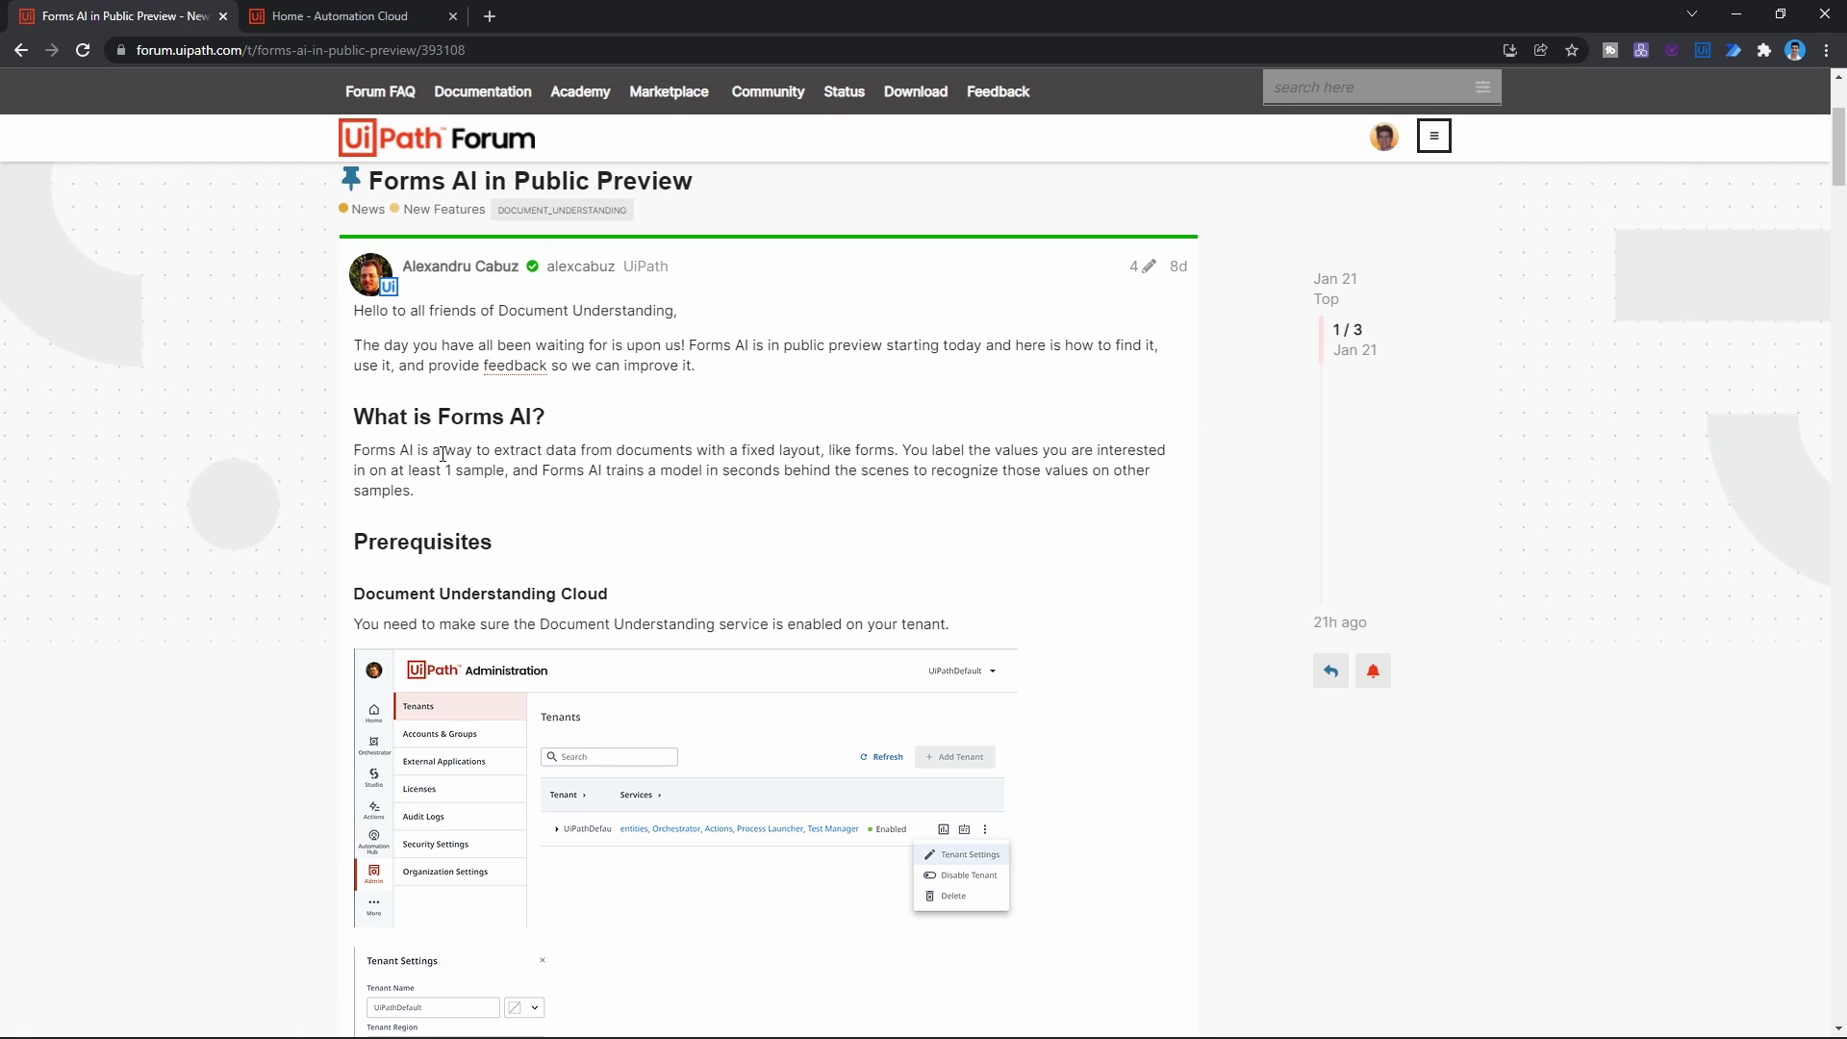
# Read the forum post's explanation of Forms AI and its Document Understanding service prerequisite.
pyautogui.moveTo(486, 452); pyautogui.dragTo(822, 449)
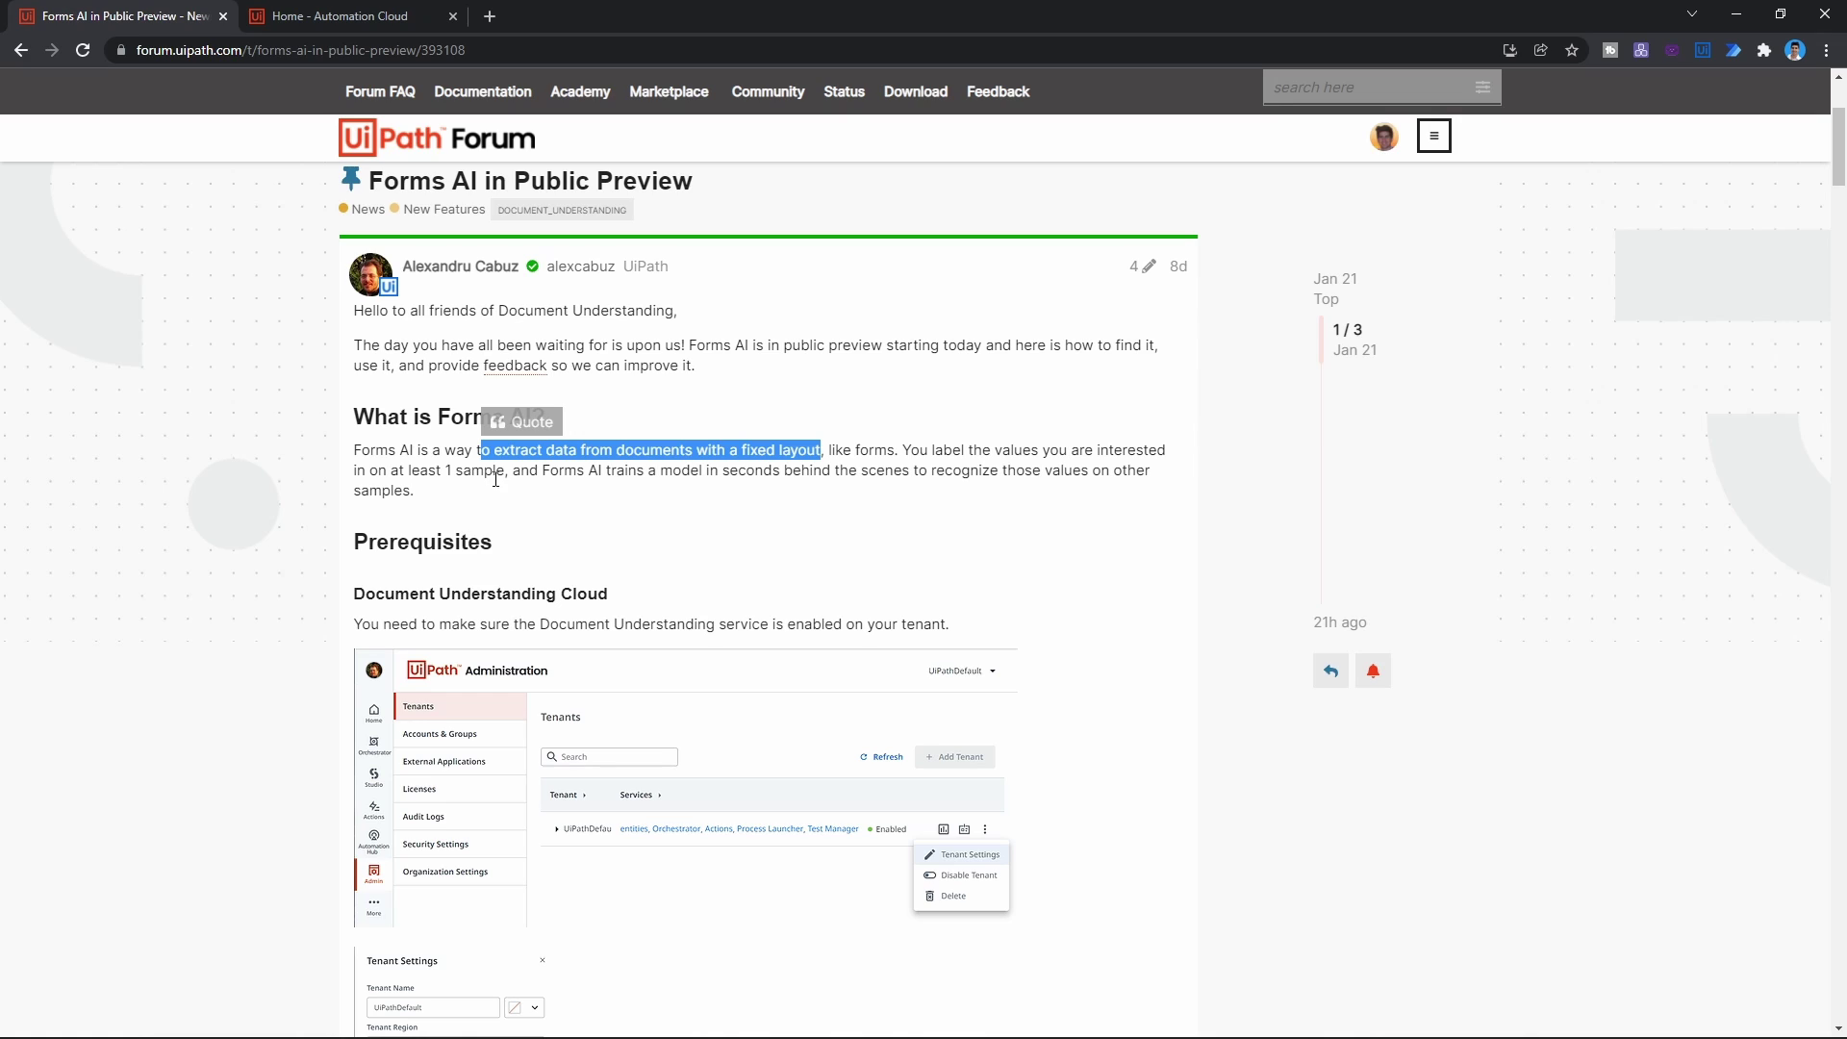
pyautogui.moveTo(533, 470); pyautogui.dragTo(970, 471)
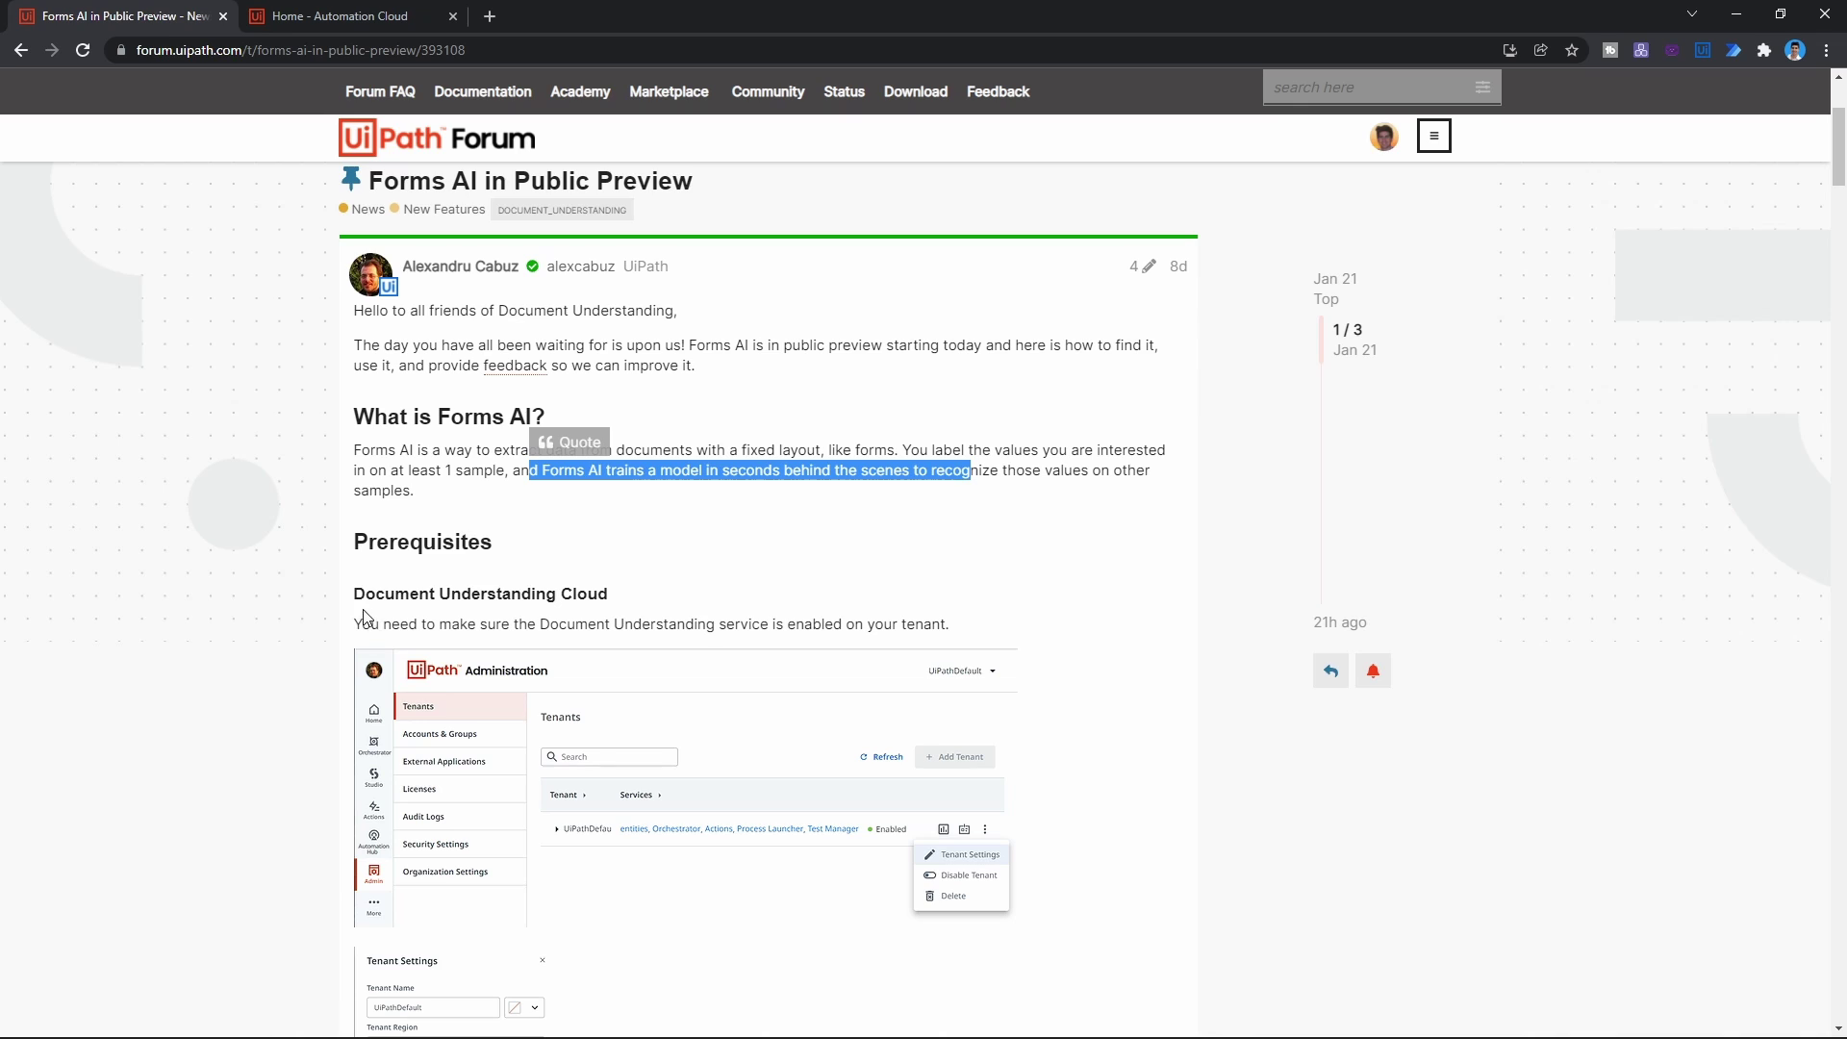
pyautogui.moveTo(362, 624); pyautogui.dragTo(812, 623)
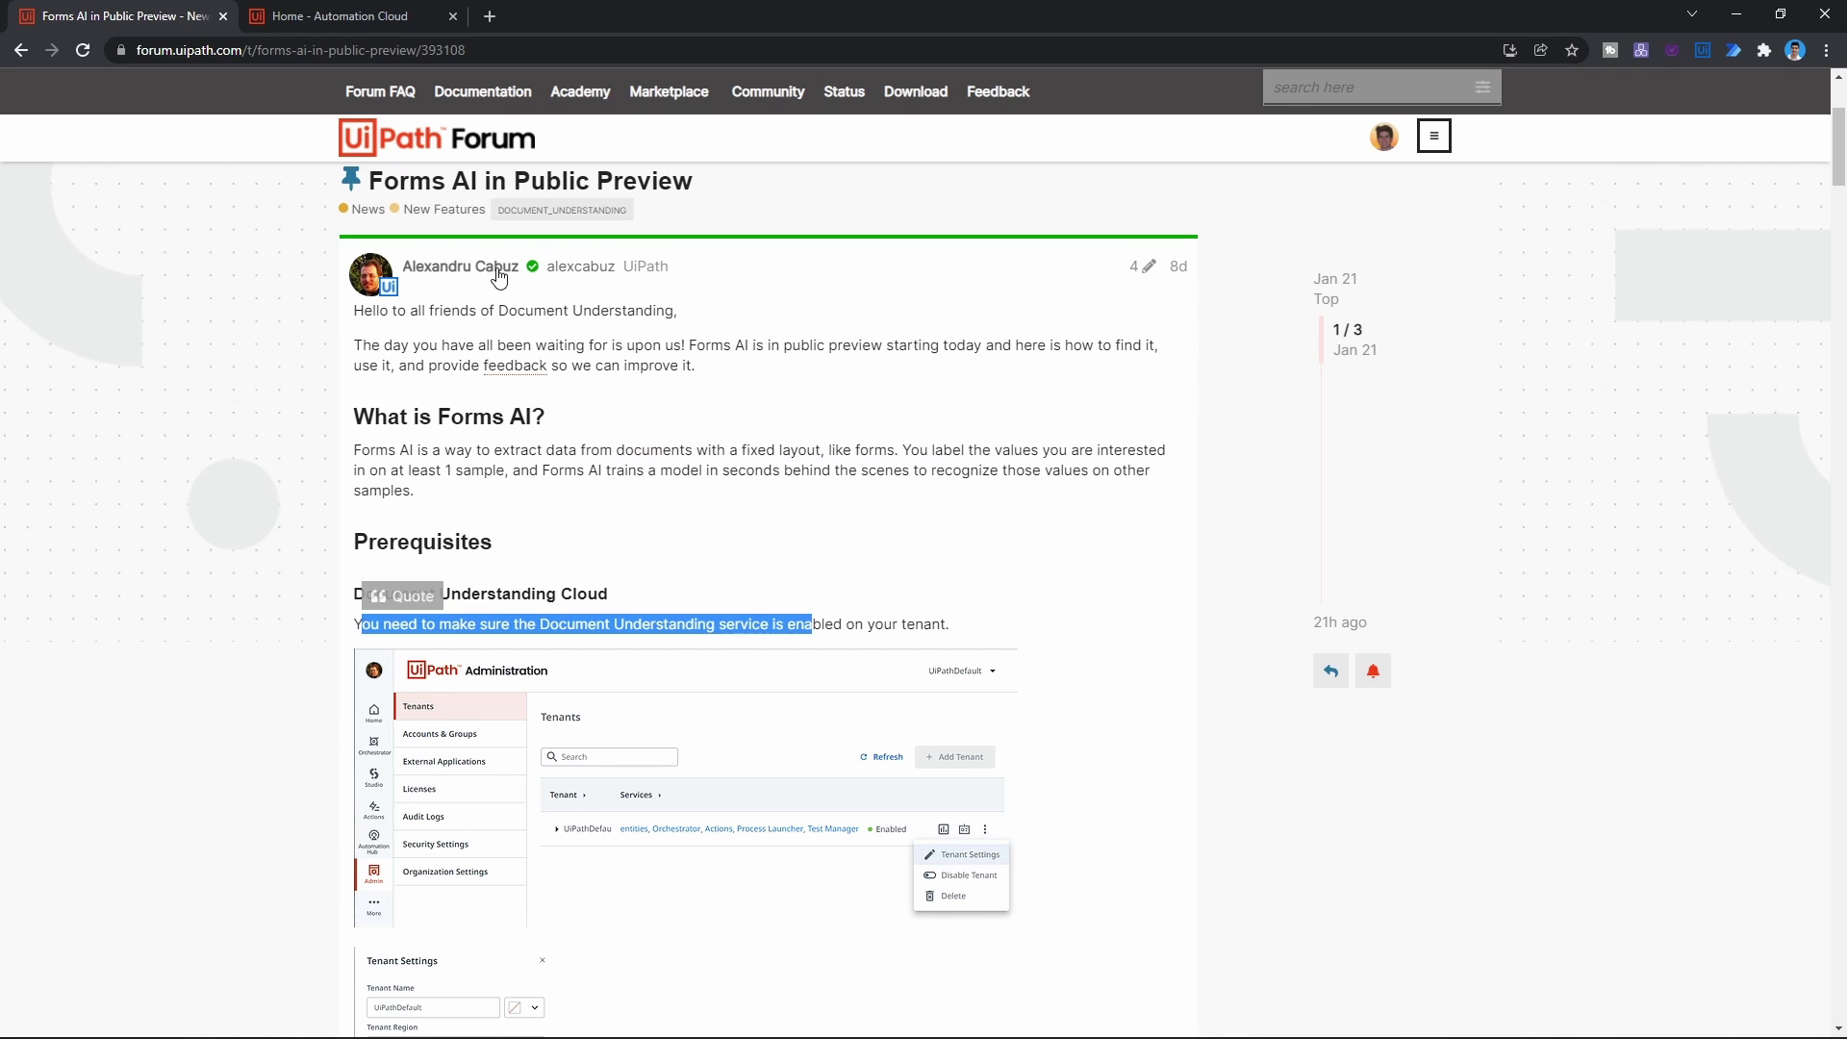
# Switch to UiPath Automation Cloud and check the Default tenant's settings for the Document Understanding service.
pyautogui.click(386, 15)
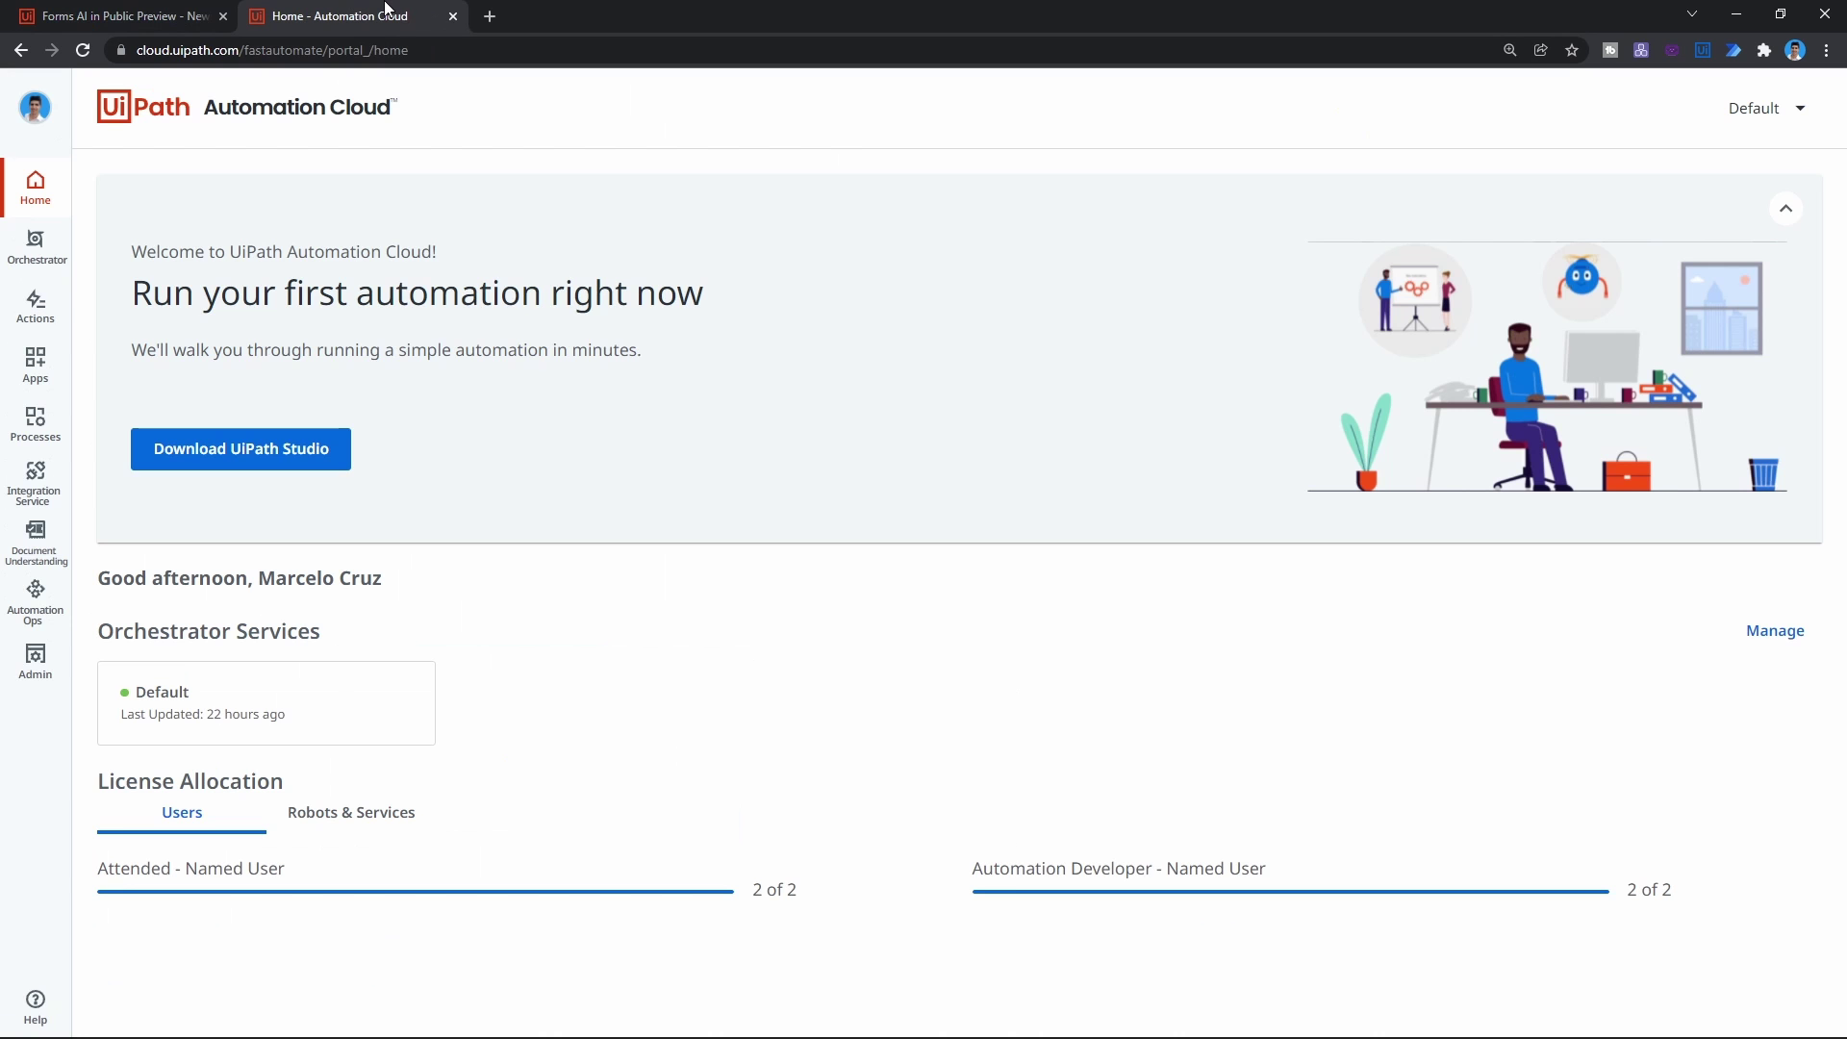
pyautogui.click(35, 658)
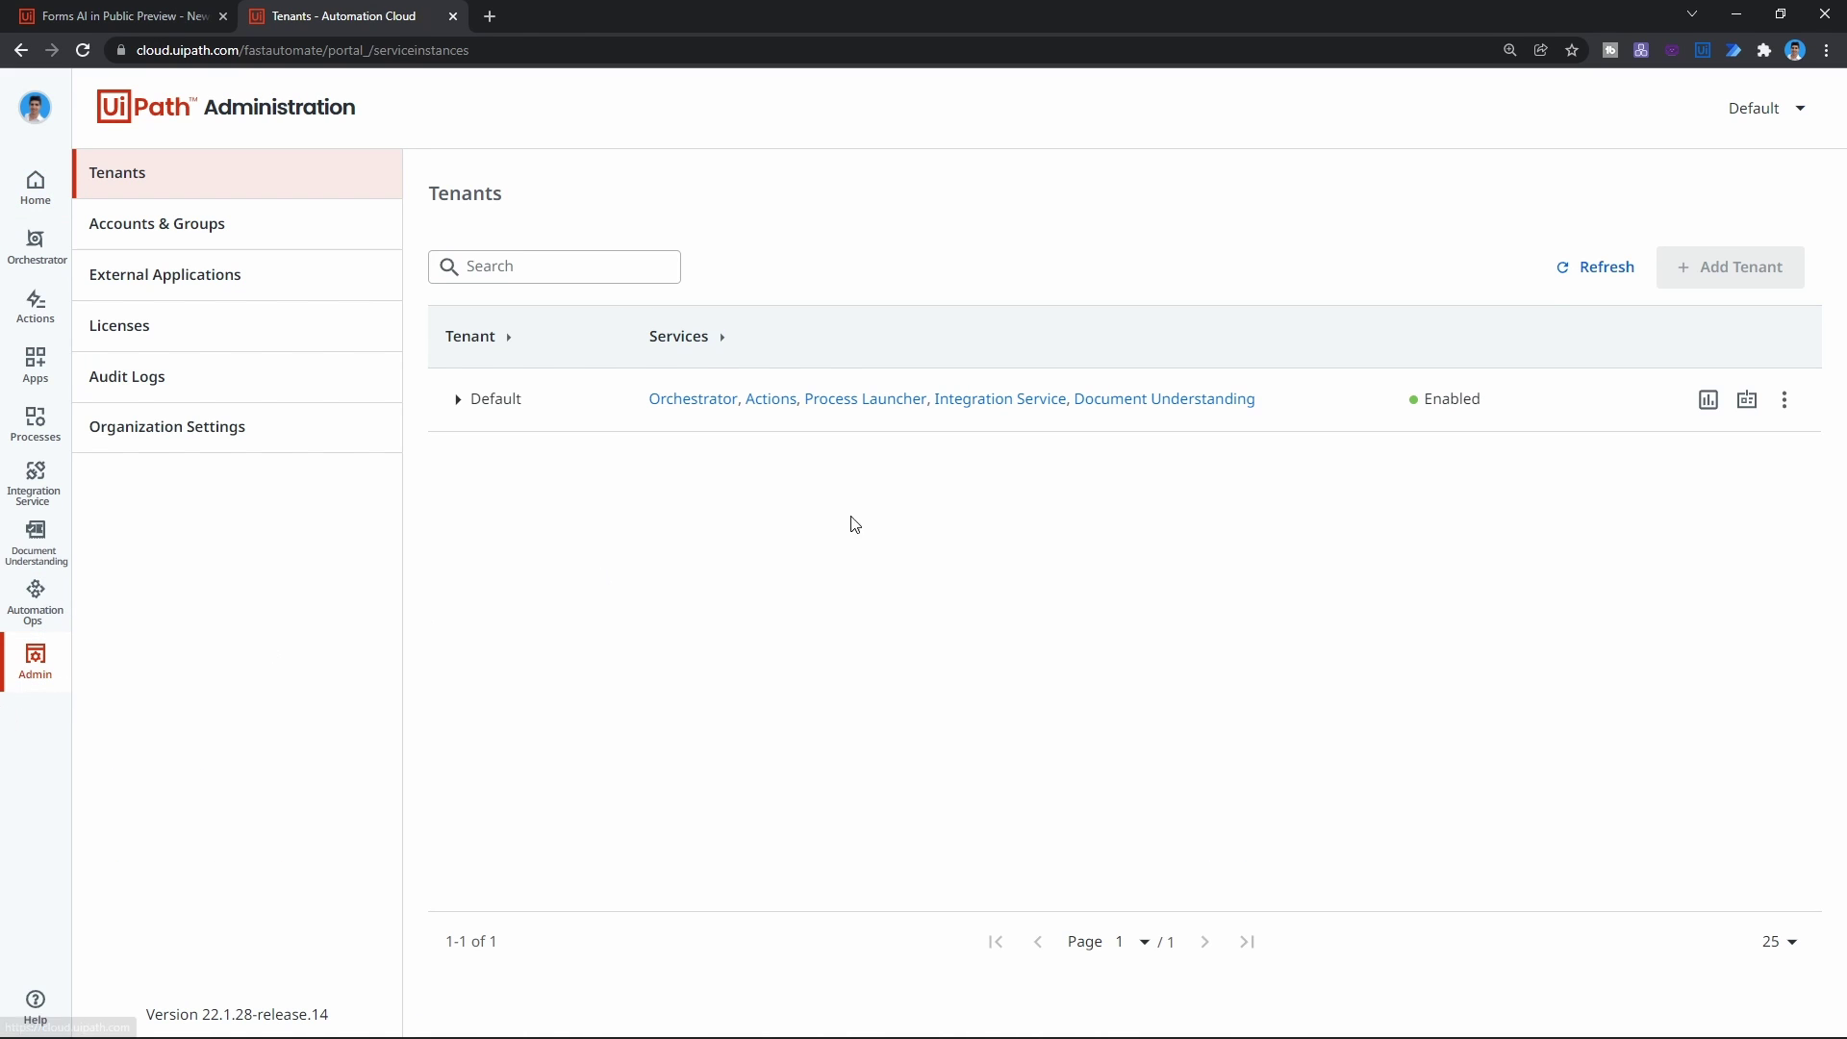
pyautogui.click(1786, 401)
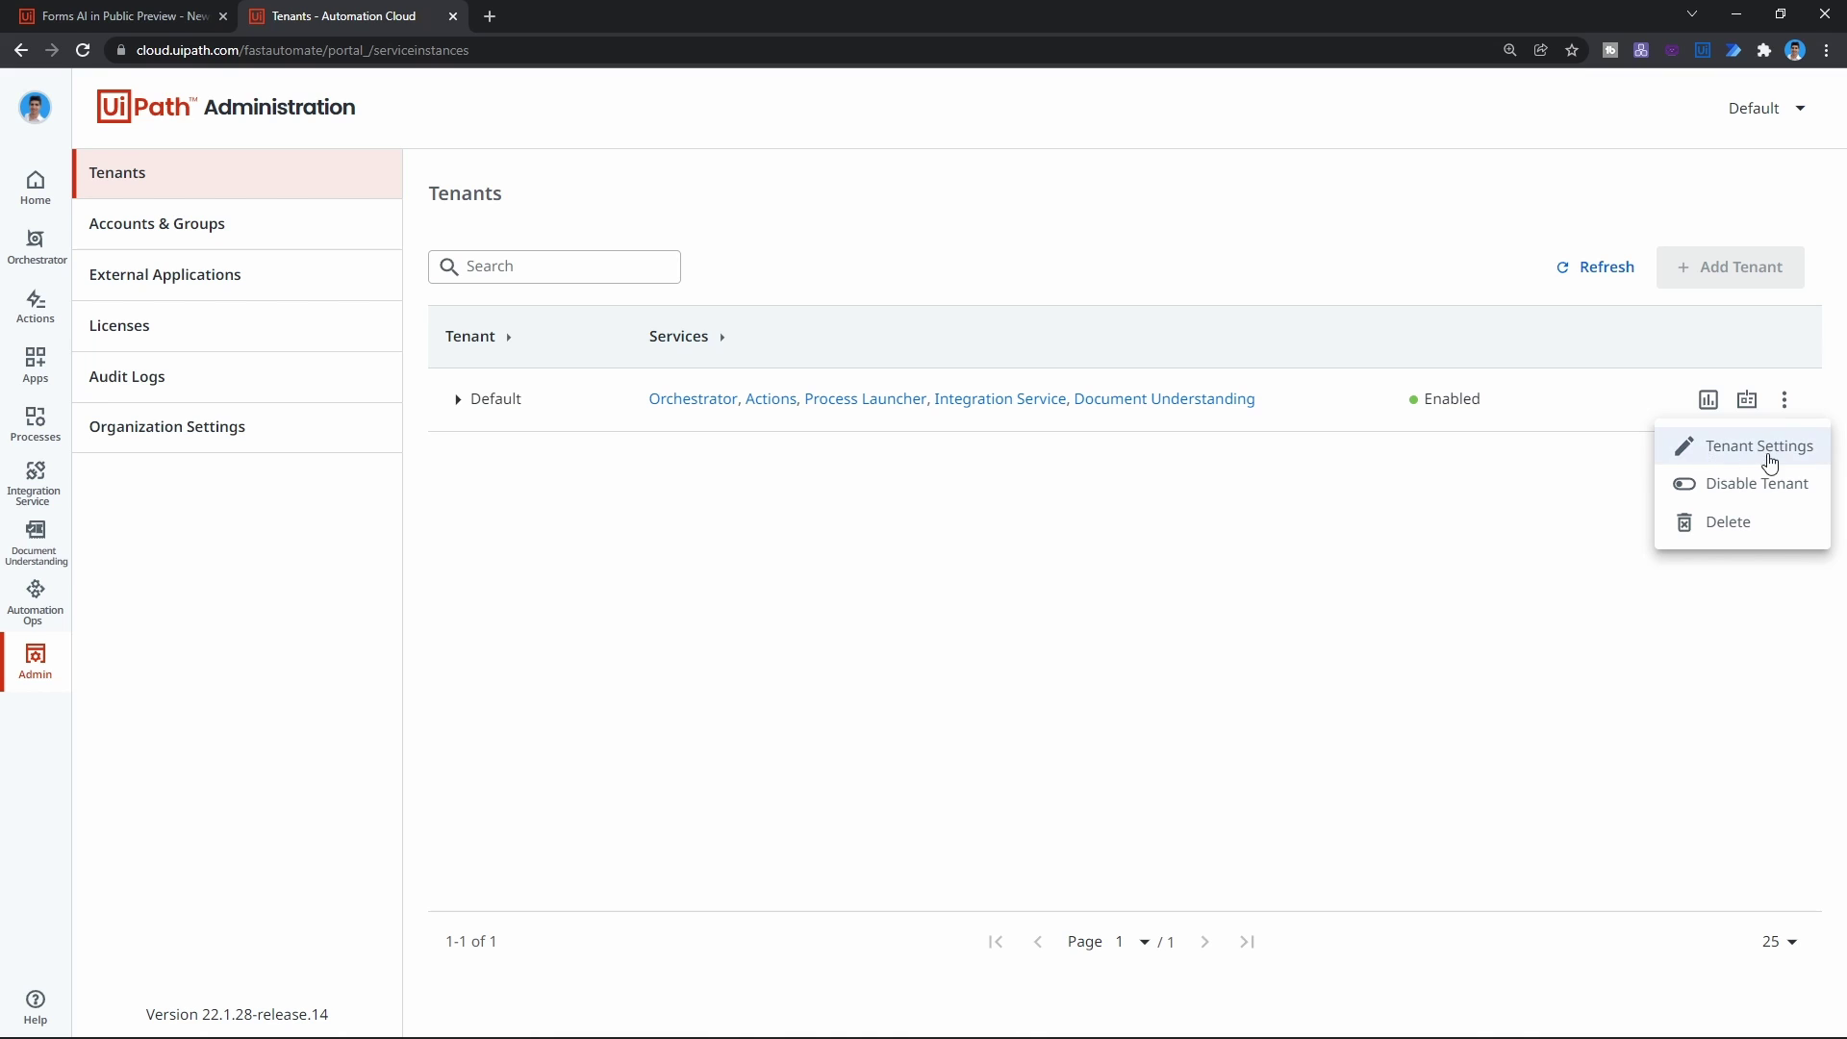
pyautogui.click(1722, 458)
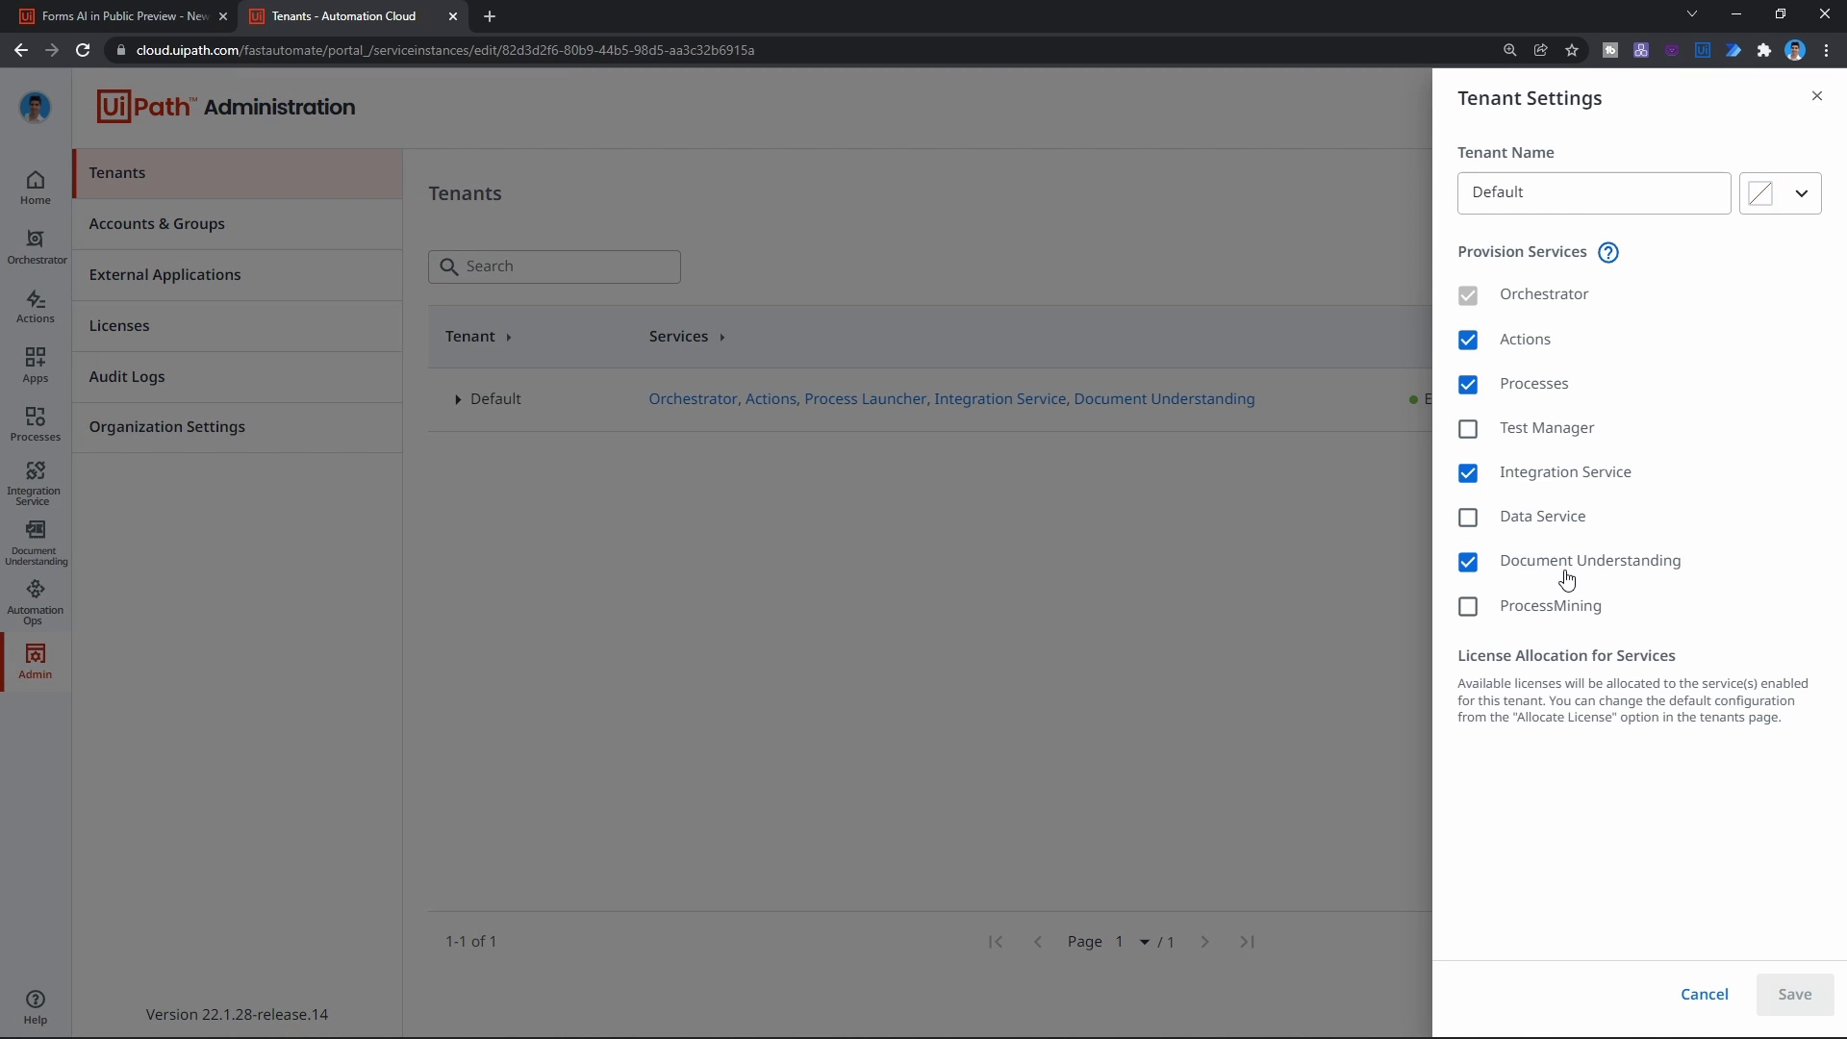
pyautogui.click(1699, 993)
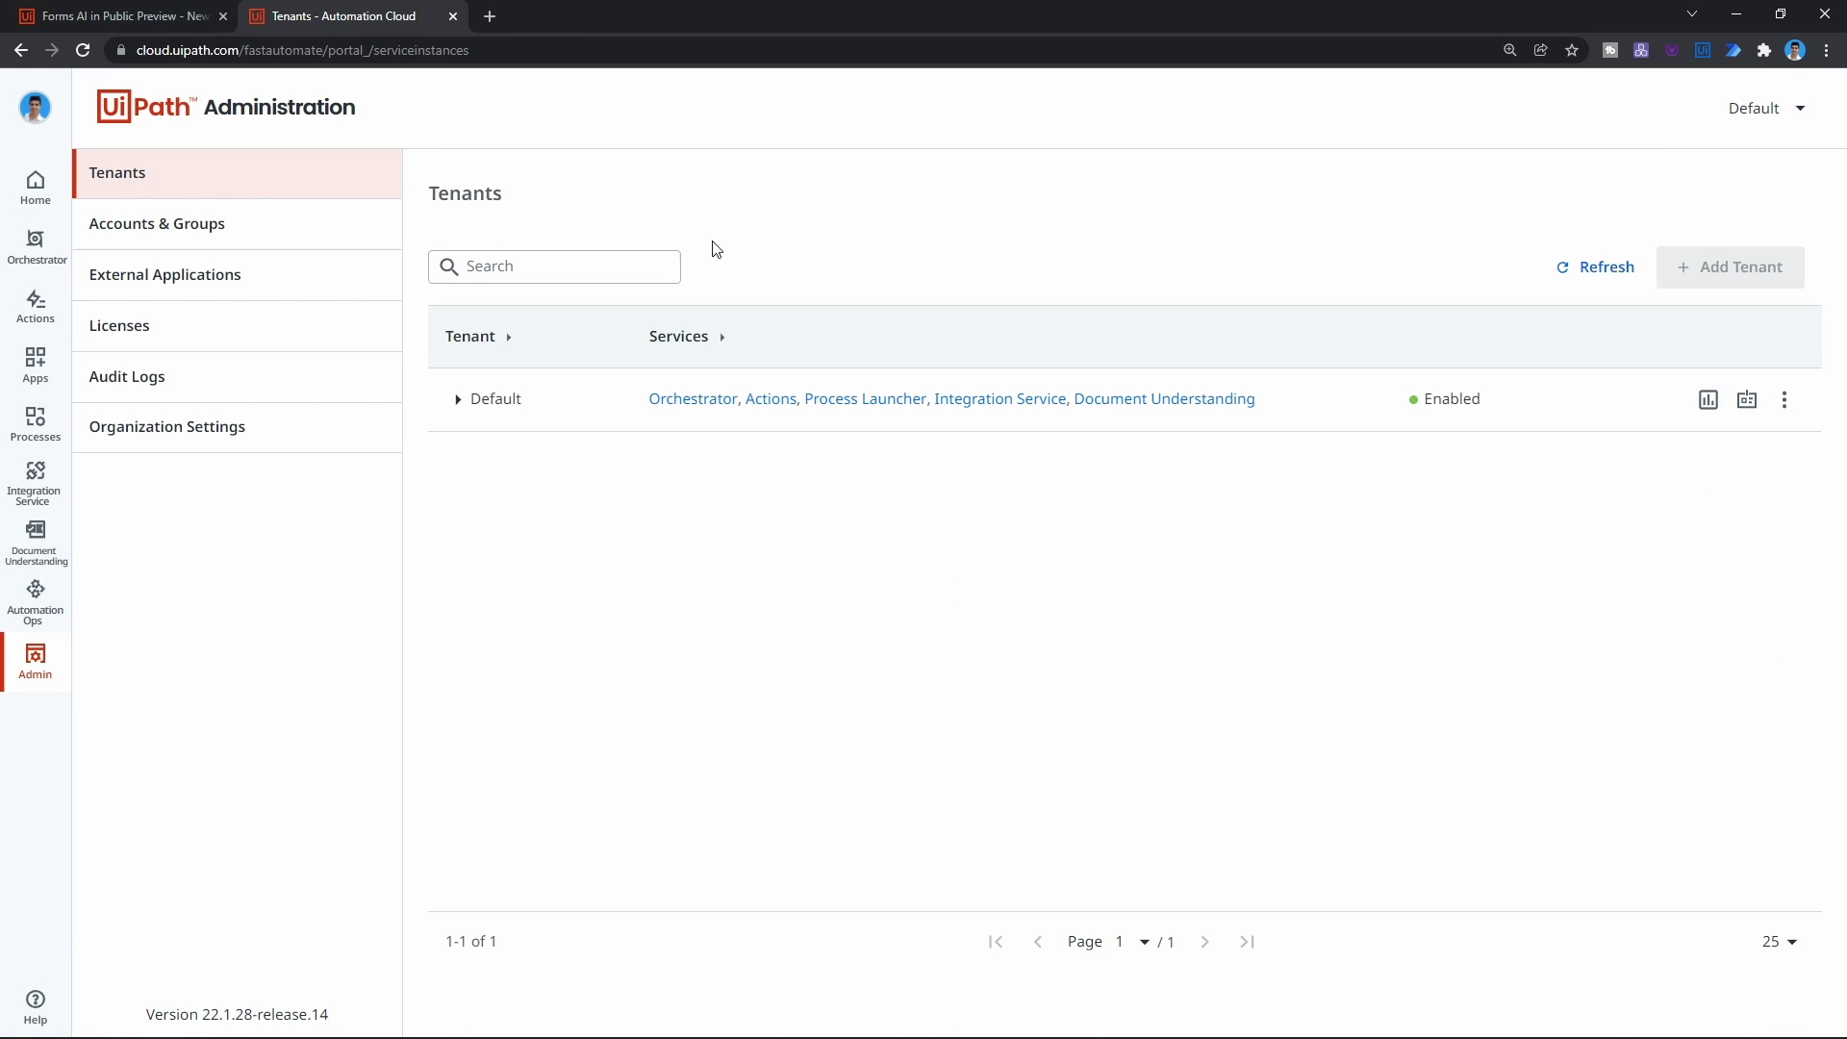
# Create a new Document Understanding project named "Forms AI" with the UiPath Document OCR method.
pyautogui.click(38, 551)
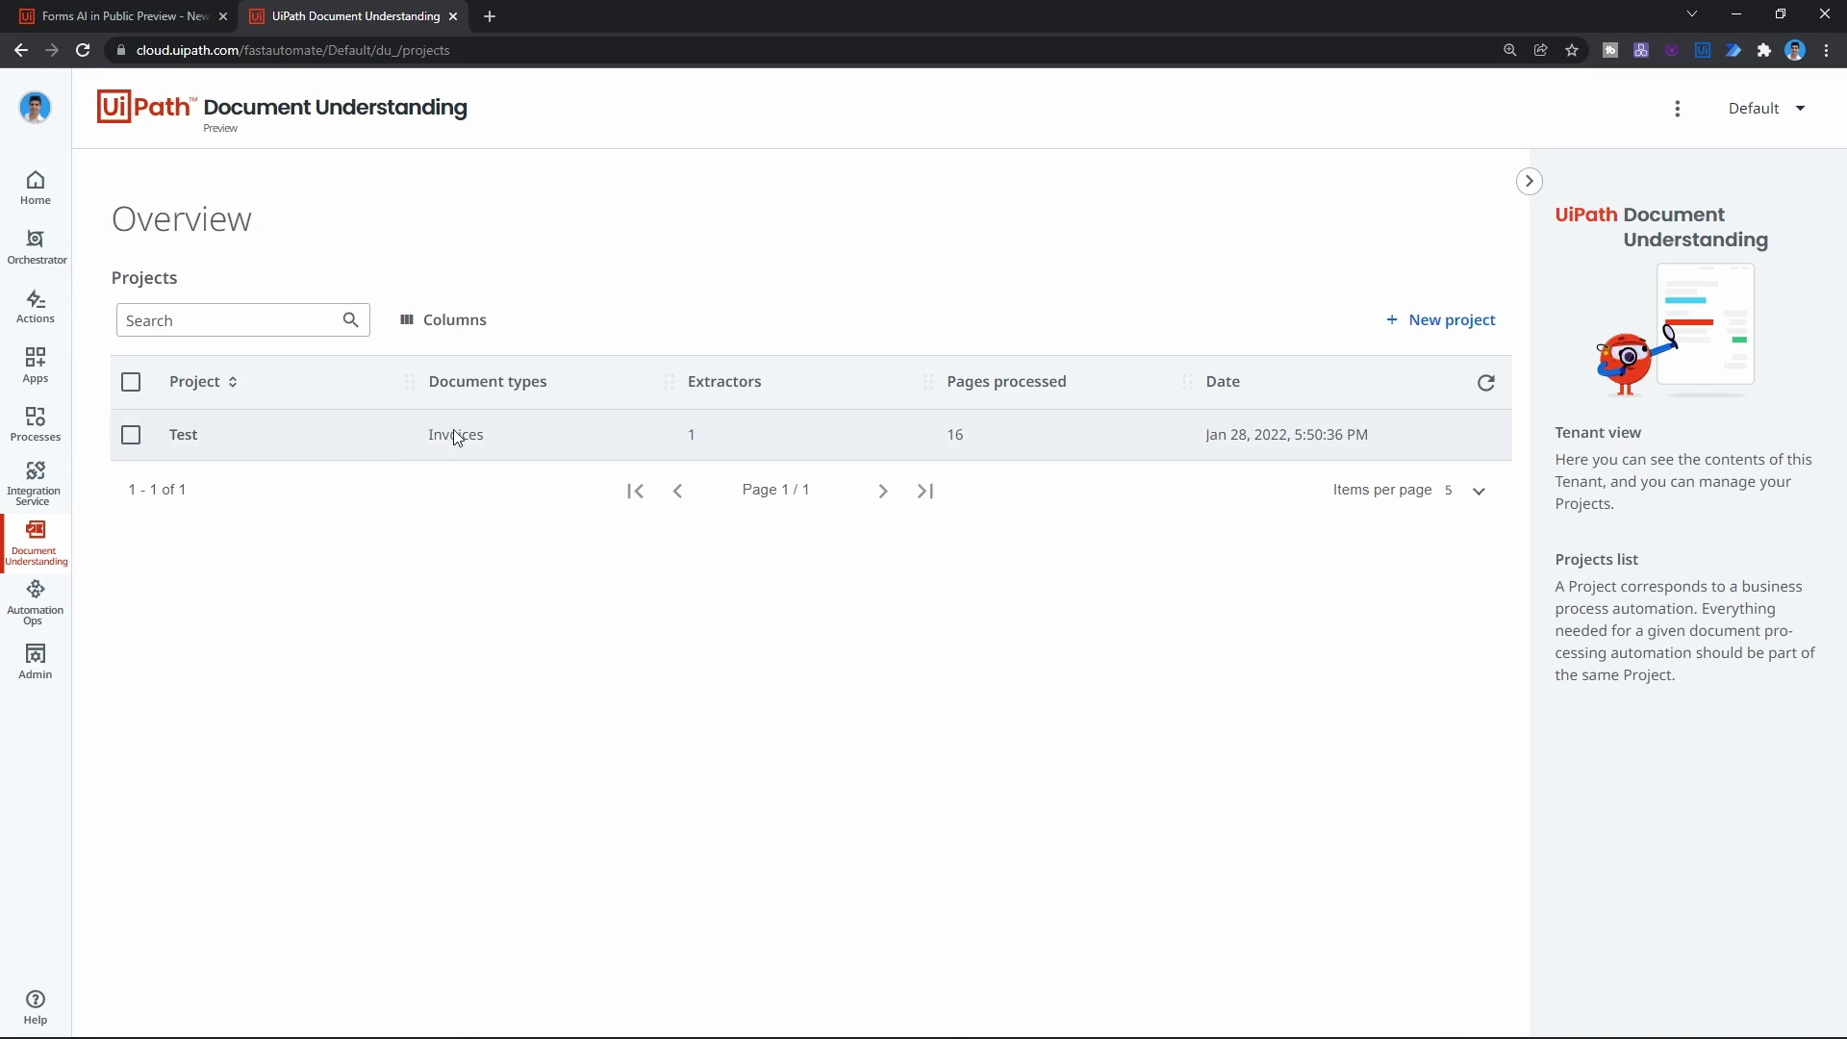
pyautogui.click(1437, 327)
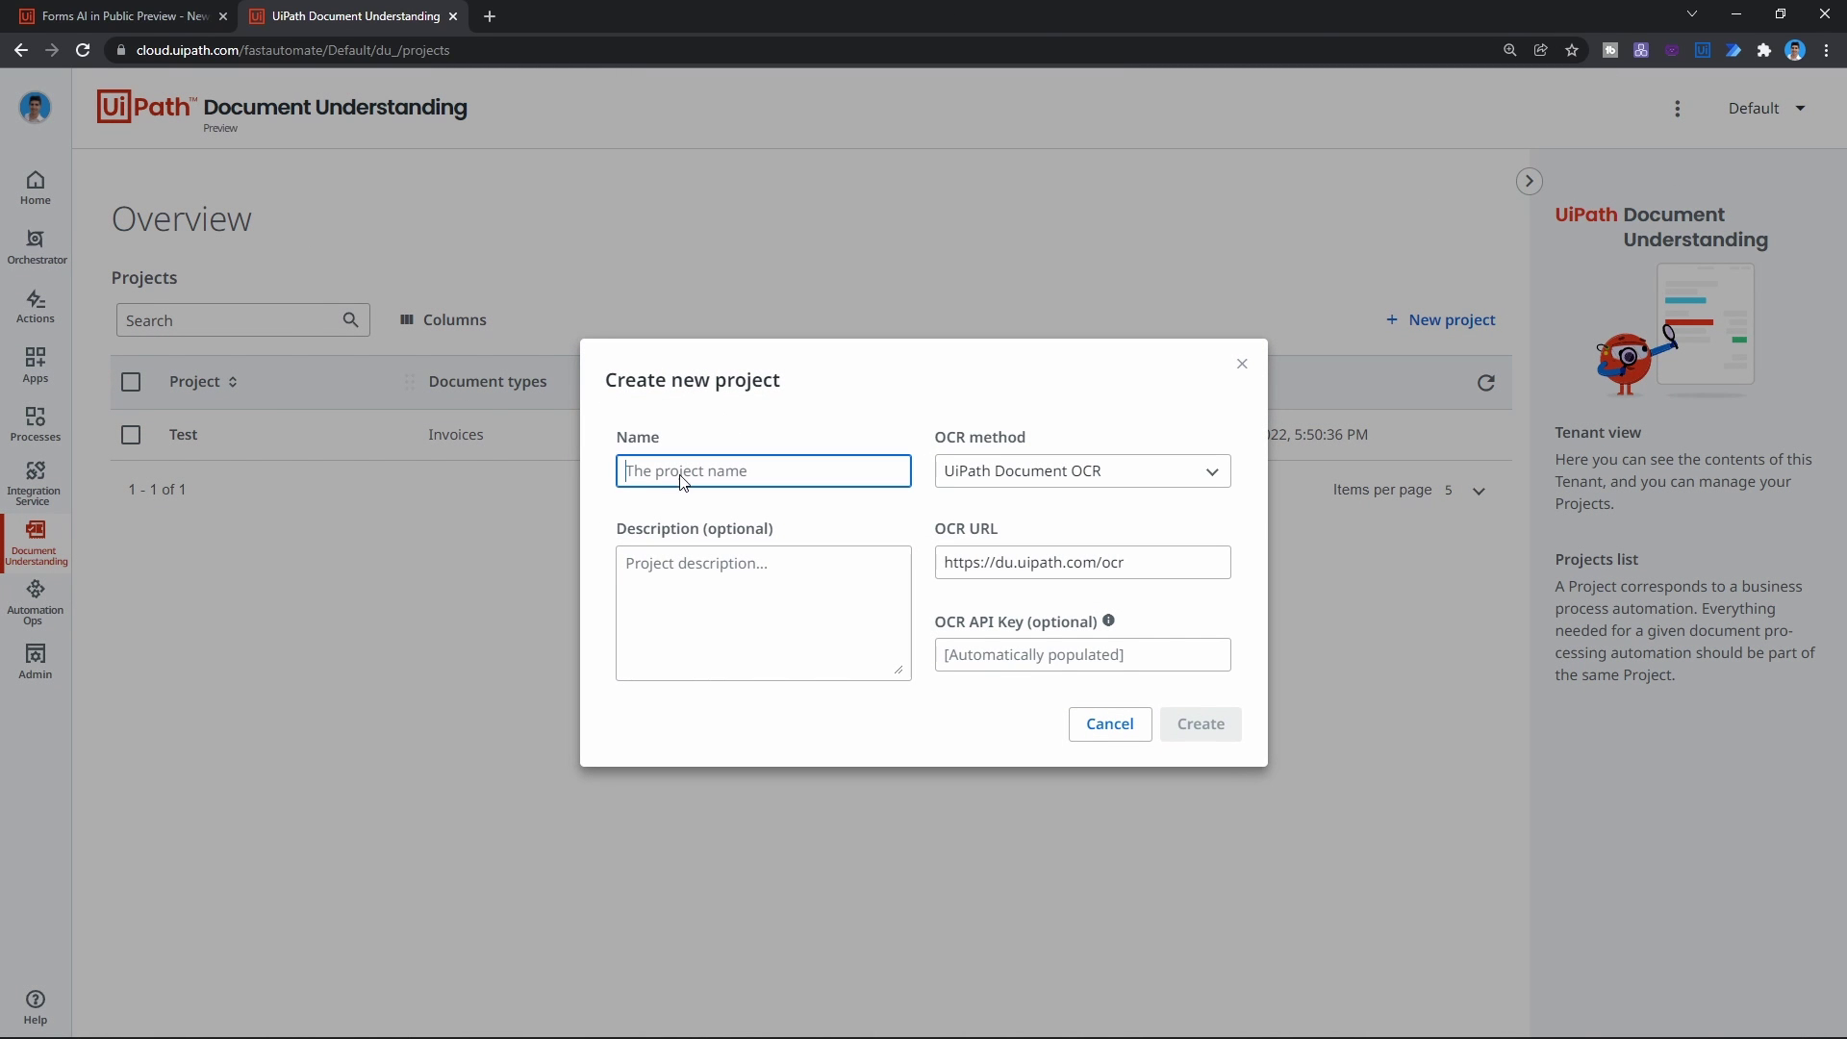
pyautogui.write('F')
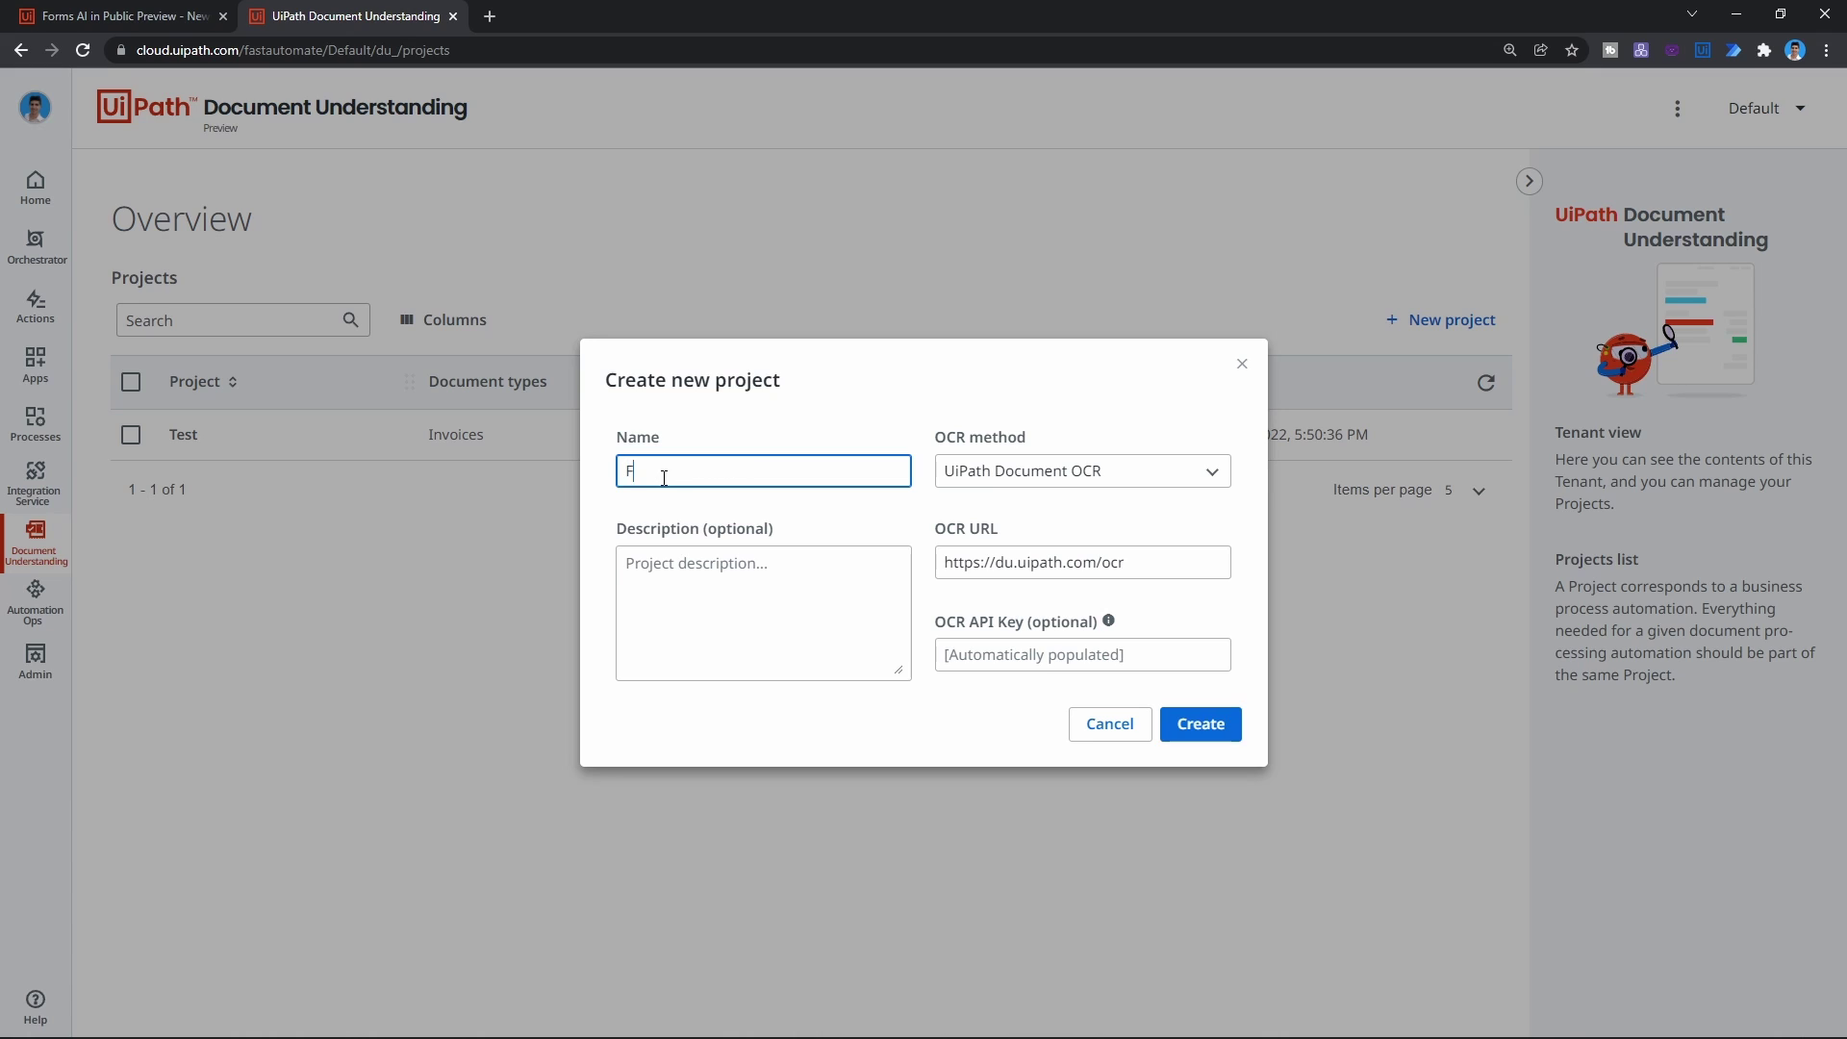
pyautogui.write('orms AI')
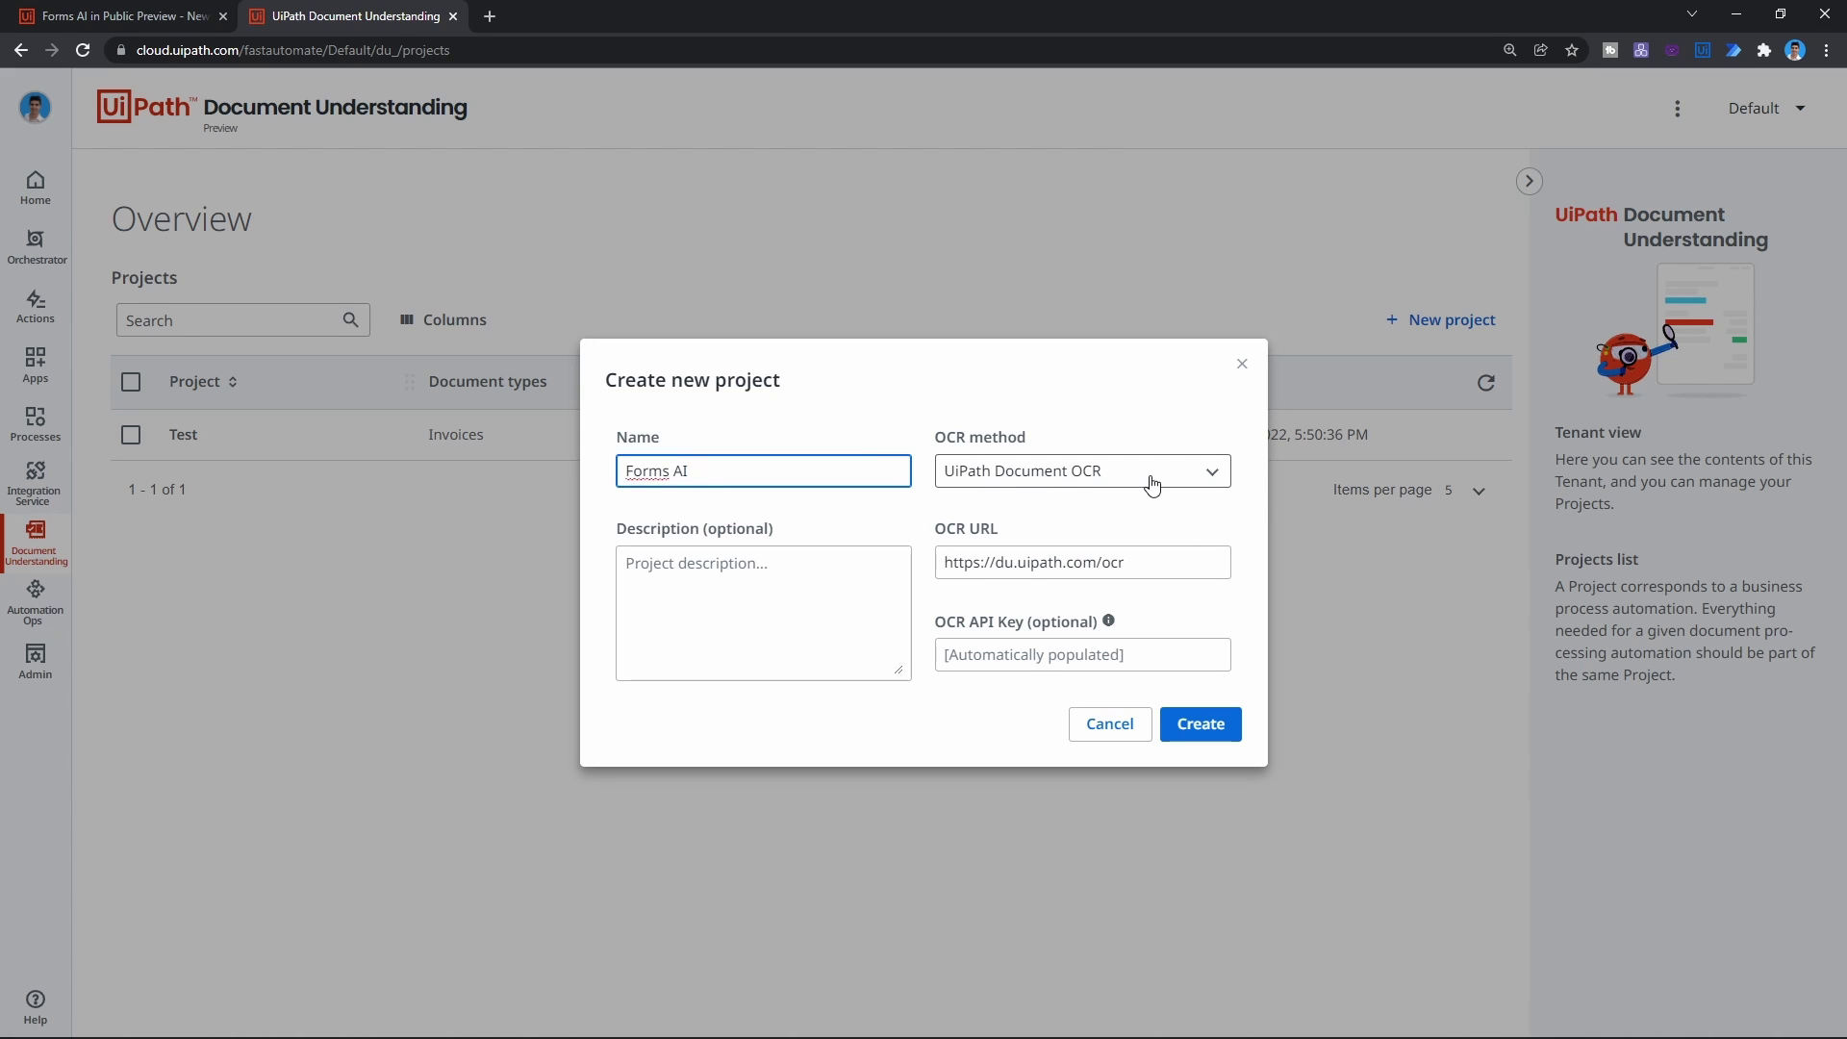
pyautogui.click(1201, 724)
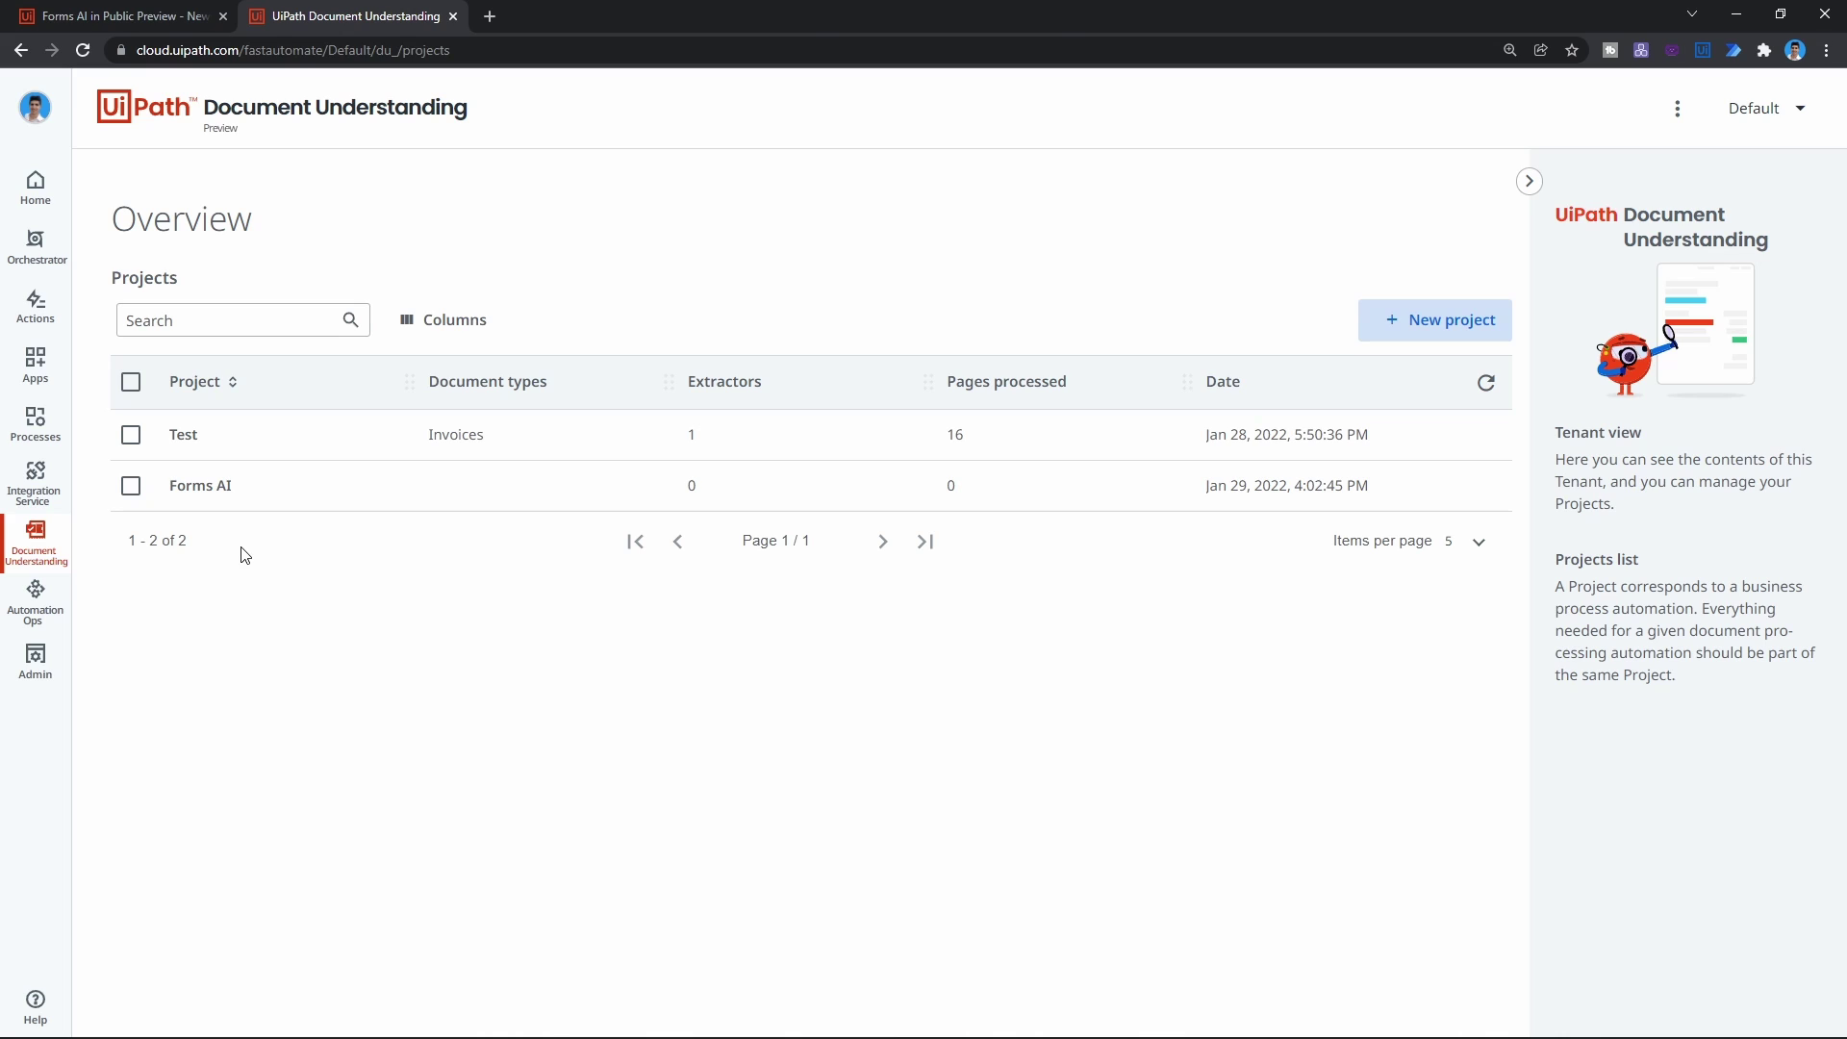
# In the Forms AI project, create a new document type using Forms AI and name it "Form4506T".
pyautogui.click(188, 491)
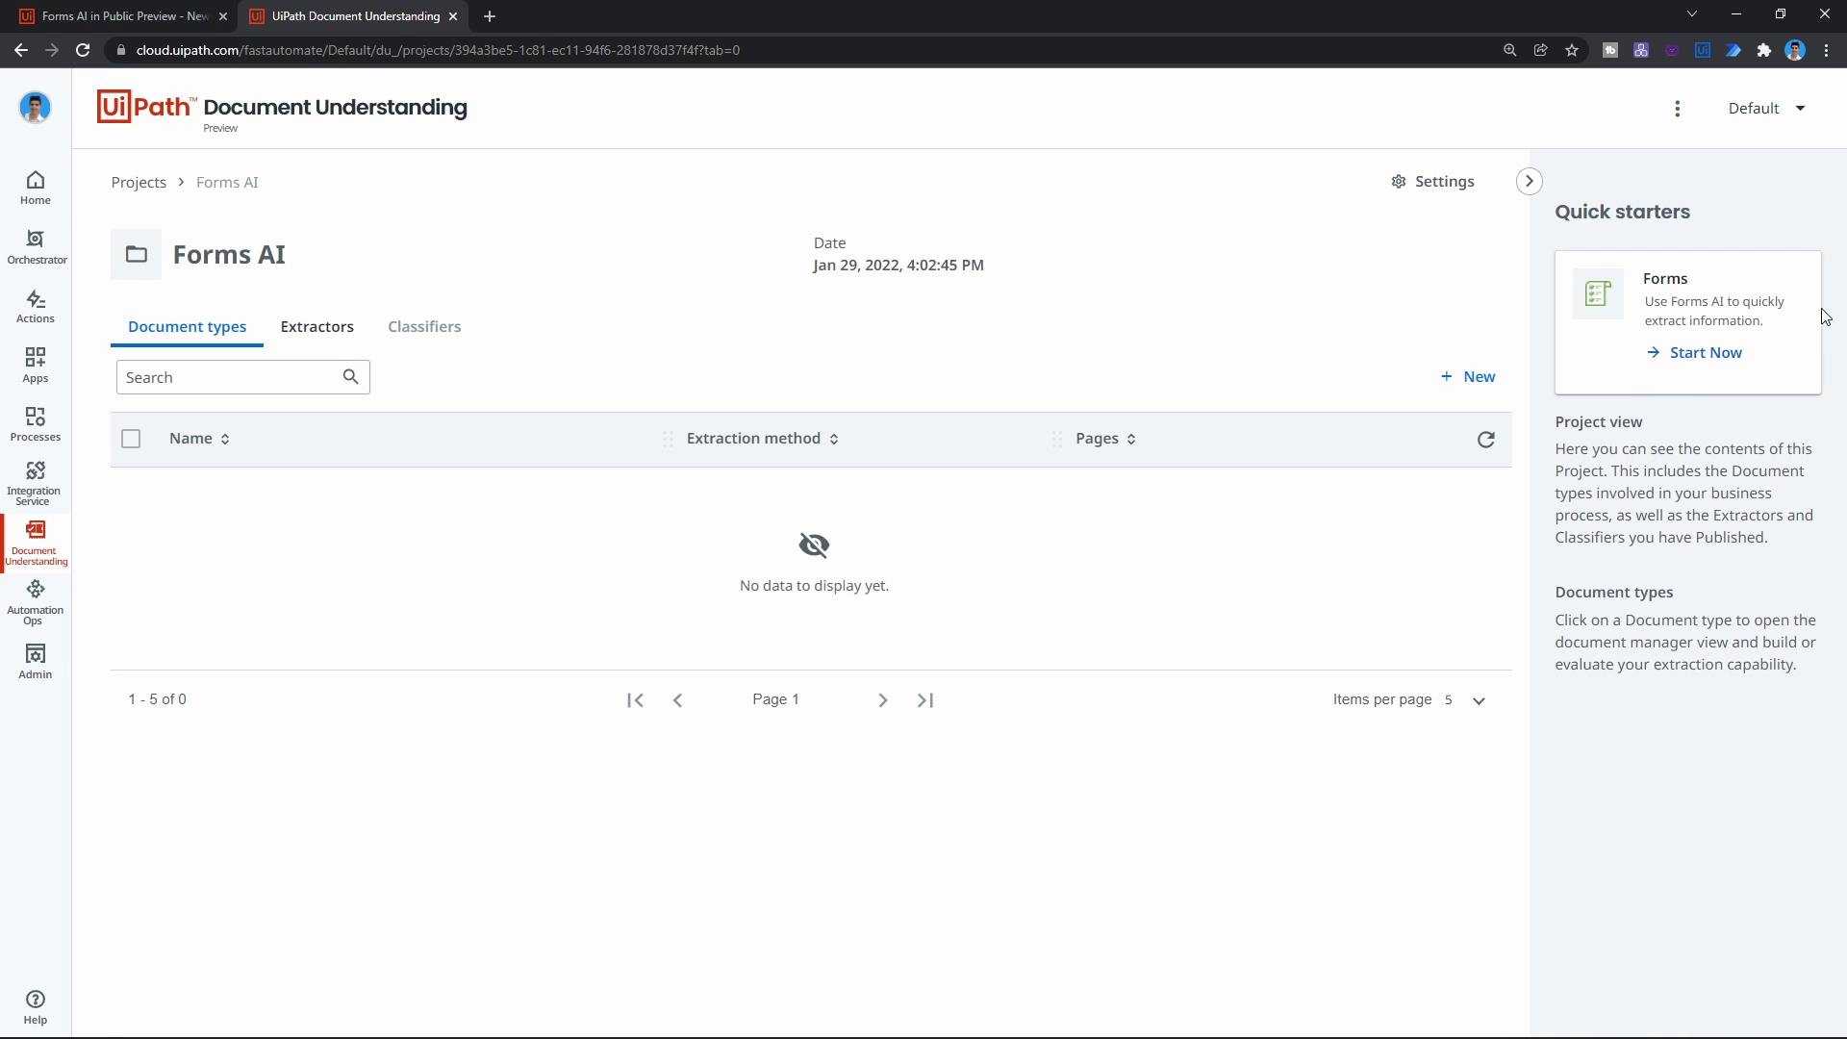
pyautogui.click(1466, 381)
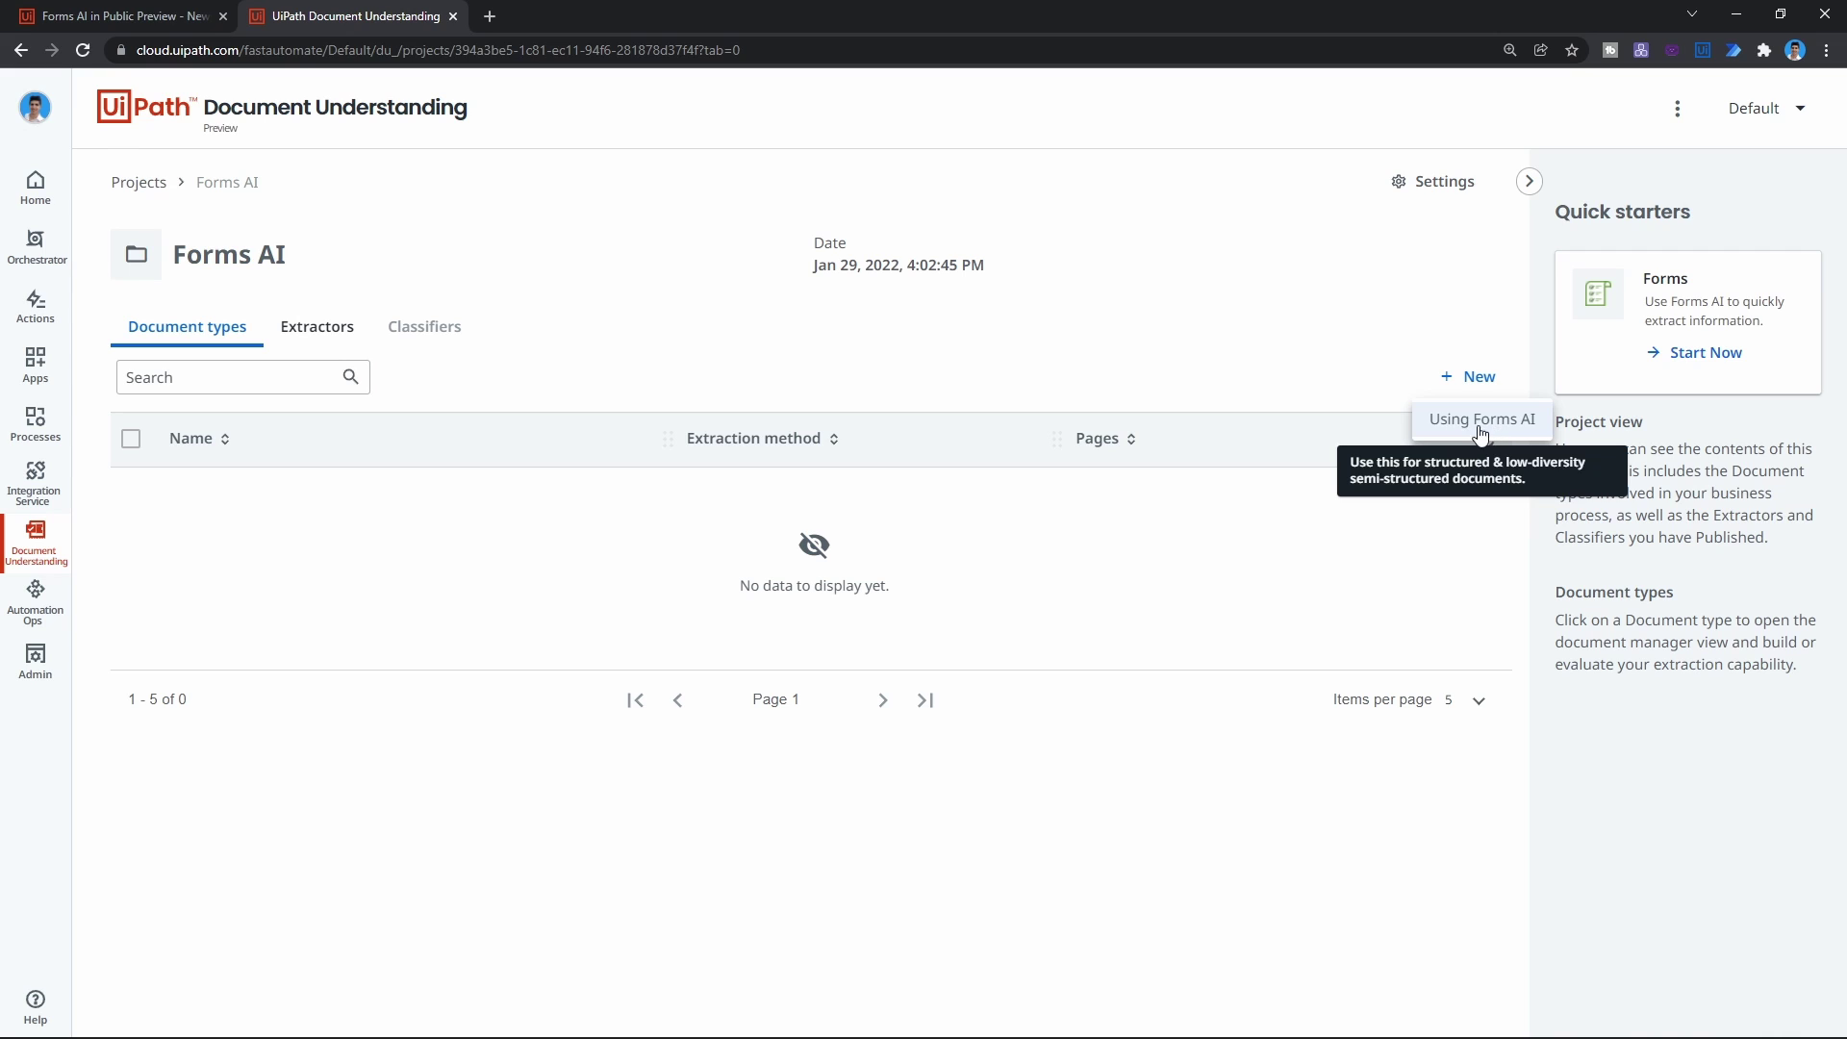
pyautogui.click(1482, 420)
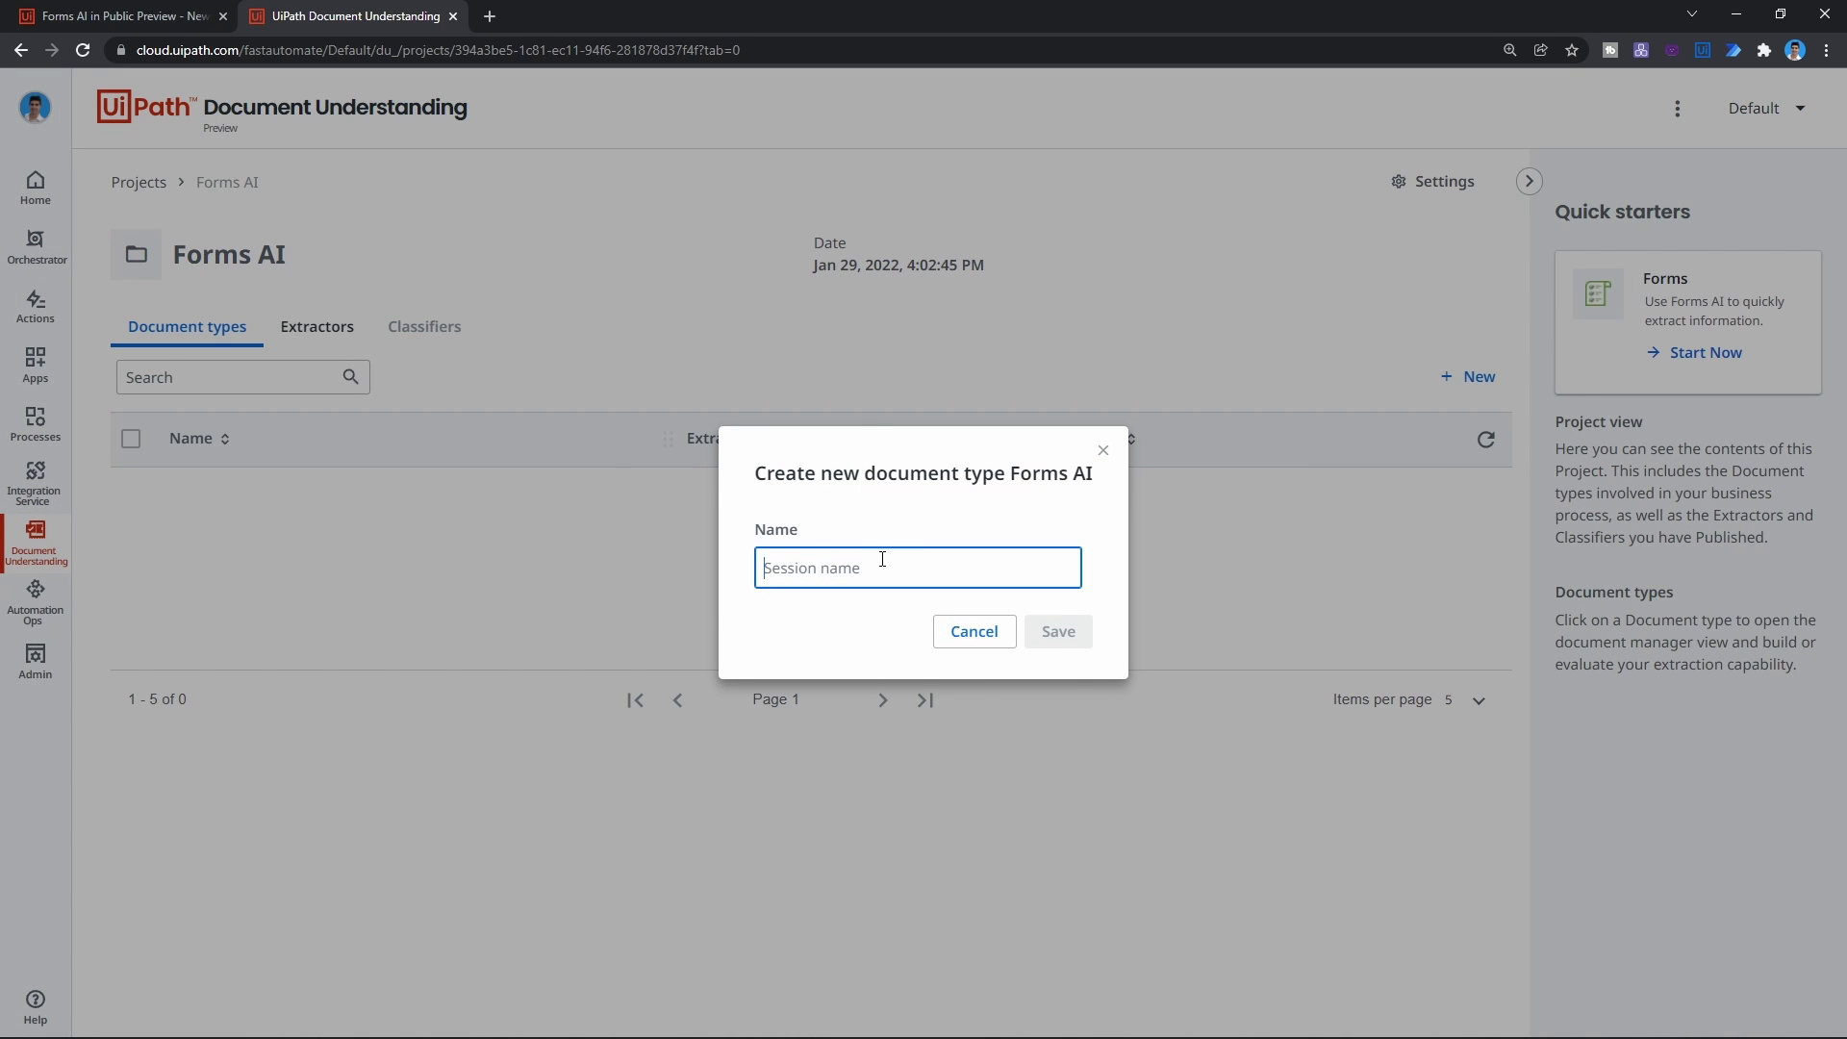
pyautogui.write('Form4506T')
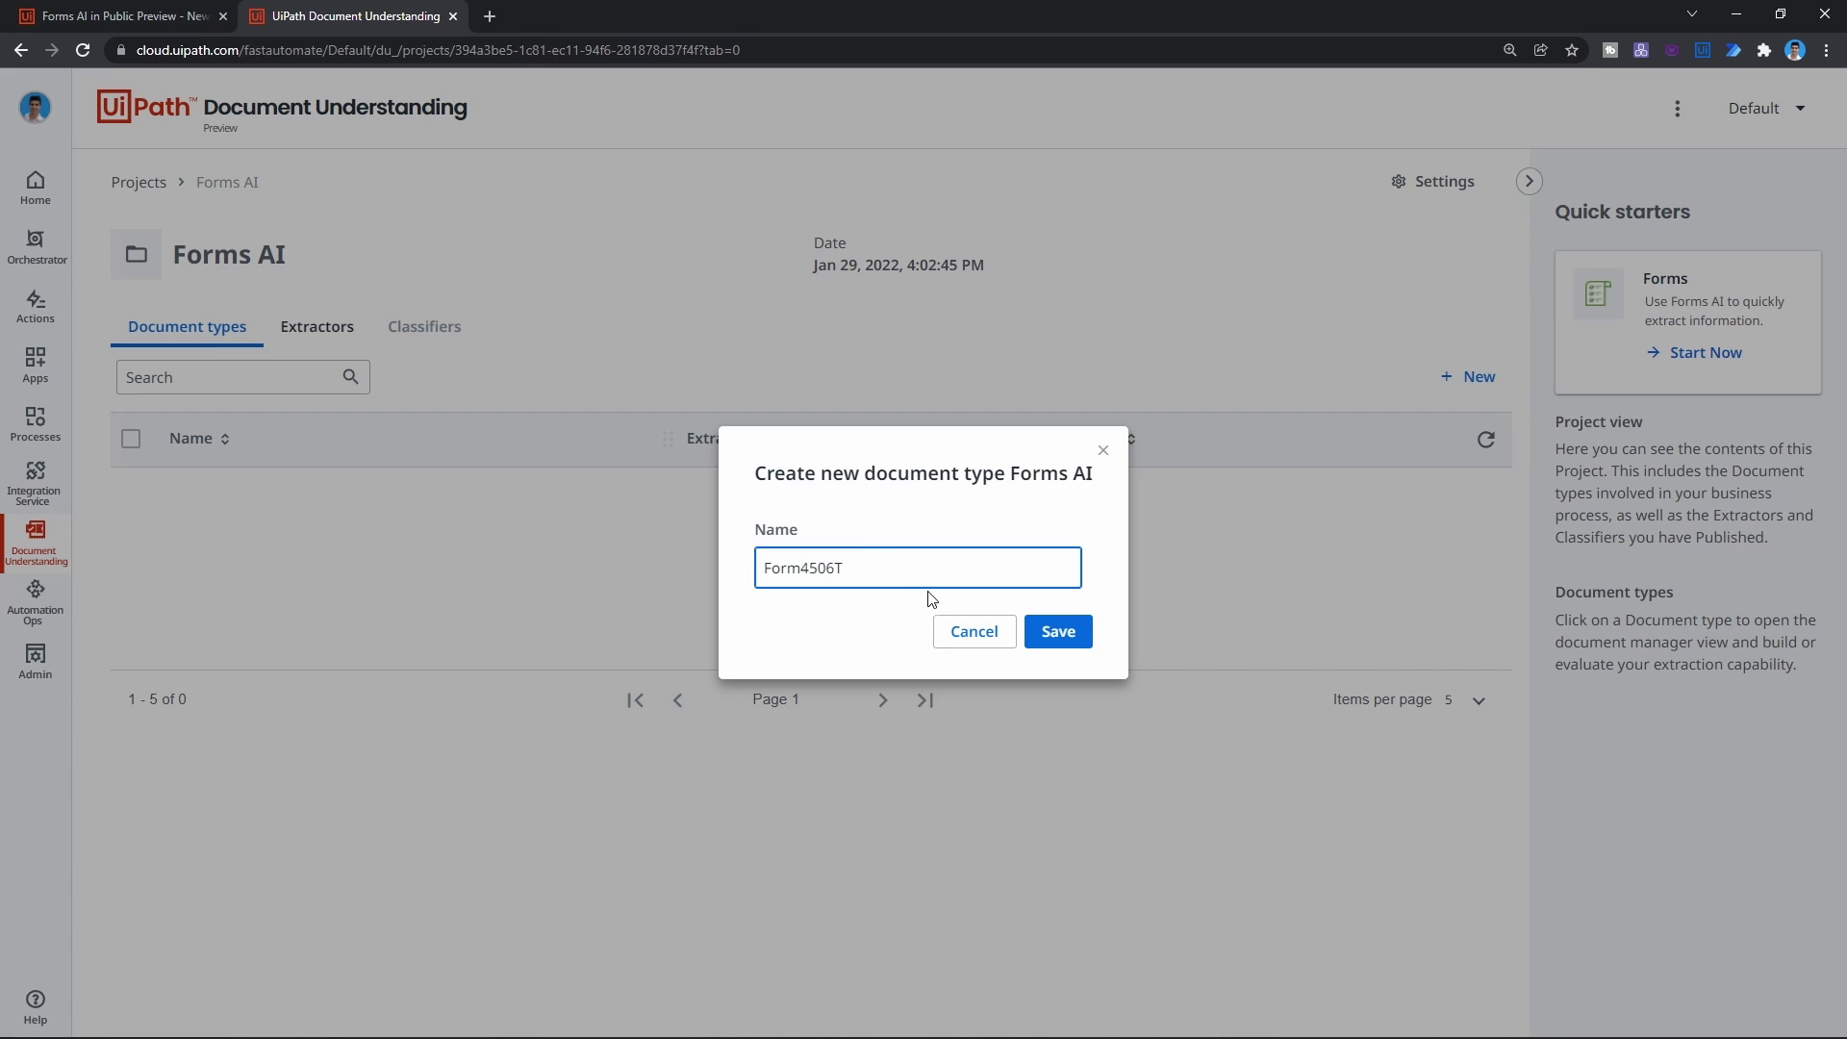
pyautogui.click(1060, 631)
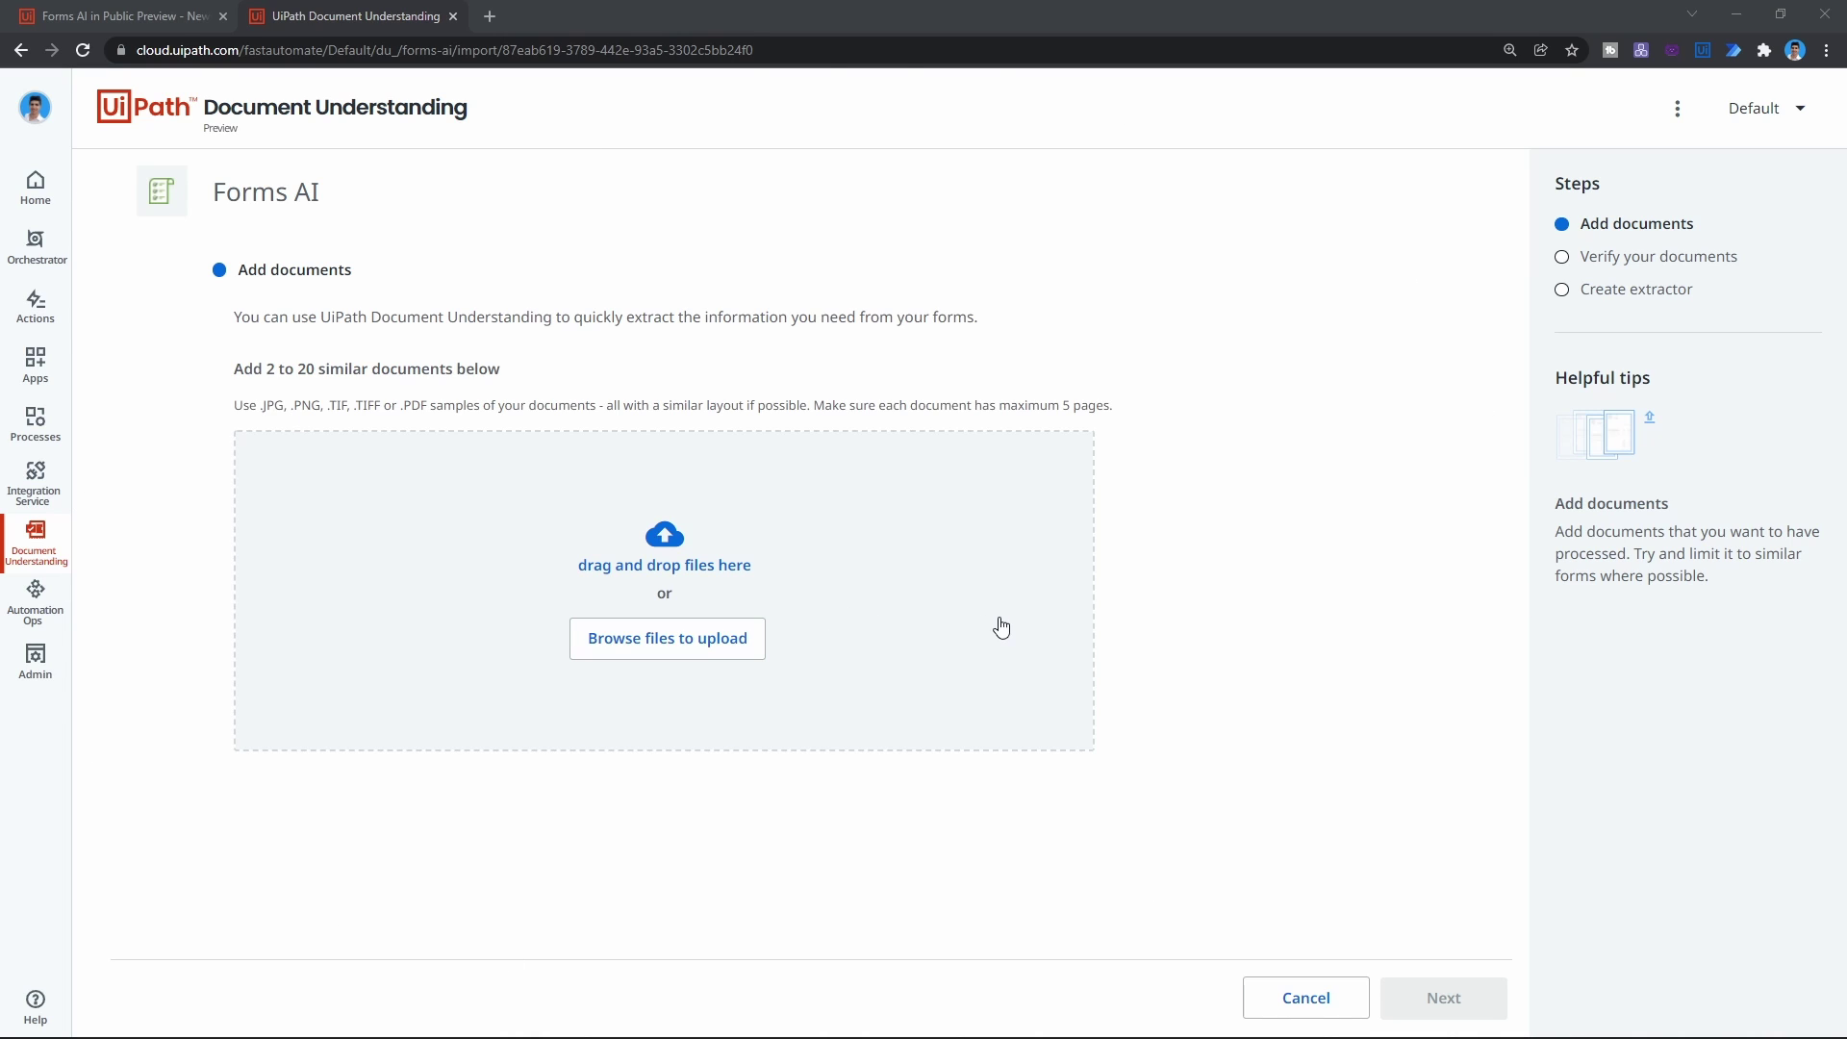
# Look up the Quickstart Guide and its example documents download in the Forms AI forum post.
pyautogui.click(134, 27)
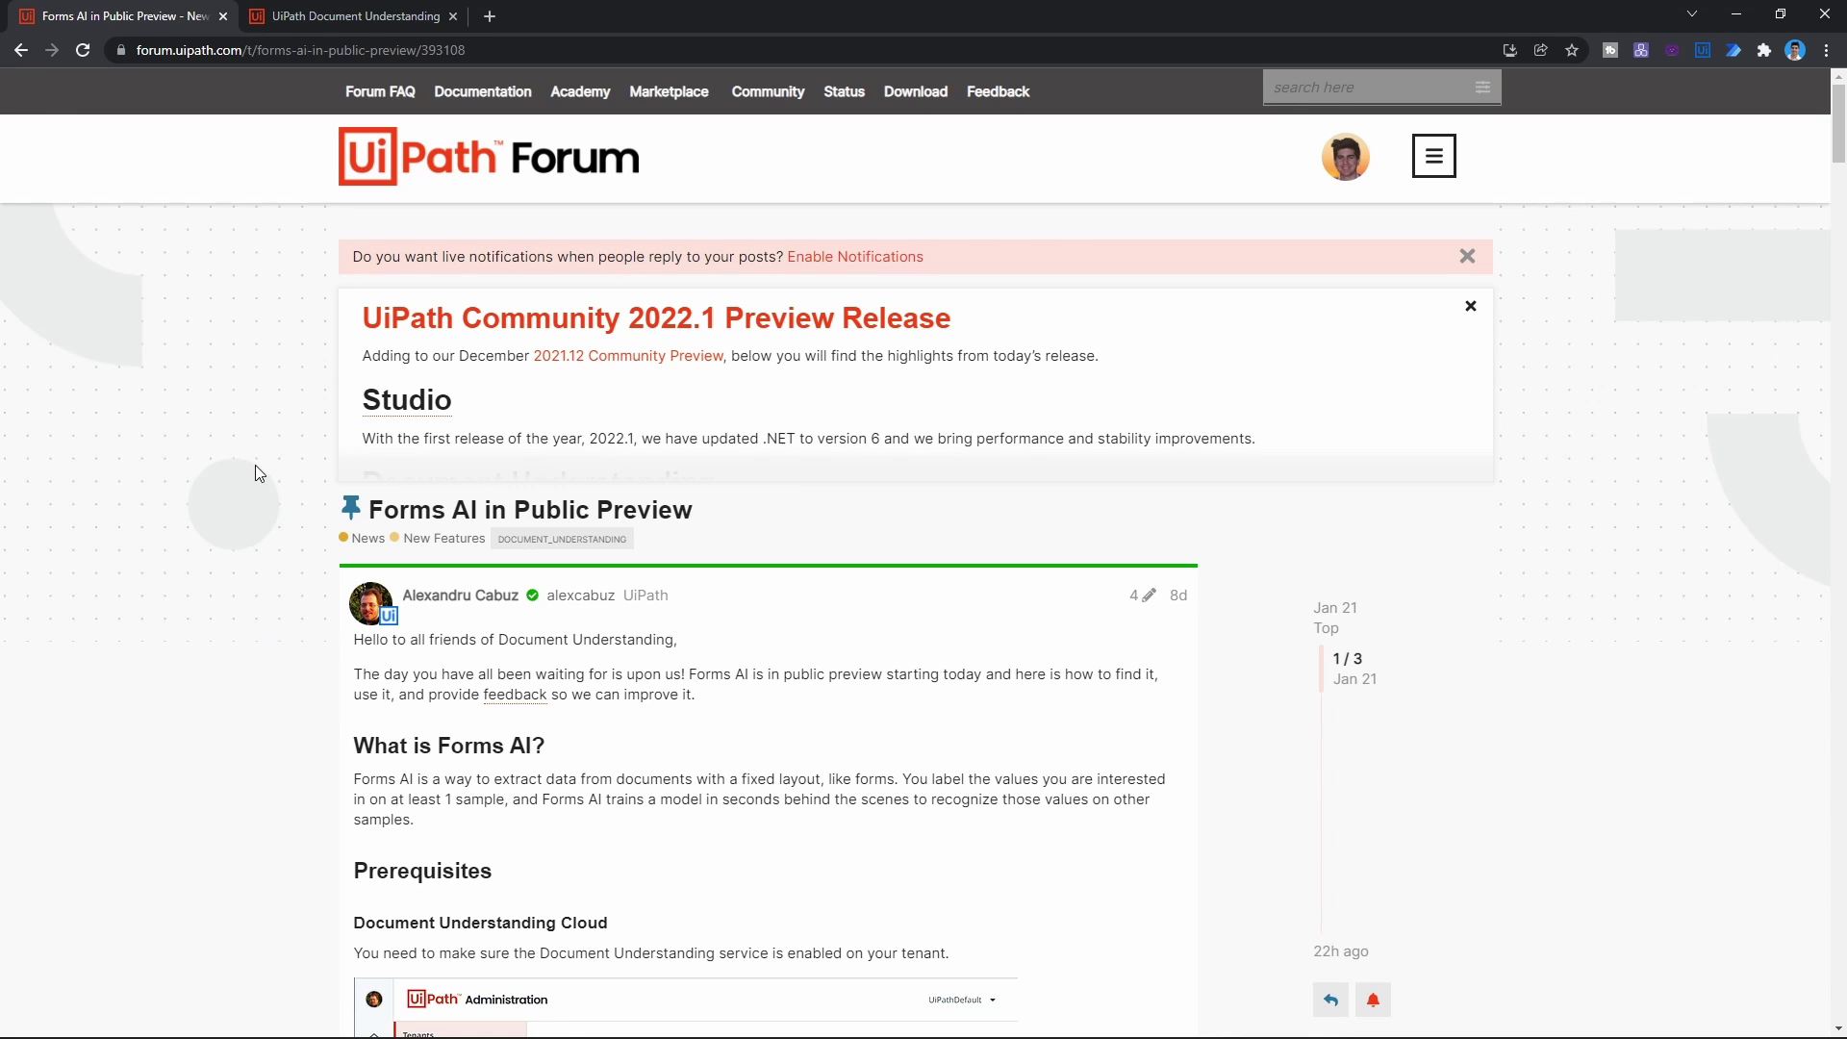
pyautogui.hotkey('ctrl', 'l')
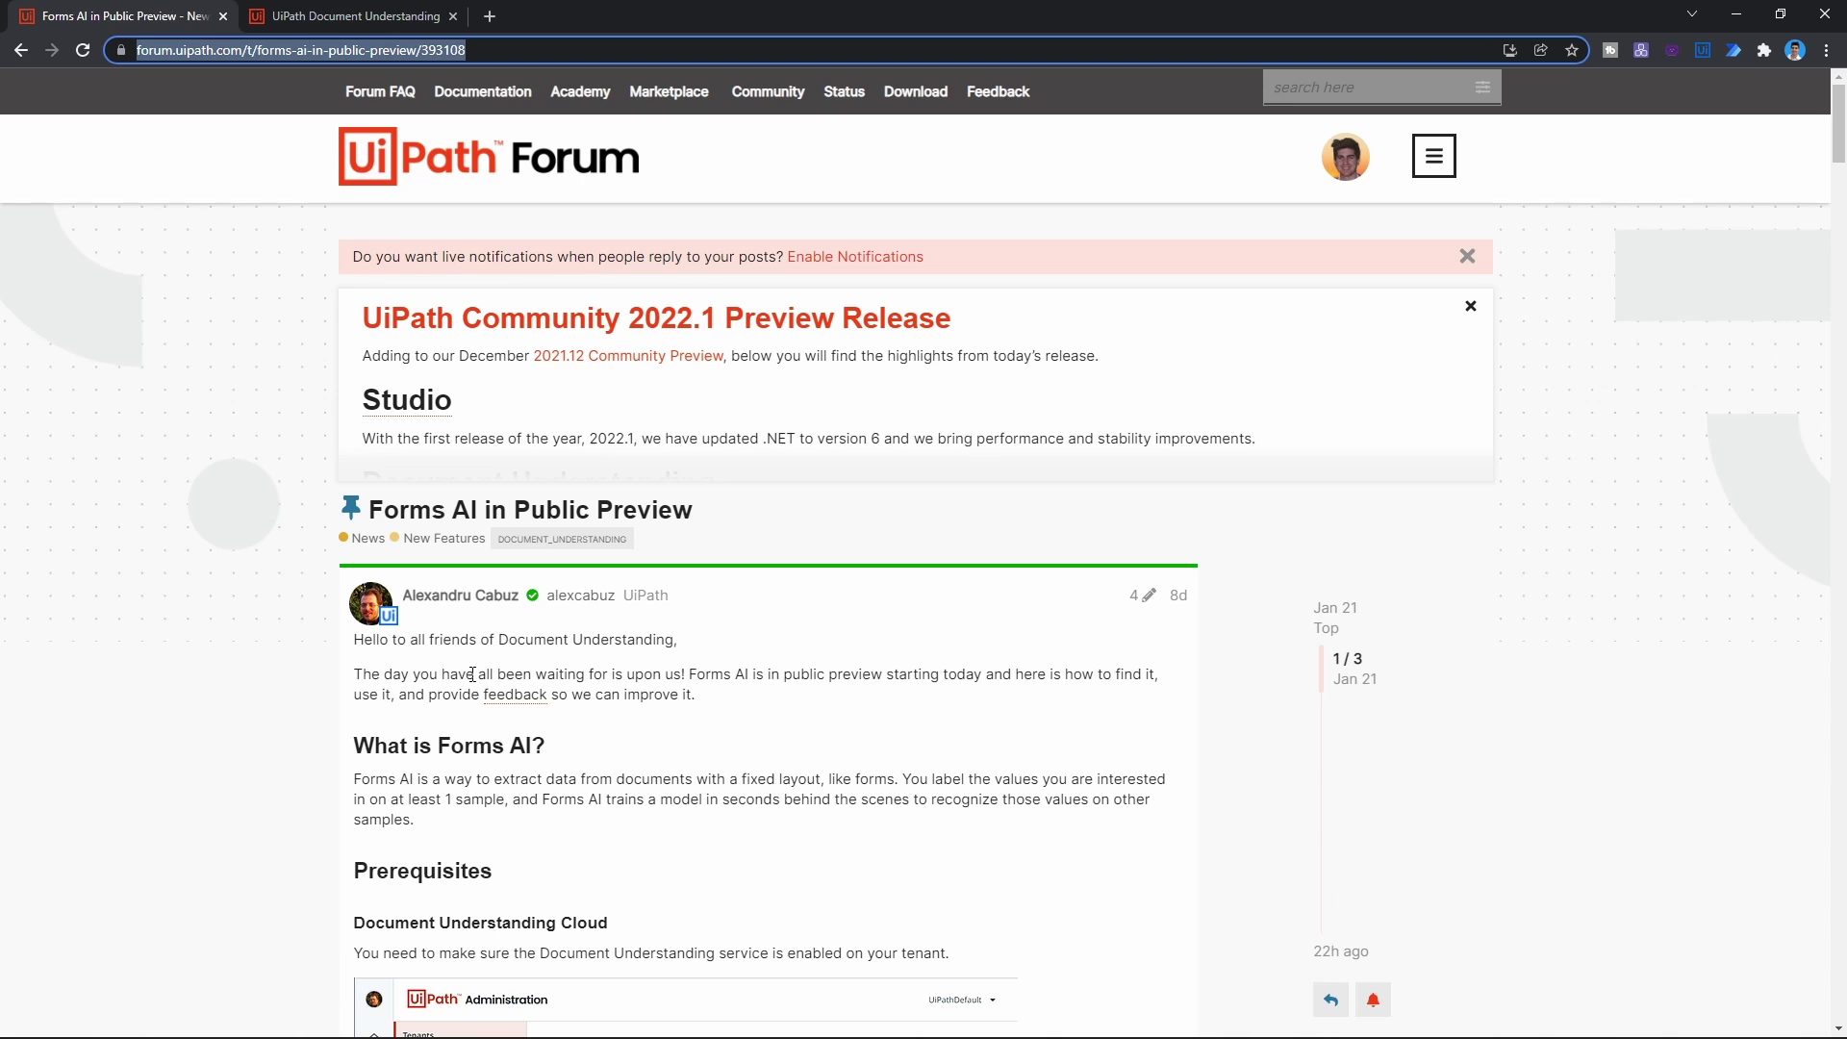
pyautogui.scroll(-20, 473, 673)
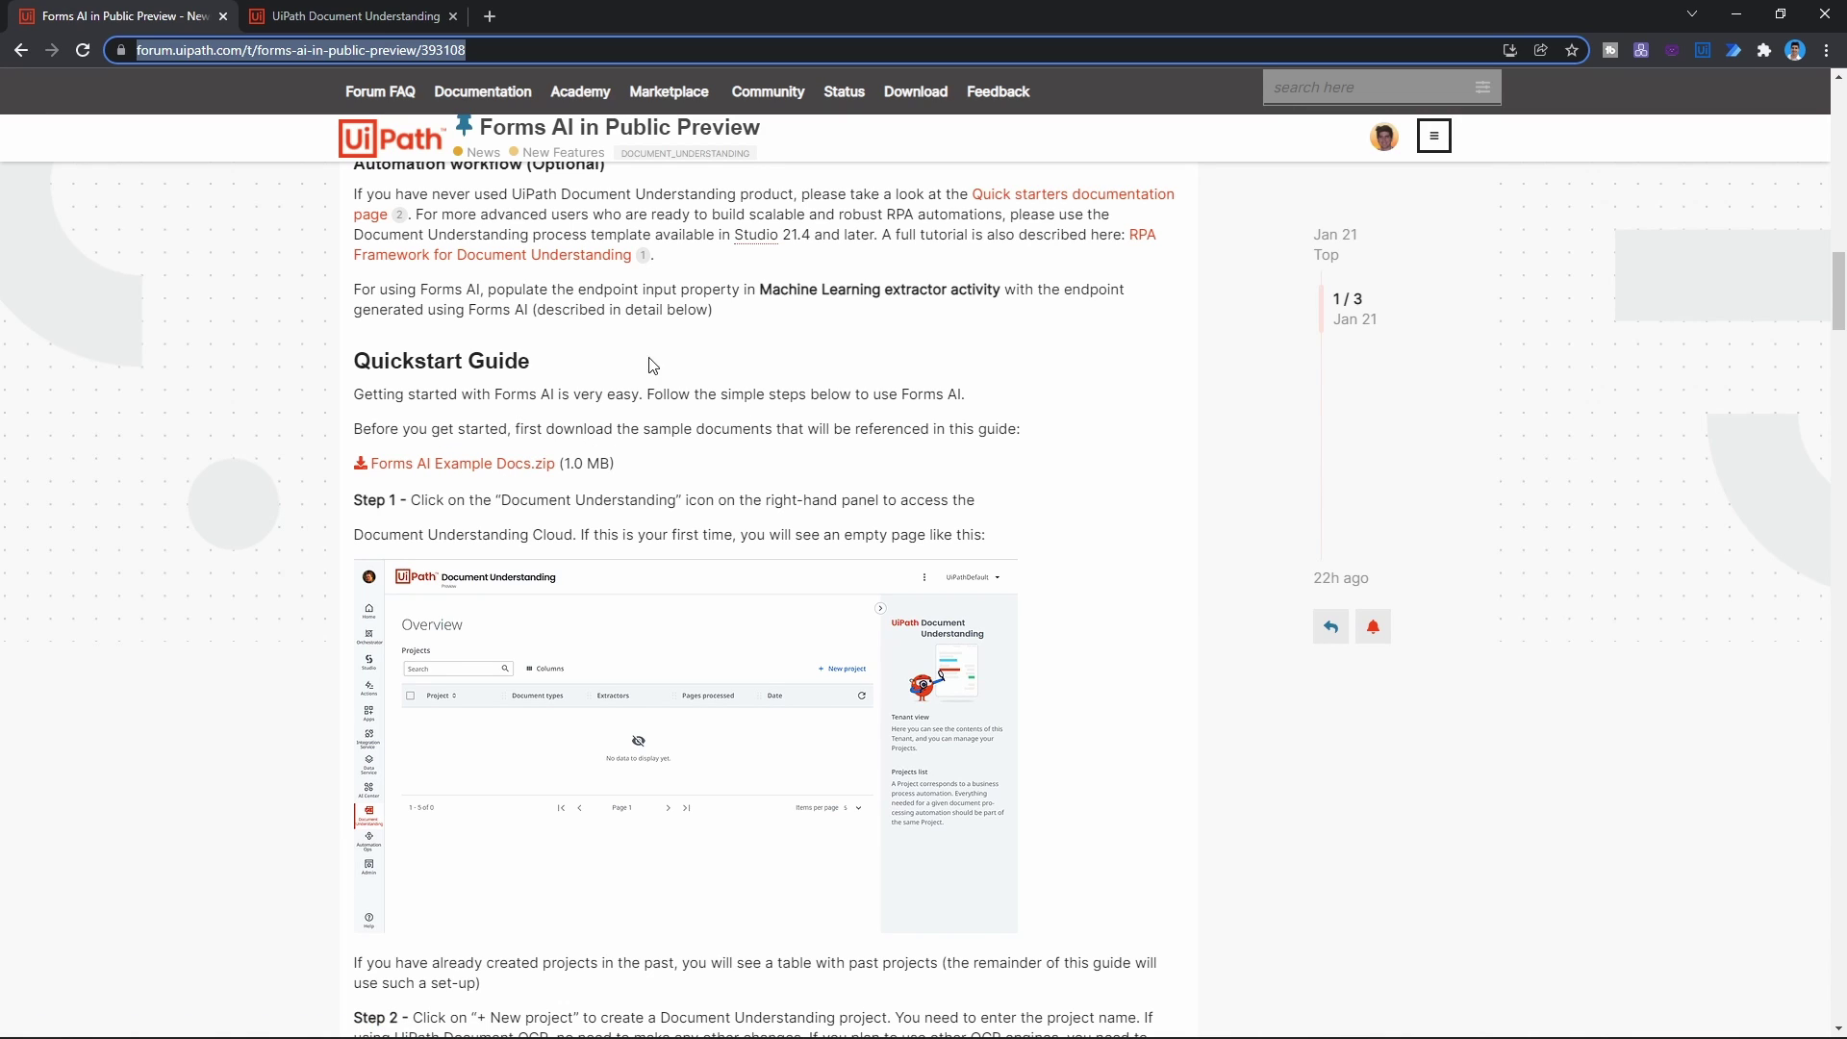
# Upload the files 4506T-1-prpg1 to 4506T-5-prpg1 from the desktop folder Forms AI Example Docs and proceed through verification to create the extractor.
pyautogui.click(308, 27)
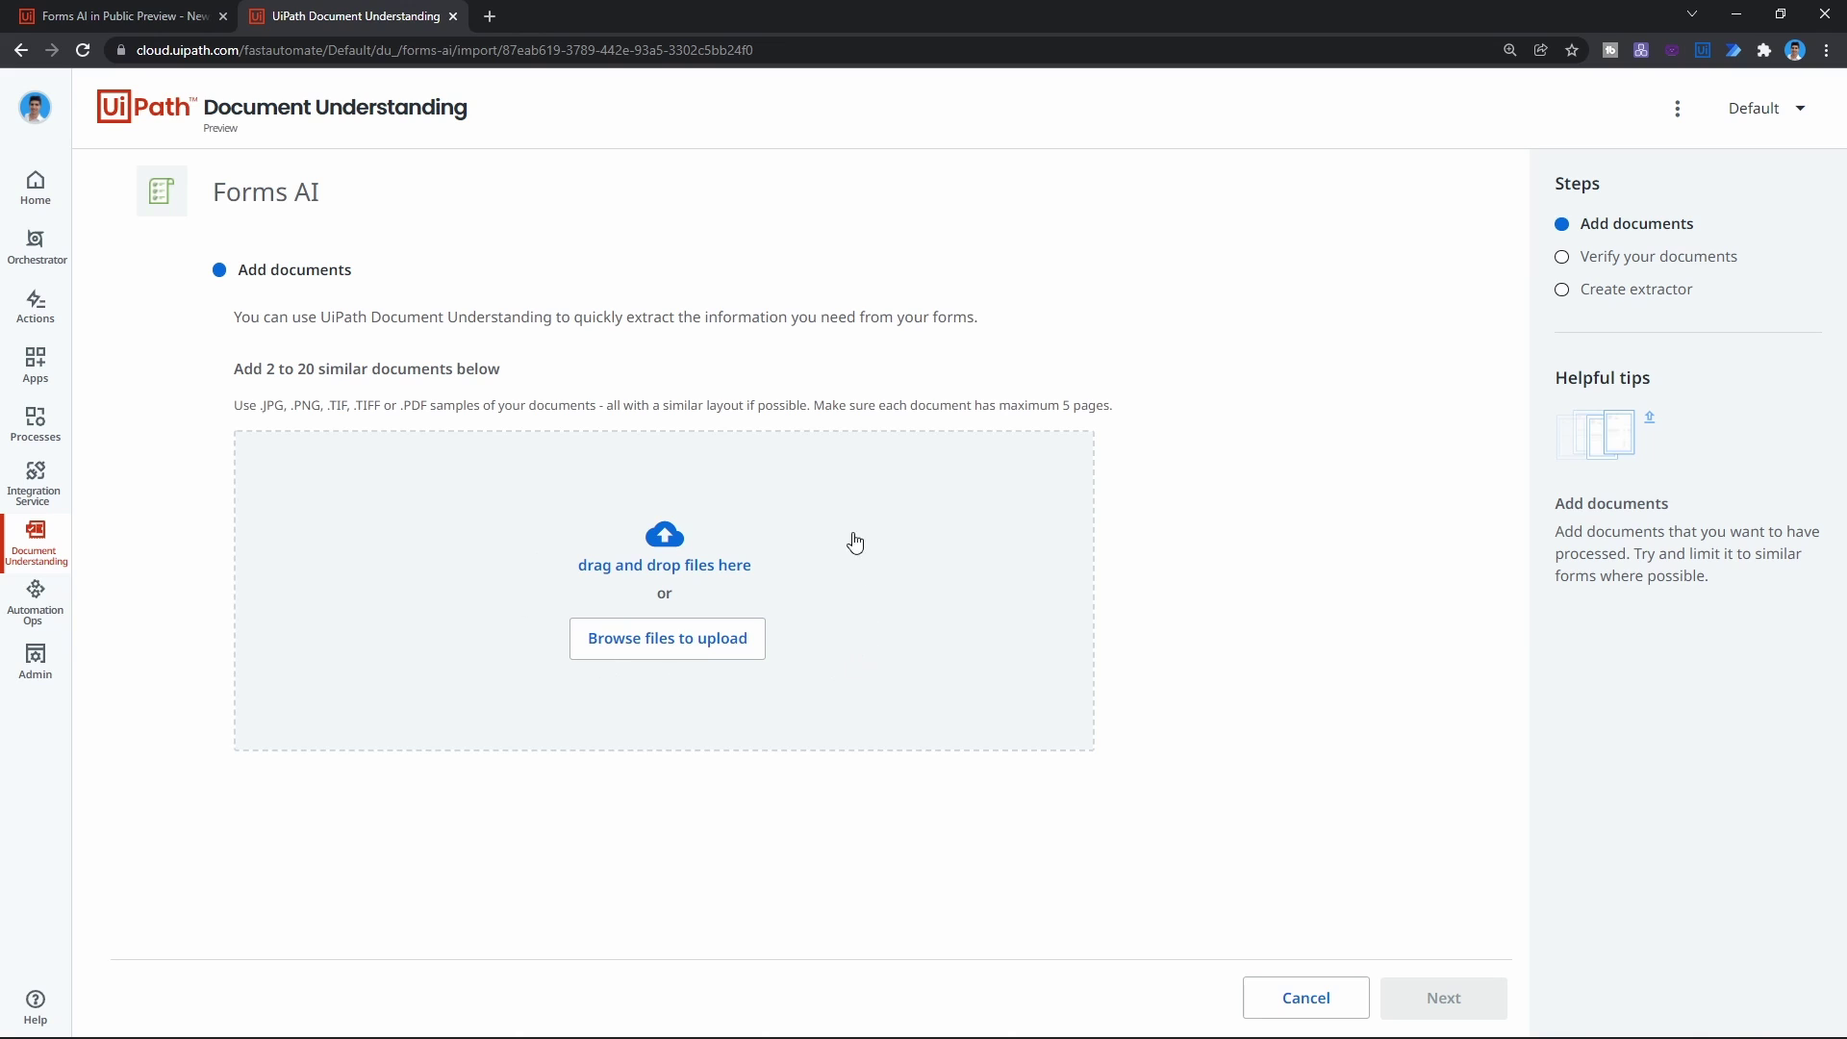
pyautogui.click(699, 650)
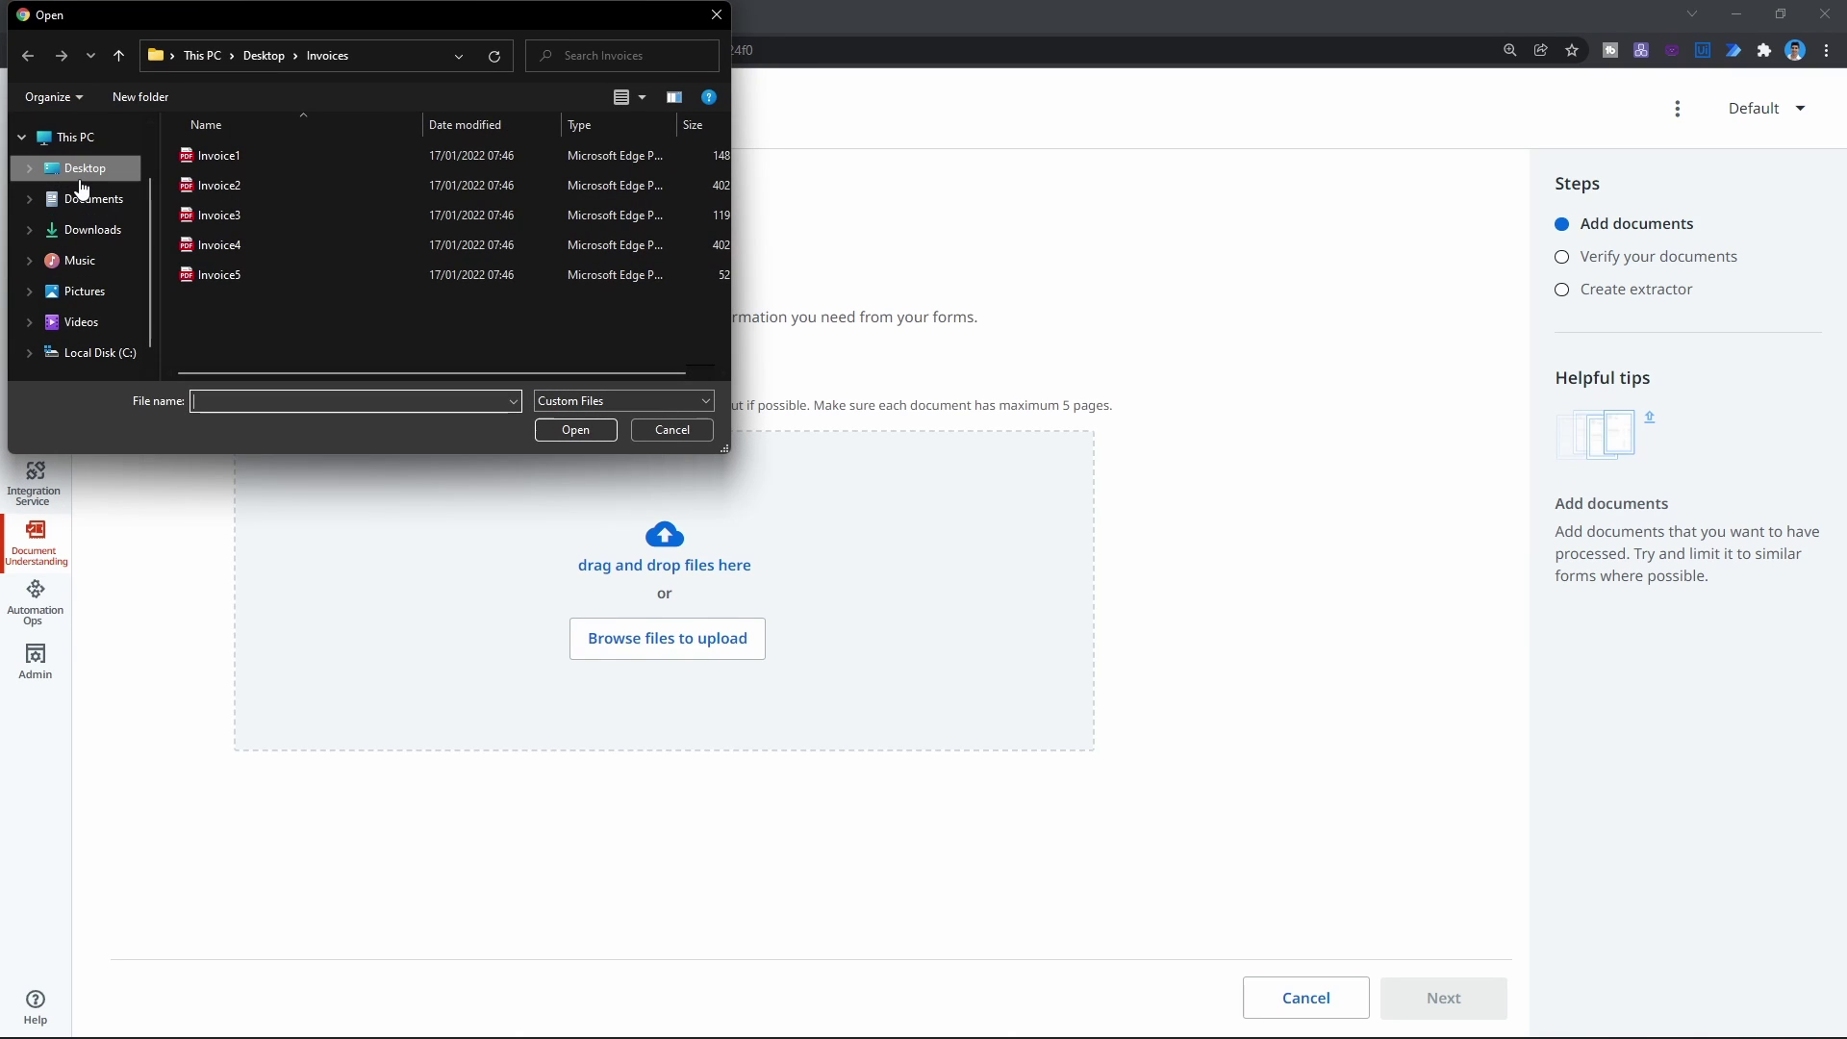
pyautogui.click(92, 173)
pyautogui.doubleClick(217, 181)
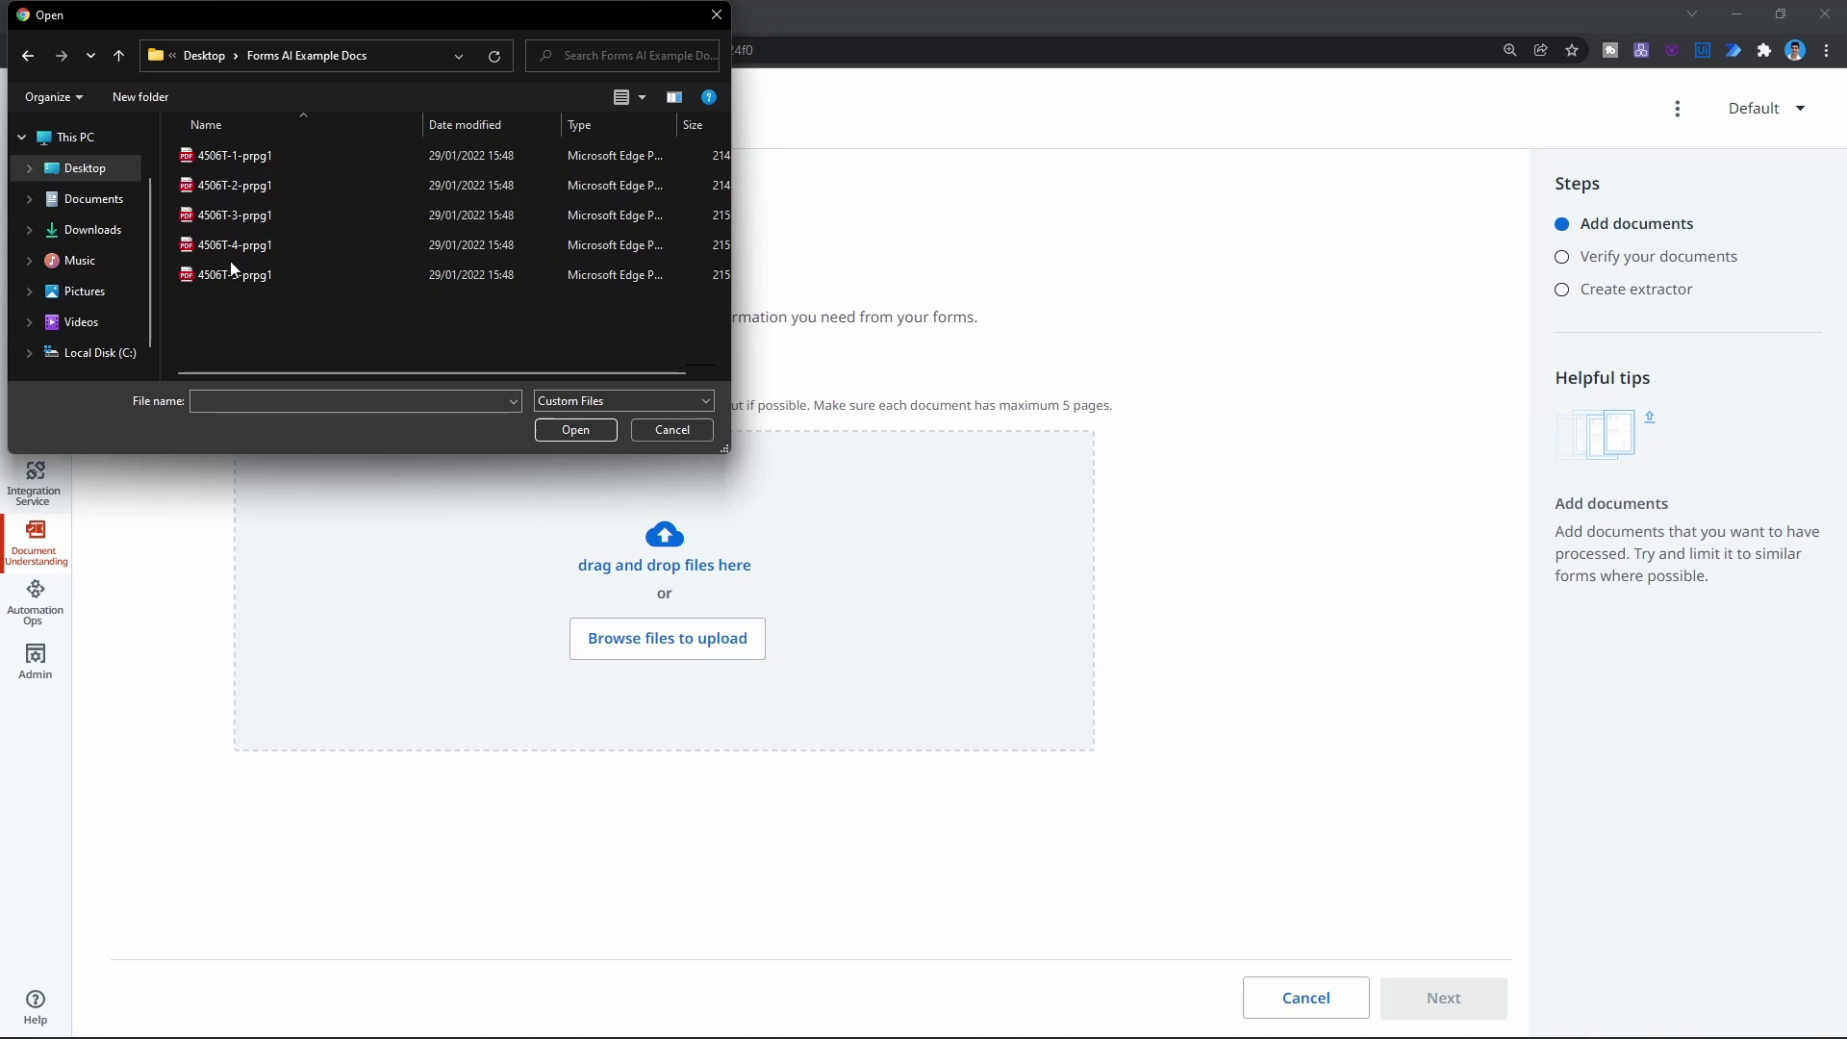
pyautogui.moveTo(248, 357); pyautogui.dragTo(199, 136)
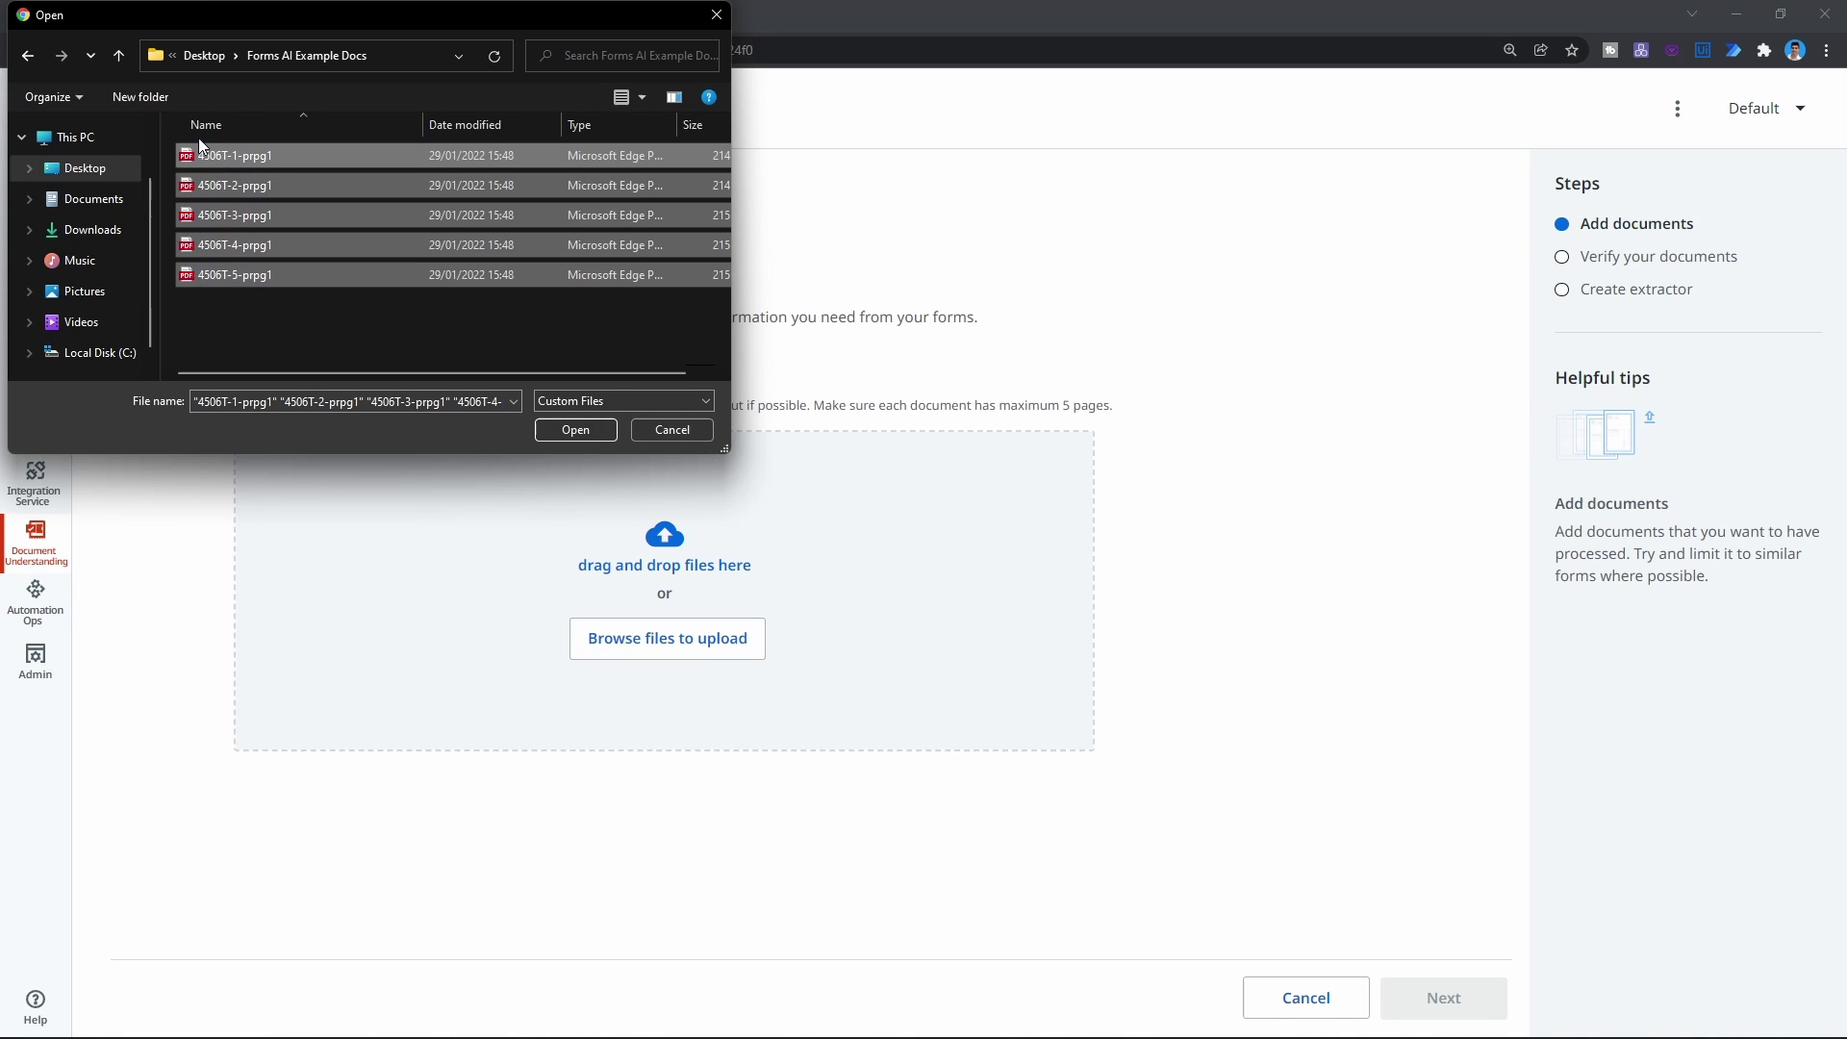
pyautogui.click(575, 435)
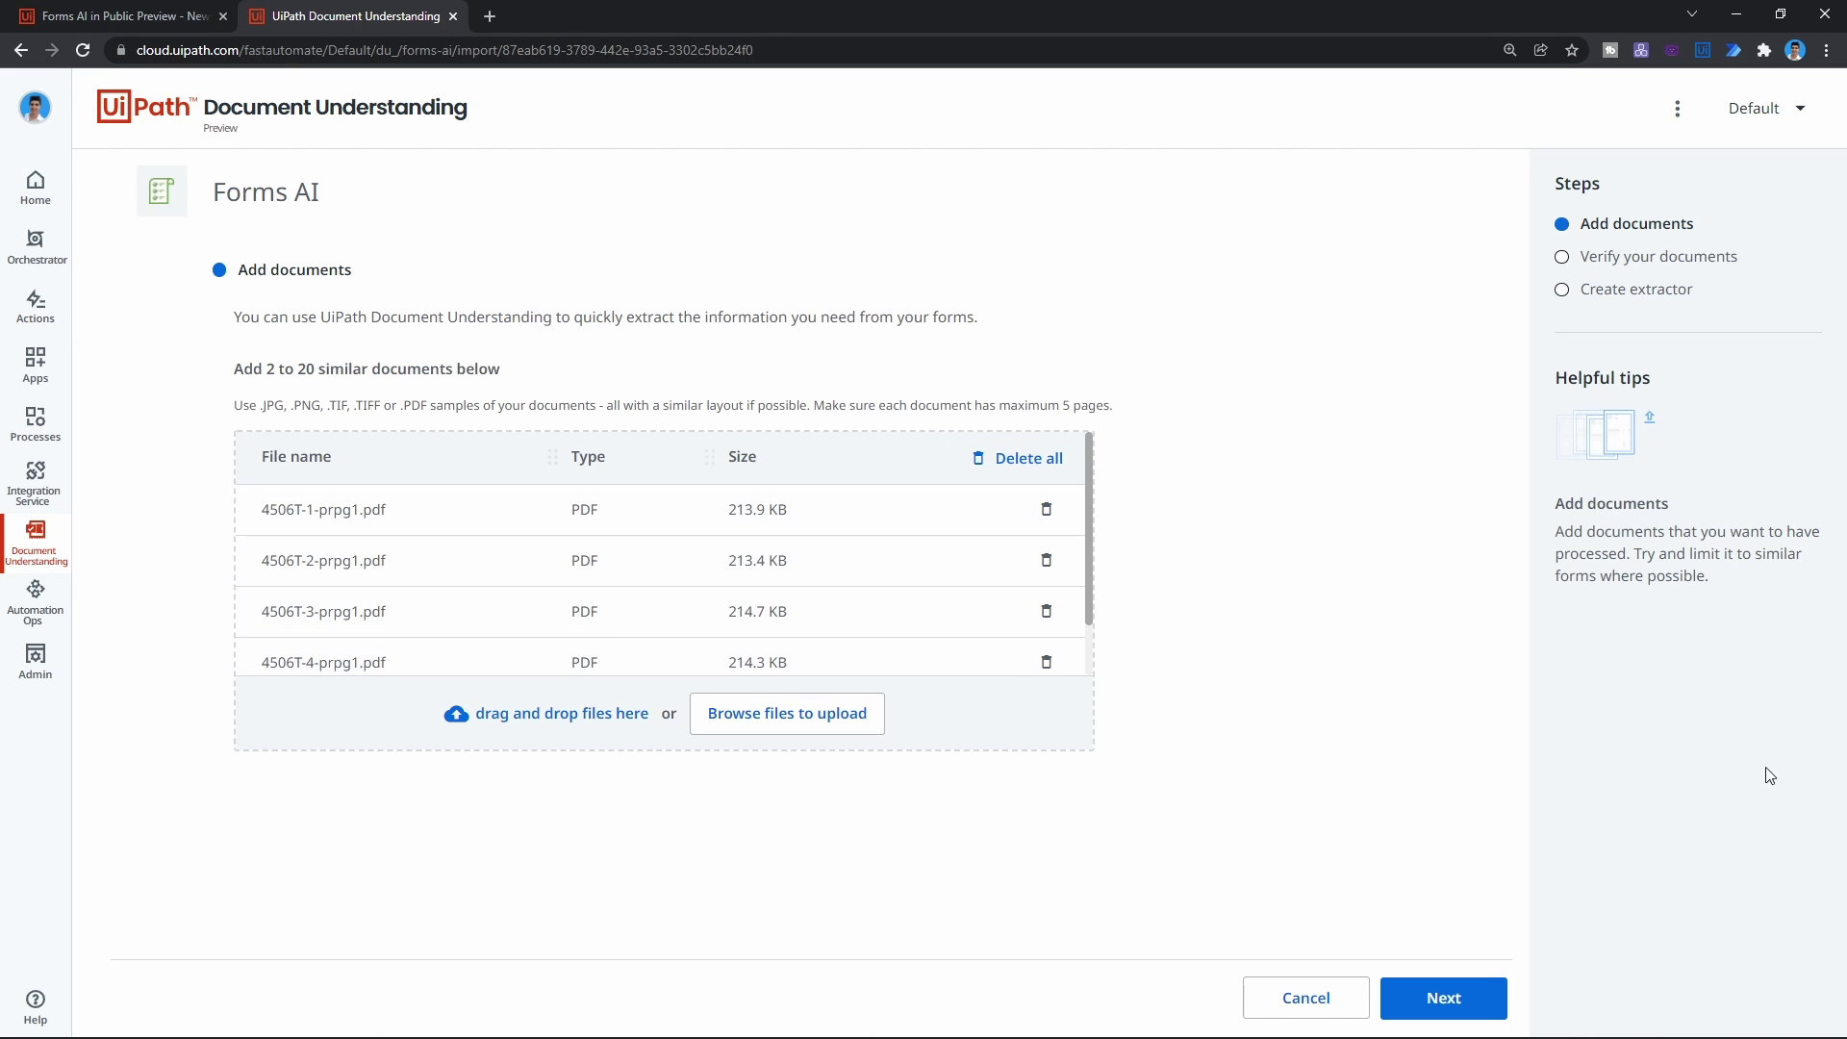
pyautogui.click(1435, 1003)
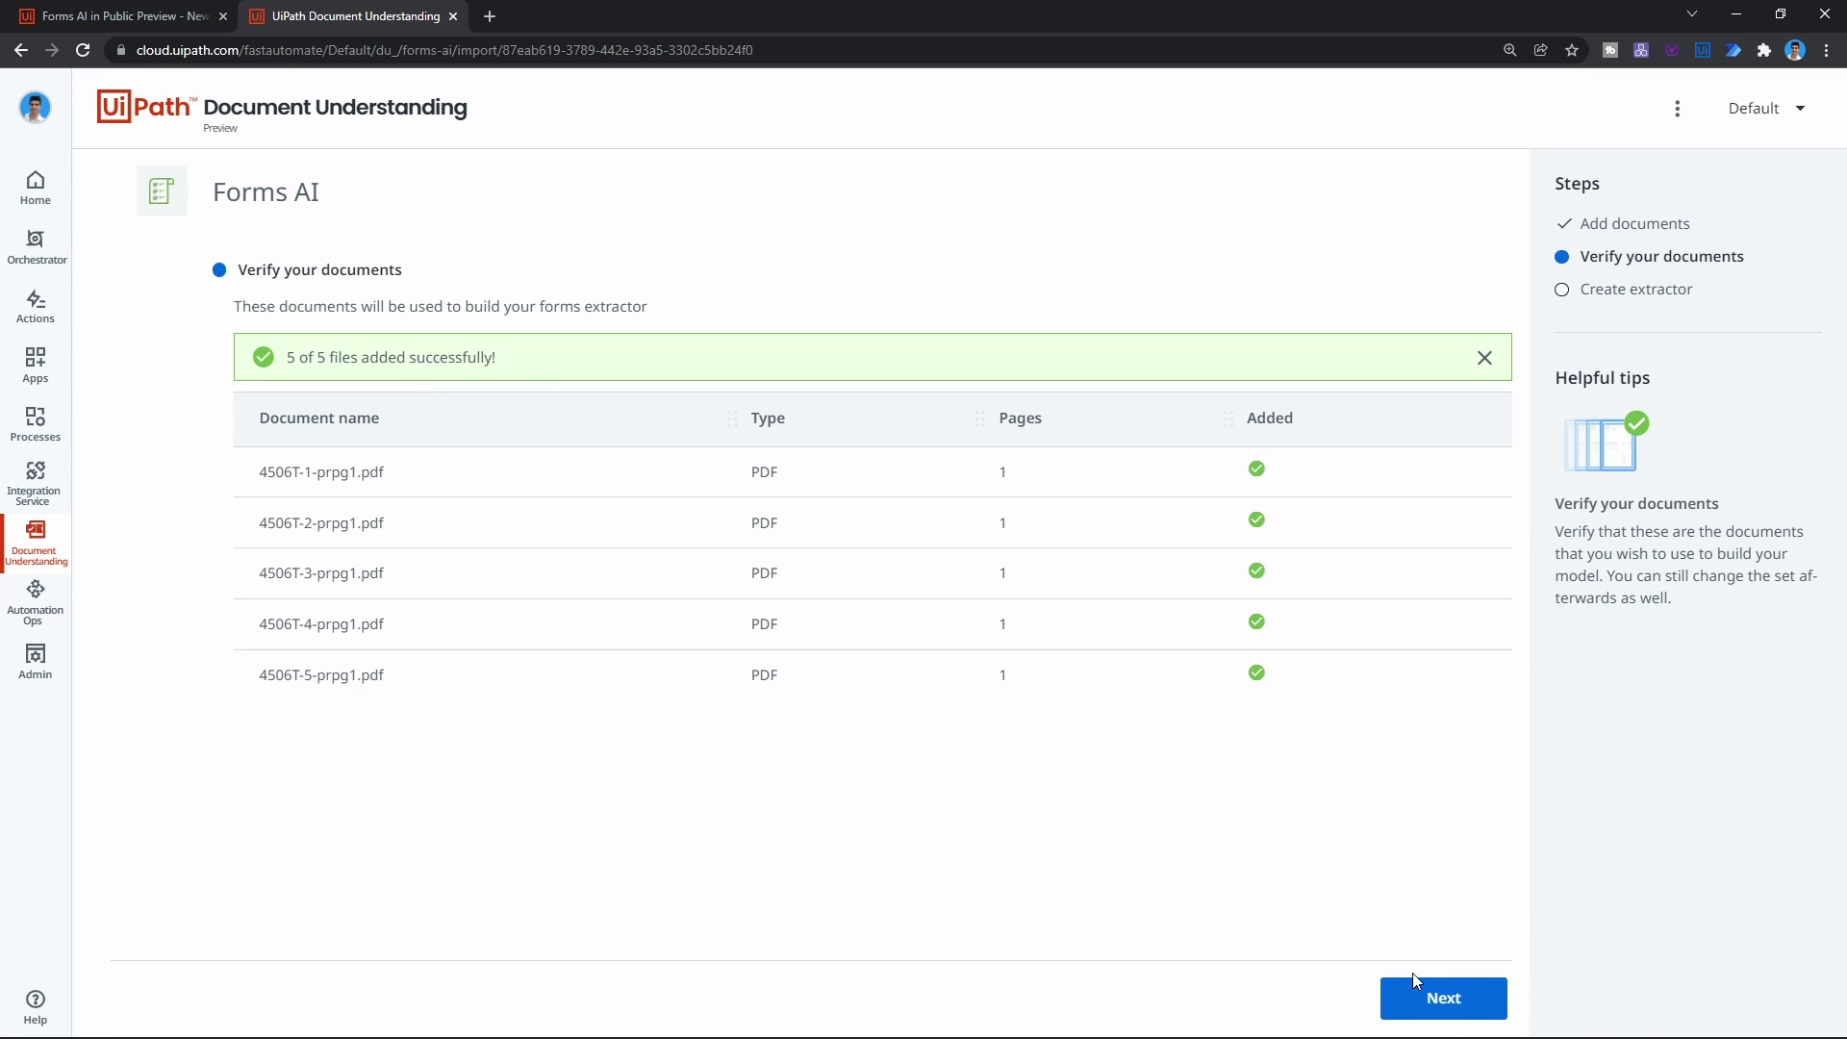
pyautogui.click(1436, 996)
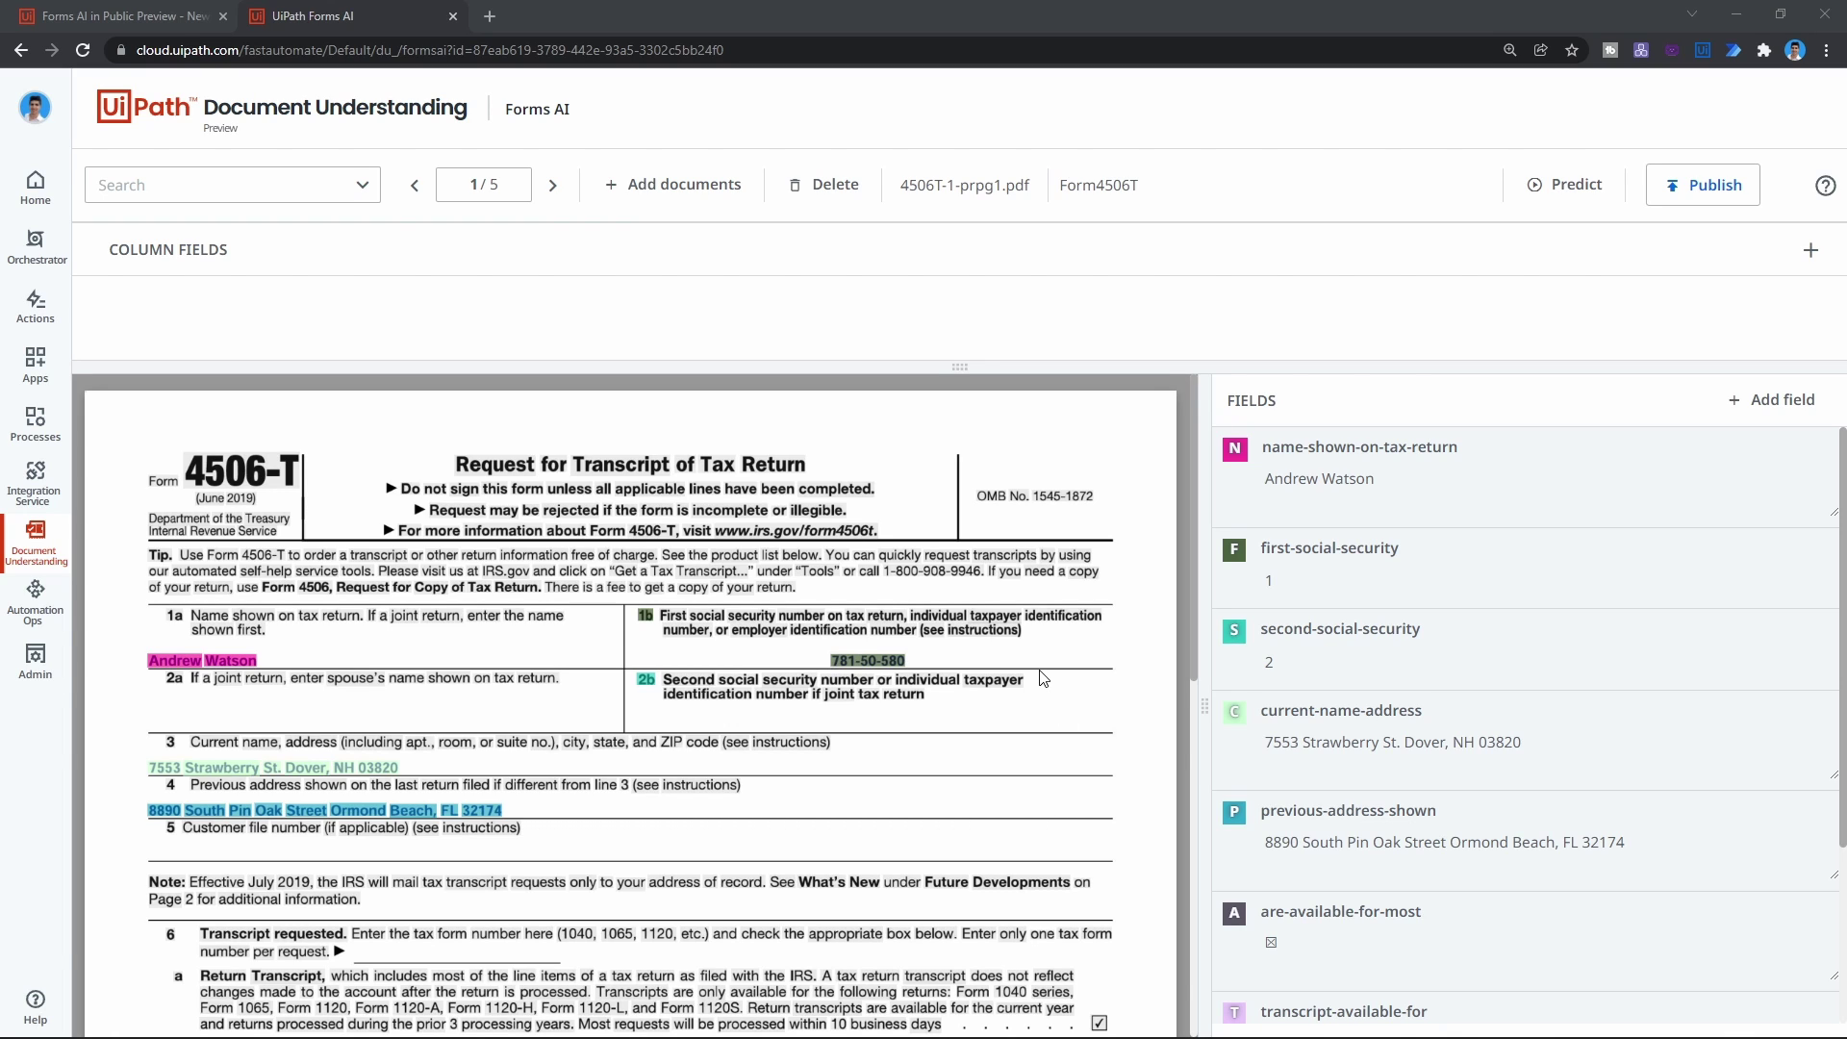
# Review the auto-detected form fields and delete signatory-attests-that and year-or-period-requested.
pyautogui.scroll(-7, 1042, 680)
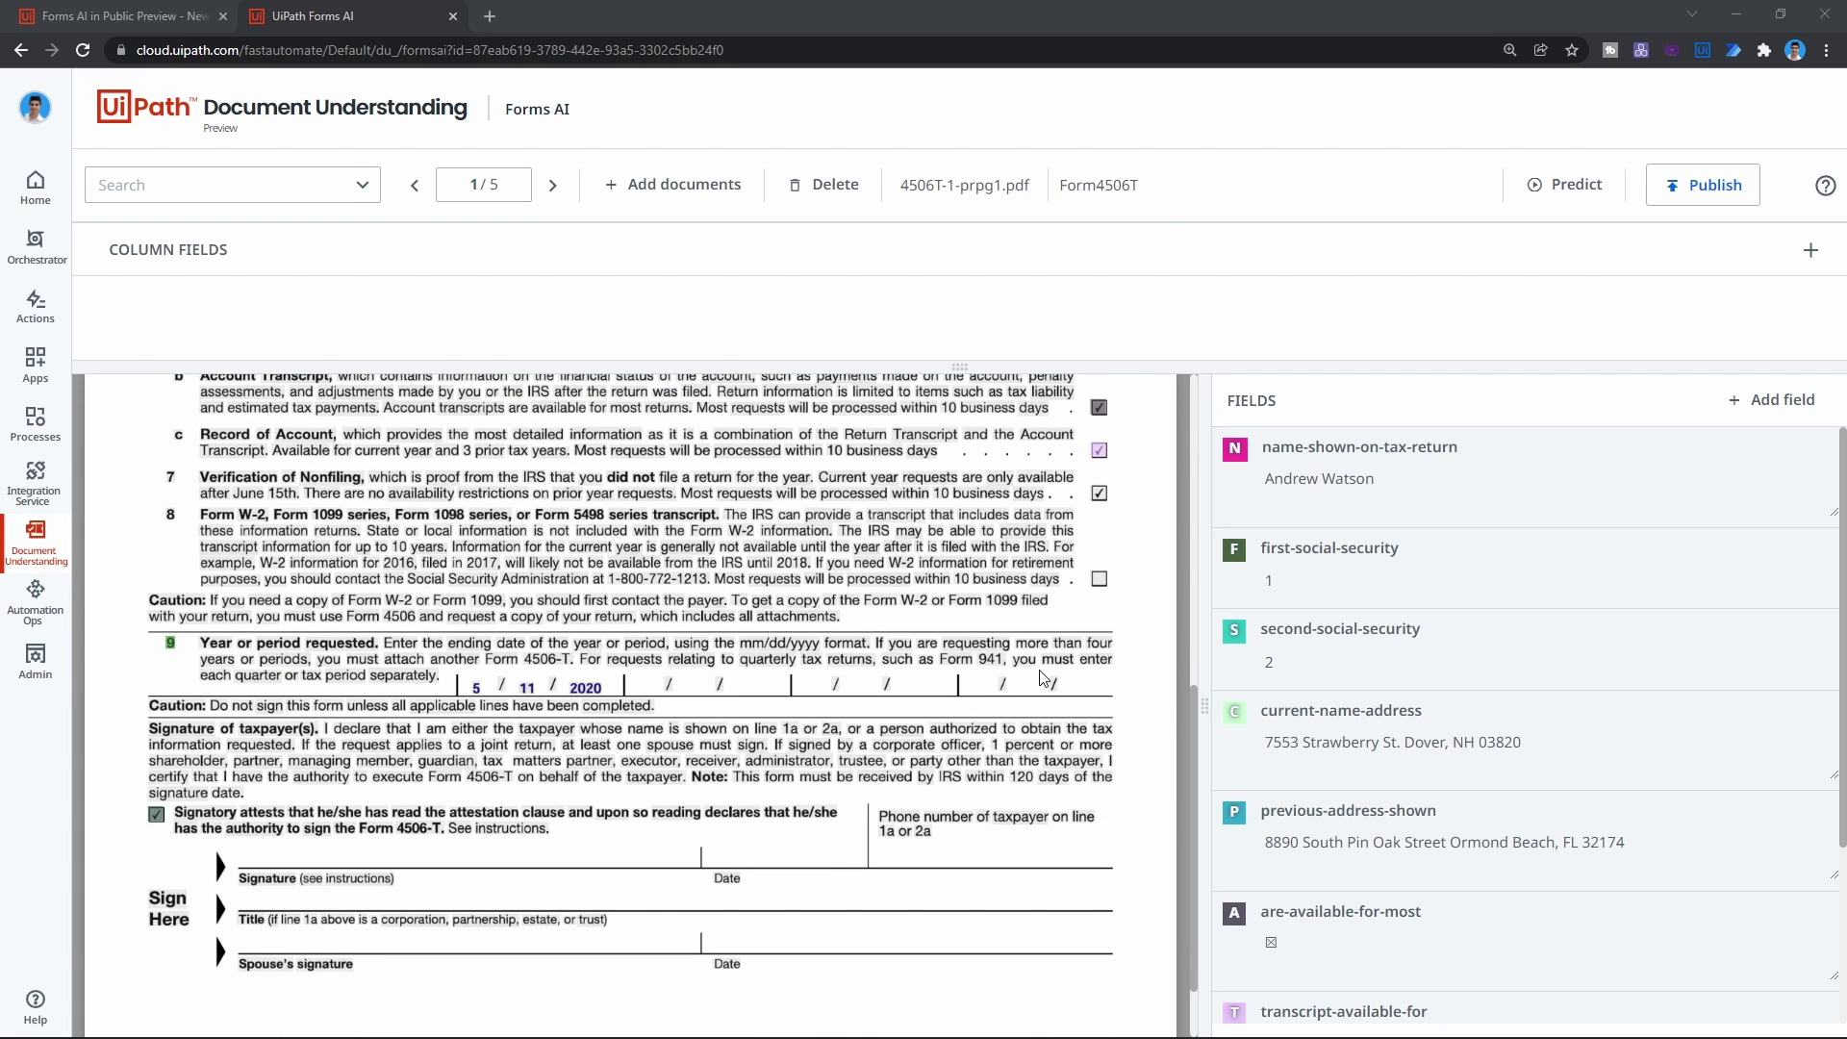
pyautogui.scroll(7, 1042, 679)
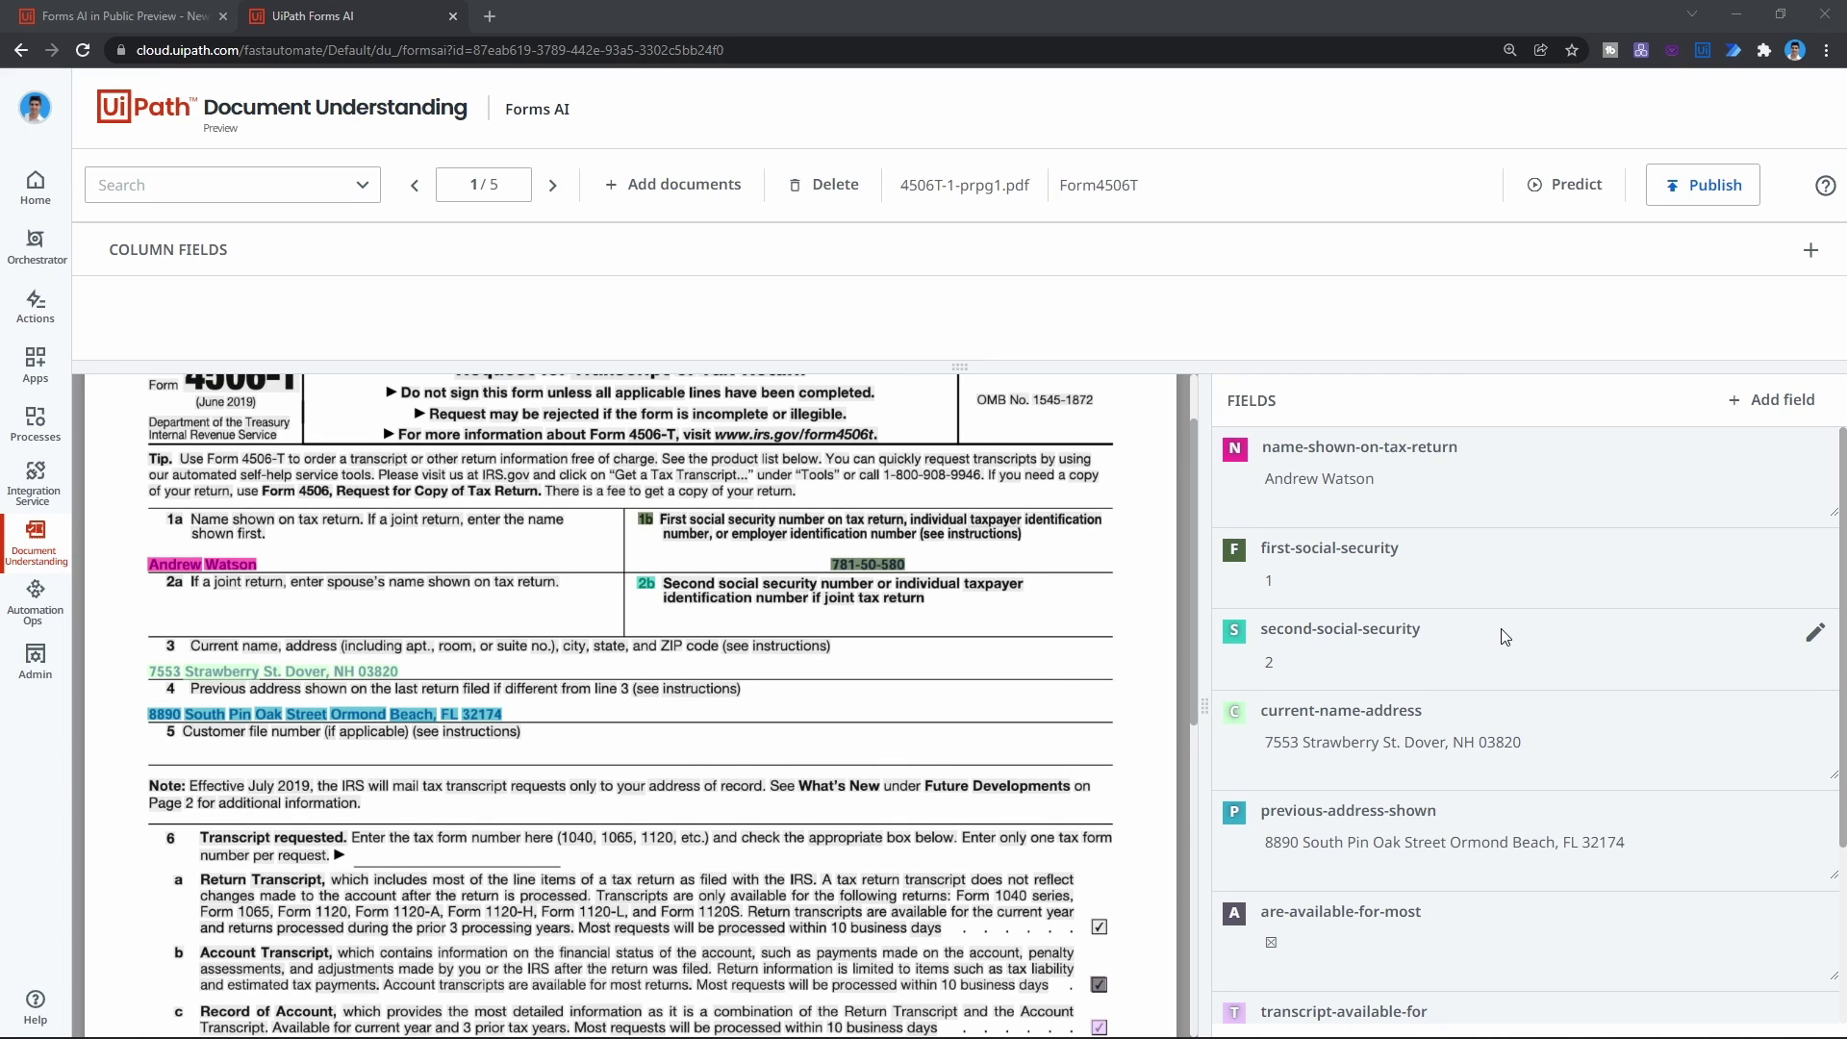
pyautogui.scroll(-3, 1503, 637)
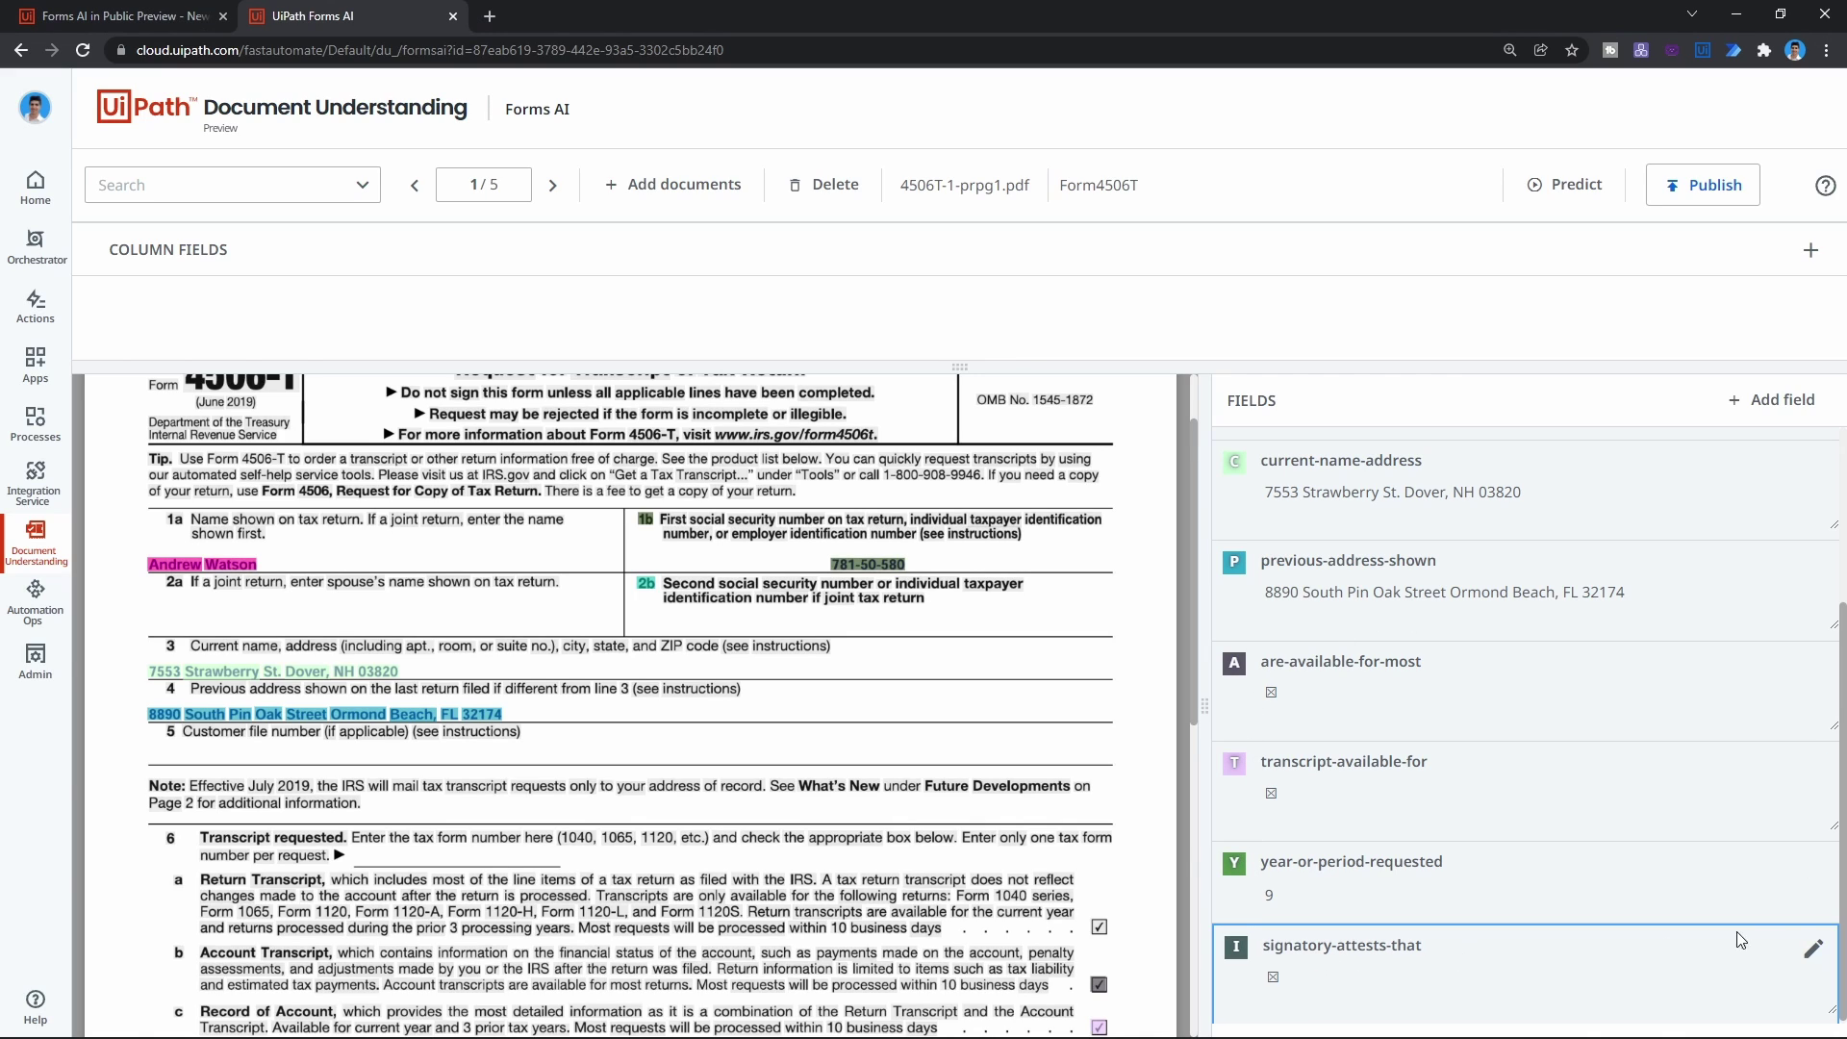
pyautogui.click(1815, 953)
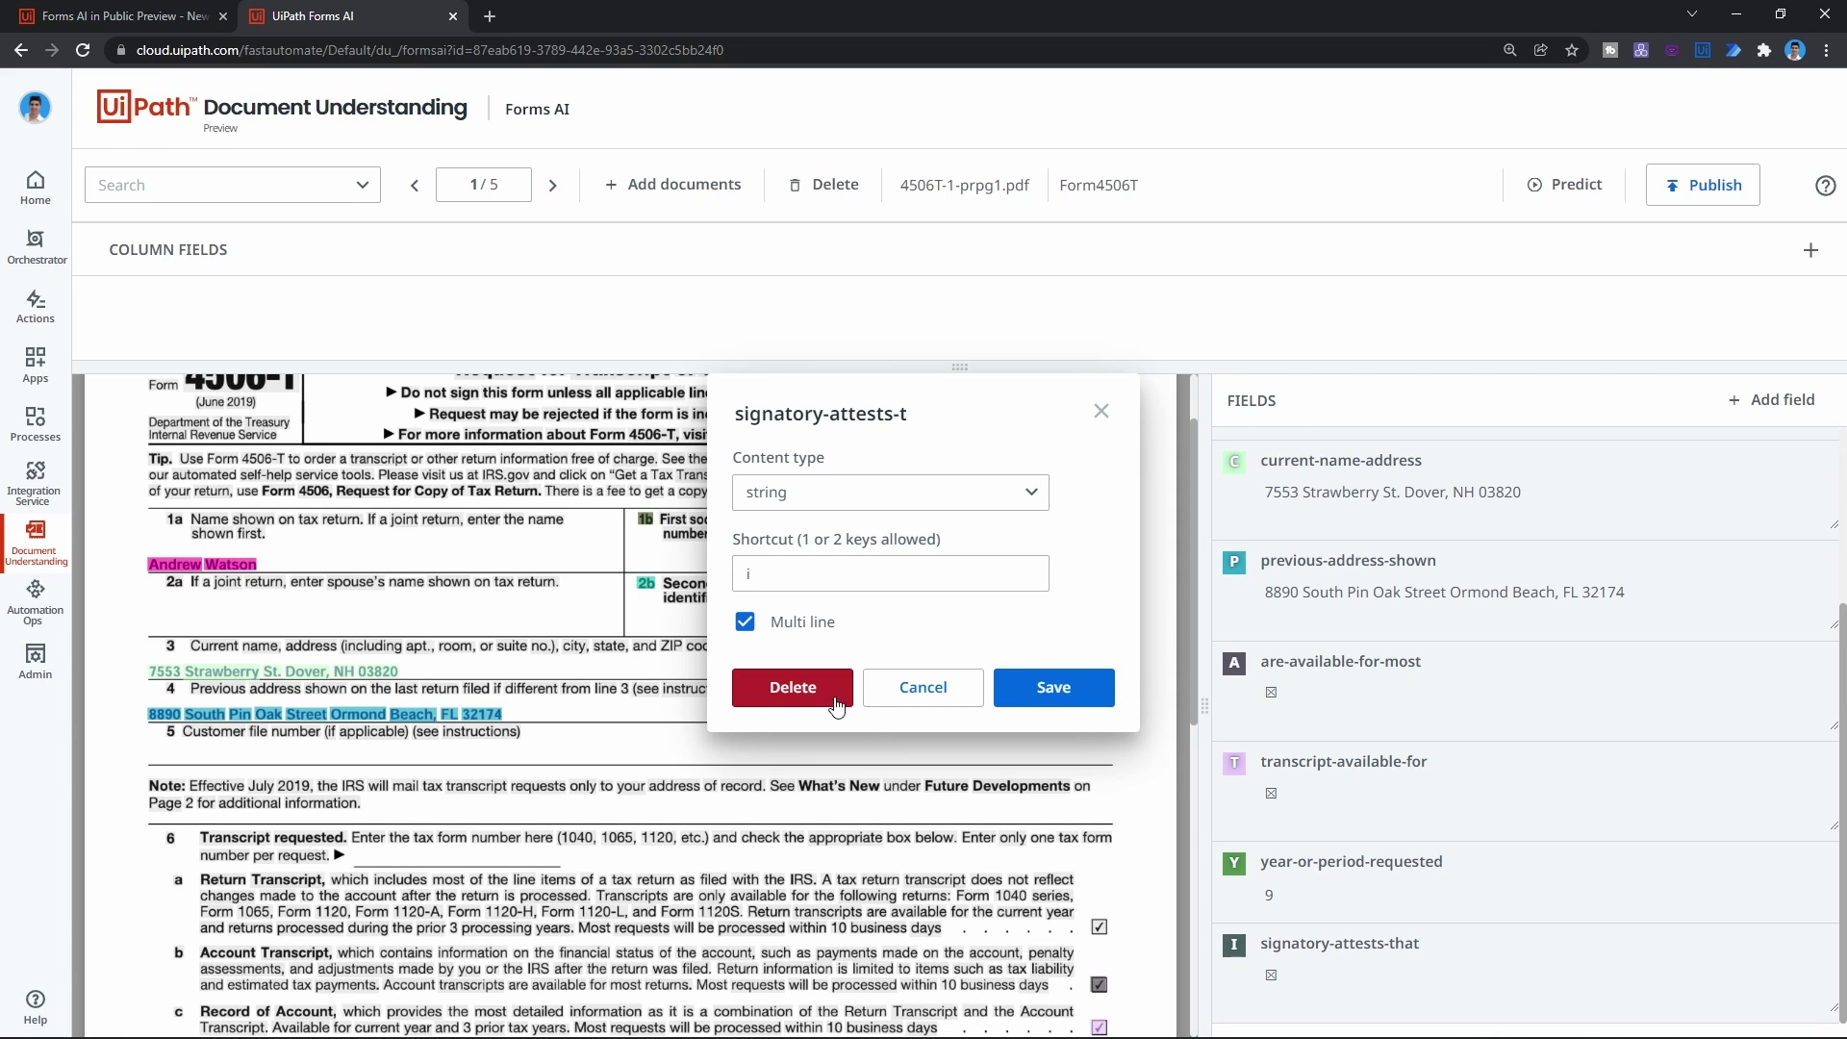
pyautogui.click(779, 705)
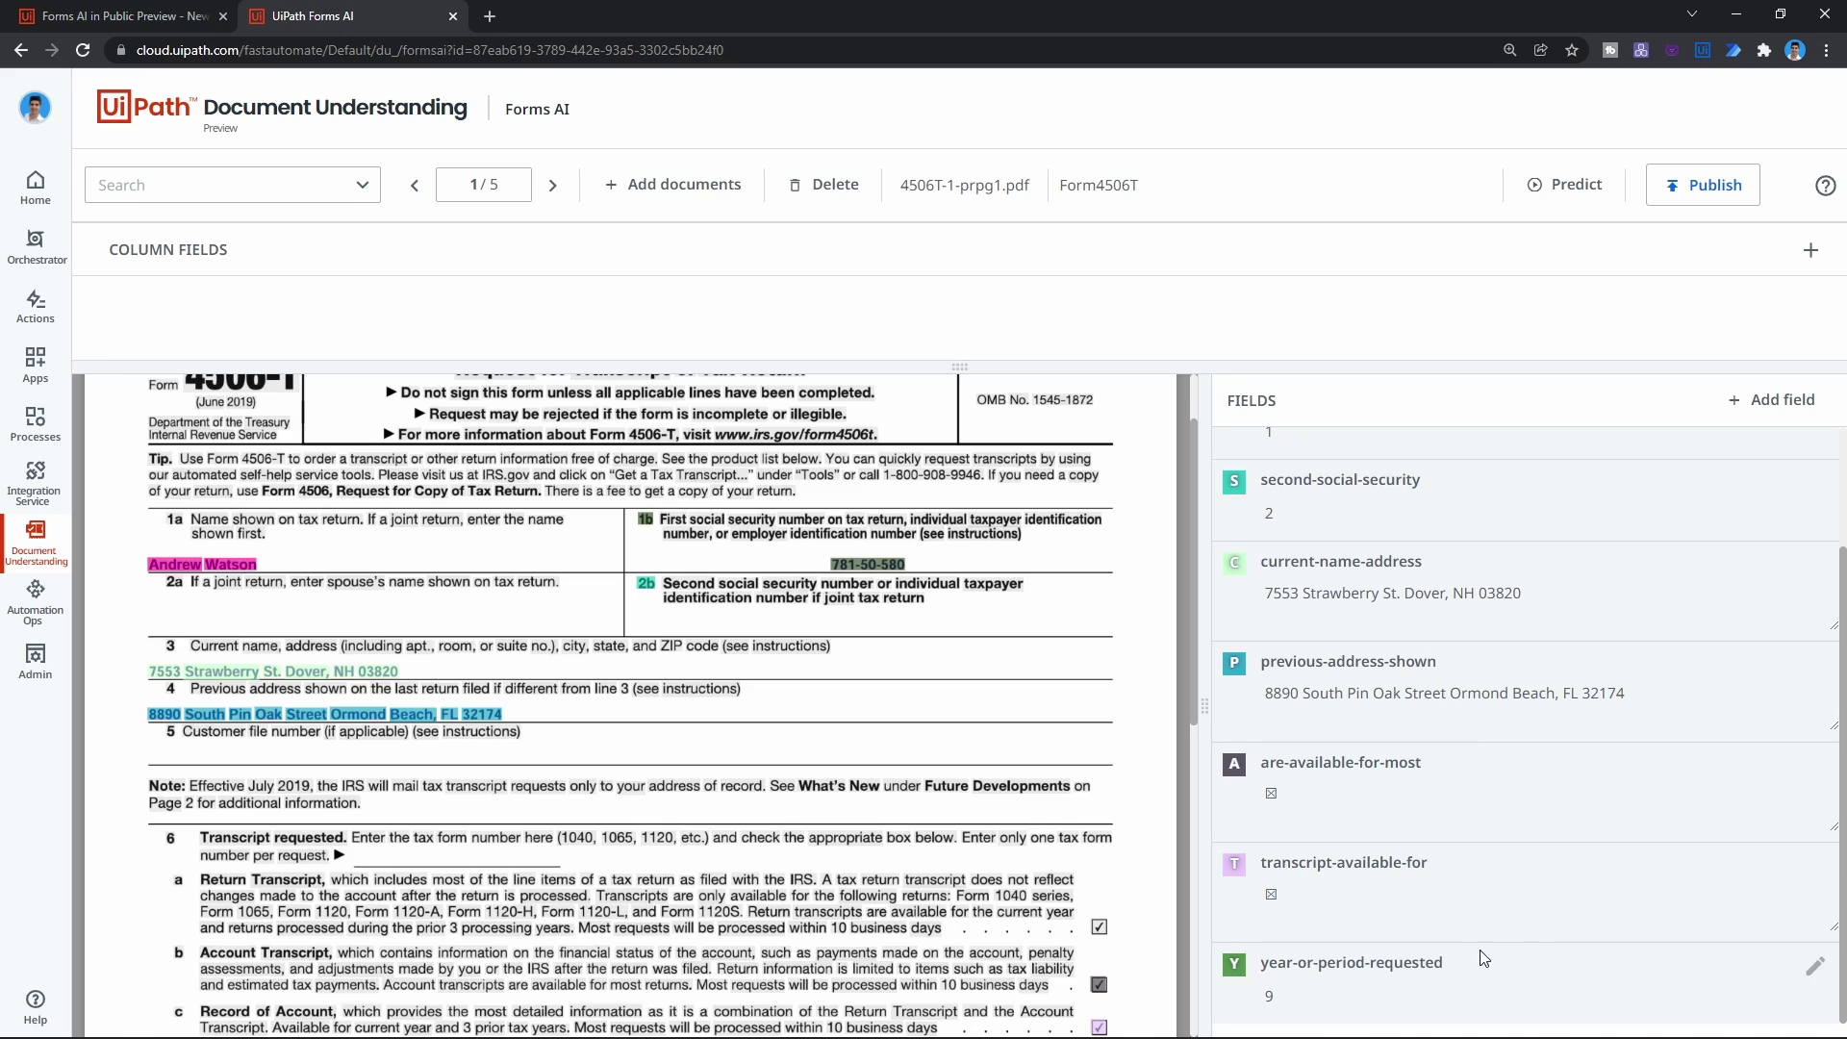
pyautogui.click(1814, 967)
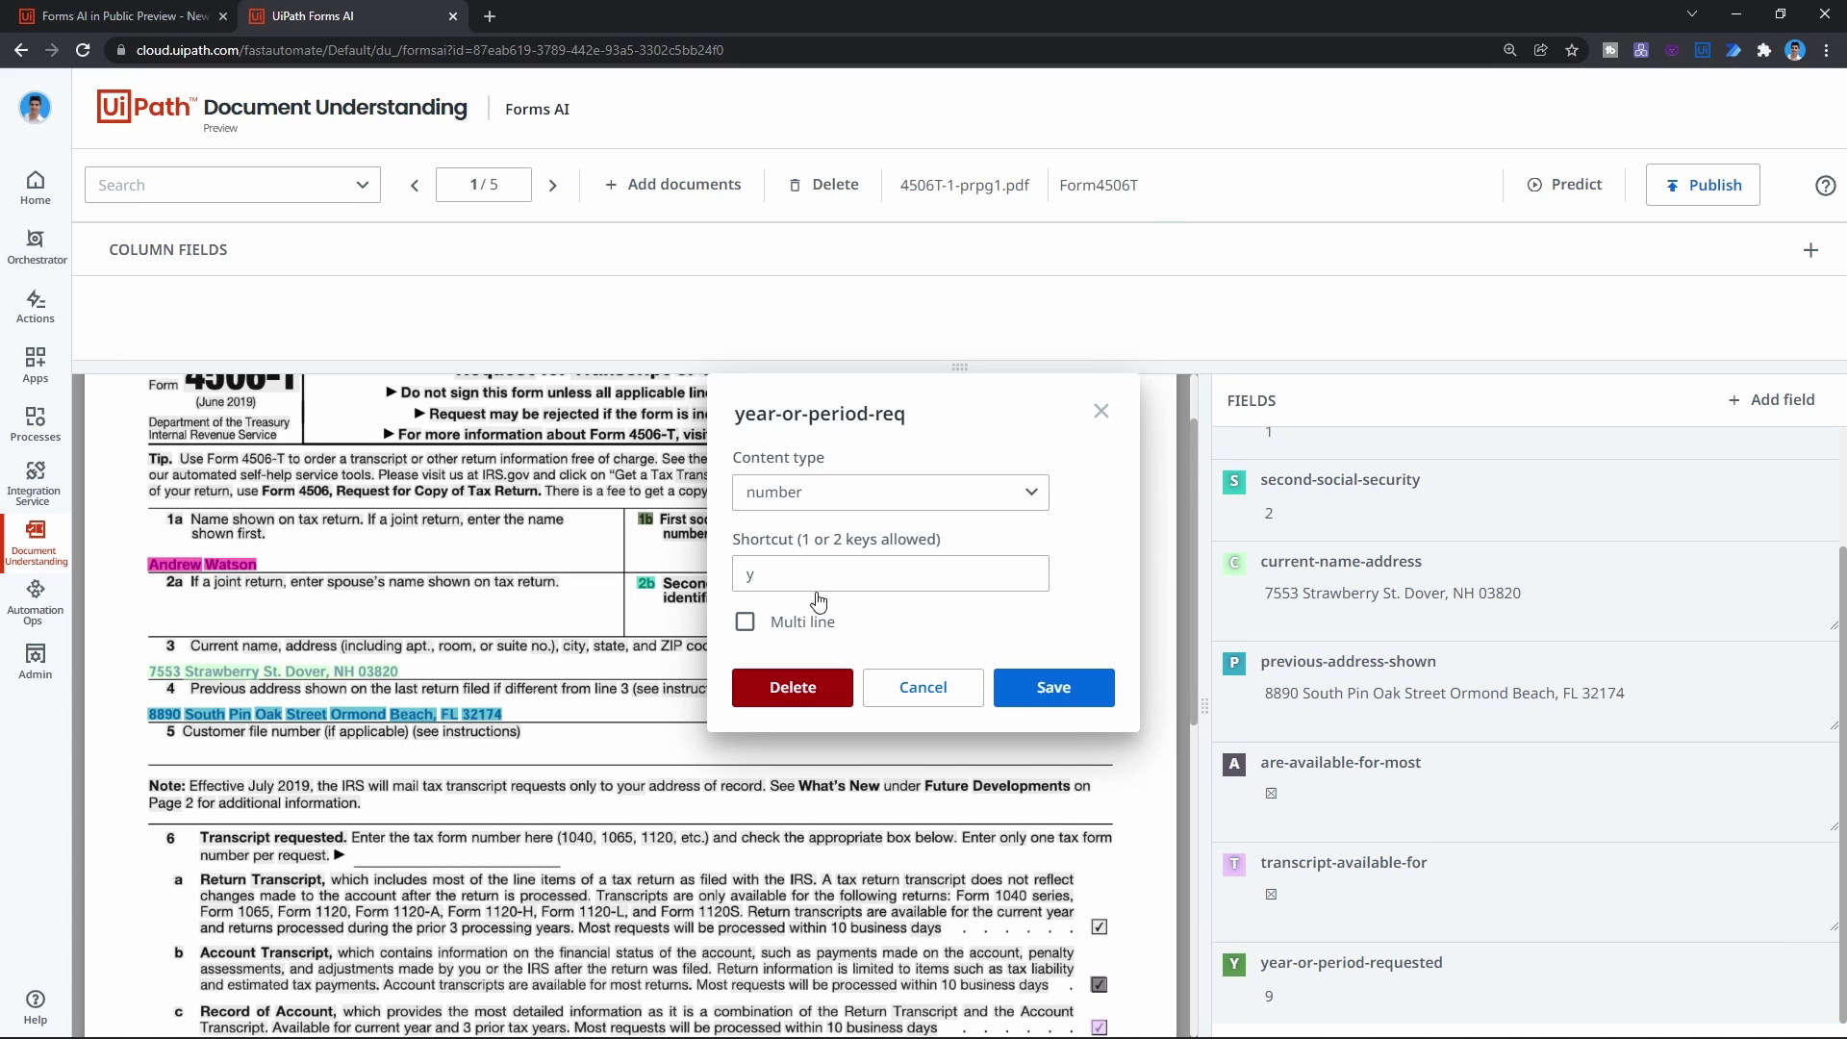
pyautogui.click(787, 687)
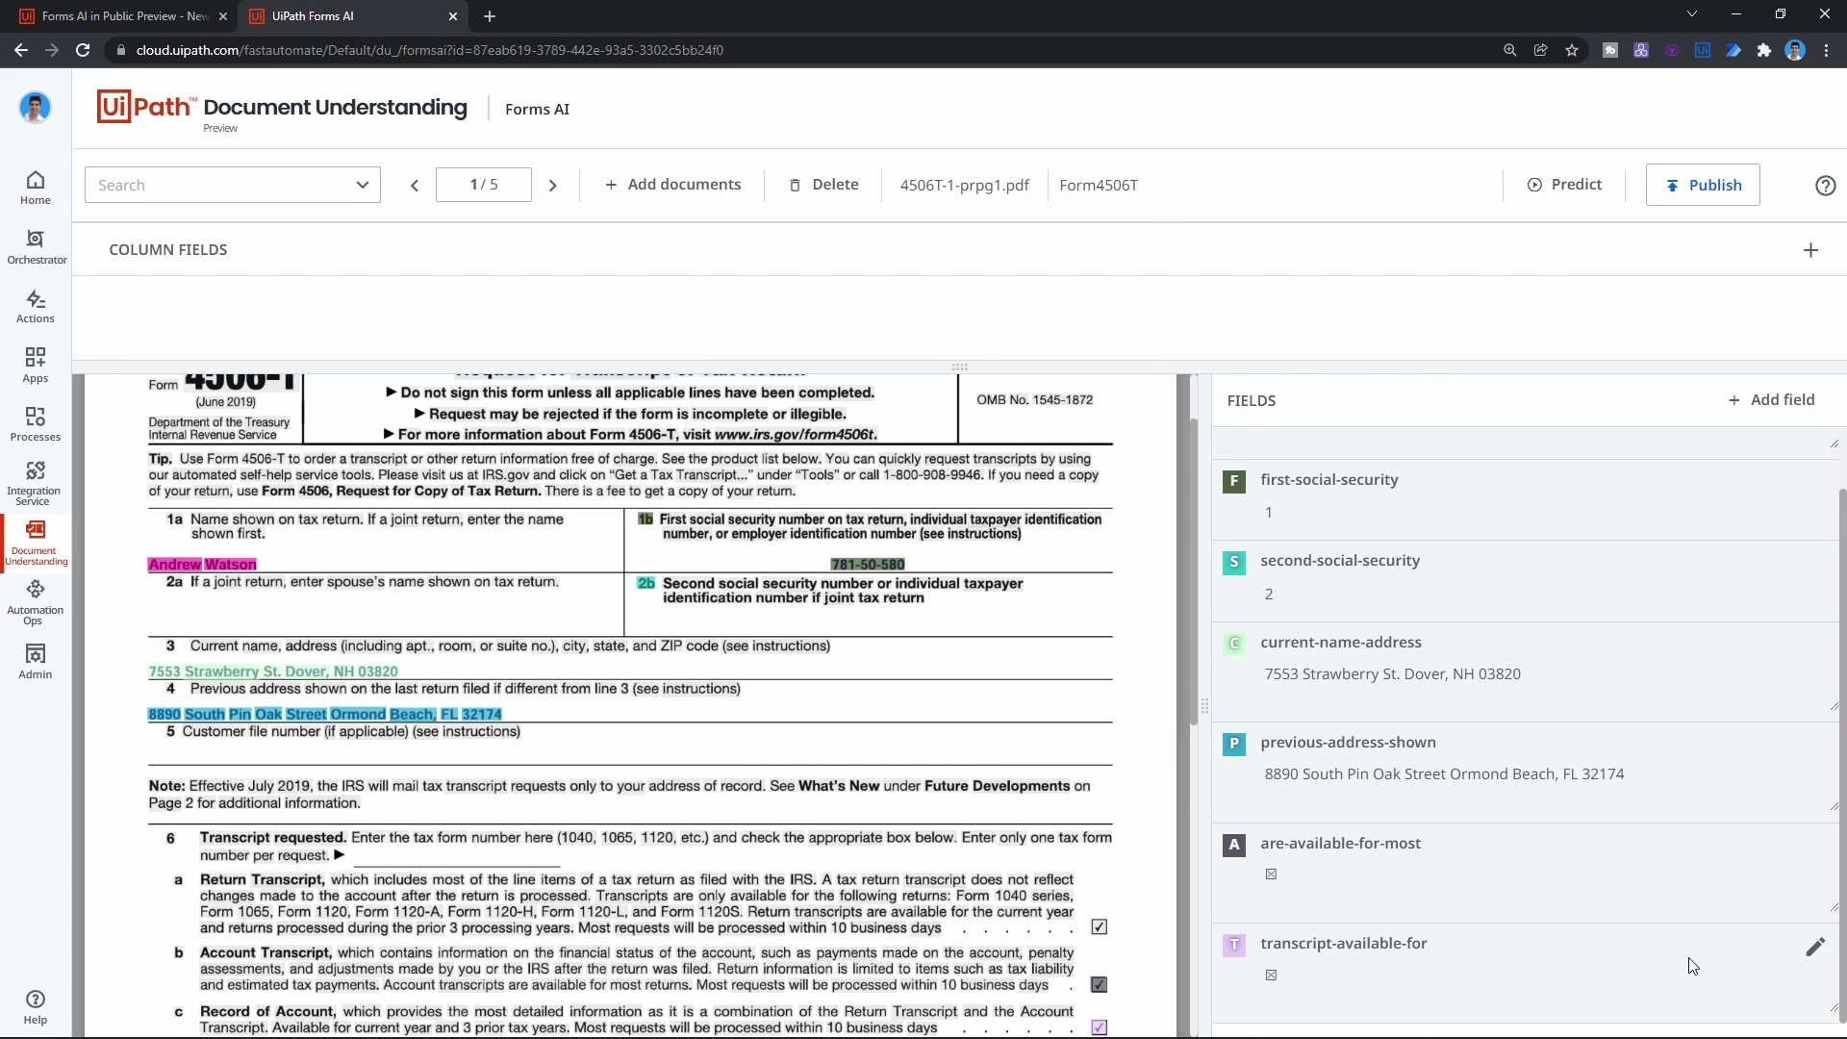
# Delete the suggested fields transcript-available-for and are-available-for-most from the extractor.
pyautogui.click(1810, 948)
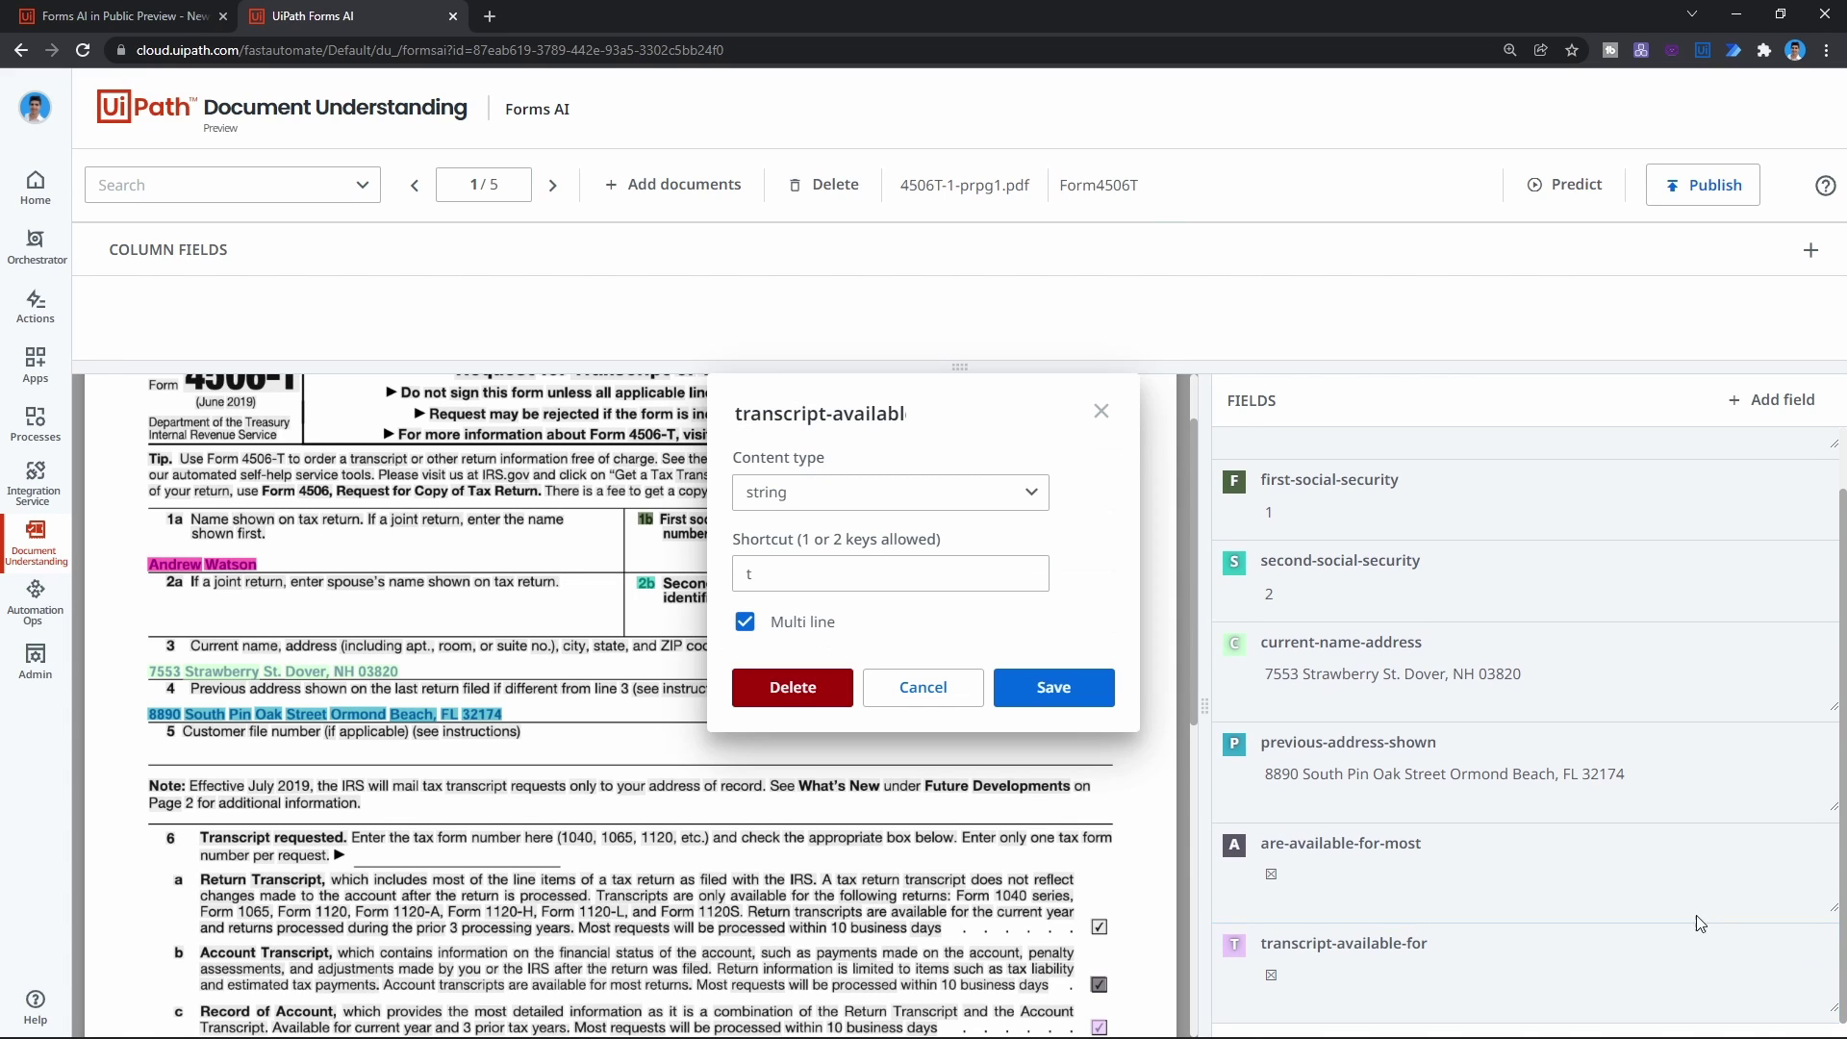
pyautogui.click(793, 687)
pyautogui.click(1822, 915)
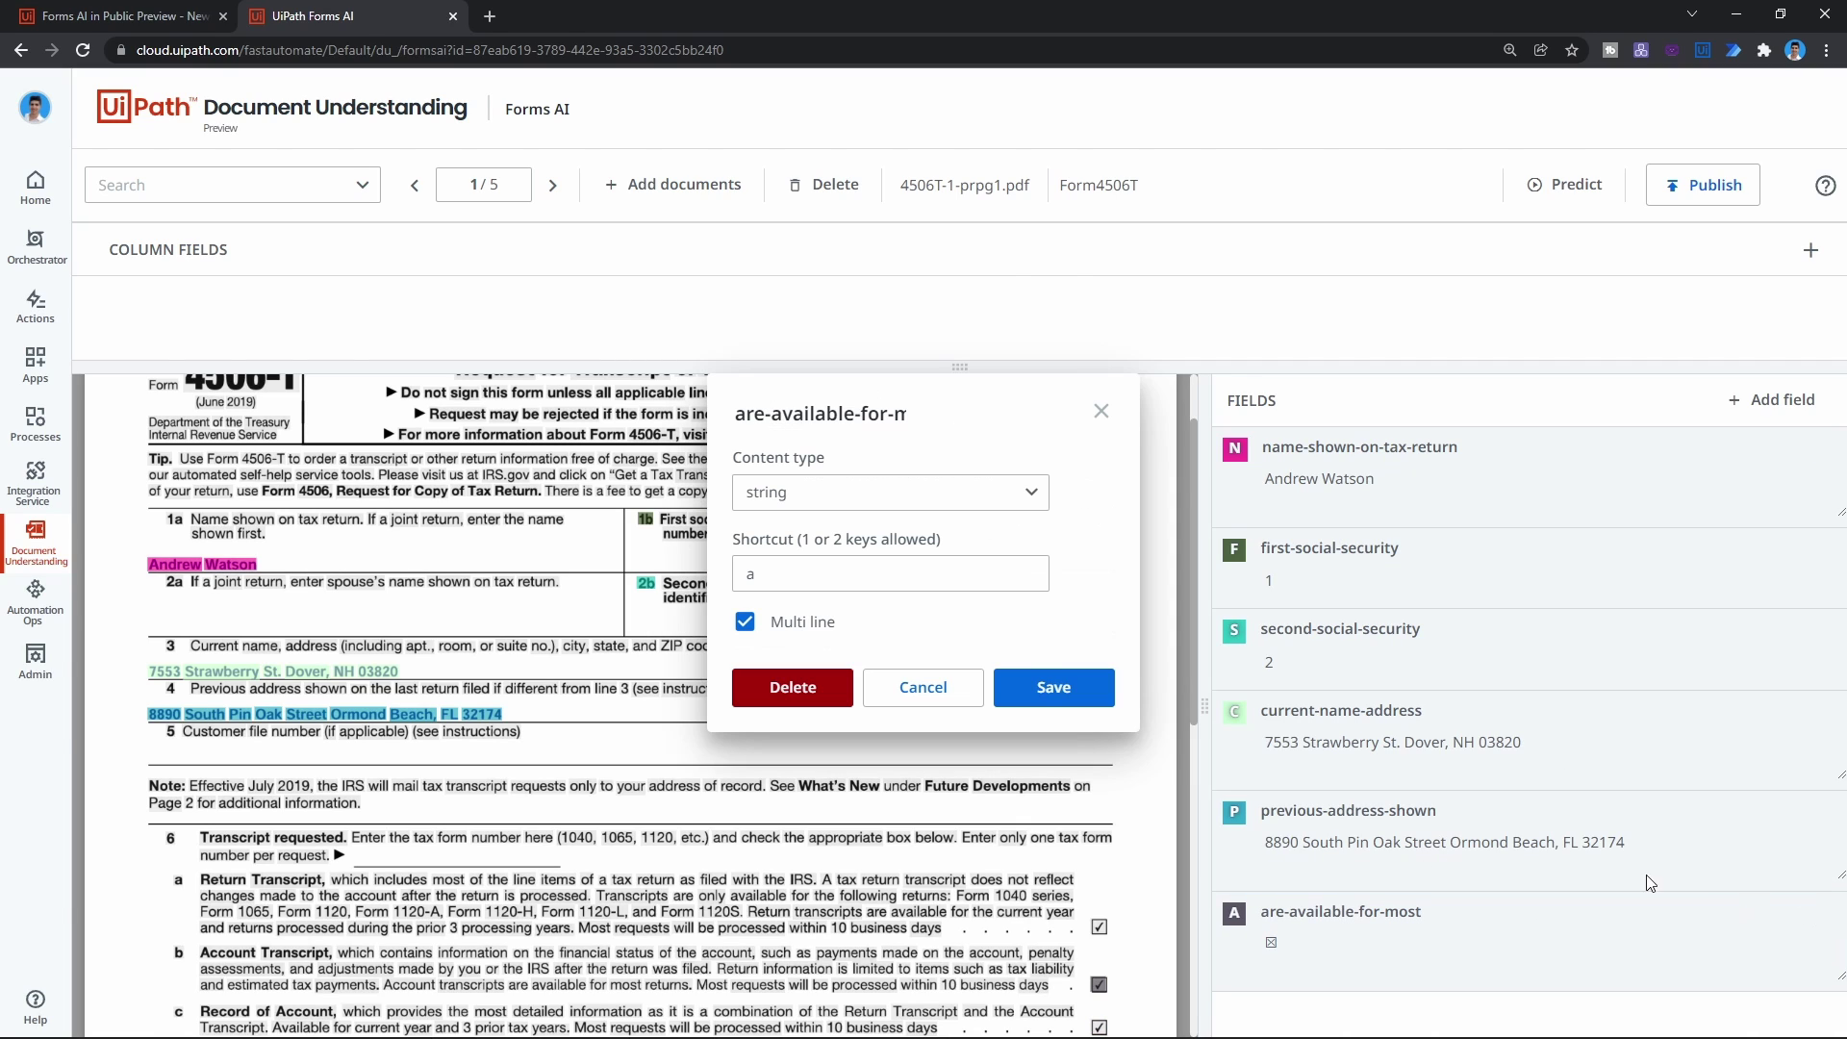
pyautogui.click(793, 687)
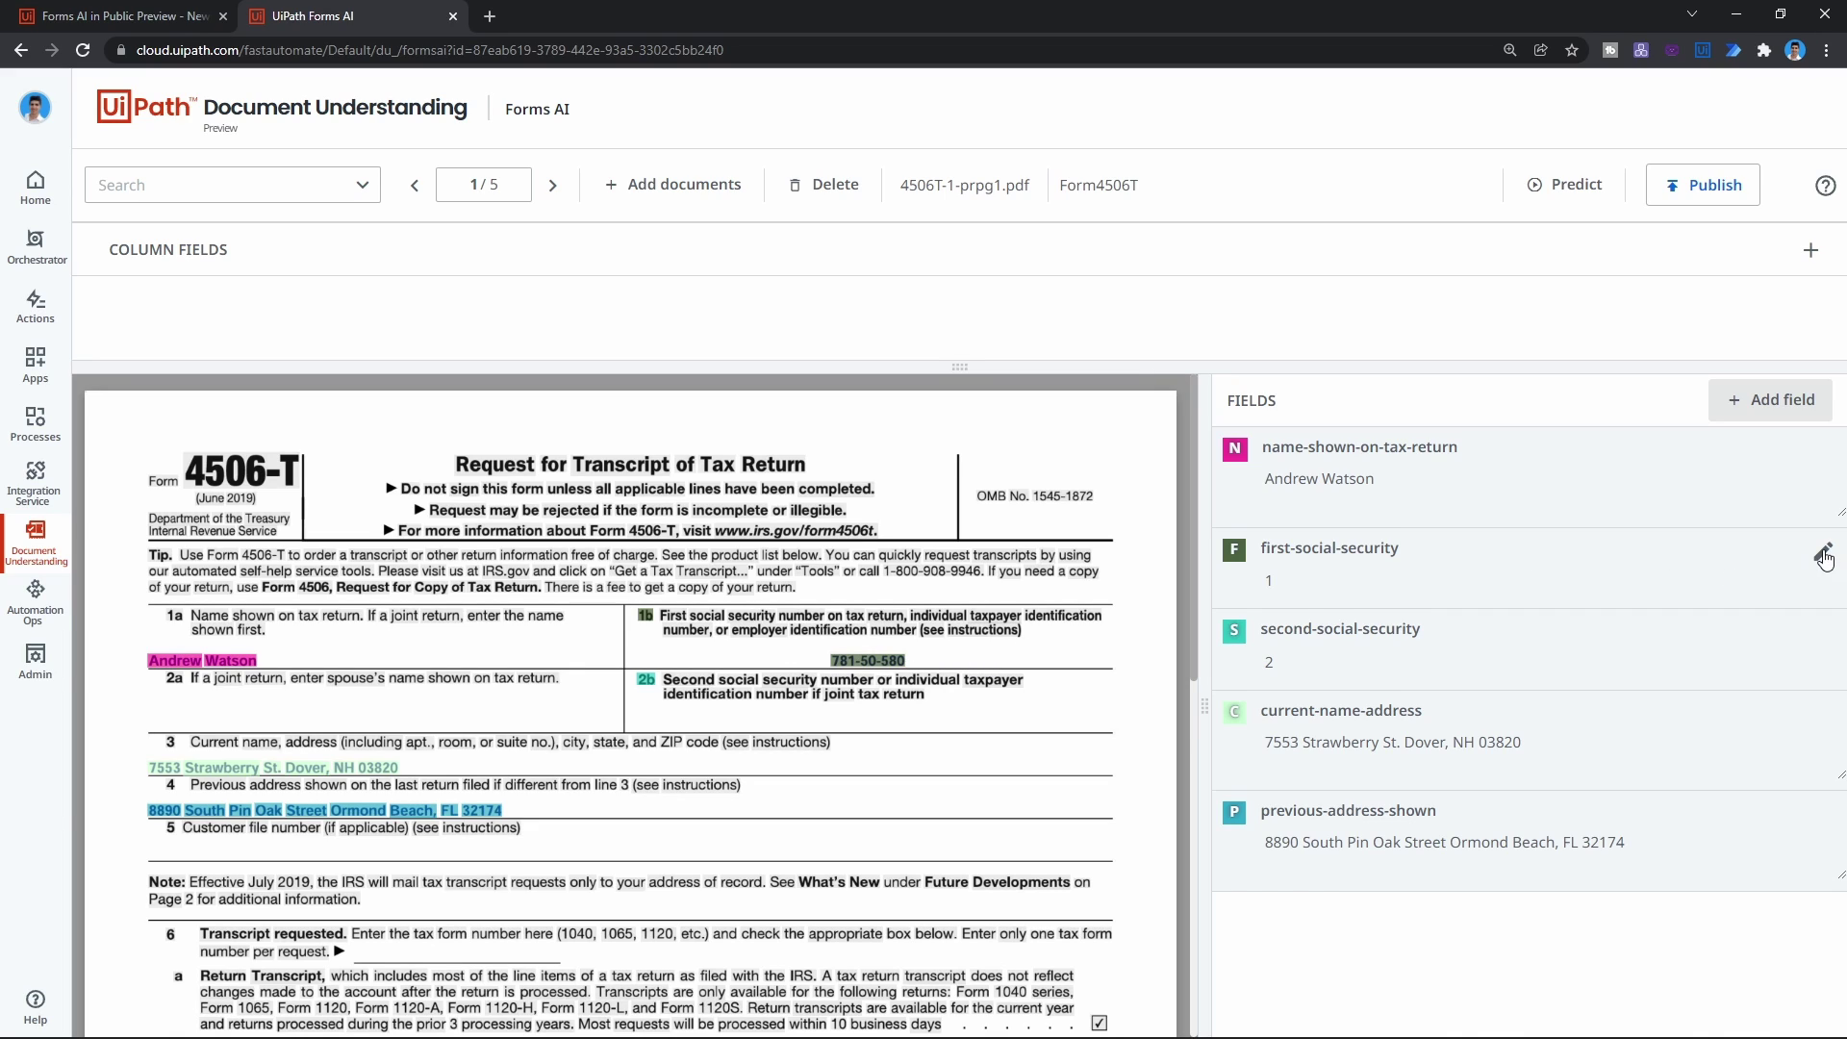
# Delete the first-social-security field and create a new regular field named first-social-security.
pyautogui.click(1823, 556)
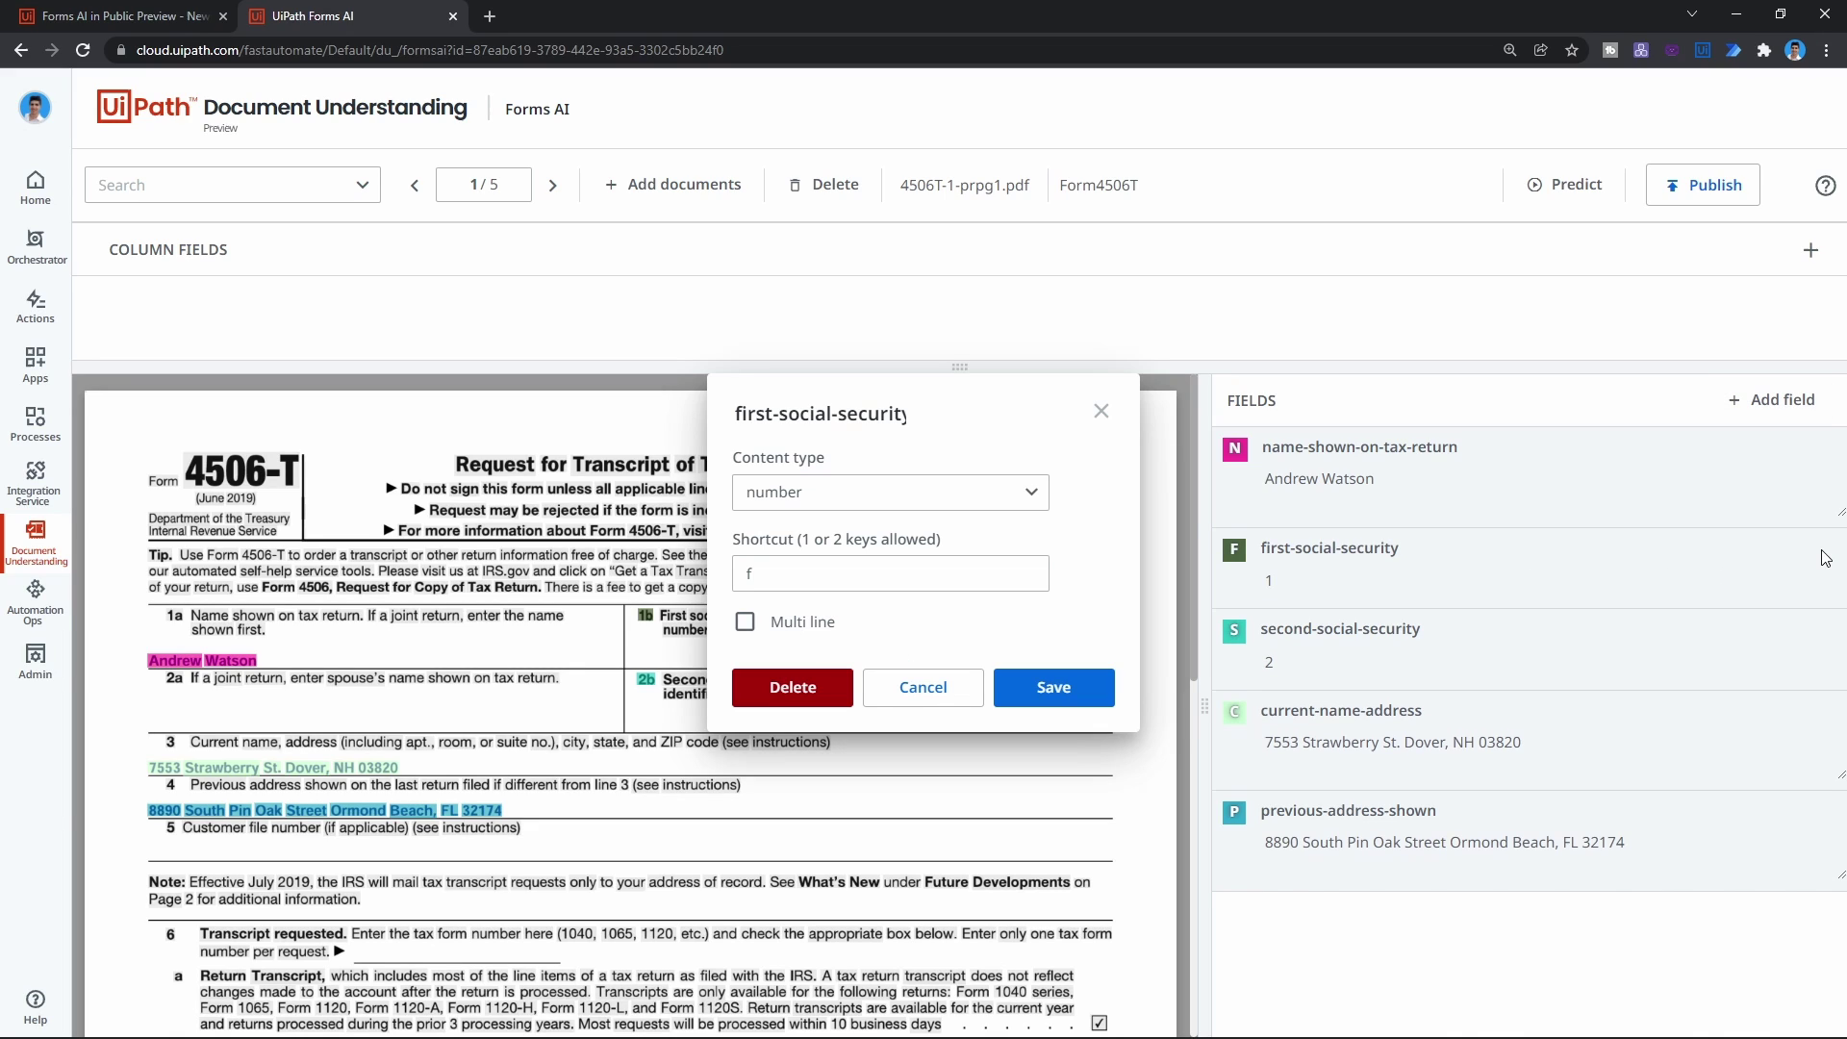
pyautogui.click(825, 708)
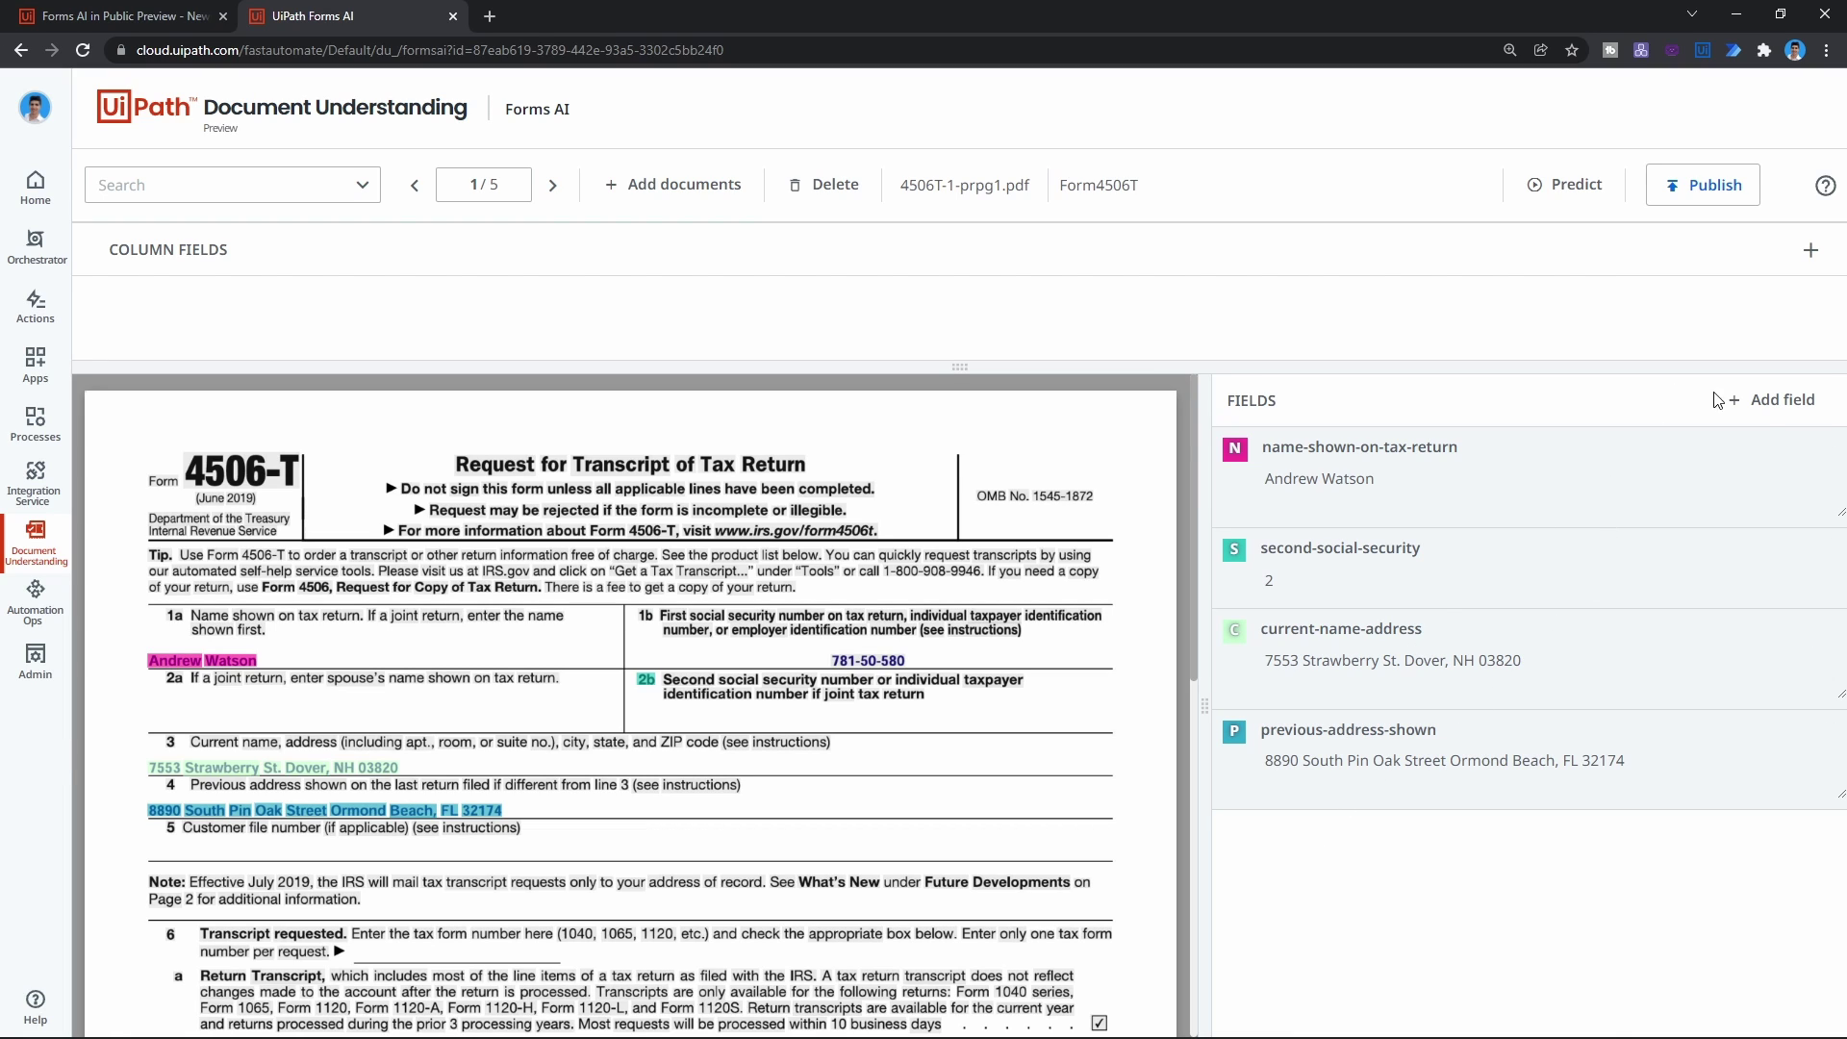
pyautogui.click(1782, 400)
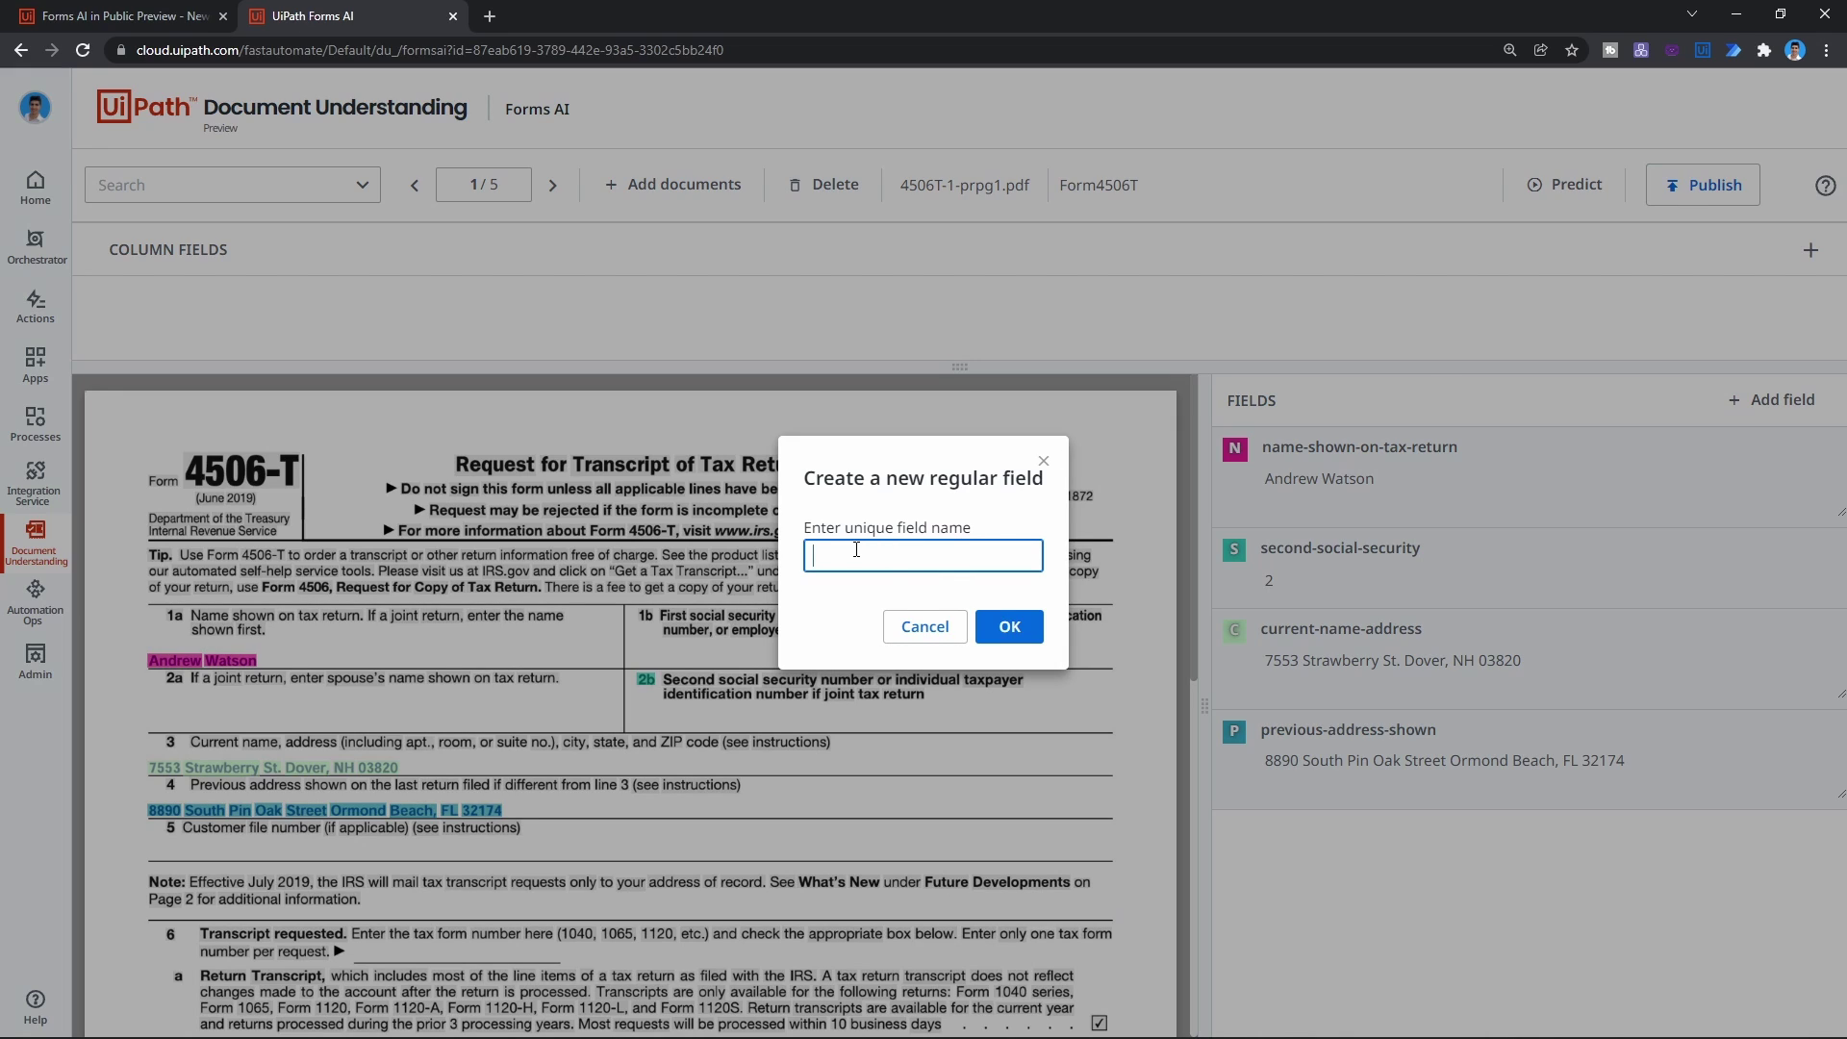
pyautogui.write('FIRst-social-security')
pyautogui.click(1031, 625)
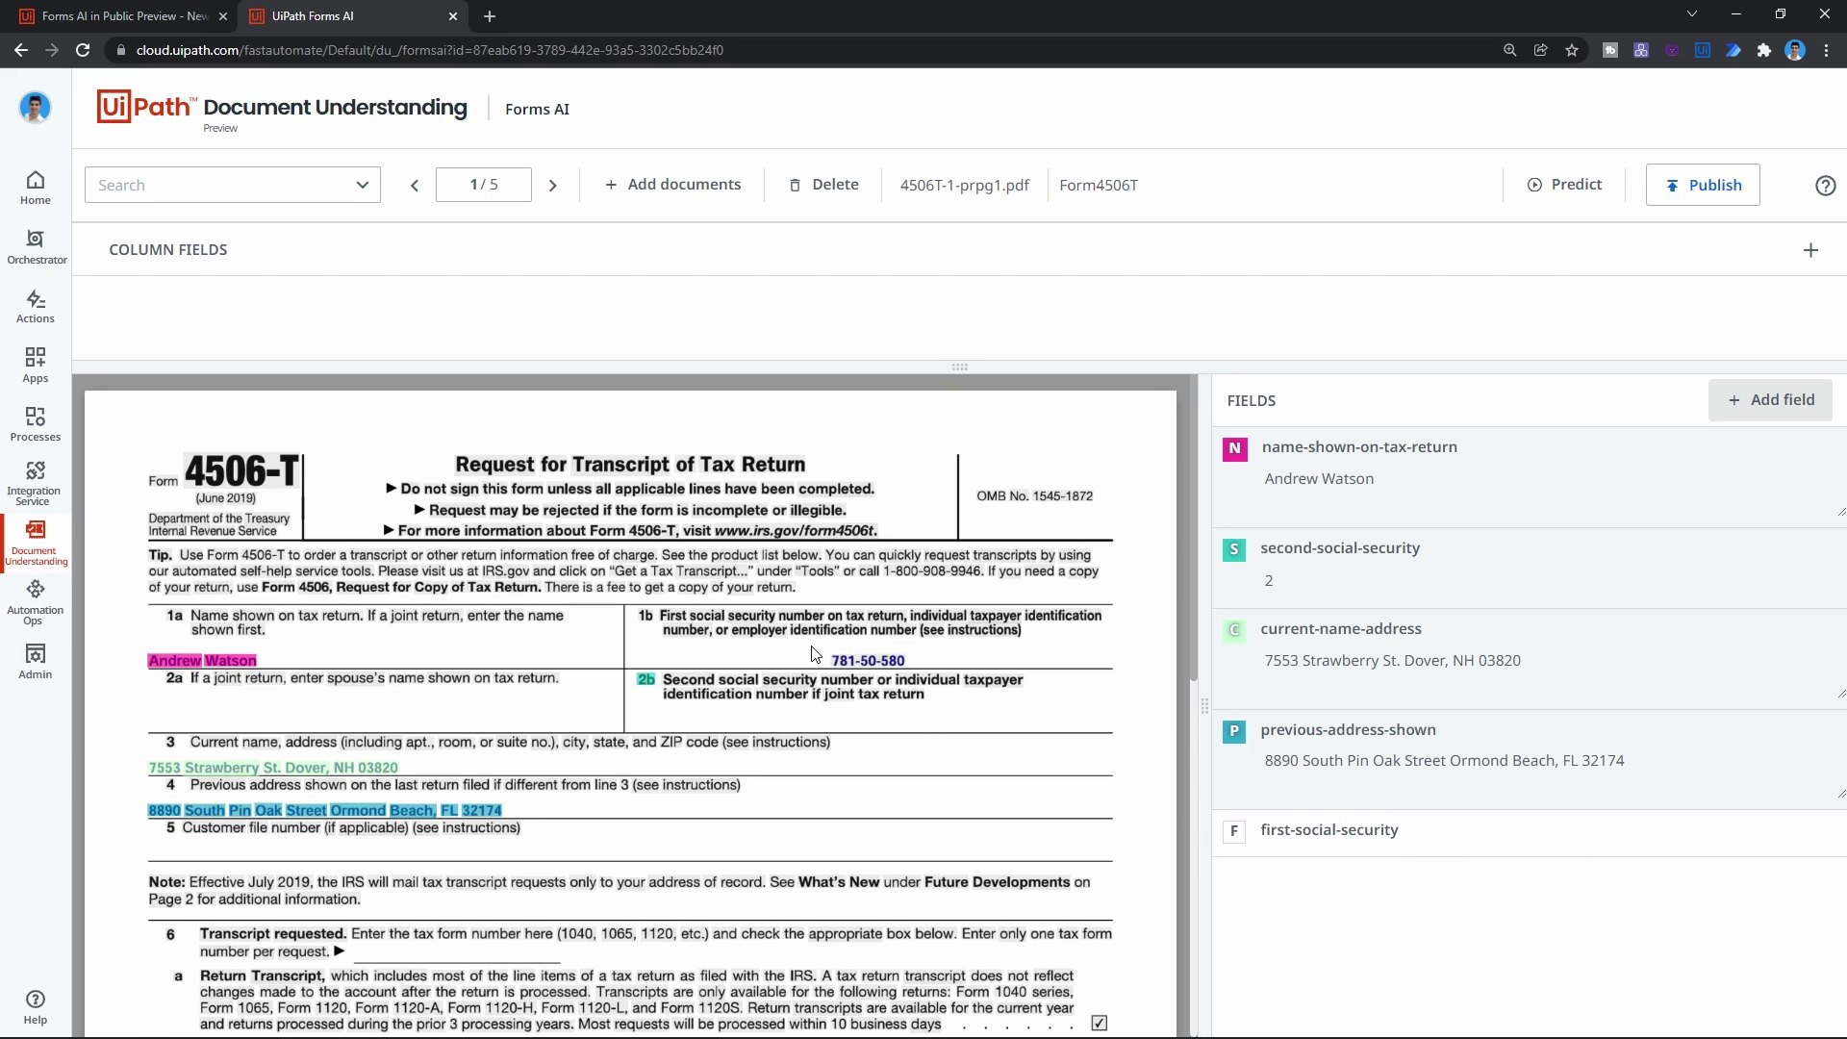
# Label the number in box 1b of the first document as the first-social-security field.
pyautogui.moveTo(790, 647); pyautogui.dragTo(938, 665)
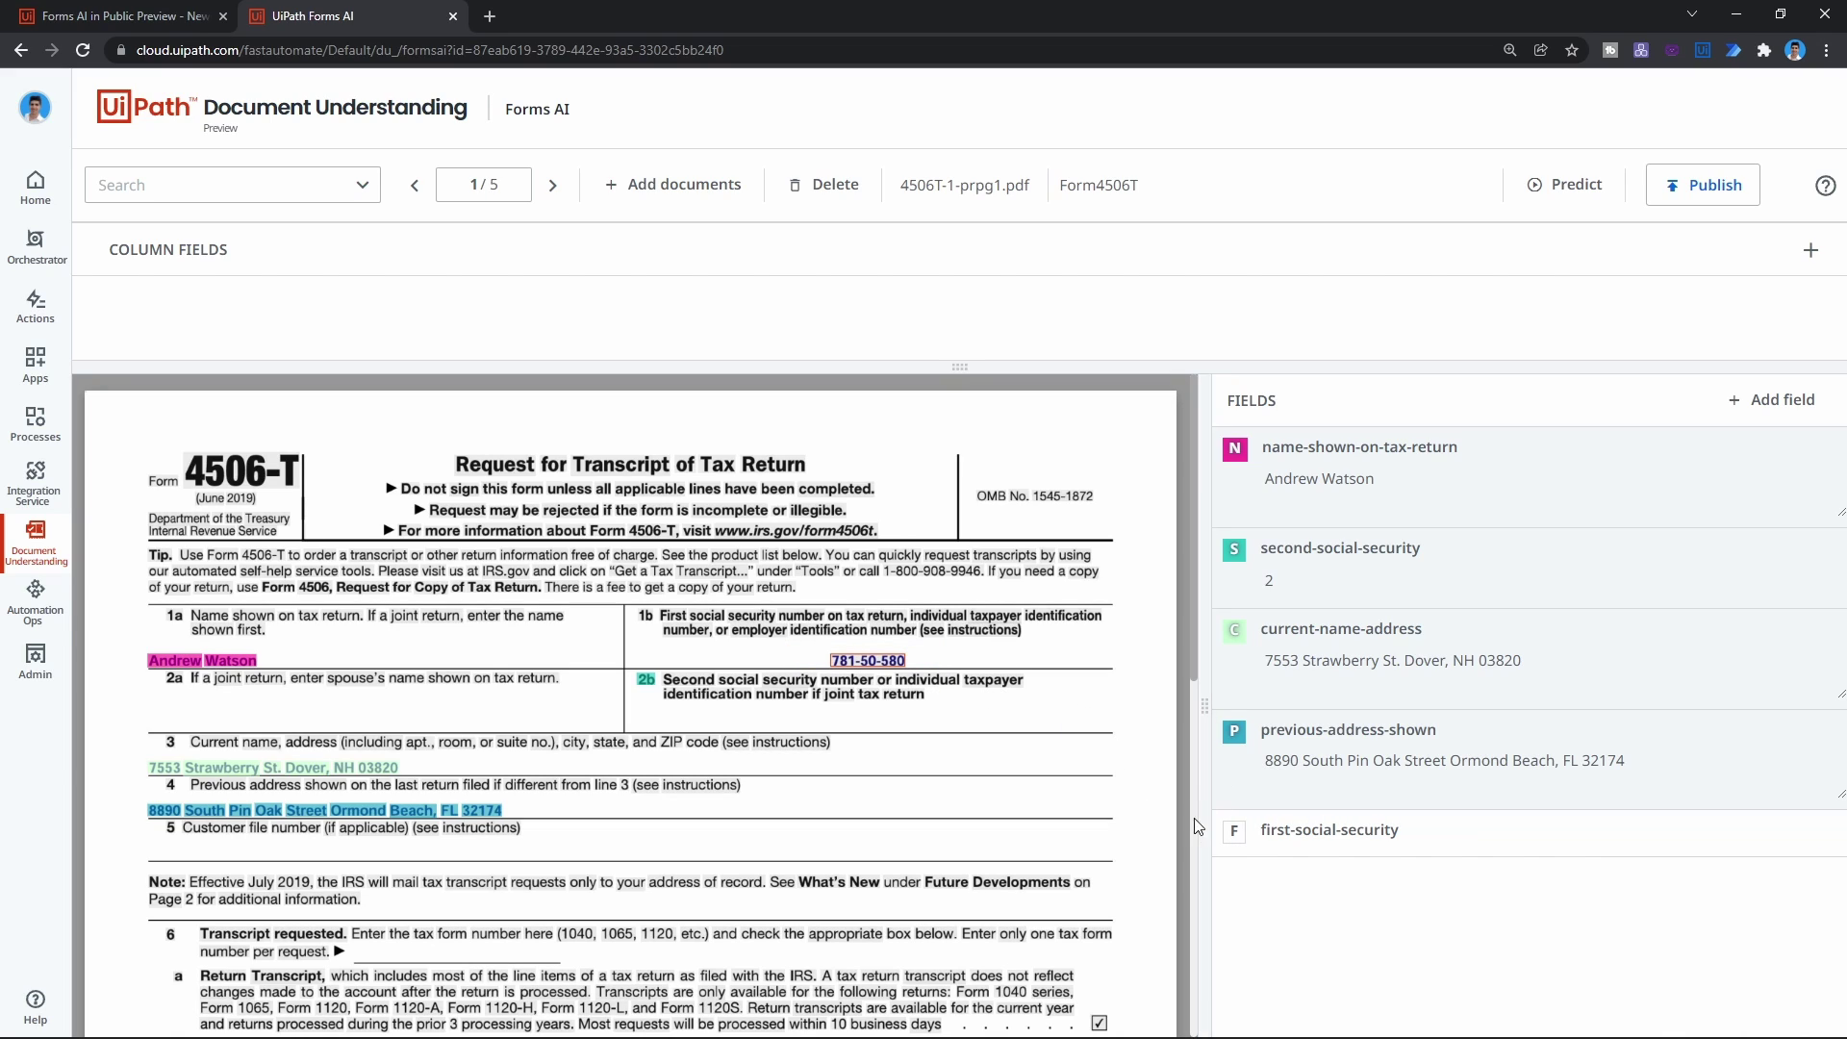
pyautogui.moveTo(1241, 837)
pyautogui.press('f')
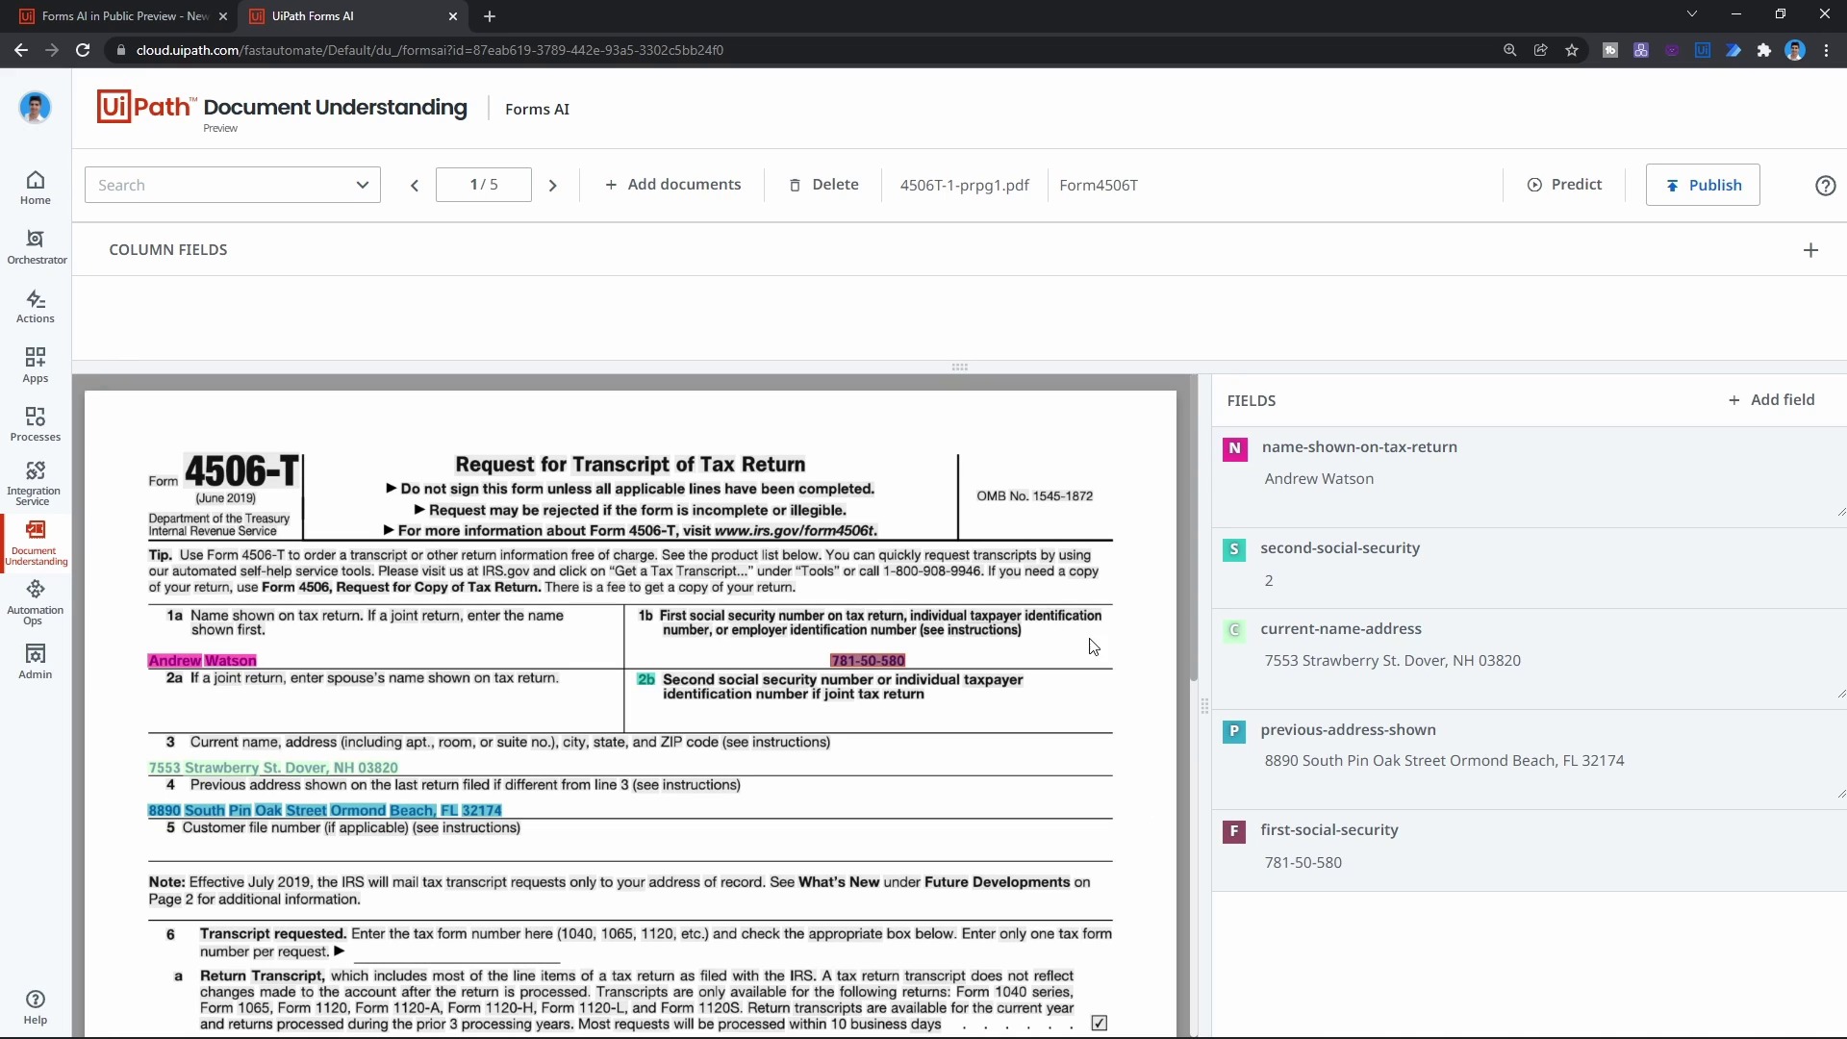
# Run the field prediction on documents 4506T-2-prpg1.pdf and 4506T-3-prpg1.pdf.
pyautogui.click(562, 188)
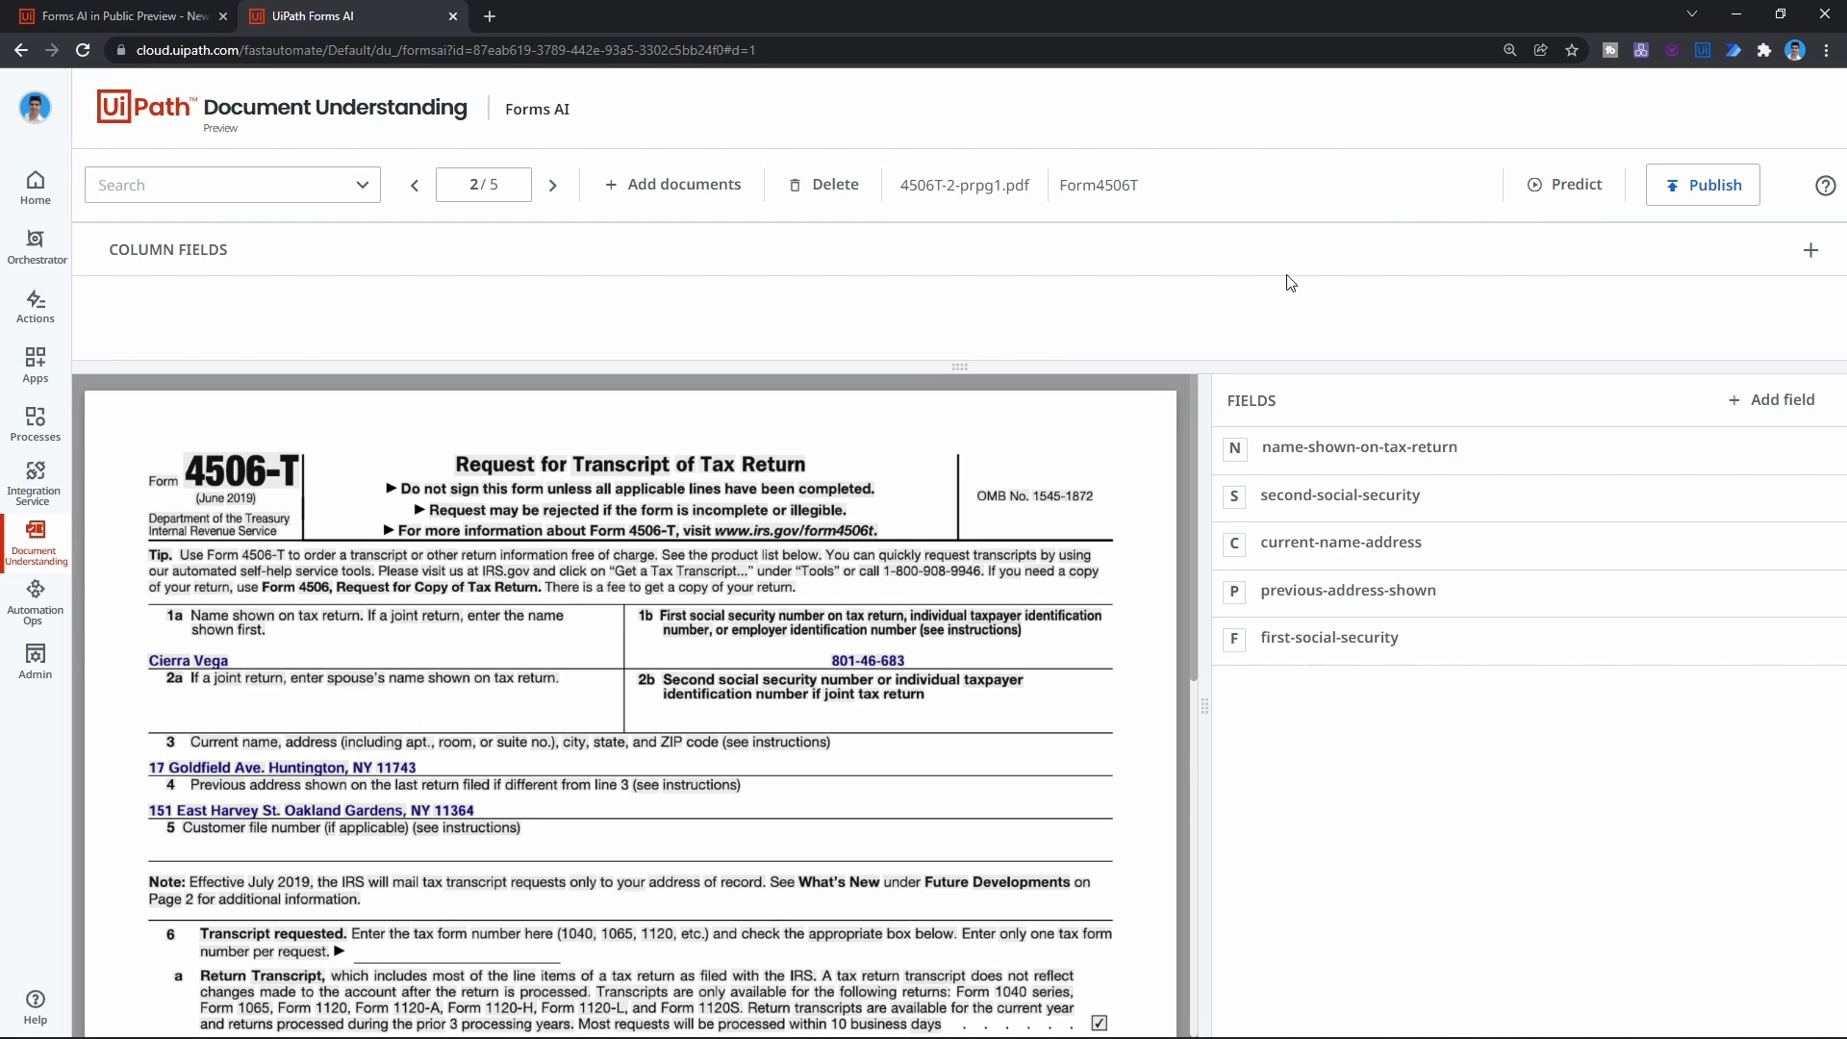
pyautogui.click(1530, 187)
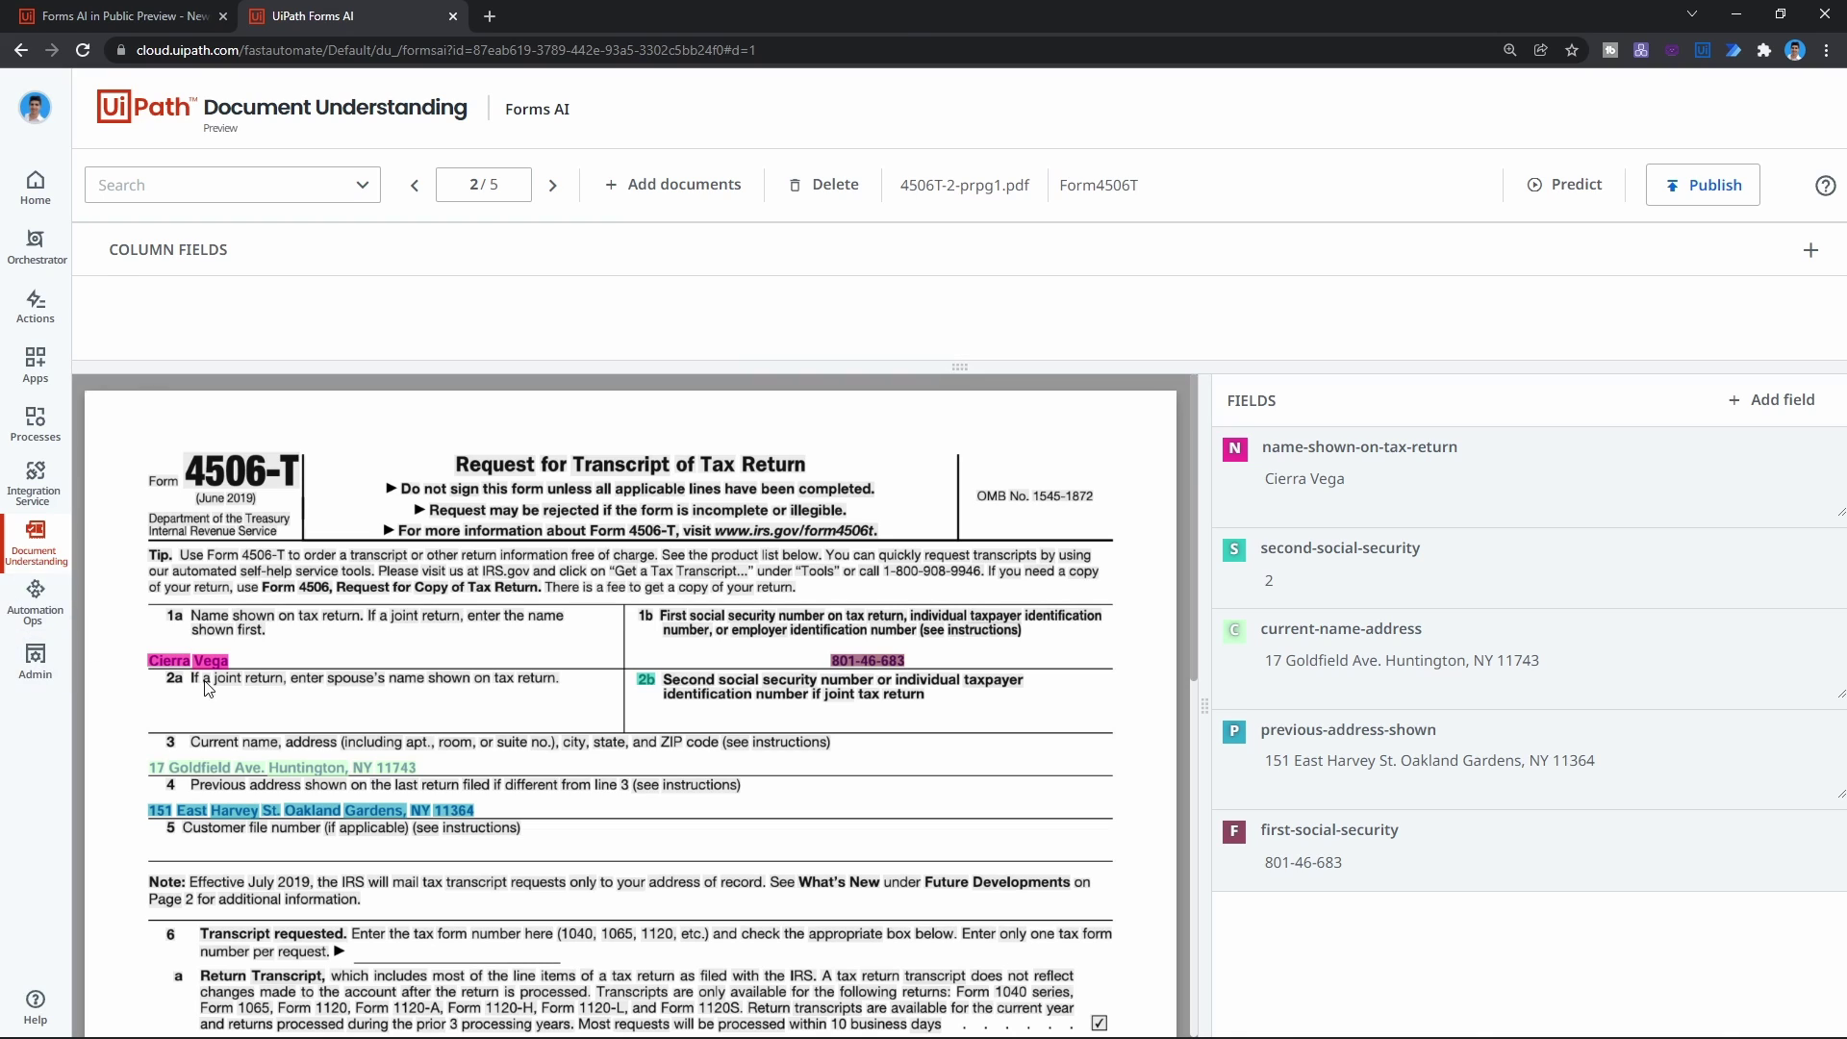
pyautogui.click(554, 186)
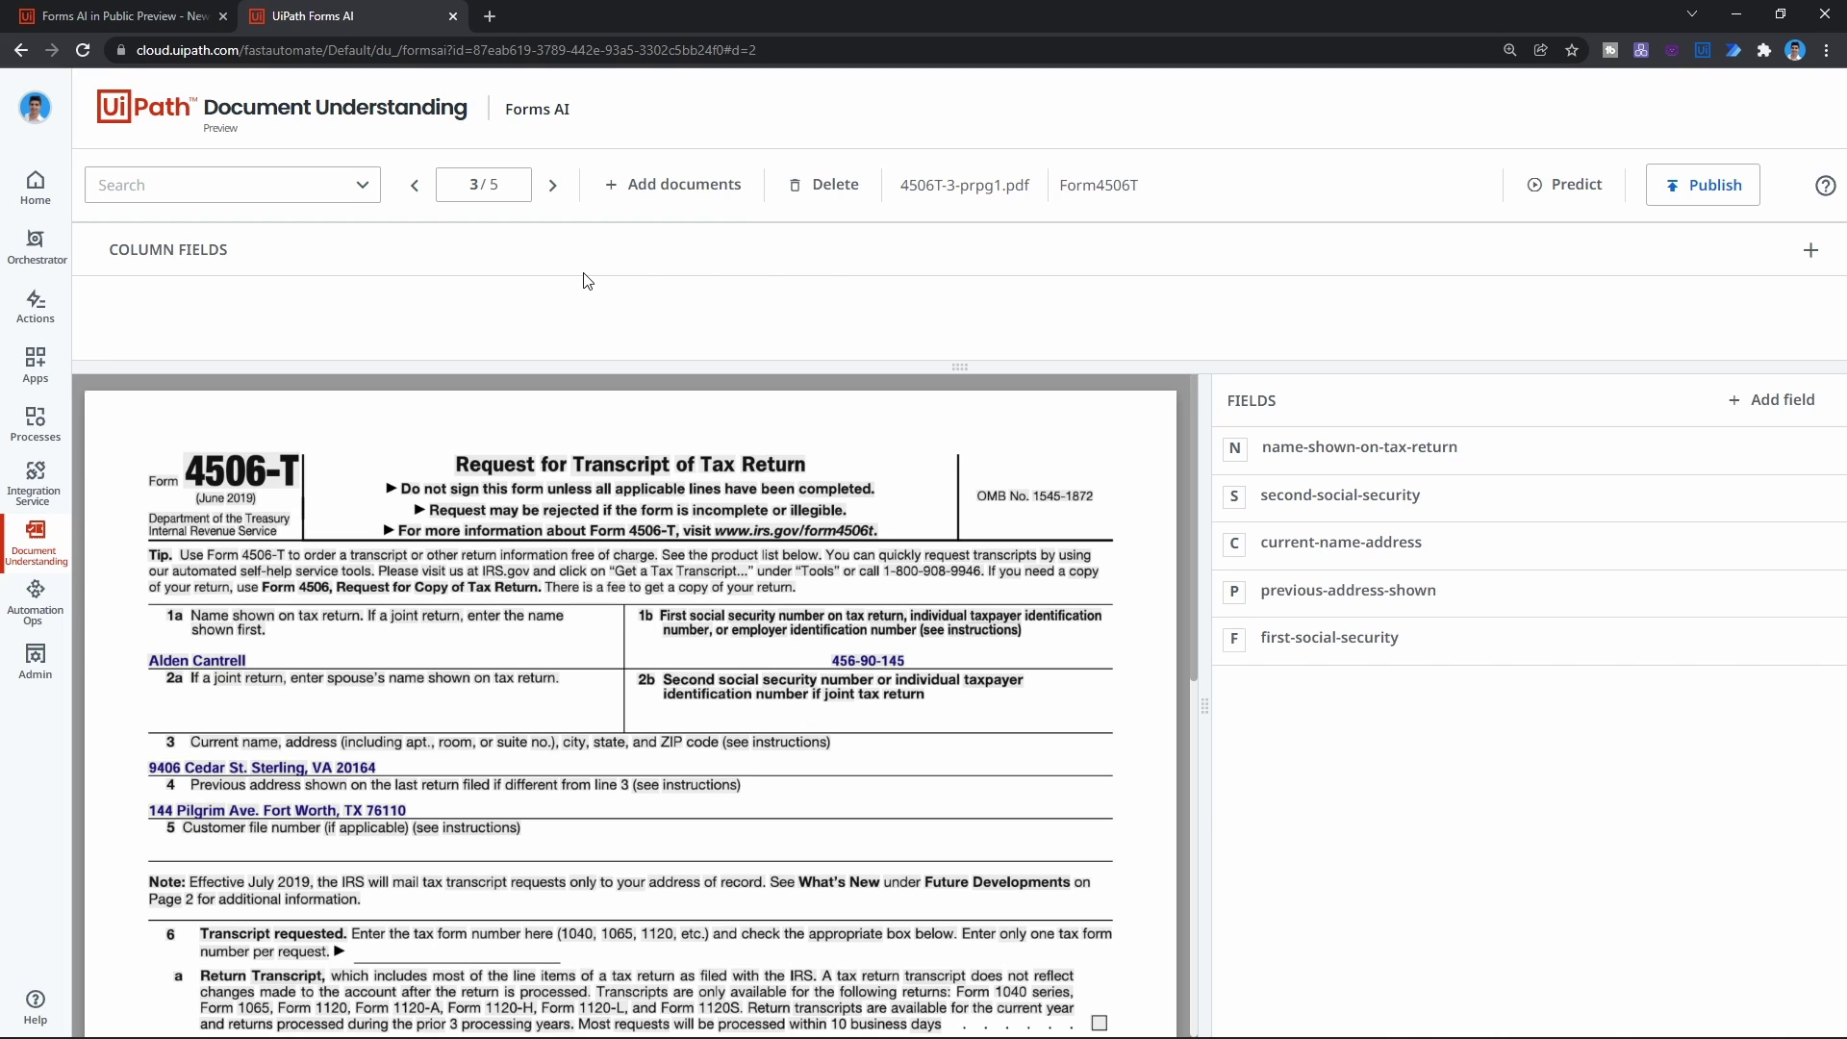
pyautogui.click(1563, 185)
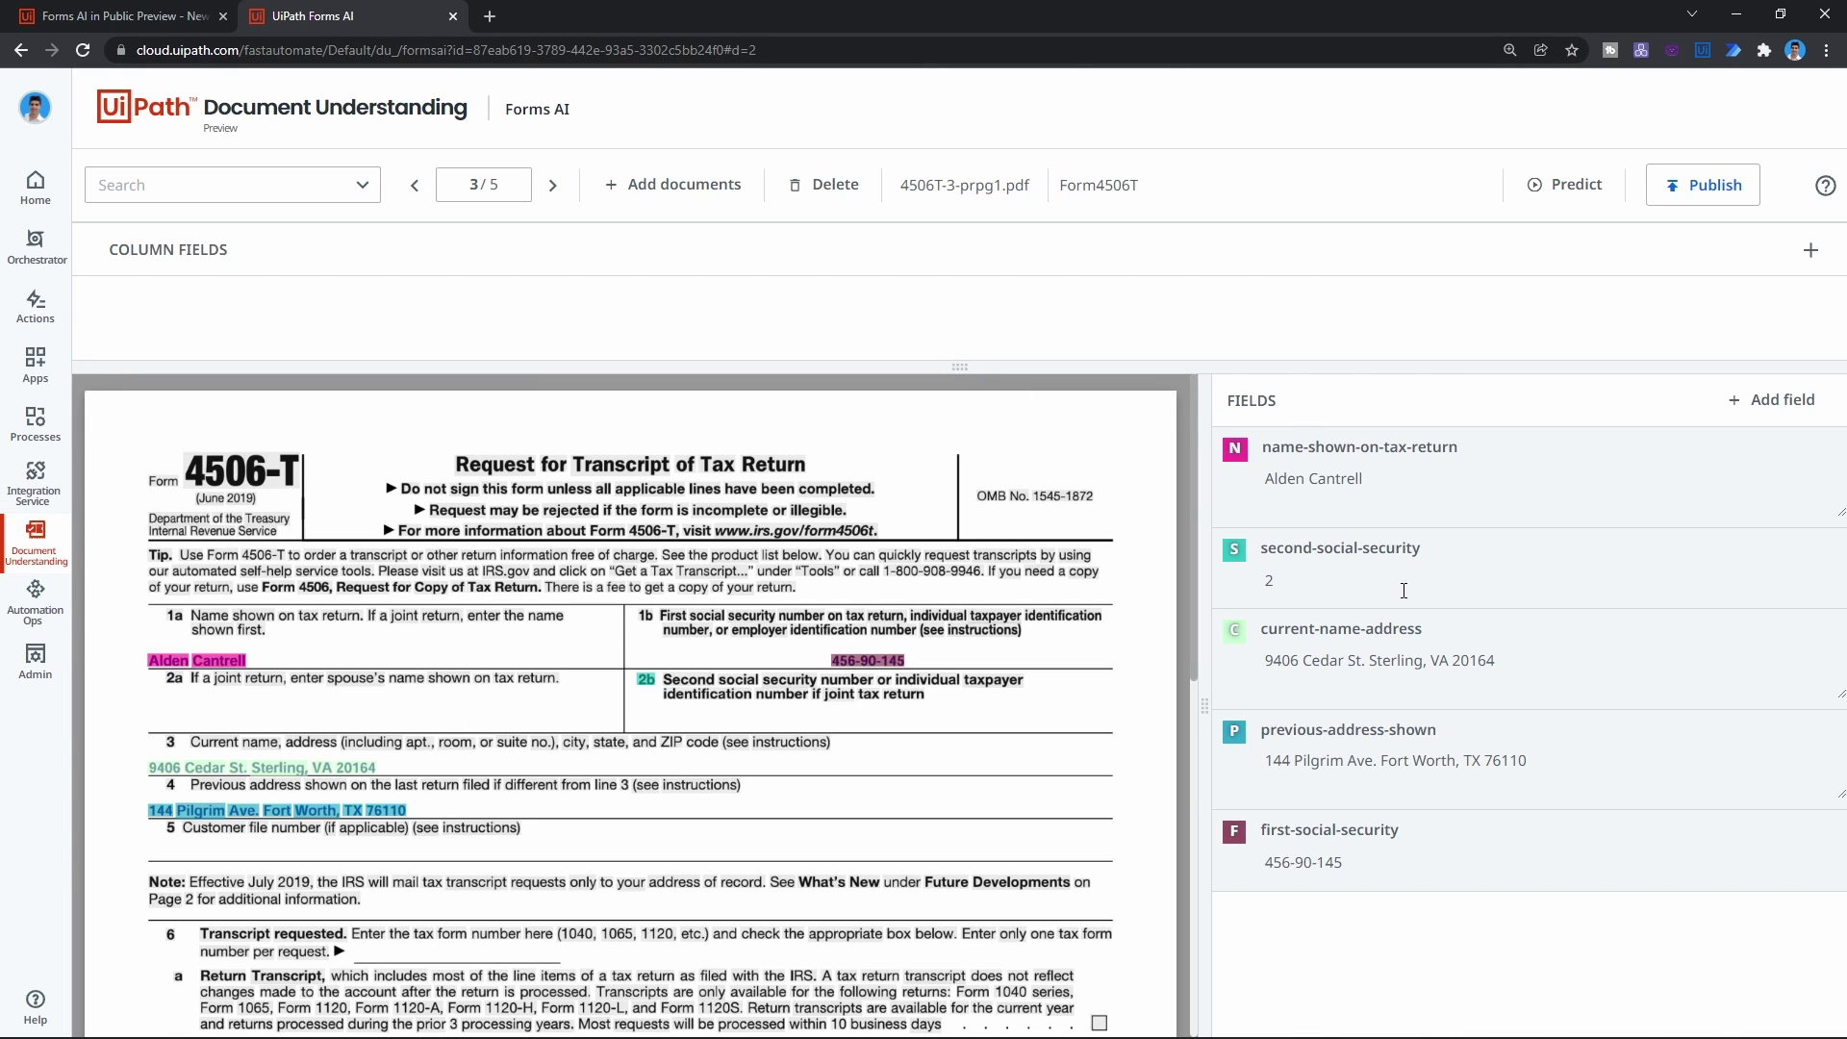
# Go to document 4506T-4-prpg1.pdf and delete the second-social-security field.
pyautogui.click(553, 185)
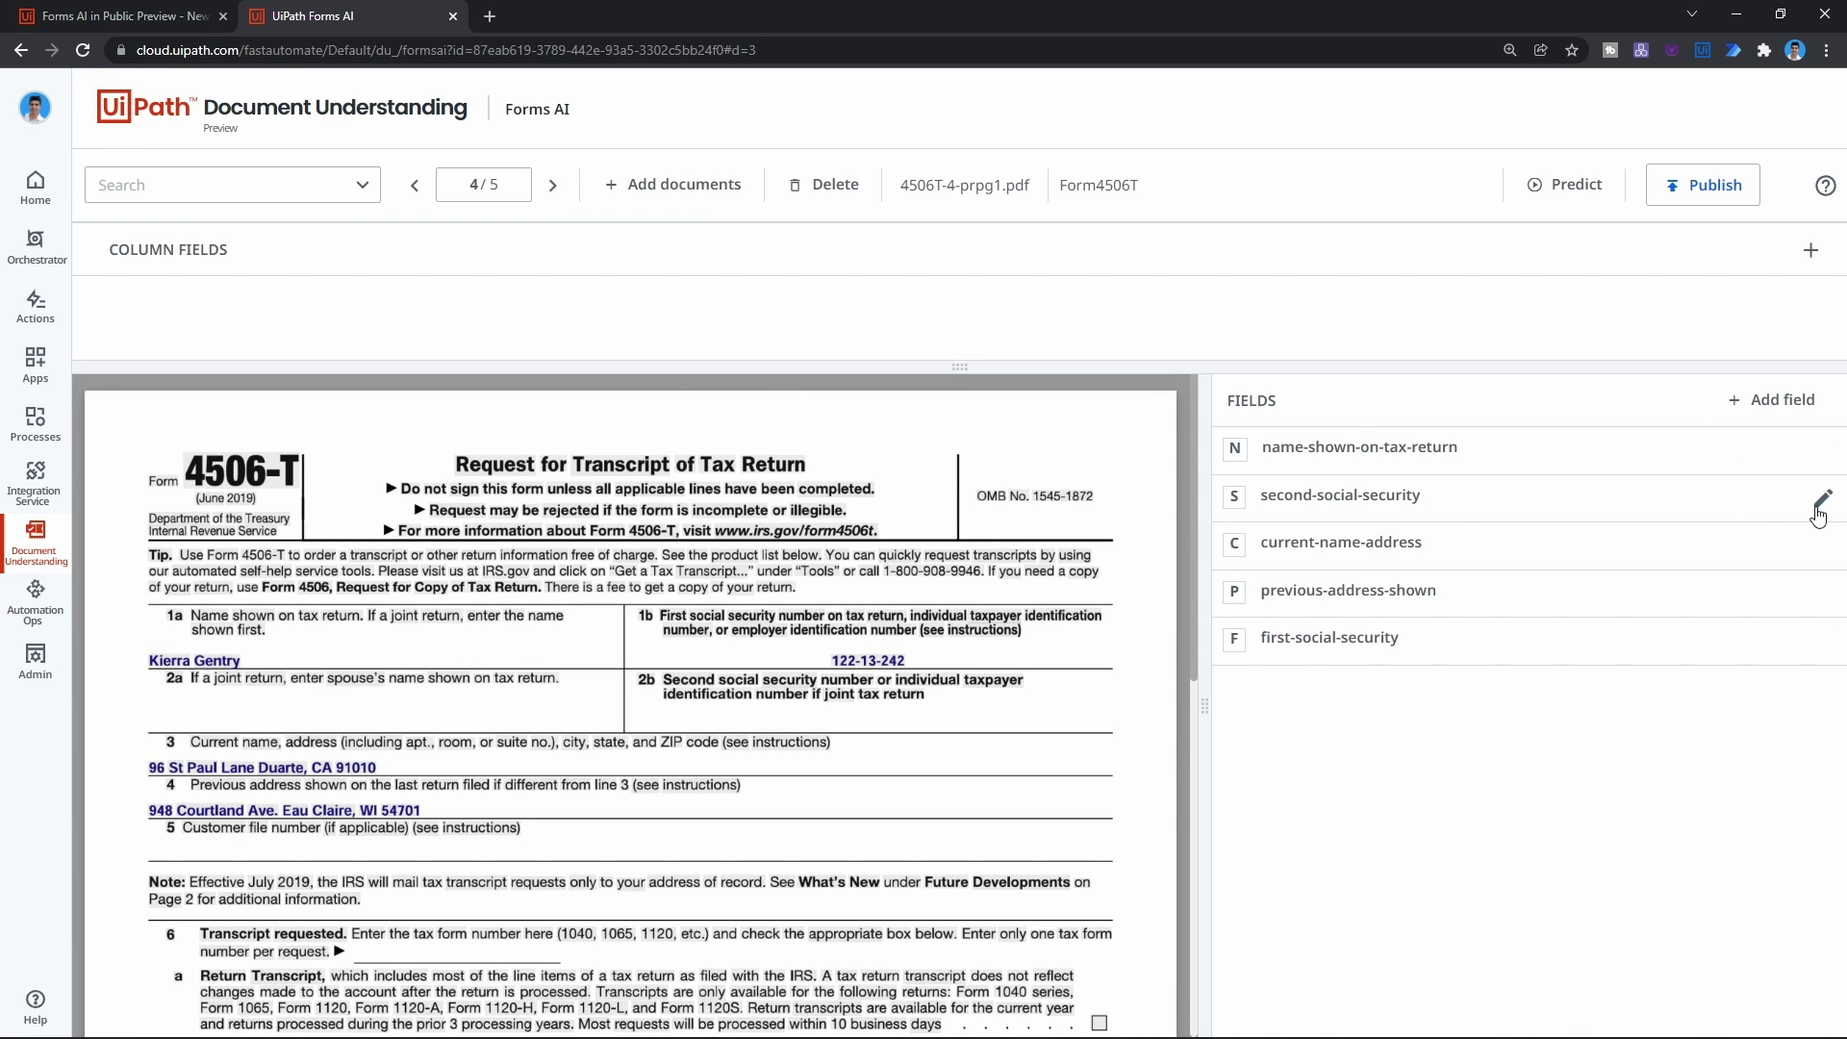
pyautogui.click(1823, 497)
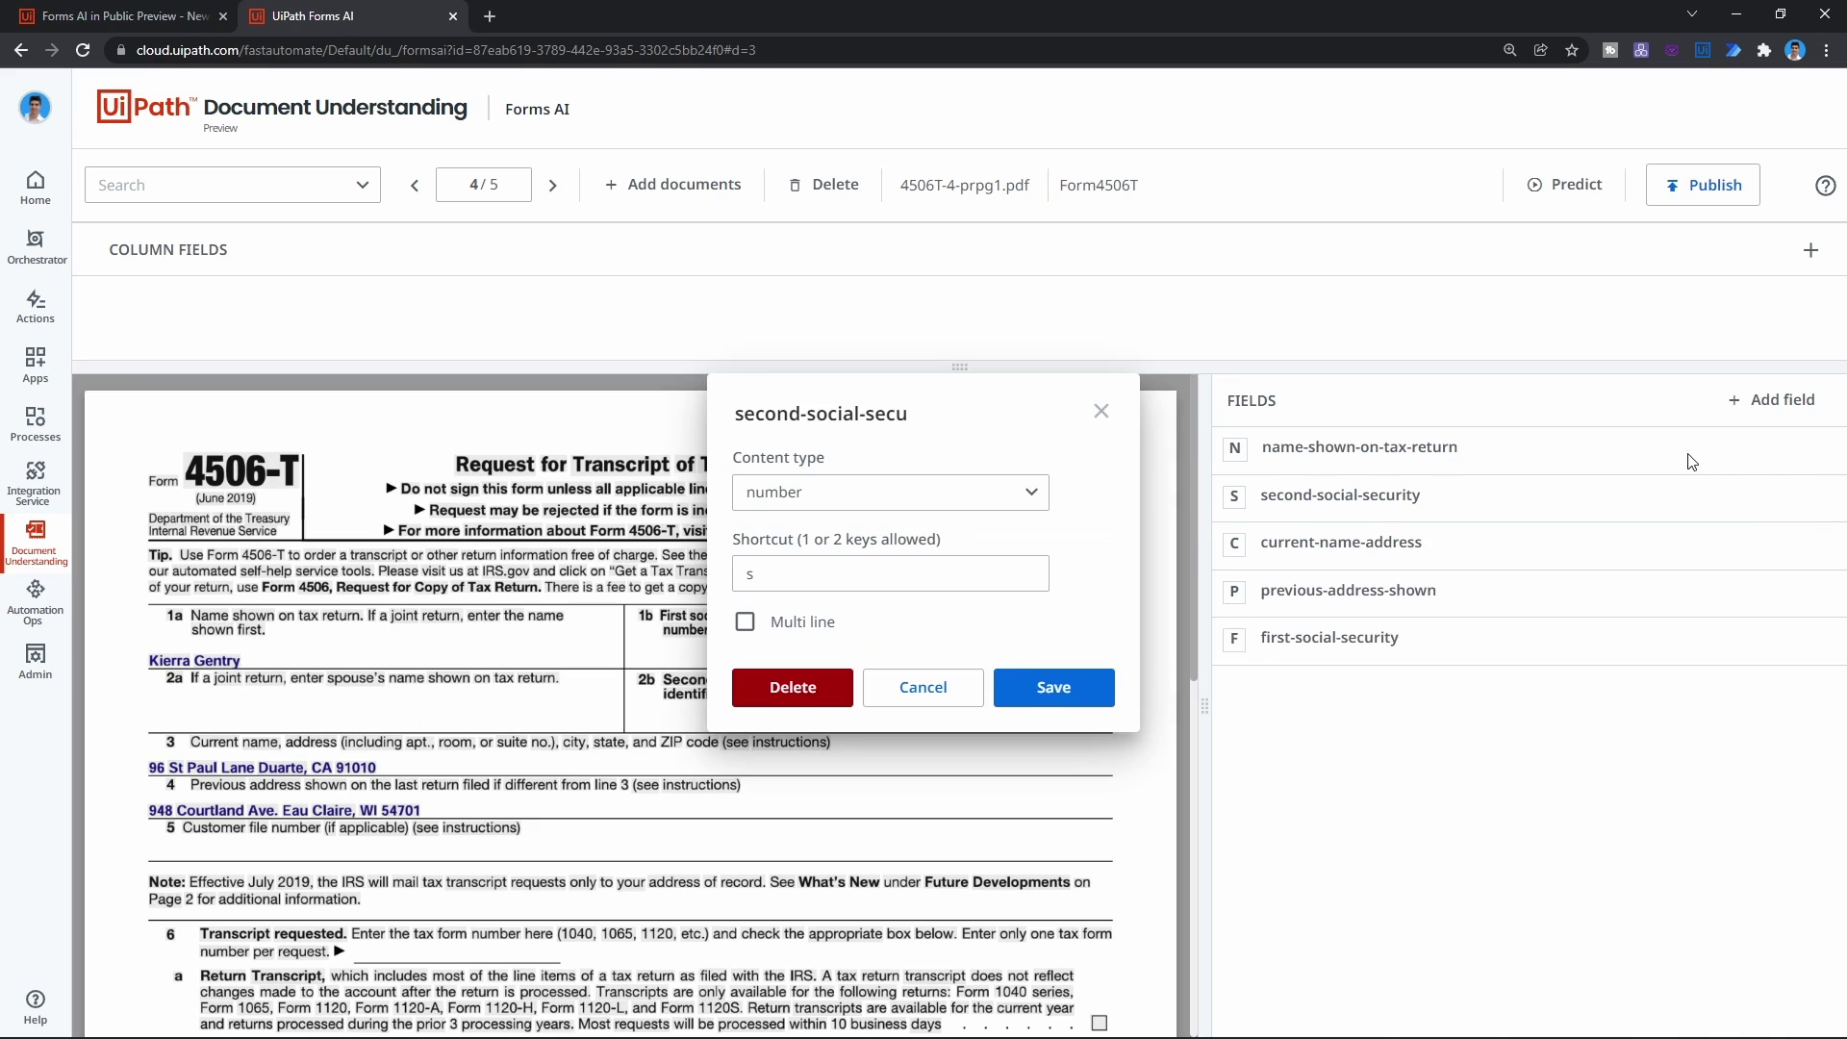
pyautogui.click(787, 694)
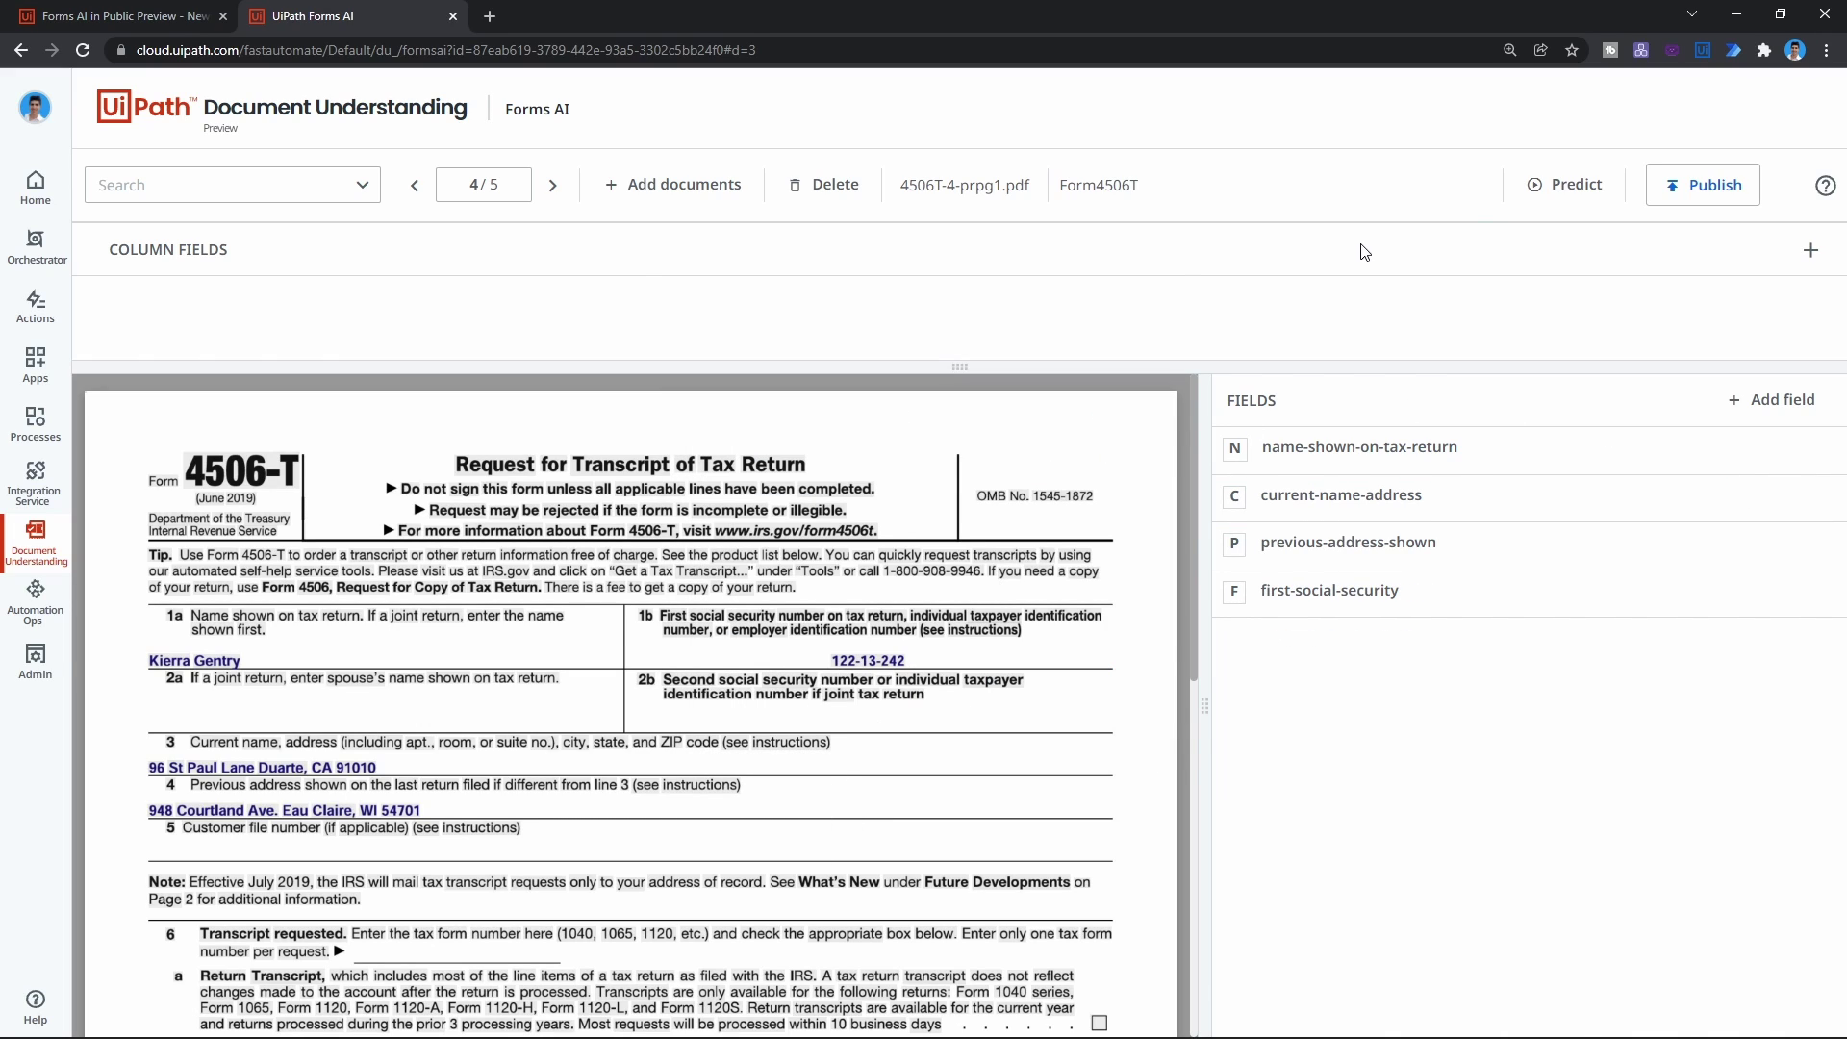
# Run the field prediction on documents 4506T-4-prpg1.pdf and 4506T-5-prpg1.pdf.
pyautogui.click(1555, 192)
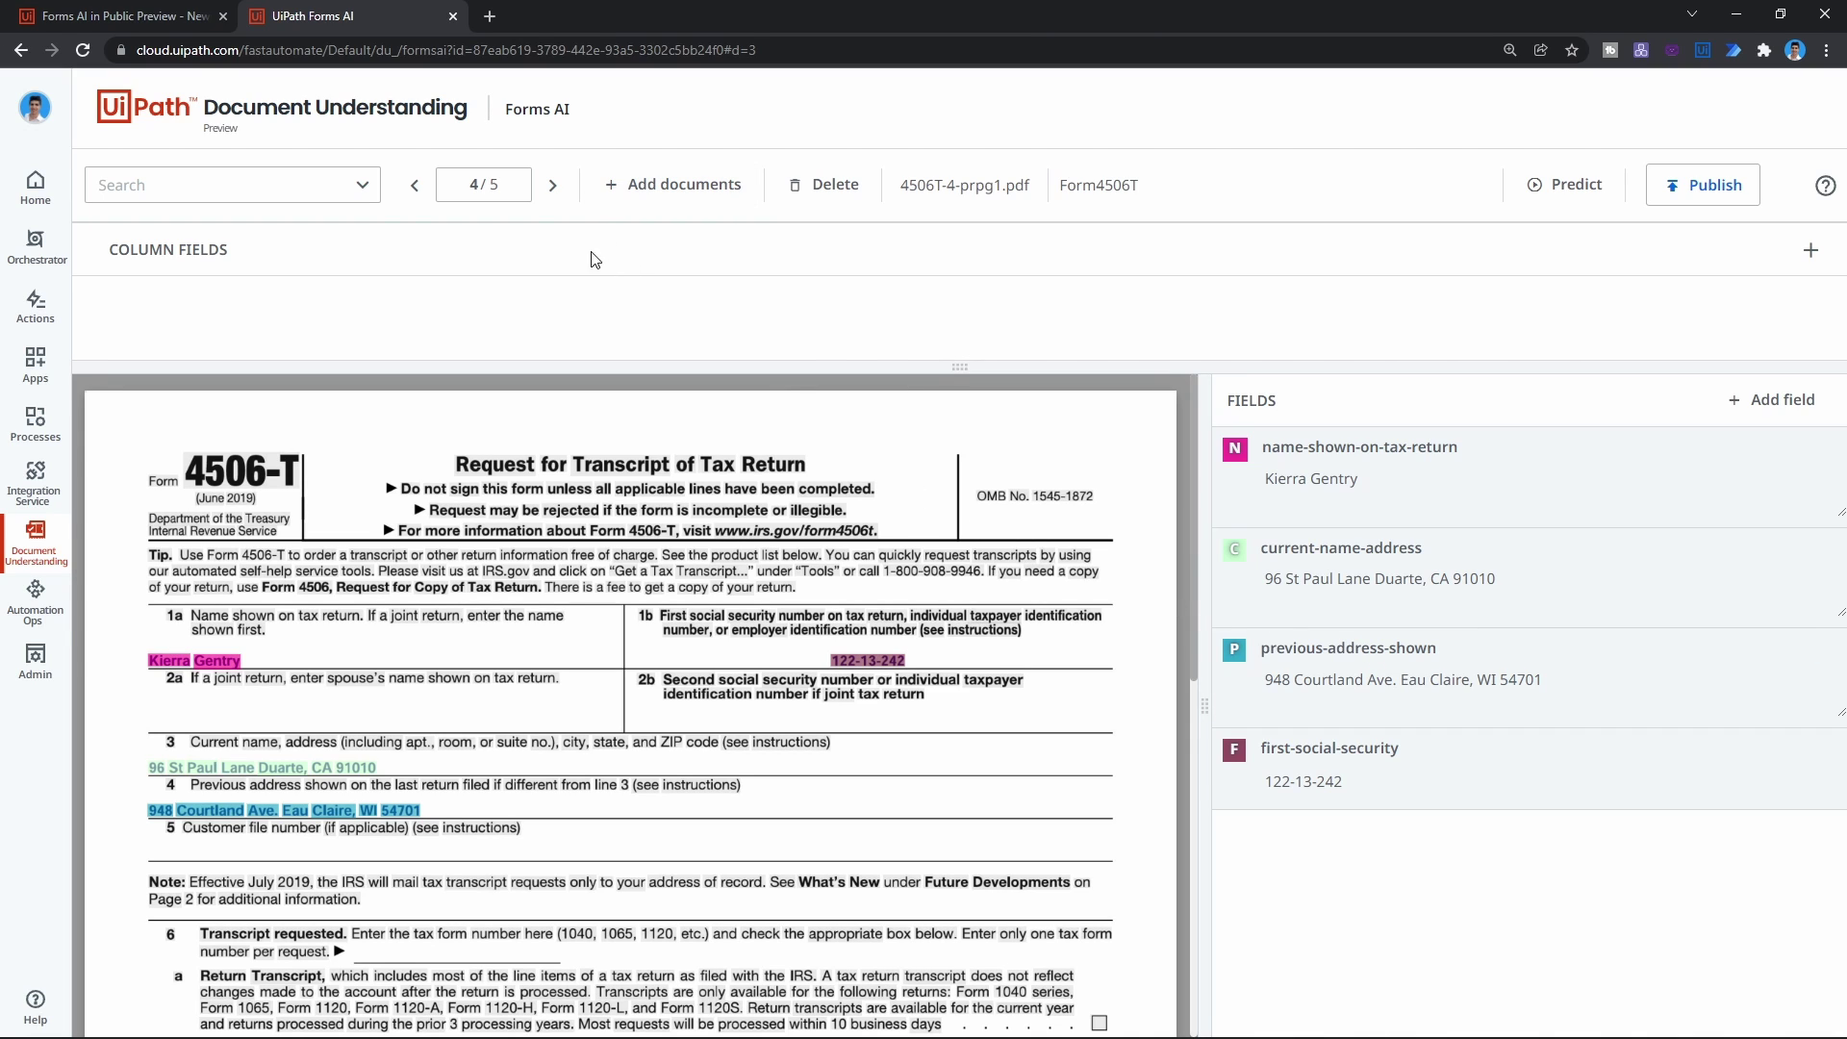
pyautogui.click(553, 186)
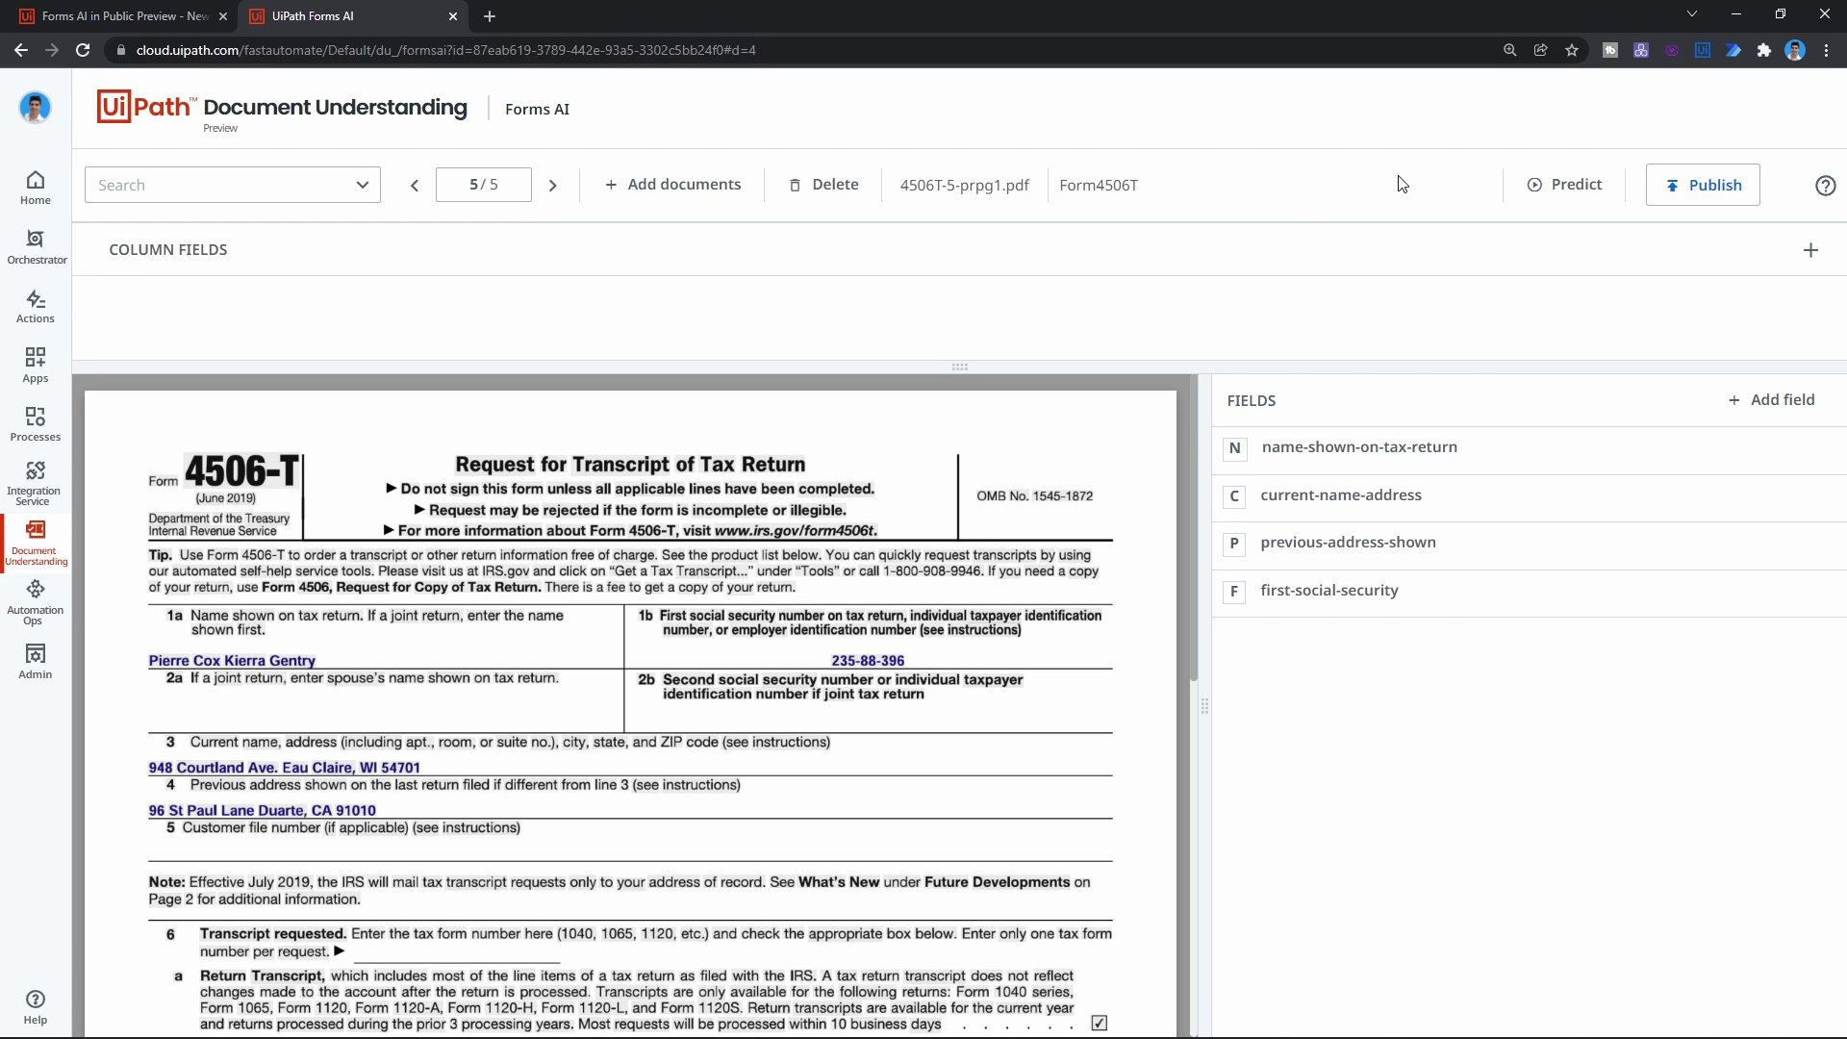
pyautogui.click(1566, 187)
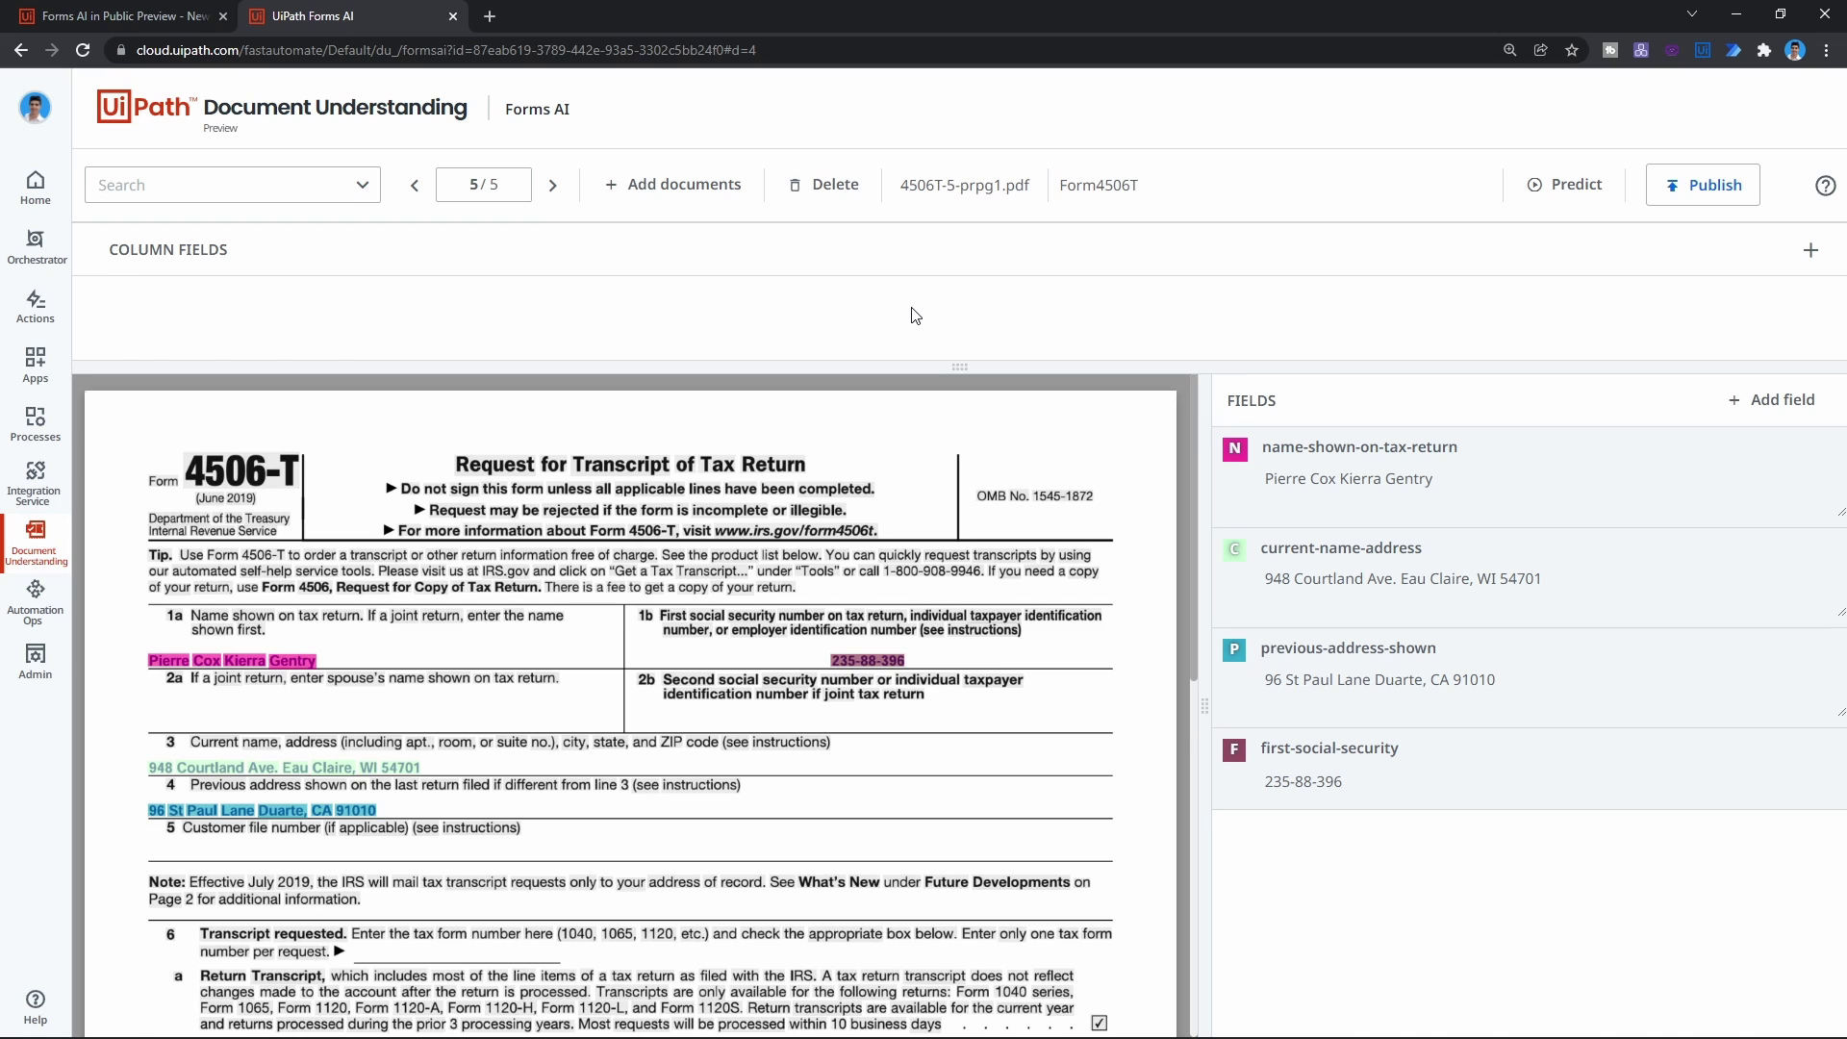
# Publish the forms extractor under the name Forms4506T and dismiss the publish confirmation.
pyautogui.click(1685, 175)
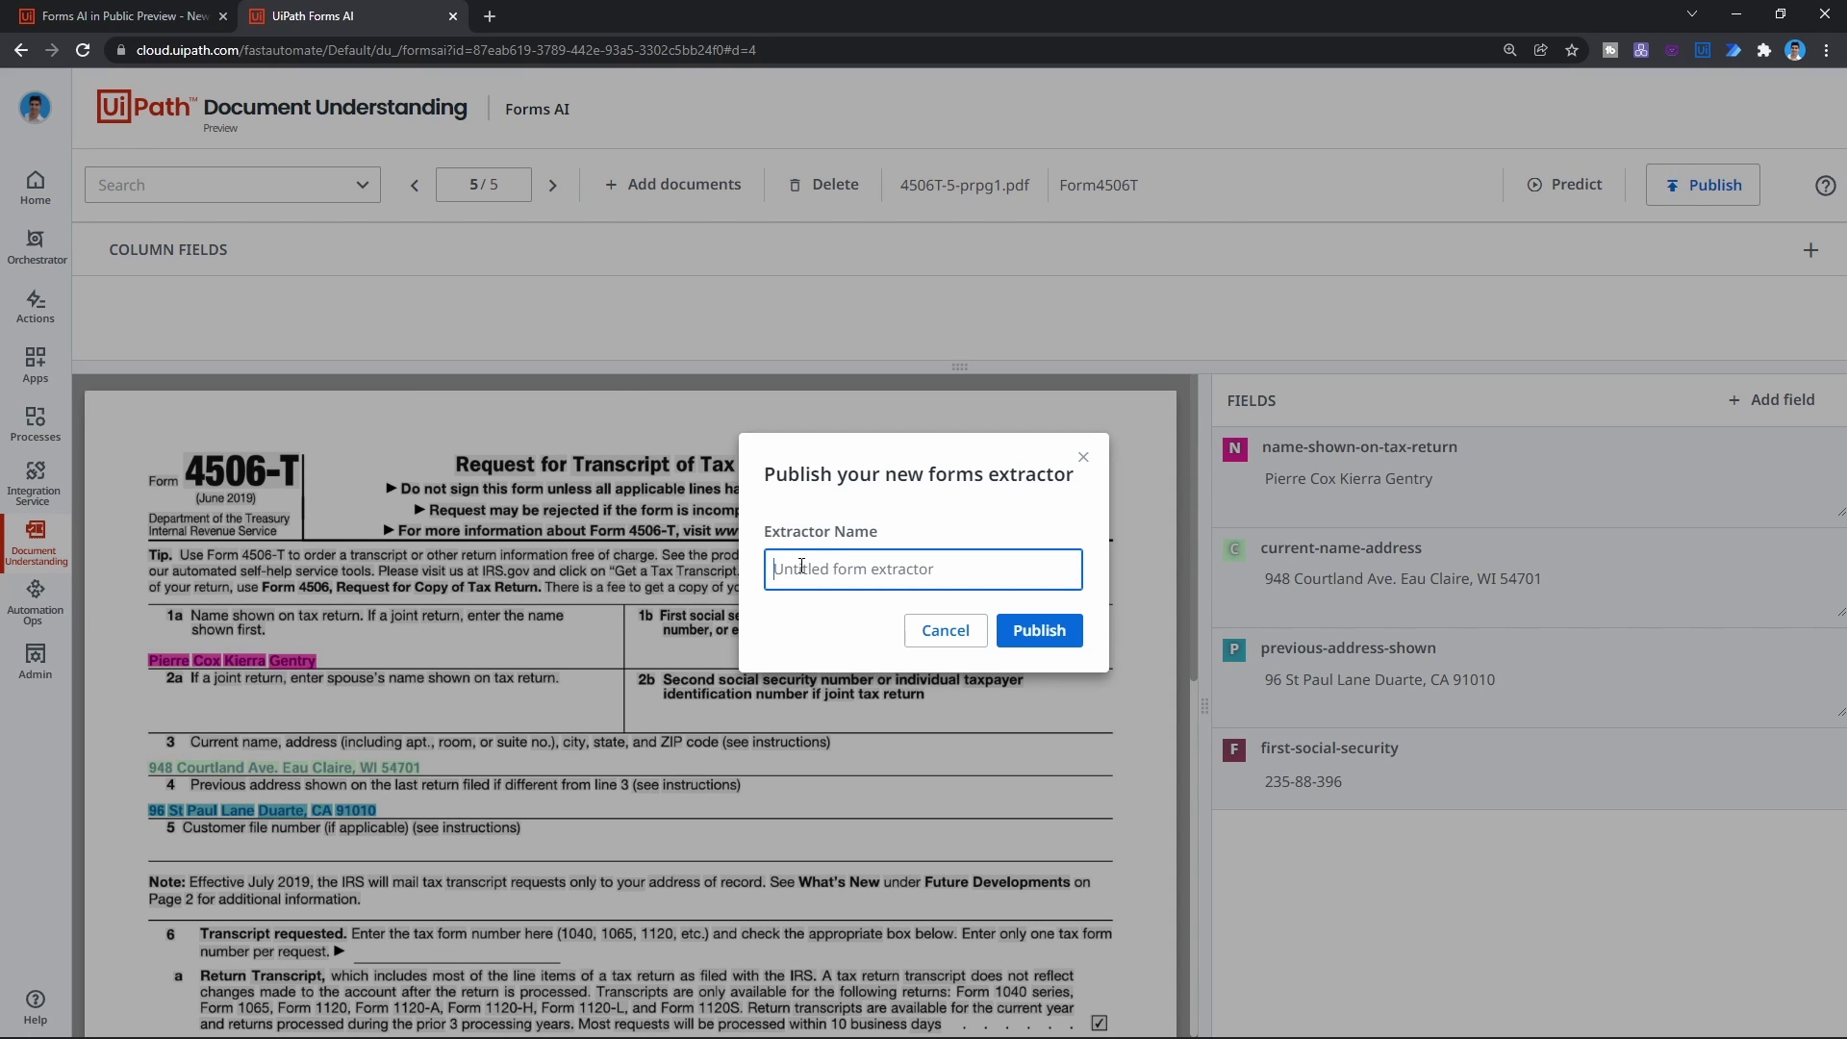
pyautogui.write('Forms4506T')
pyautogui.click(1027, 616)
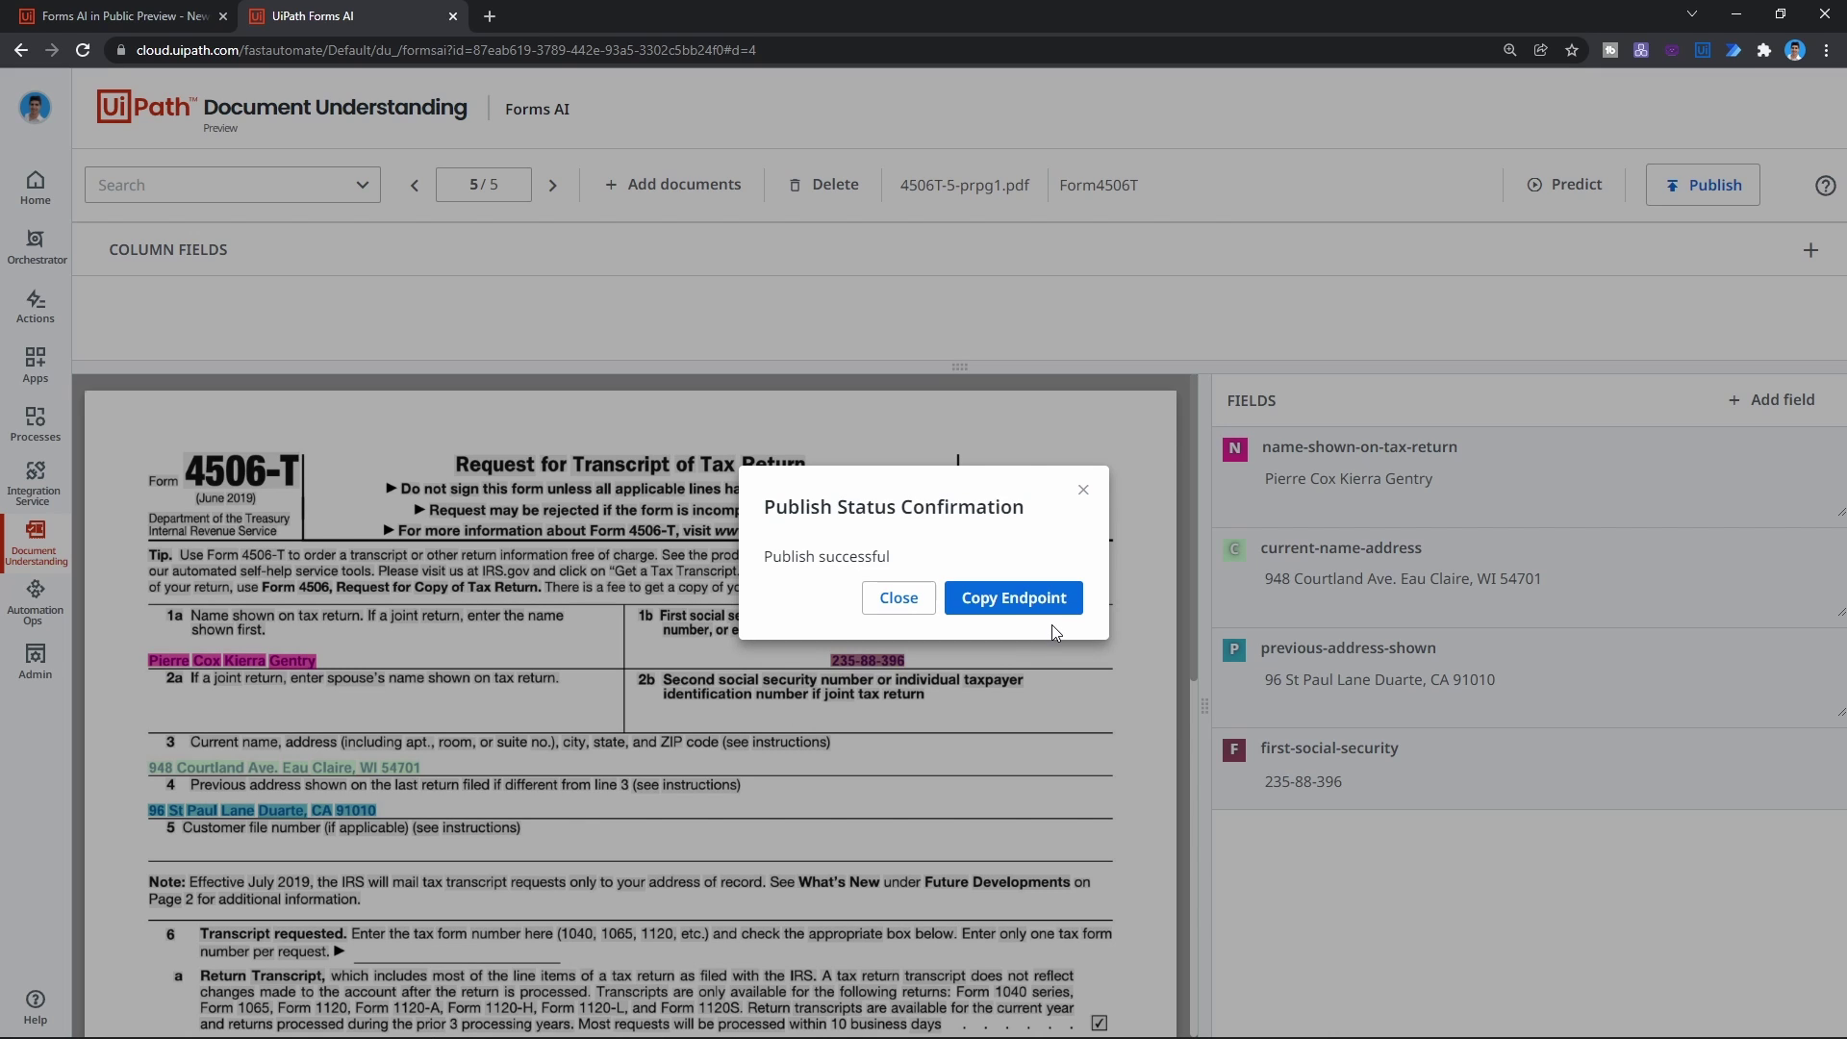
pyautogui.click(904, 596)
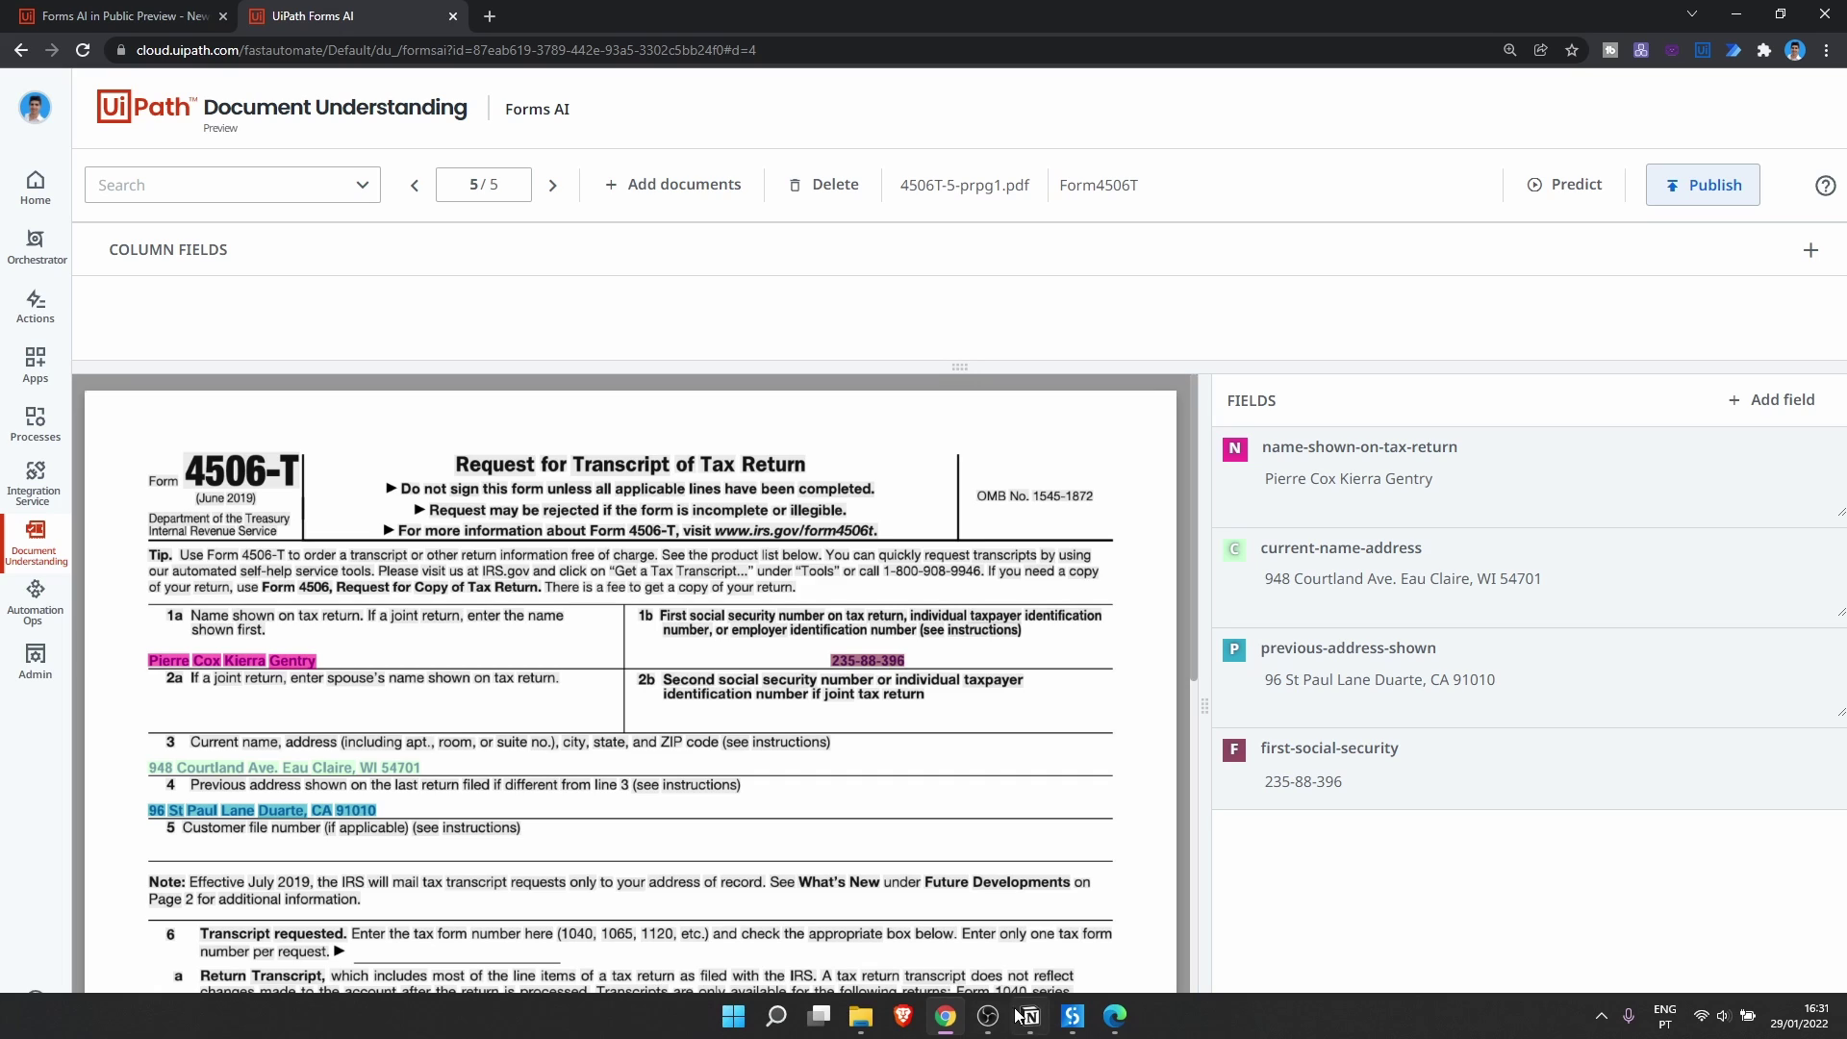
# Switch to UiPath Studio and create a project named FormsAI from the Document Understanding Process template.
pyautogui.click(1072, 1016)
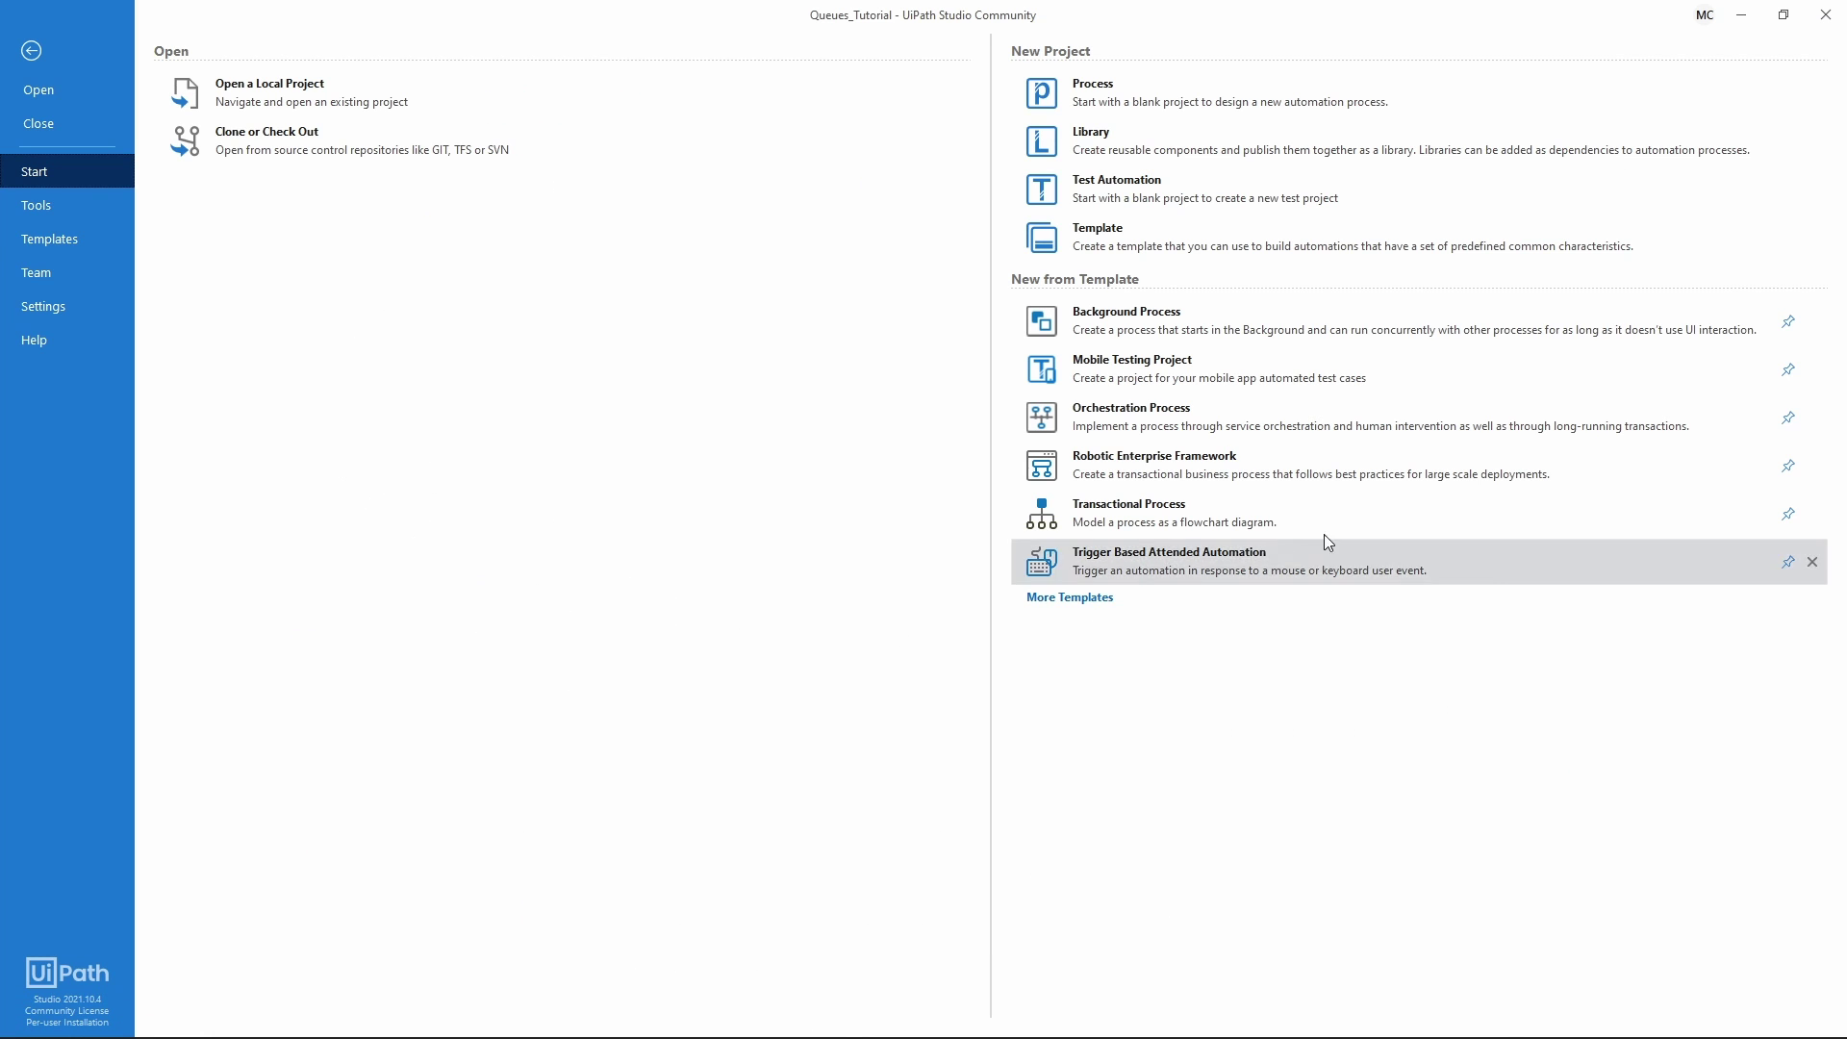
pyautogui.click(1079, 604)
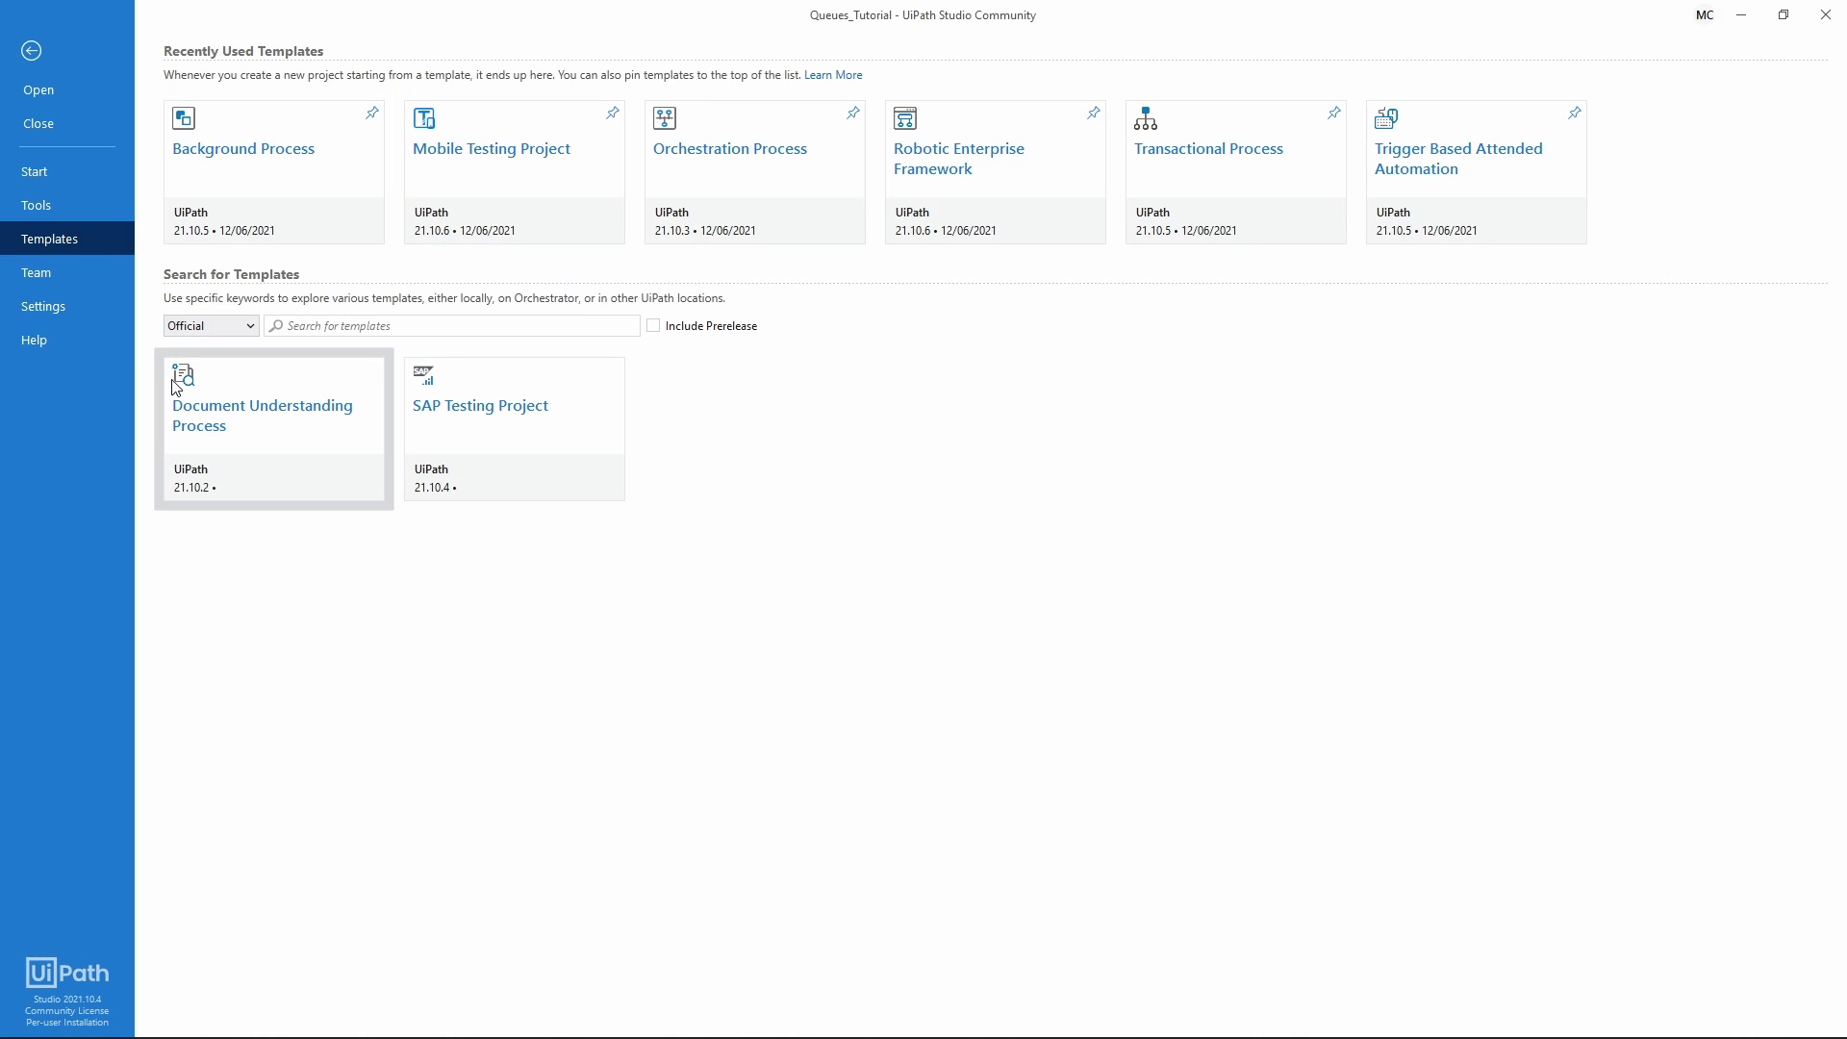
pyautogui.click(242, 439)
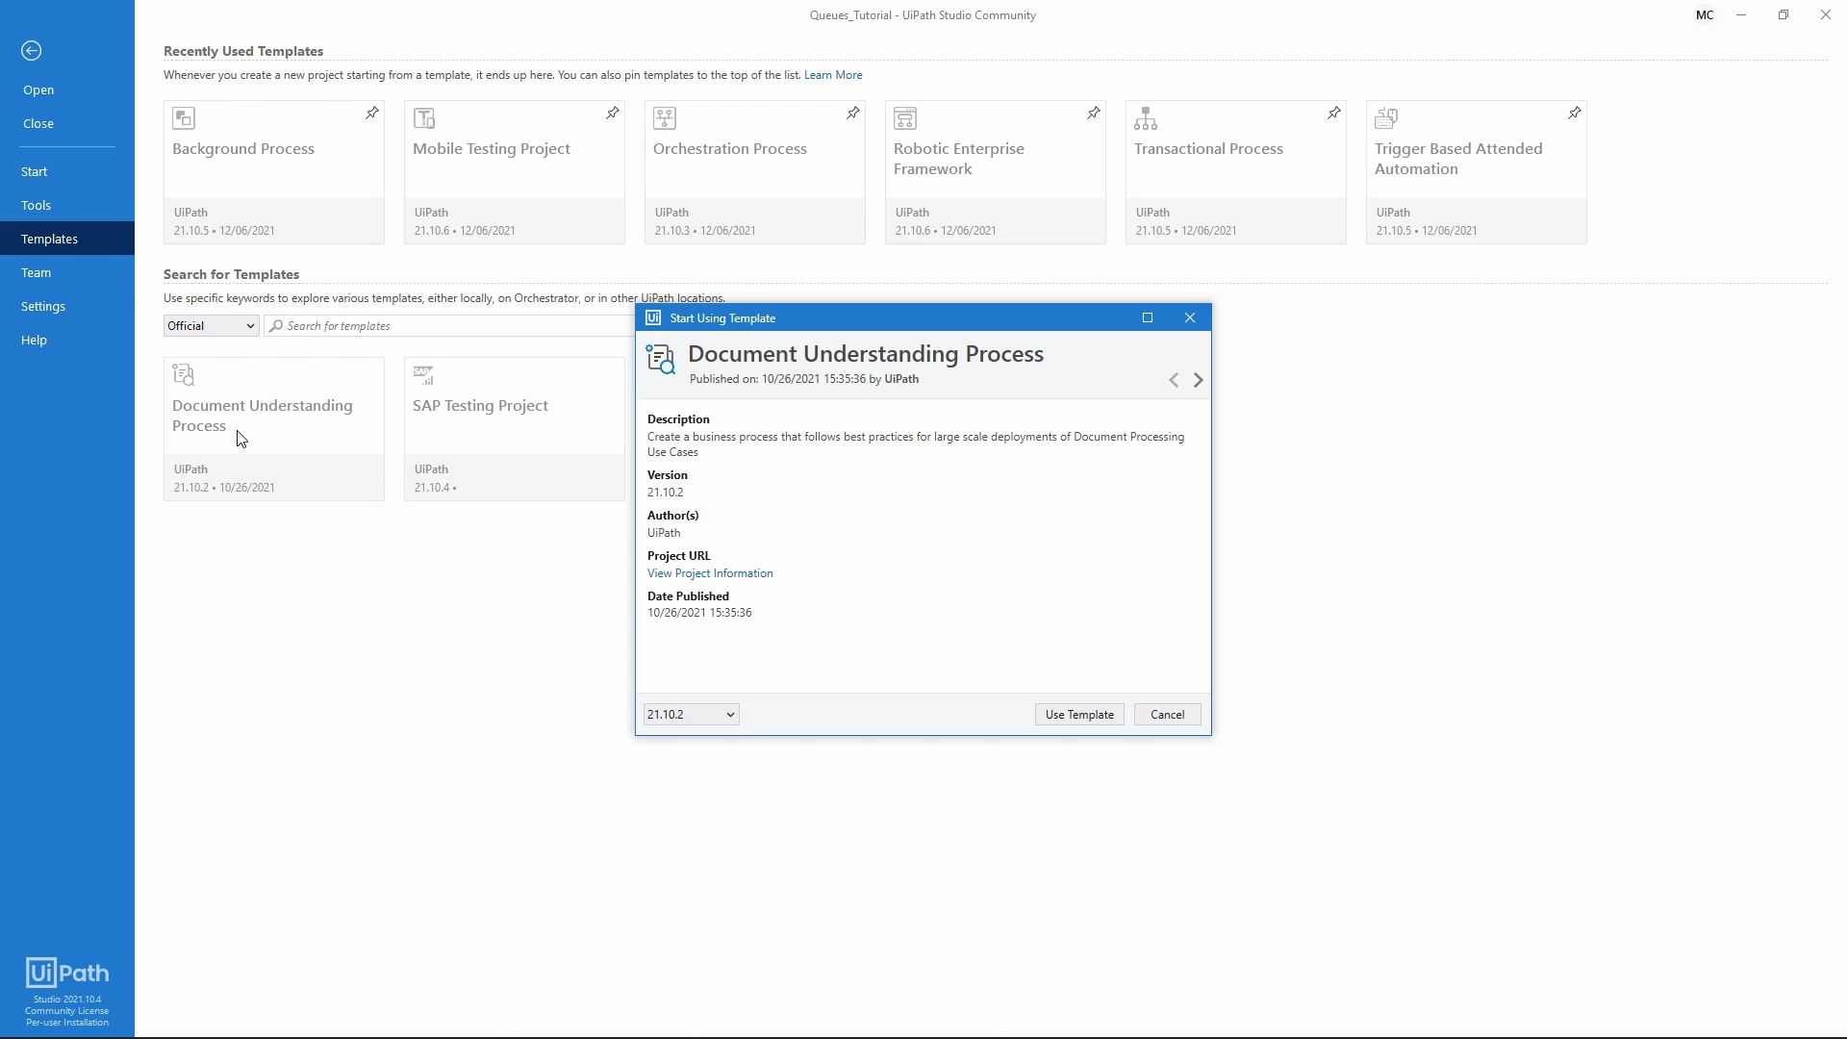
pyautogui.click(1081, 716)
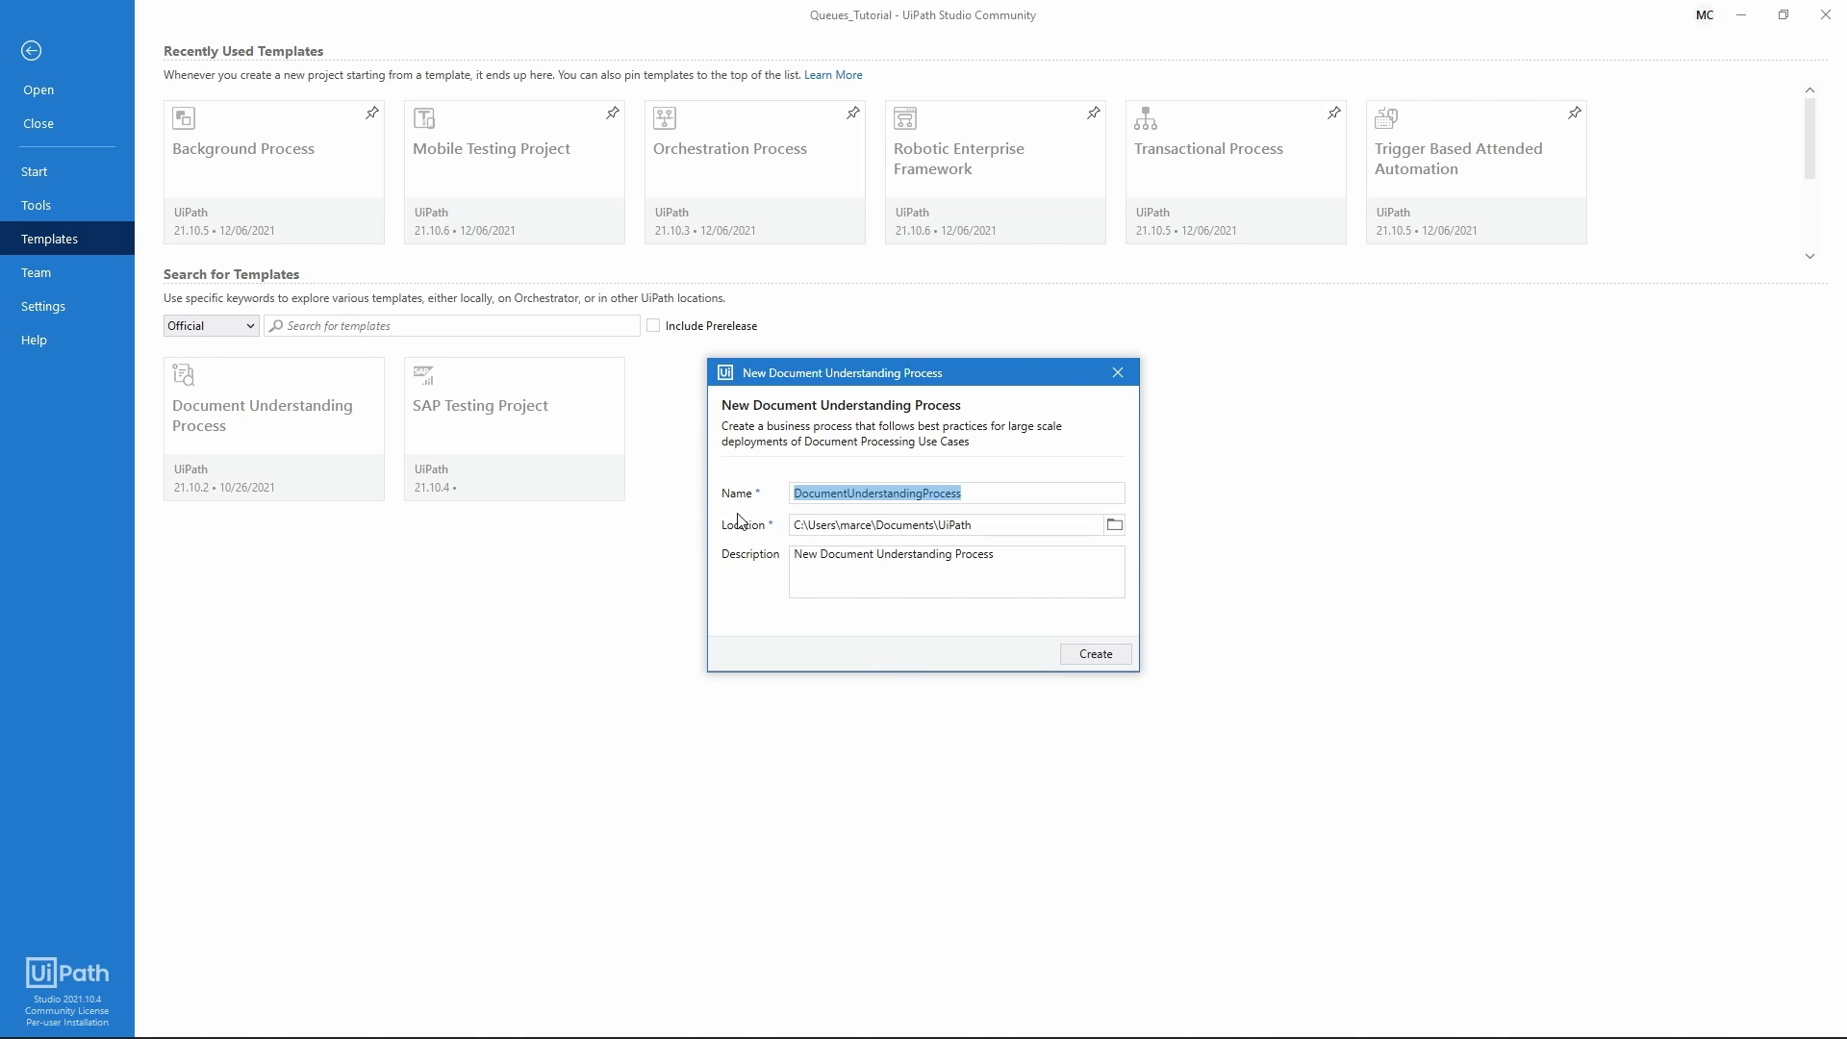
pyautogui.write('FormsAI')
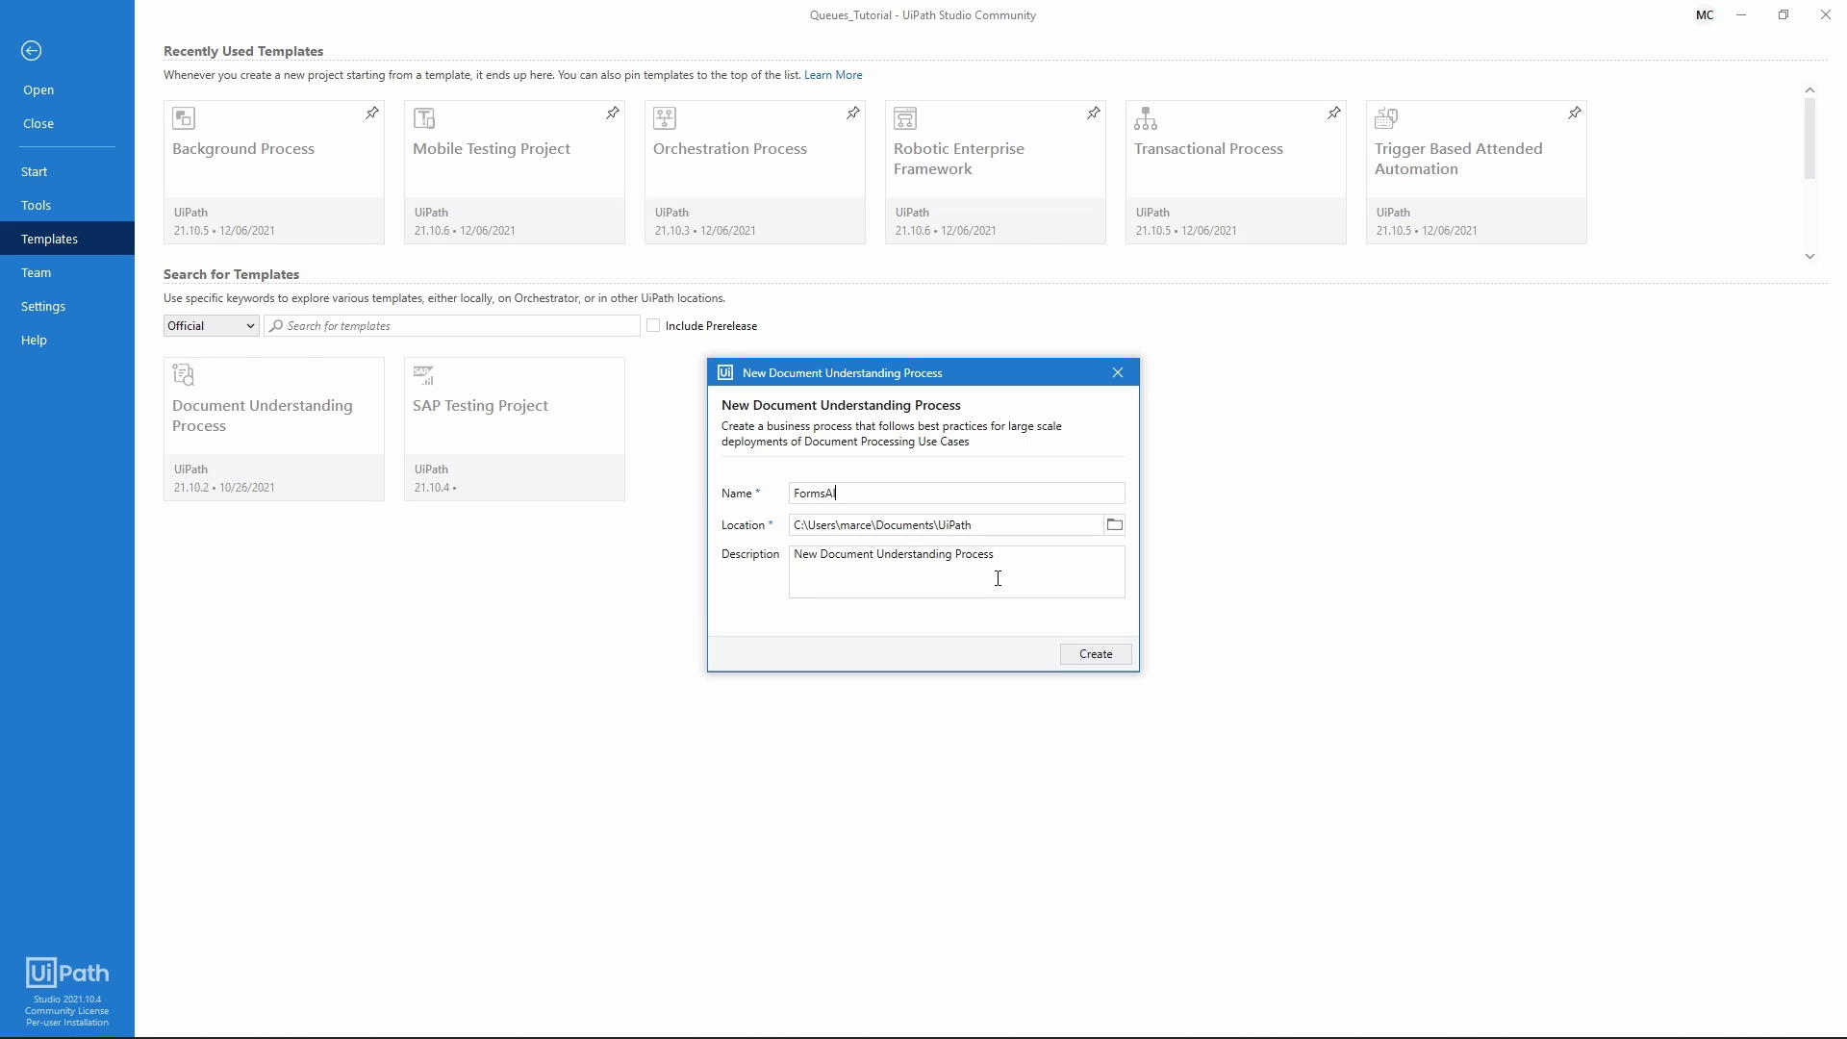
pyautogui.click(1080, 659)
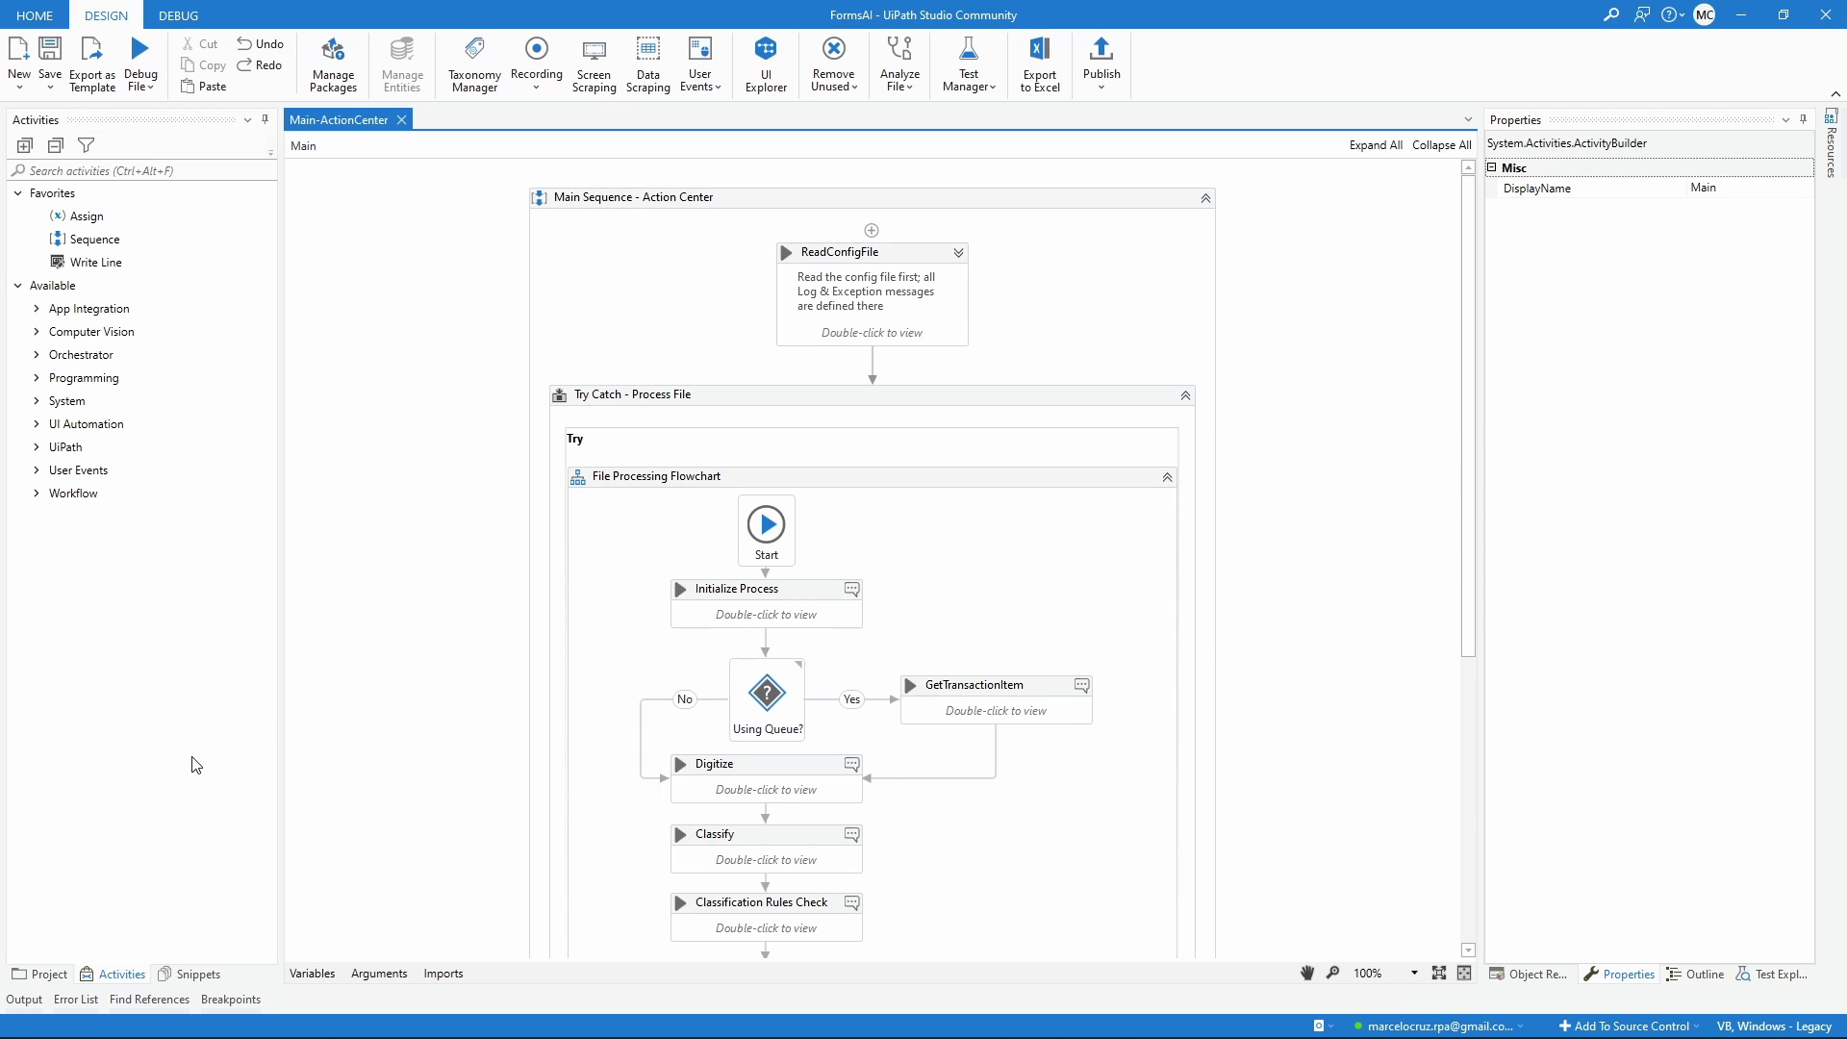
# Copy the Forms AI Example Docs folder from the desktop into the FormsAI project's root and collapse it in the project tree.
pyautogui.click(42, 977)
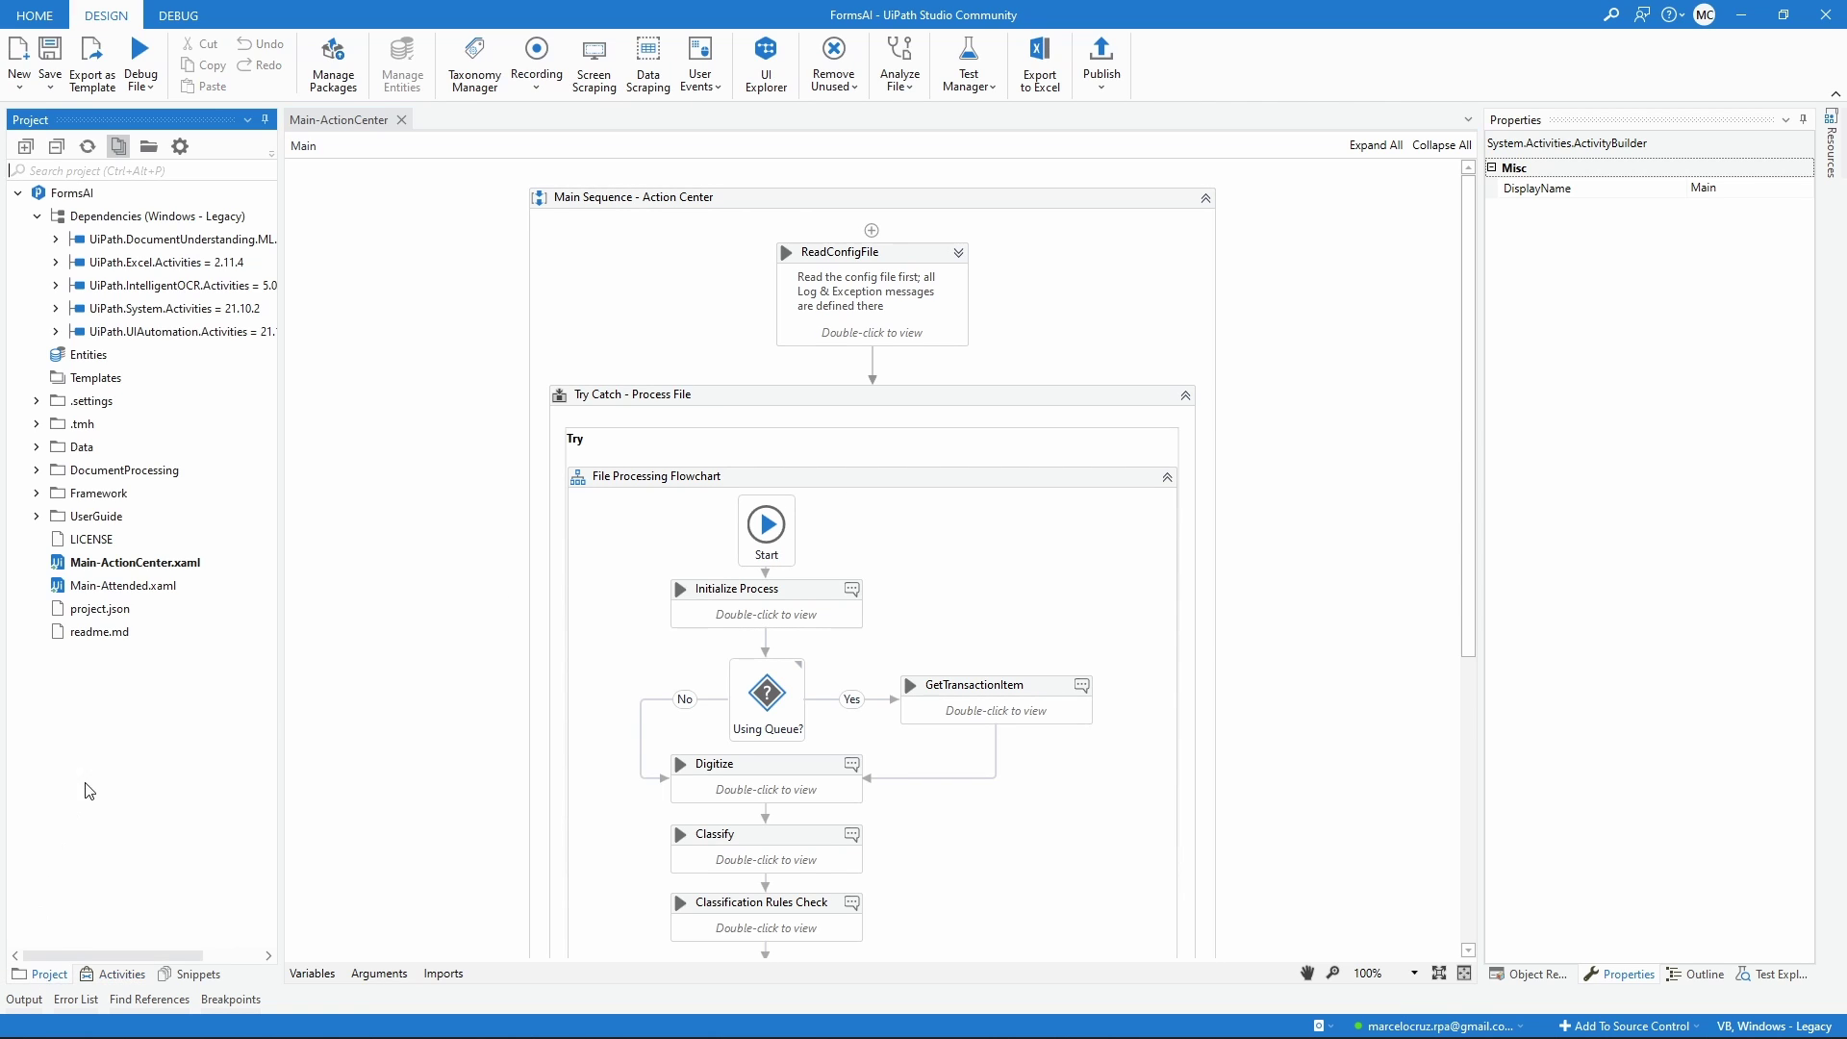
pyautogui.moveTo(1499, 13); pyautogui.dragTo(1187, 403)
pyautogui.click(1736, 14)
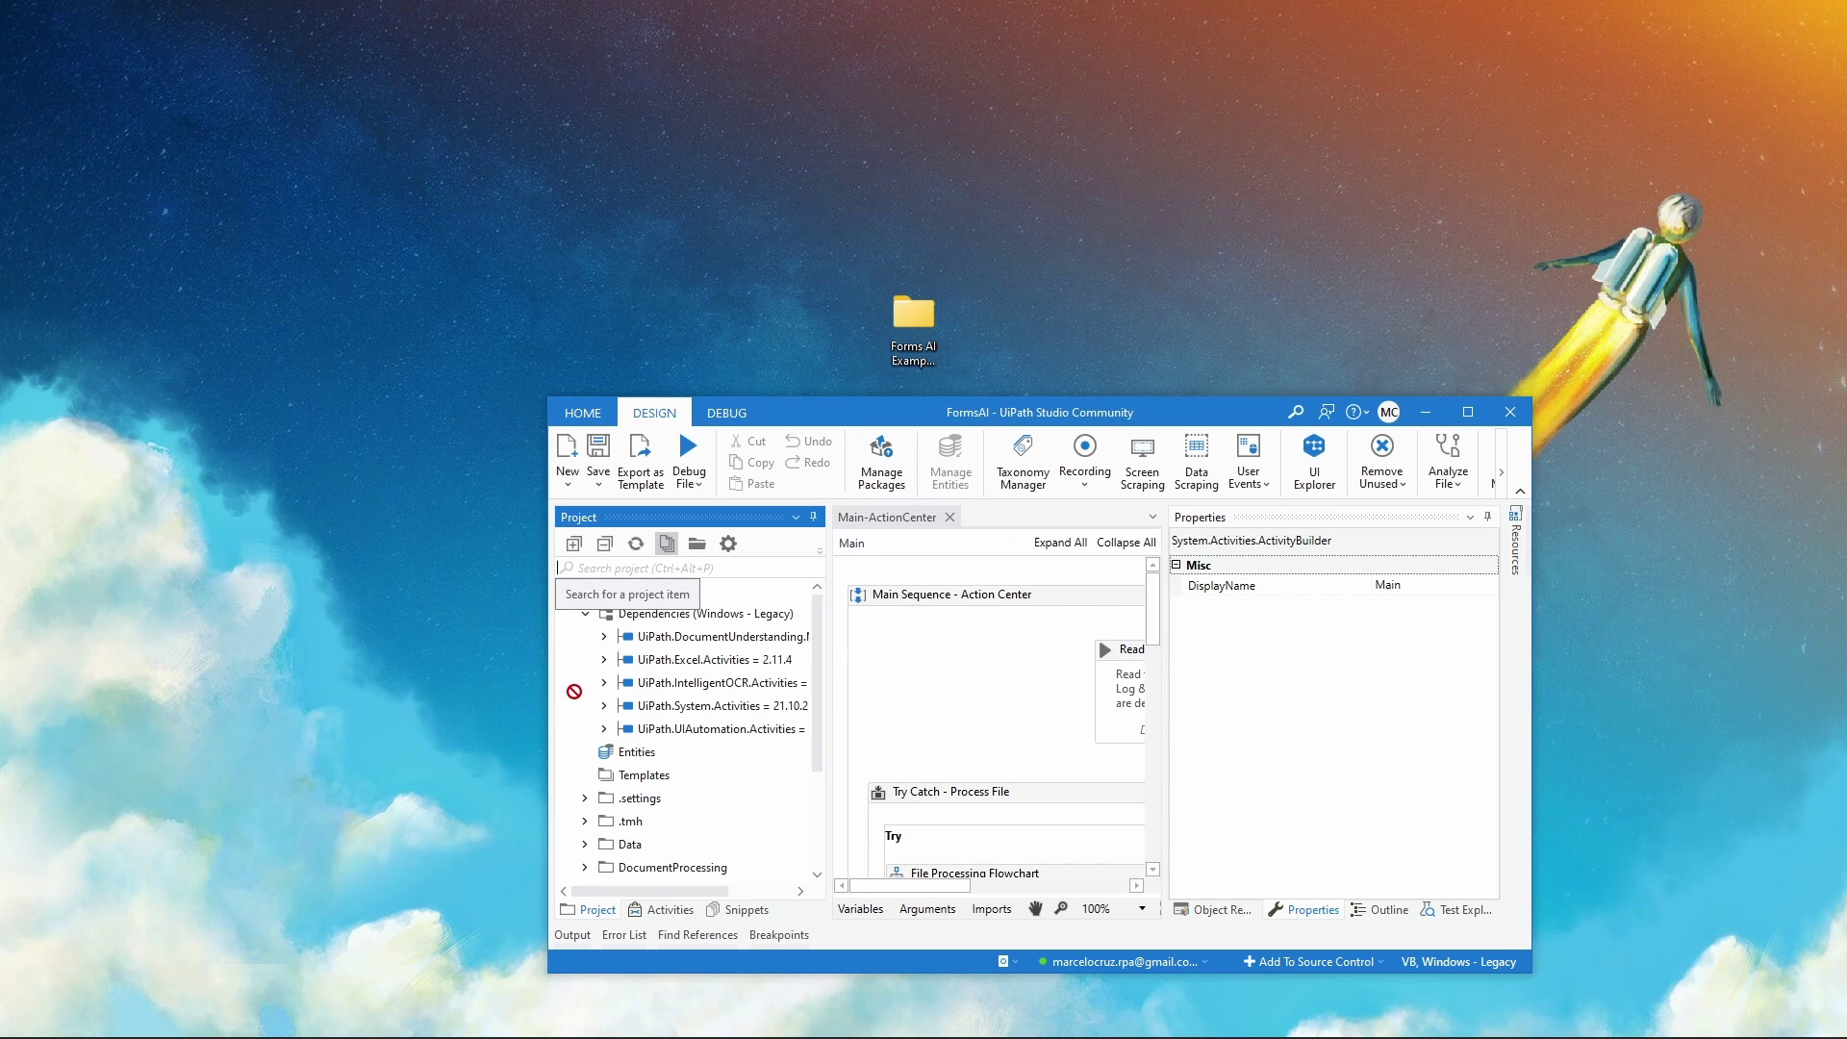
pyautogui.scroll(-3, 584, 858)
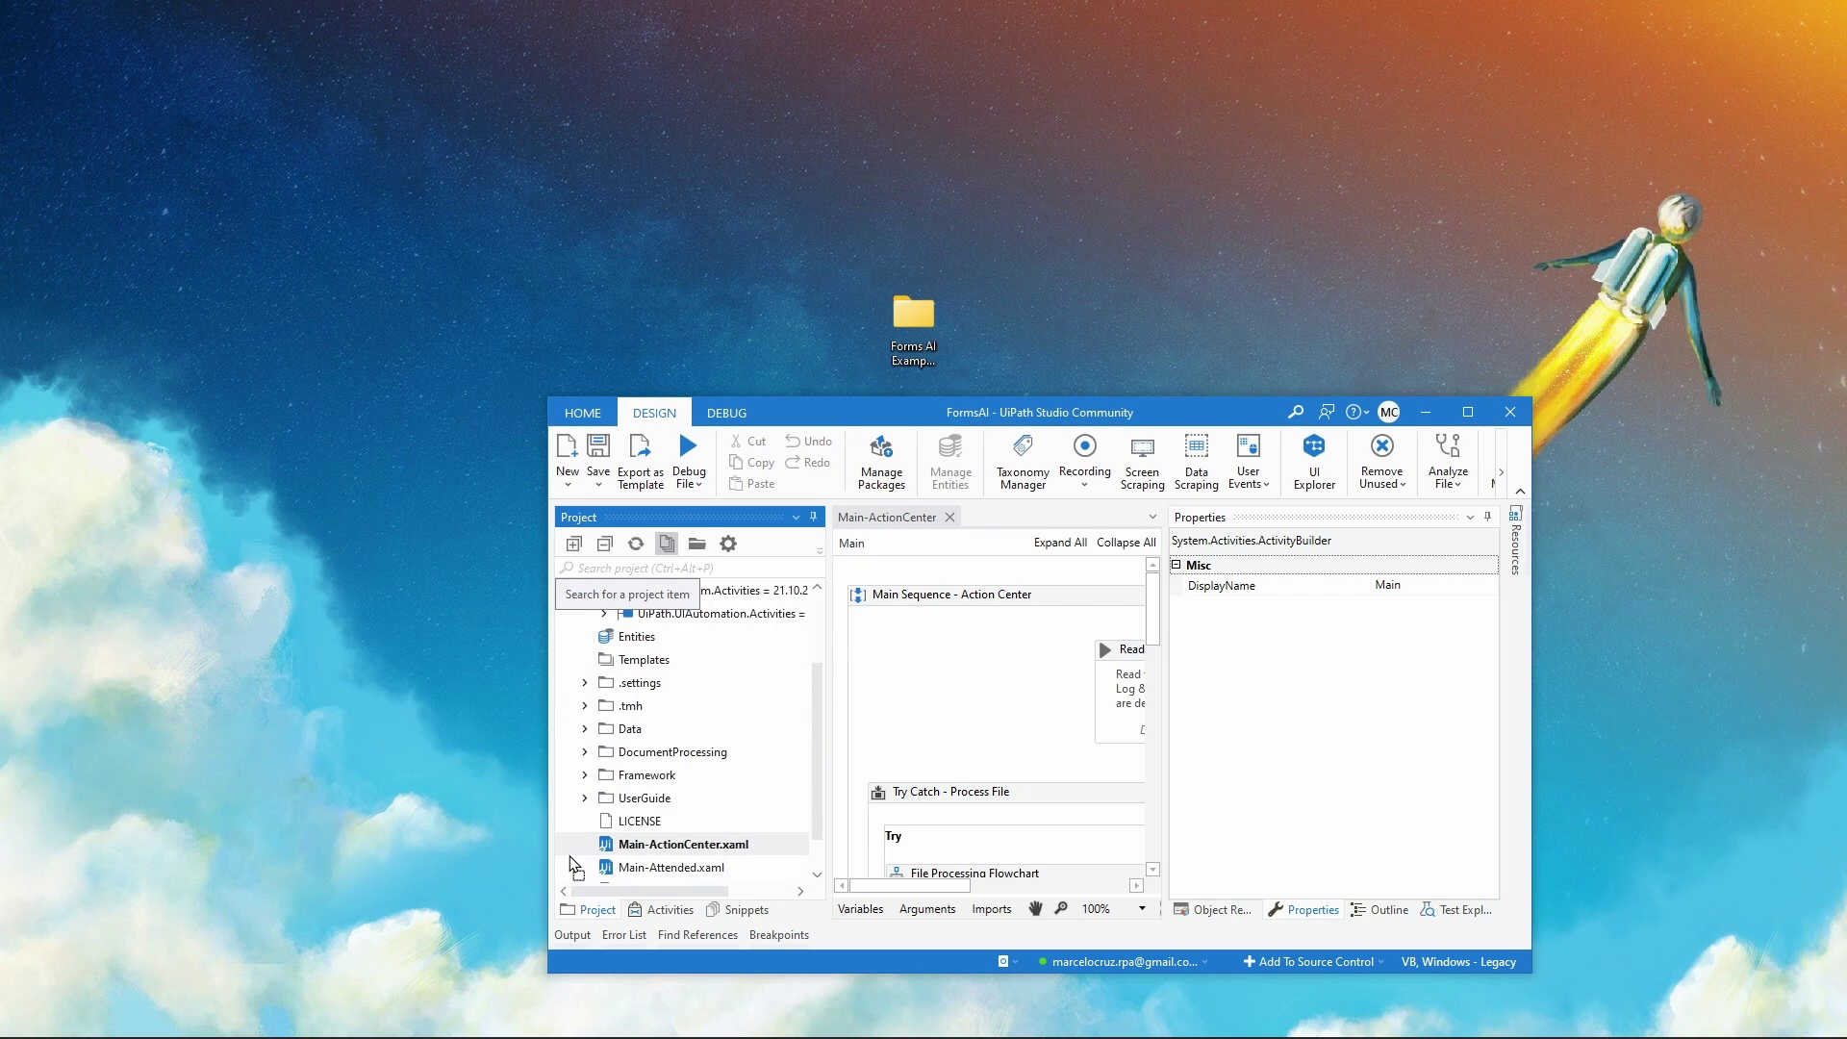
pyautogui.moveTo(572, 873); pyautogui.dragTo(577, 871)
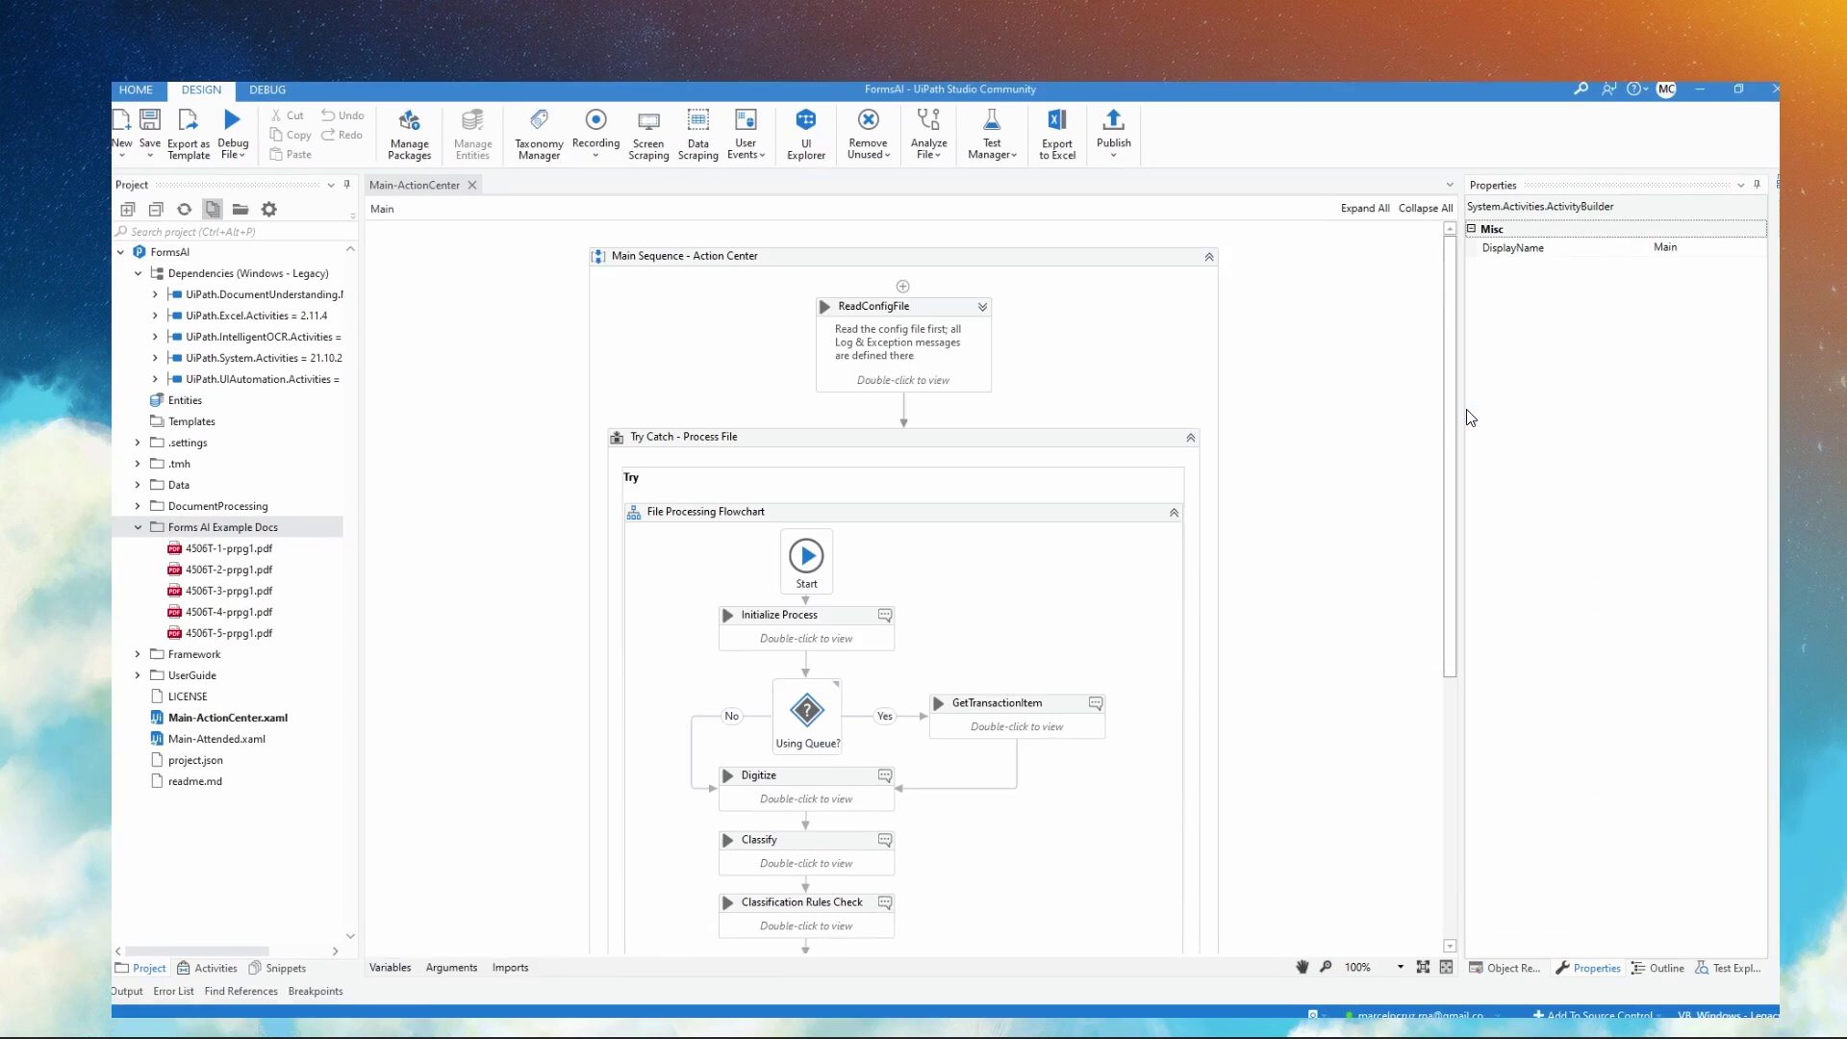
pyautogui.click(1468, 412)
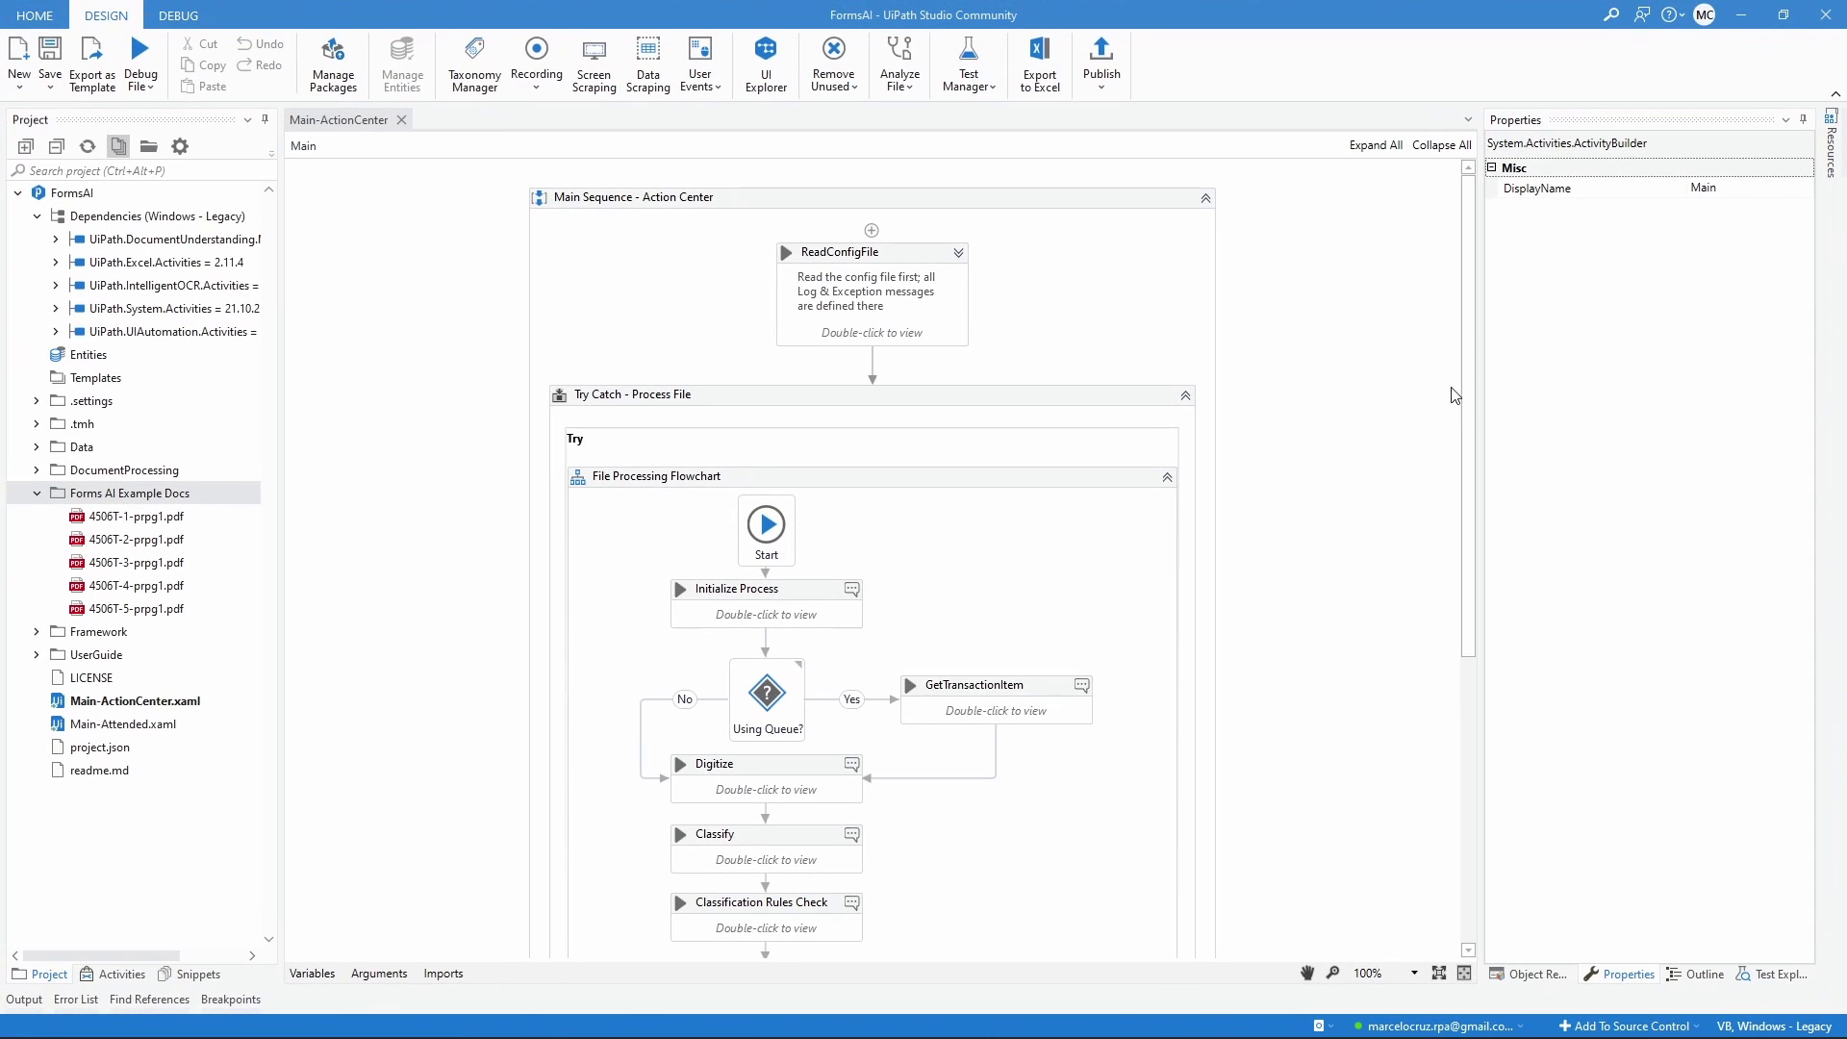
pyautogui.click(37, 493)
pyautogui.click(343, 618)
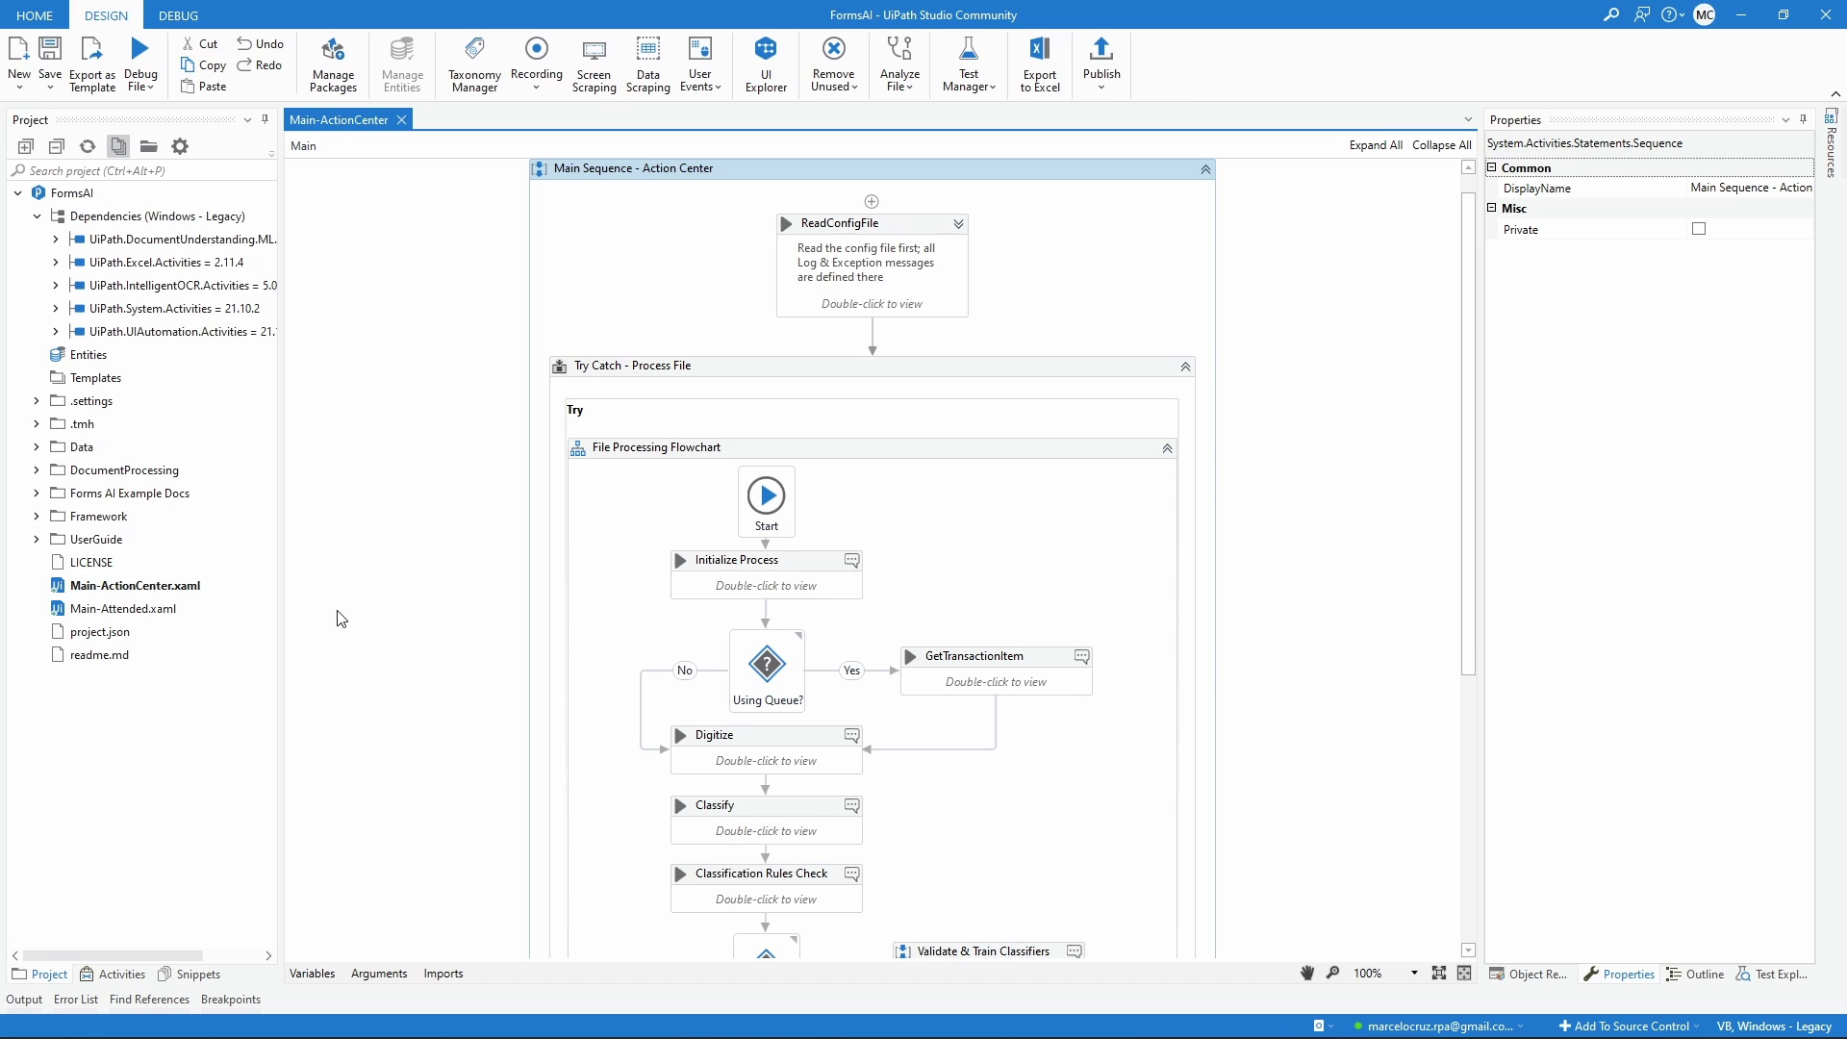
# Add a document type named 4506T to the Structured Documents group in the project's taxonomy.
pyautogui.click(462, 93)
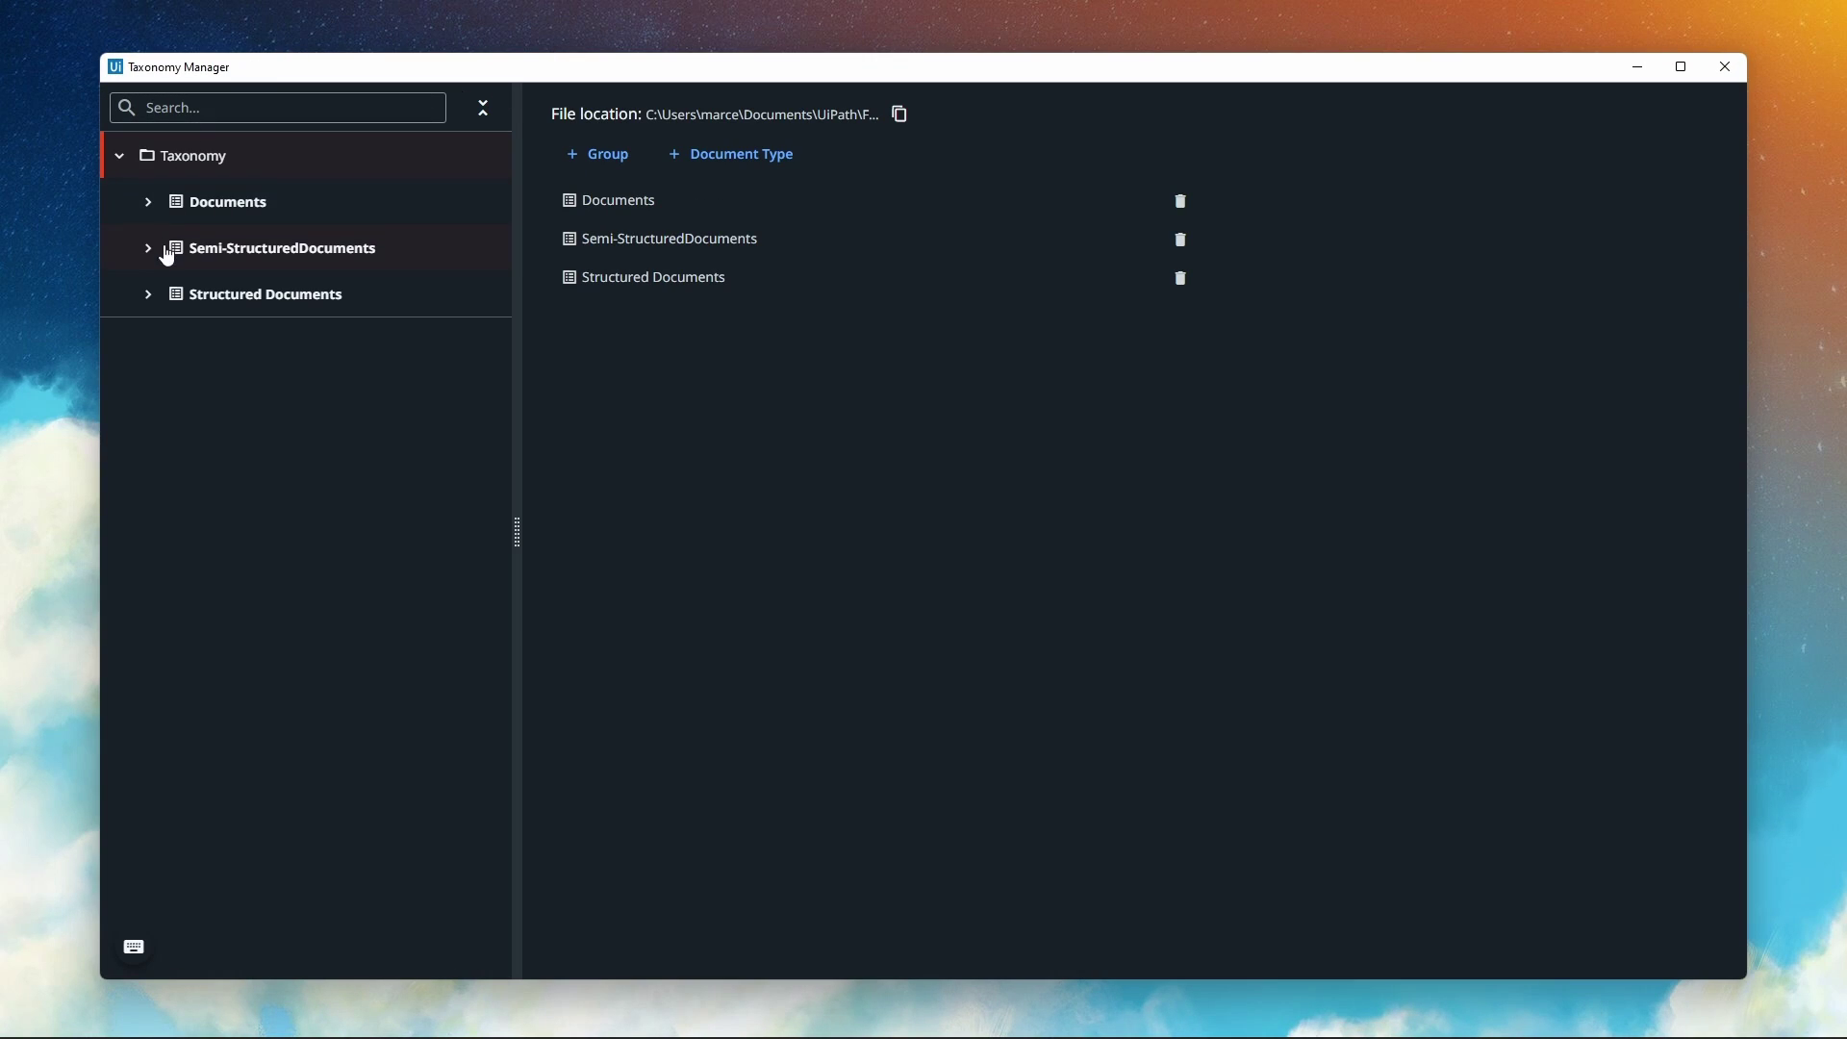
pyautogui.click(217, 297)
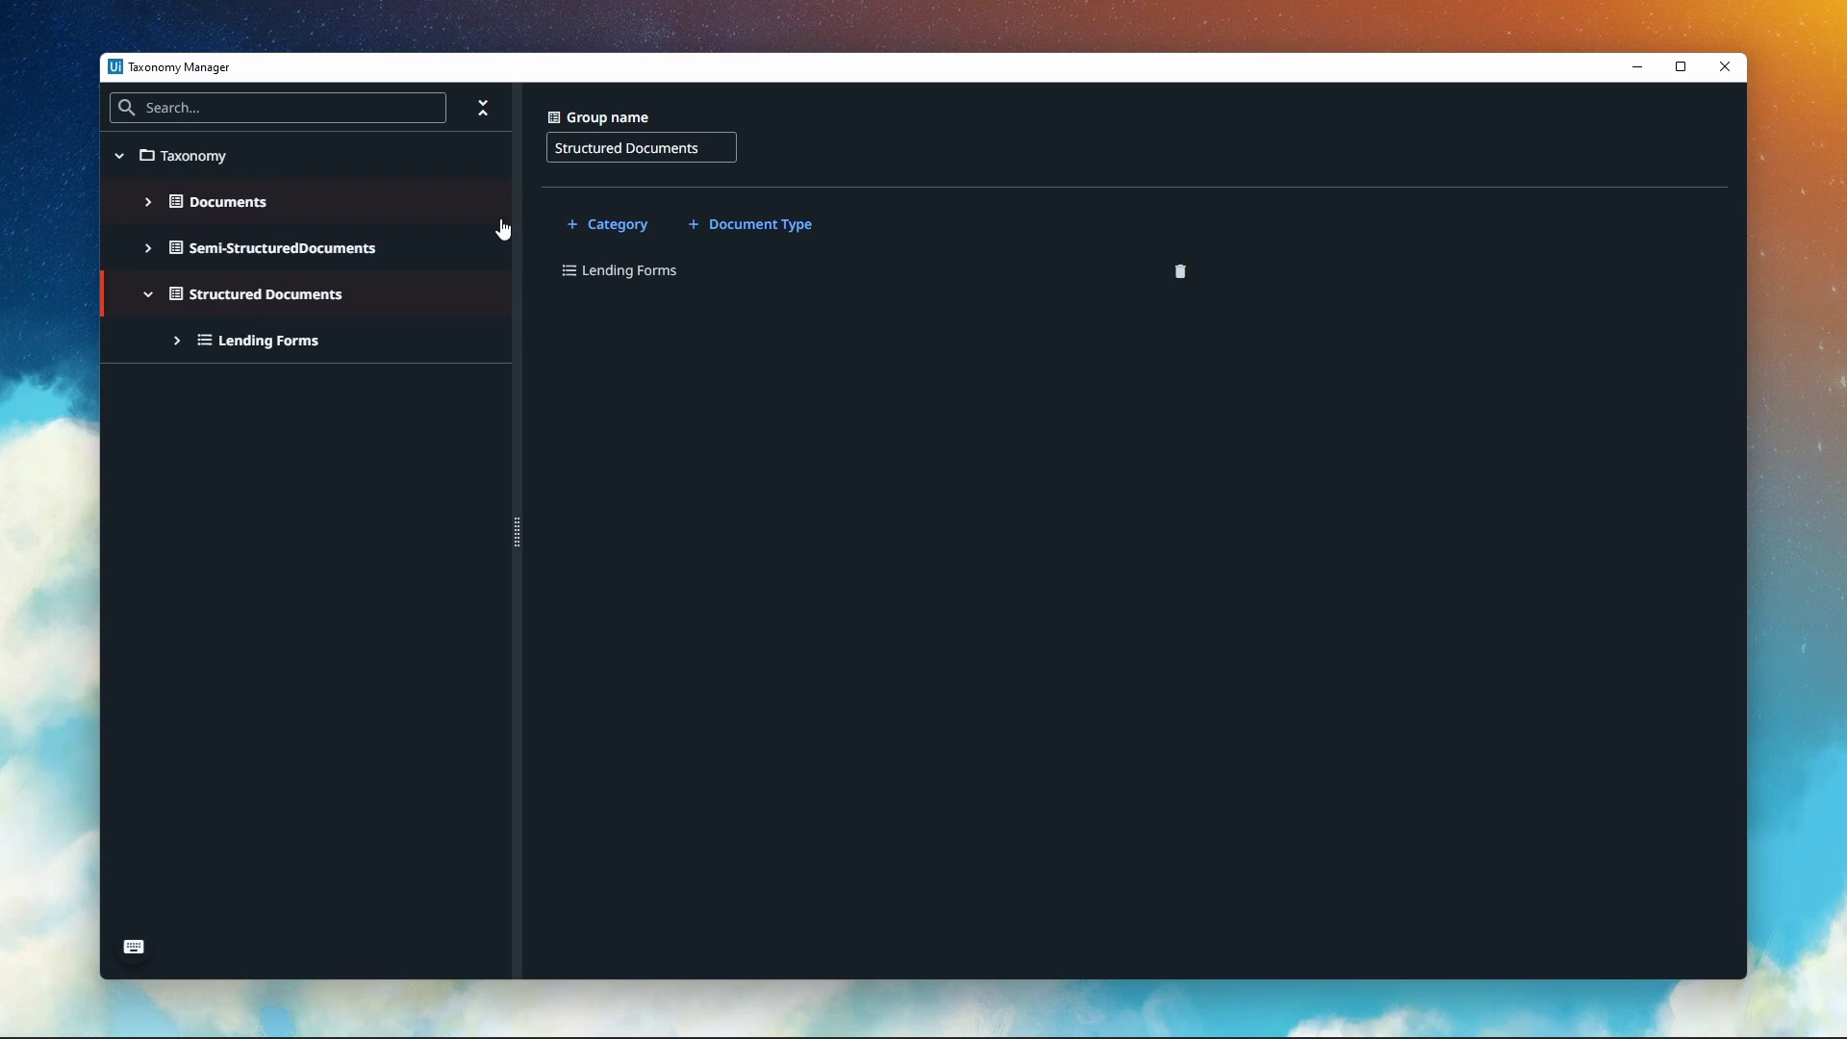
pyautogui.click(769, 237)
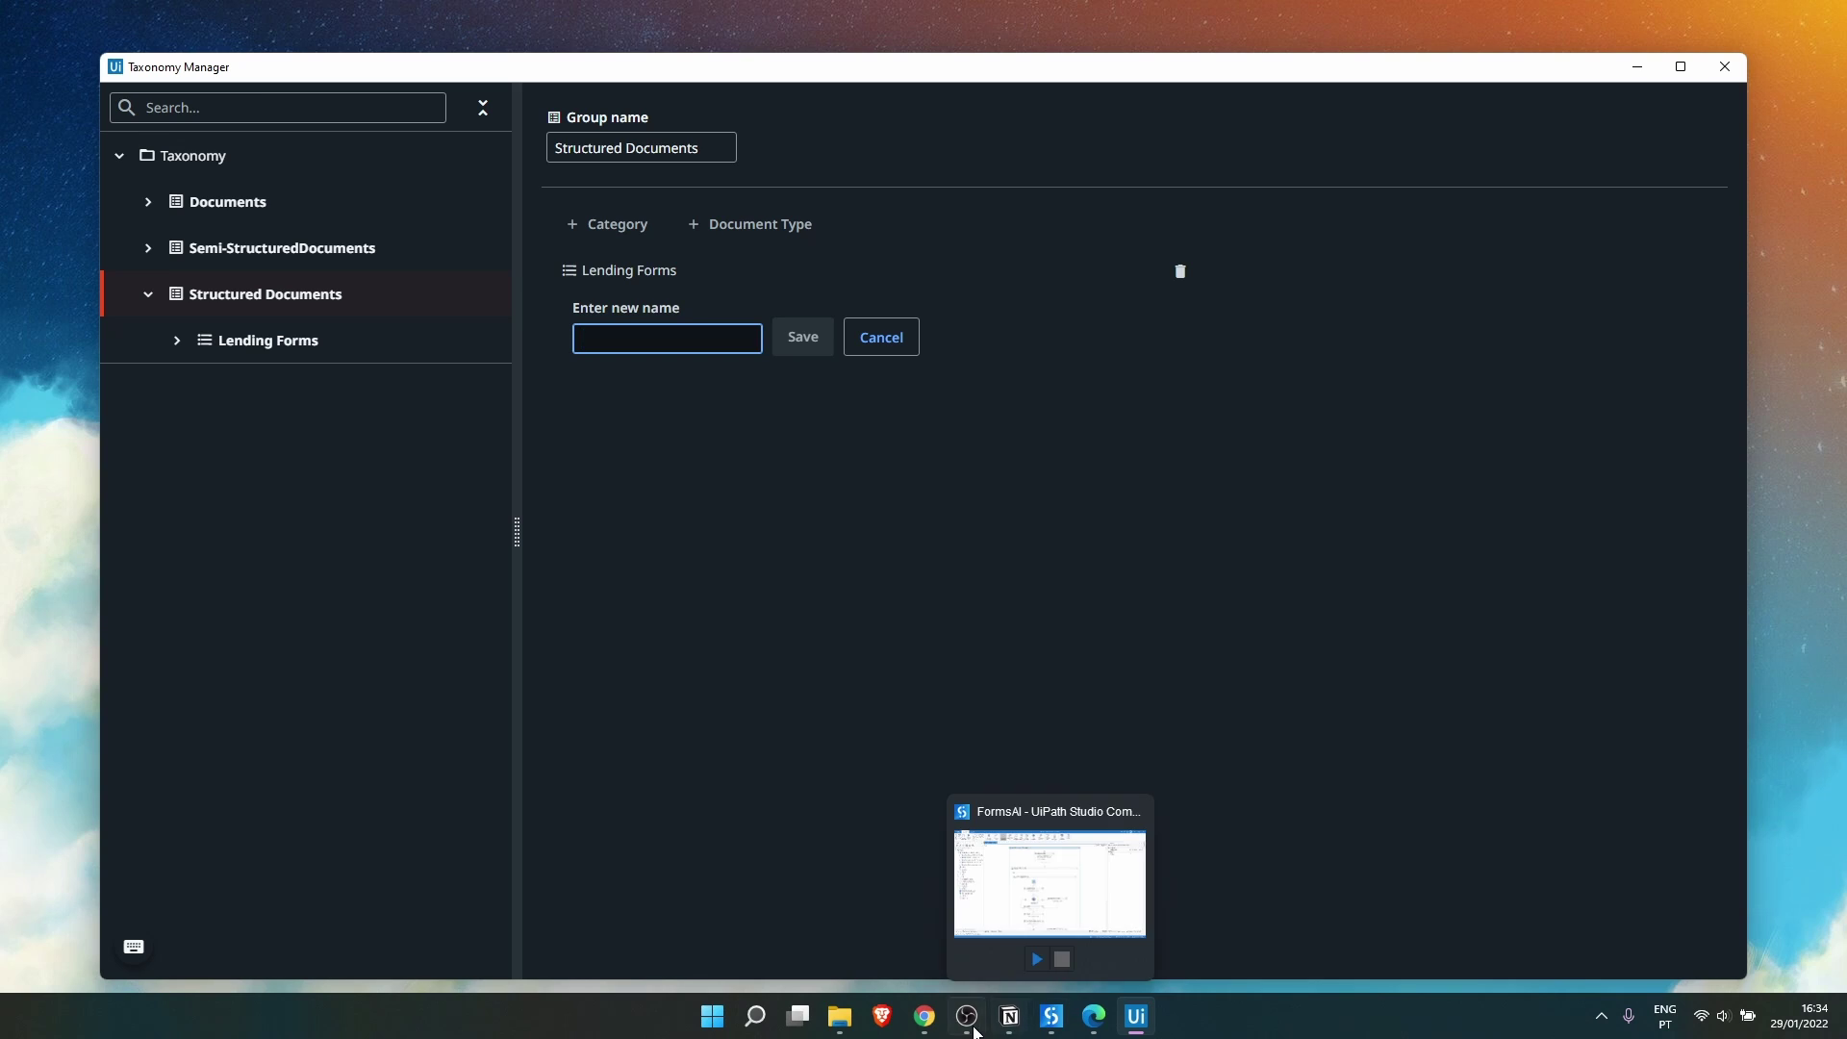
pyautogui.click(925, 1016)
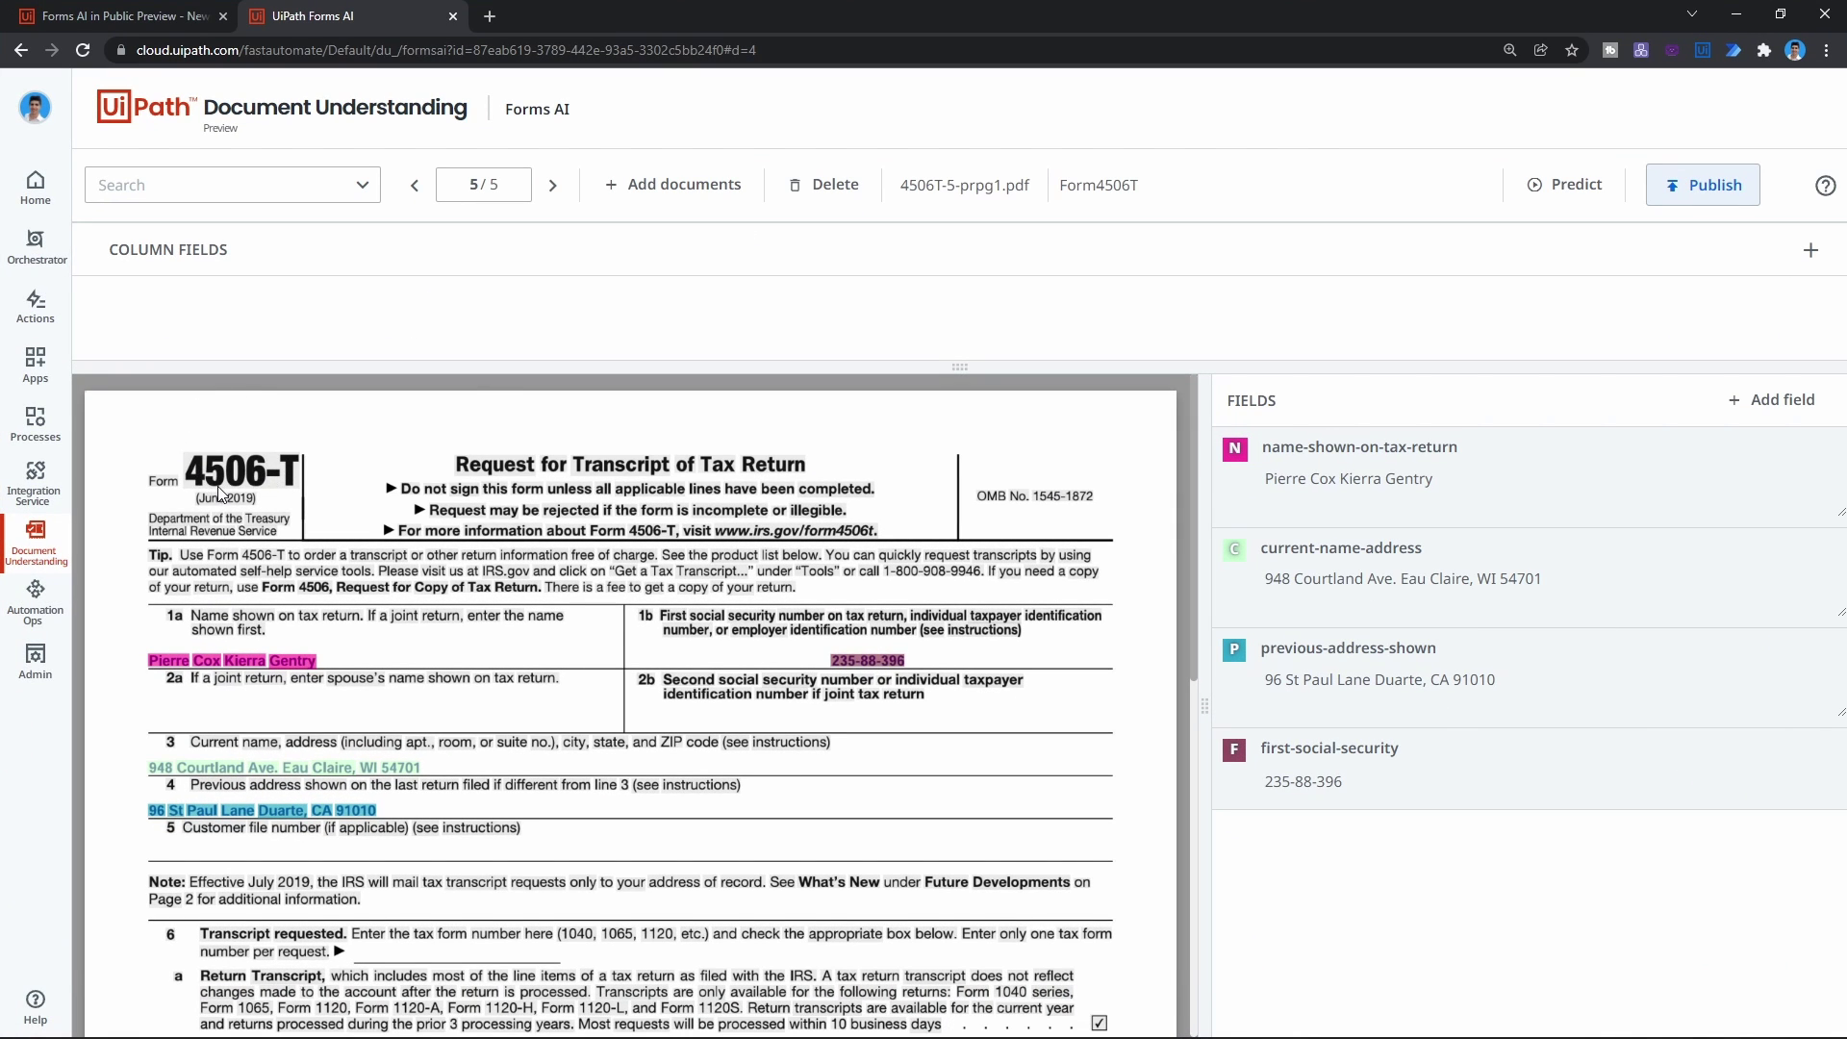
pyautogui.click(1738, 14)
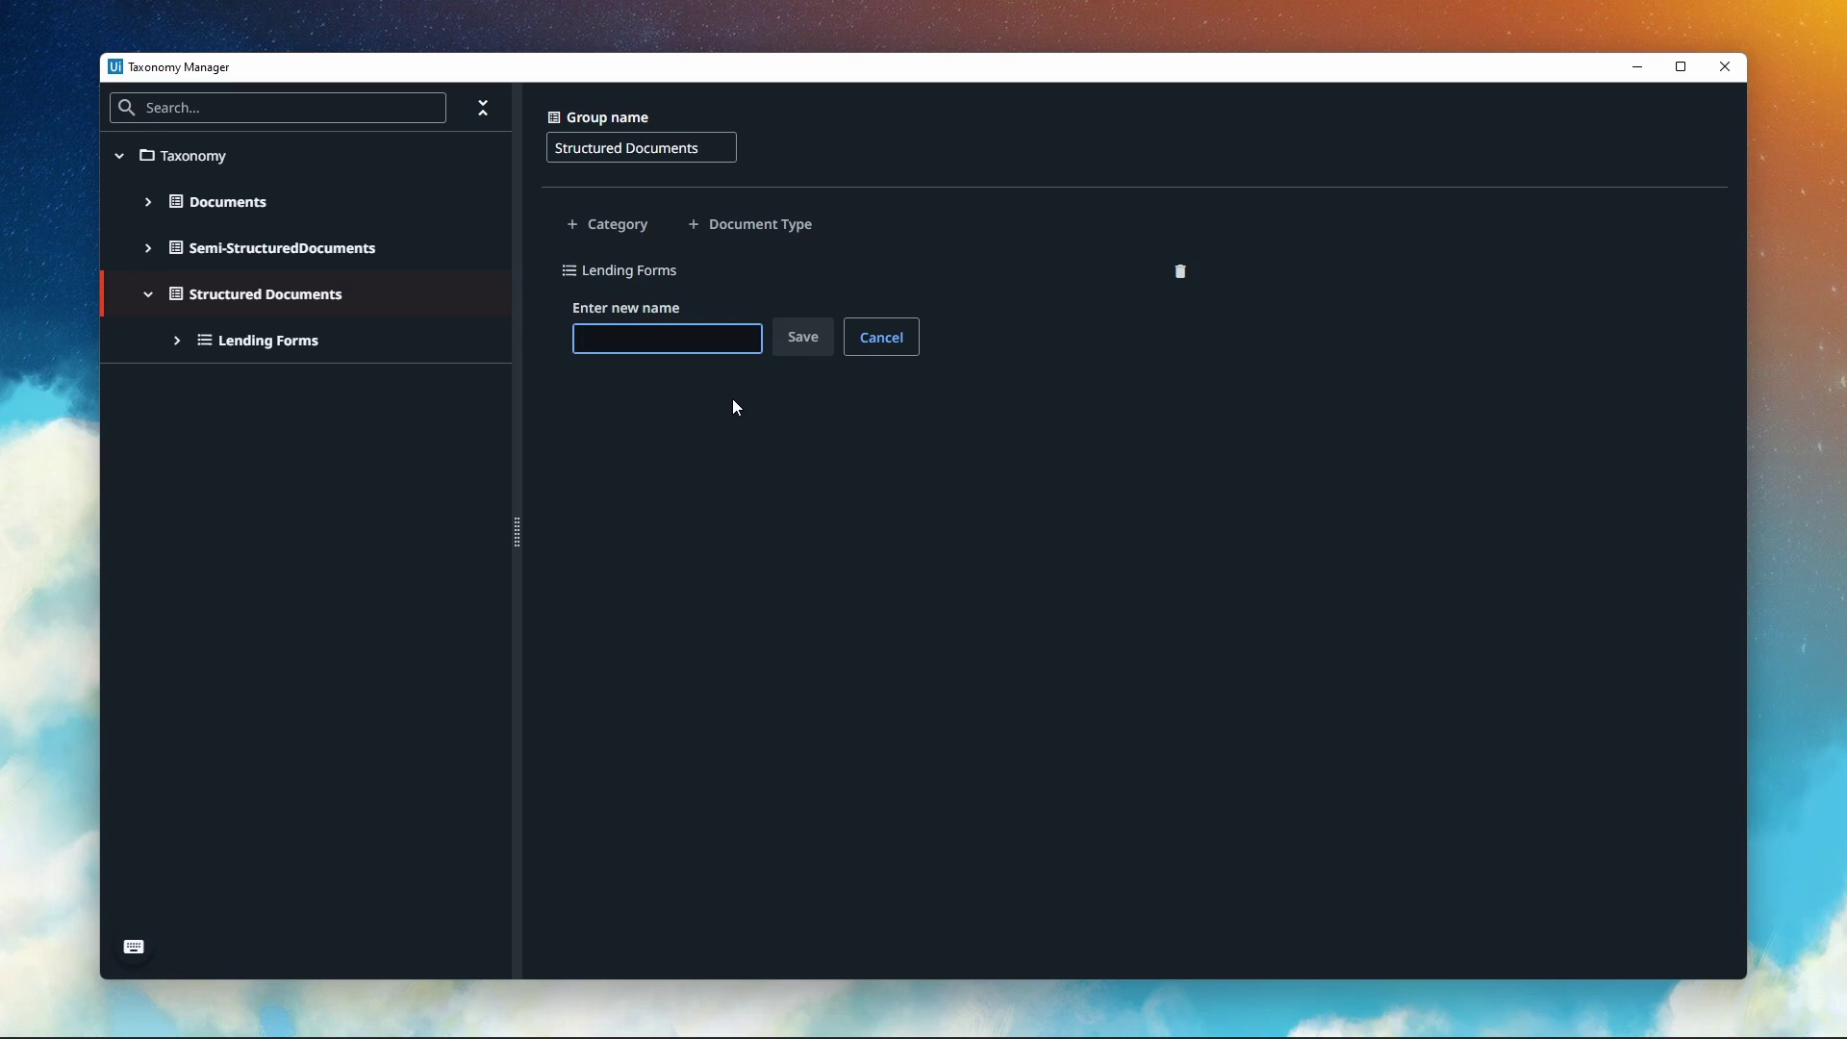
pyautogui.write('4506T')
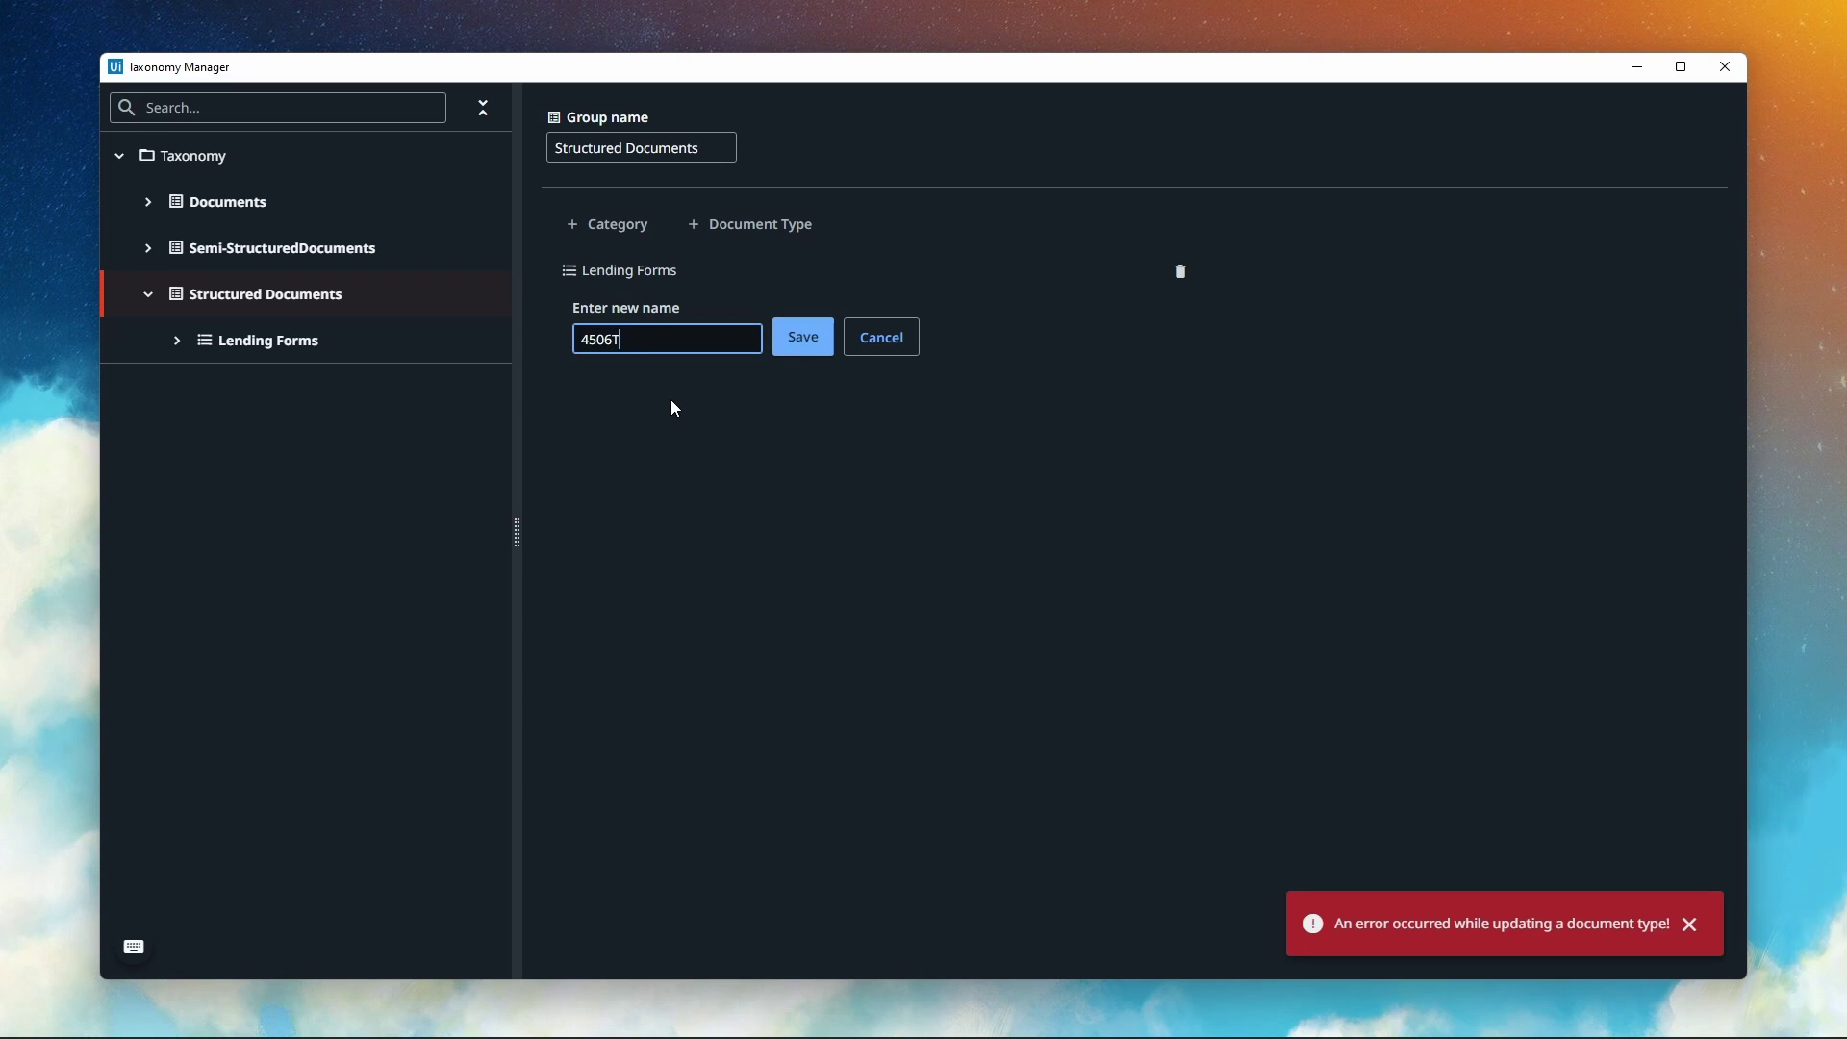
pyautogui.click(784, 345)
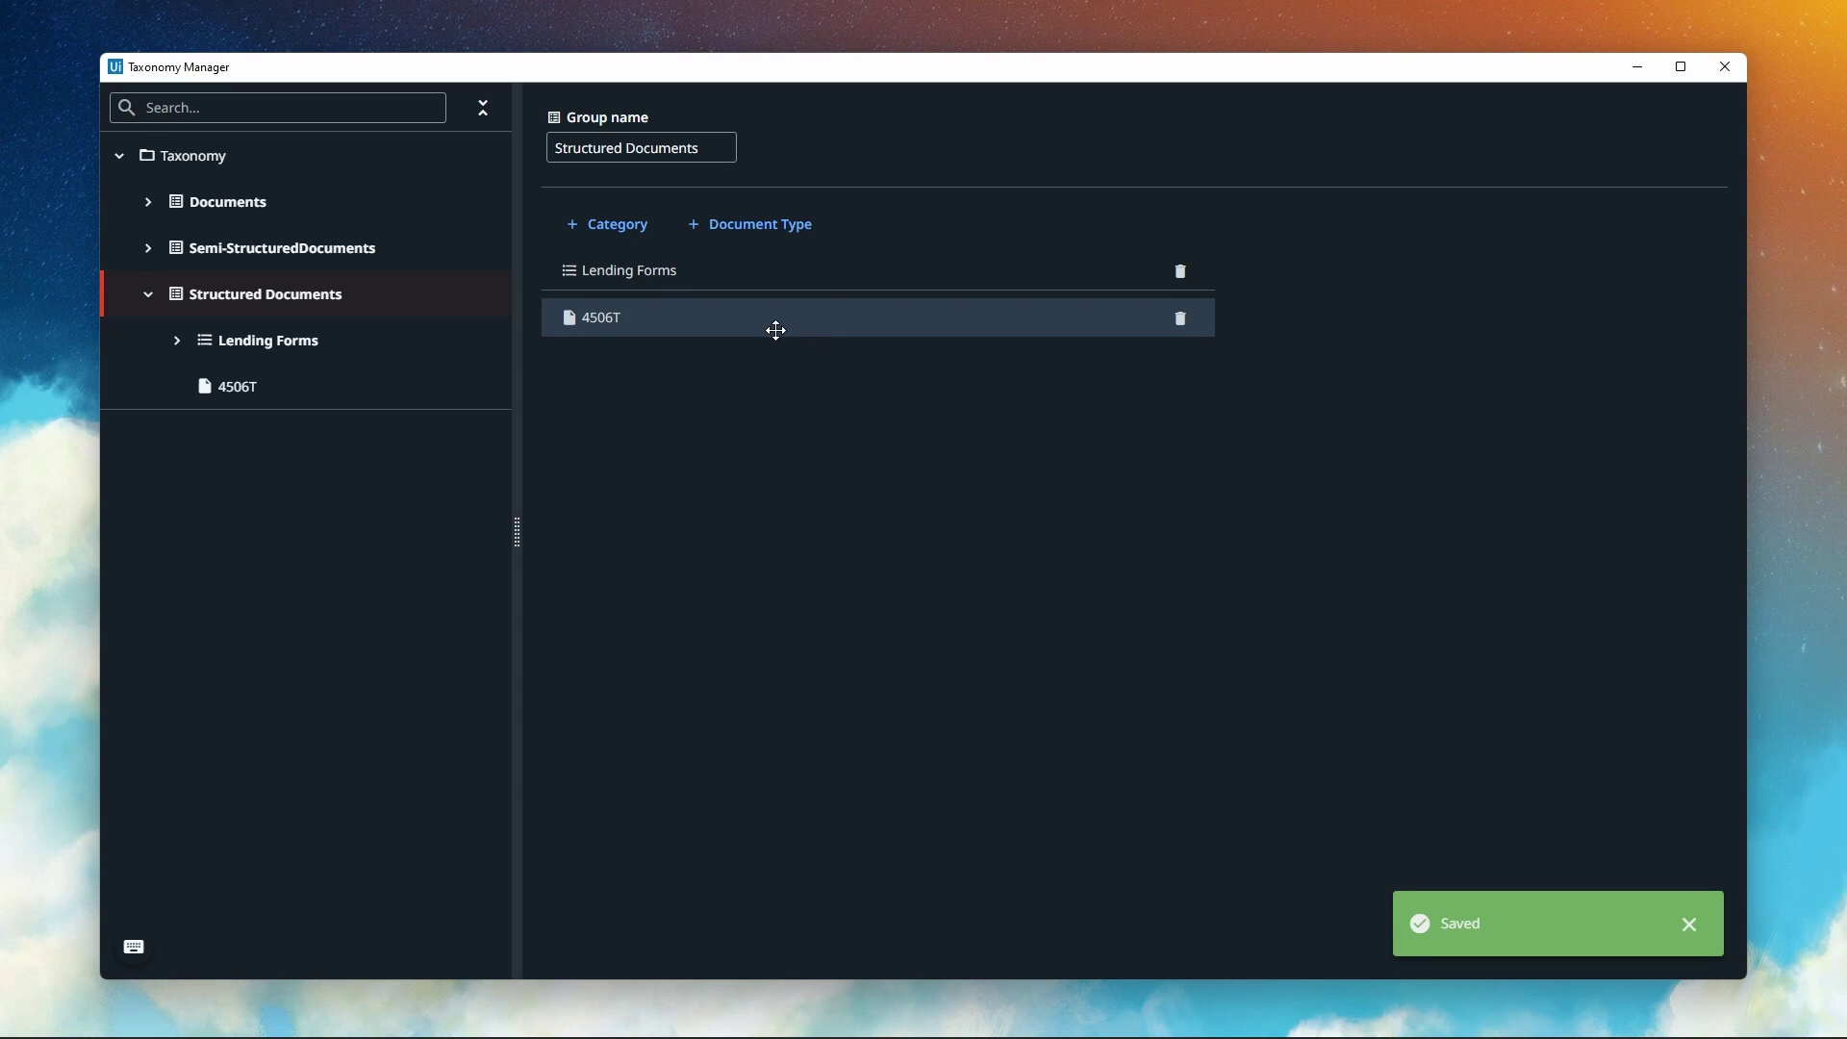
# Add a field called Name with field type Name to the 4506T document type.
pyautogui.click(611, 333)
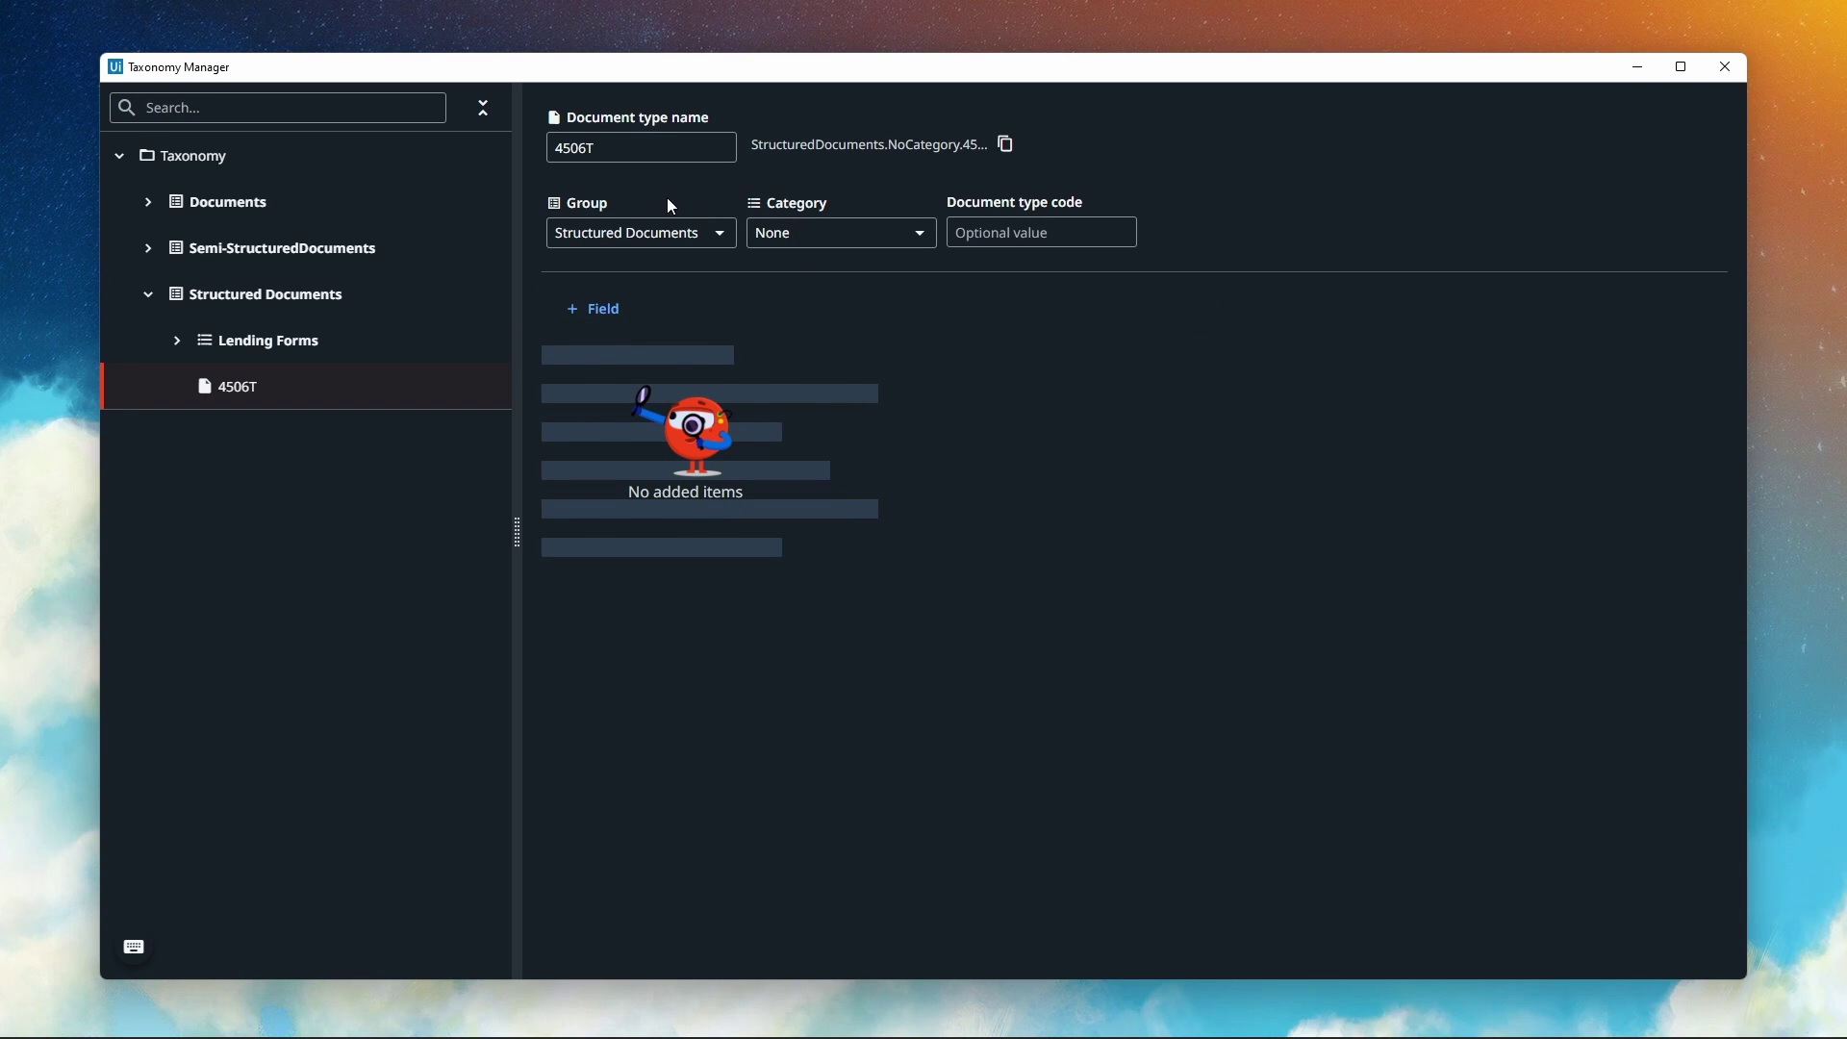
pyautogui.click(604, 316)
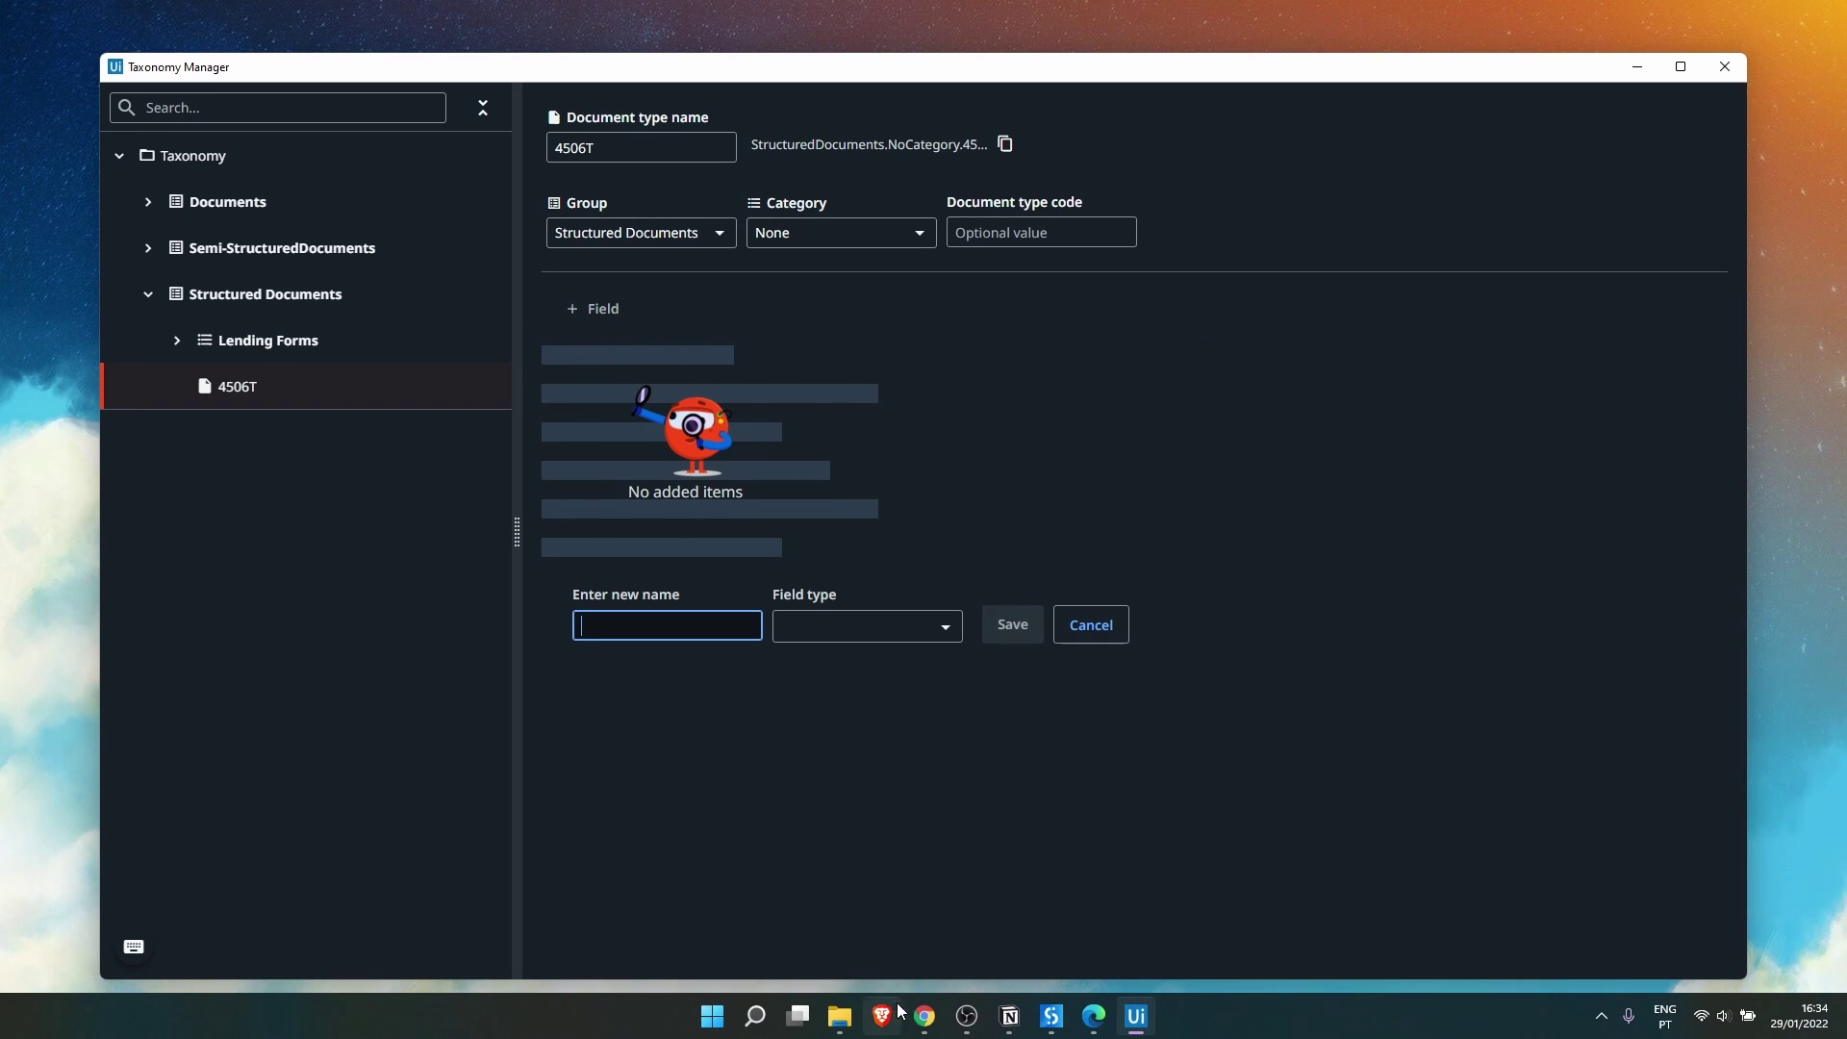
pyautogui.click(895, 1014)
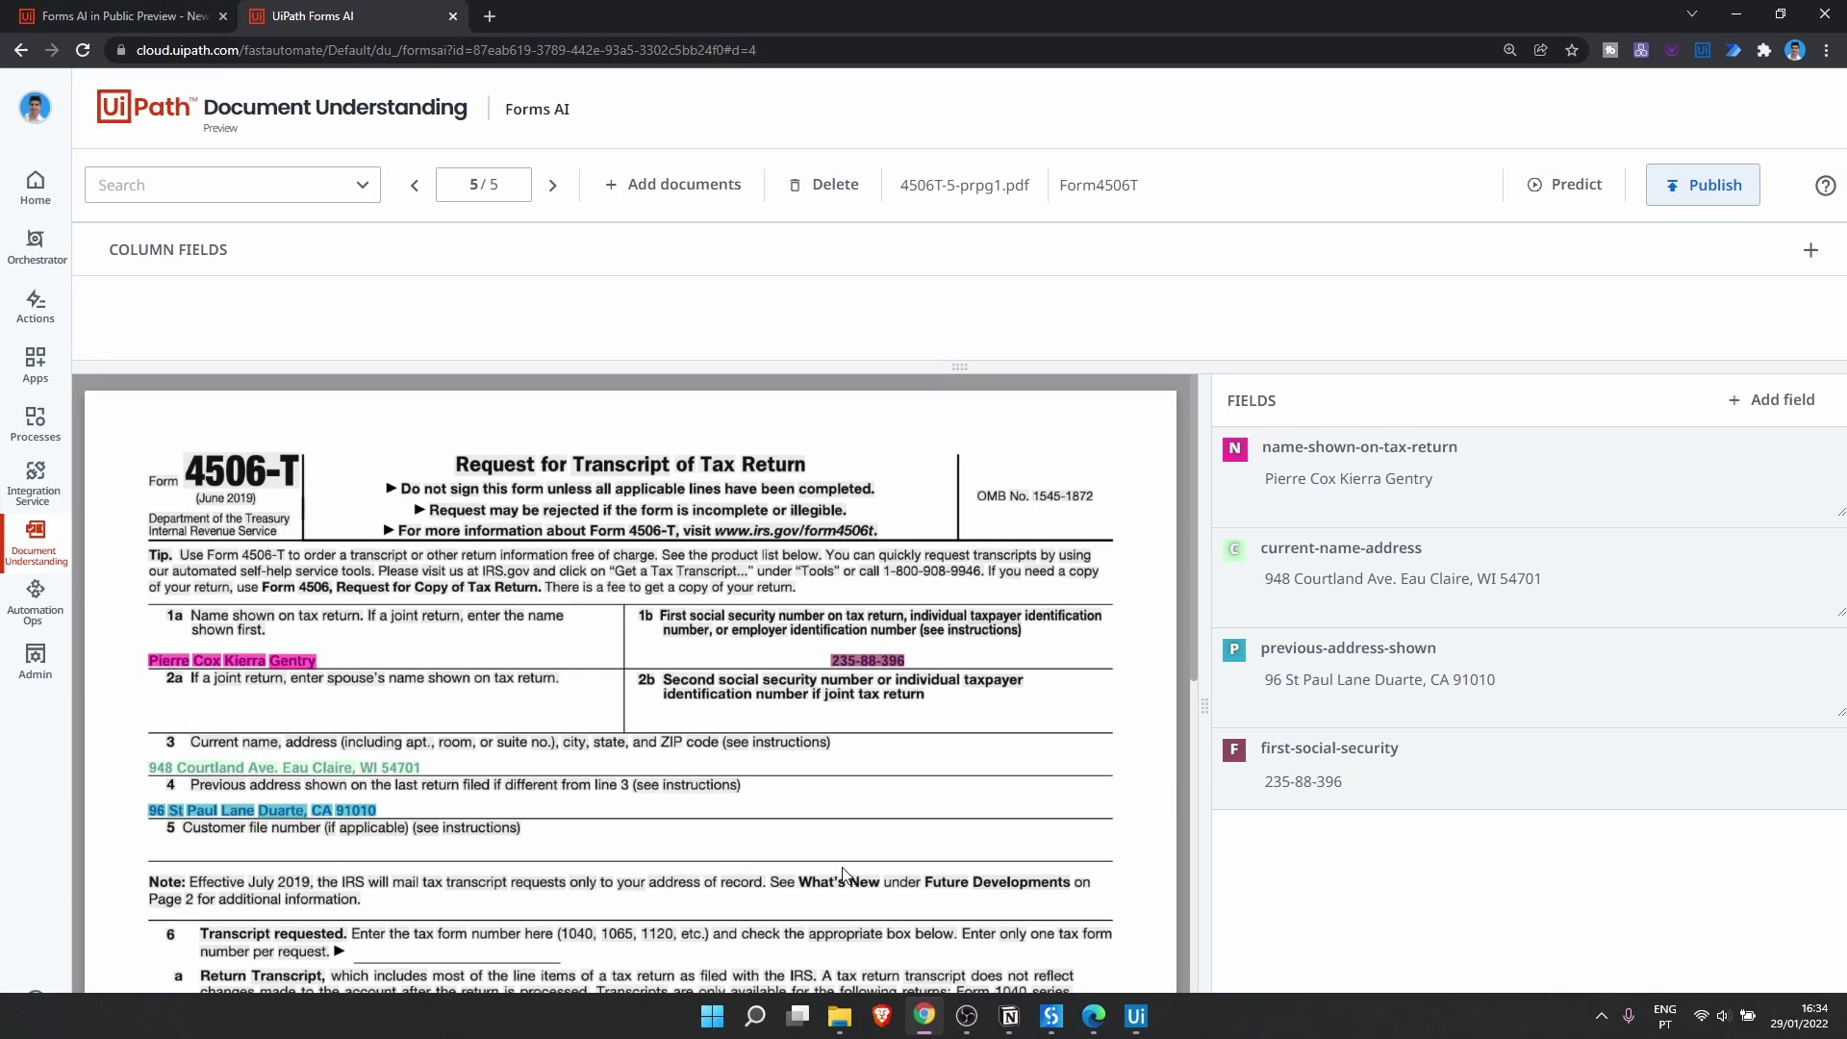
pyautogui.click(1740, 13)
pyautogui.write('nAME')
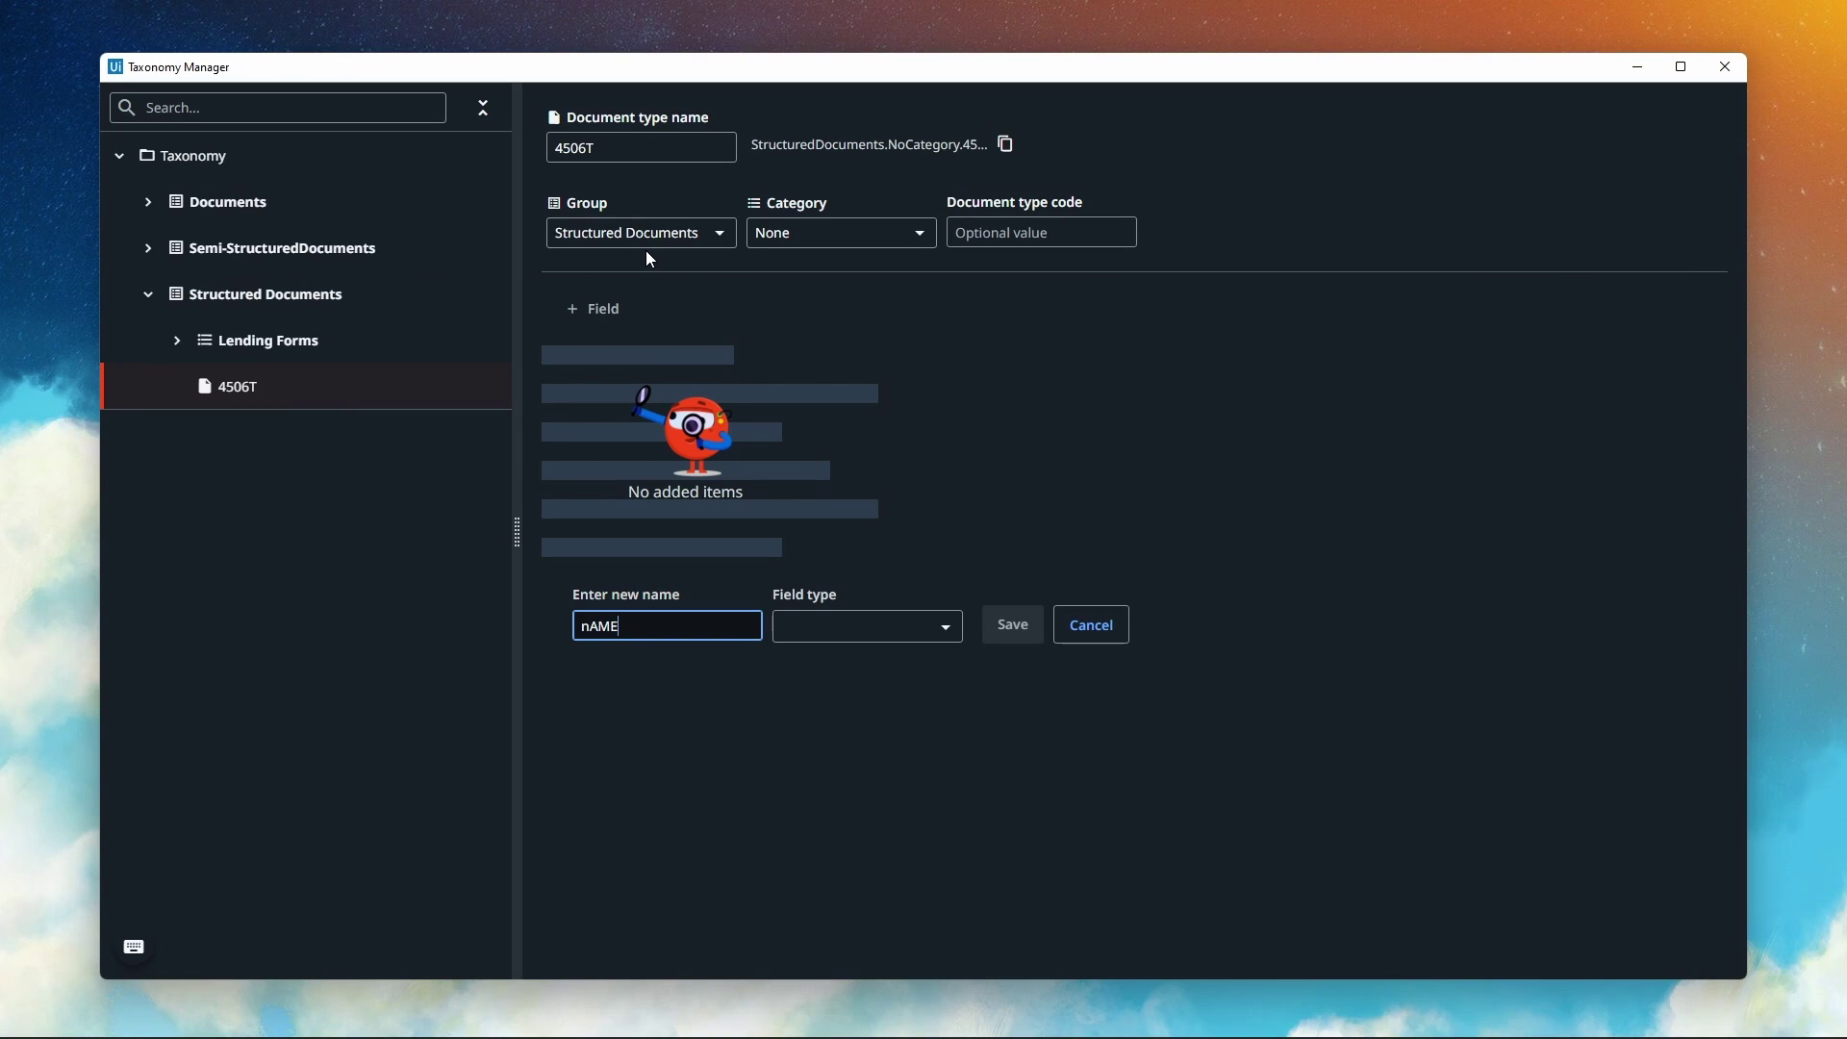
pyautogui.press('BackSpace')
pyautogui.press('BackSpace')
pyautogui.write('Name')
pyautogui.click(829, 626)
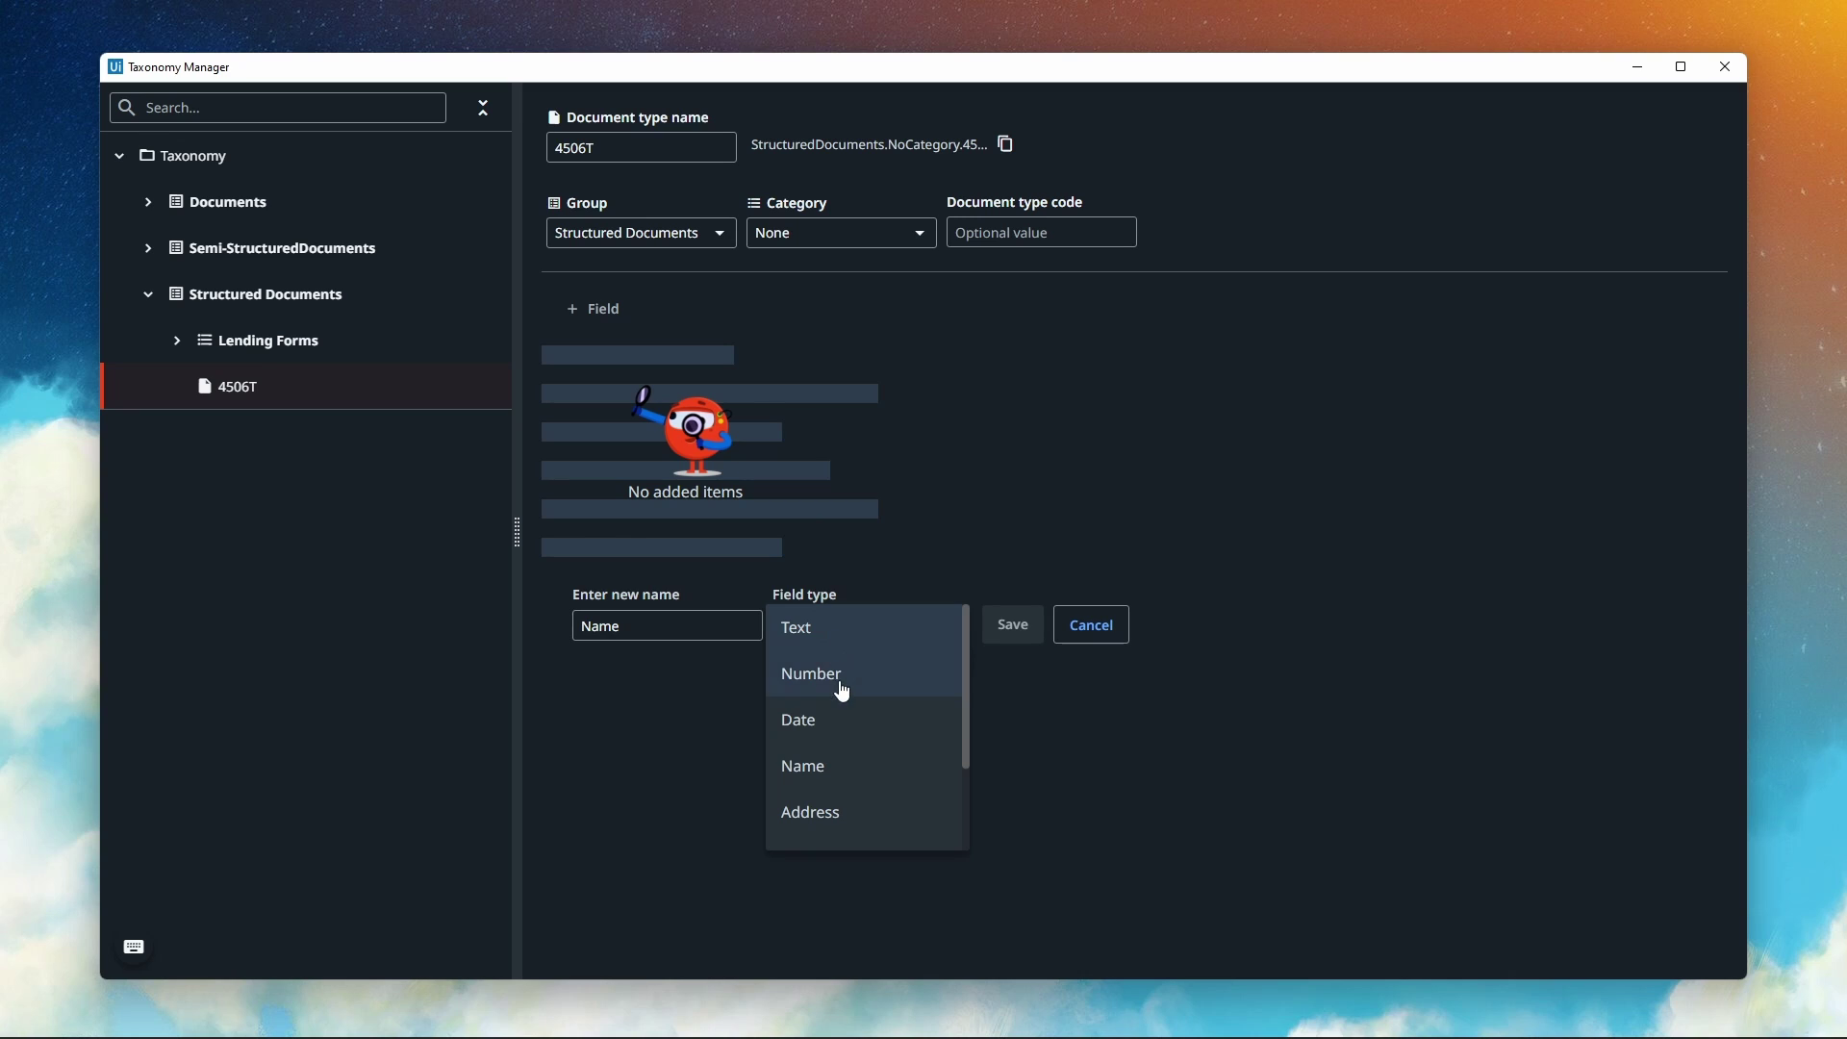
pyautogui.click(846, 775)
pyautogui.click(1013, 624)
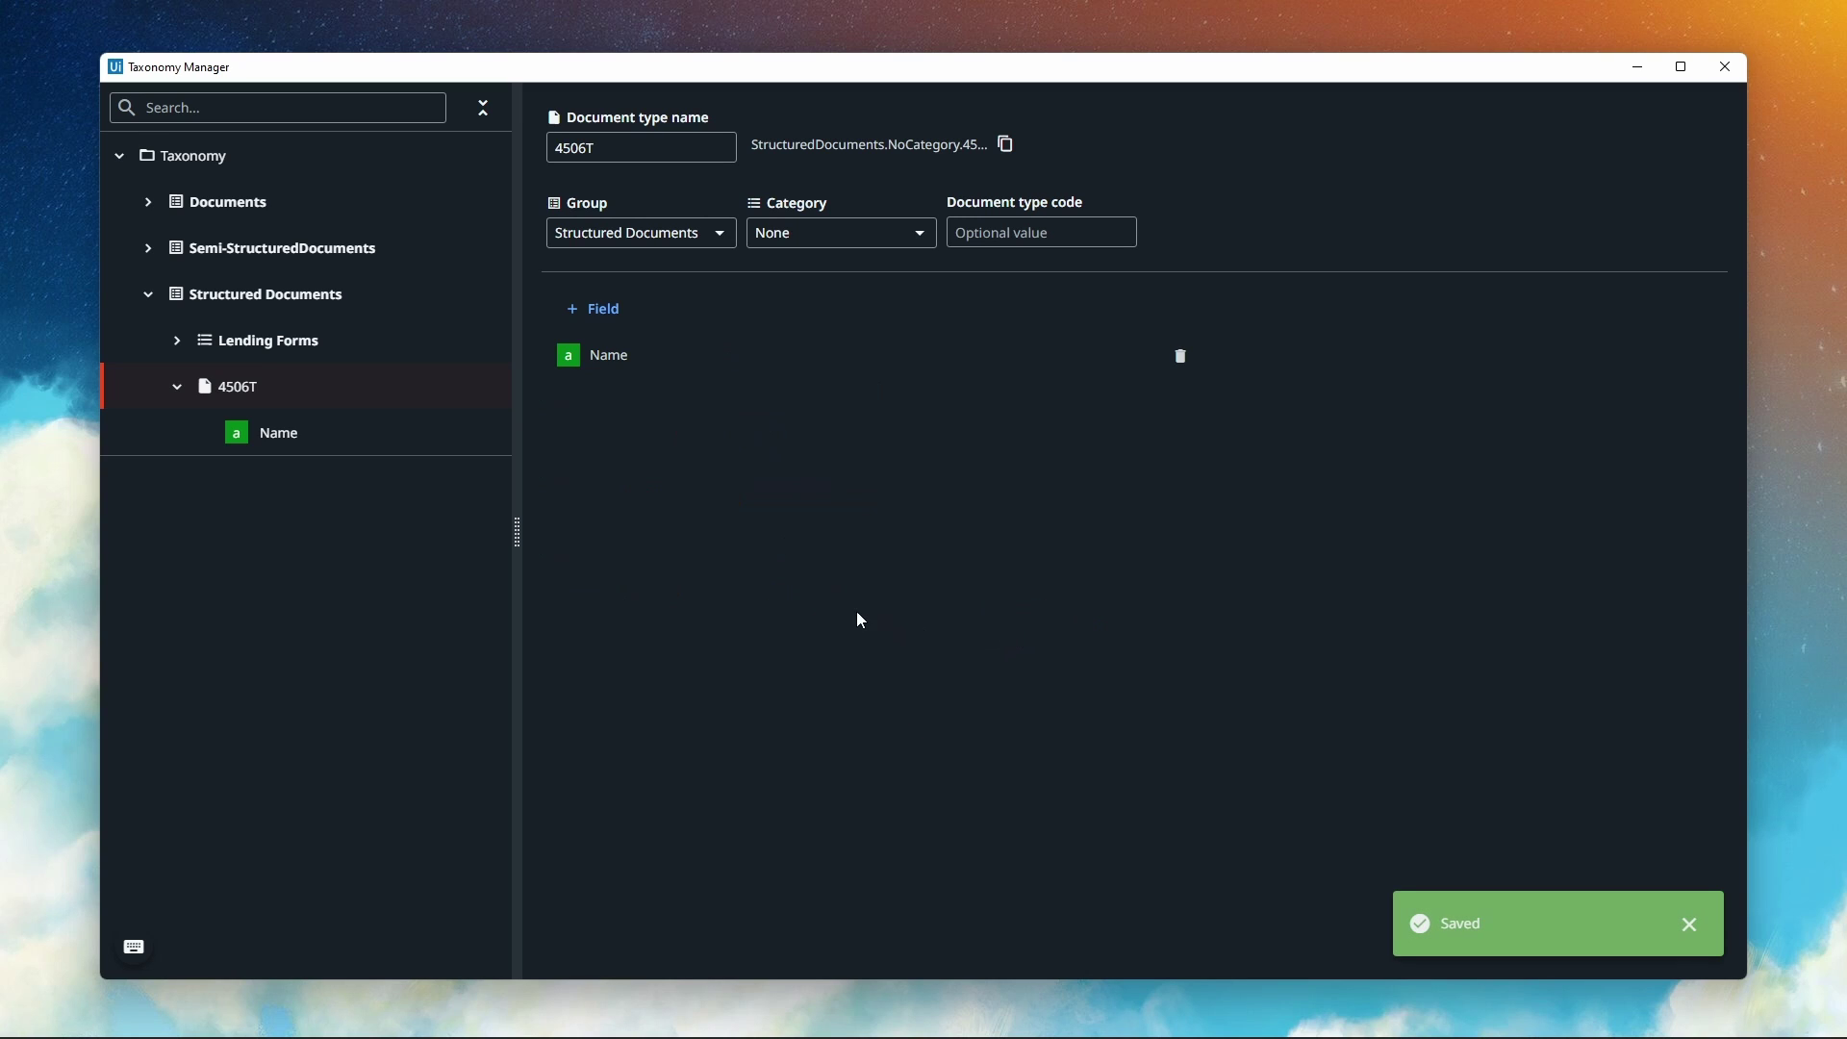
# Add a Current Address field with field type Address to the 4506T document type.
pyautogui.click(907, 1018)
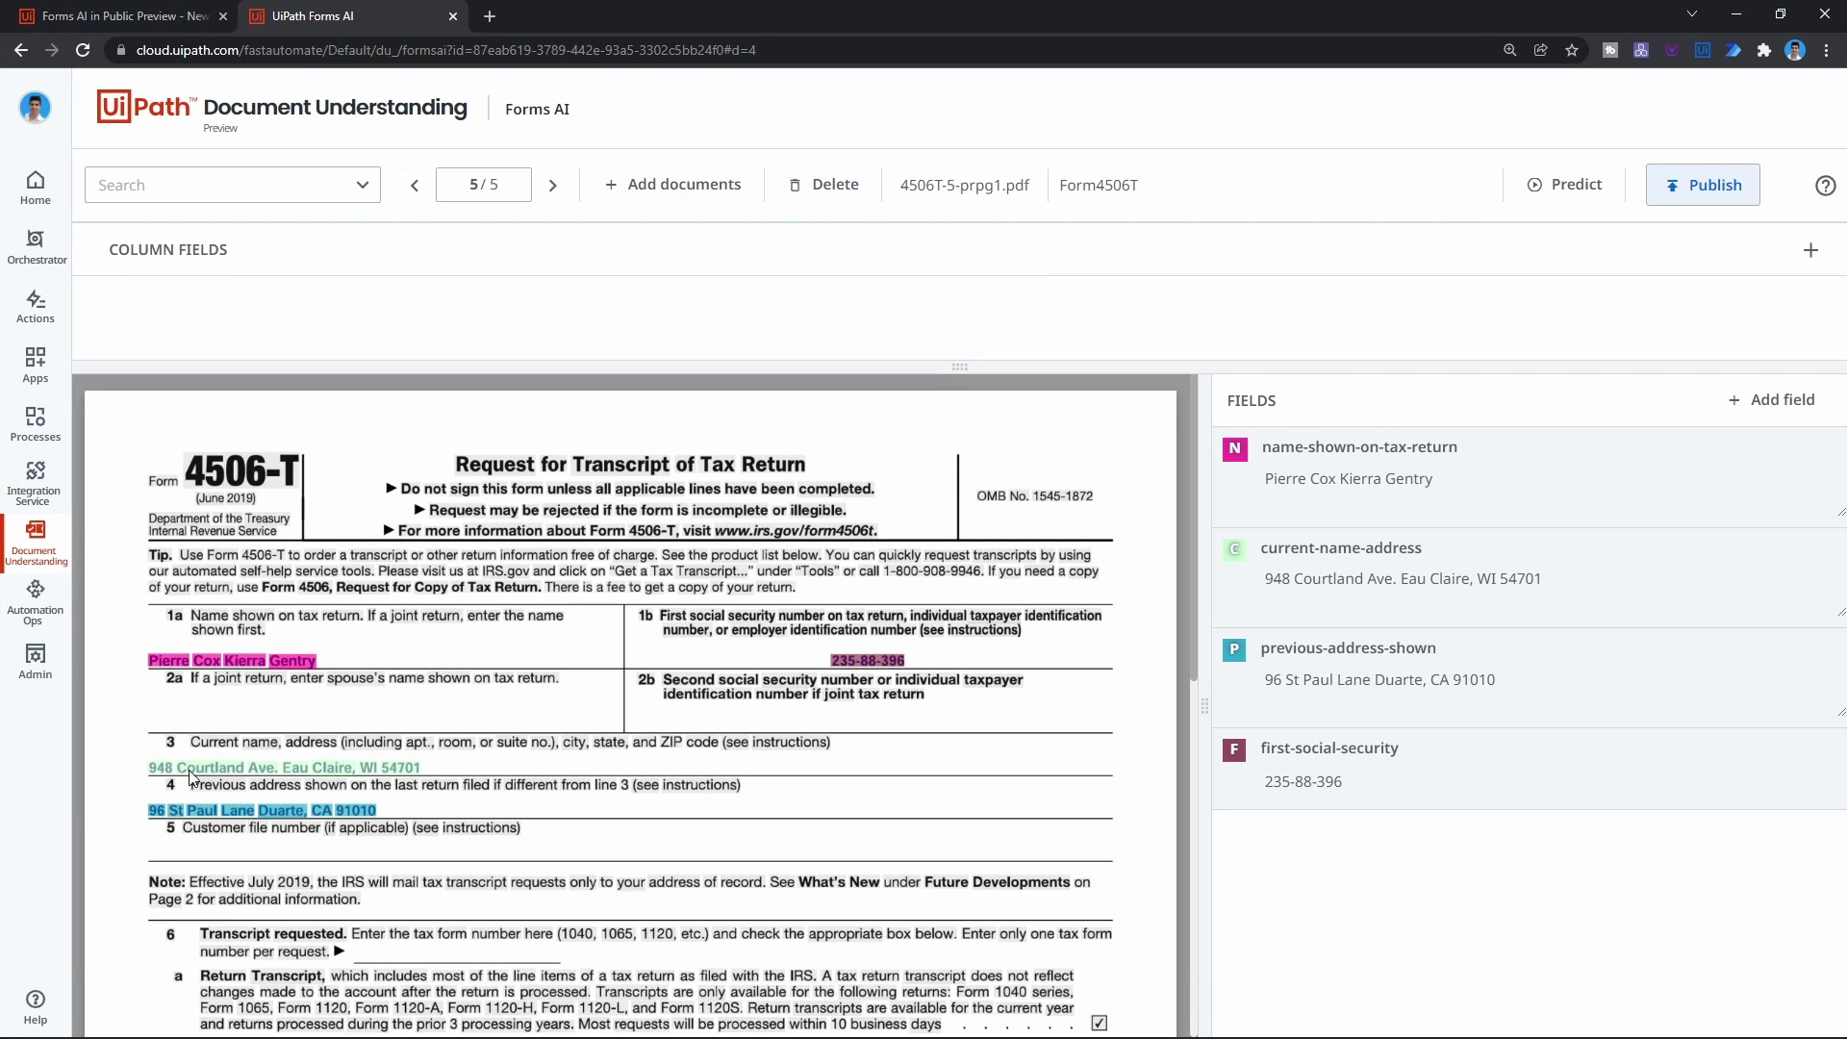
pyautogui.hotkey('alt', 'Tab')
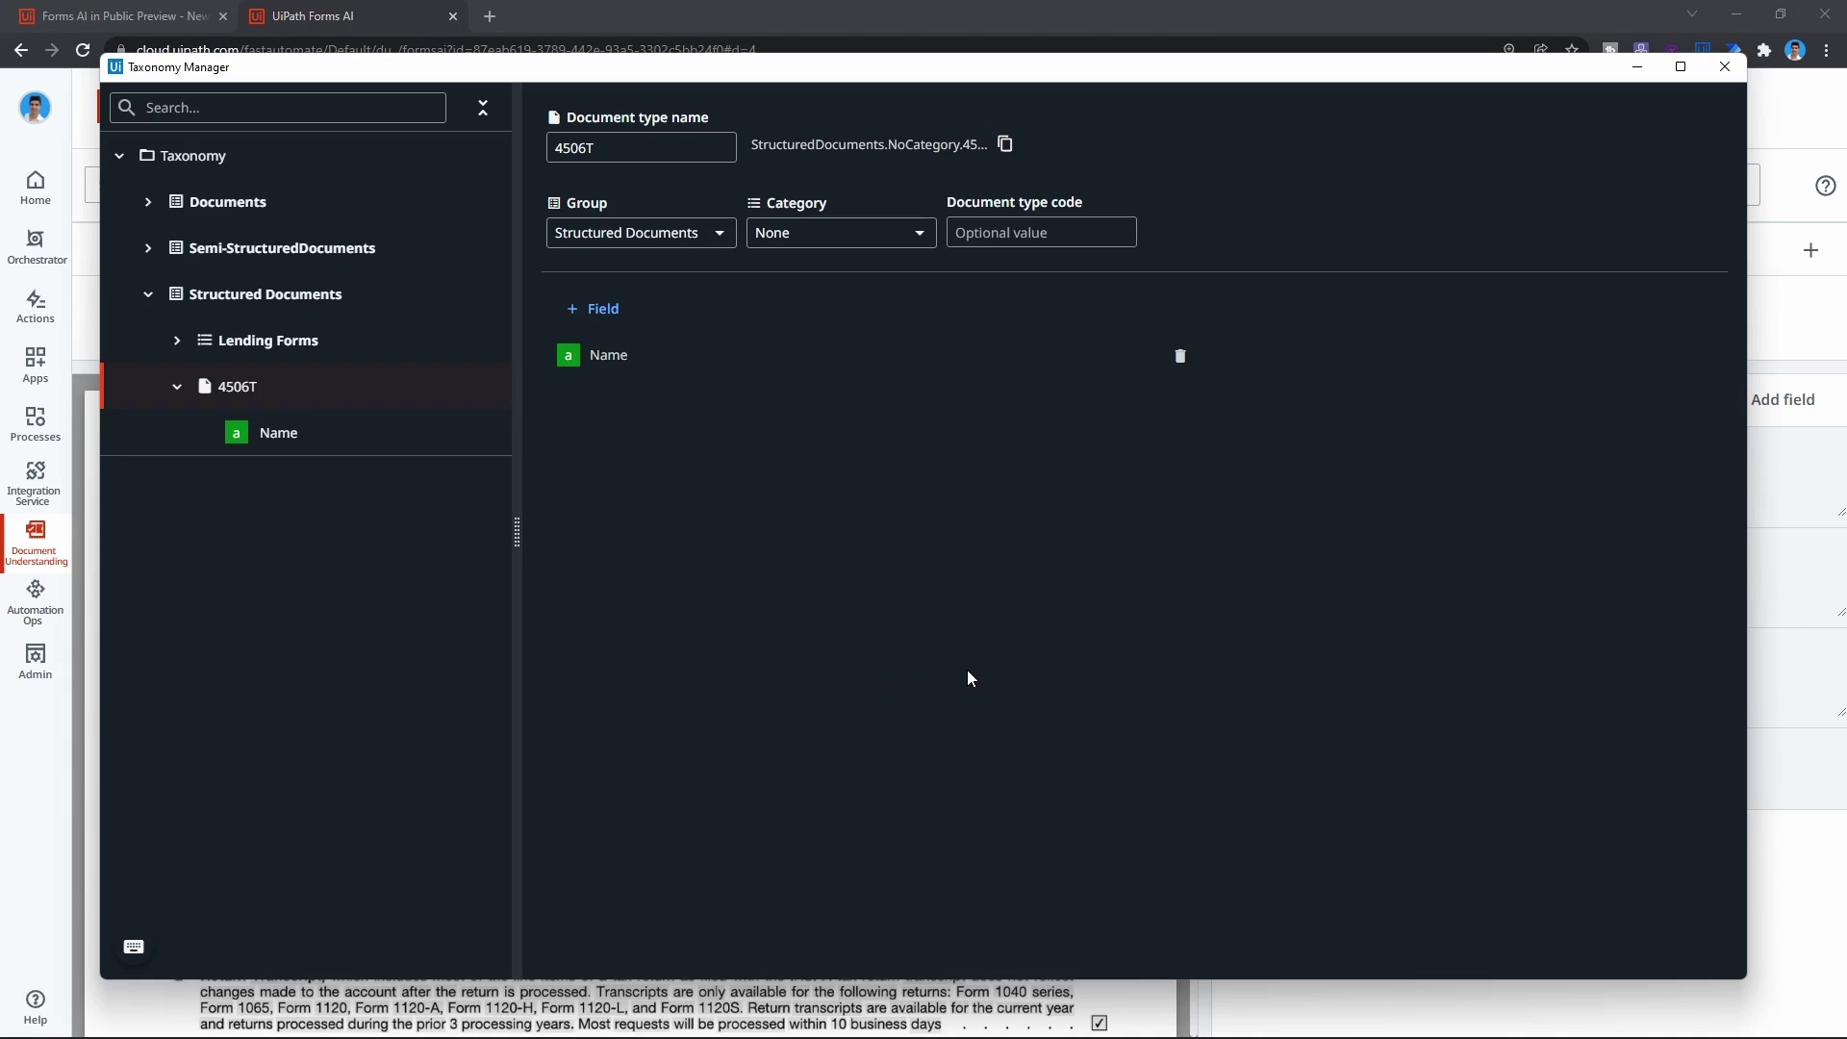
pyautogui.click(601, 309)
pyautogui.write('Curren')
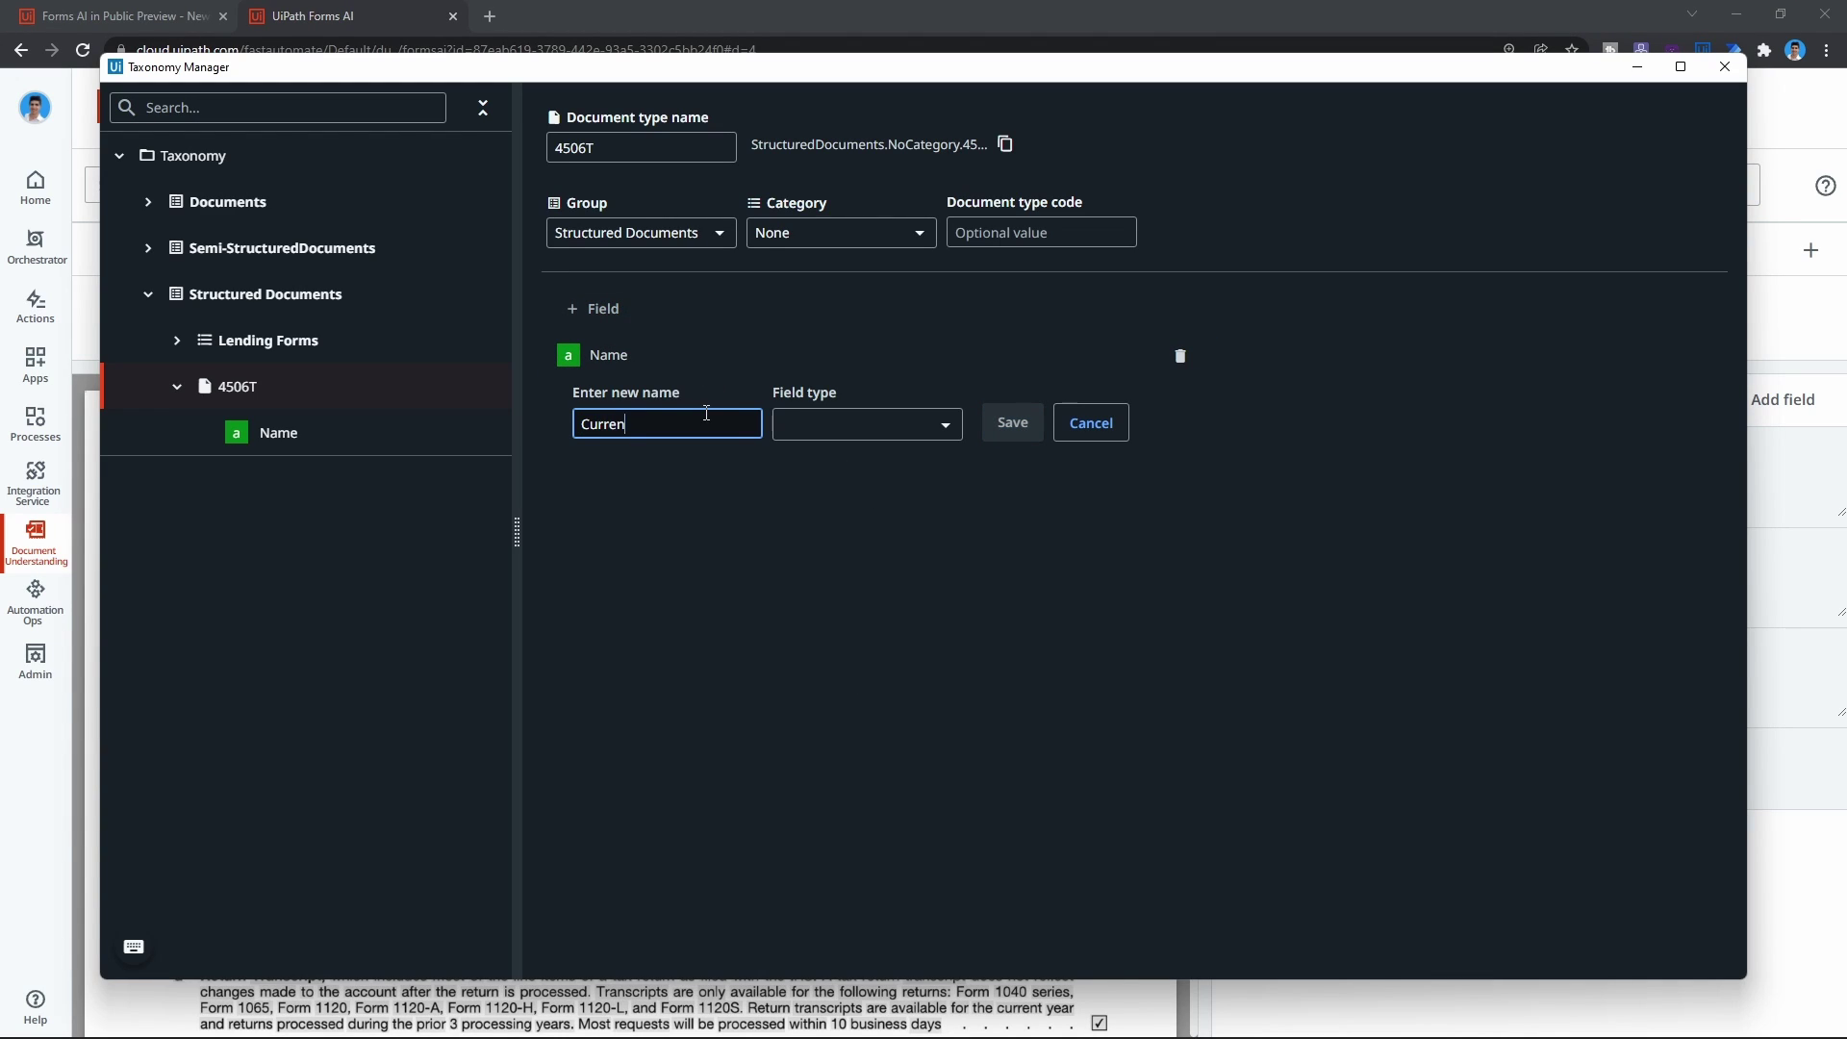
pyautogui.write('t Address')
pyautogui.click(829, 424)
pyautogui.click(829, 610)
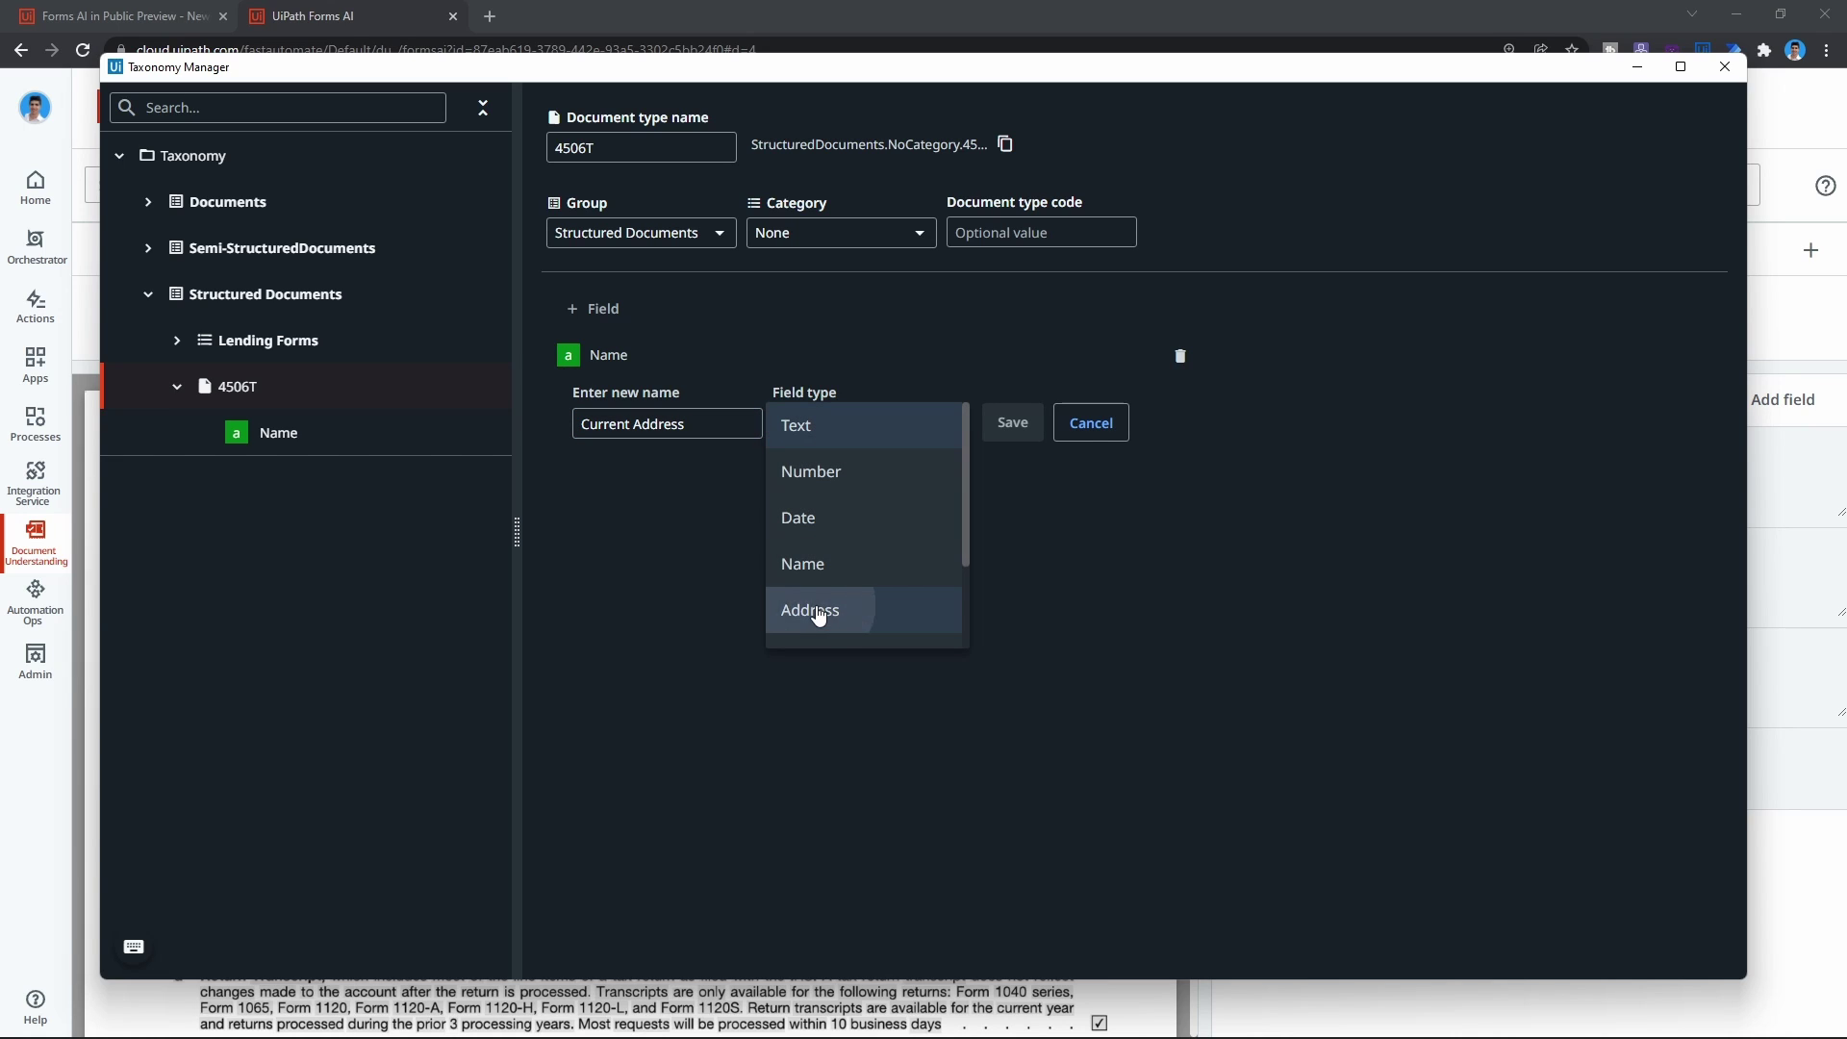
pyautogui.click(1020, 424)
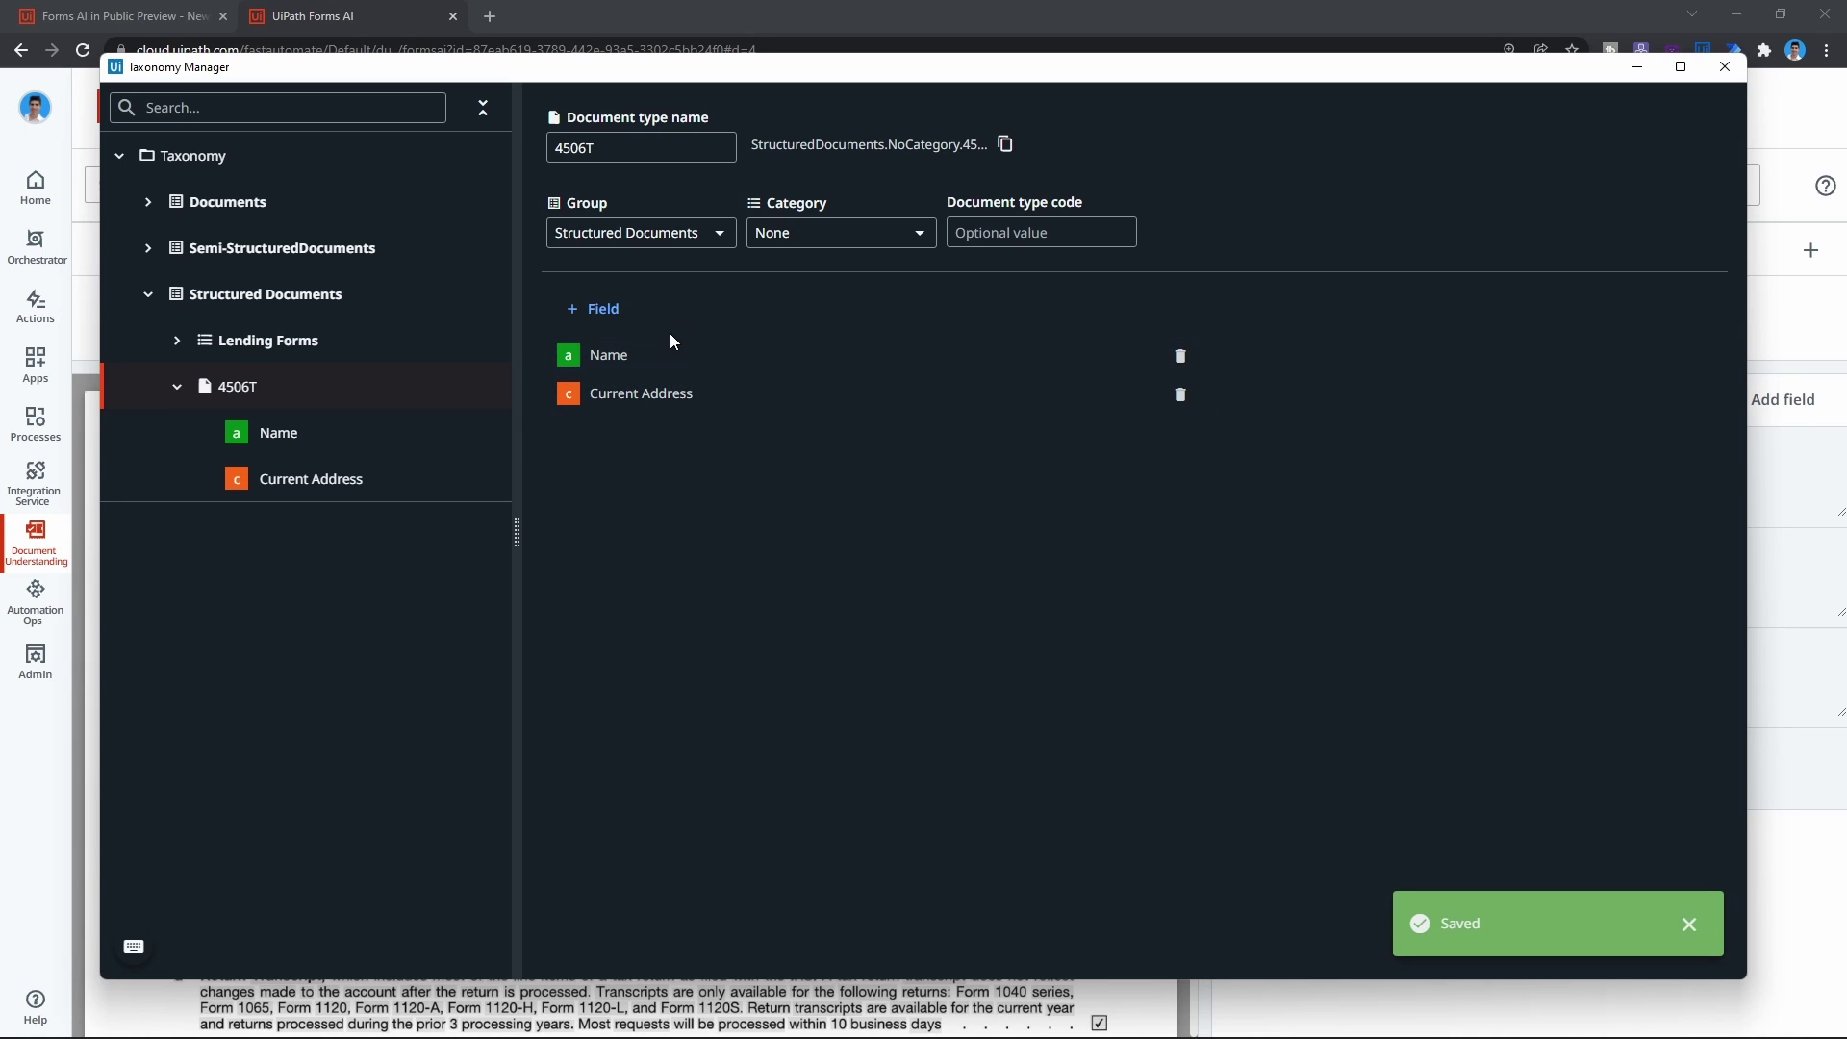
# Add a Previous Address field with field type Address to the 4506T document type.
pyautogui.click(604, 309)
pyautogui.write('P')
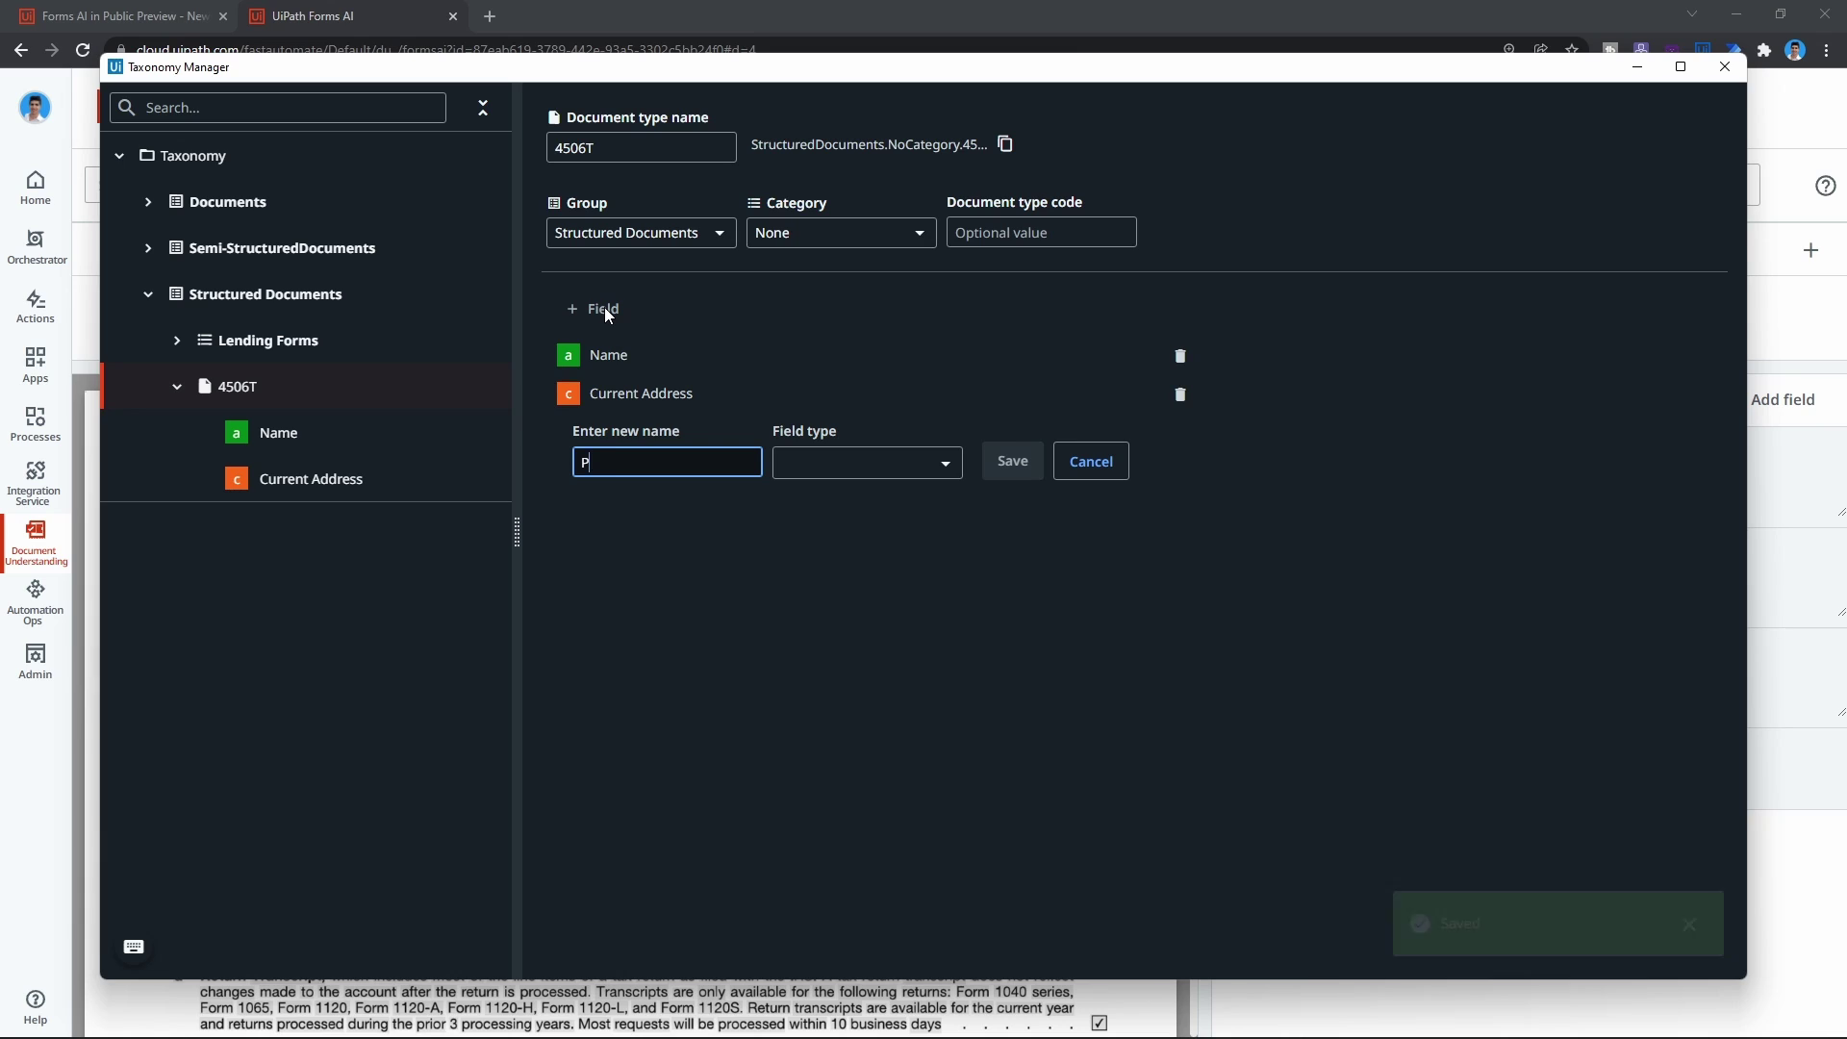
pyautogui.write('revious Address')
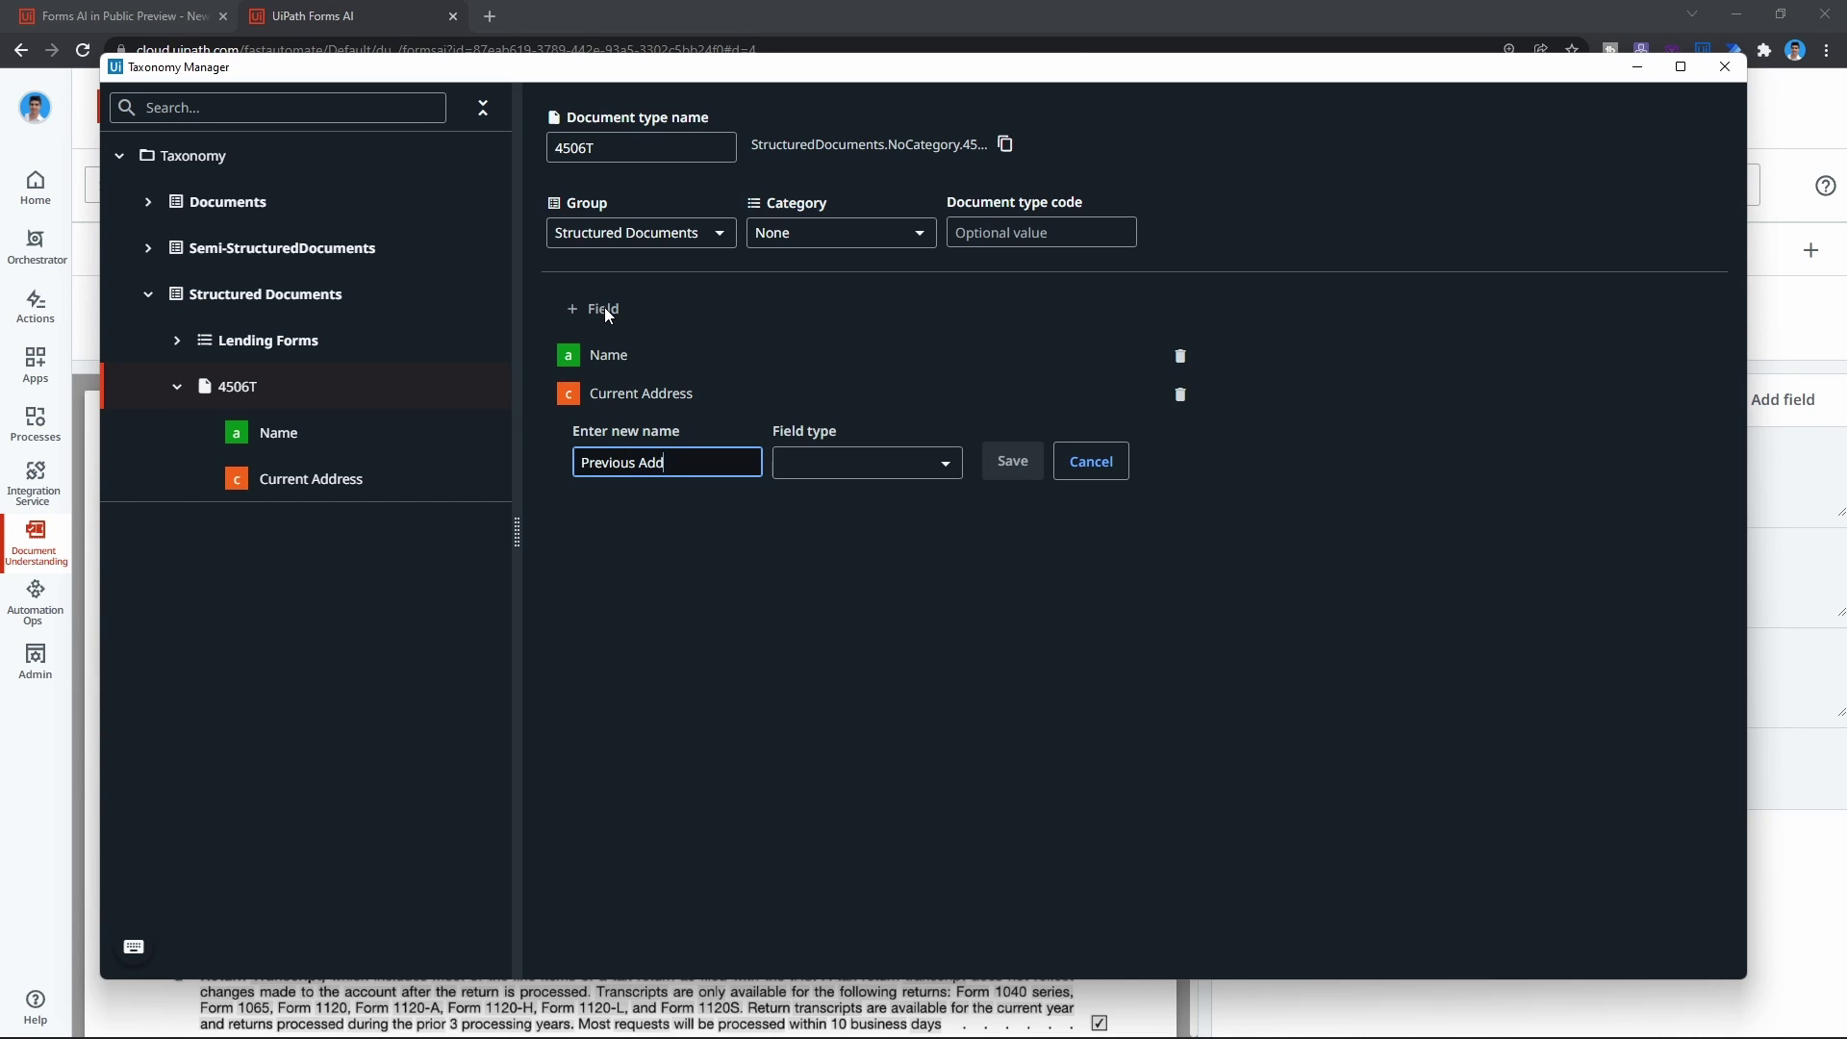
pyautogui.click(883, 464)
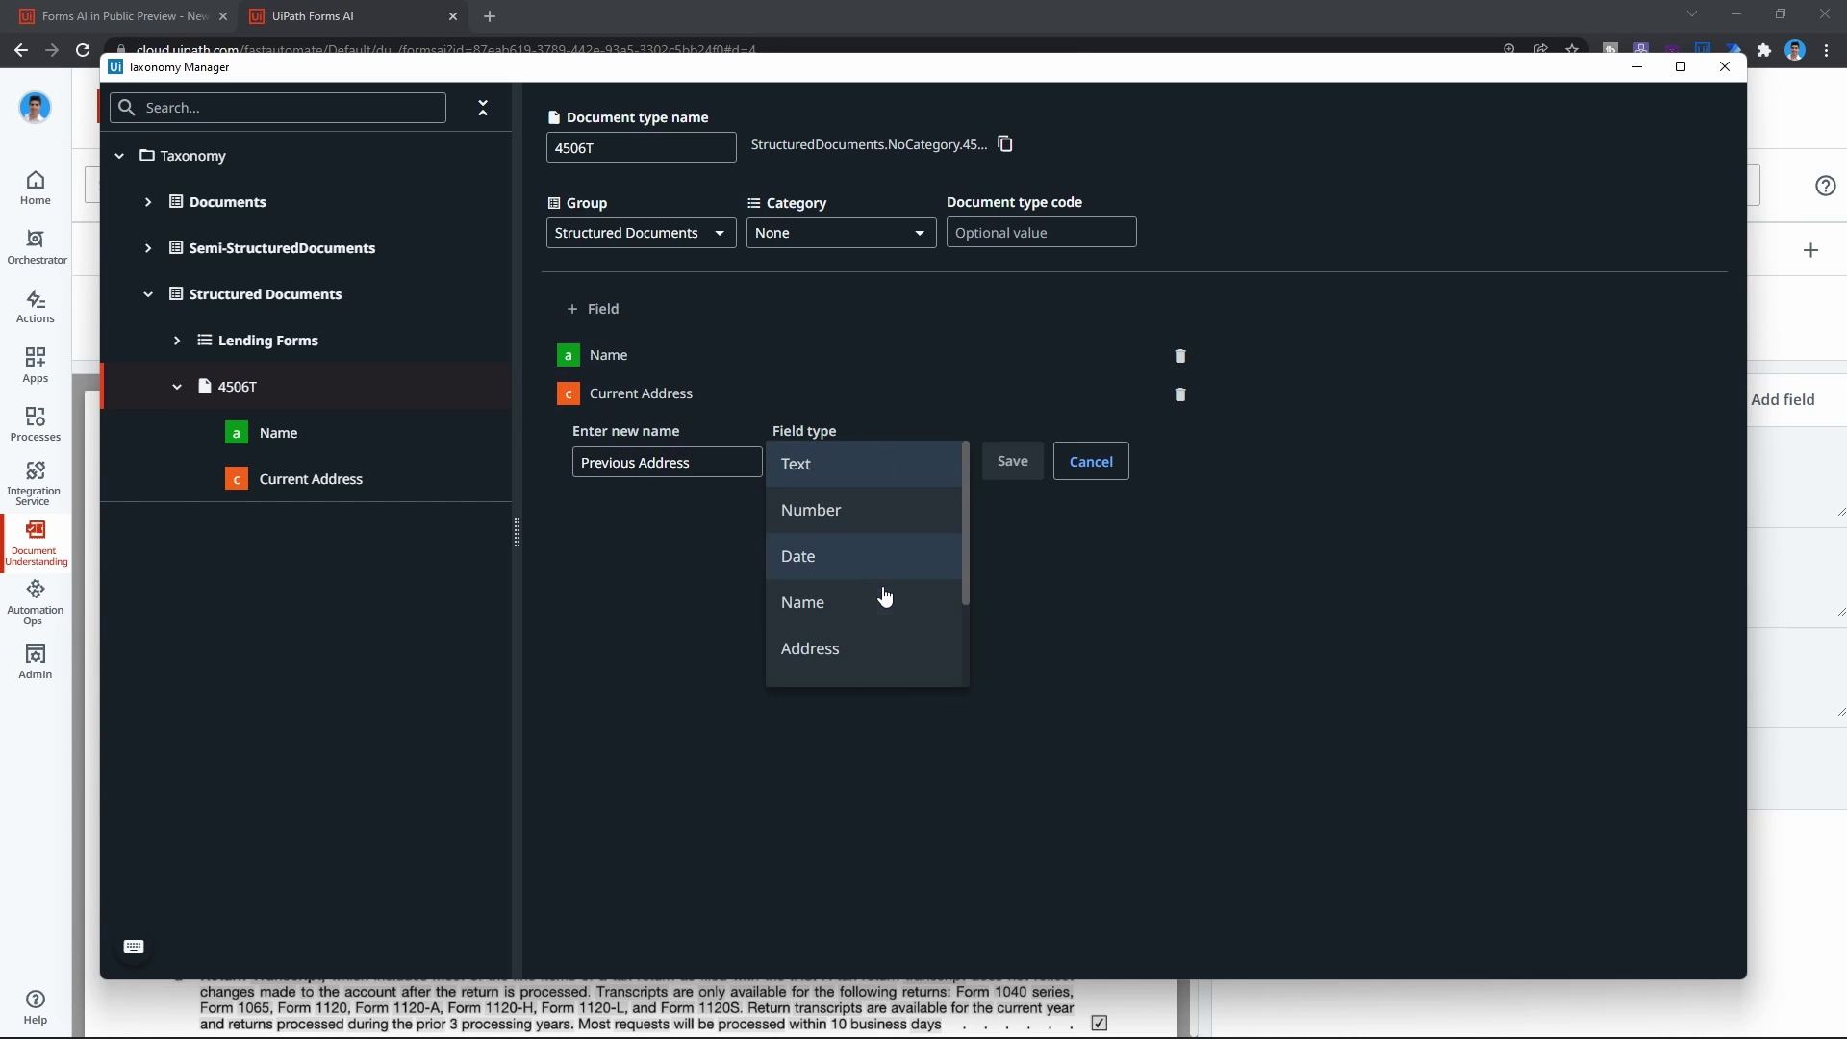
pyautogui.click(879, 649)
pyautogui.click(1012, 462)
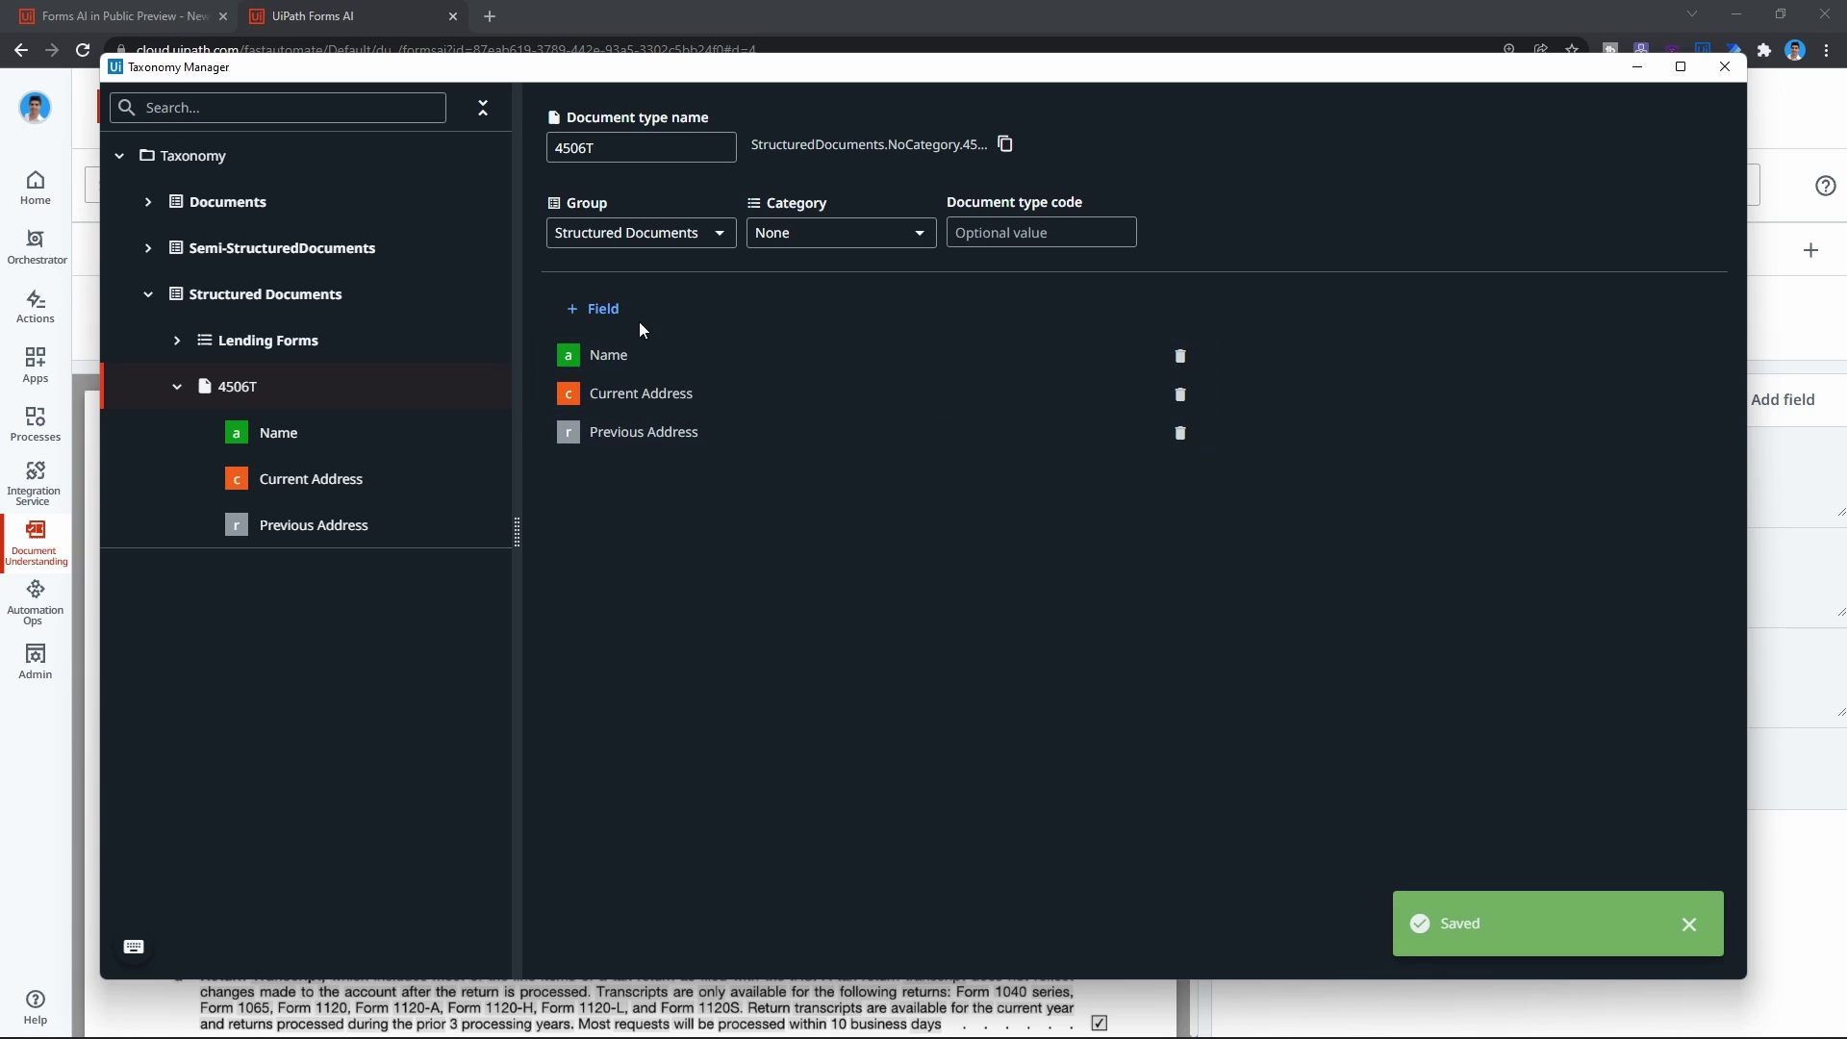
# Add a Social Security Number field with field type Number to the 4506T document type and close the Taxonomy Manager.
pyautogui.click(604, 310)
pyautogui.write('So')
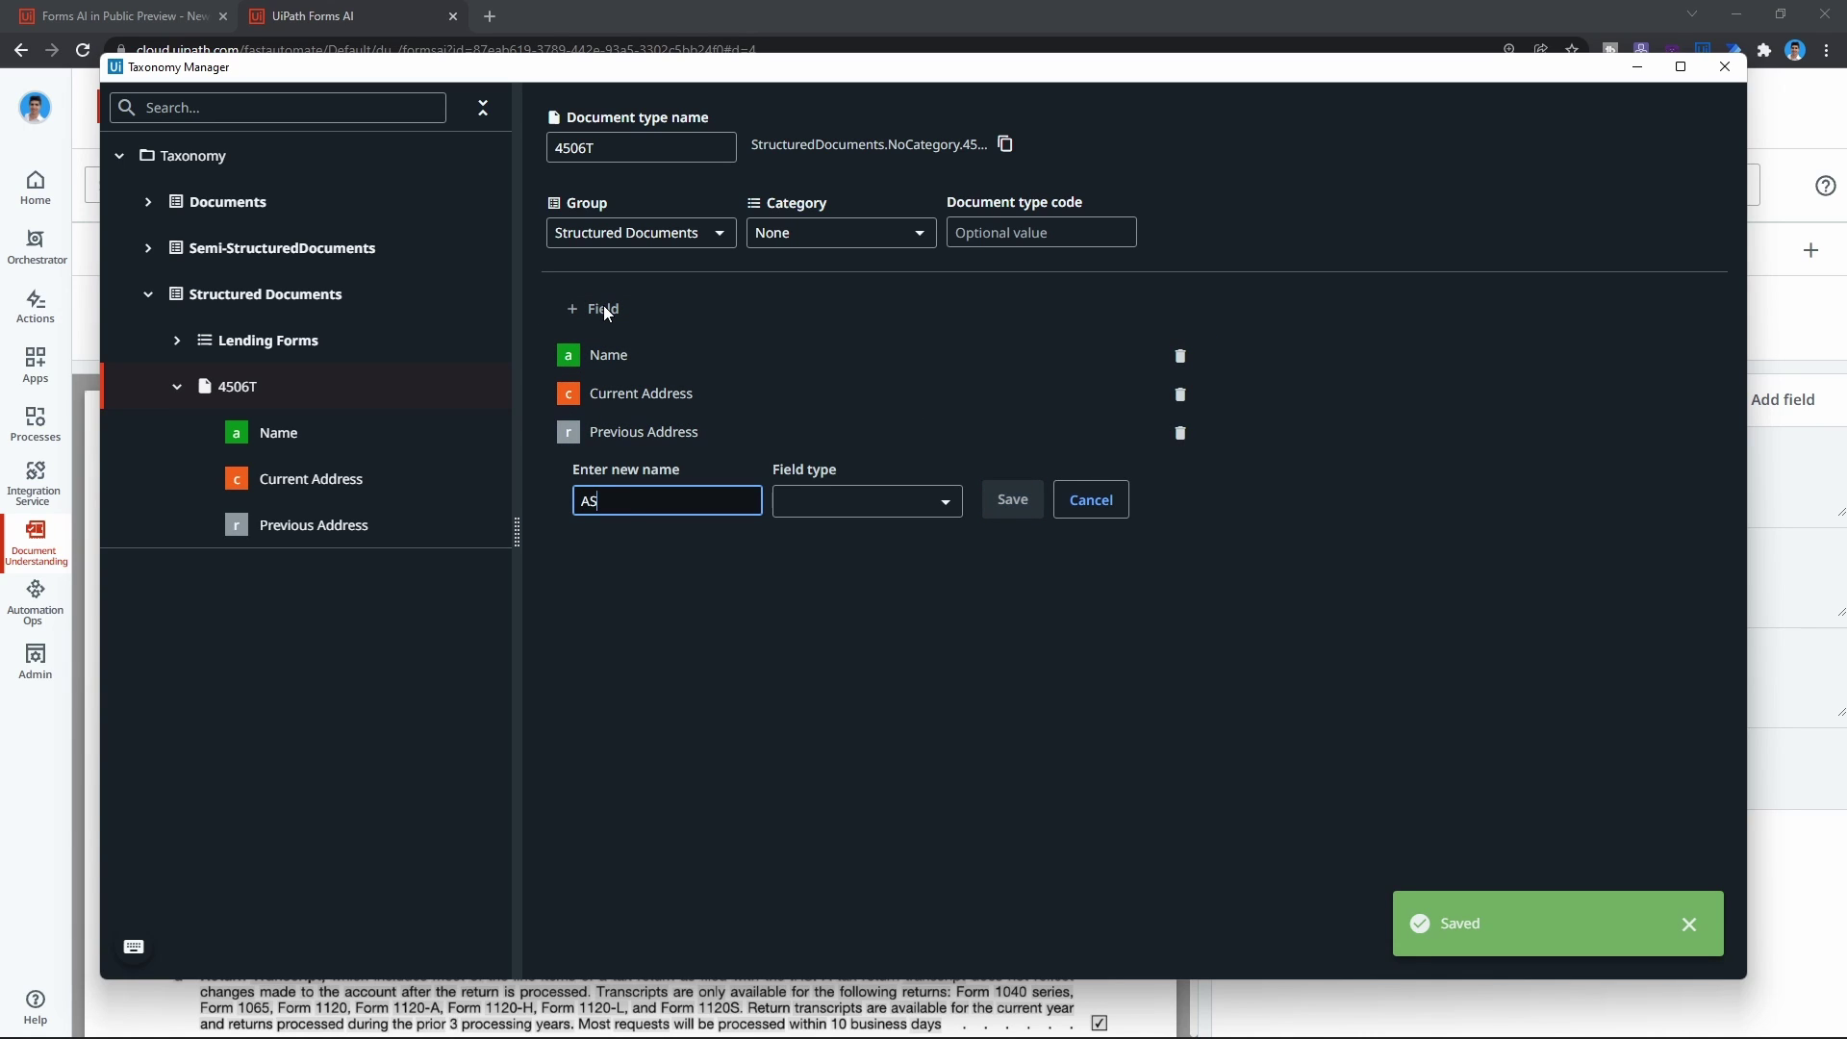
pyautogui.press('BackSpace')
pyautogui.press('BackSpace')
pyautogui.write('Social S')
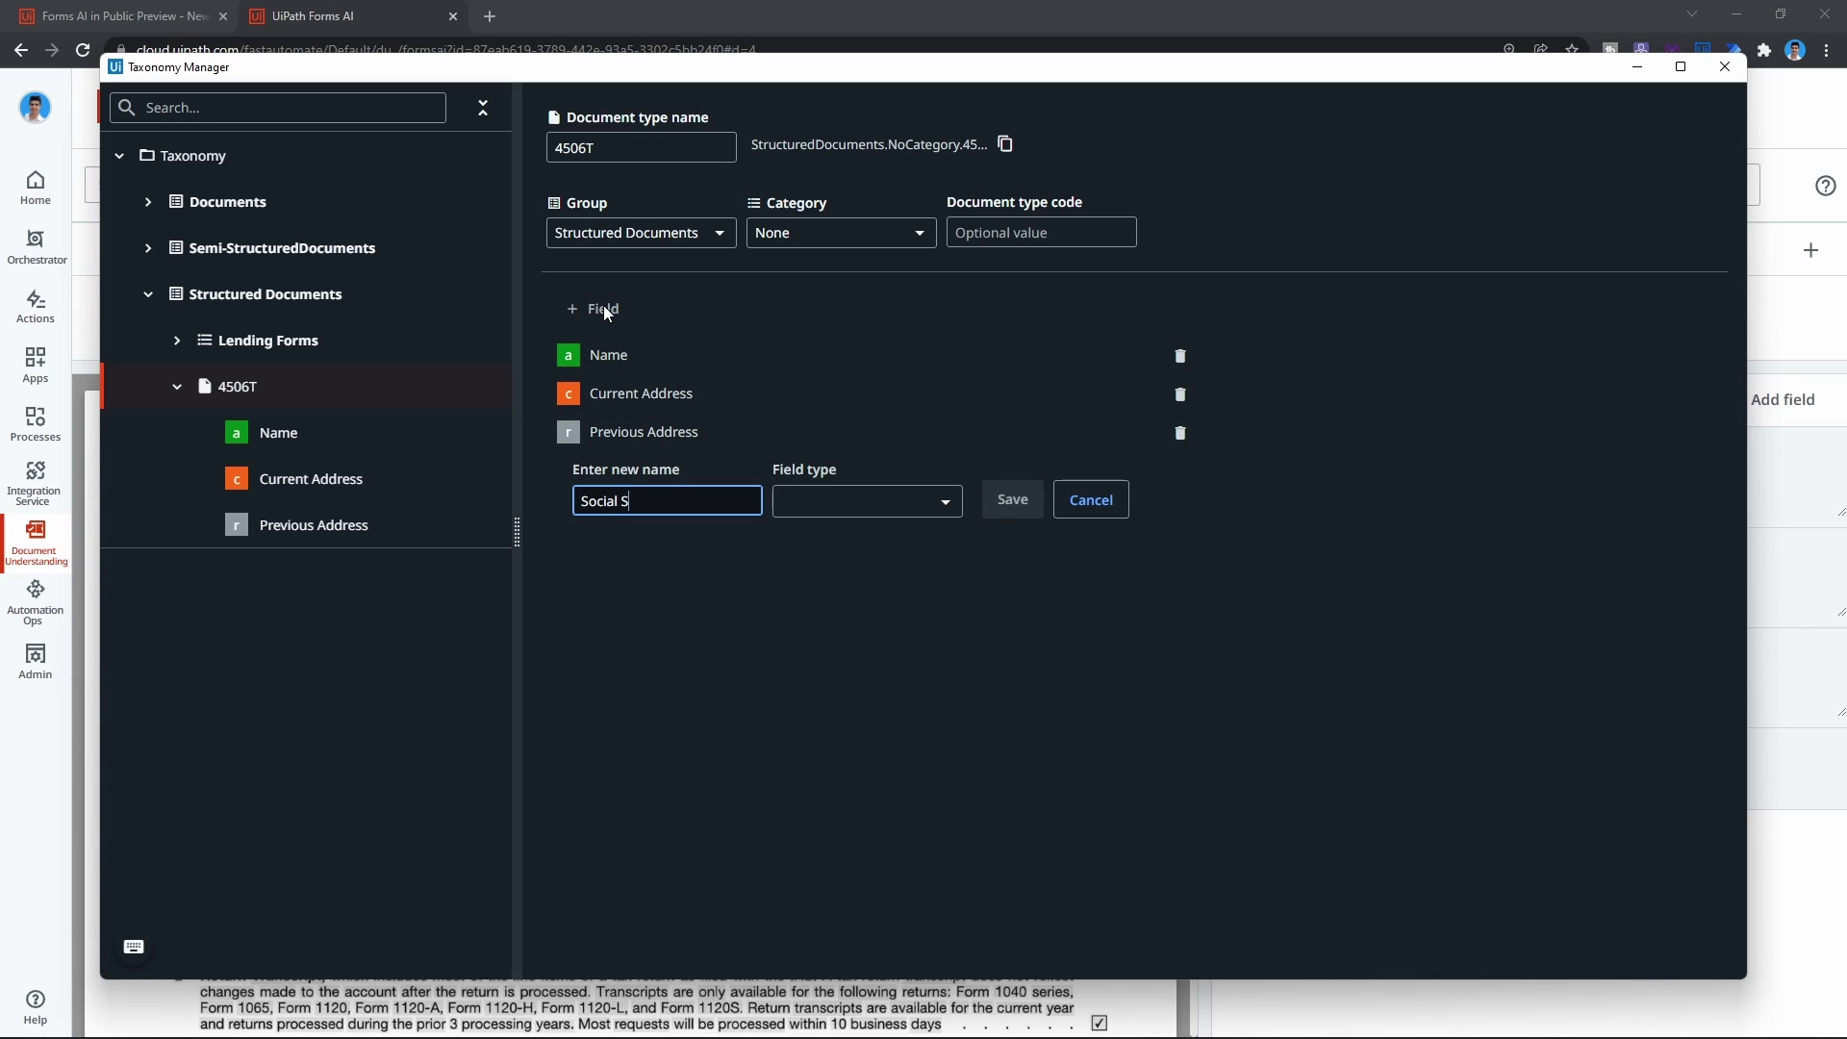
pyautogui.write('ecurity Number')
pyautogui.click(846, 502)
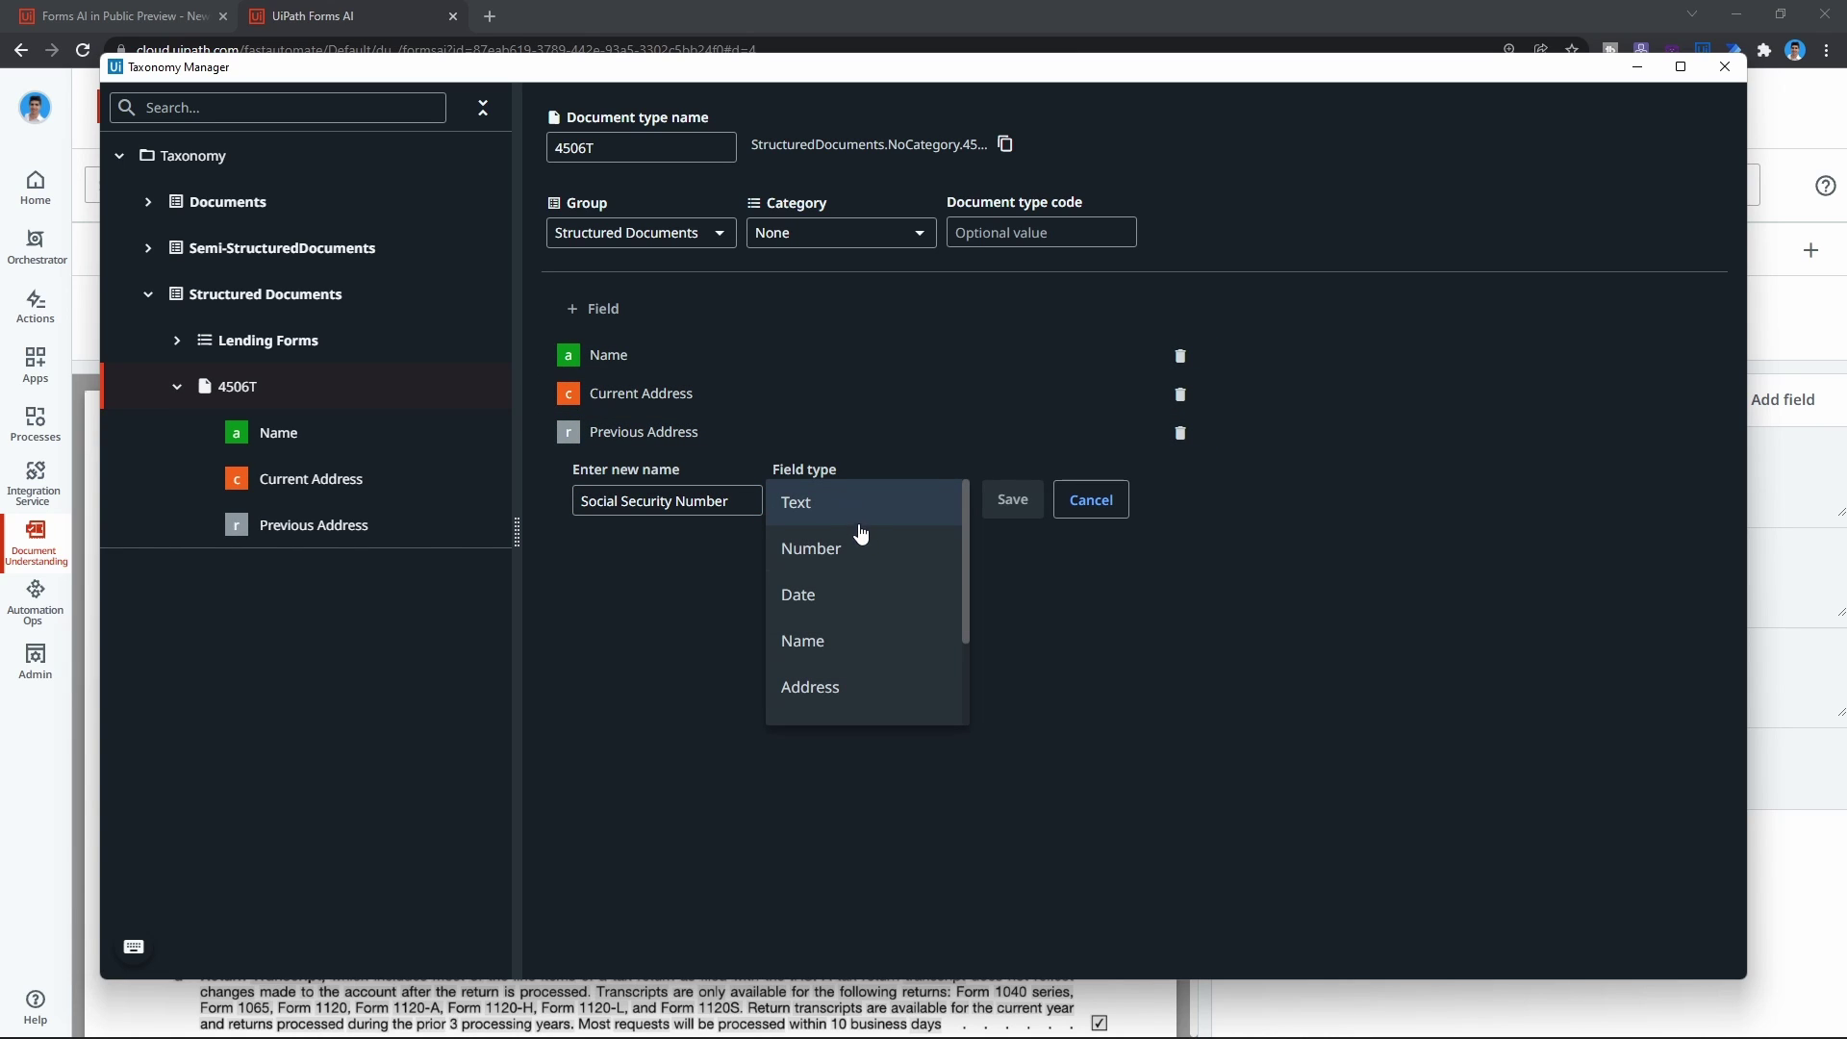
pyautogui.click(854, 547)
pyautogui.click(1025, 501)
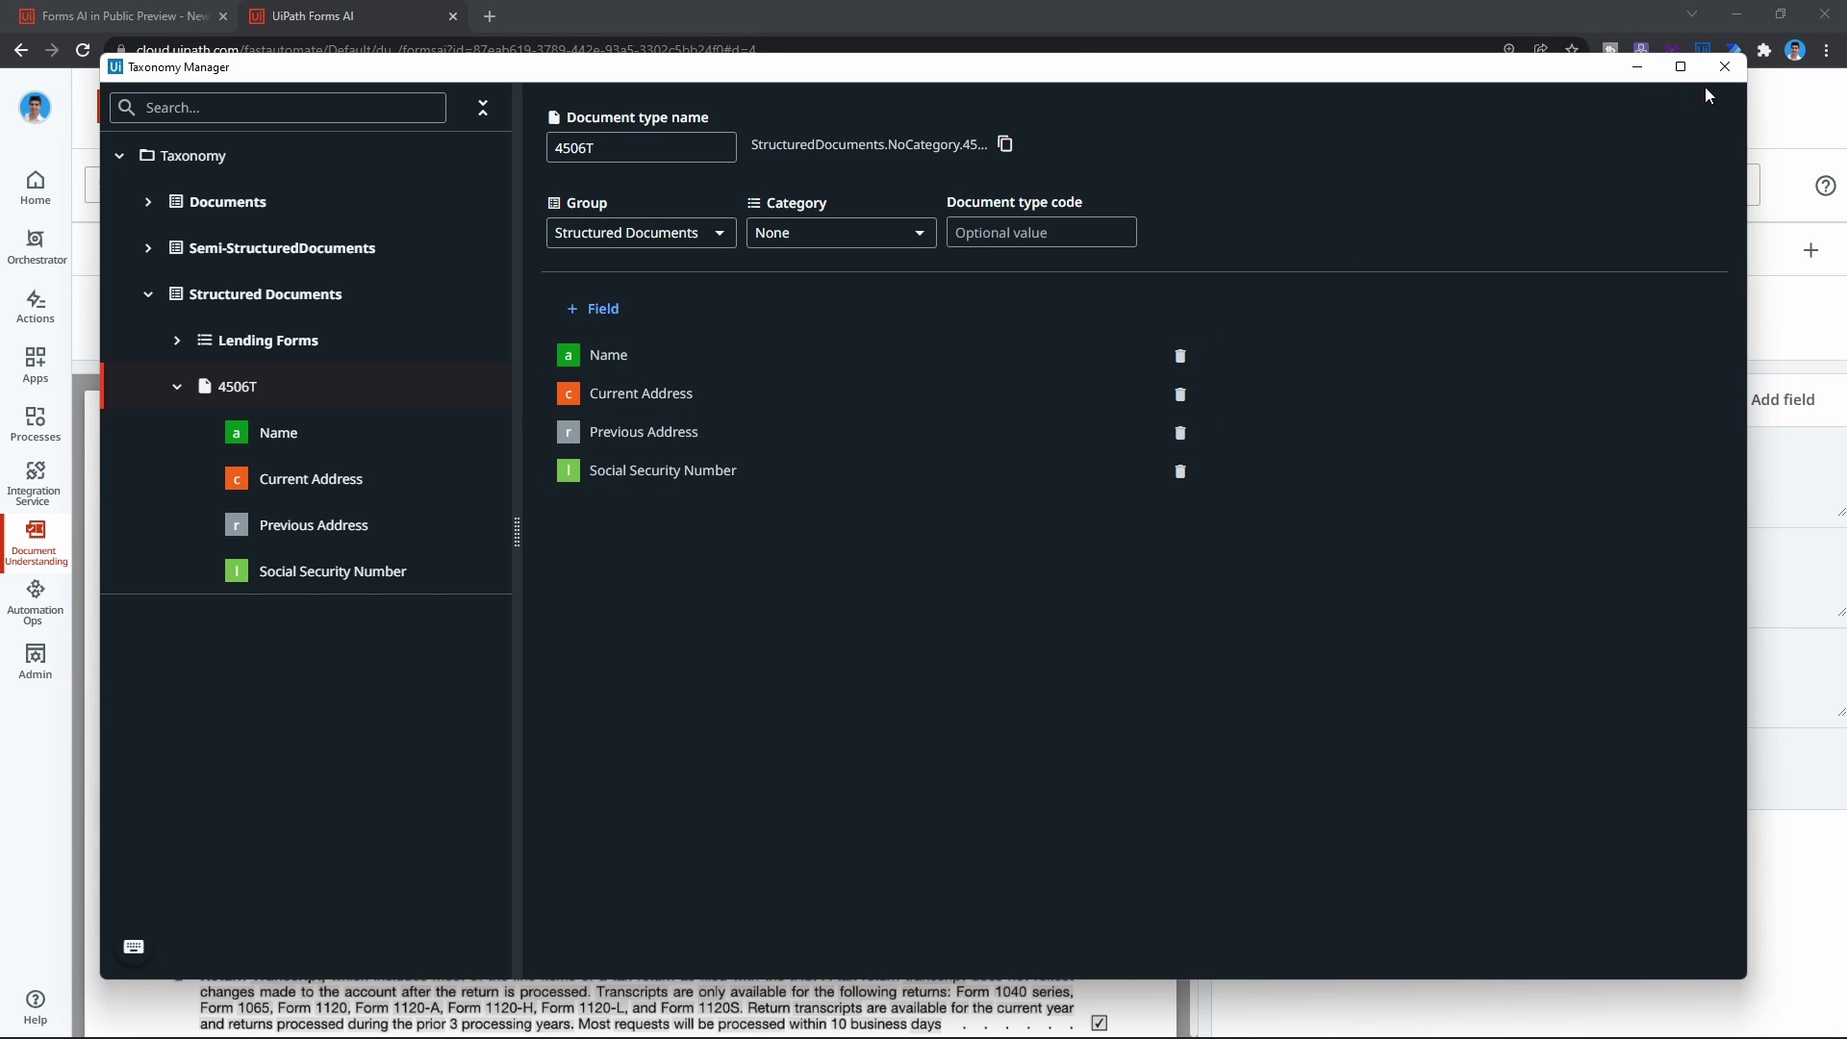
pyautogui.click(1723, 66)
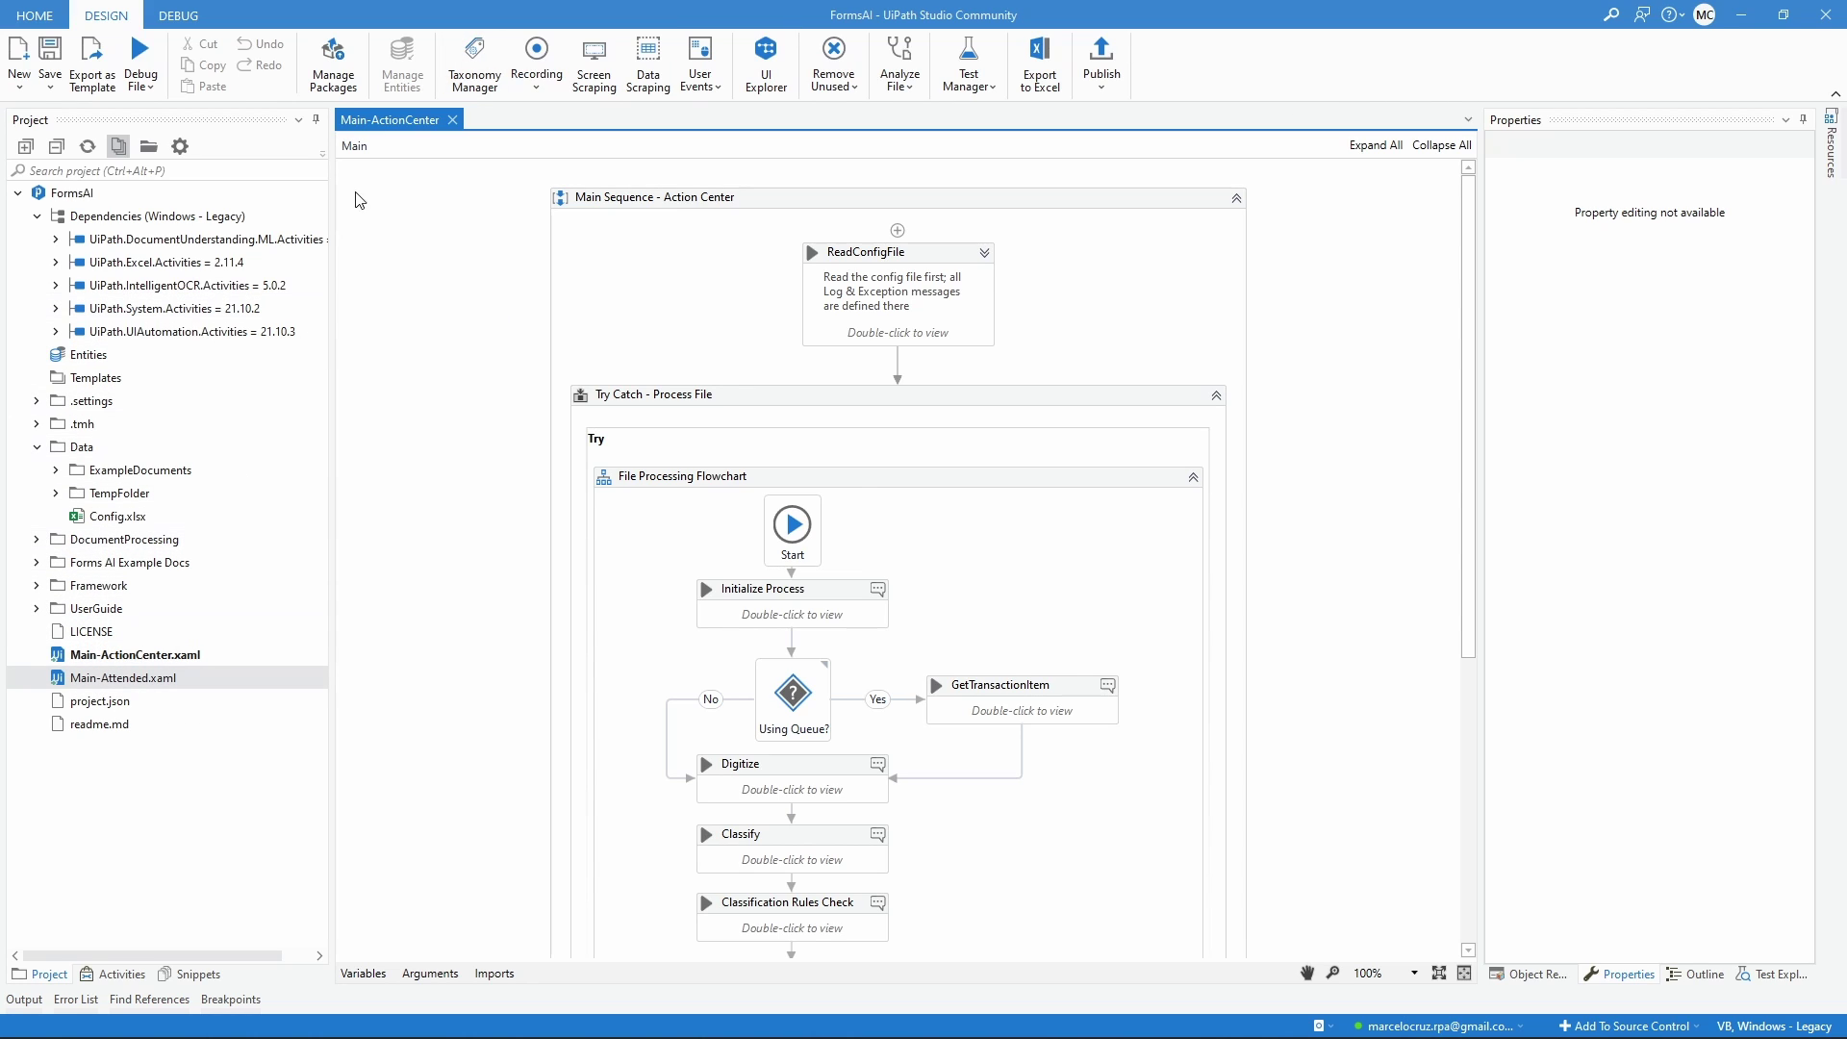
# Set Main-Attended.xaml as the project's main workflow and open it in place of Main-ActionCenter.
pyautogui.click(451, 119)
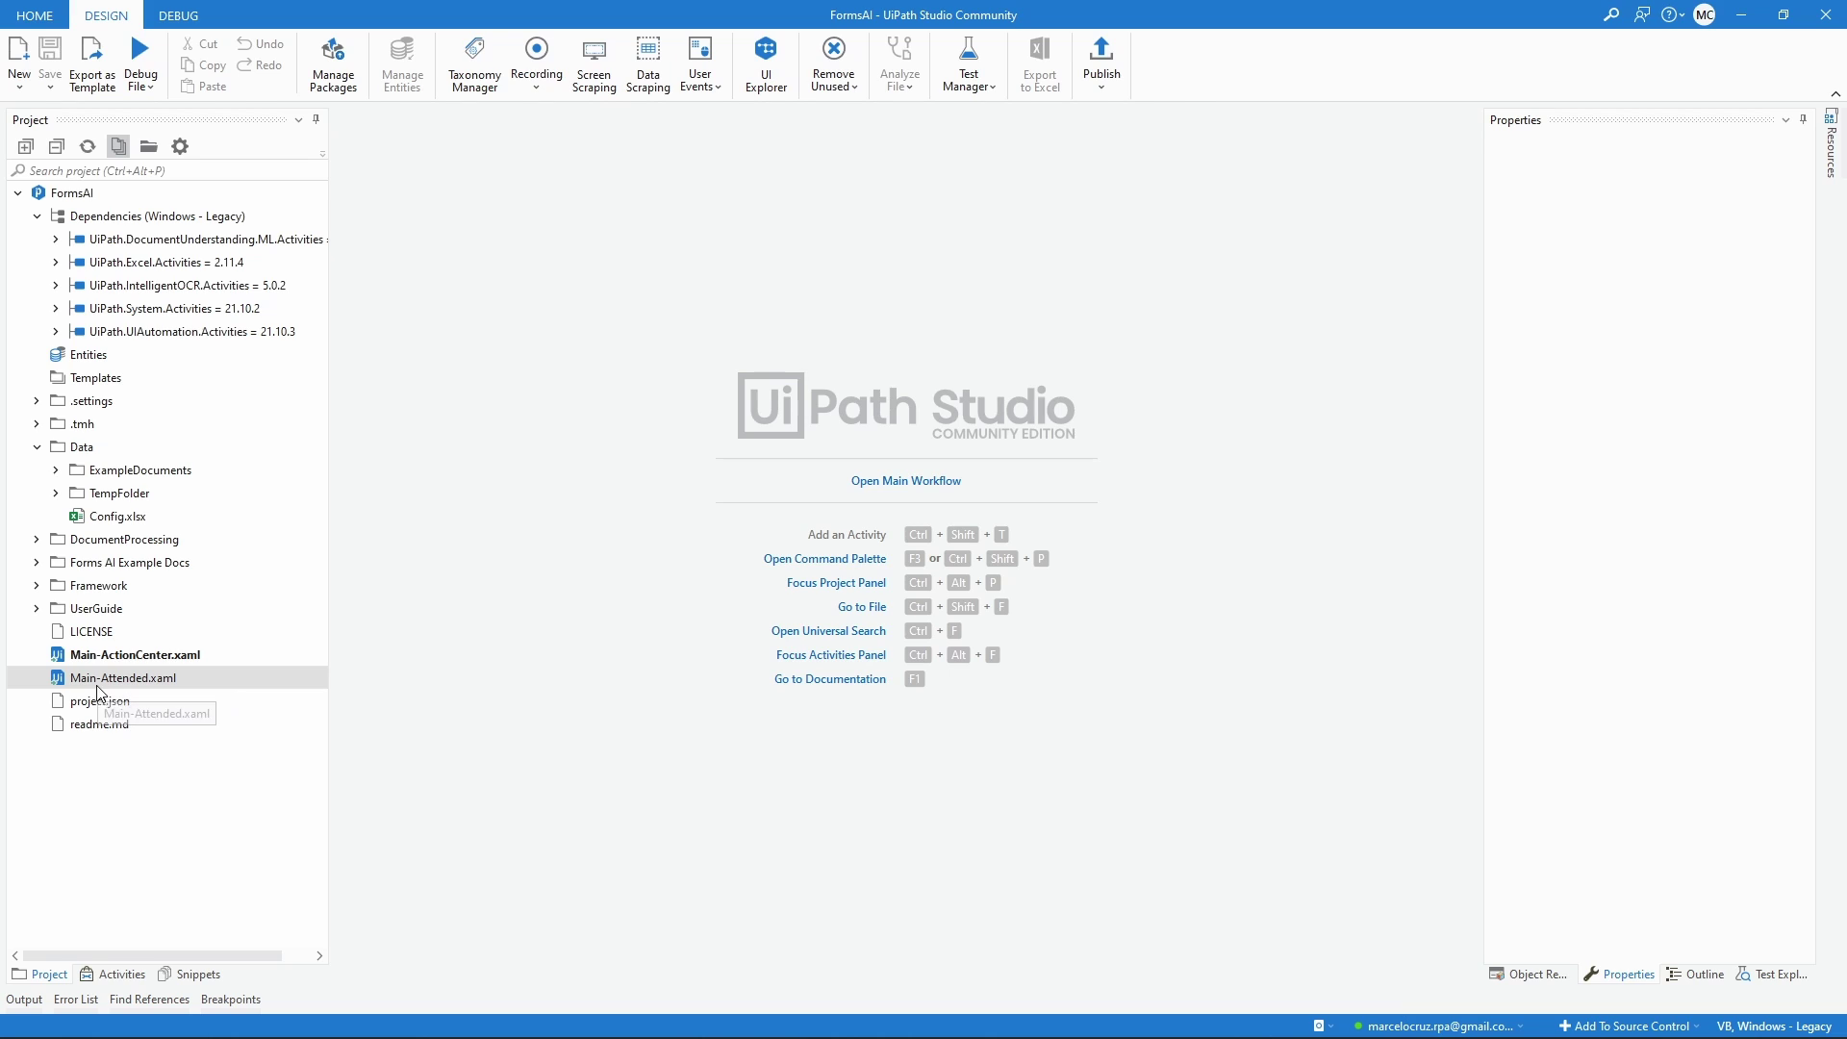
pyautogui.rightClick(132, 683)
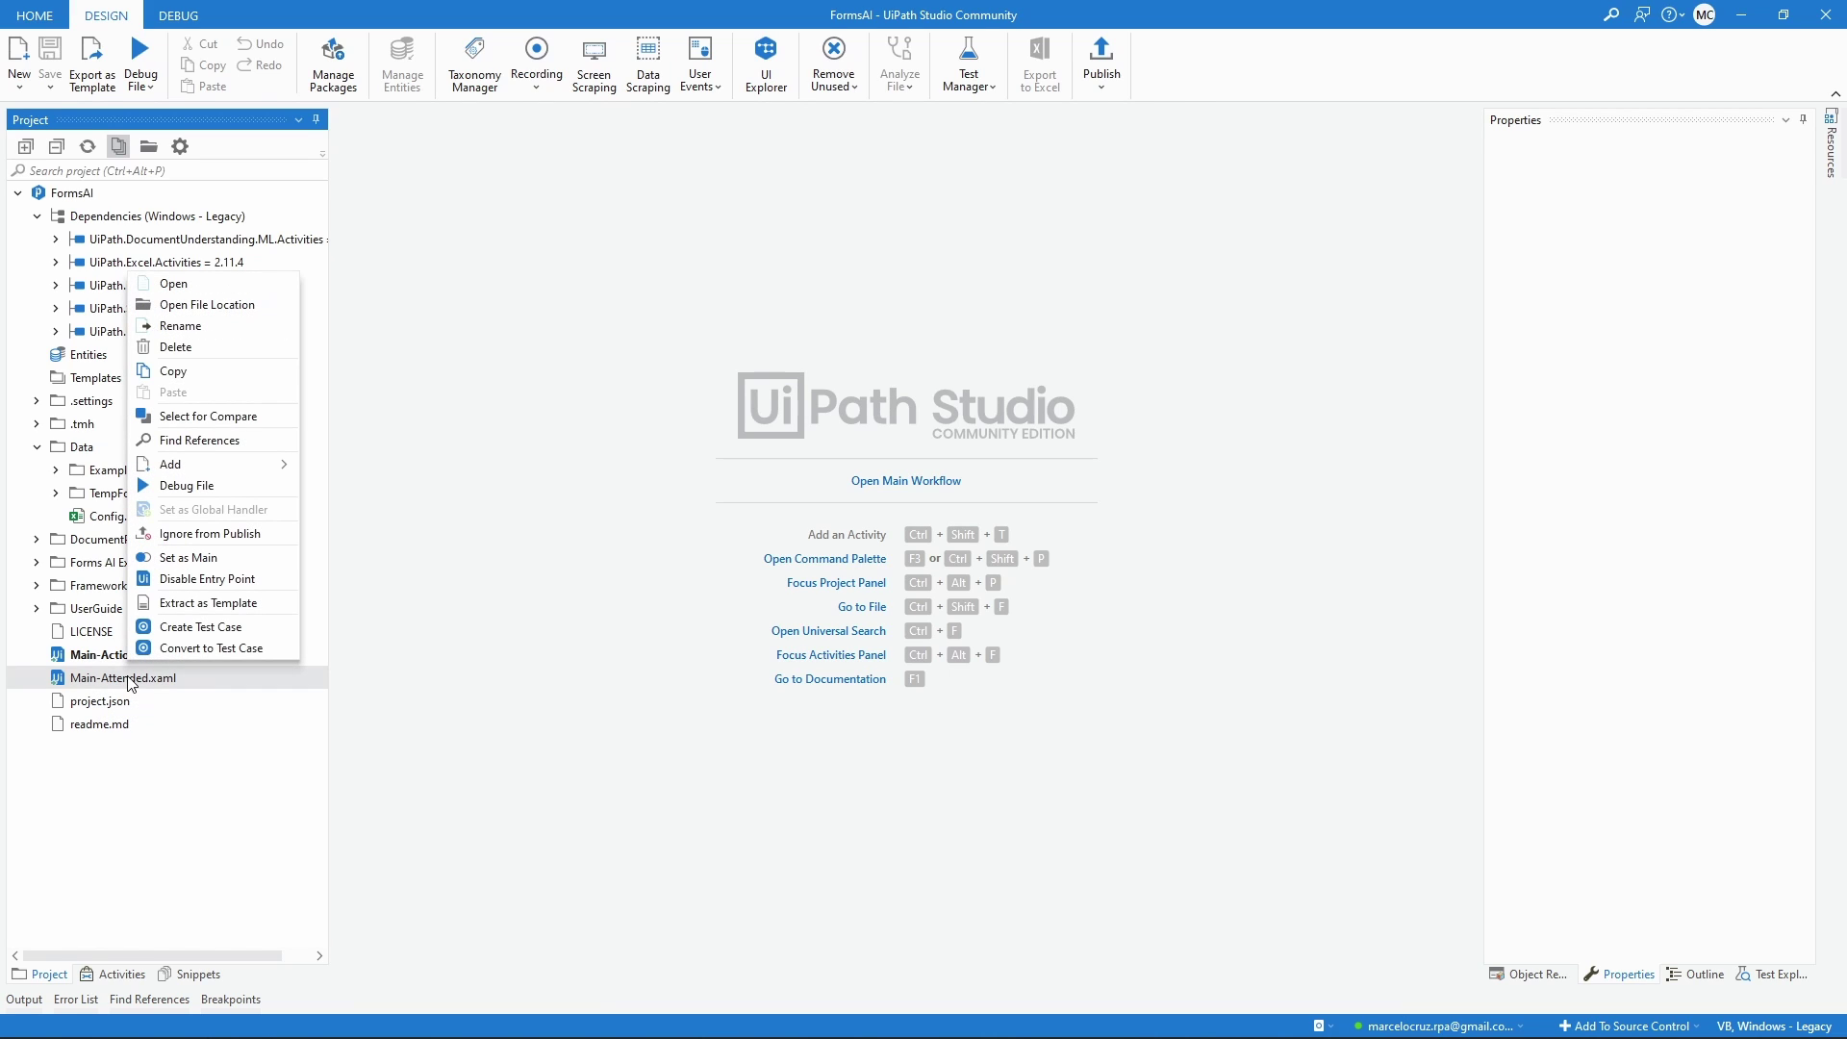
pyautogui.click(189, 558)
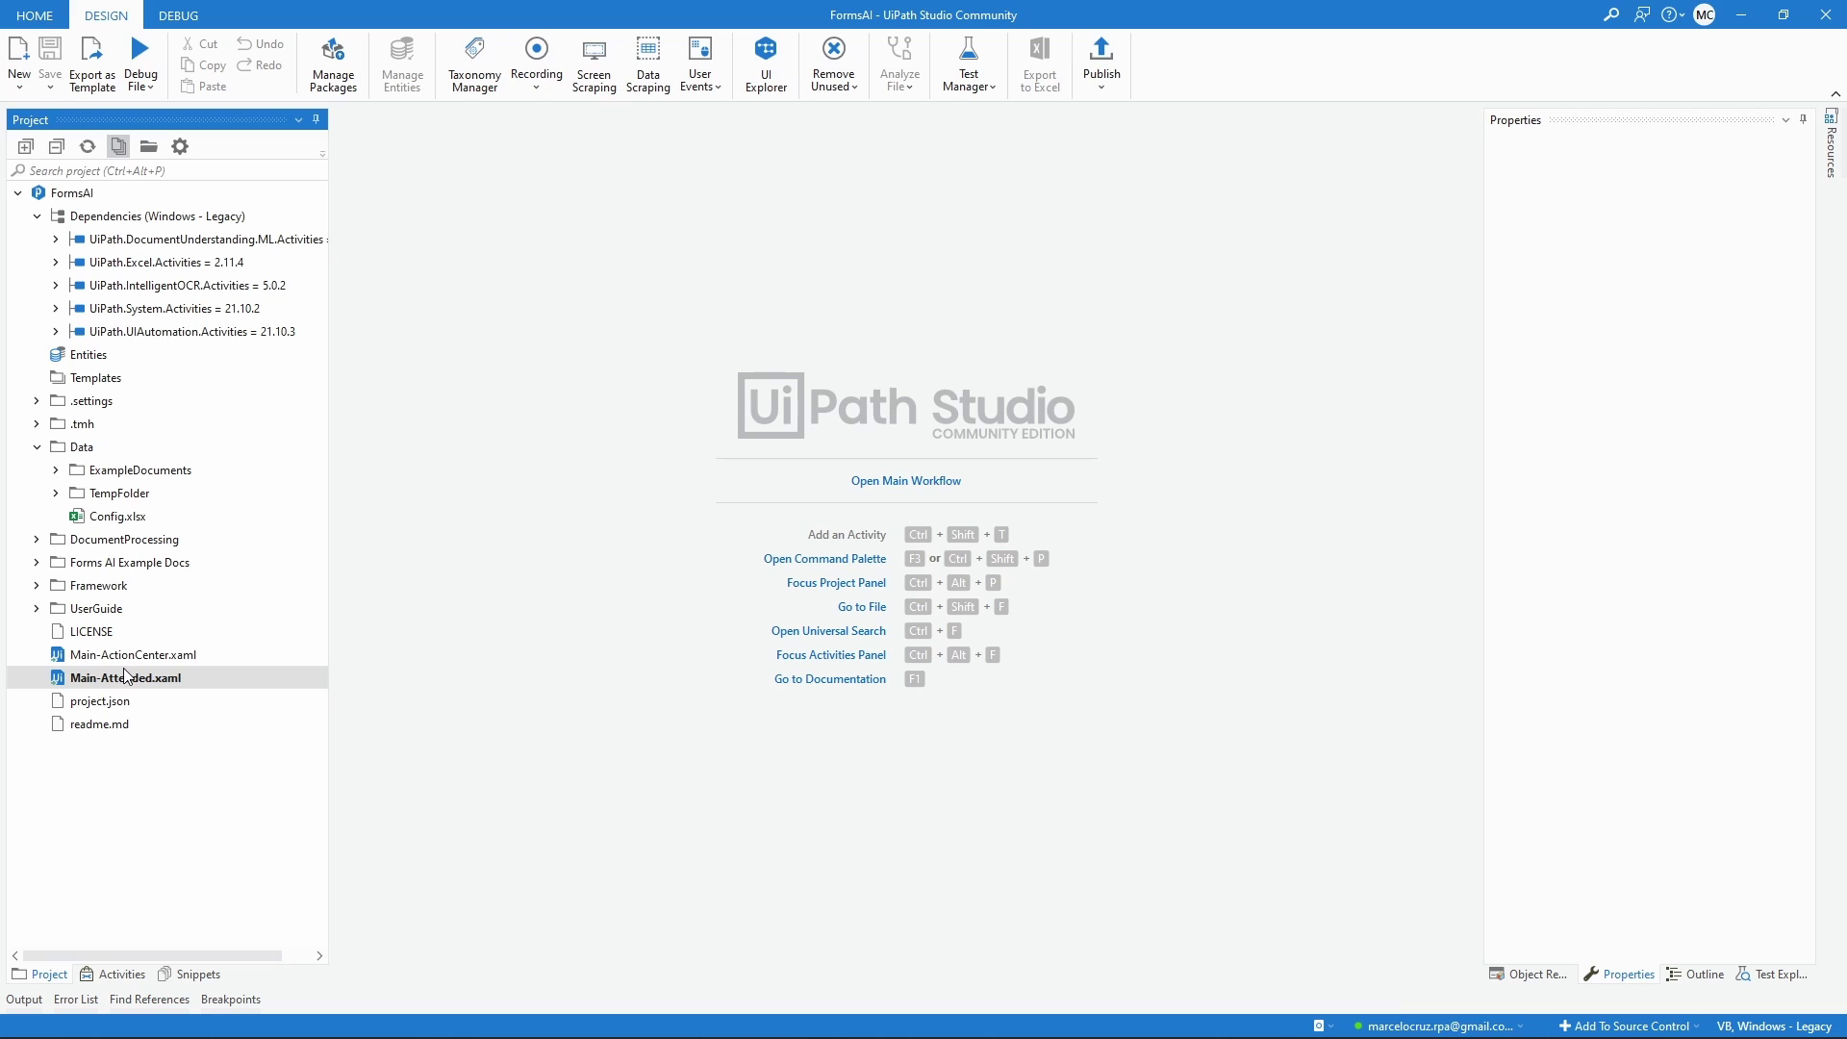
pyautogui.doubleClick(132, 678)
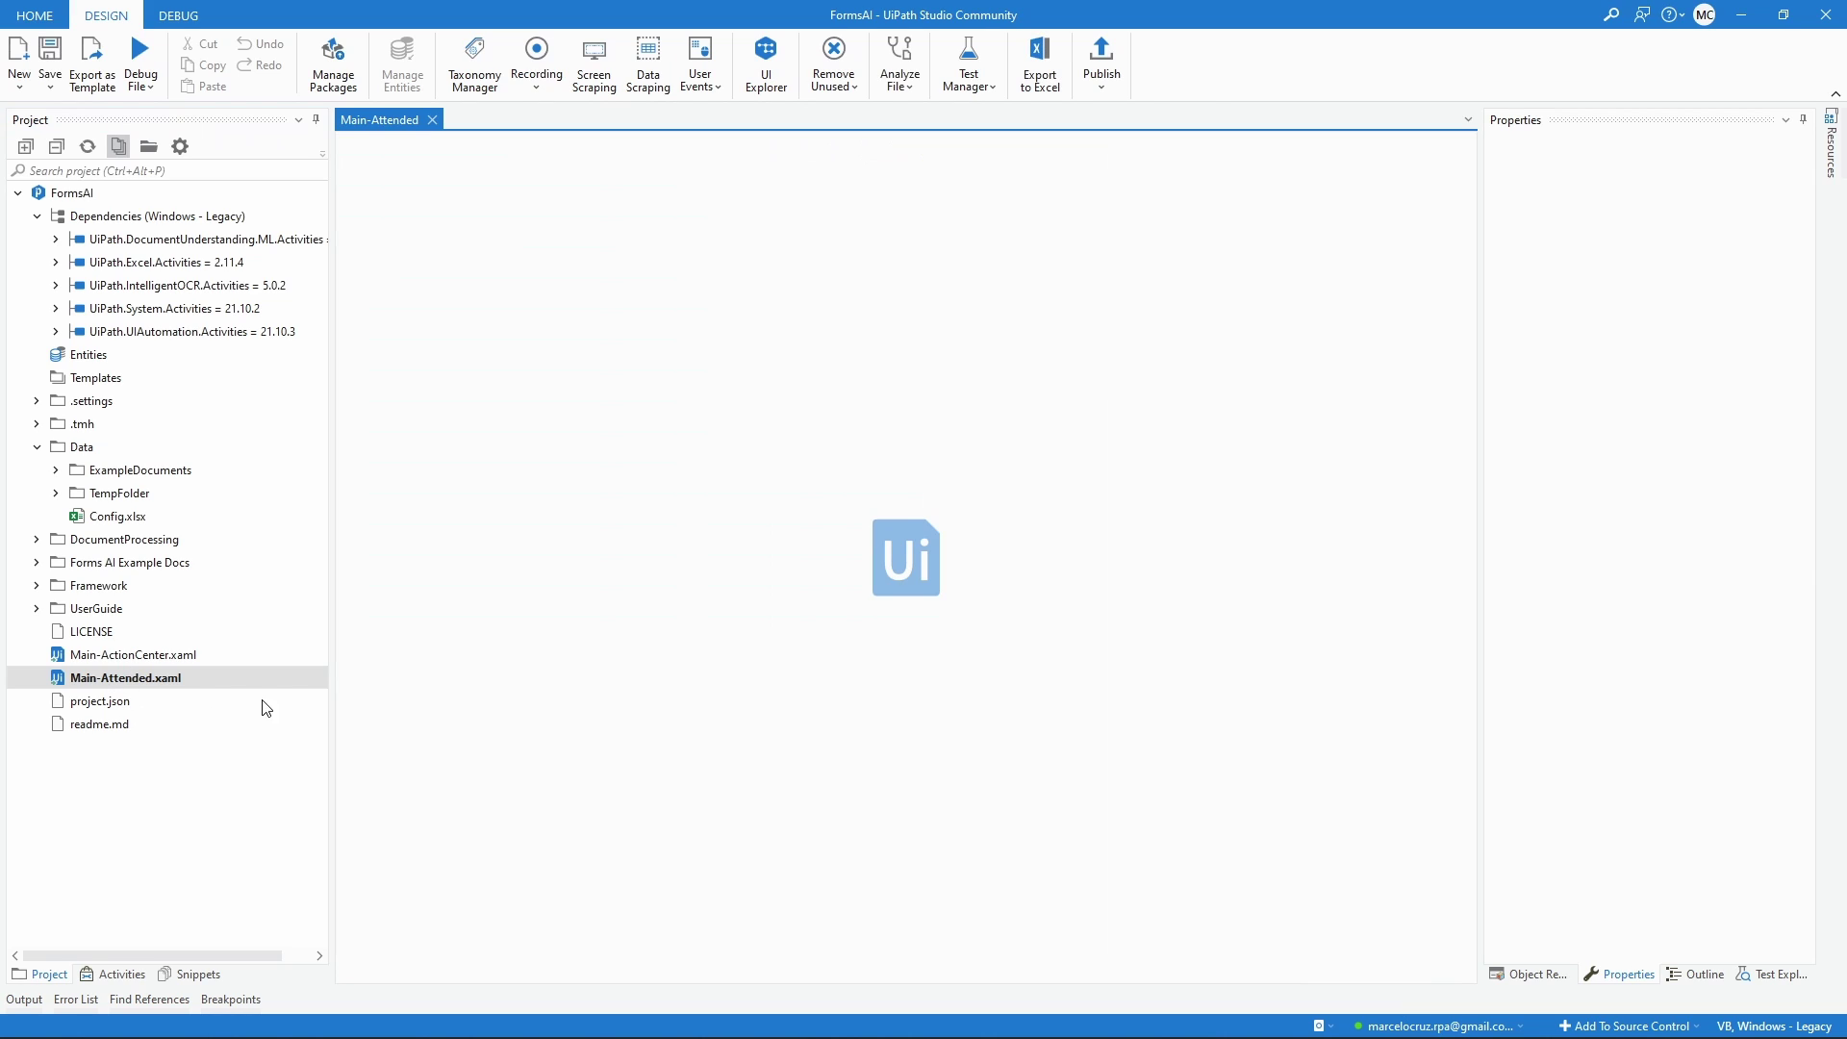
# Open the 30_Classify workflow invoked by the Classify activity in the File Processing Flowchart, at its Intelligent Keyword Classifier.
pyautogui.scroll(-3, 1198, 351)
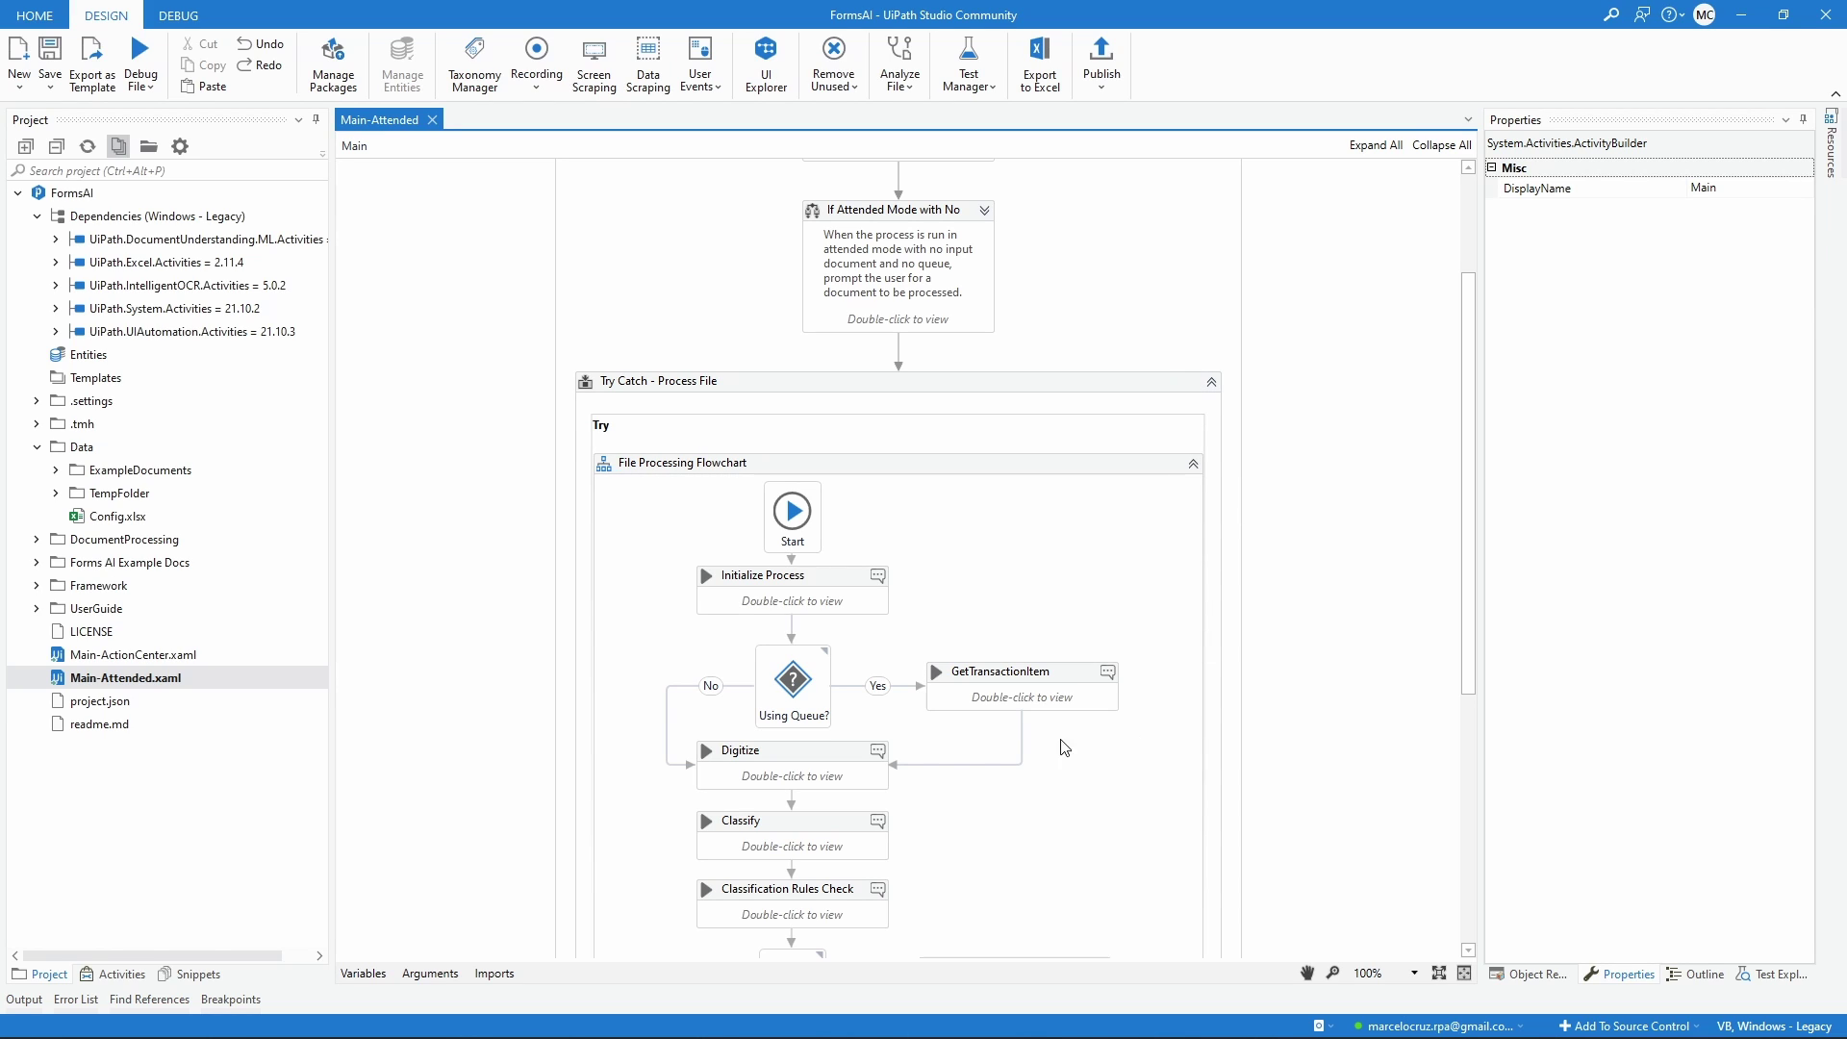
pyautogui.doubleClick(790, 844)
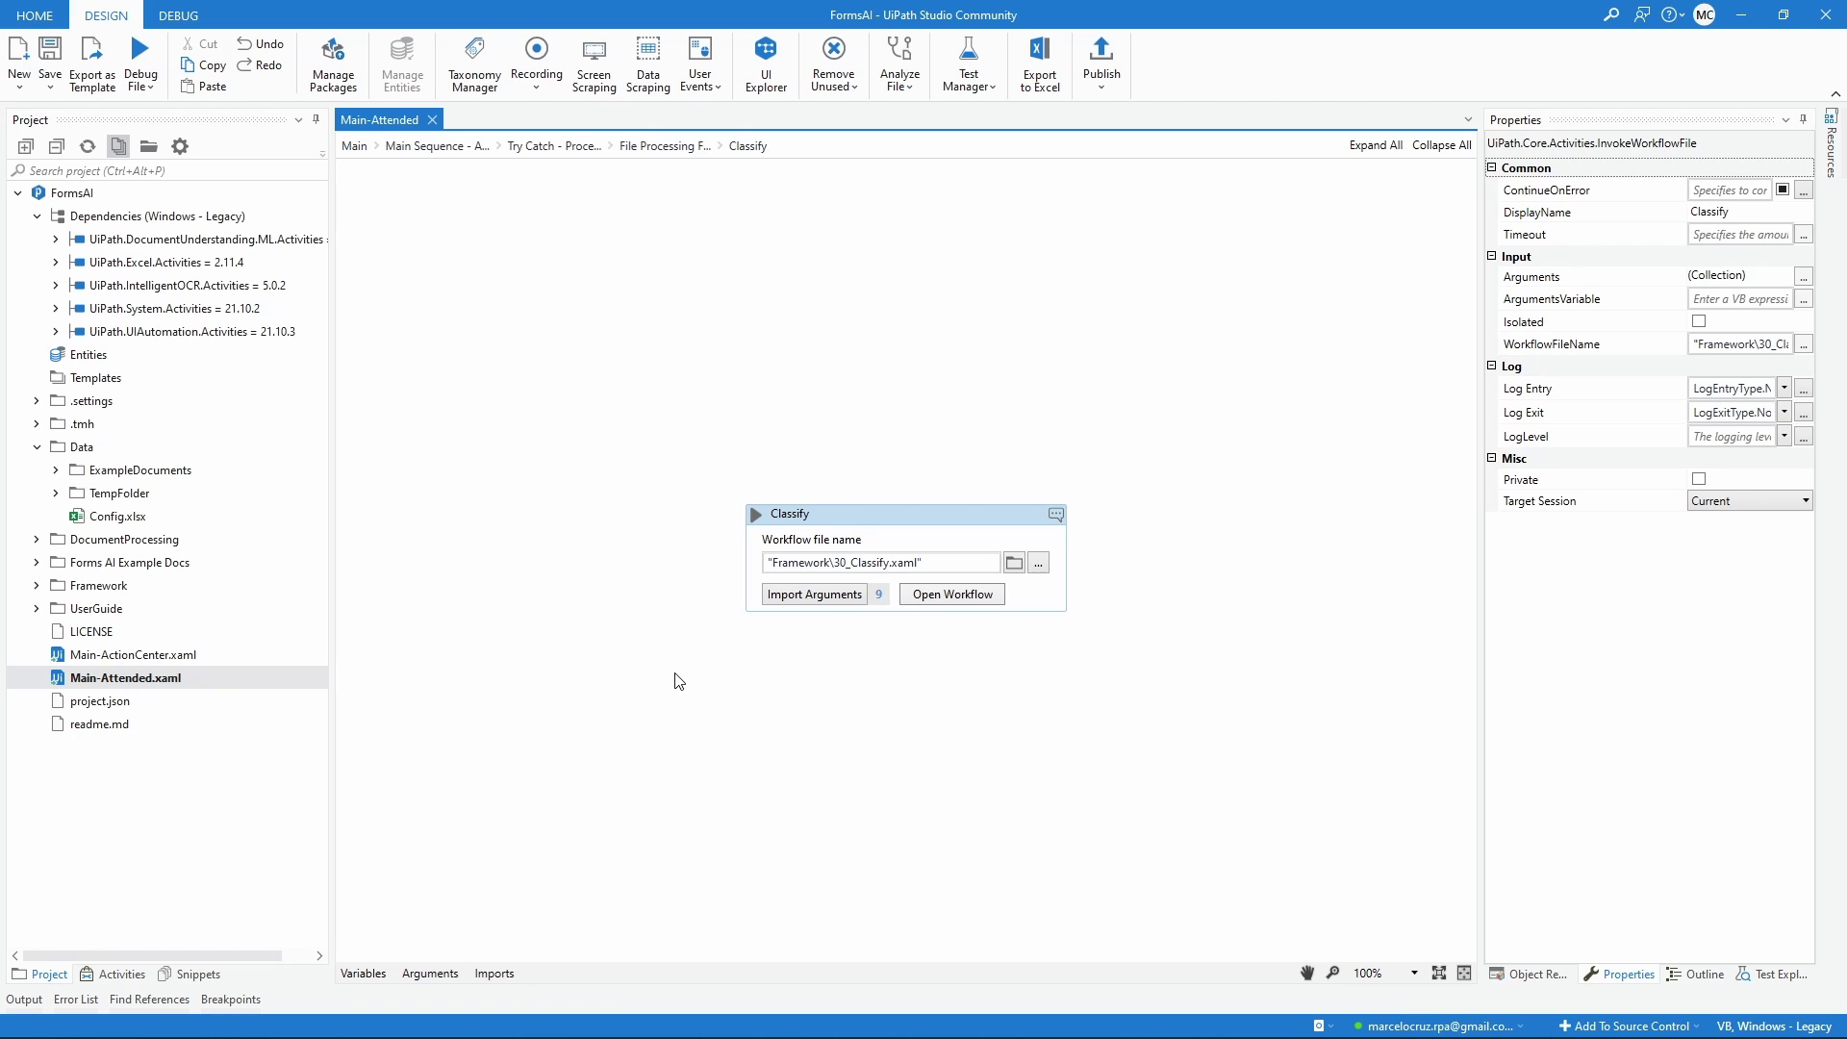
pyautogui.click(976, 593)
pyautogui.scroll(-2, 968, 268)
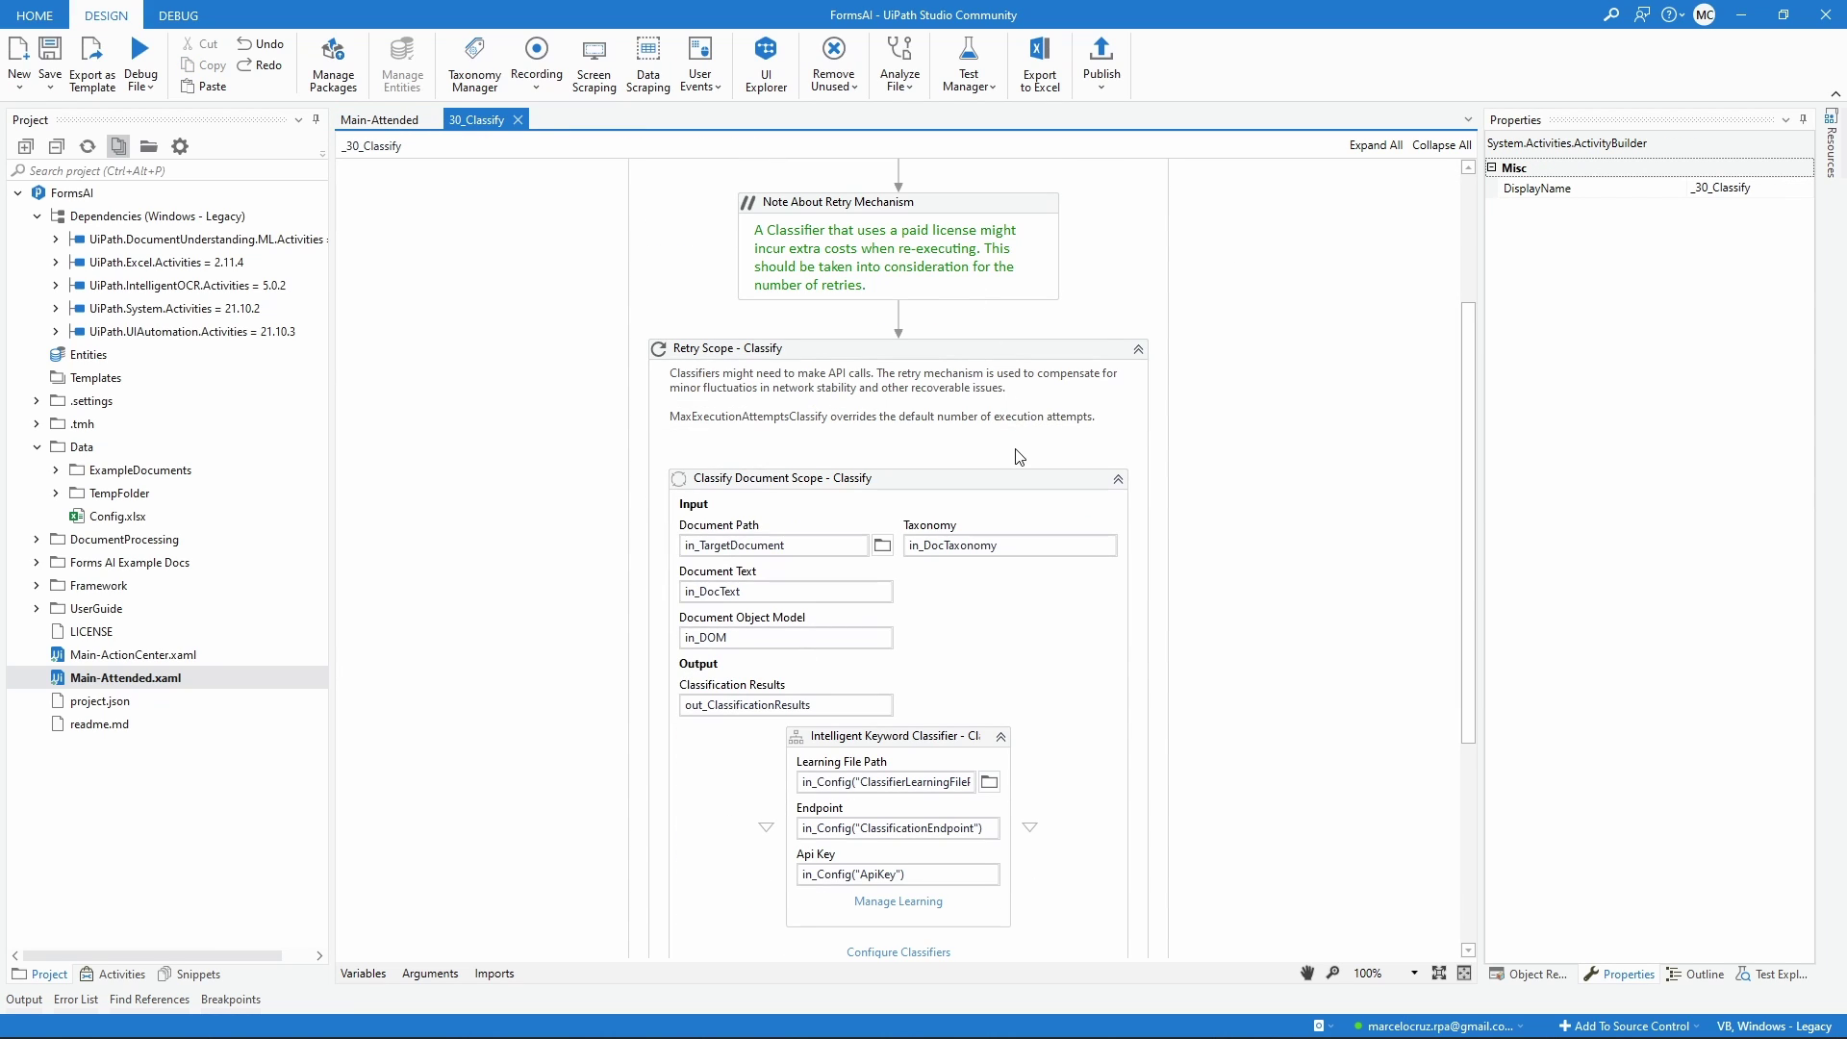
pyautogui.scroll(-2, 1015, 727)
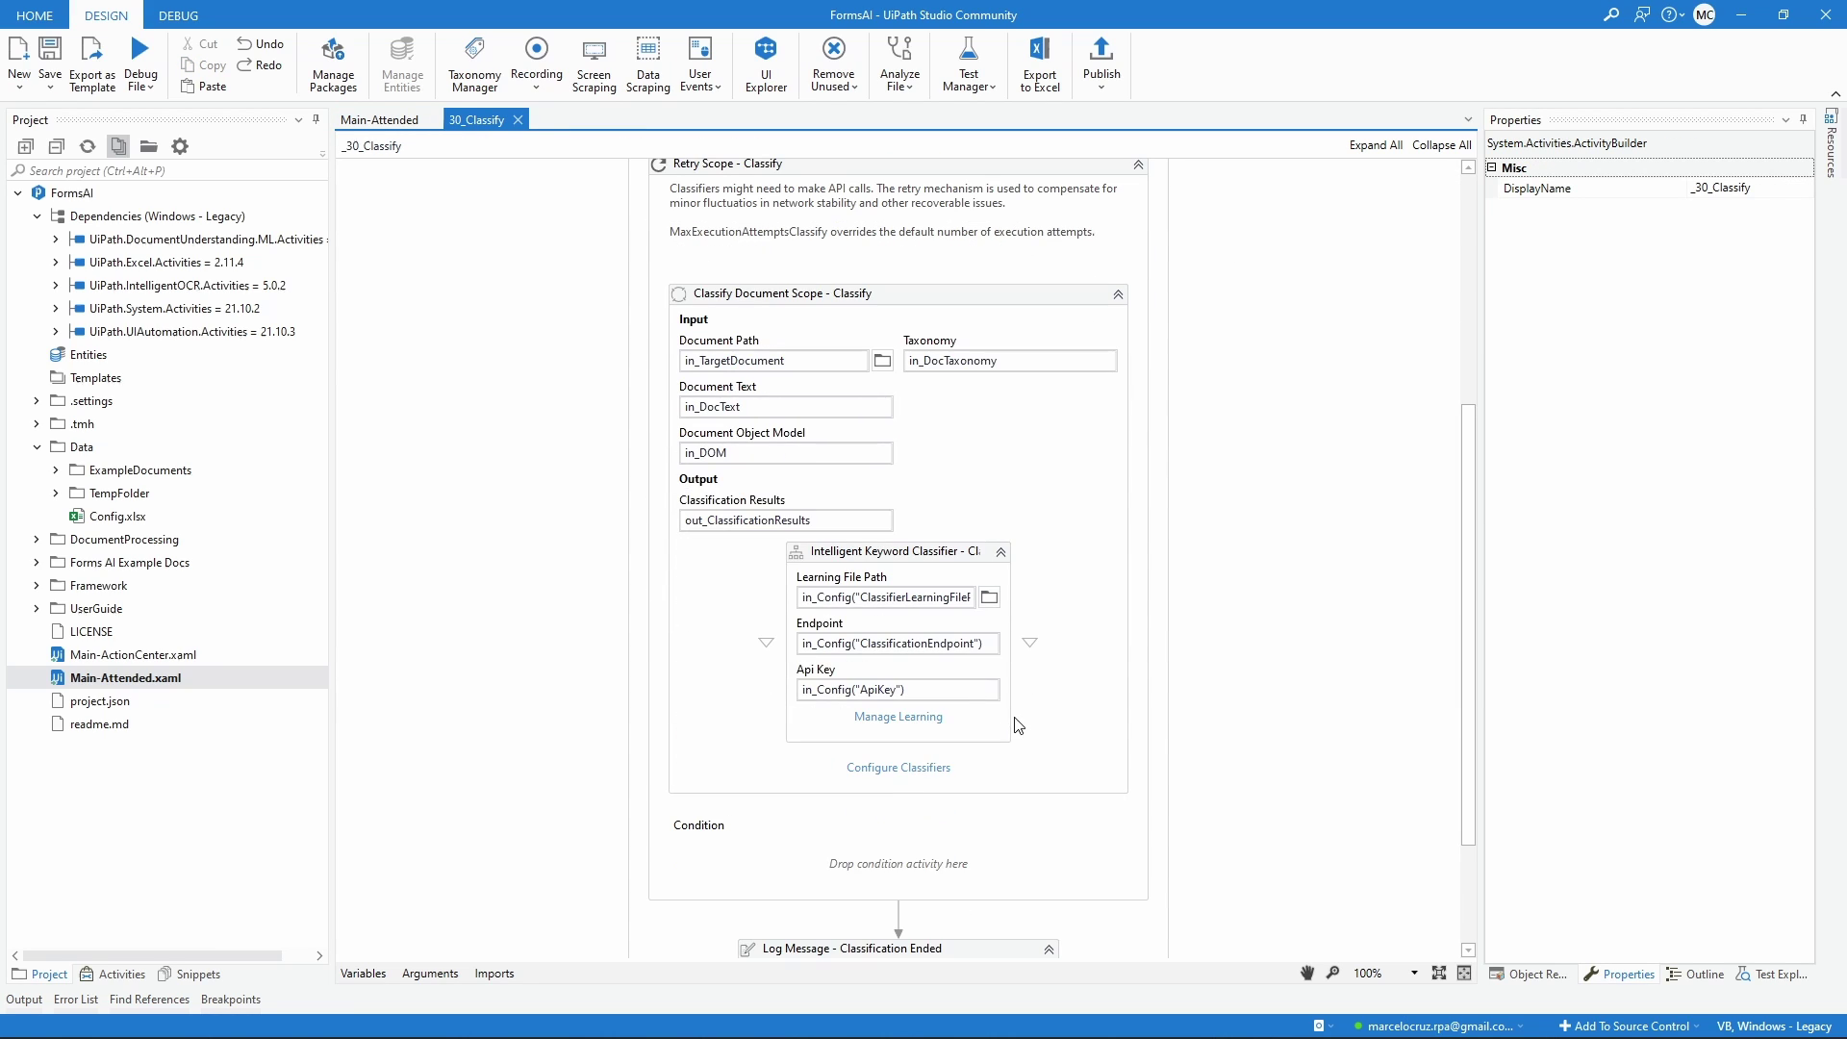
# Copy the Intelligent Keyword Classifier's Learning File Path expression into a blank sticky note and return to the workflow.
pyautogui.click(812, 599)
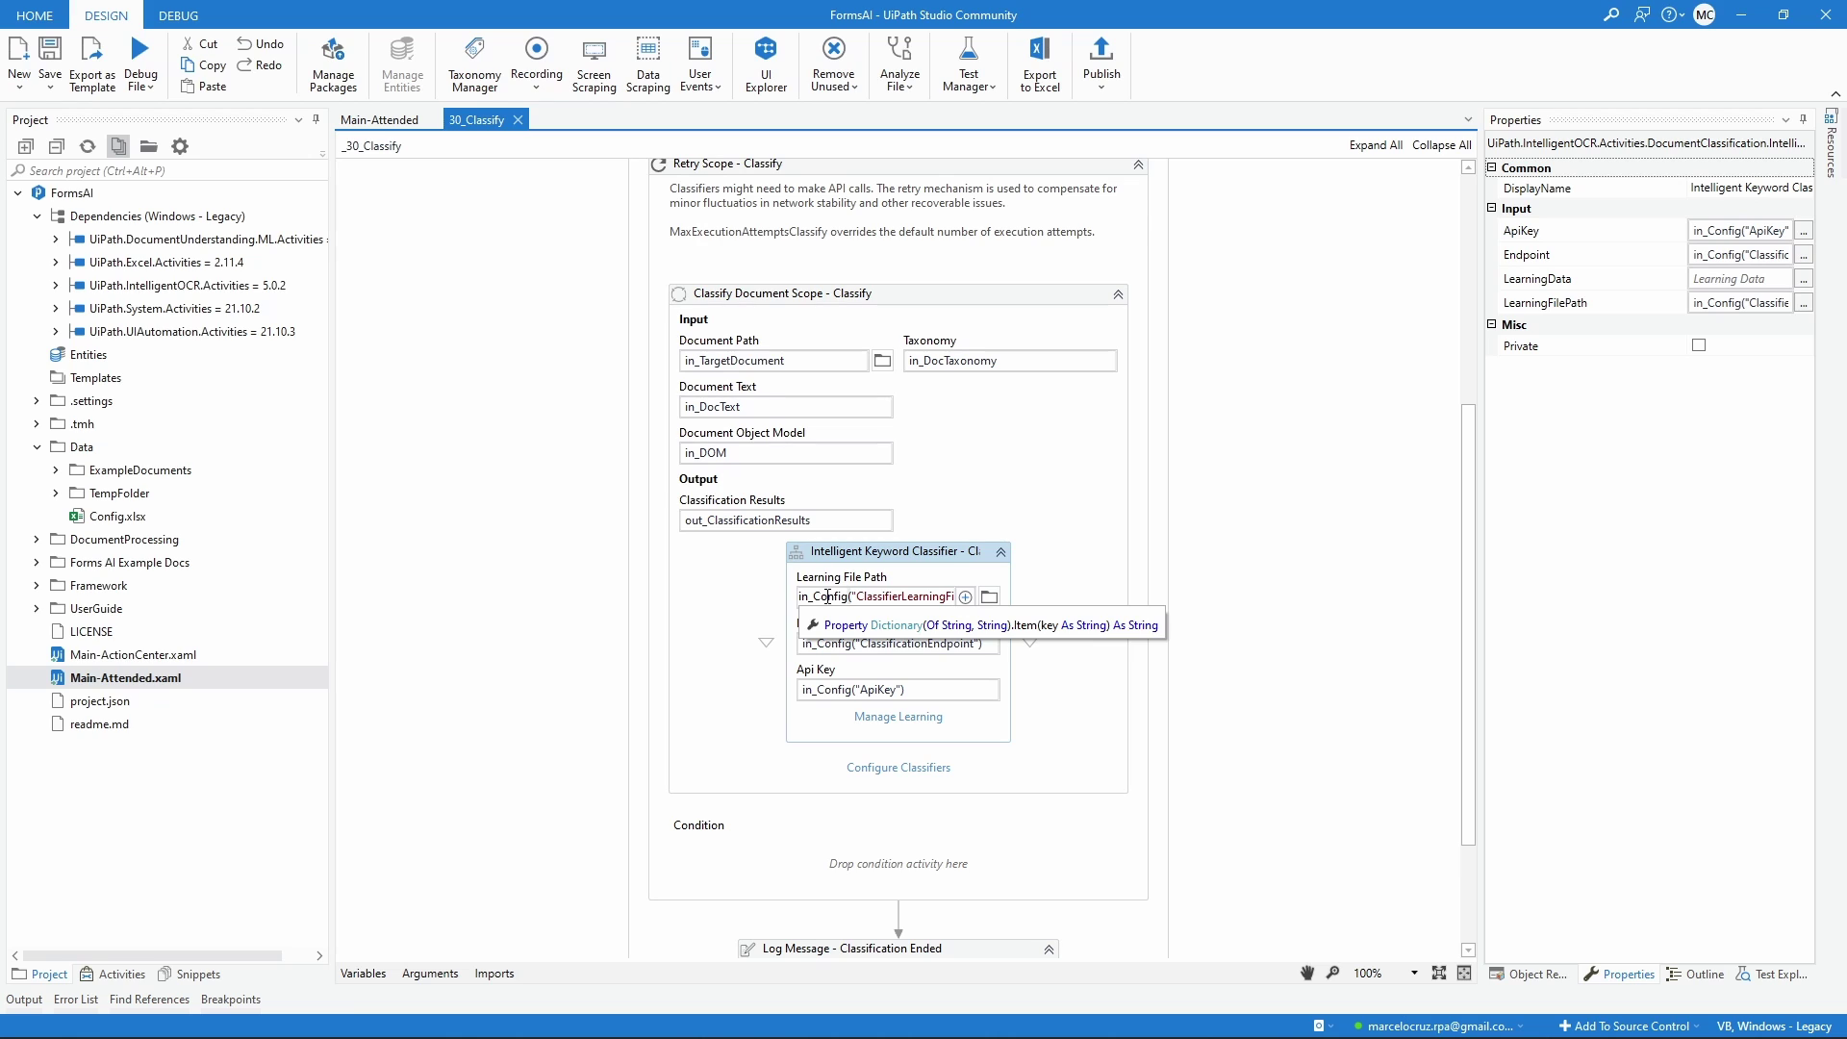
pyautogui.hotkey('ctrl', 'a')
pyautogui.hotkey('ctrl', 'c')
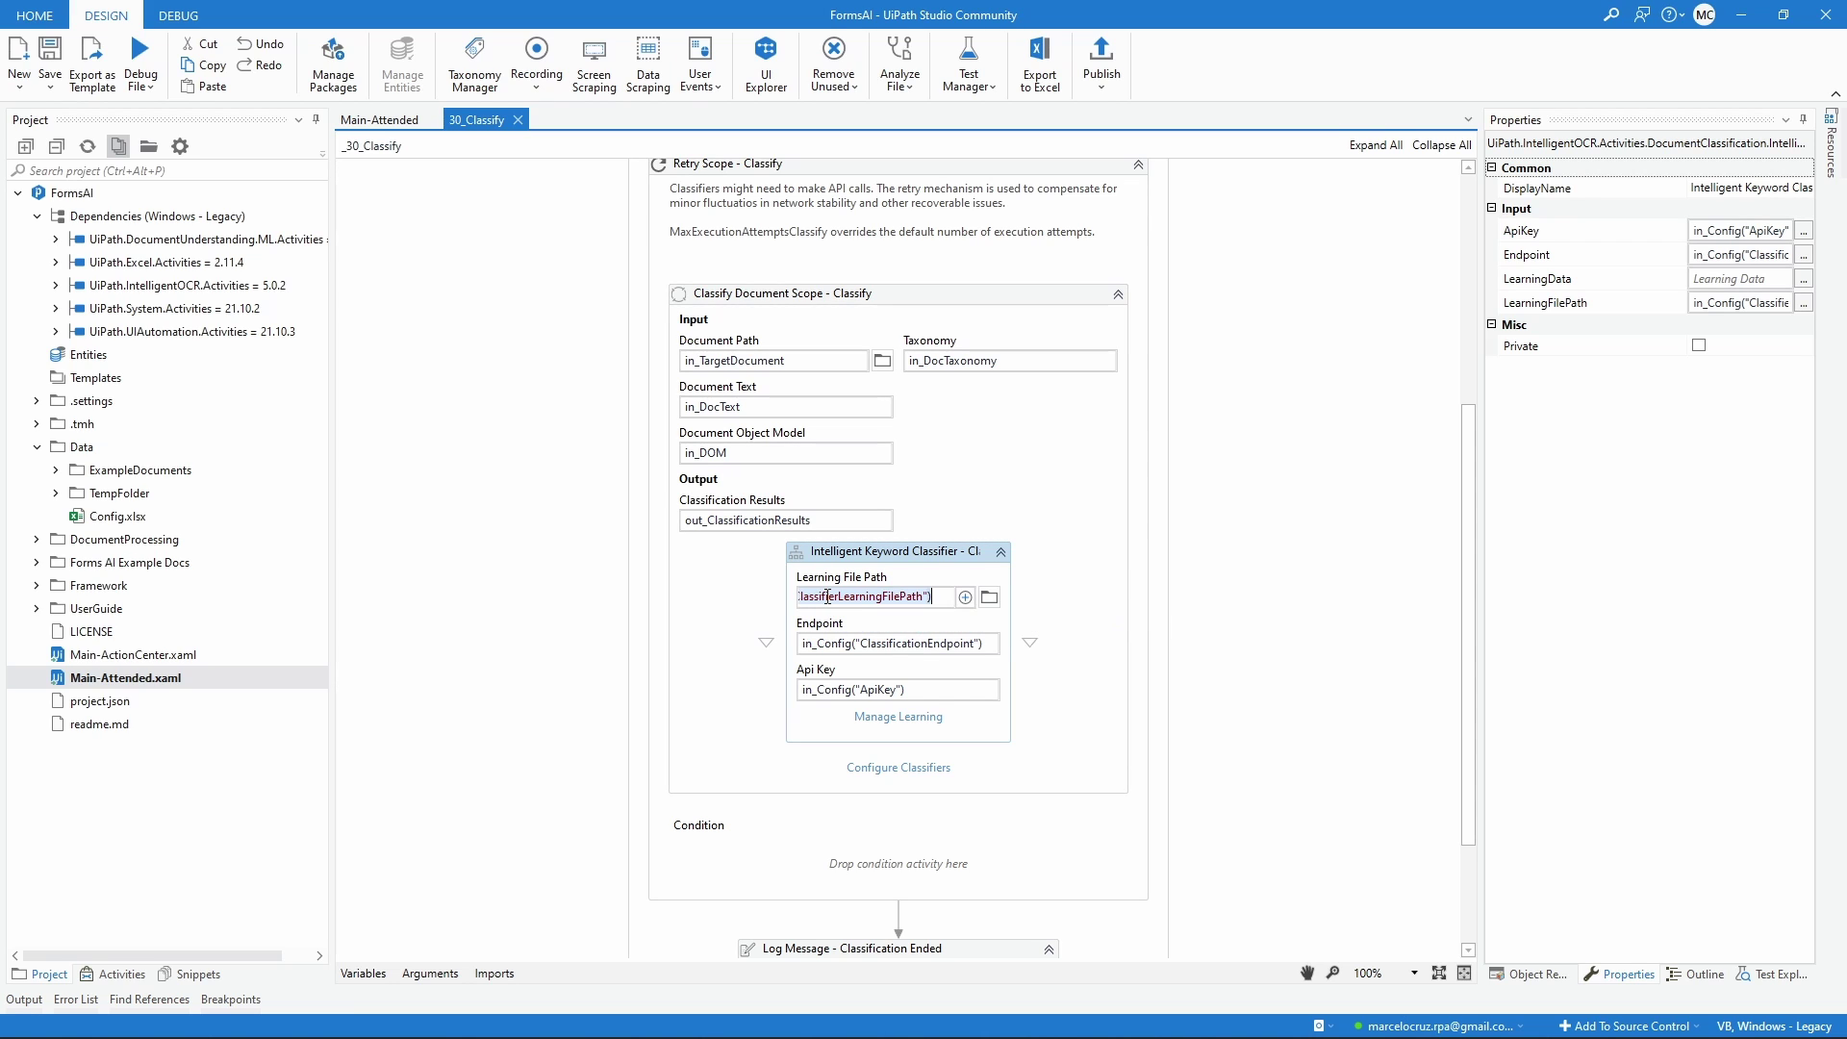
pyautogui.click(1136, 1020)
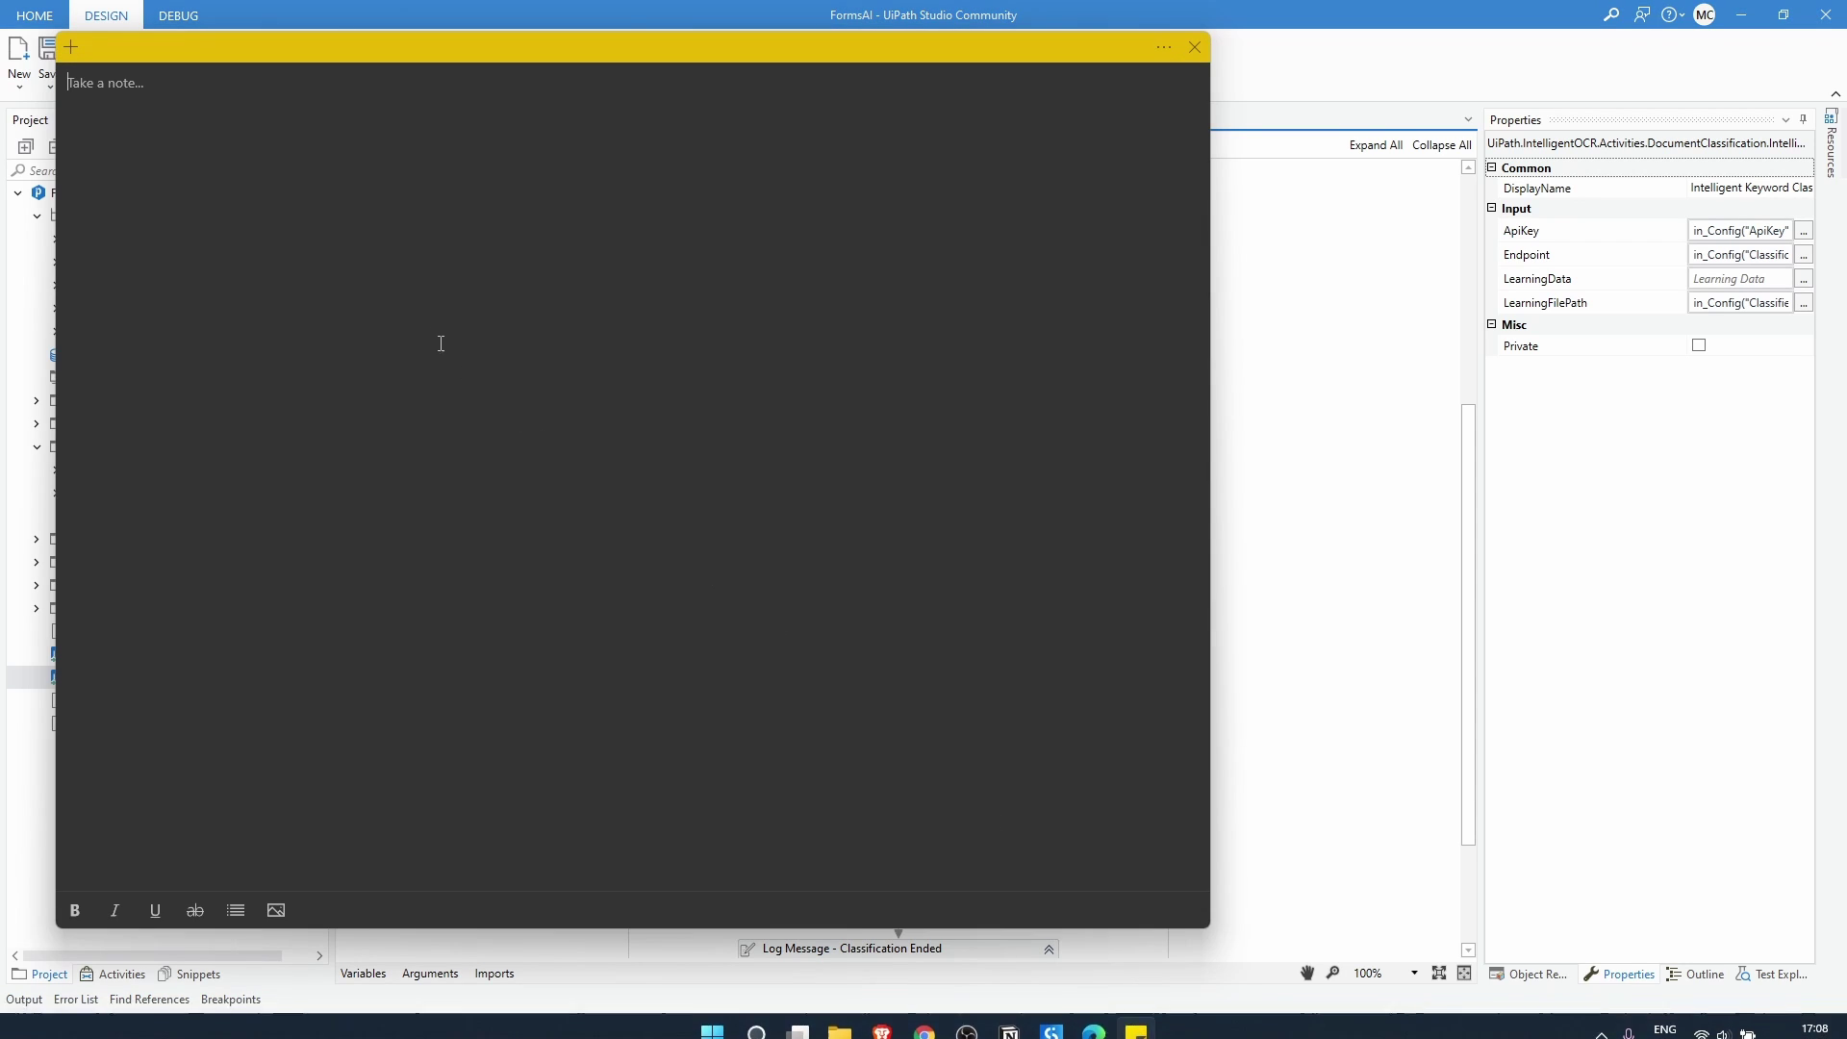
pyautogui.hotkey('ctrl', 'v')
pyautogui.click(1352, 508)
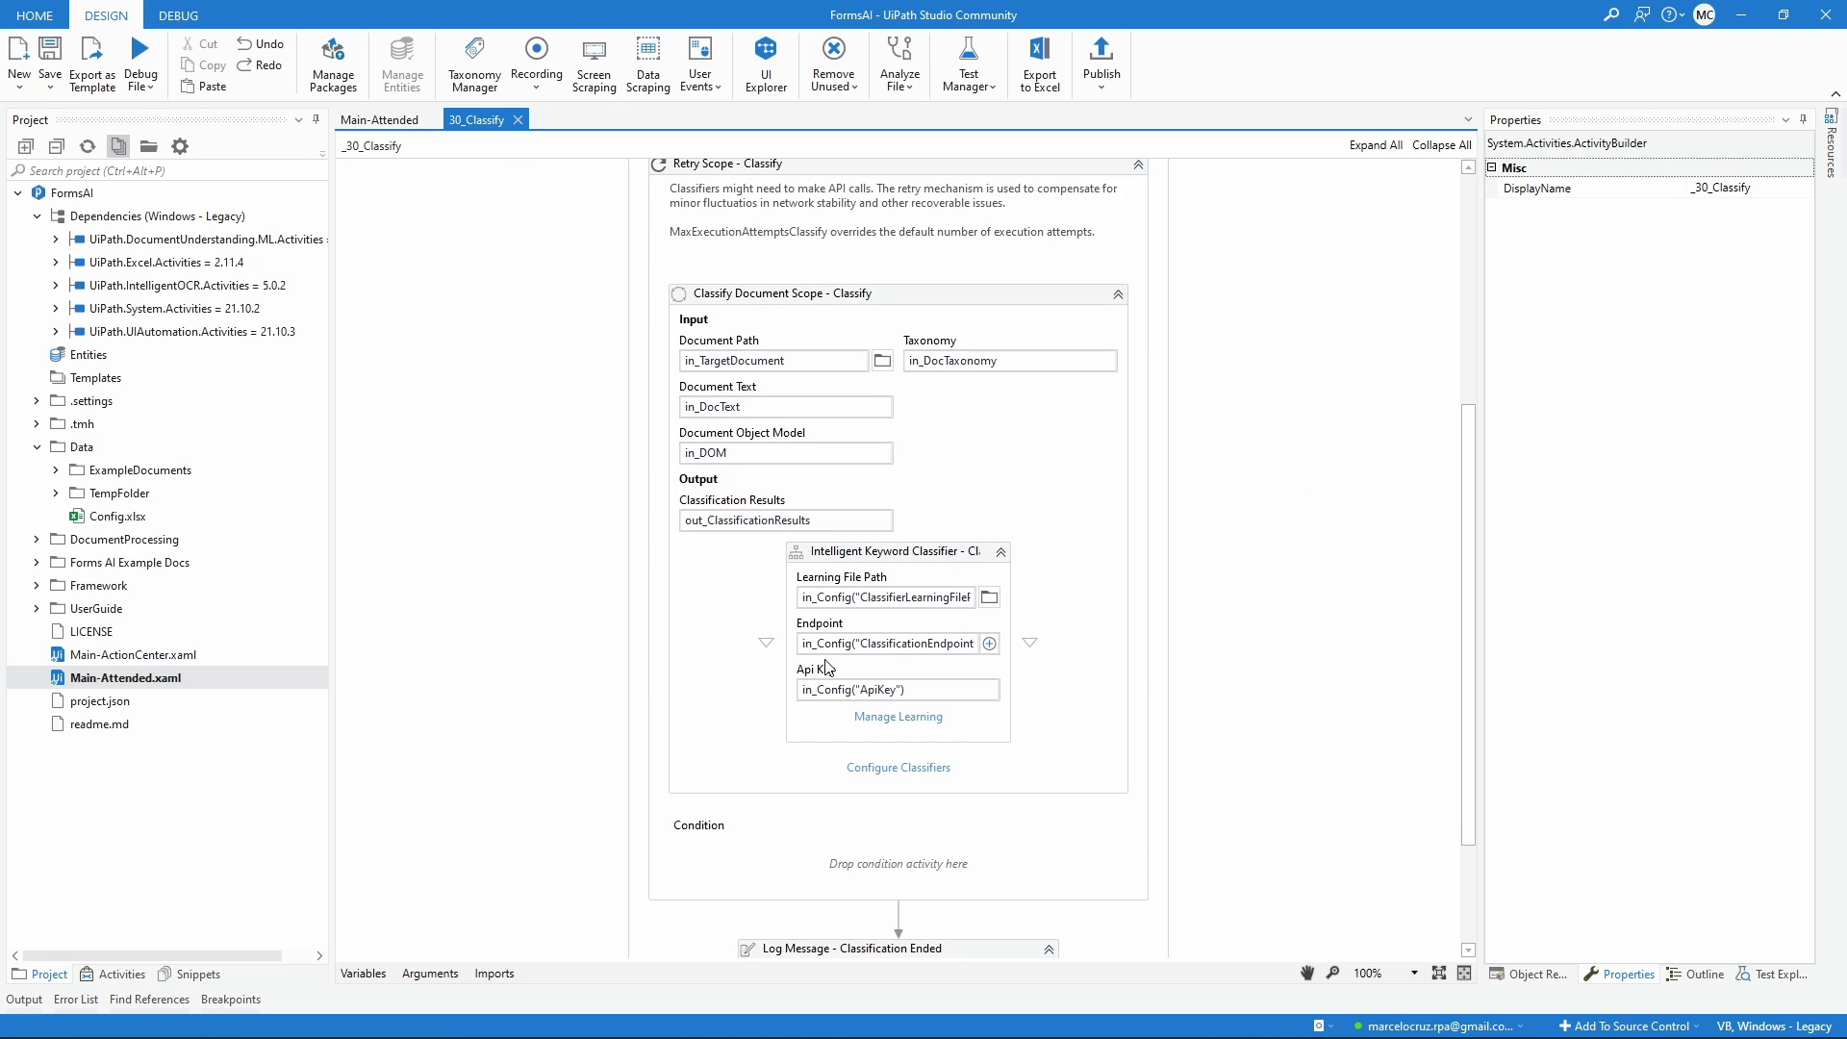
# Open the classifier's learning management with IntelligentKeywordLearningFile.json from the FormsAI project's DocumentProcessing folder.
pyautogui.click(886, 723)
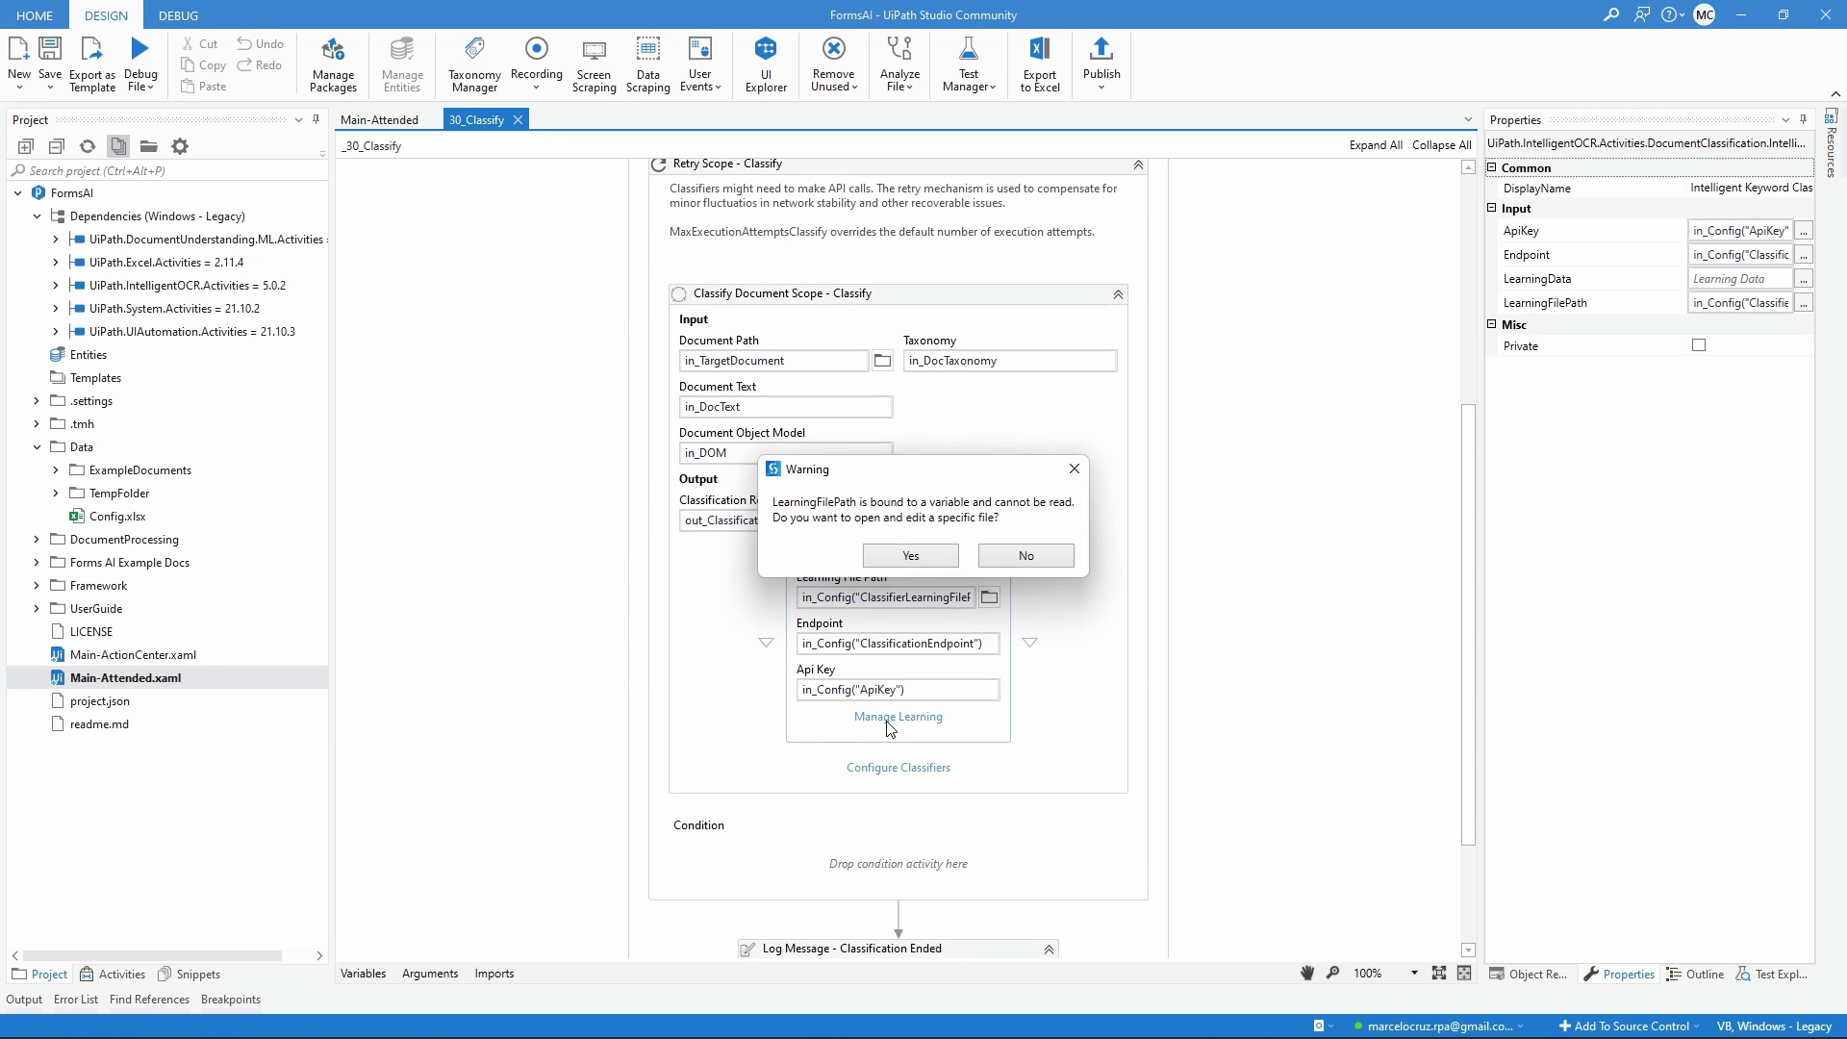
pyautogui.click(910, 555)
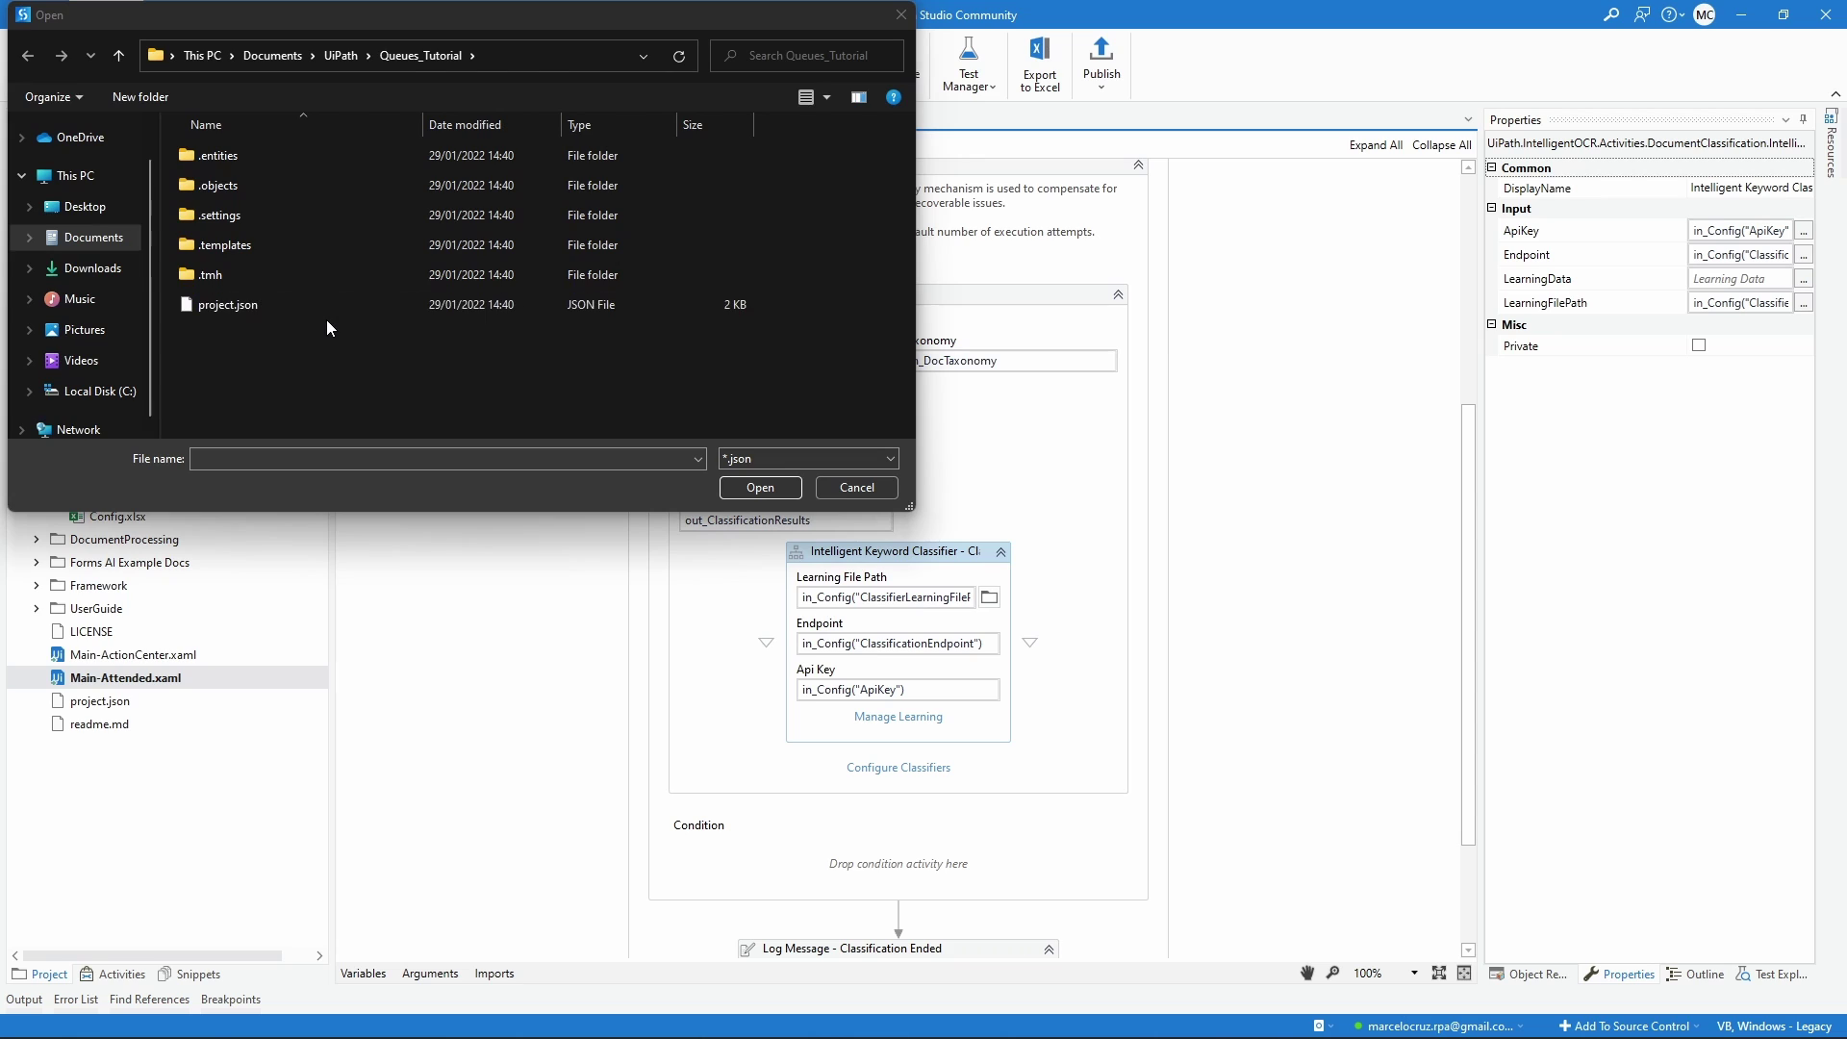
pyautogui.click(341, 55)
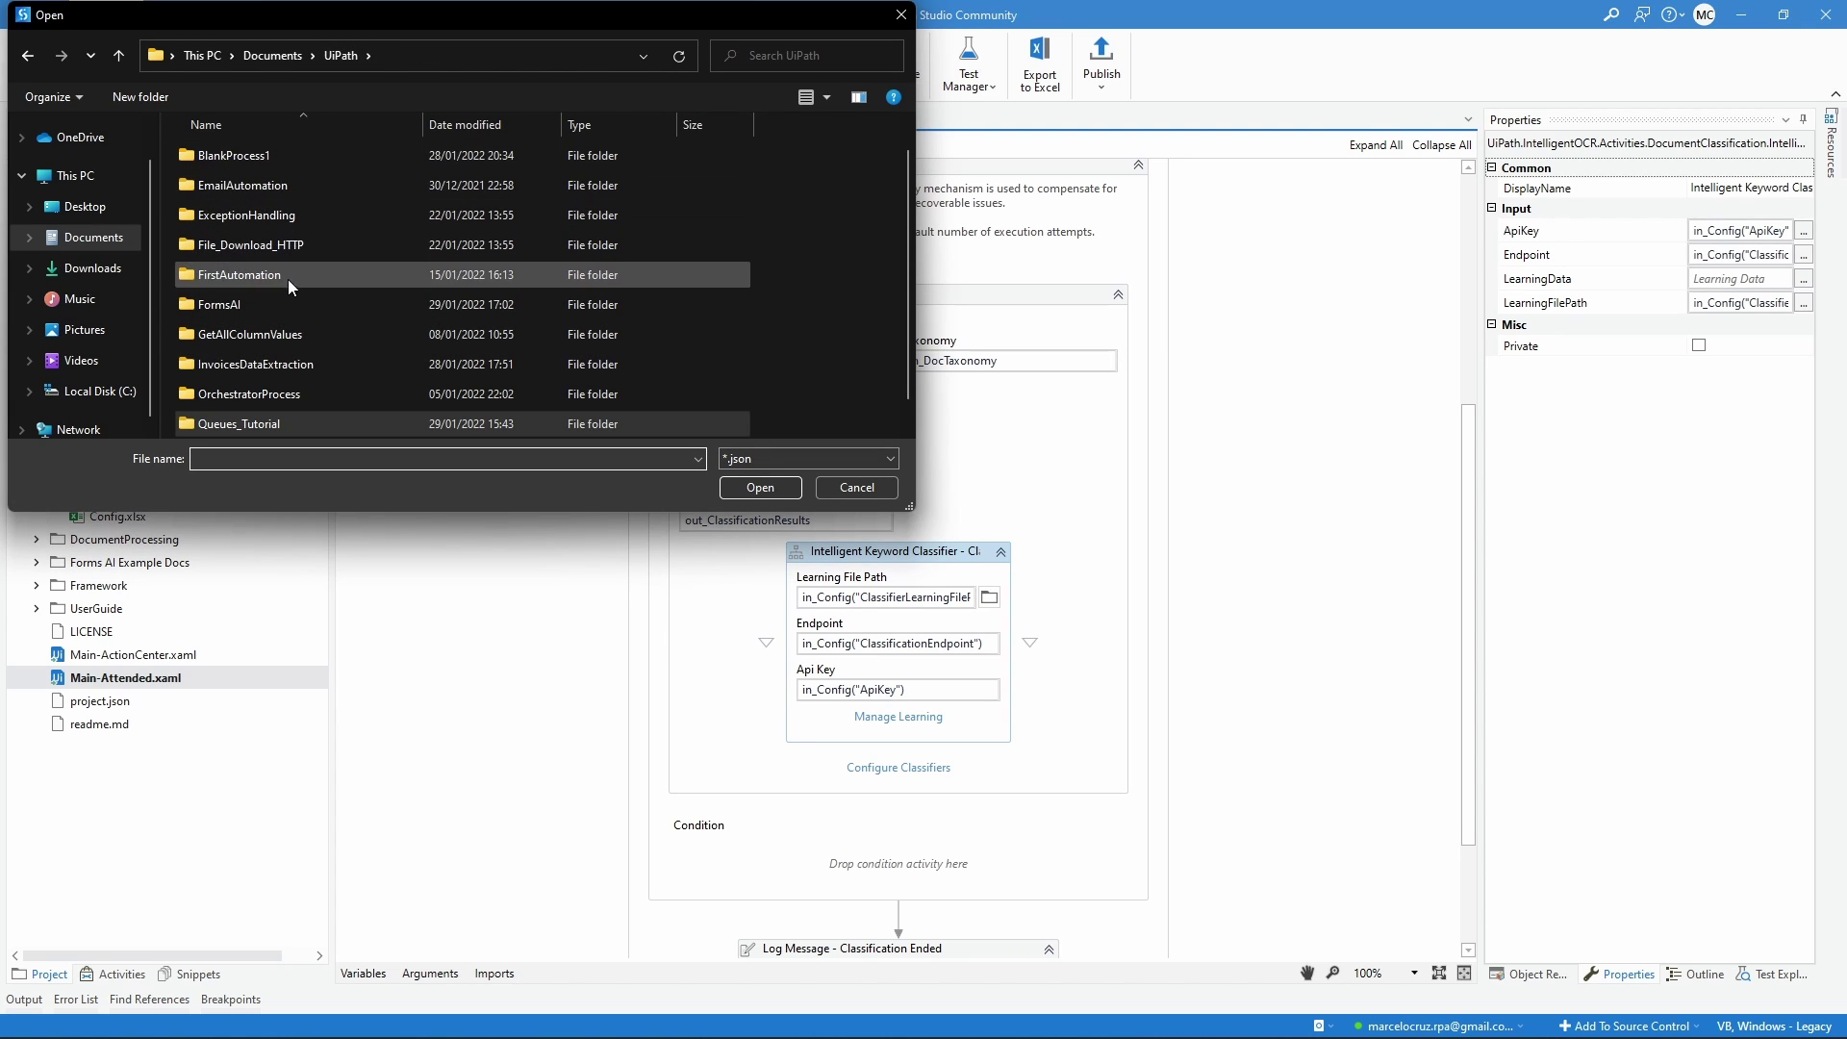
pyautogui.doubleClick(282, 304)
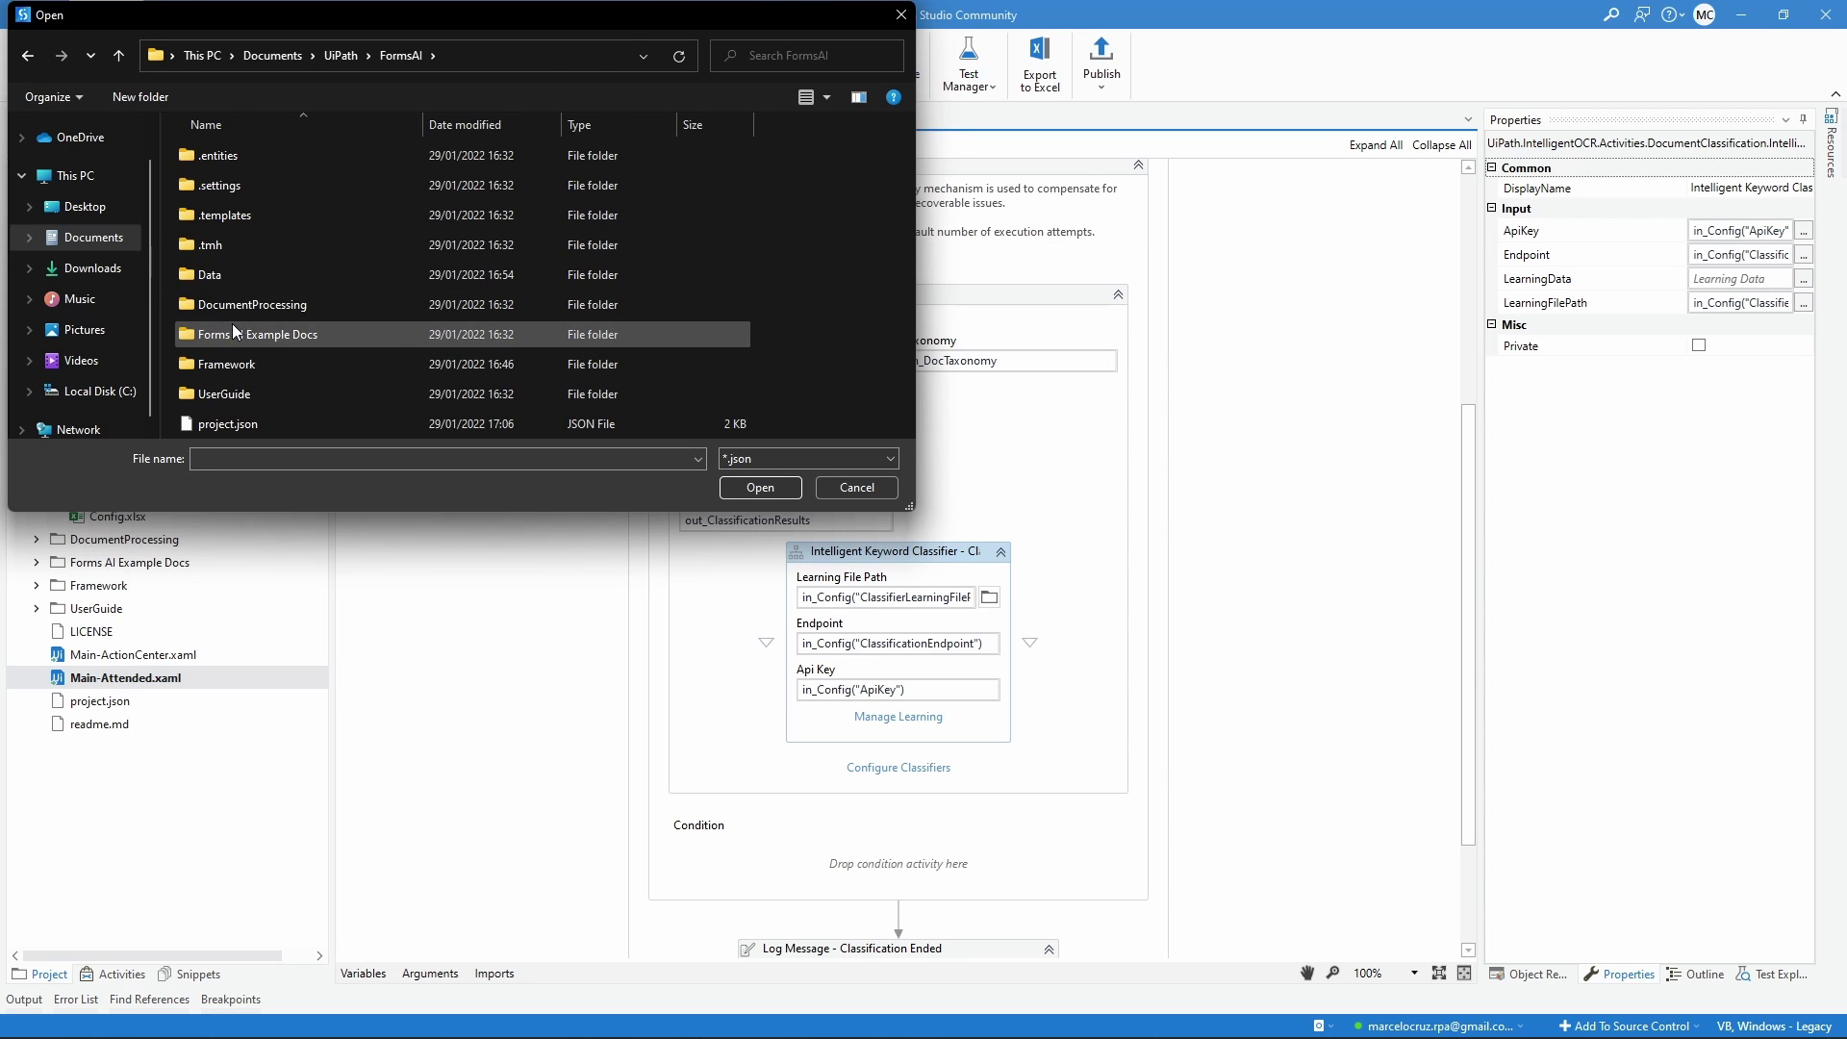
pyautogui.doubleClick(241, 306)
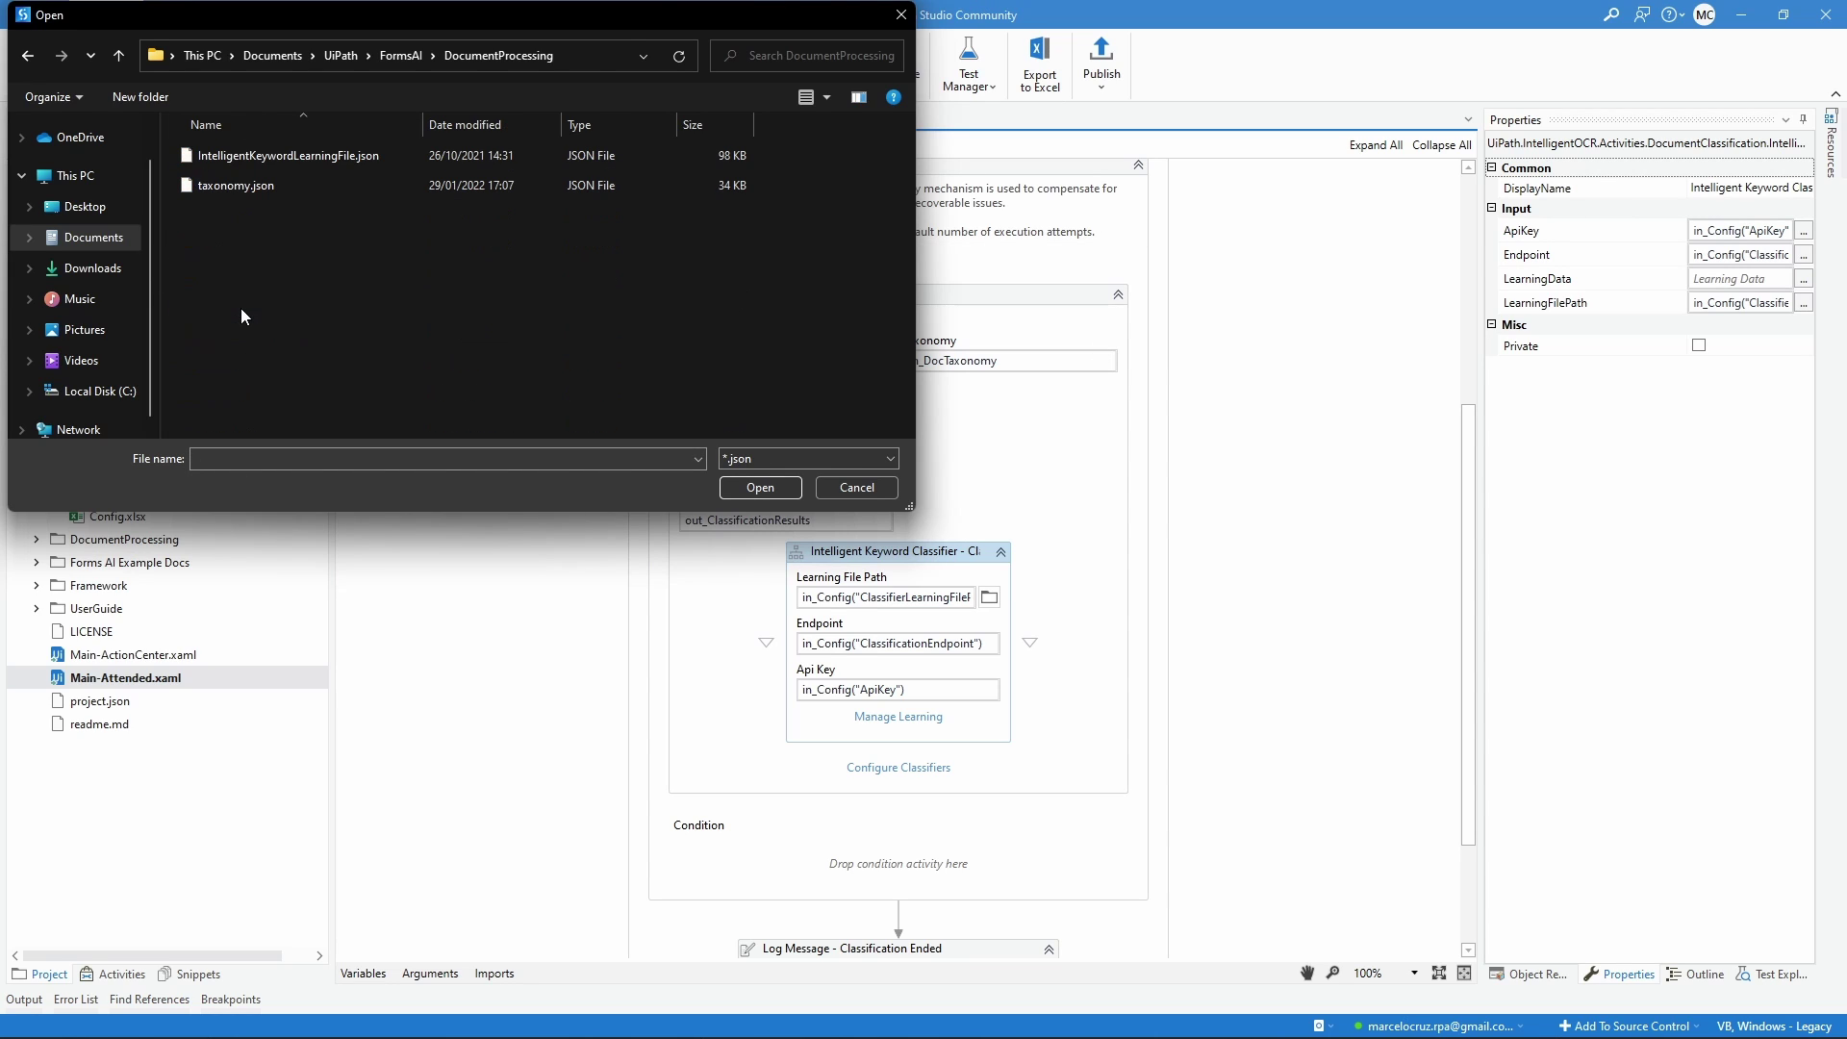
pyautogui.doubleClick(229, 158)
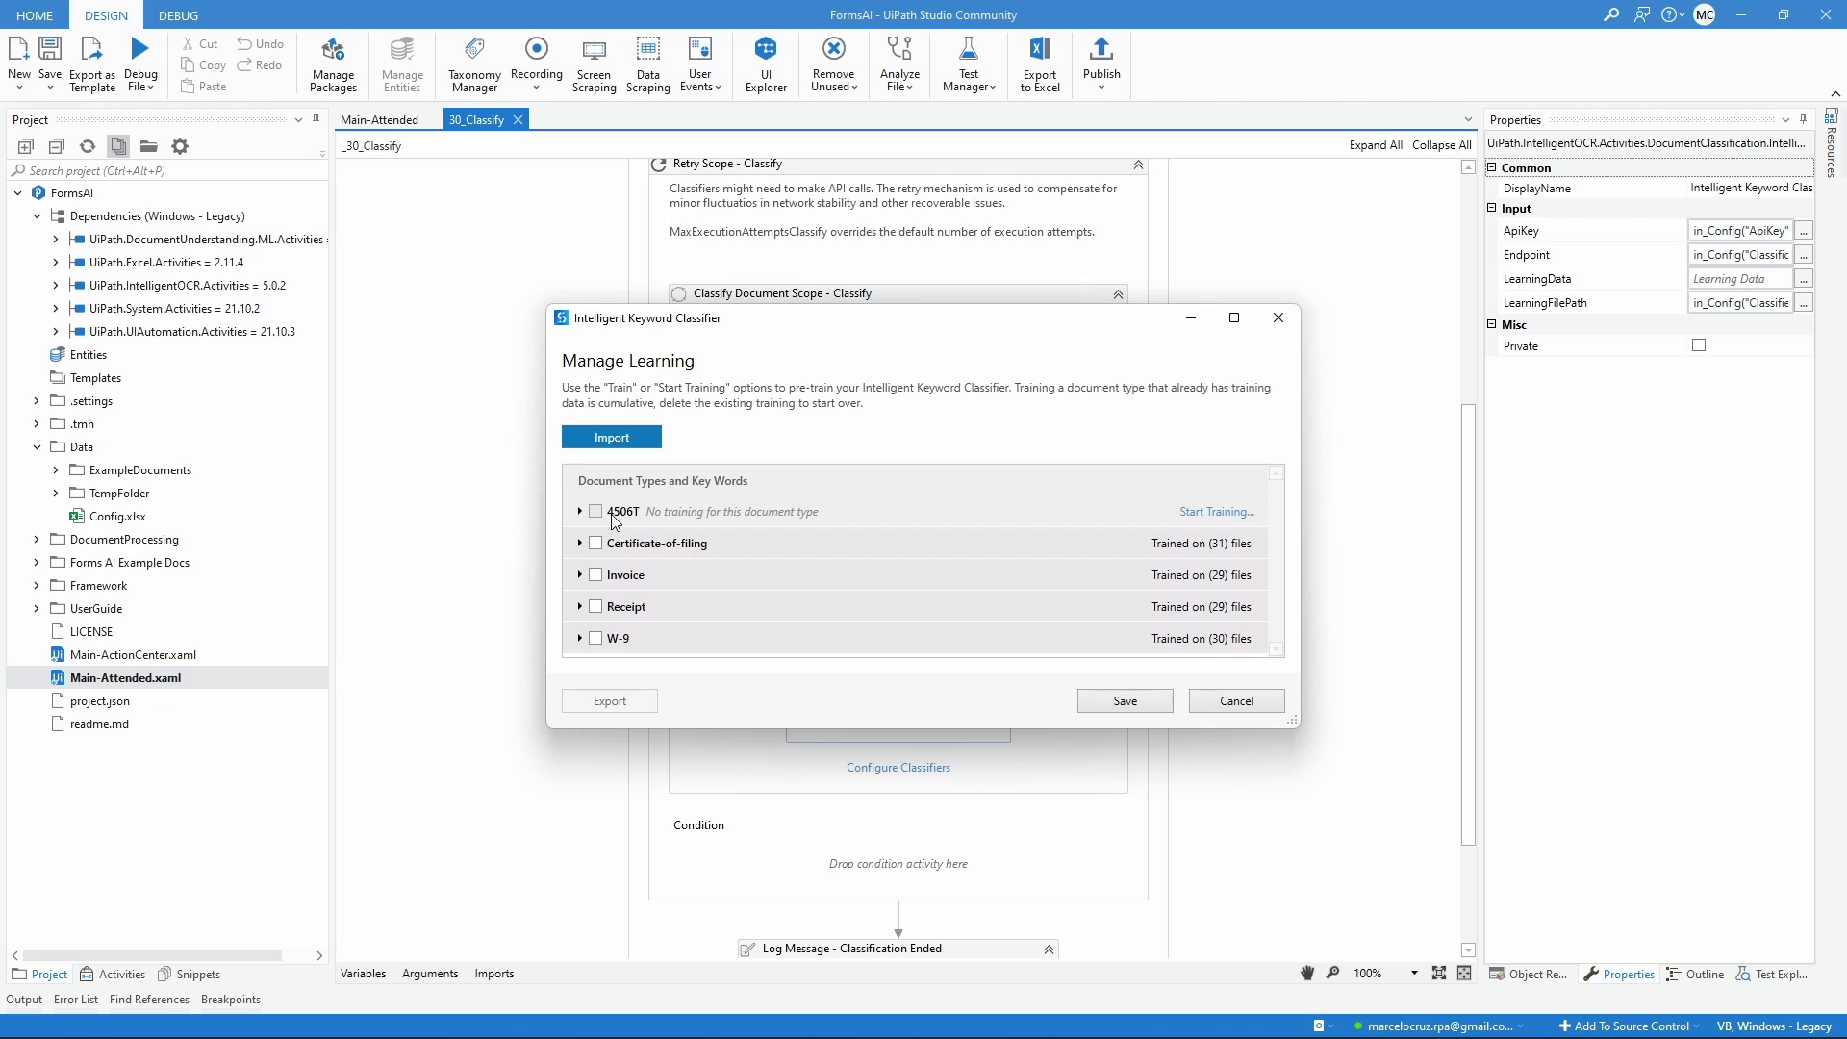
# Train the 4506T document type on the five PDFs in the Forms AI Example Docs folder and save the learning data.
pyautogui.click(1214, 511)
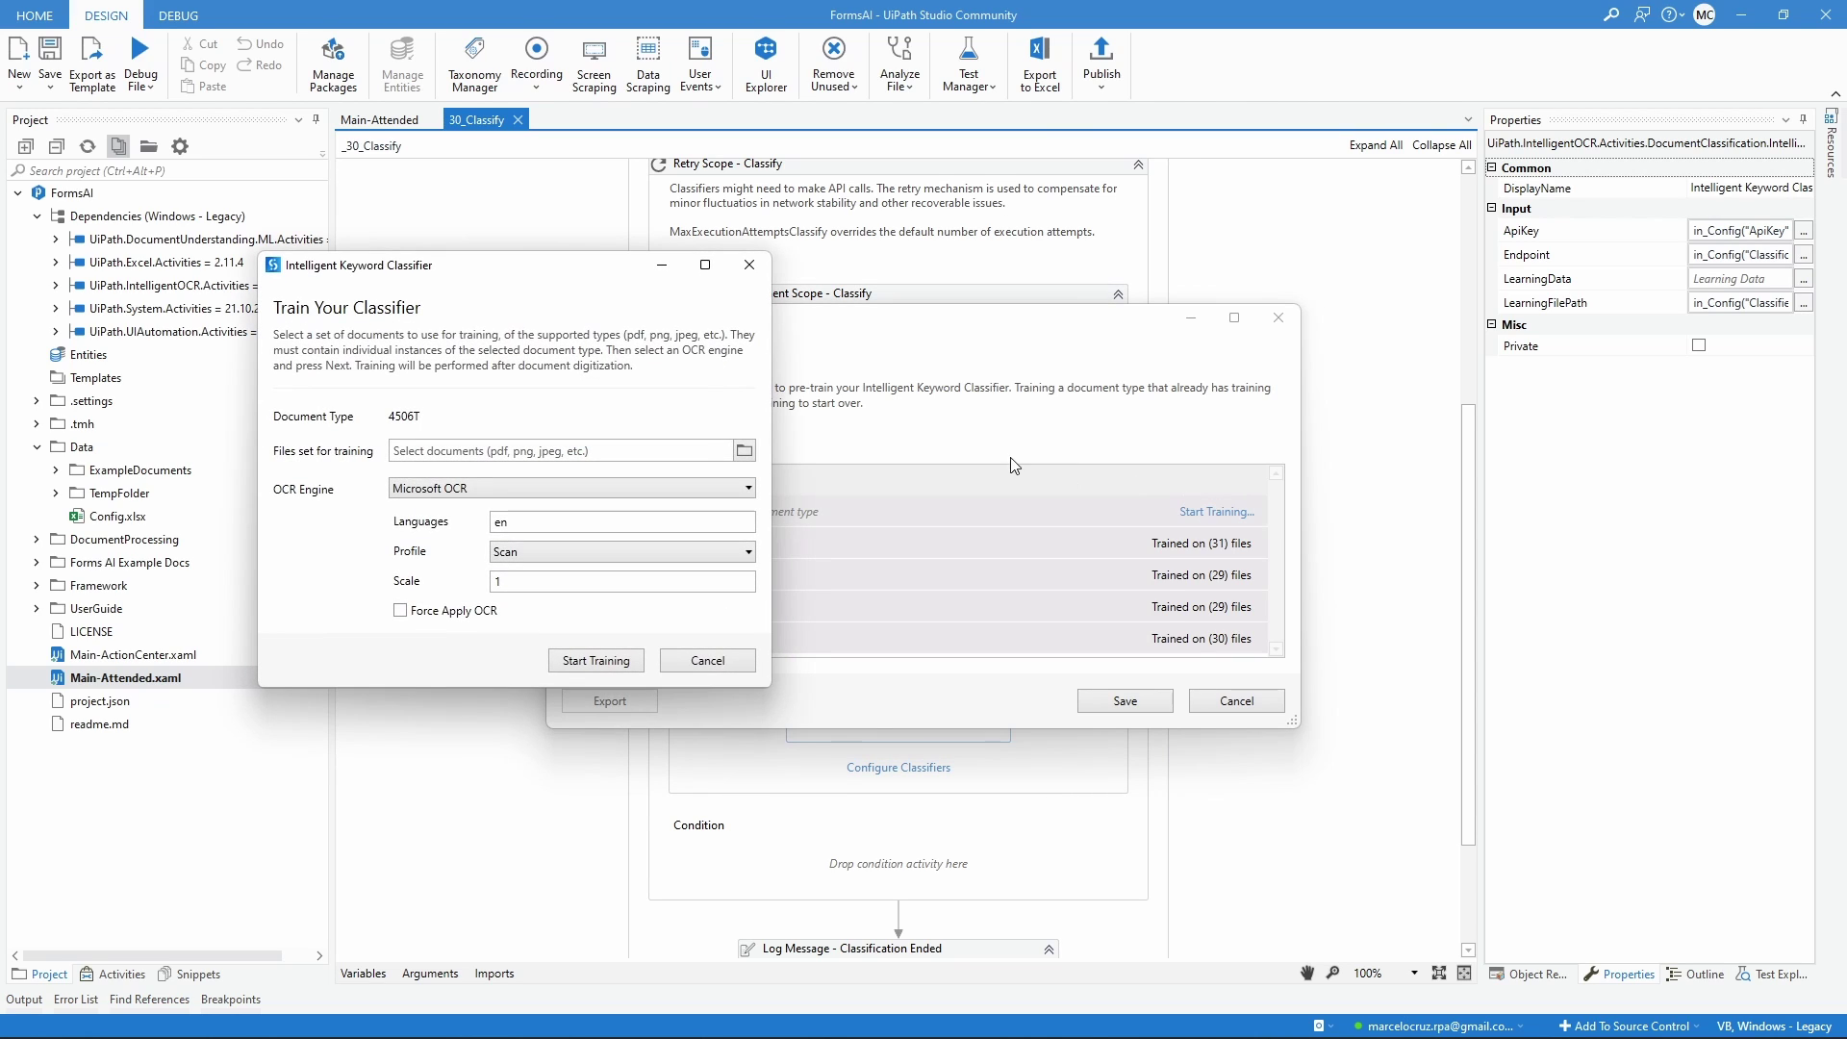
pyautogui.click(743, 457)
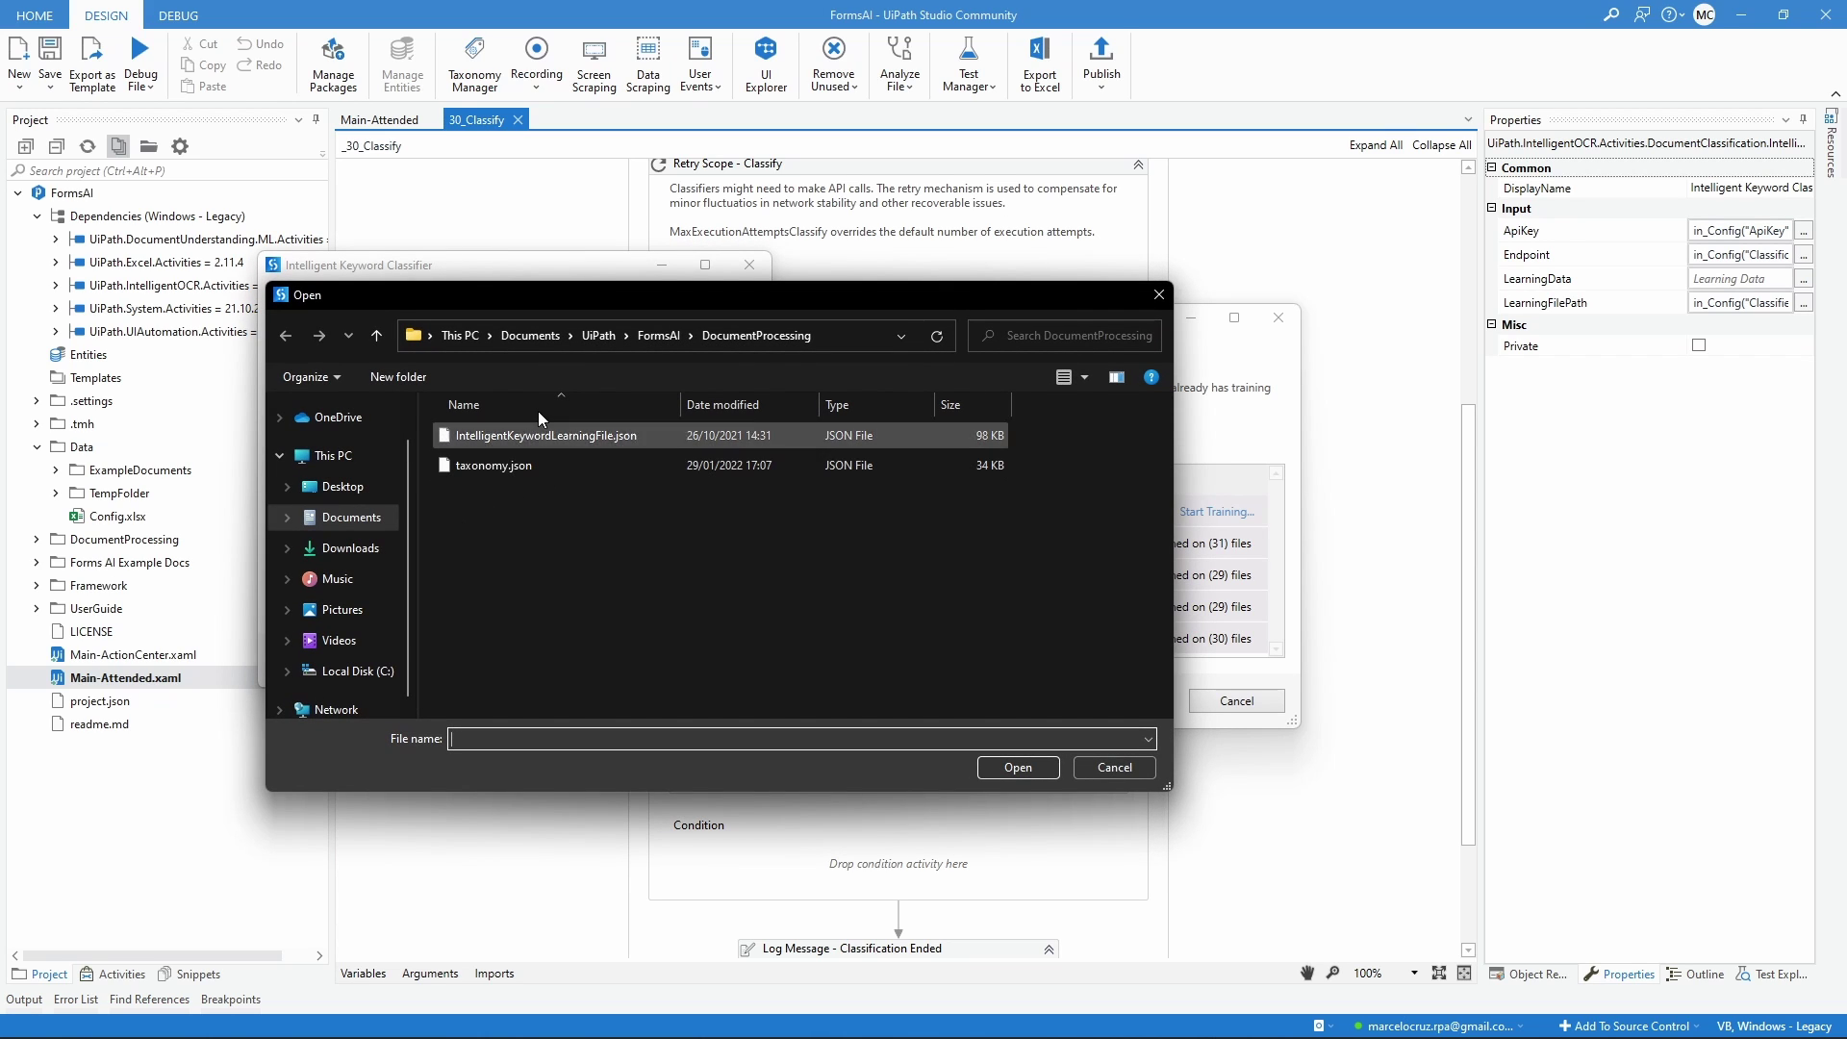
pyautogui.click(659, 335)
pyautogui.doubleClick(548, 612)
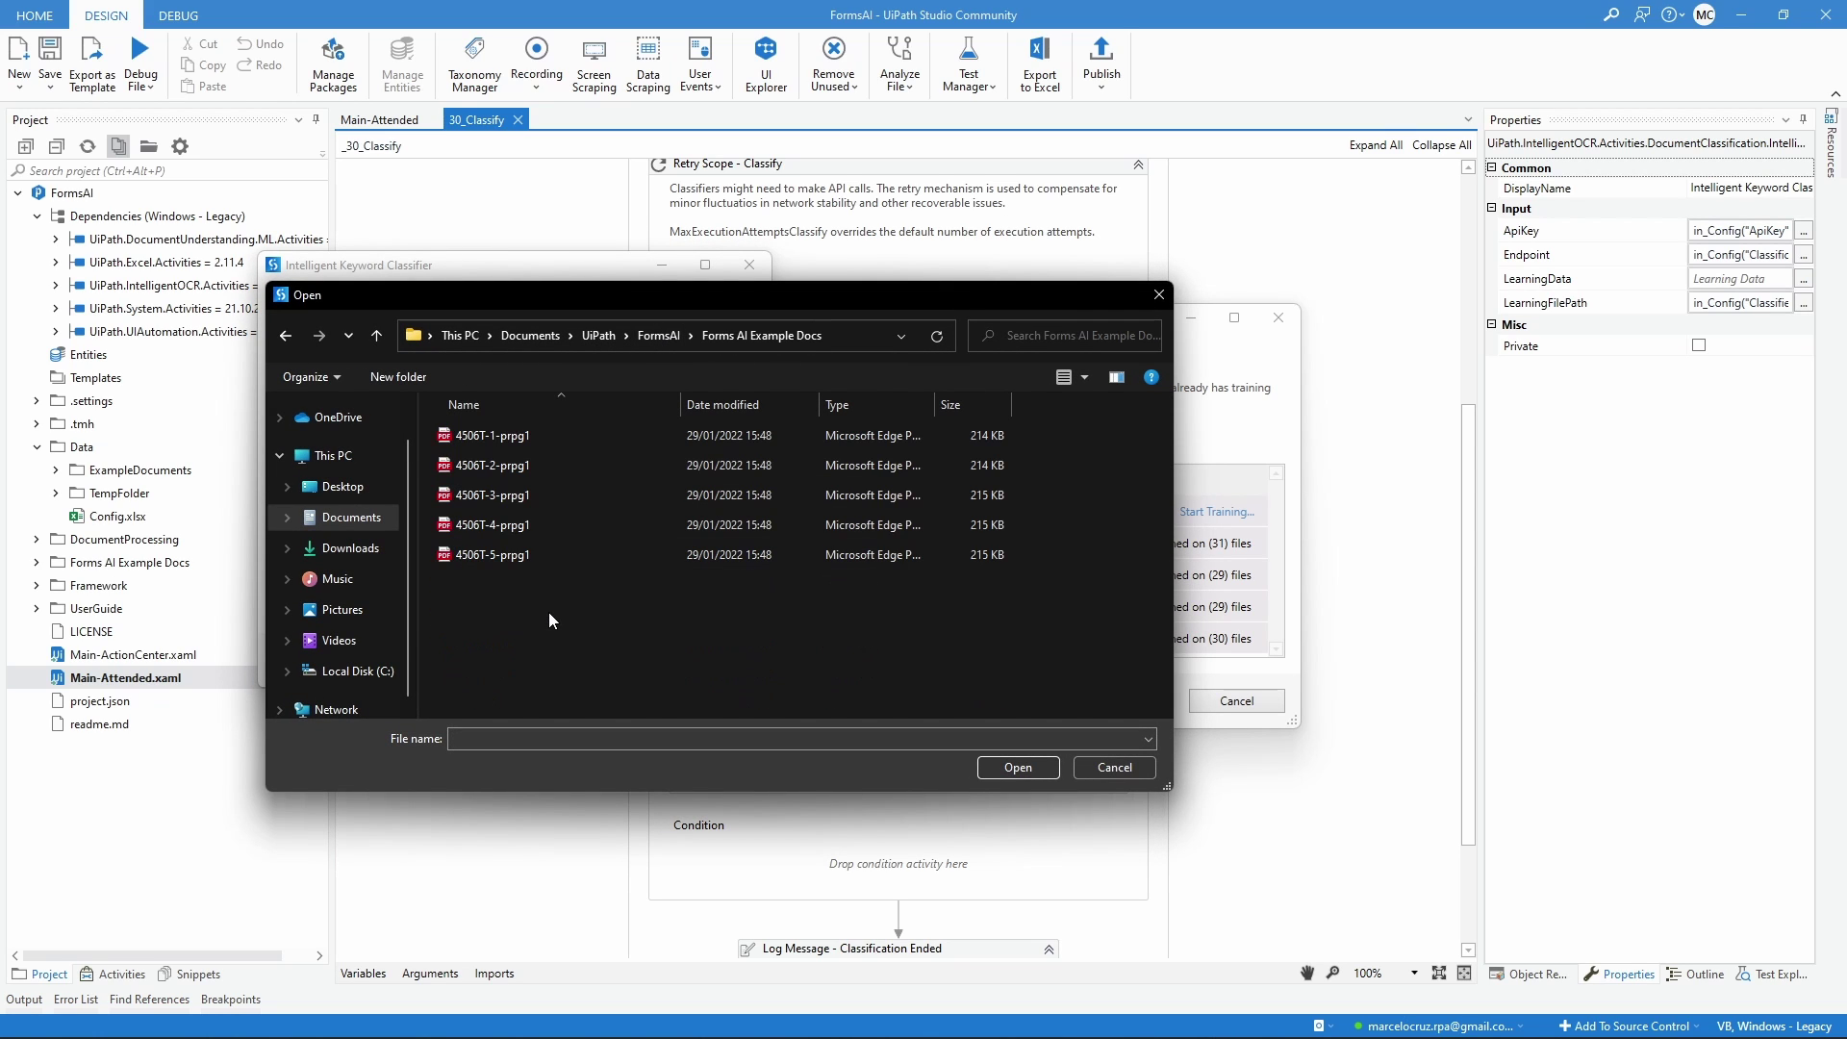
pyautogui.moveTo(556, 641); pyautogui.dragTo(526, 433)
pyautogui.click(1018, 770)
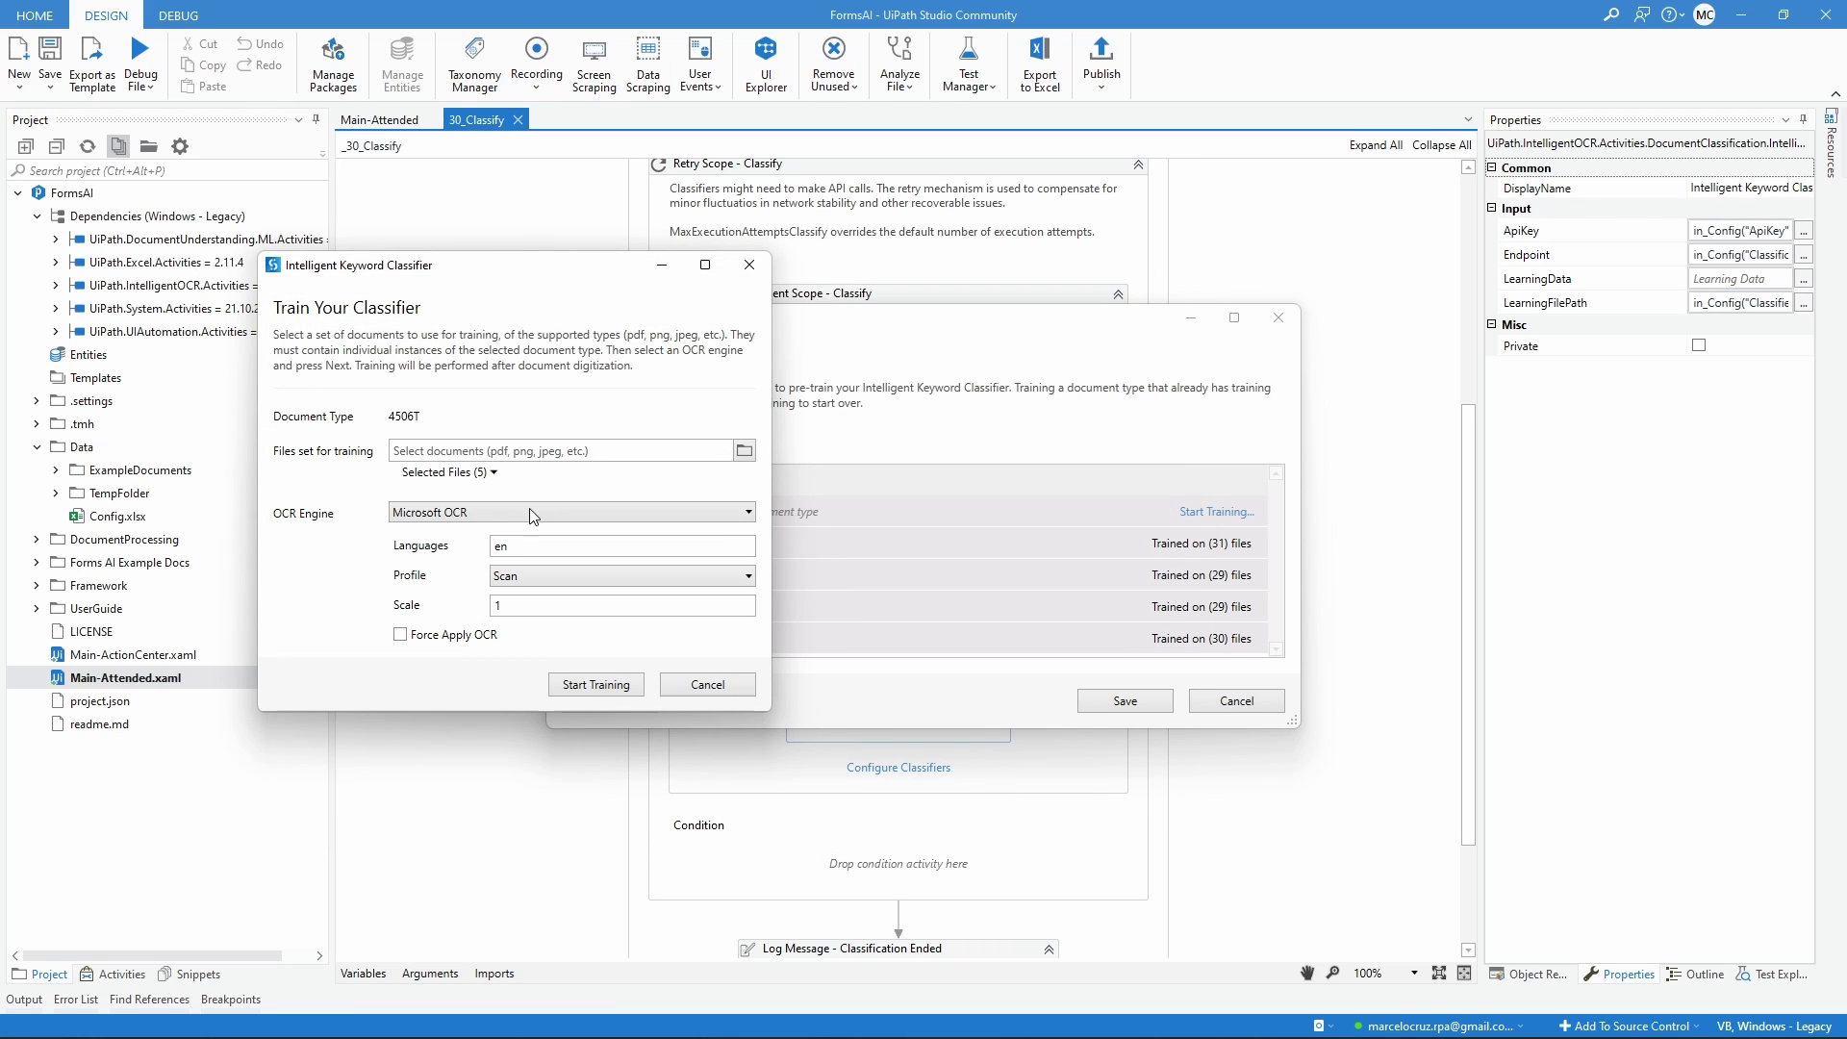
pyautogui.click(579, 686)
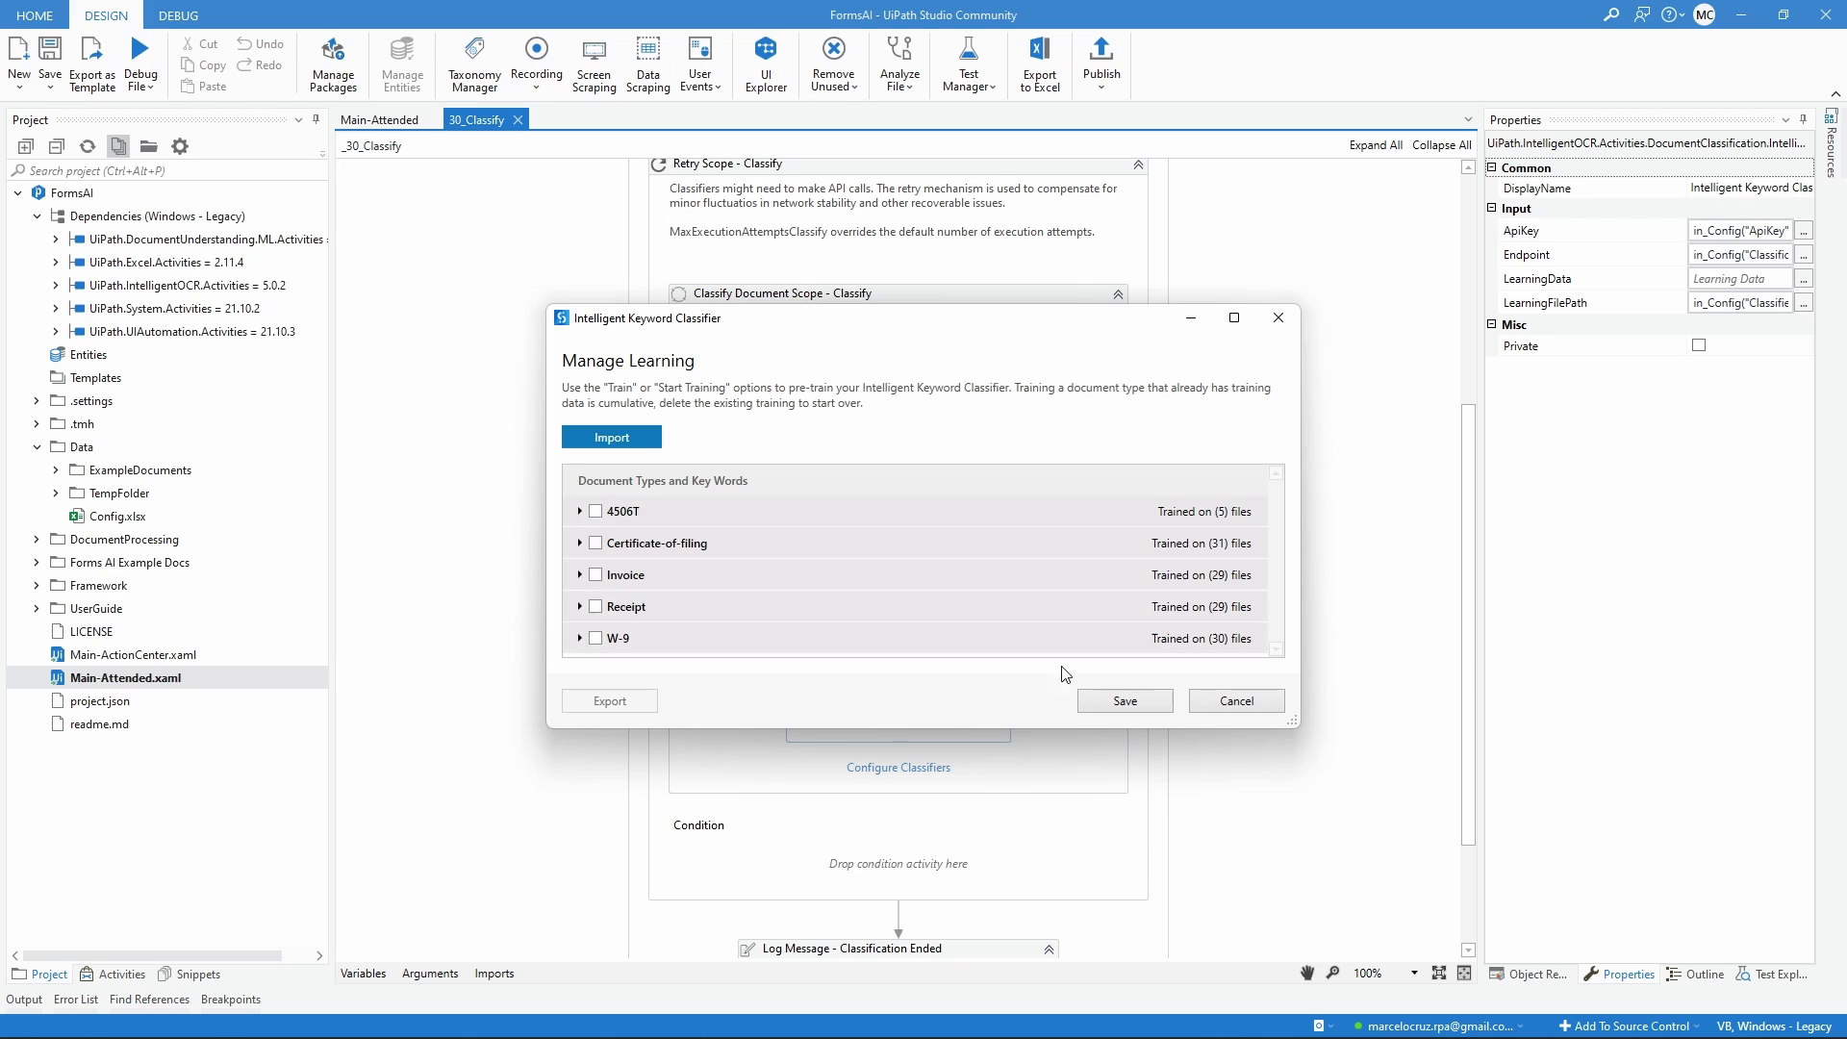
pyautogui.click(1116, 701)
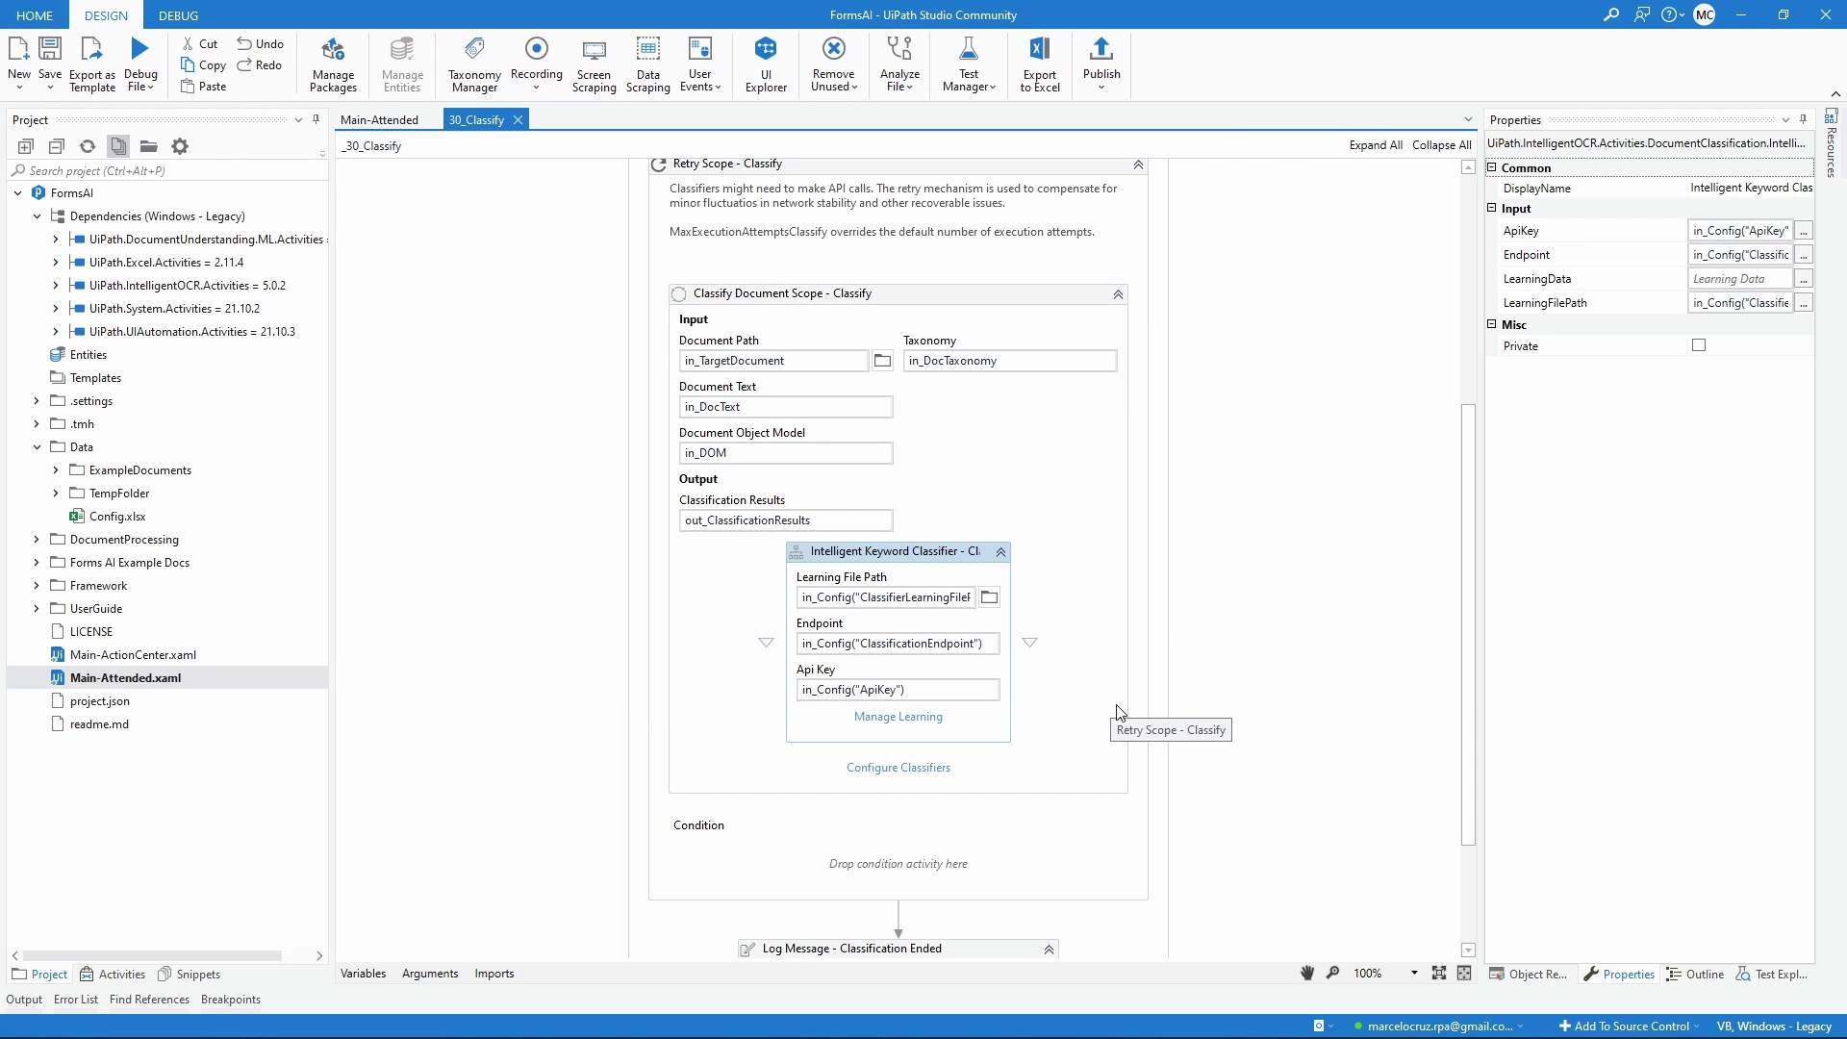
# Close 30_Classify and open the 50_Extract workflow invoked by the Extract activity in the Process Each Document loop.
pyautogui.click(518, 119)
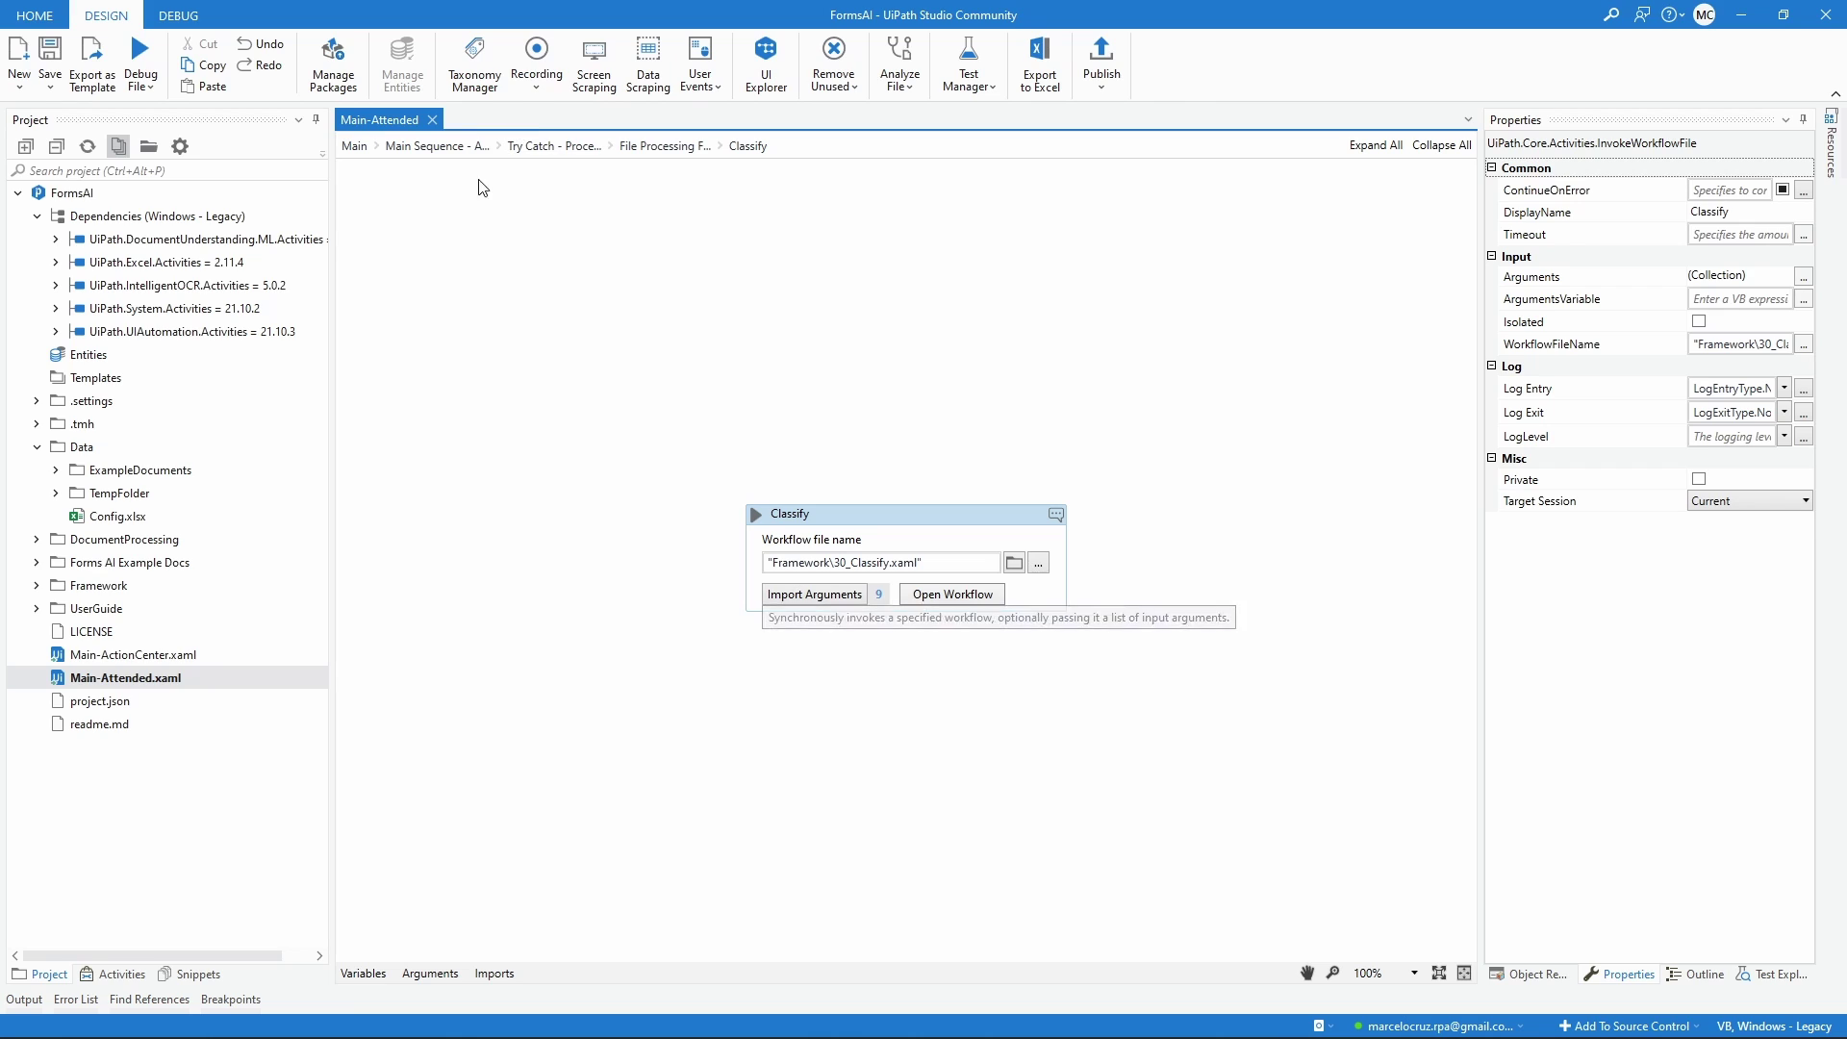
pyautogui.click(356, 144)
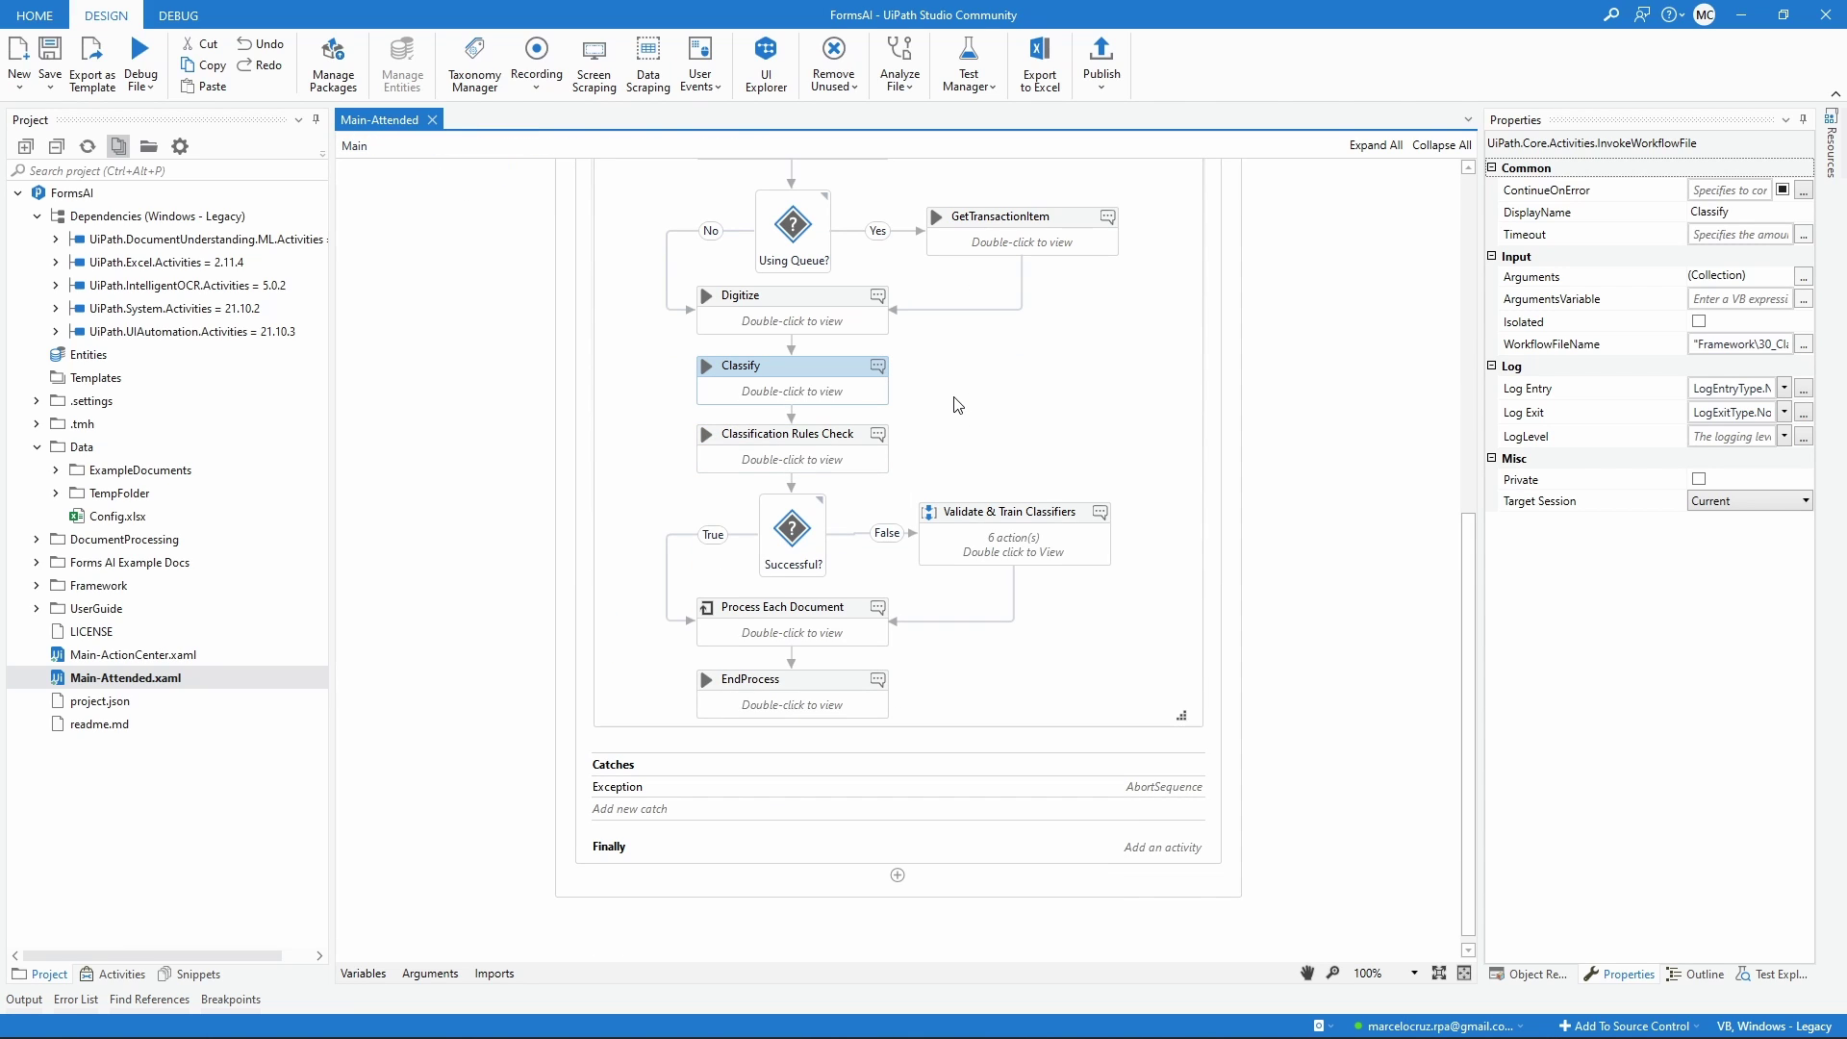
pyautogui.doubleClick(816, 642)
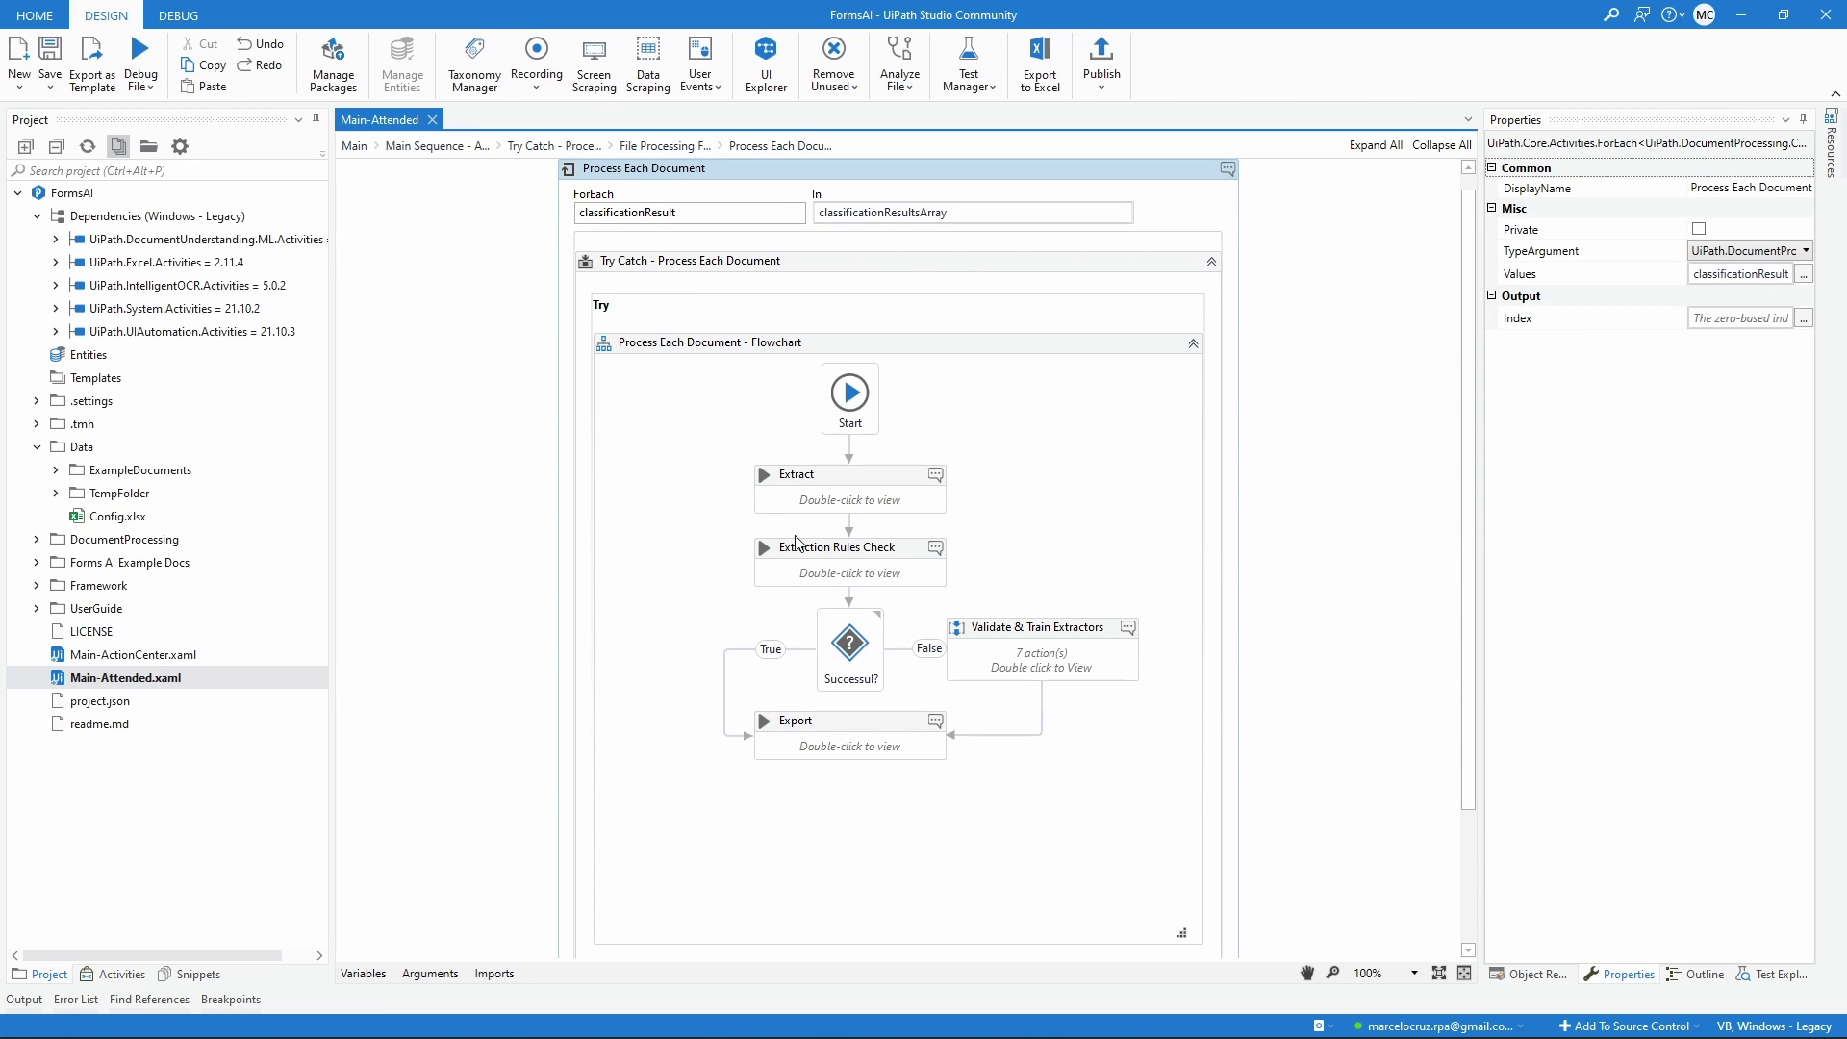
pyautogui.doubleClick(800, 502)
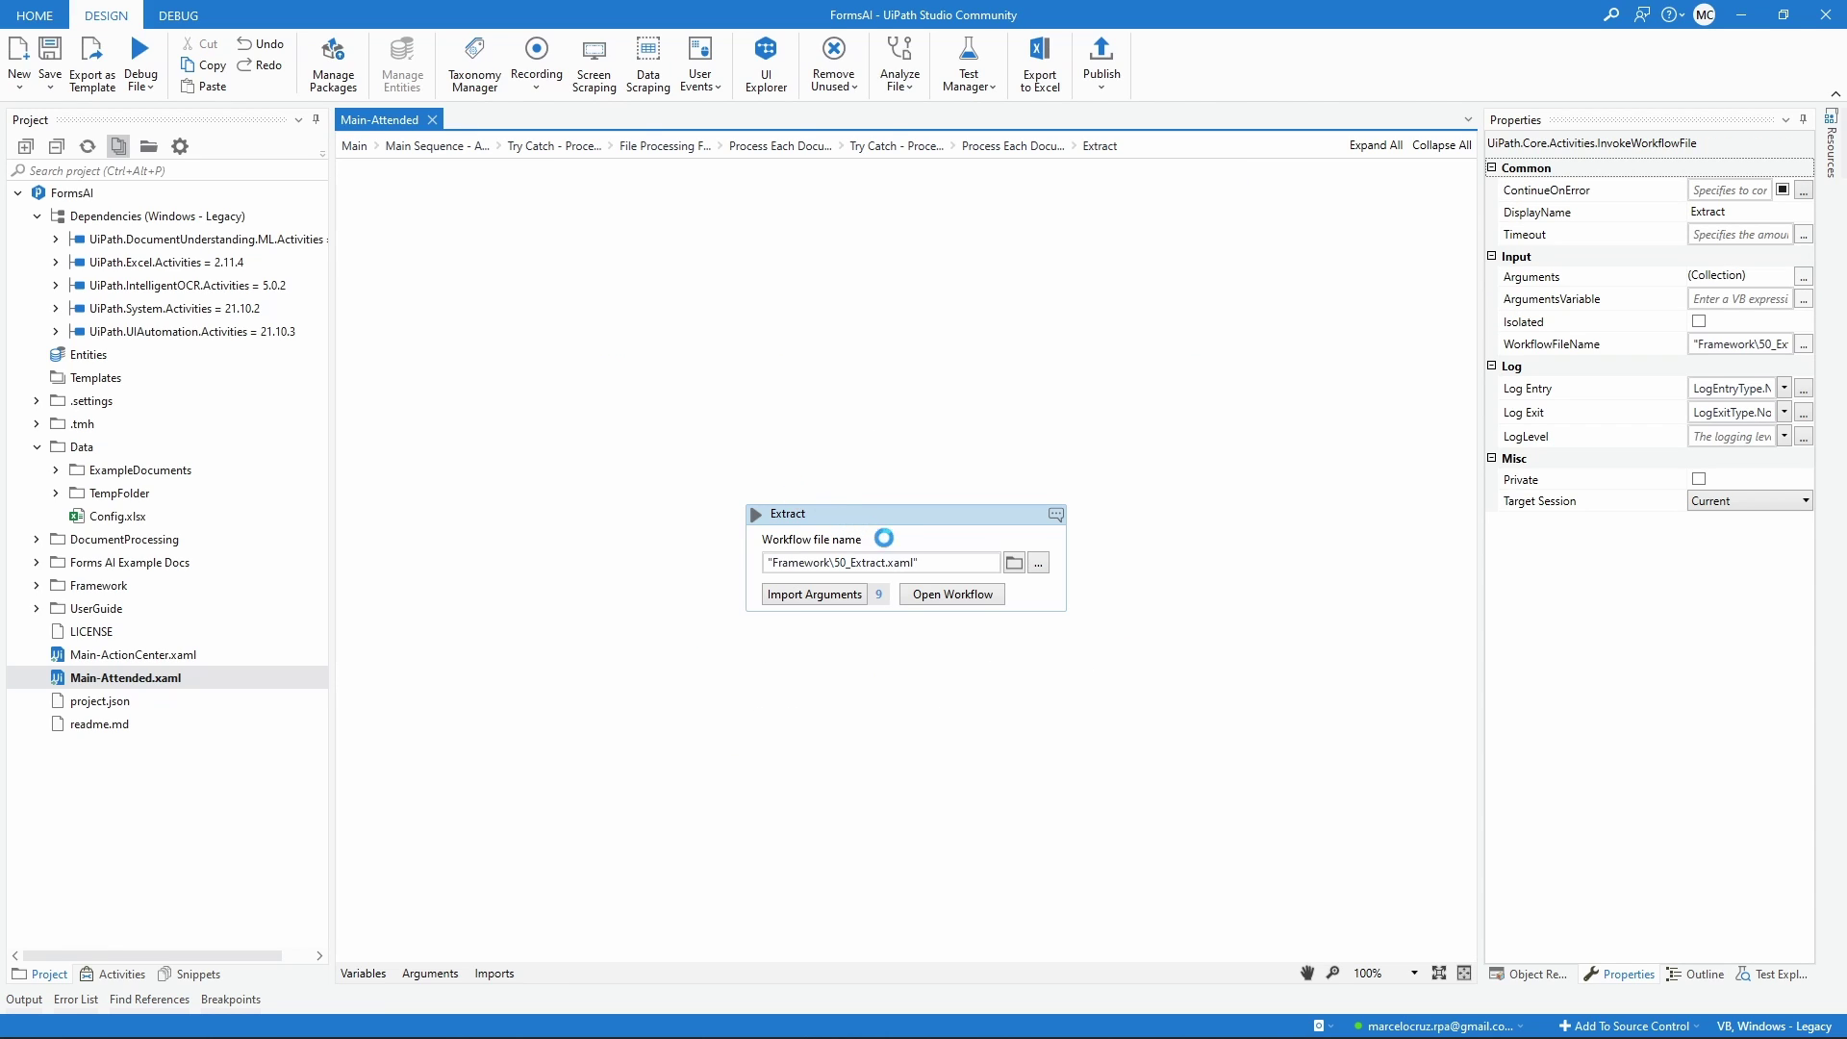
pyautogui.click(952, 594)
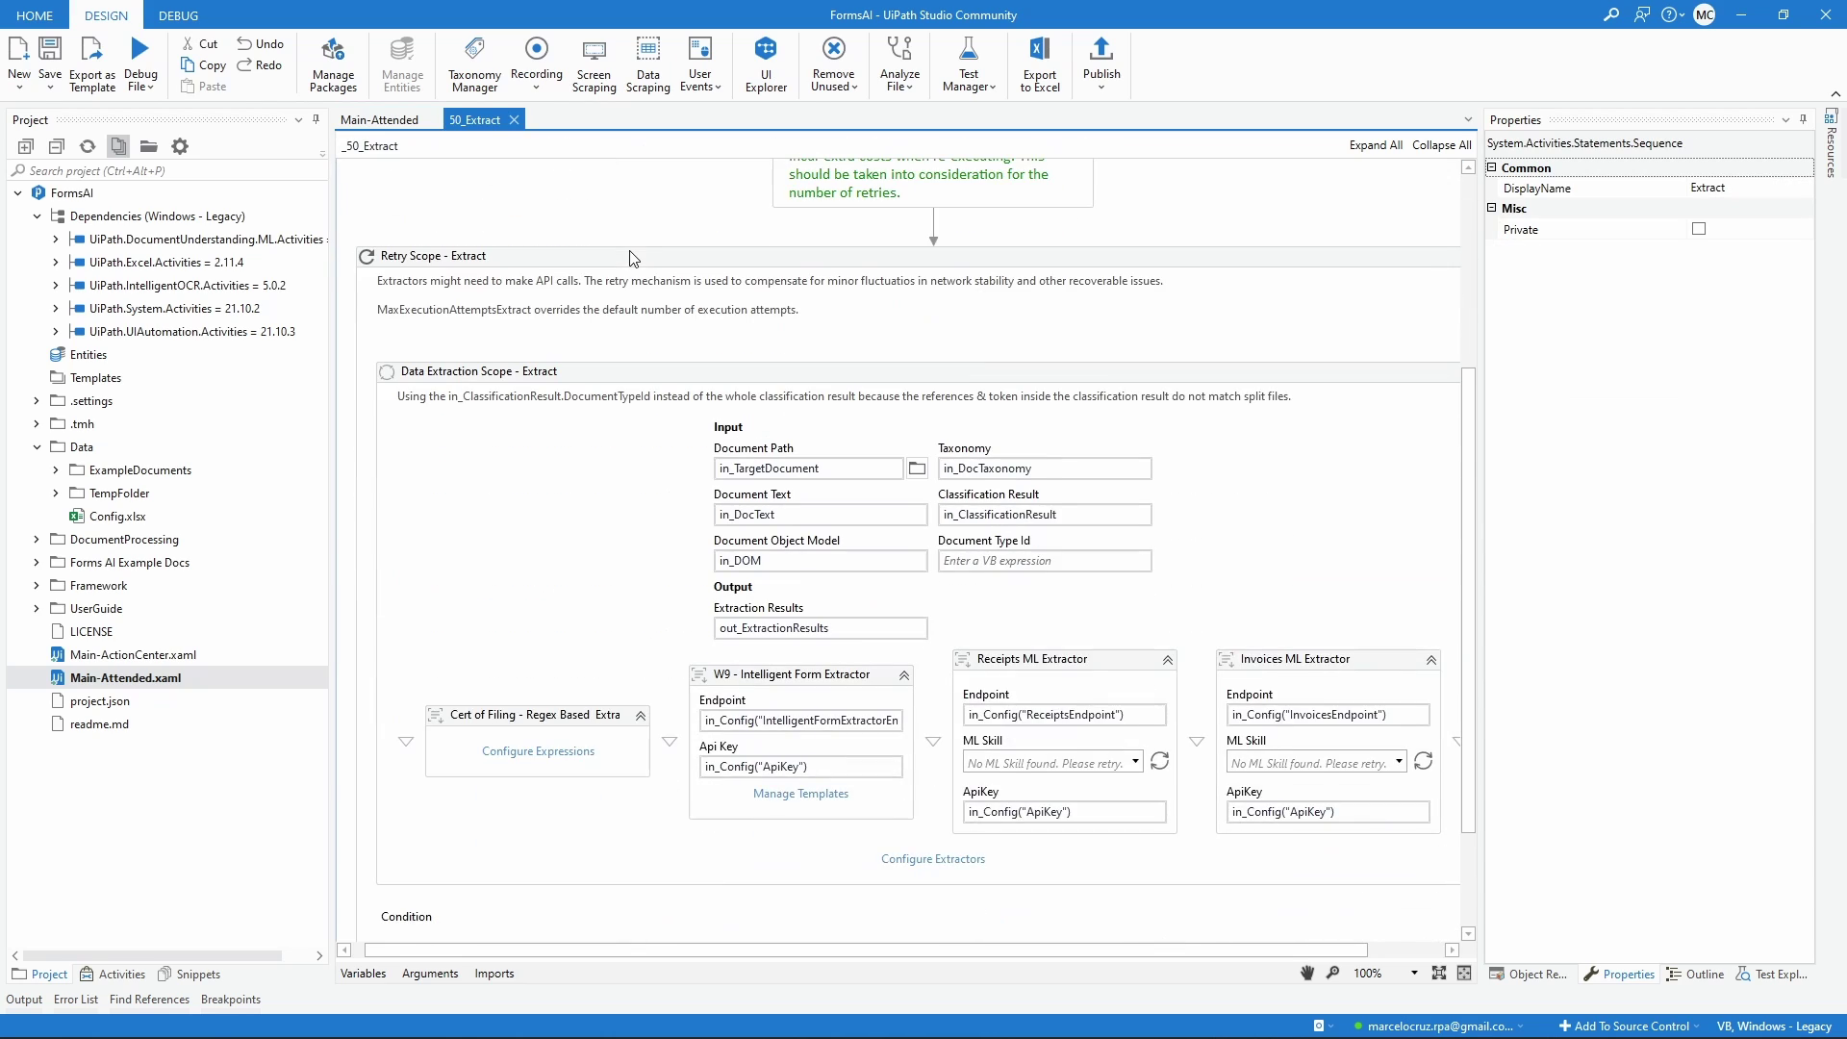
# Delete the Cert of Filing, W9, Receipts and Invoices extractors from the Data Extraction Scope.
pyautogui.scroll(-3, 638, 280)
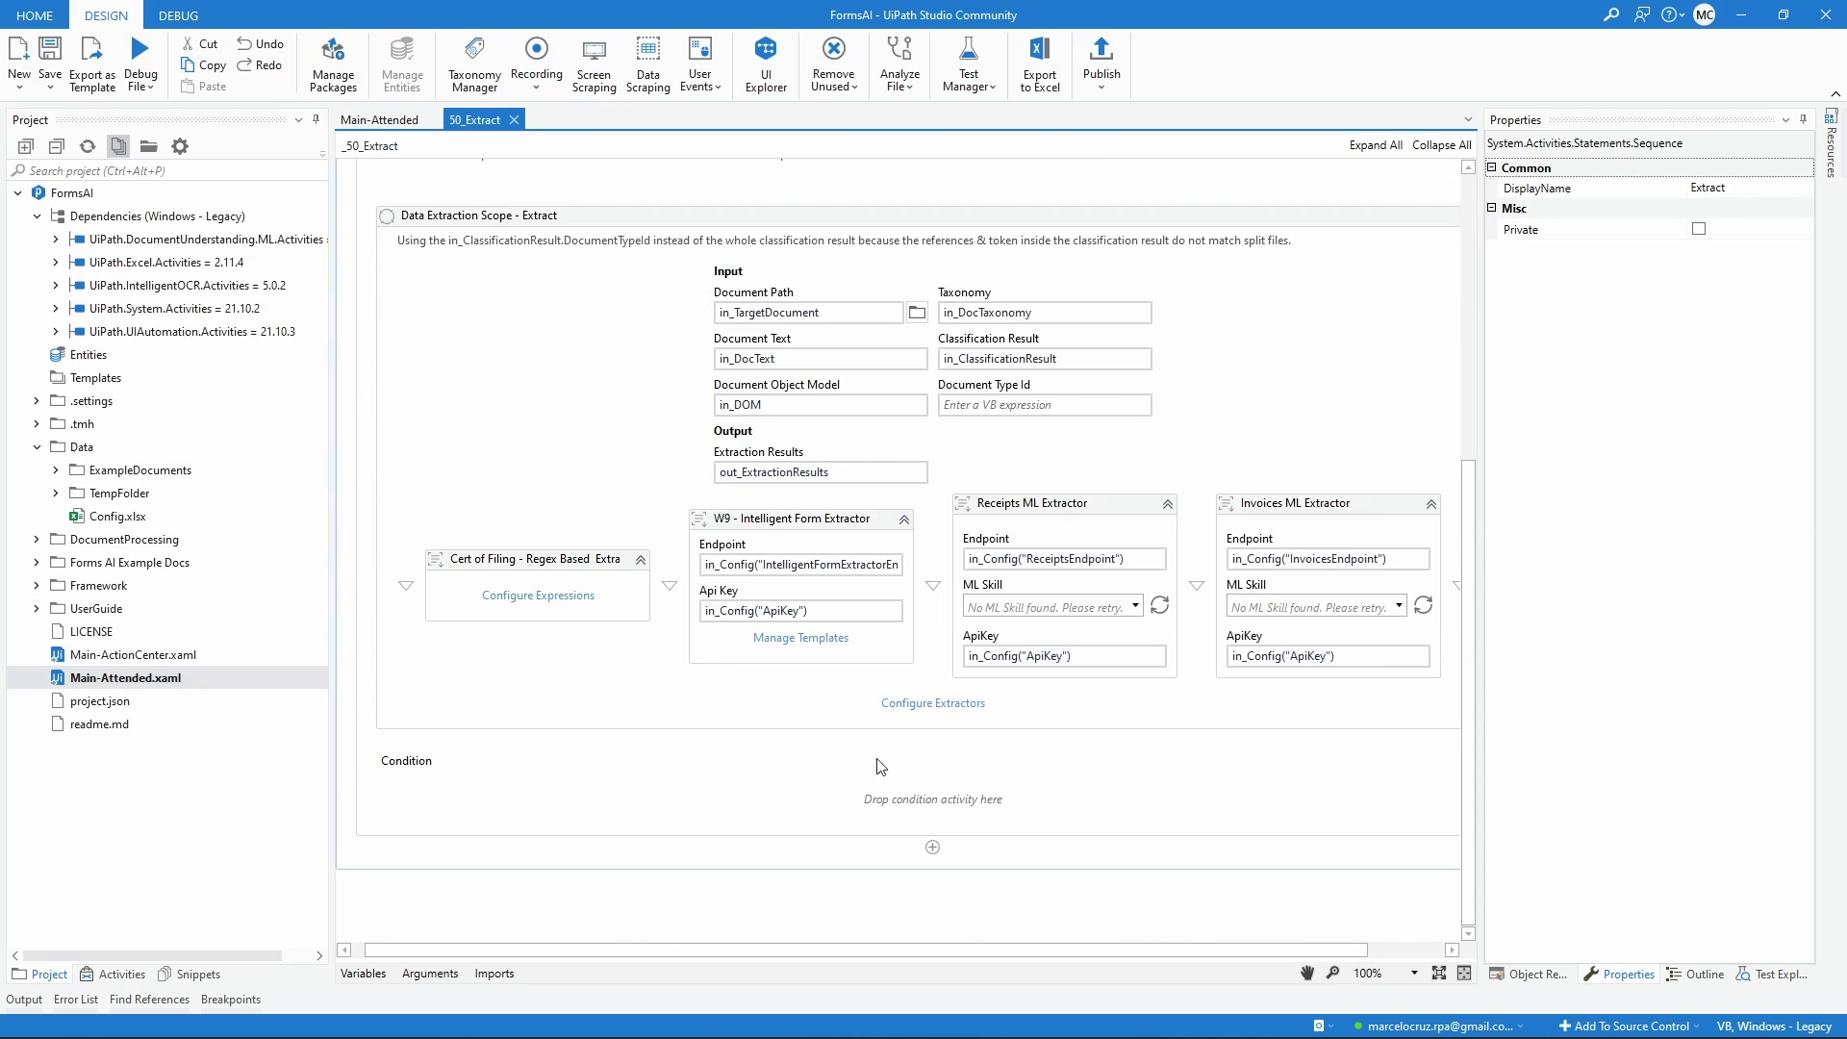
pyautogui.click(619, 596)
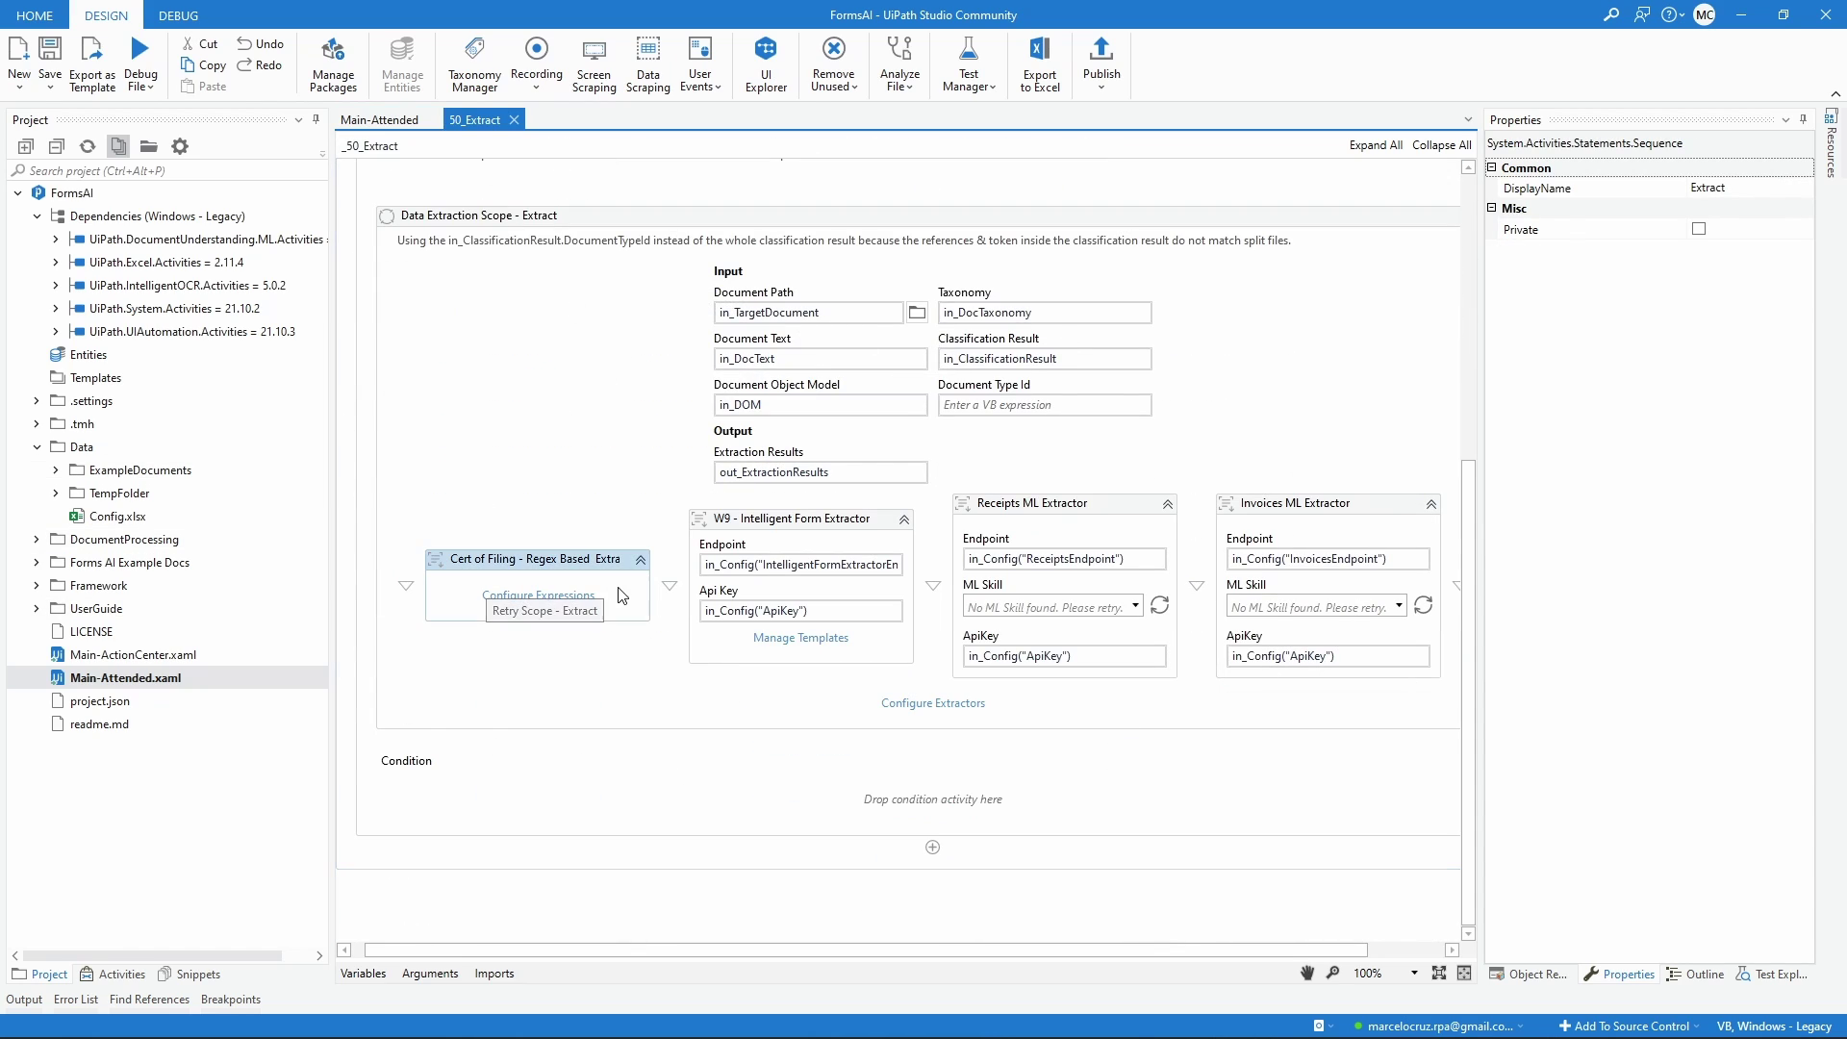
pyautogui.press('Delete')
pyautogui.click(693, 594)
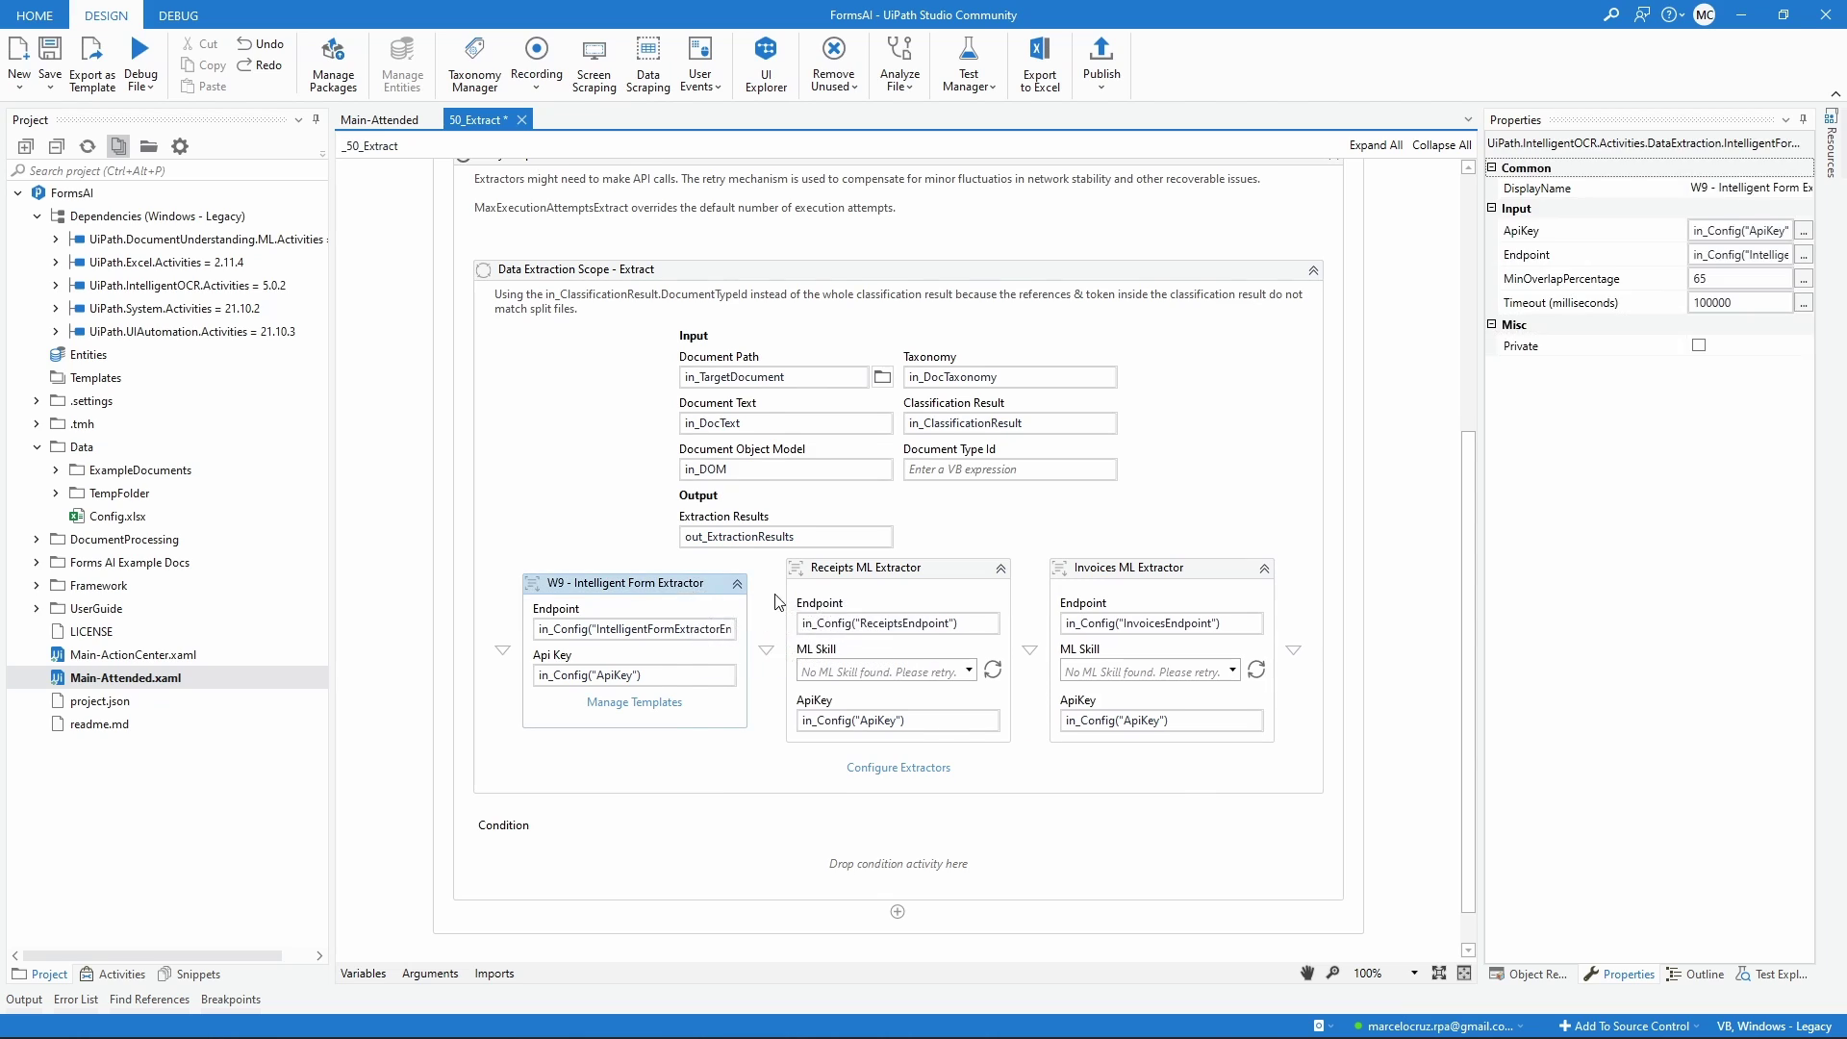
pyautogui.press('Delete')
pyautogui.click(812, 608)
pyautogui.press('Delete')
pyautogui.click(811, 608)
pyautogui.press('Delete')
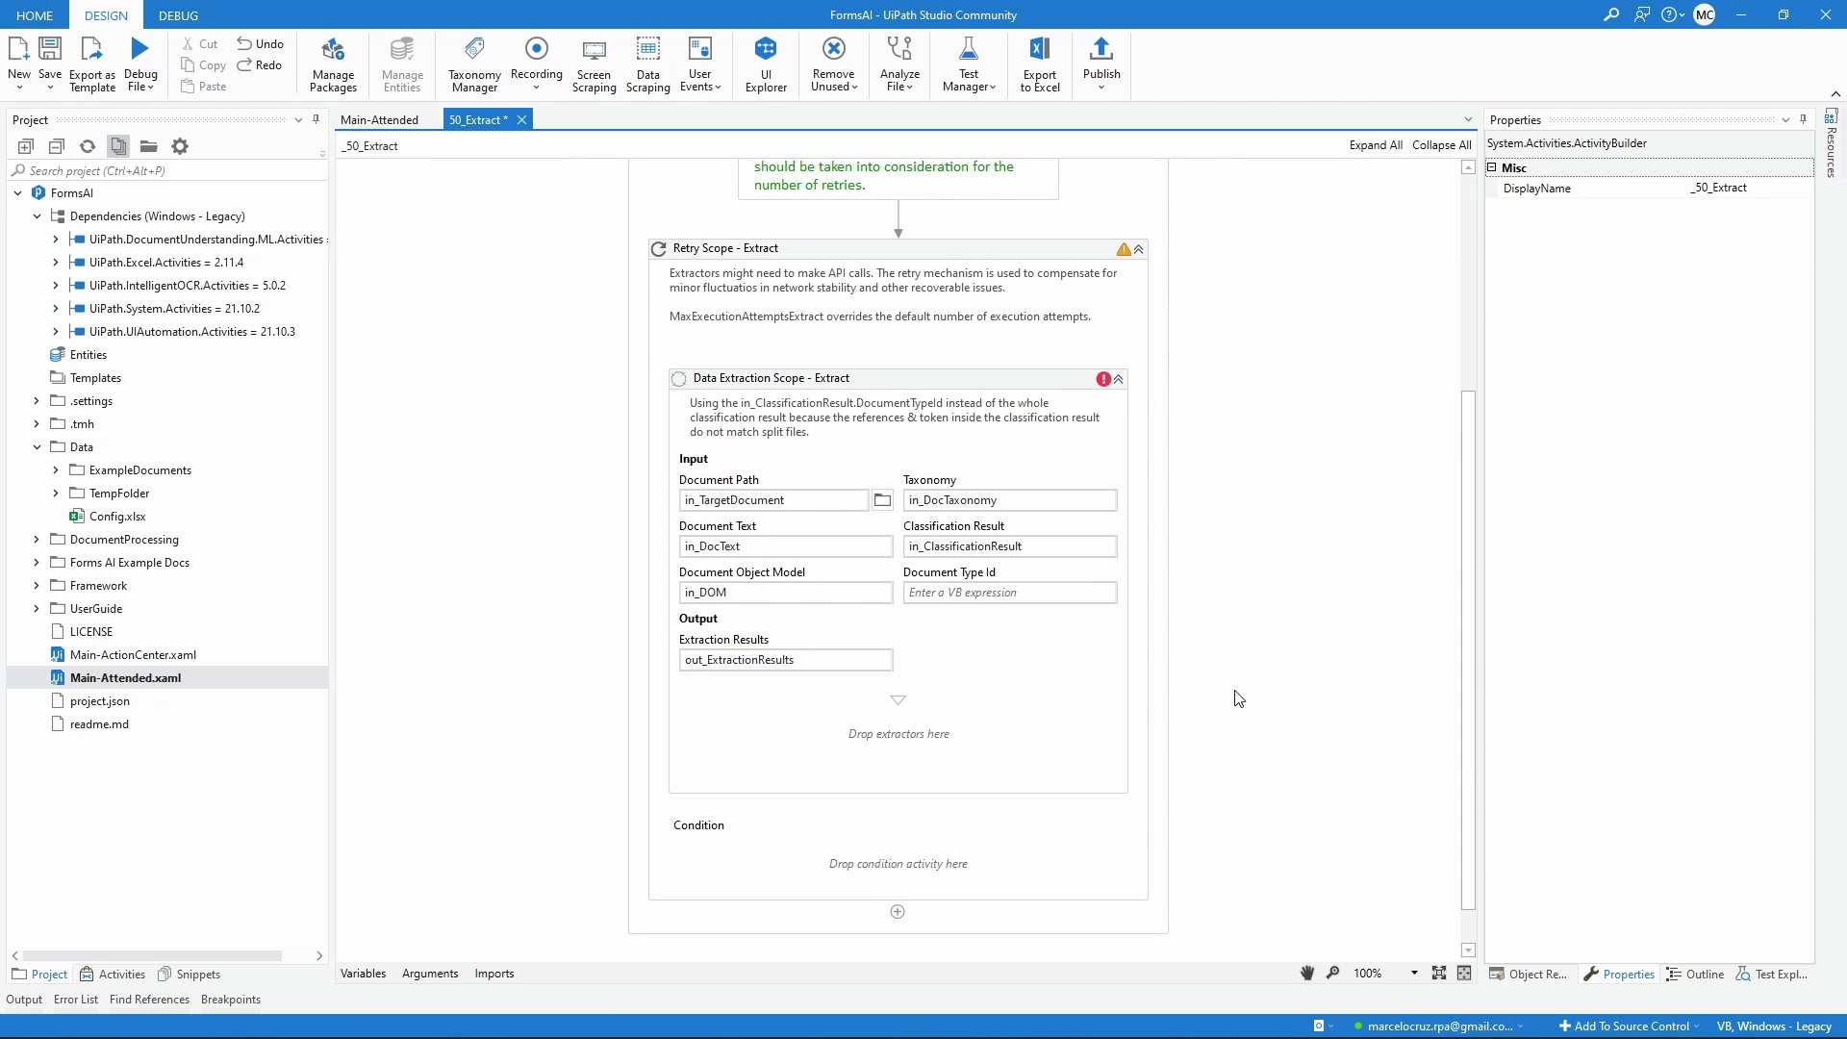
# Find the Machine Learning Extractor activity and add it to the empty Data Extraction Scope.
pyautogui.scroll(3, 1236, 705)
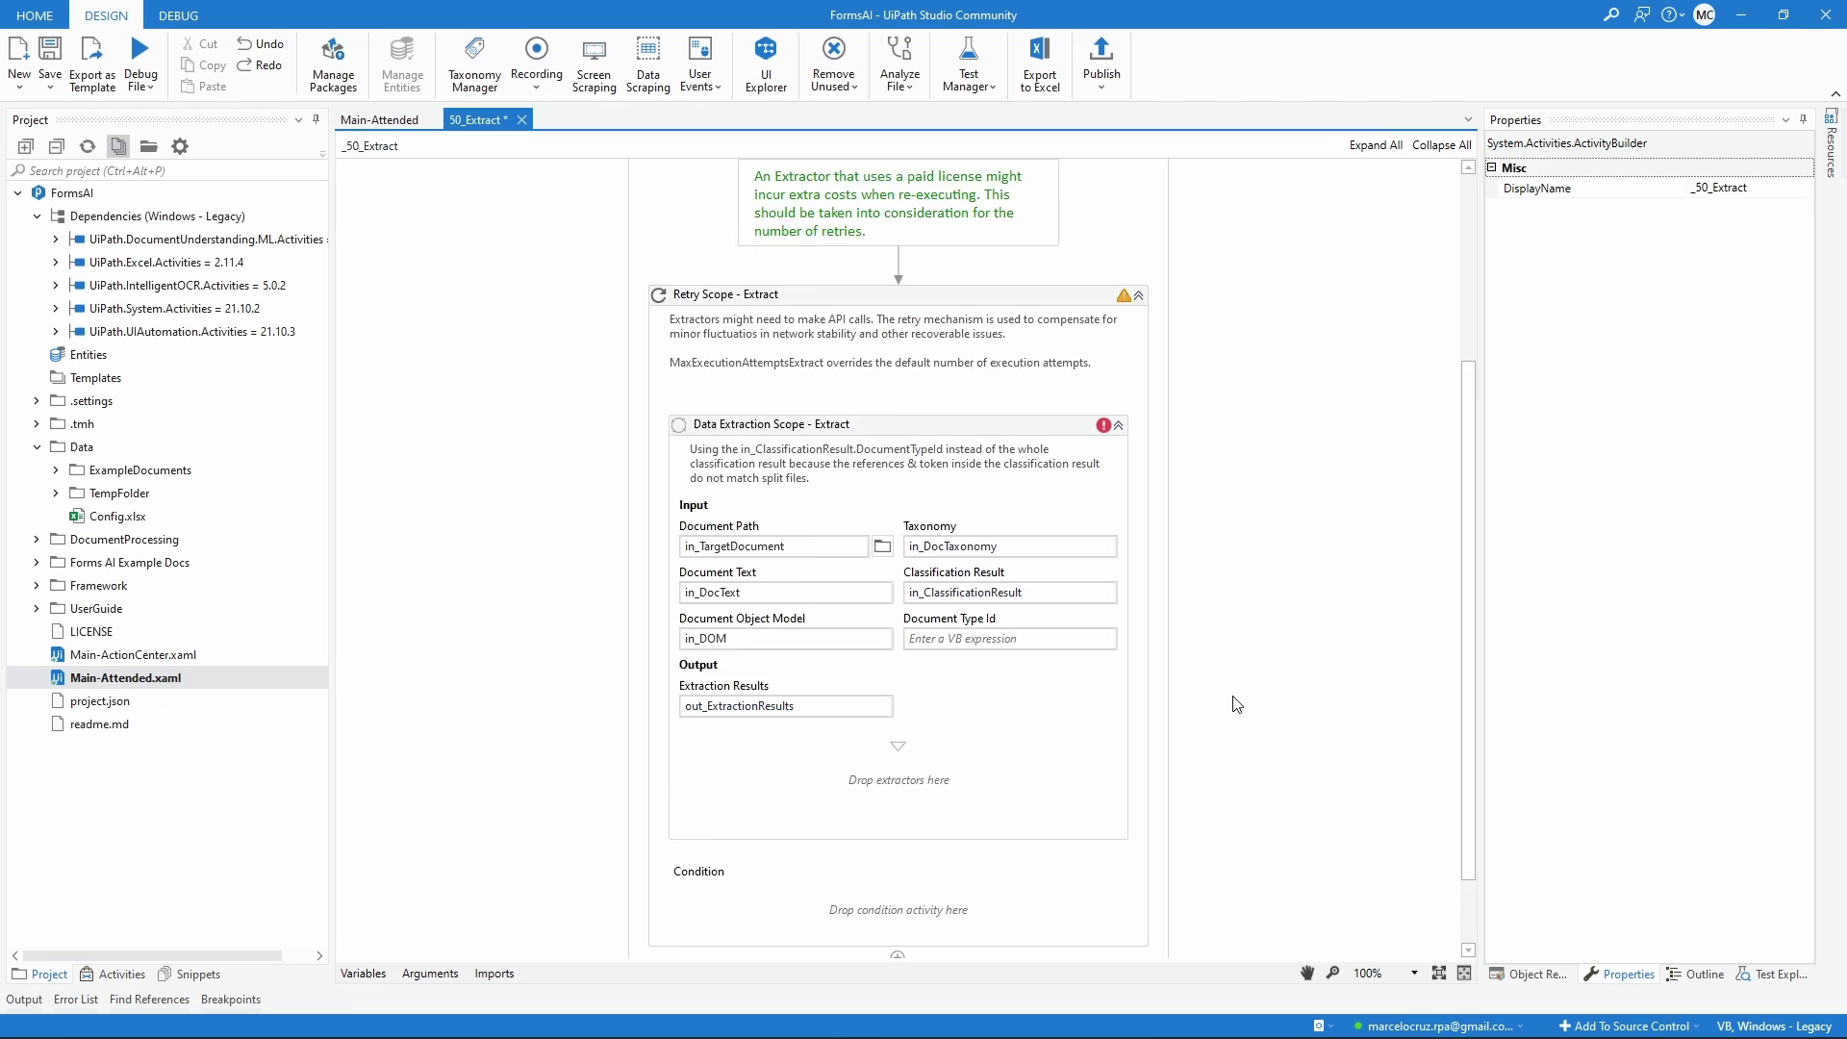
pyautogui.click(122, 974)
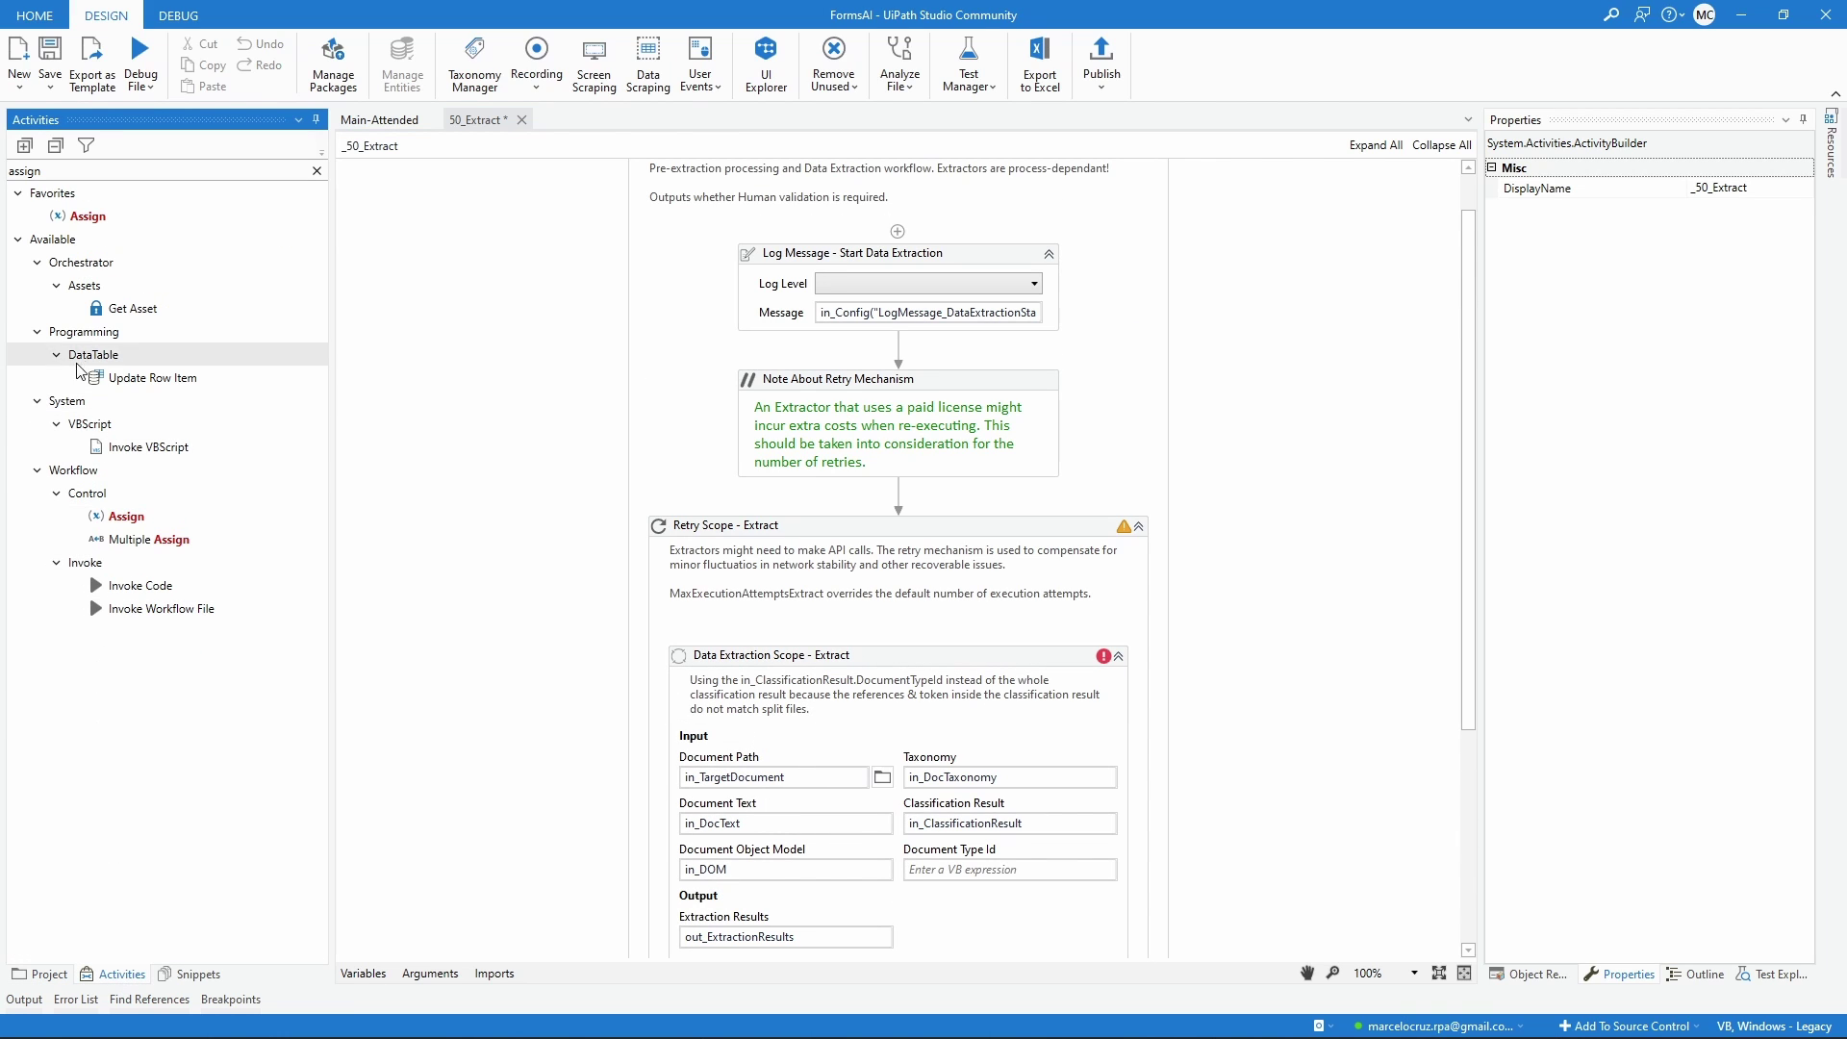
pyautogui.doubleClick(90, 178)
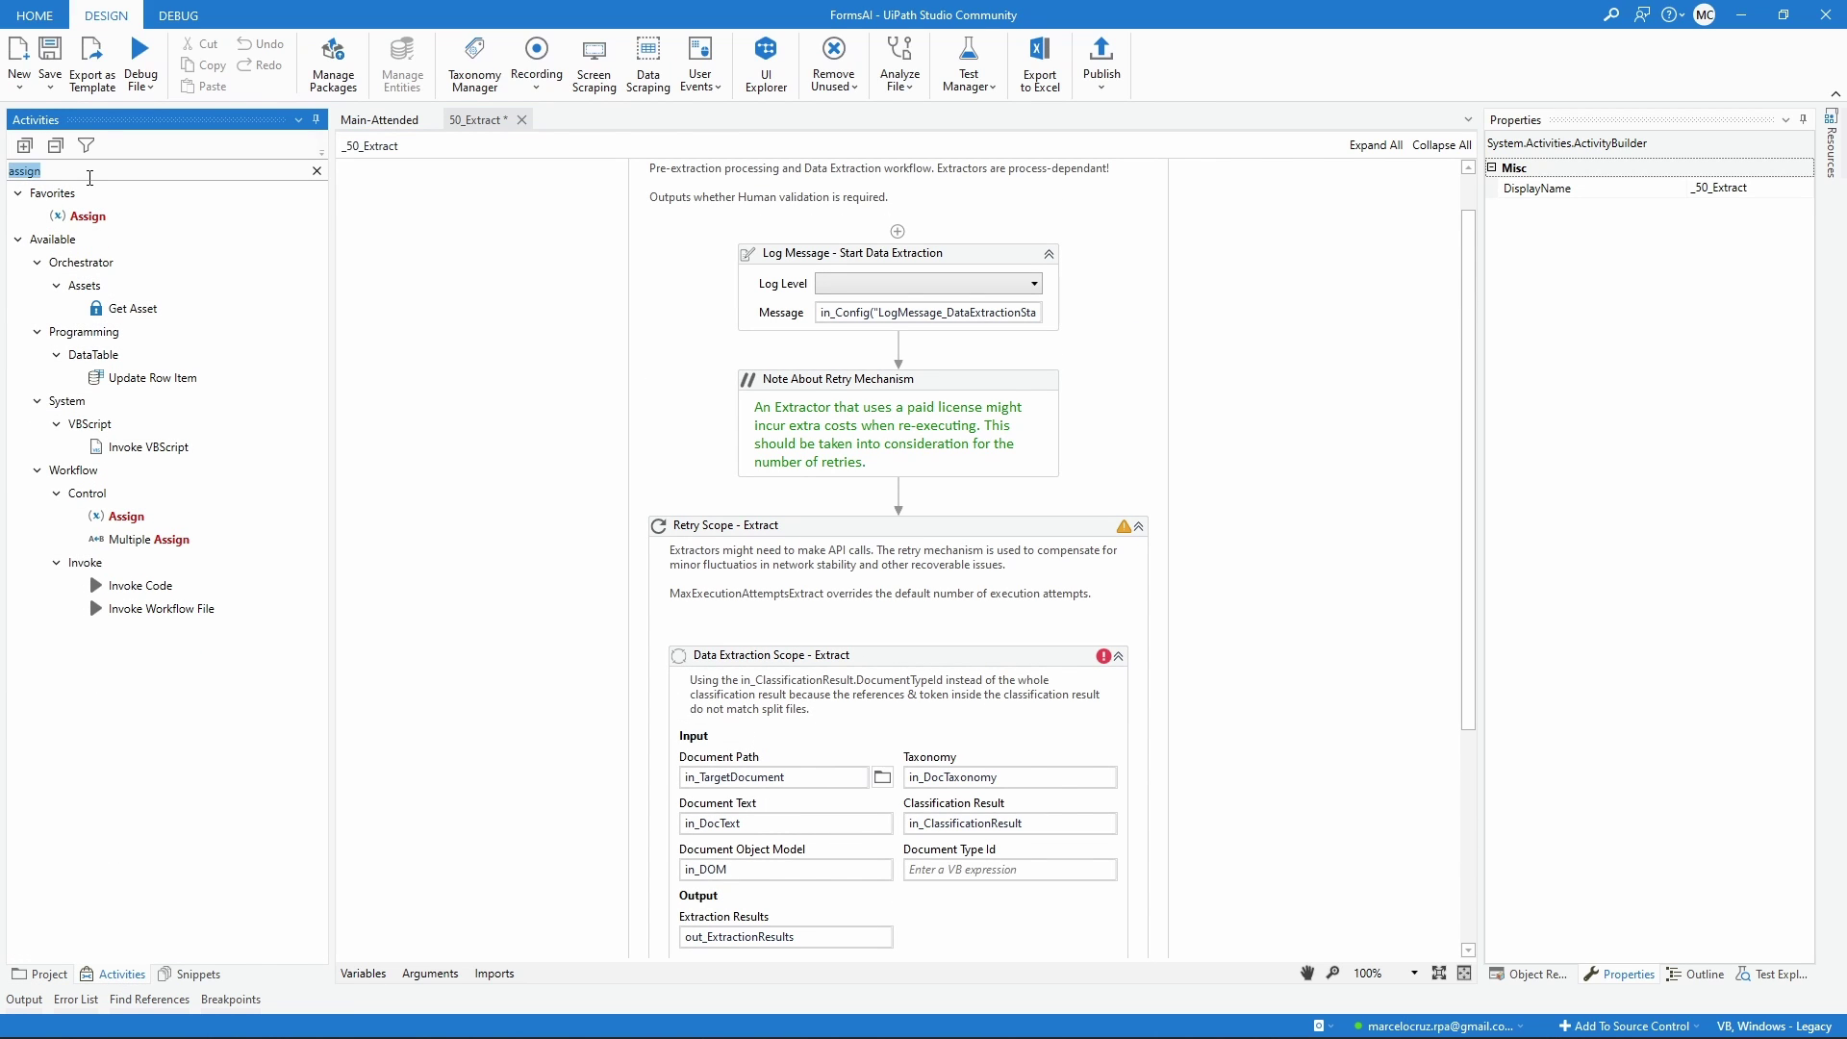
pyautogui.write('machine learning extracti')
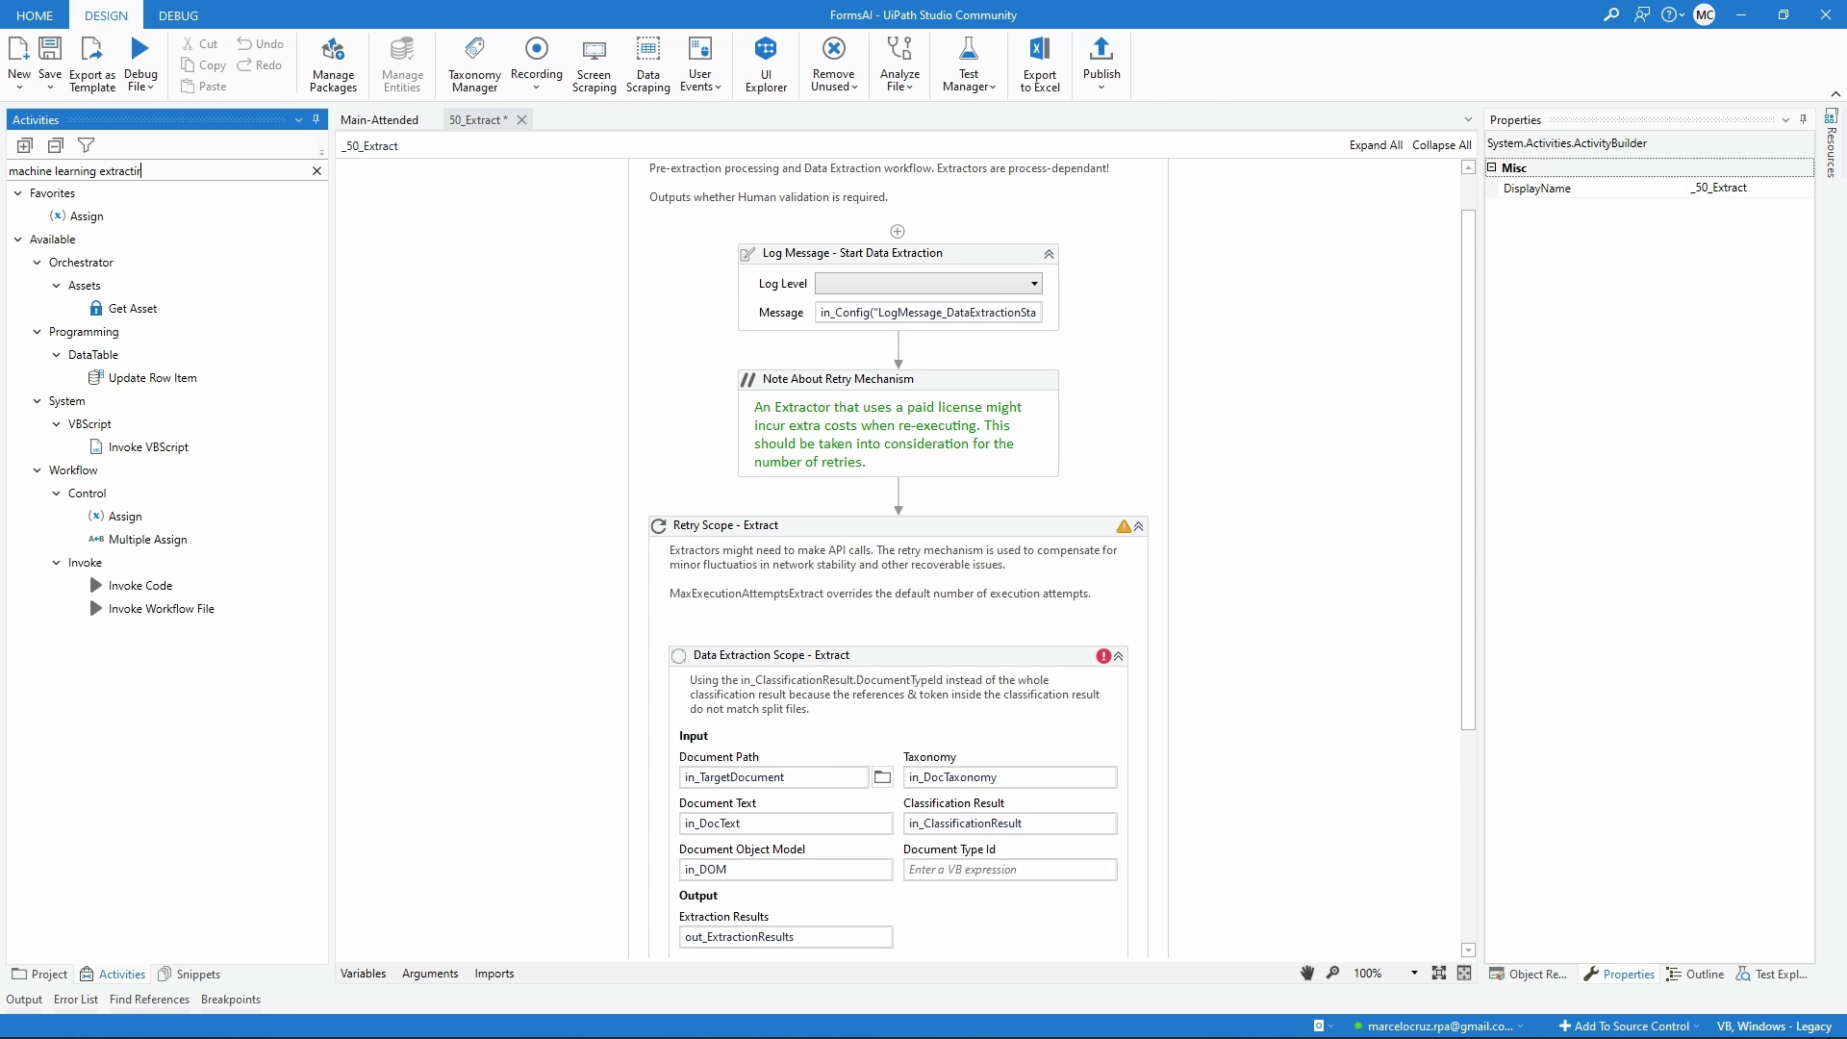
pyautogui.press('BackSpace')
pyautogui.press('BackSpace')
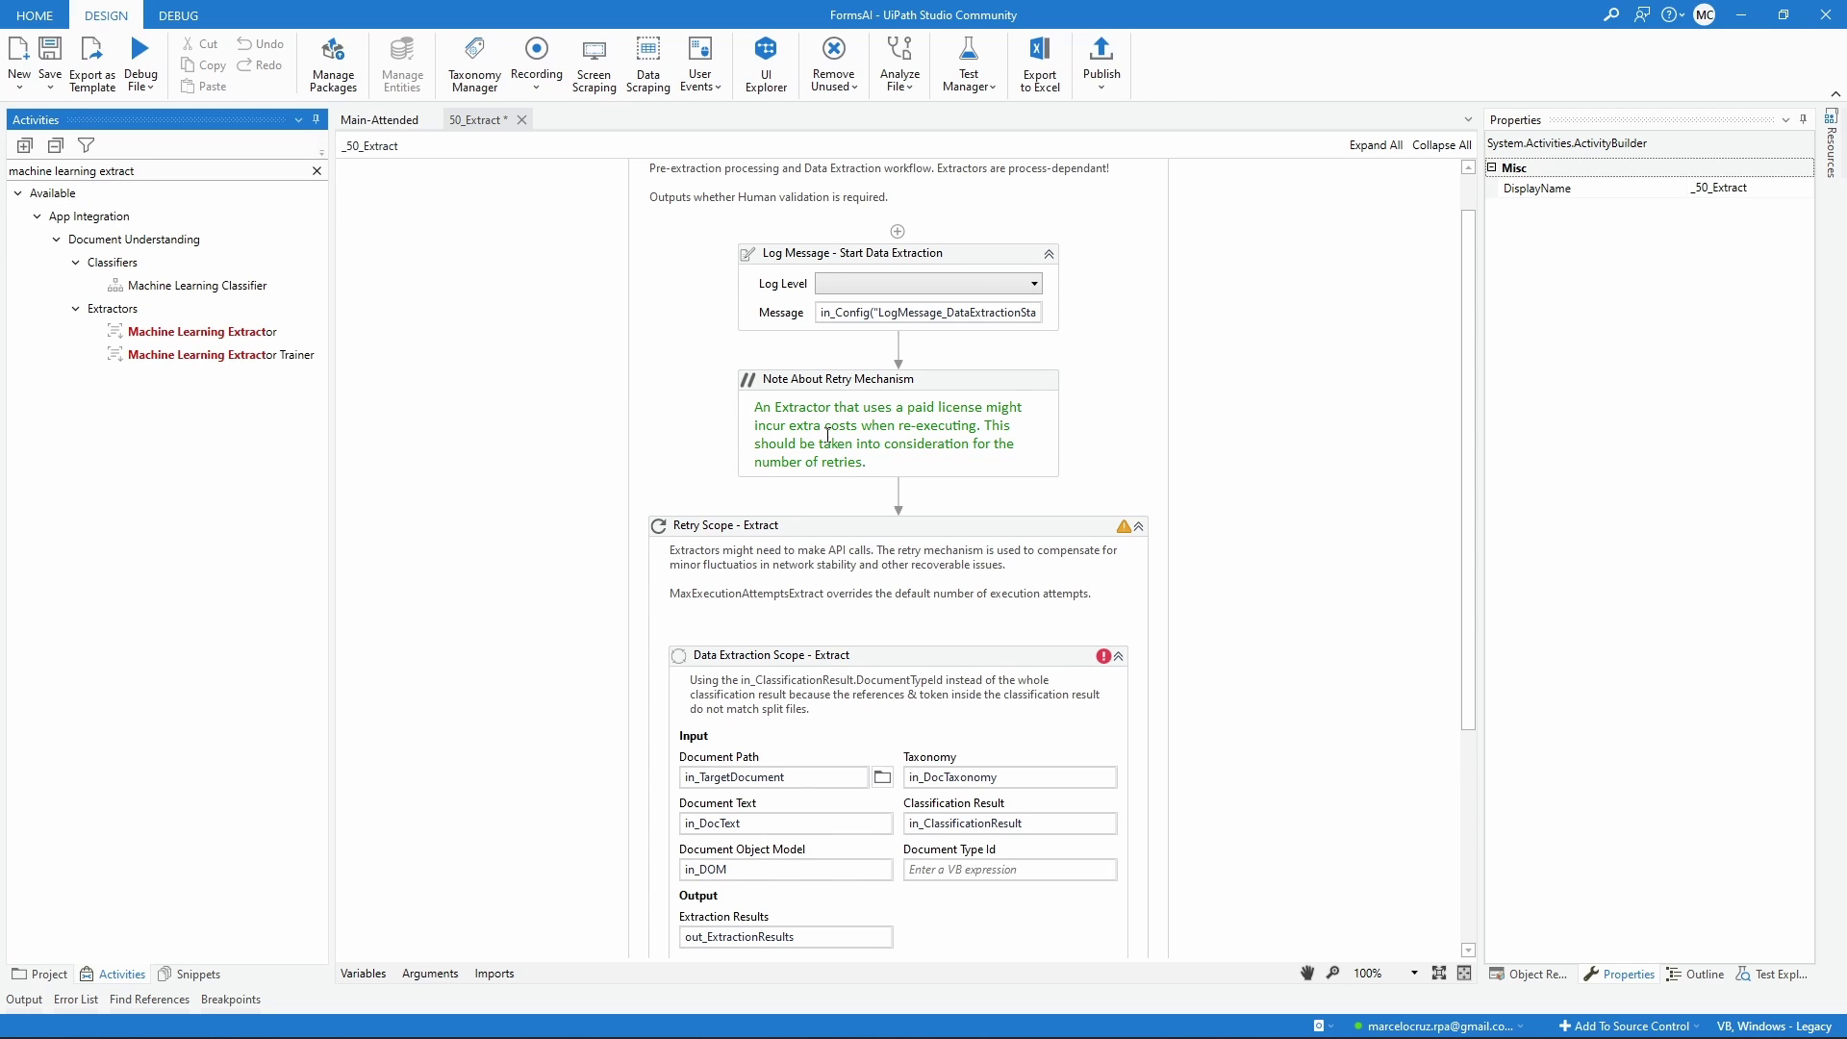
pyautogui.scroll(-3, 829, 435)
pyautogui.scroll(1, 499, 465)
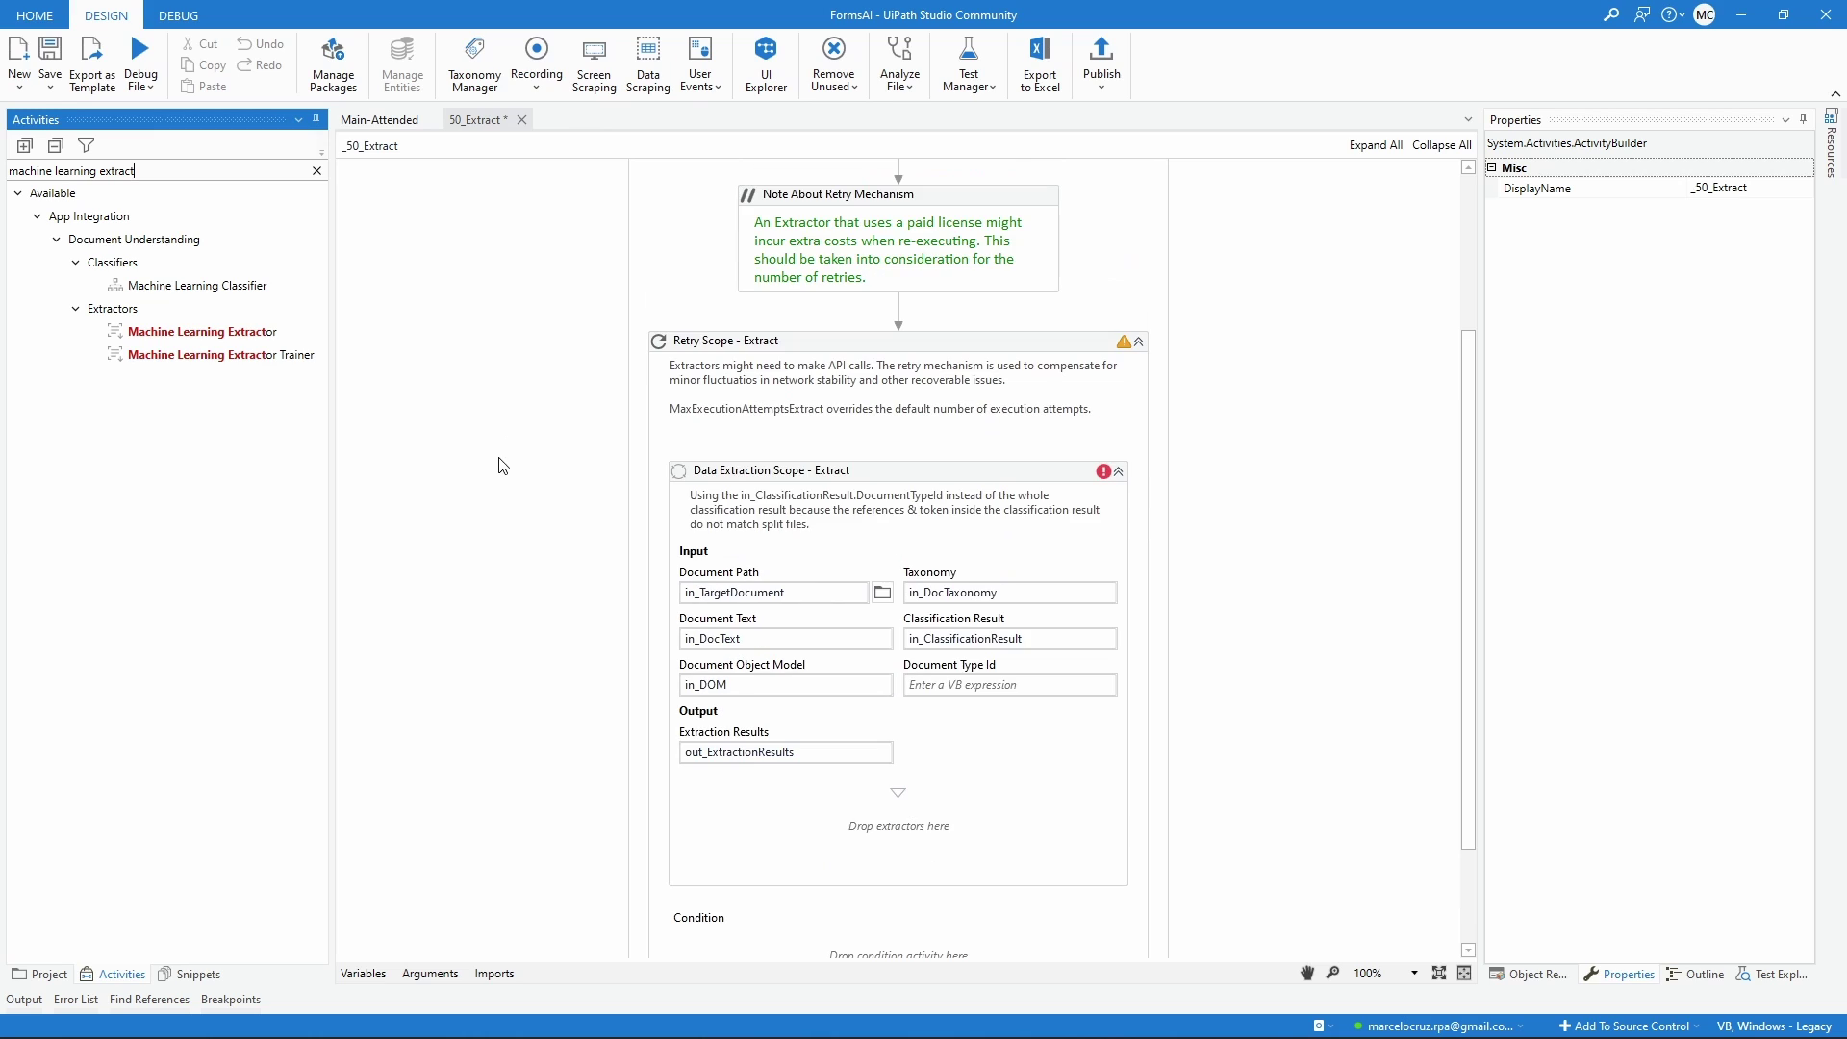
pyautogui.moveTo(197, 332); pyautogui.dragTo(923, 835)
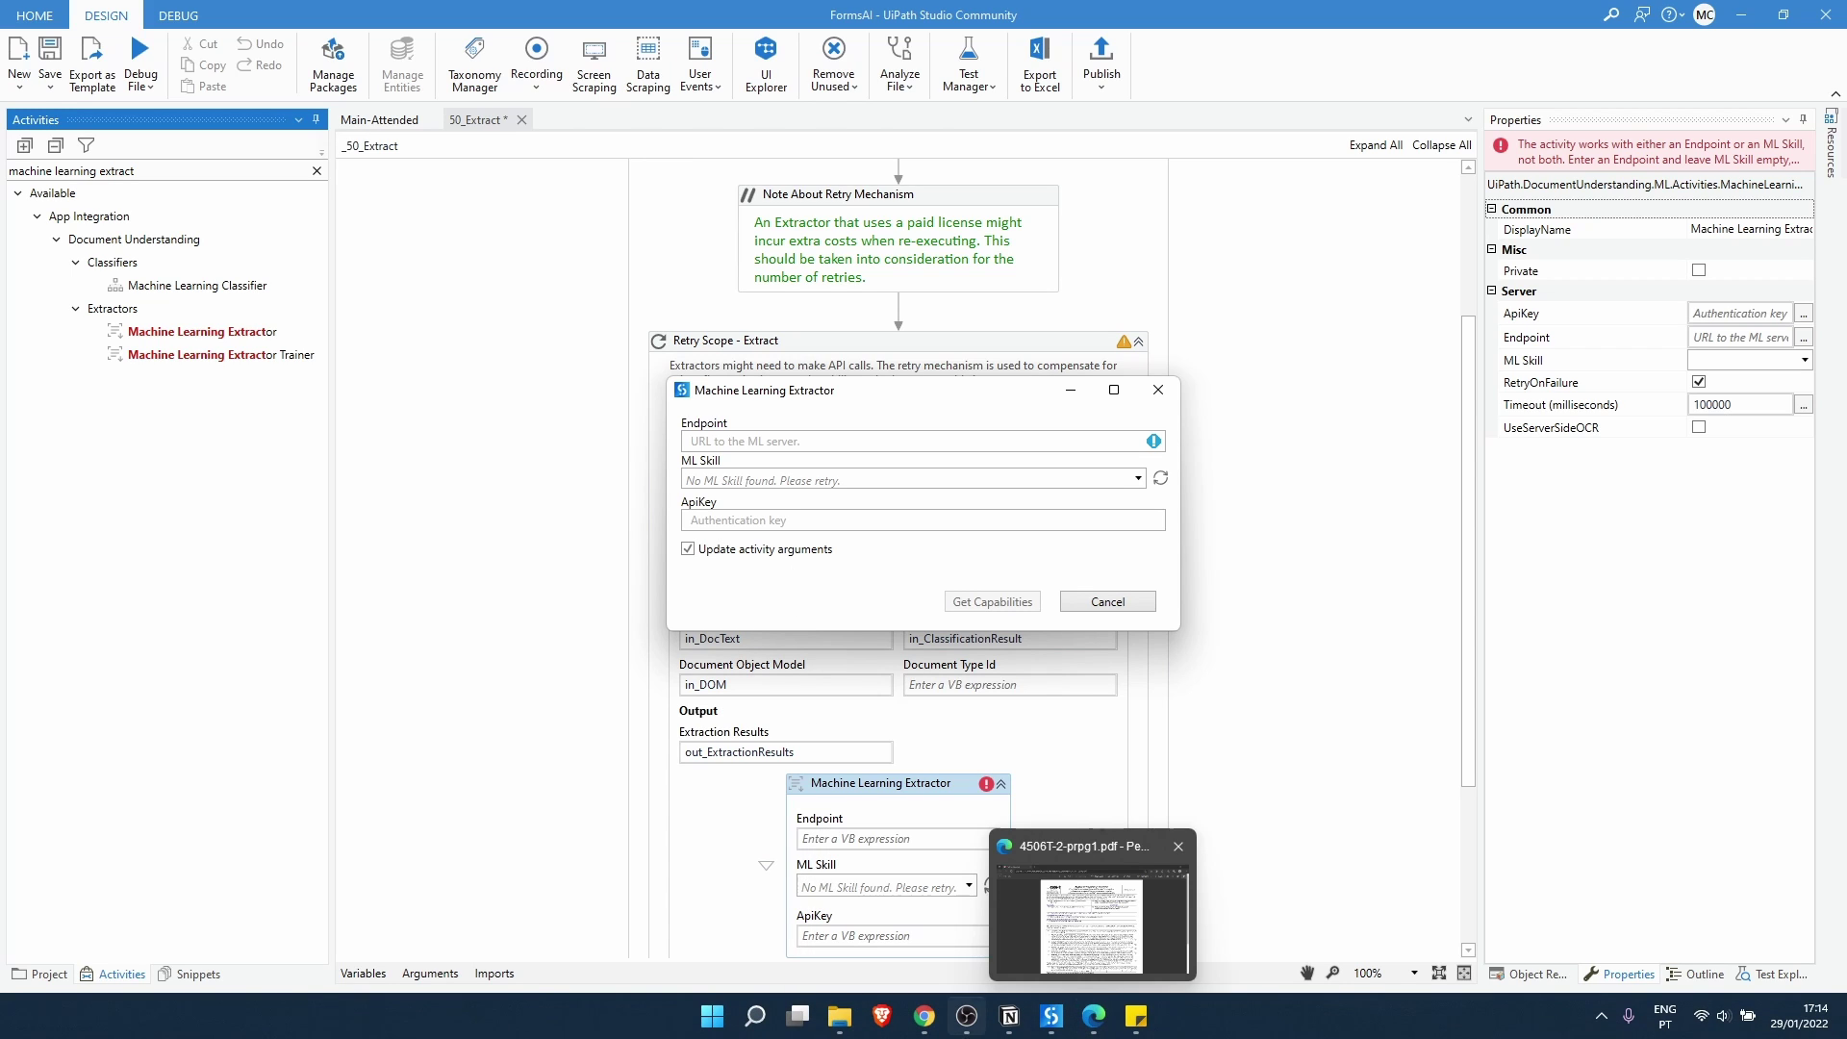
# Switch to Chrome and copy the URL of the Forms4506T extractor in the Forms AI project of UiPath Document Understanding.
pyautogui.click(923, 1028)
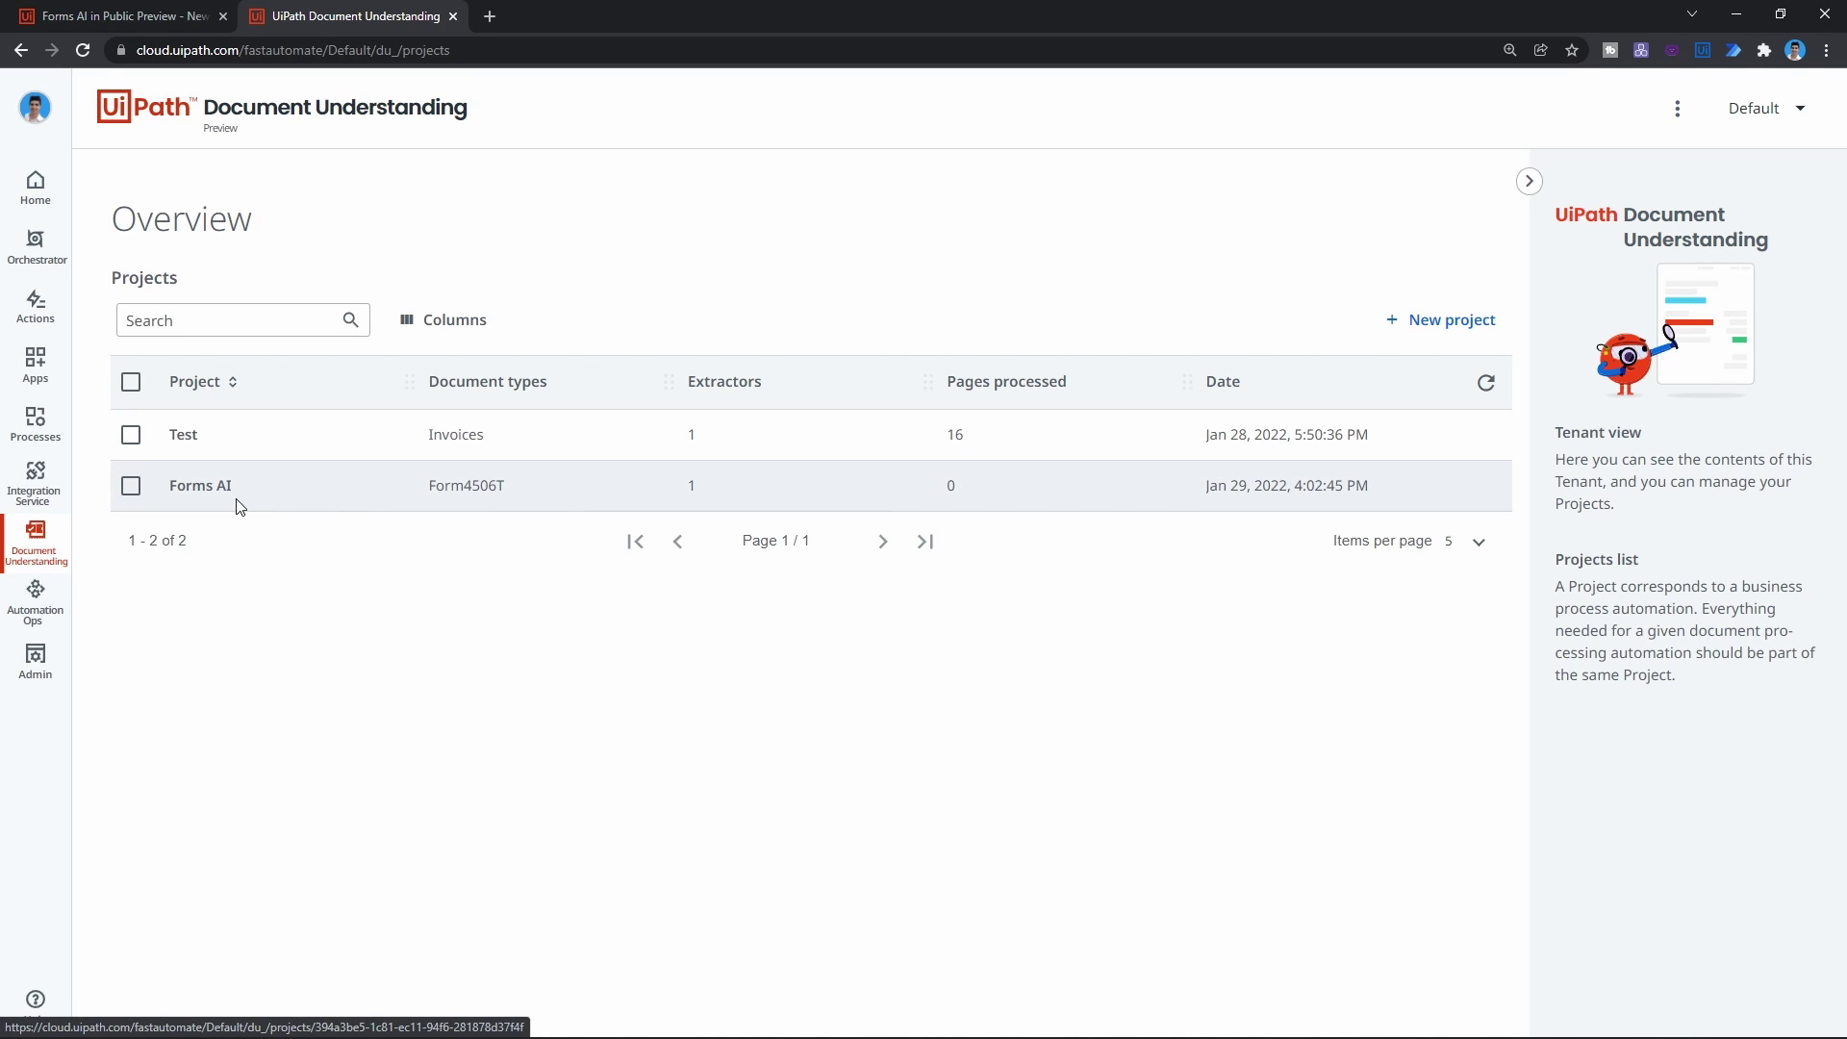
pyautogui.click(173, 487)
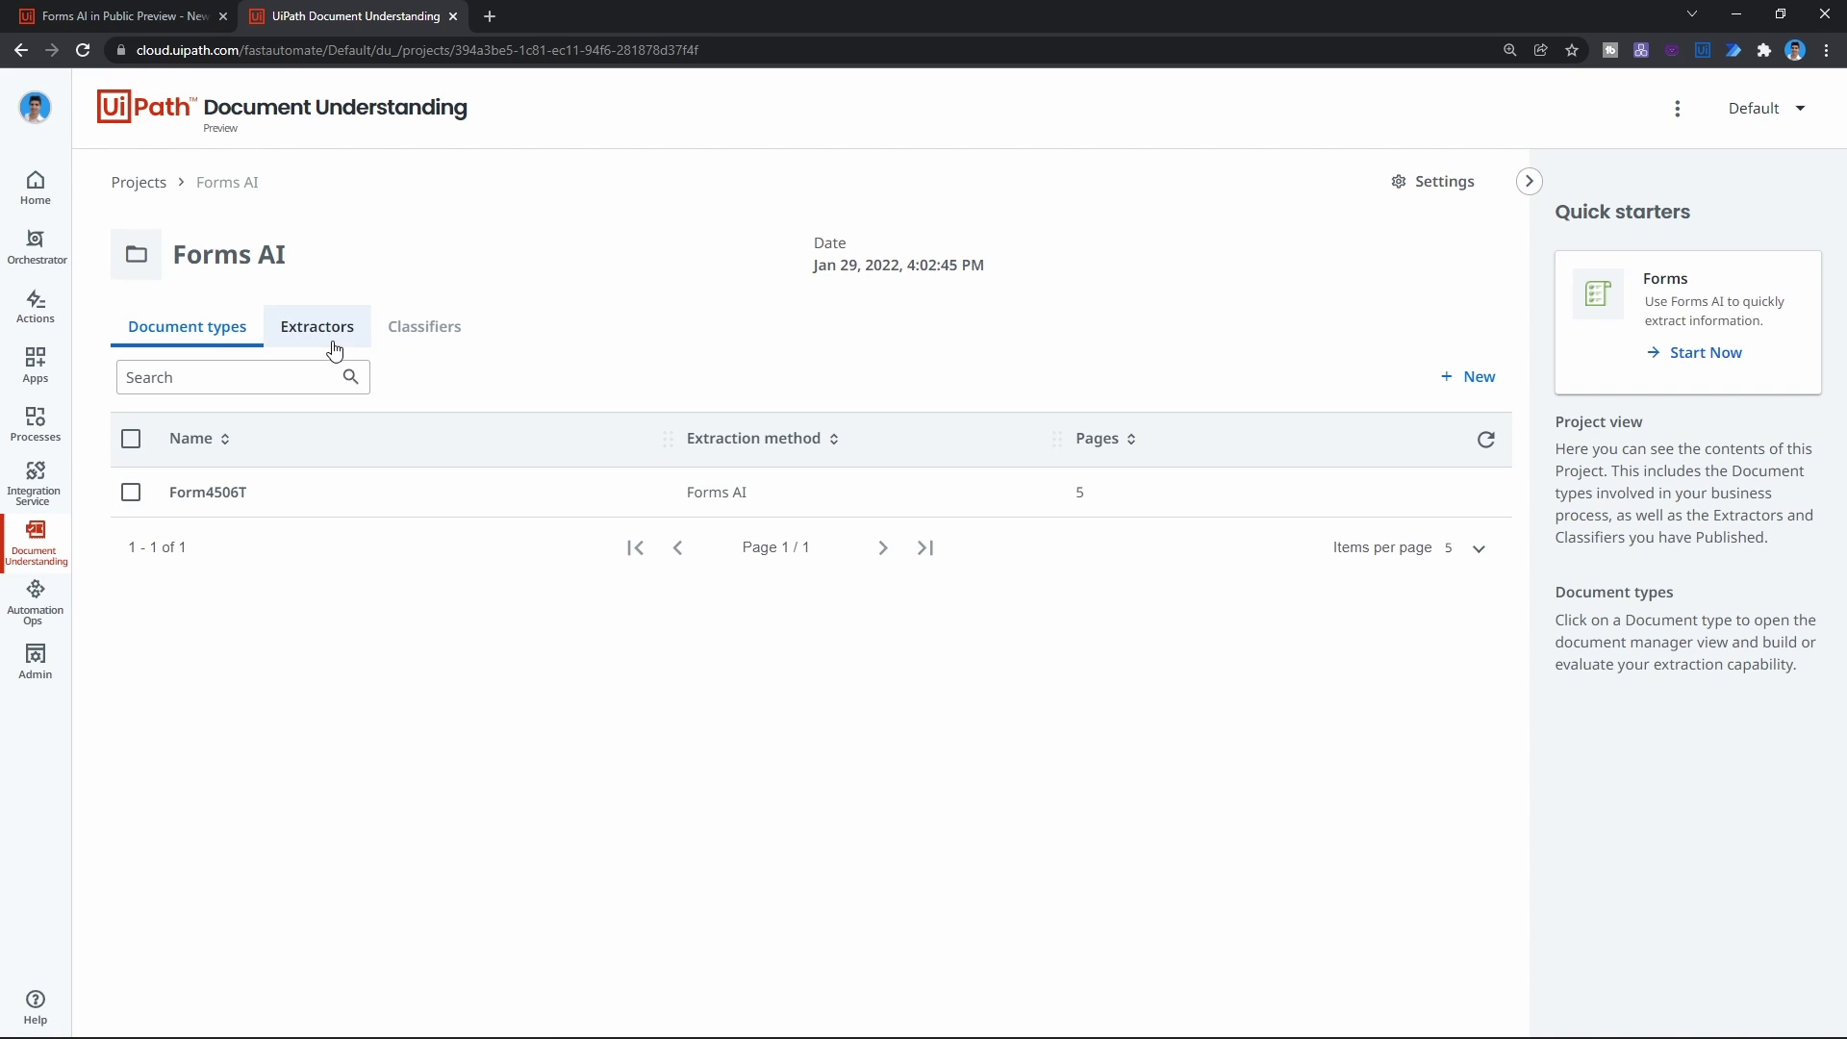
pyautogui.click(314, 343)
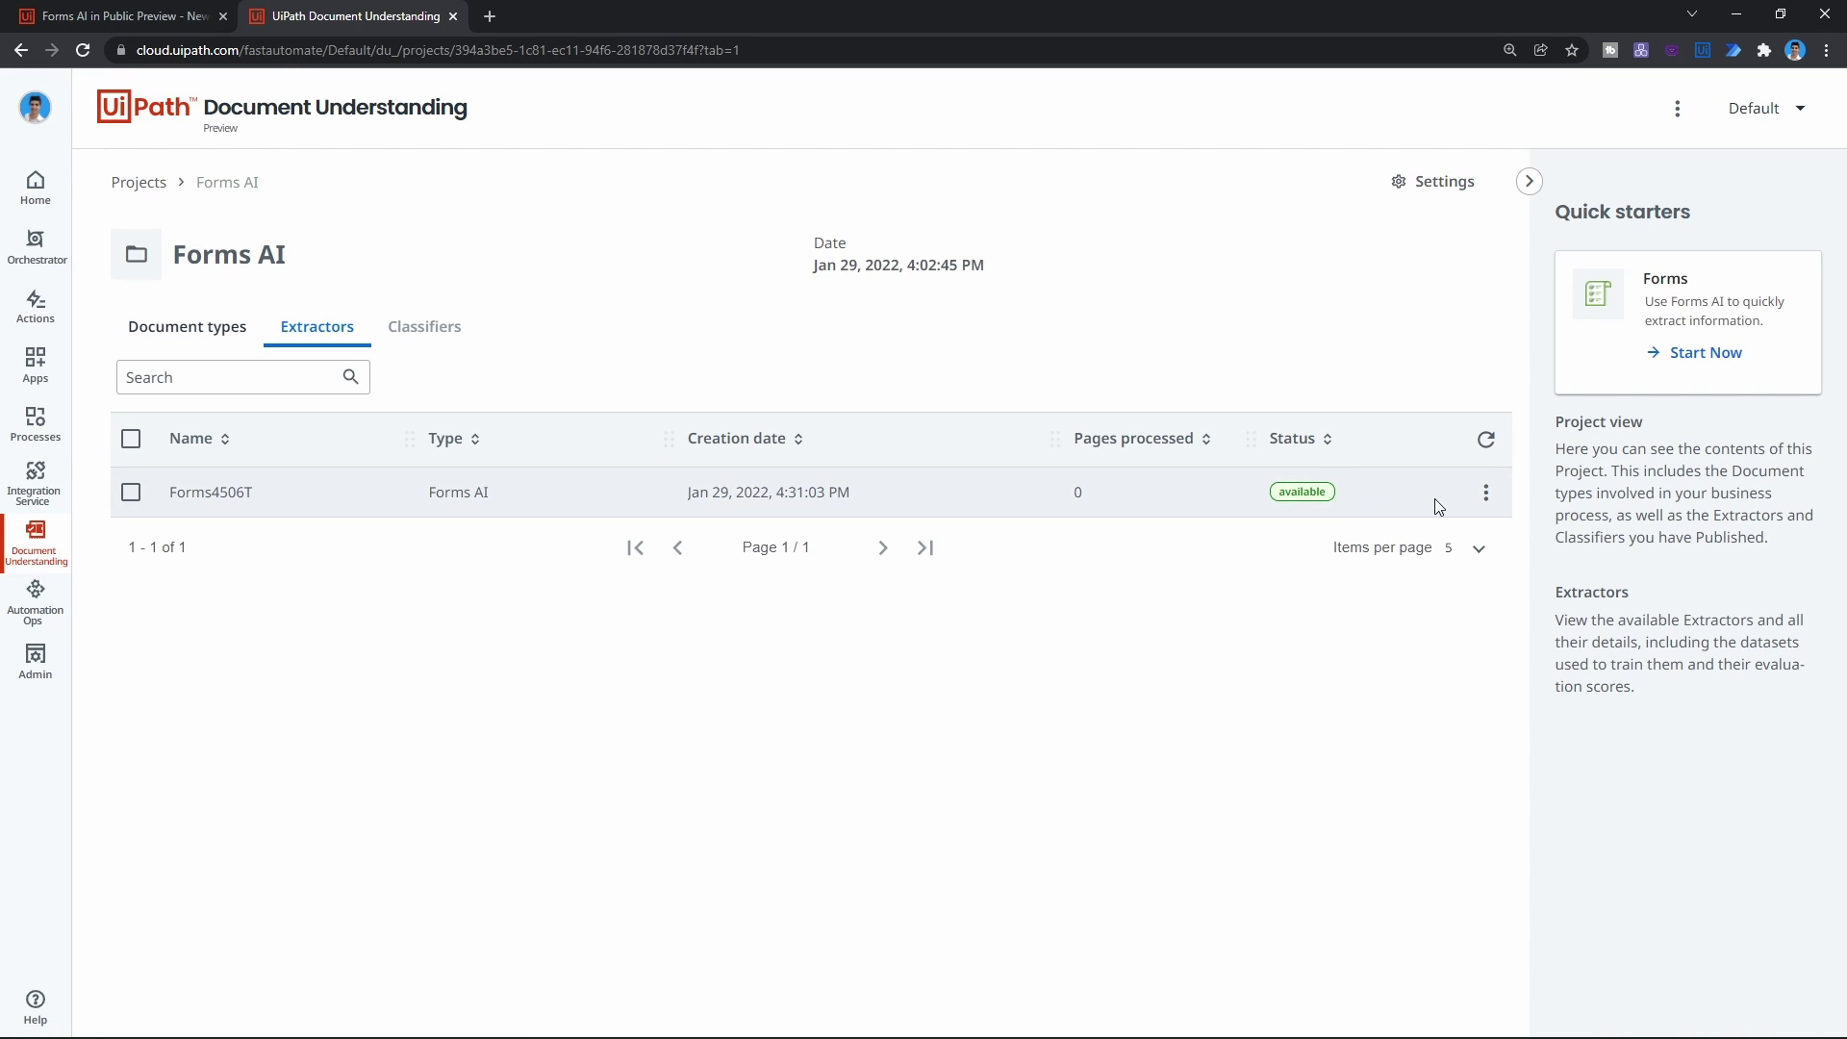
pyautogui.click(1486, 491)
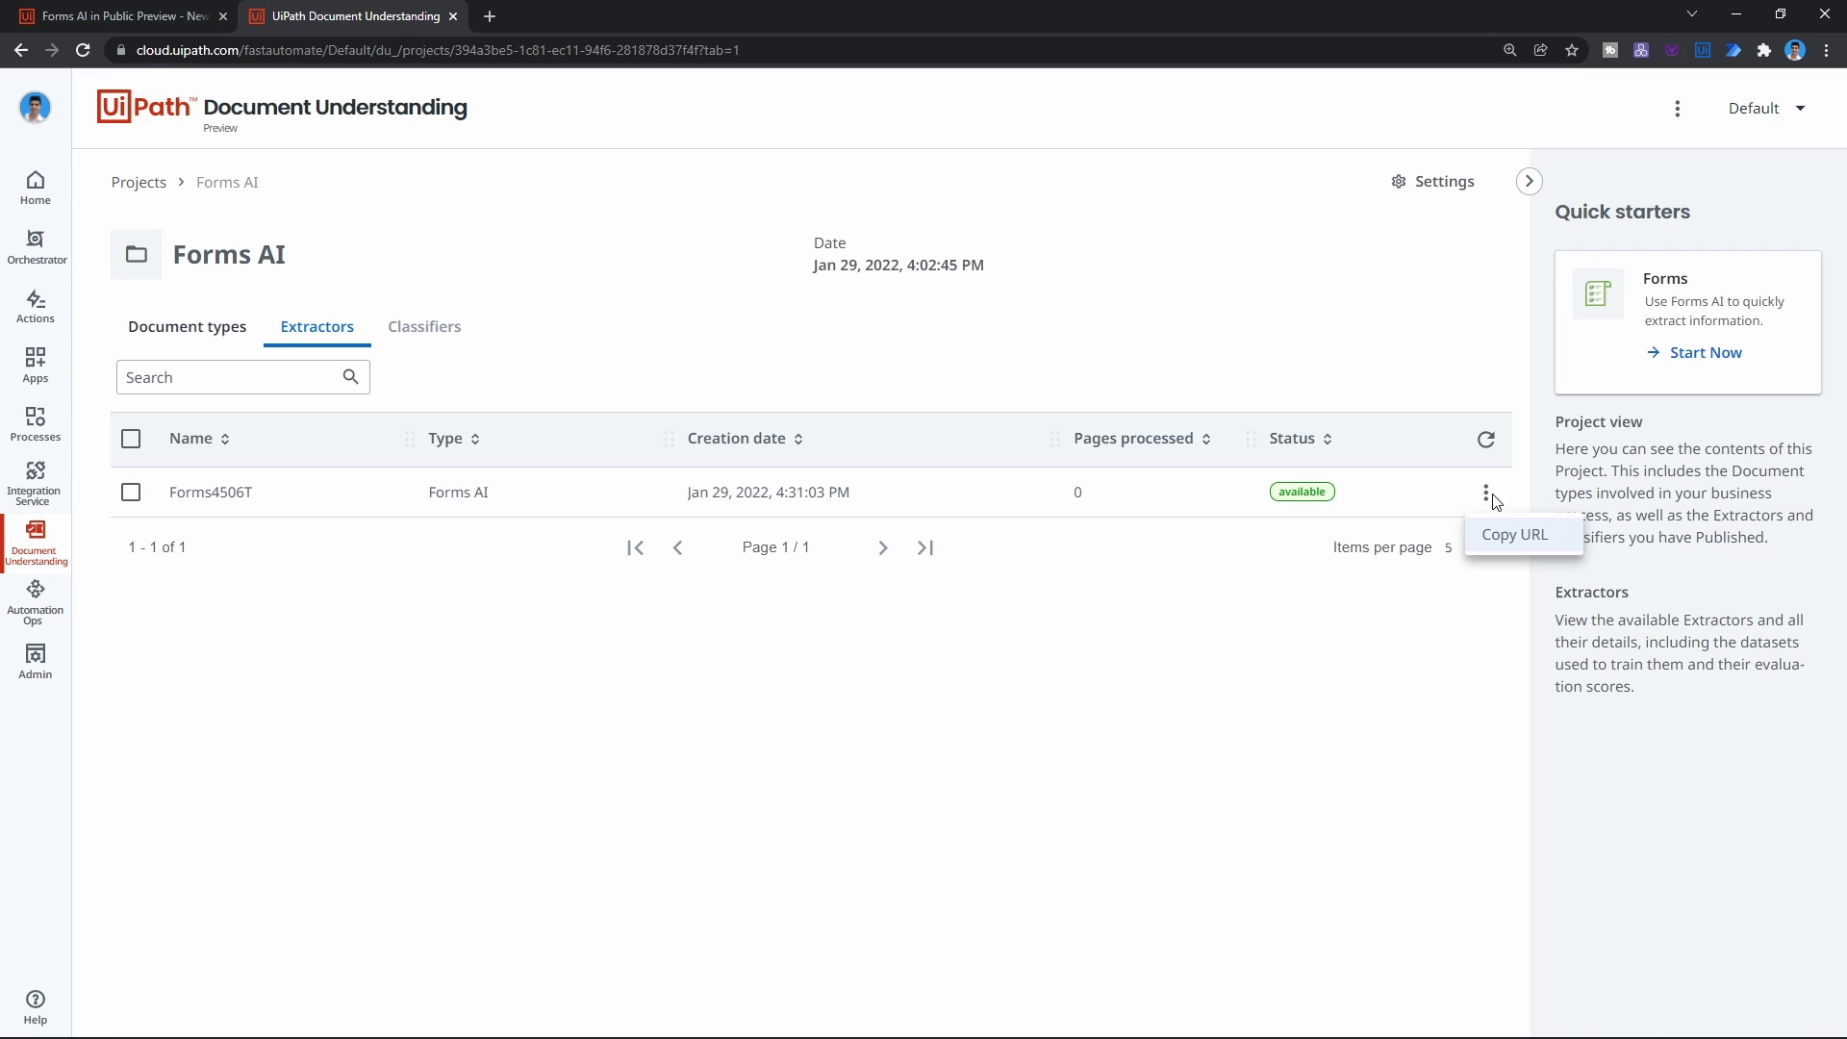
pyautogui.click(1524, 542)
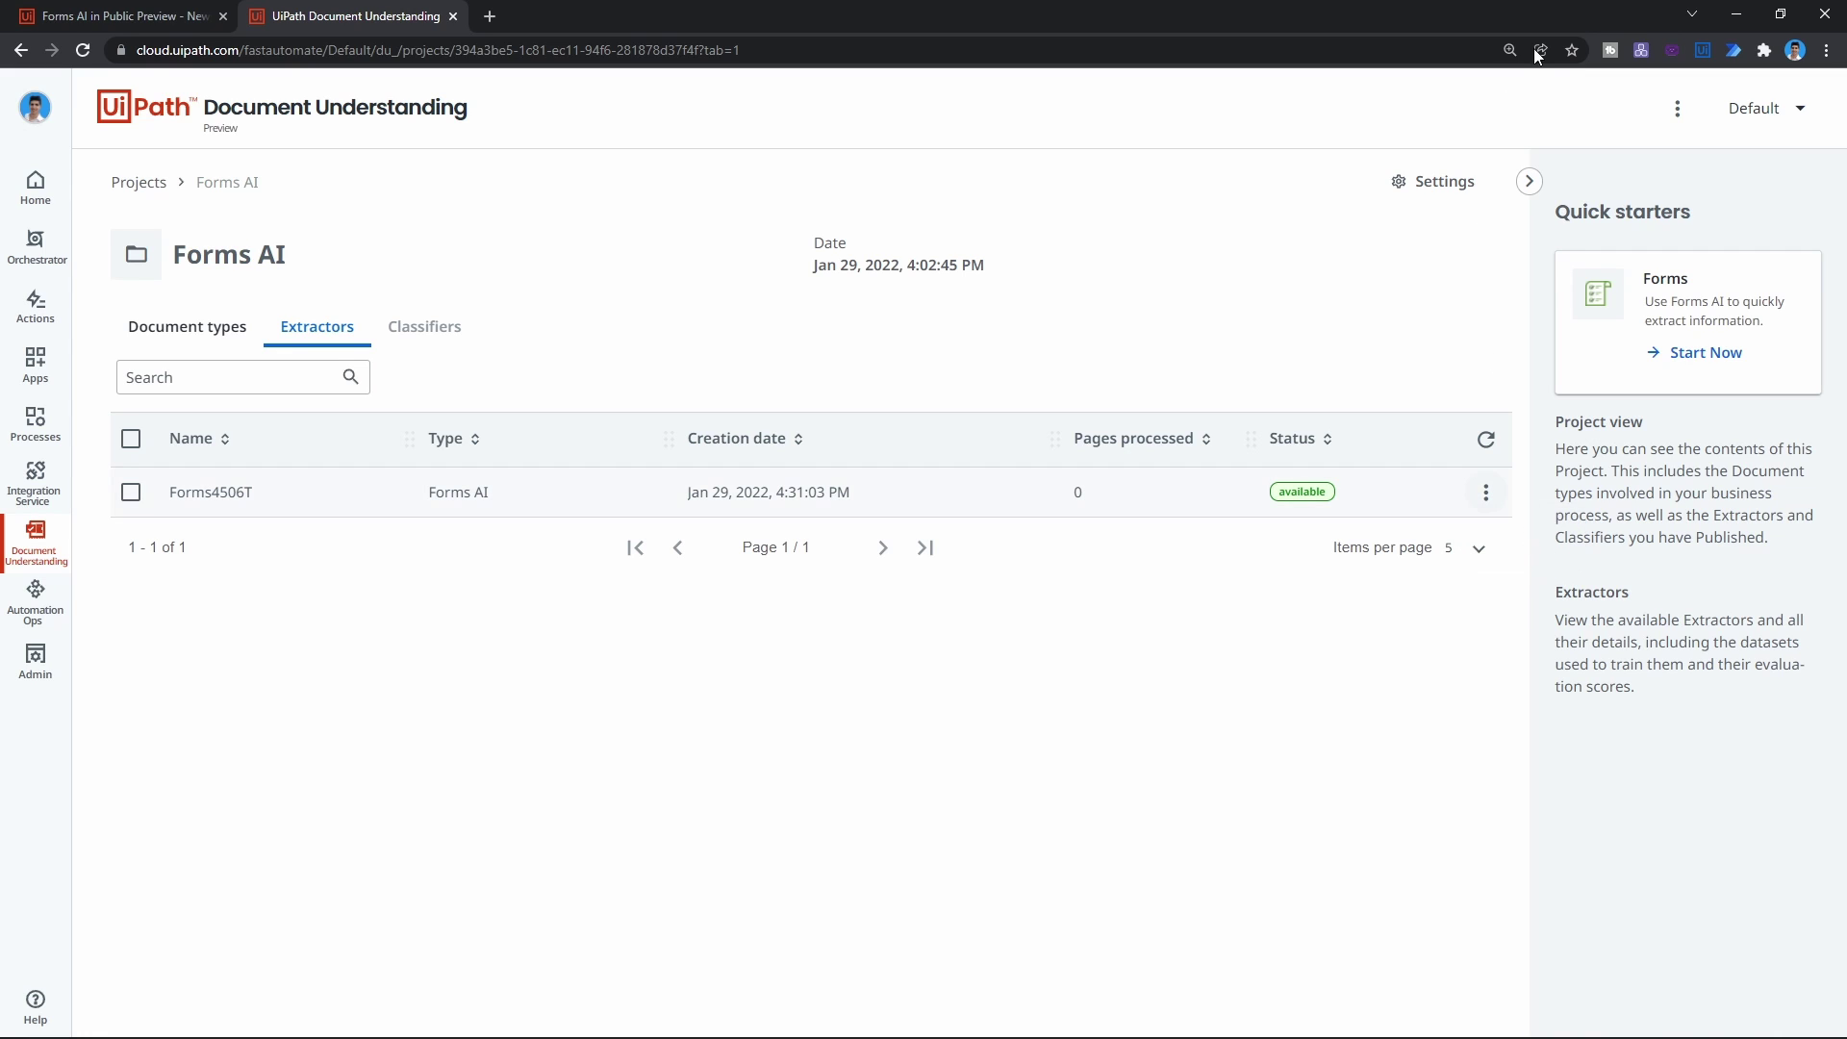
# Return to UiPath Studio, paste the copied Forms4506T URL as the Machine Learning Extractor's endpoint and get its capabilities.
pyautogui.click(1737, 13)
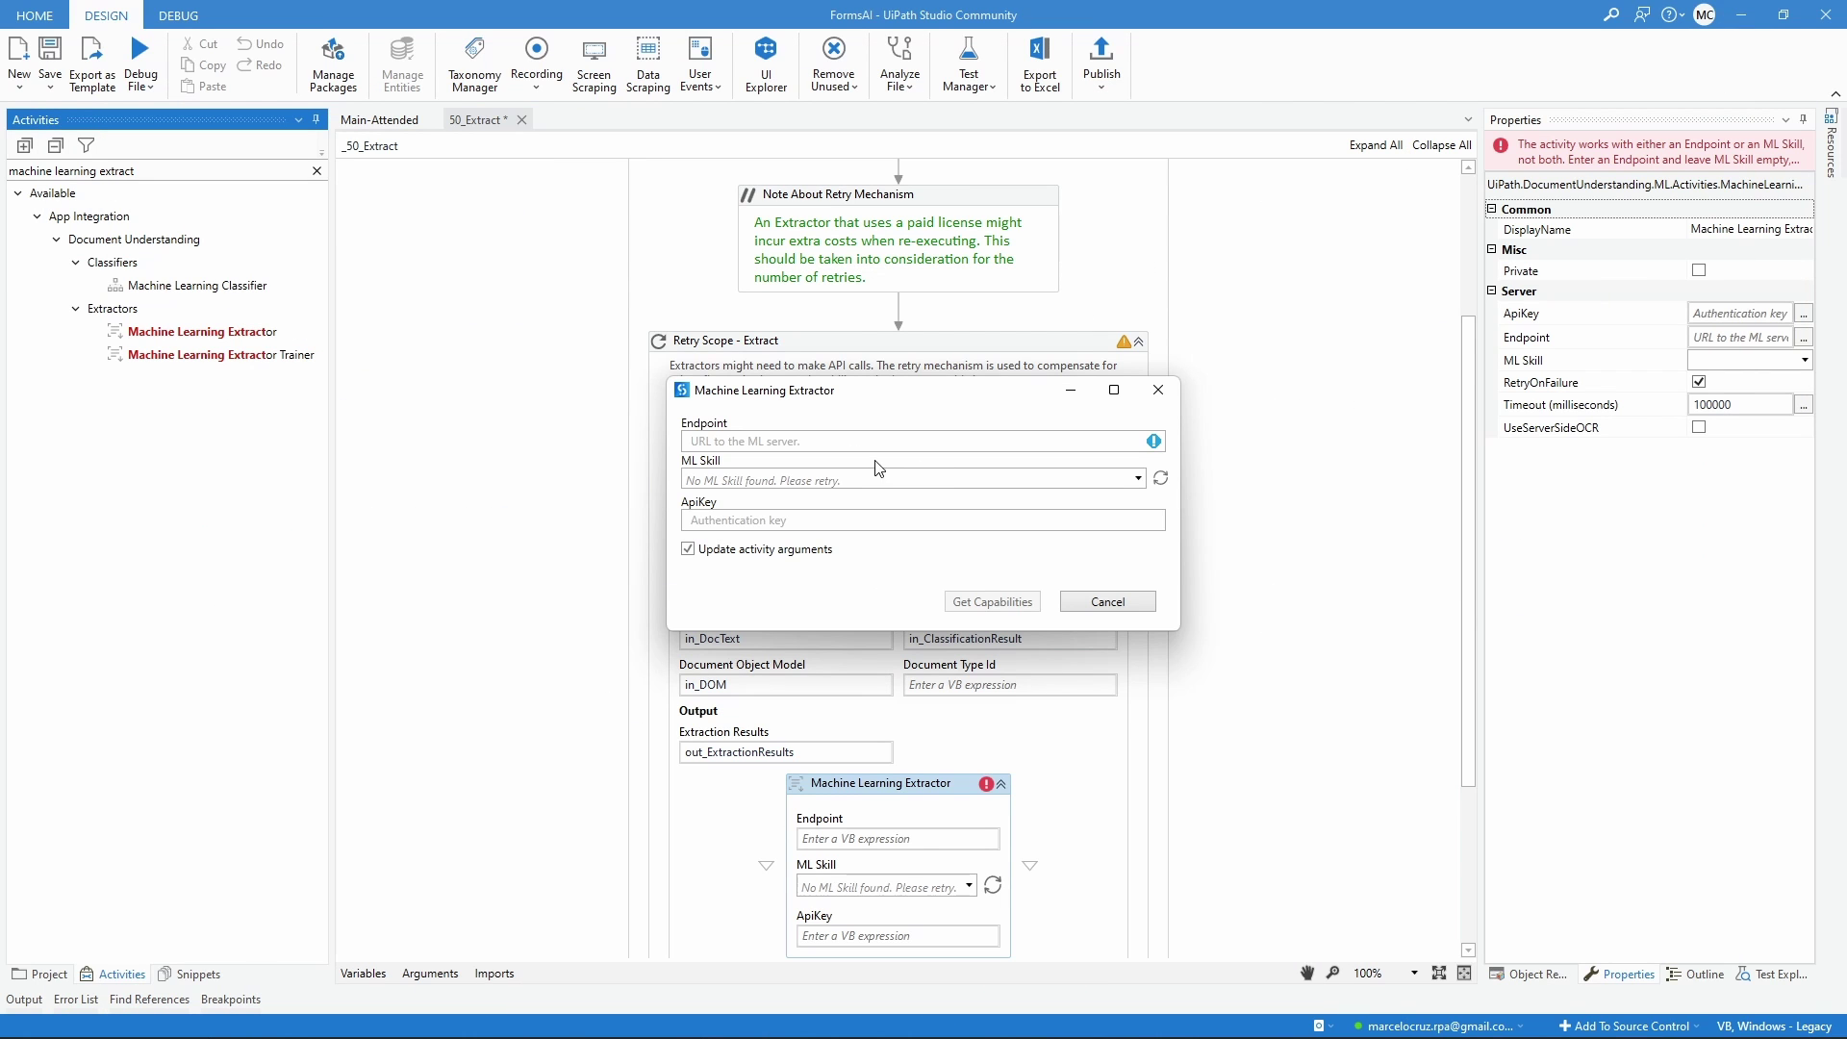
pyautogui.hotkey('ctrl', 'v')
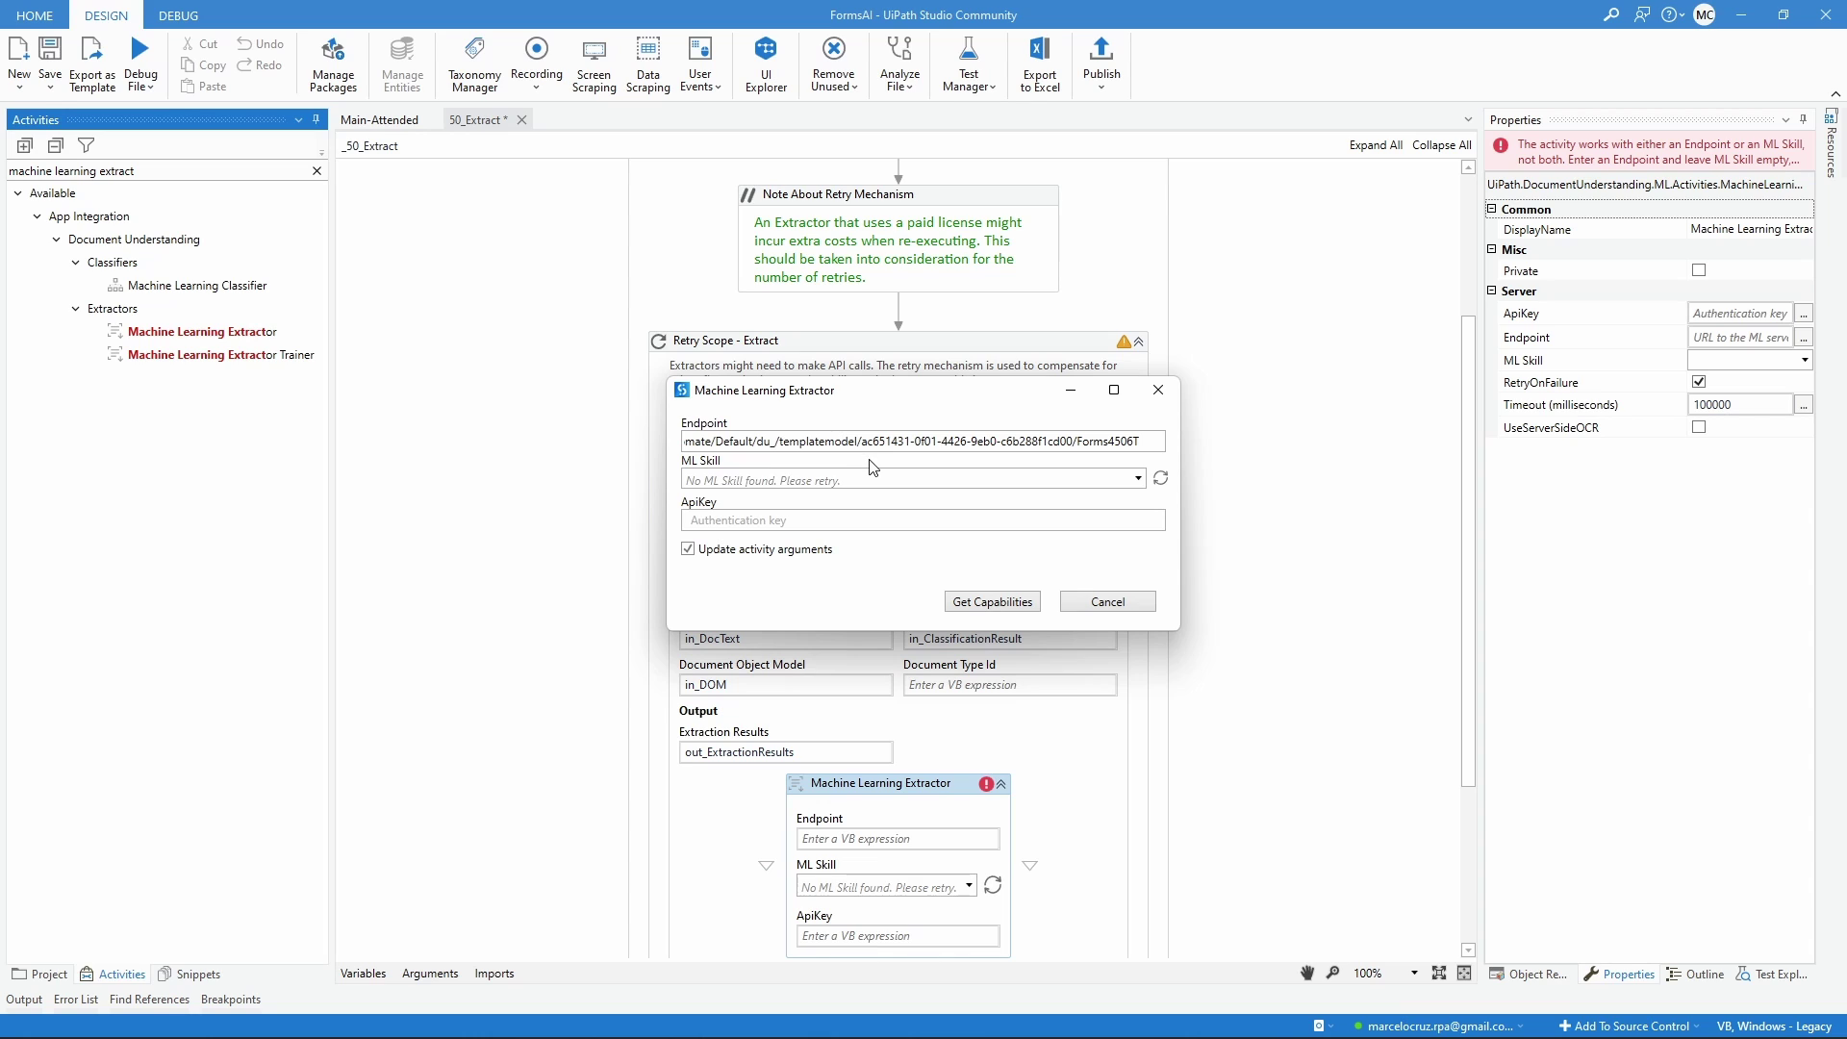
pyautogui.click(970, 612)
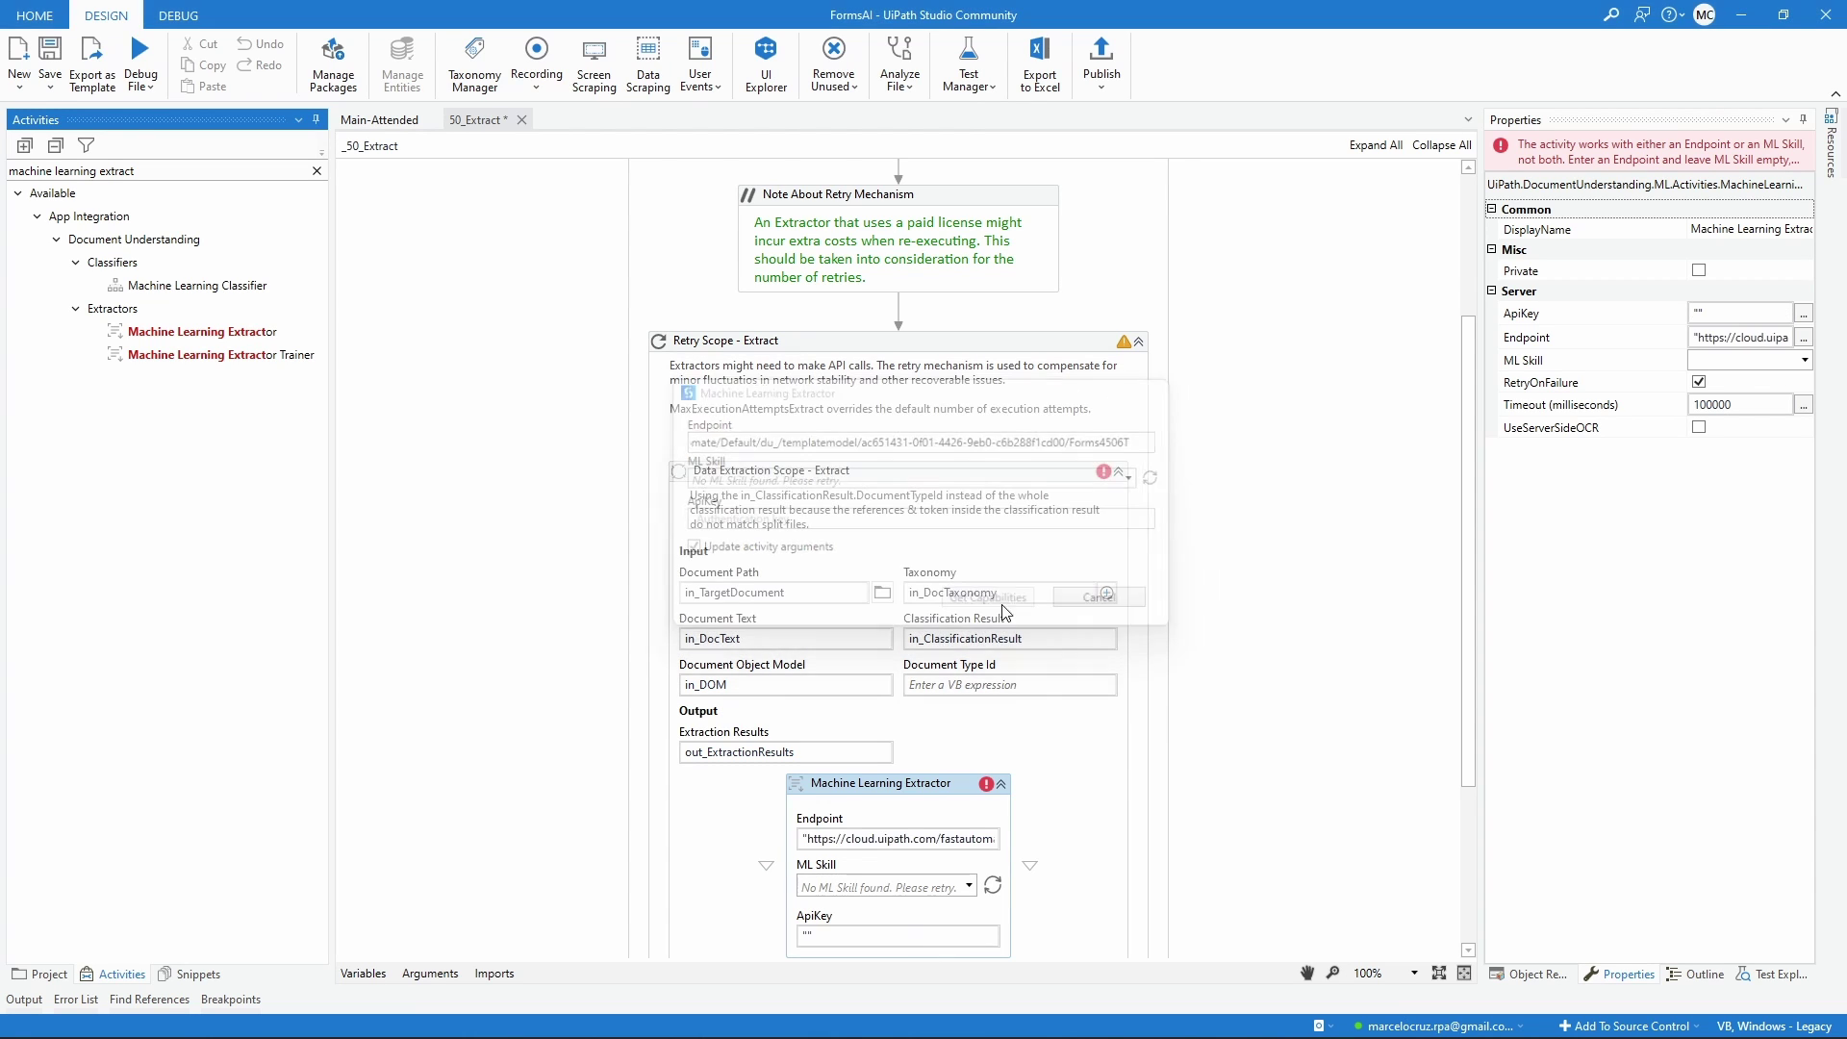
# Open the extractor configuration of the Data Extraction Scope, expand the 4506T document type and show the Name field's mapping options.
pyautogui.scroll(-5, 1263, 574)
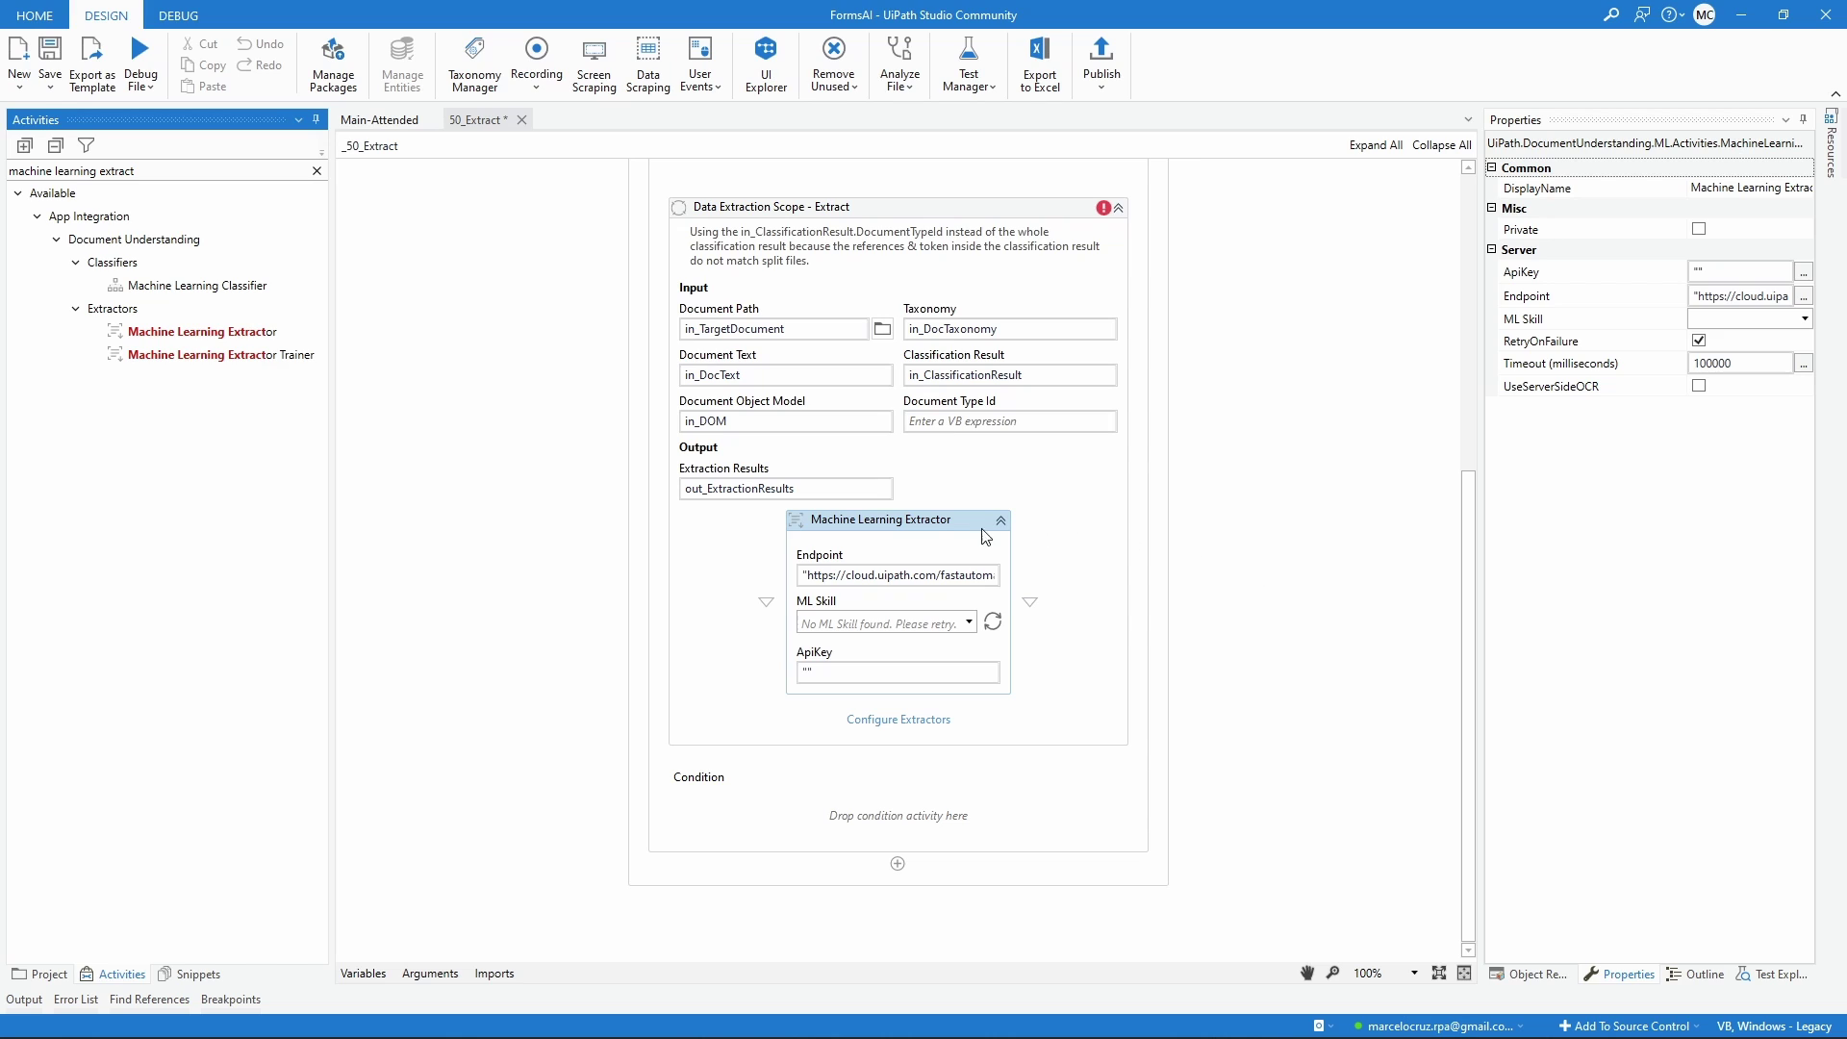
pyautogui.click(894, 724)
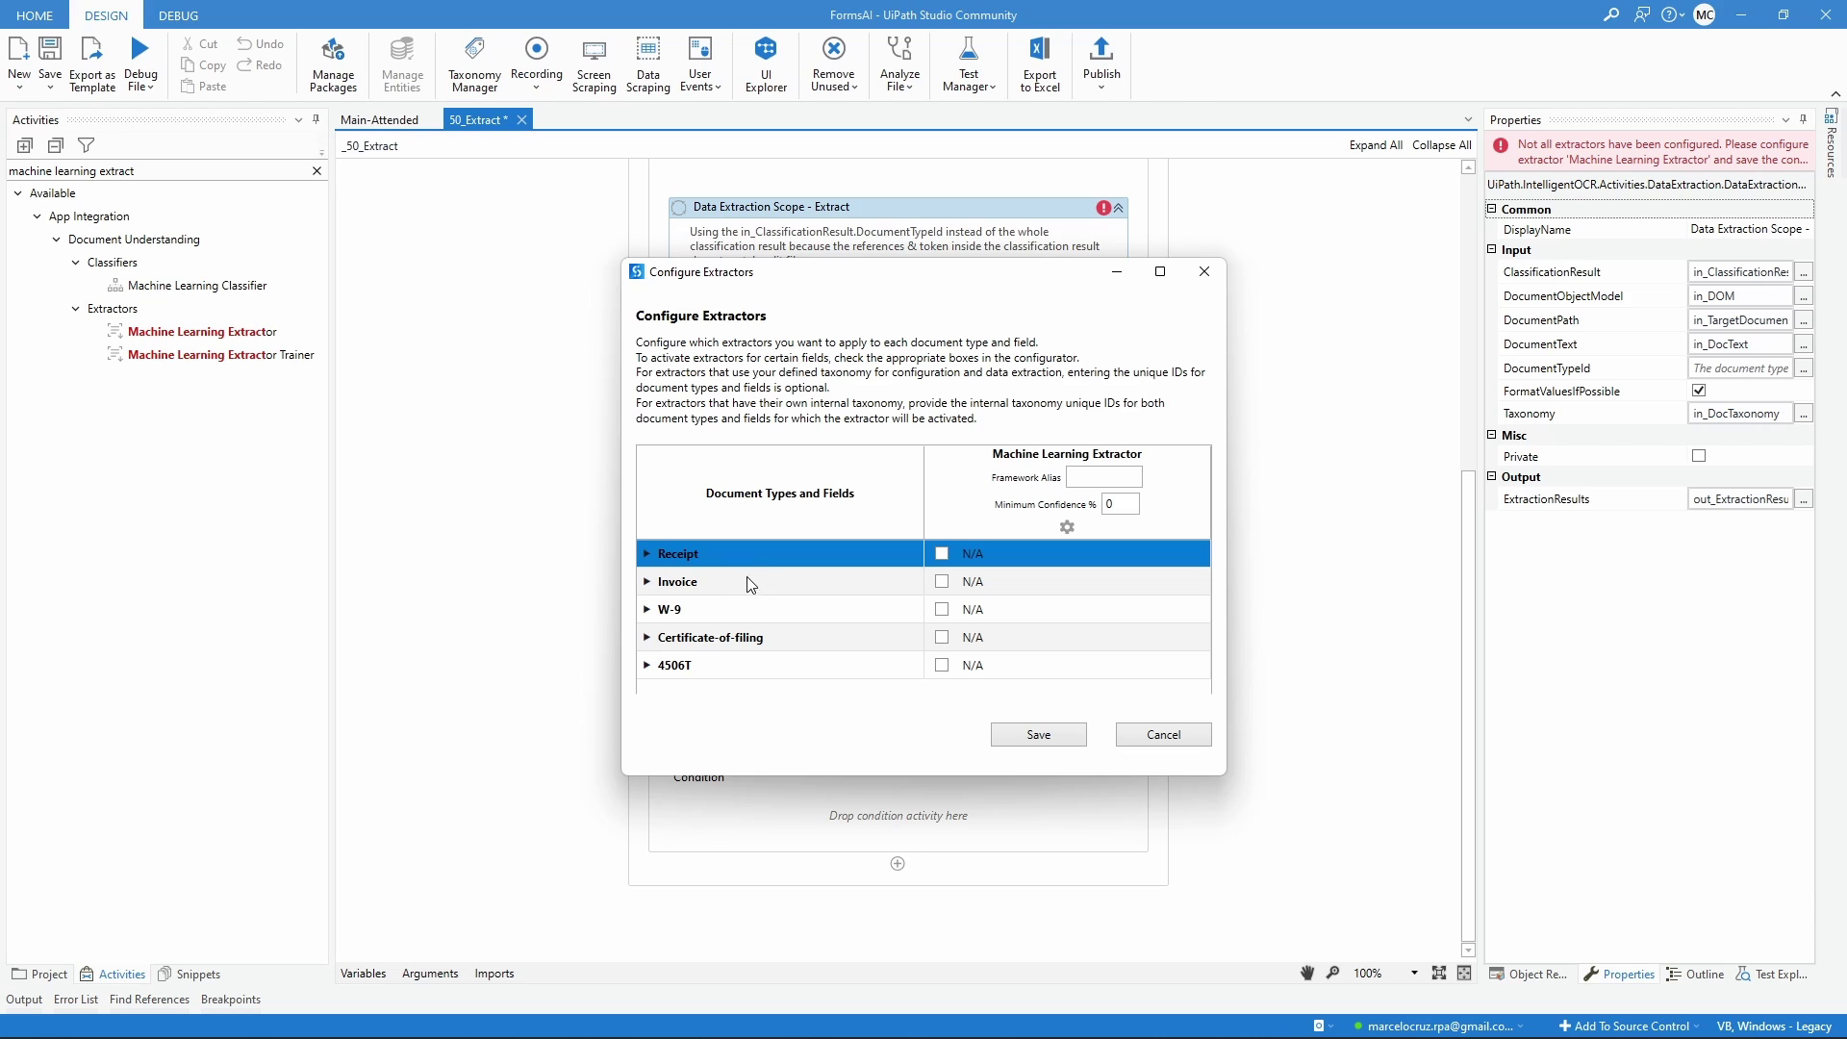
pyautogui.click(647, 667)
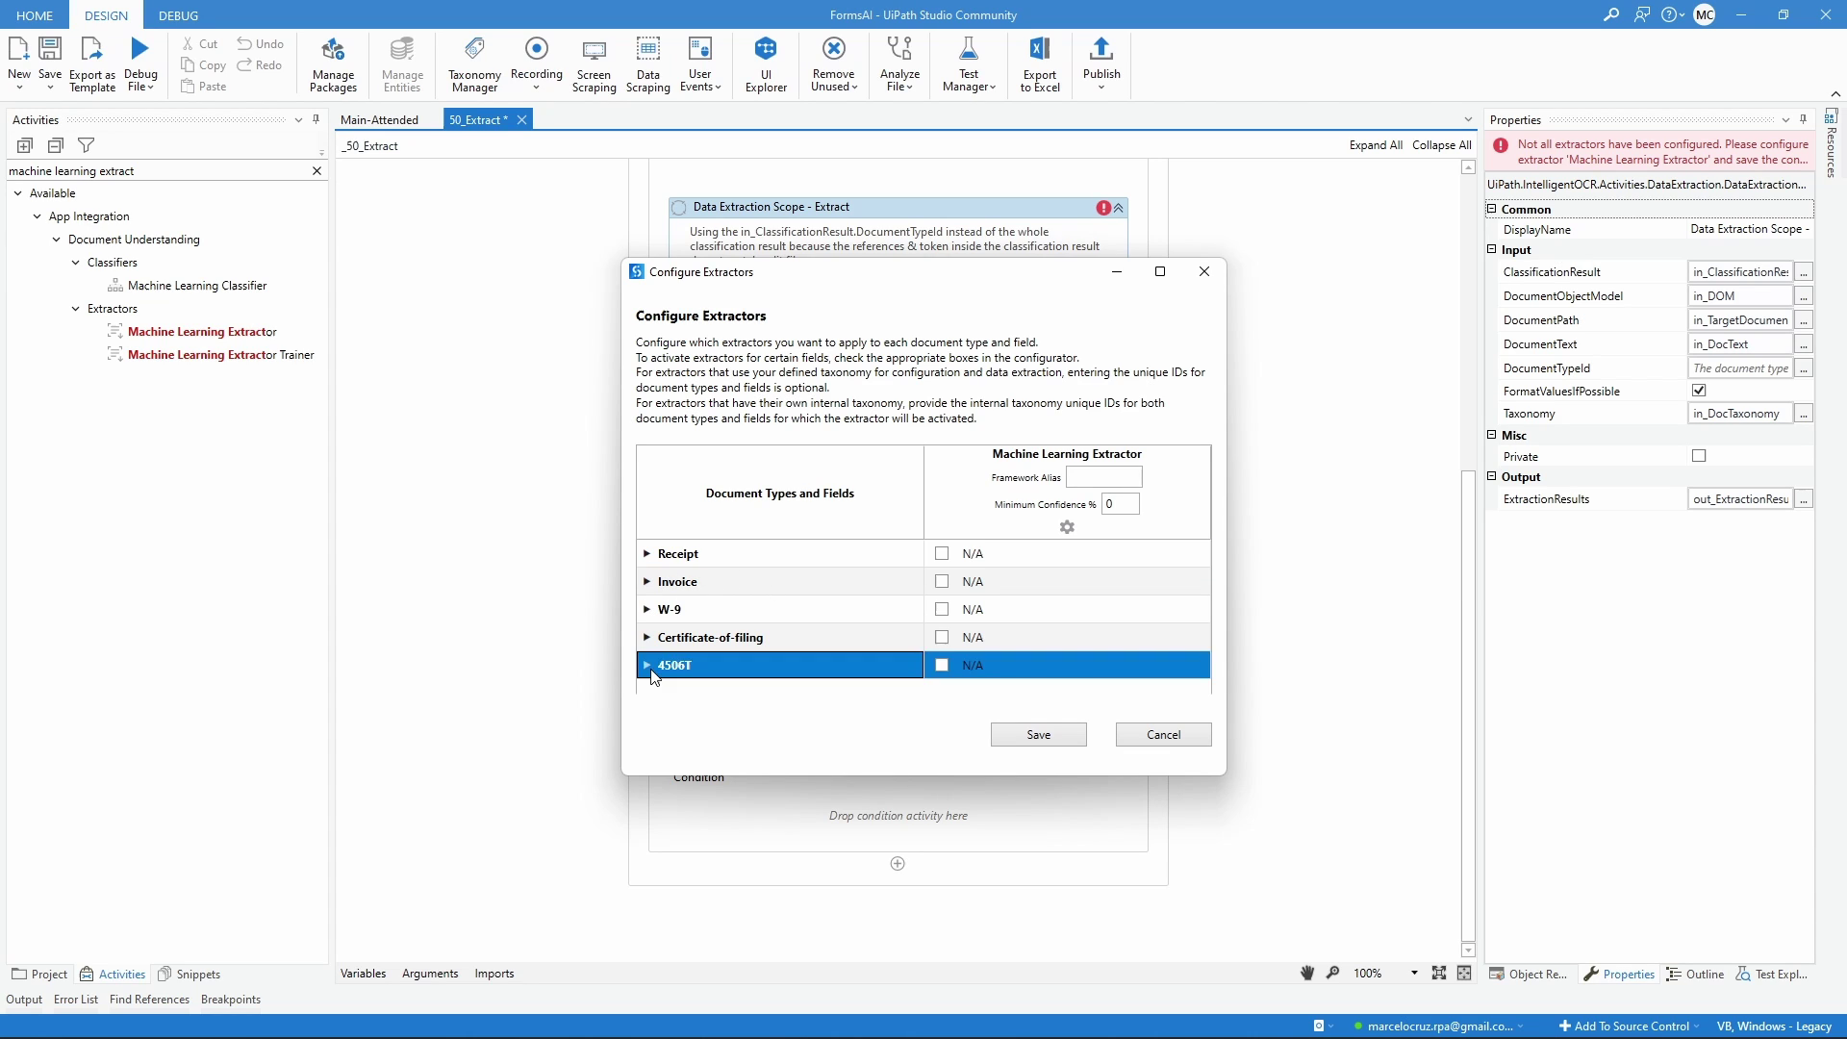
pyautogui.click(967, 583)
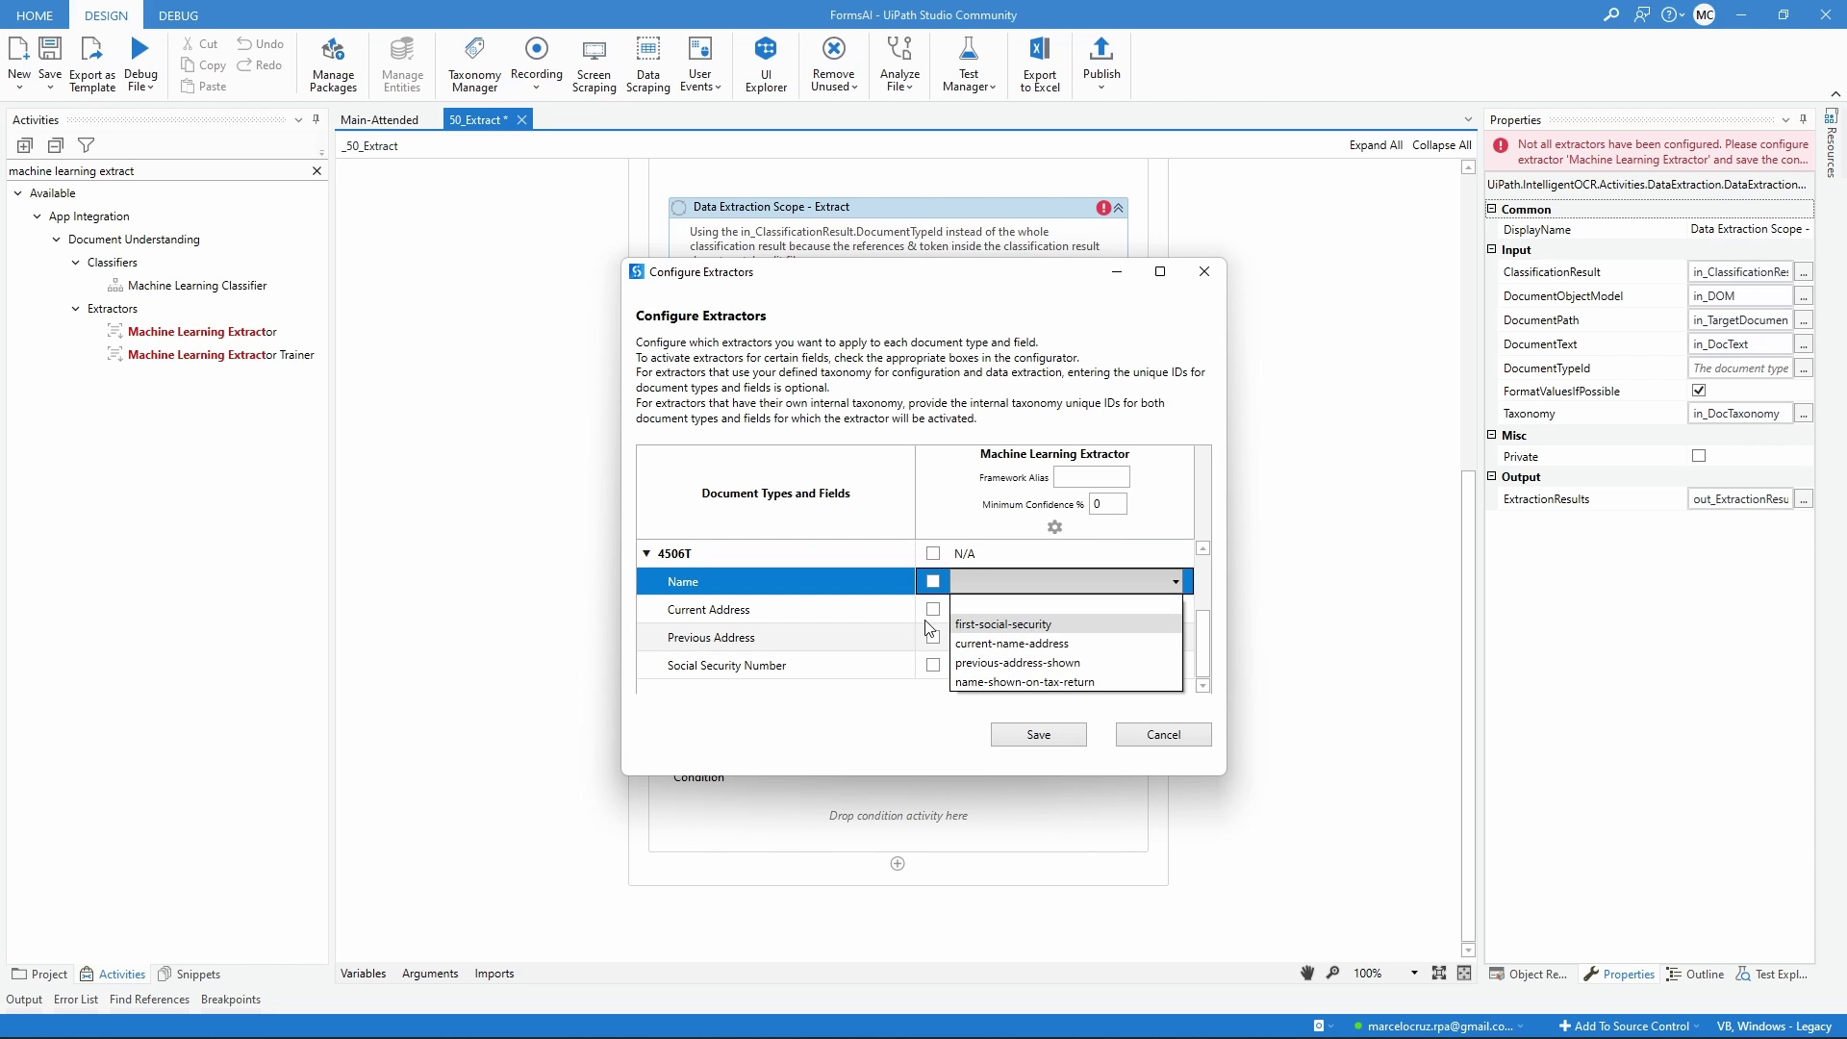
# Review the field names defined in the Form4506T document type in Chrome, and return to UiPath Studio.
pyautogui.click(925, 1016)
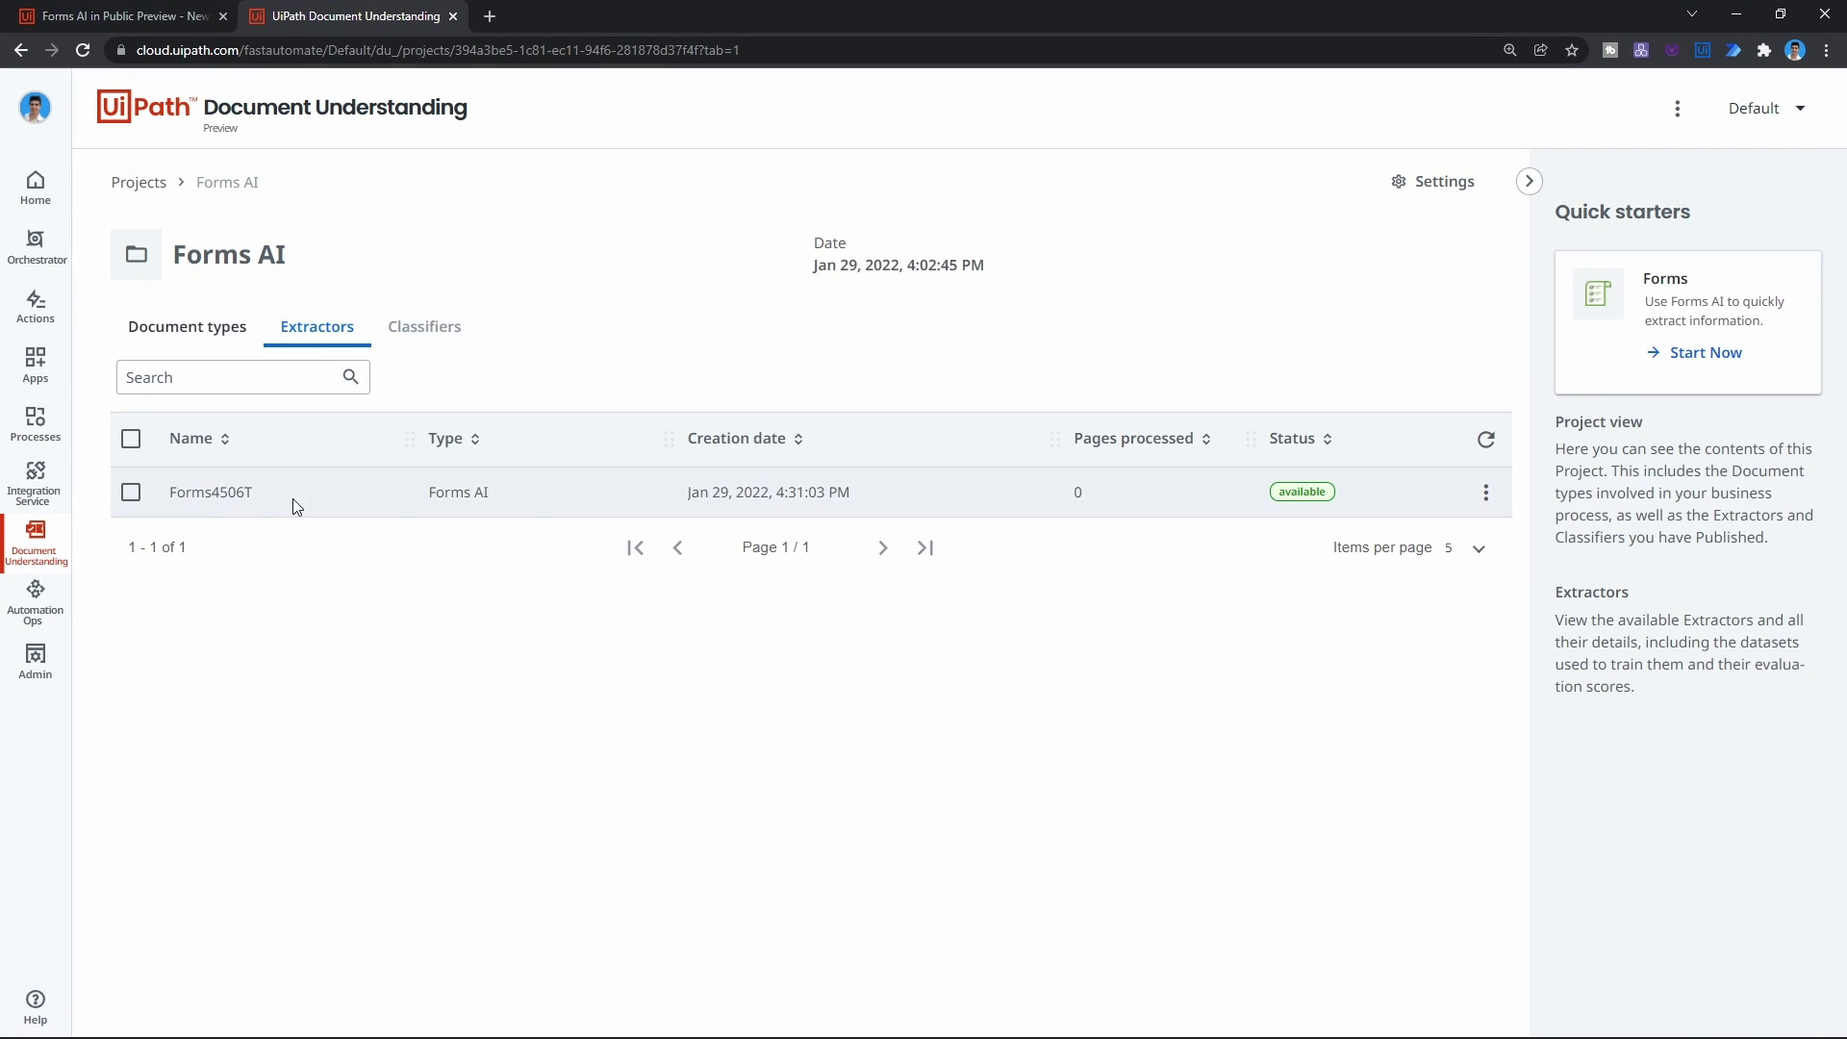
pyautogui.click(213, 332)
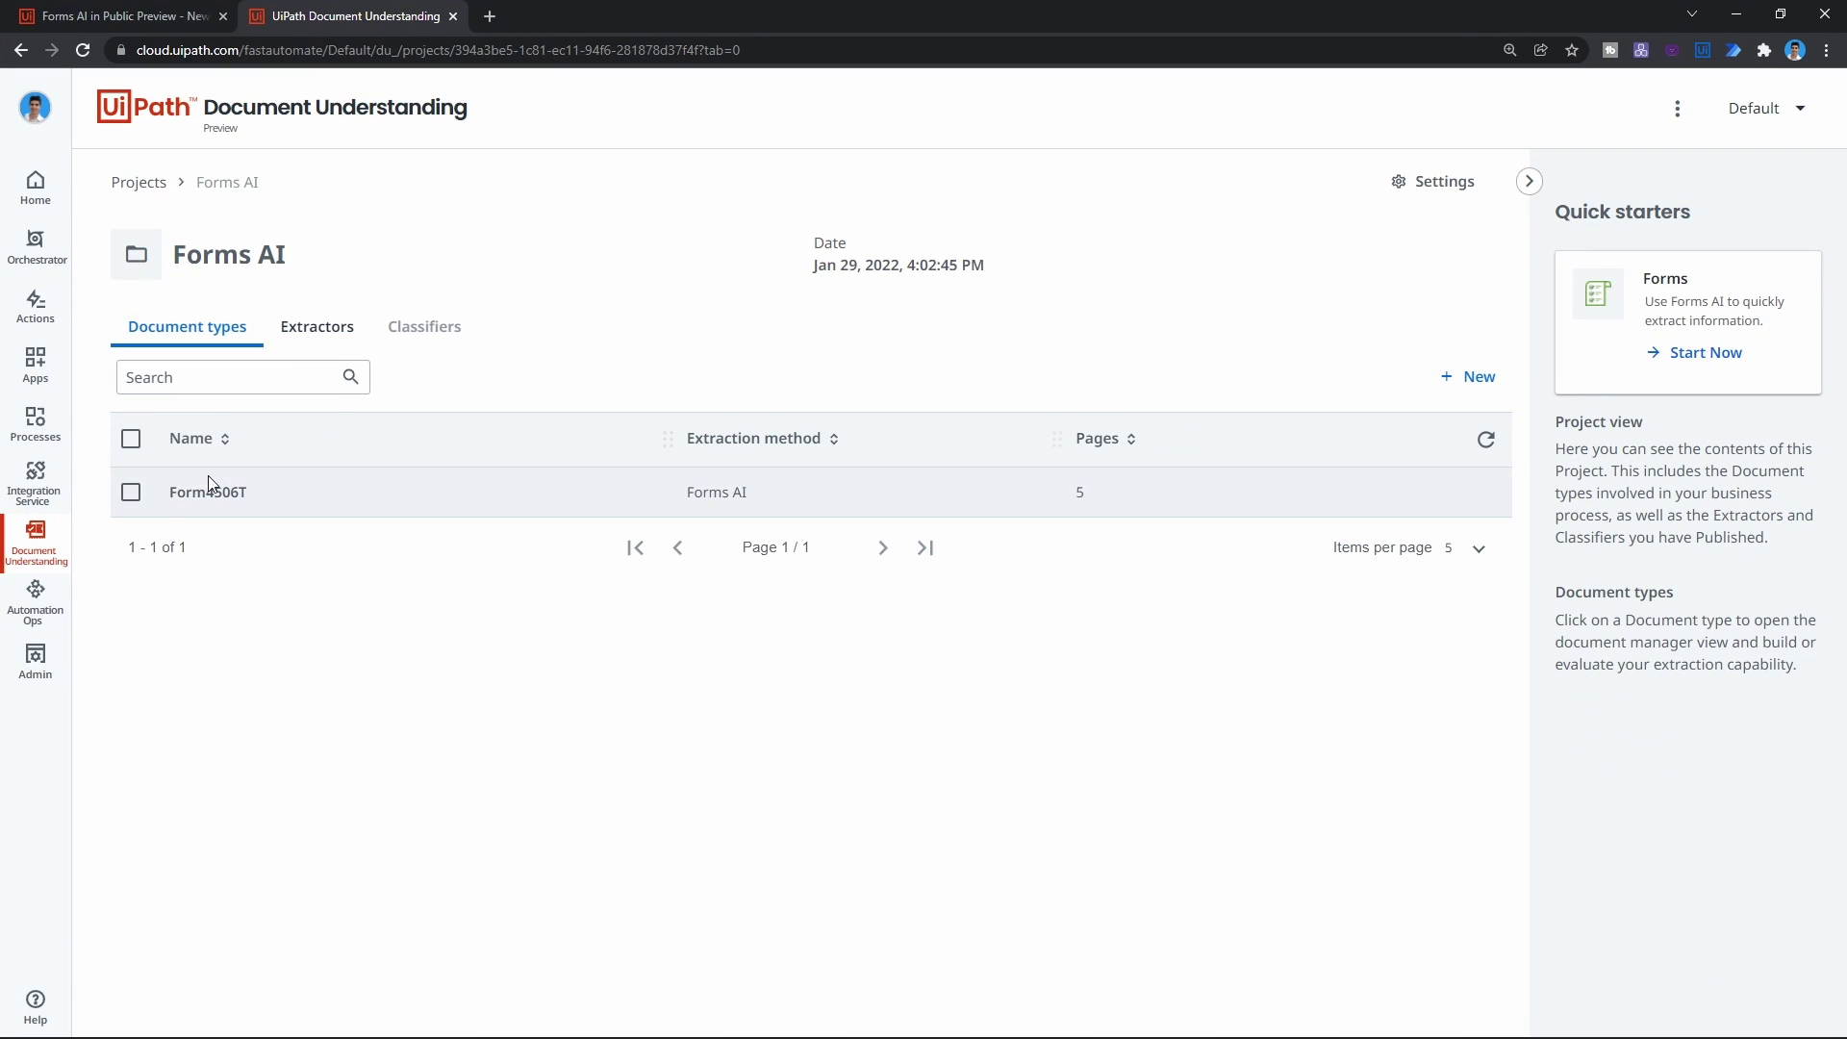
pyautogui.click(217, 489)
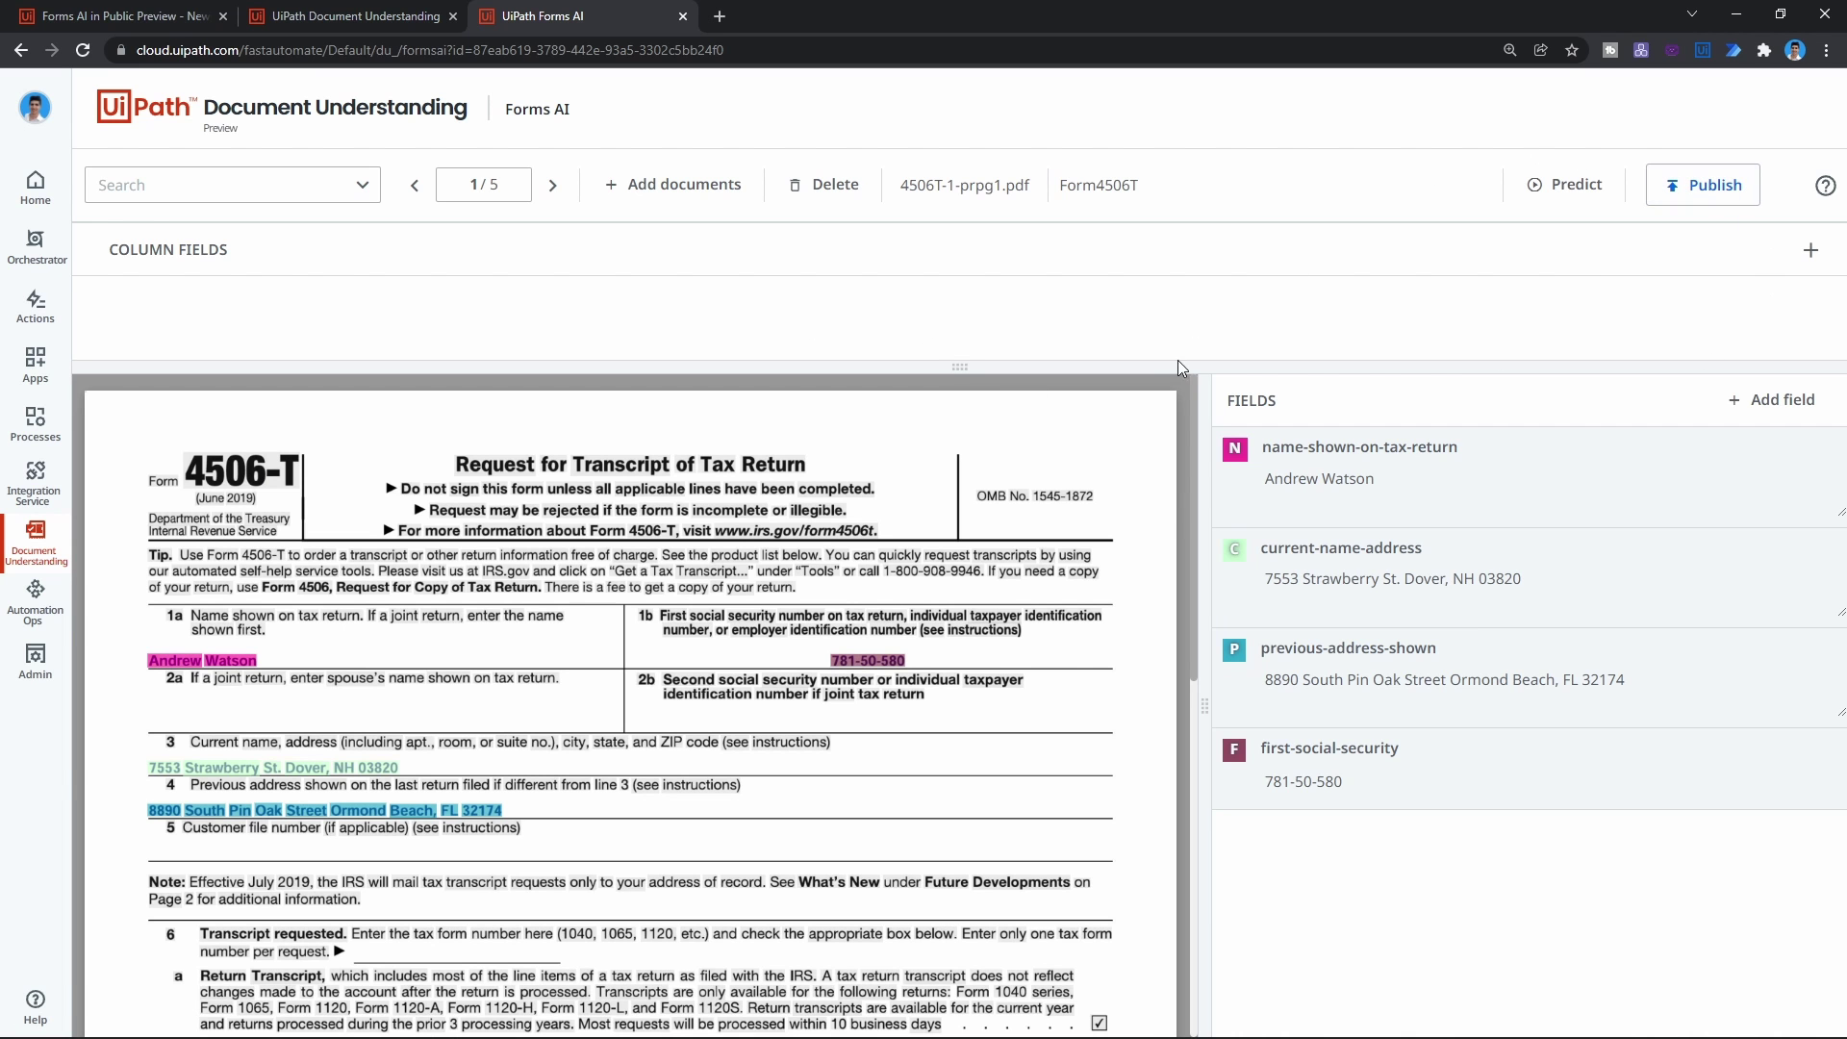
pyautogui.click(1736, 16)
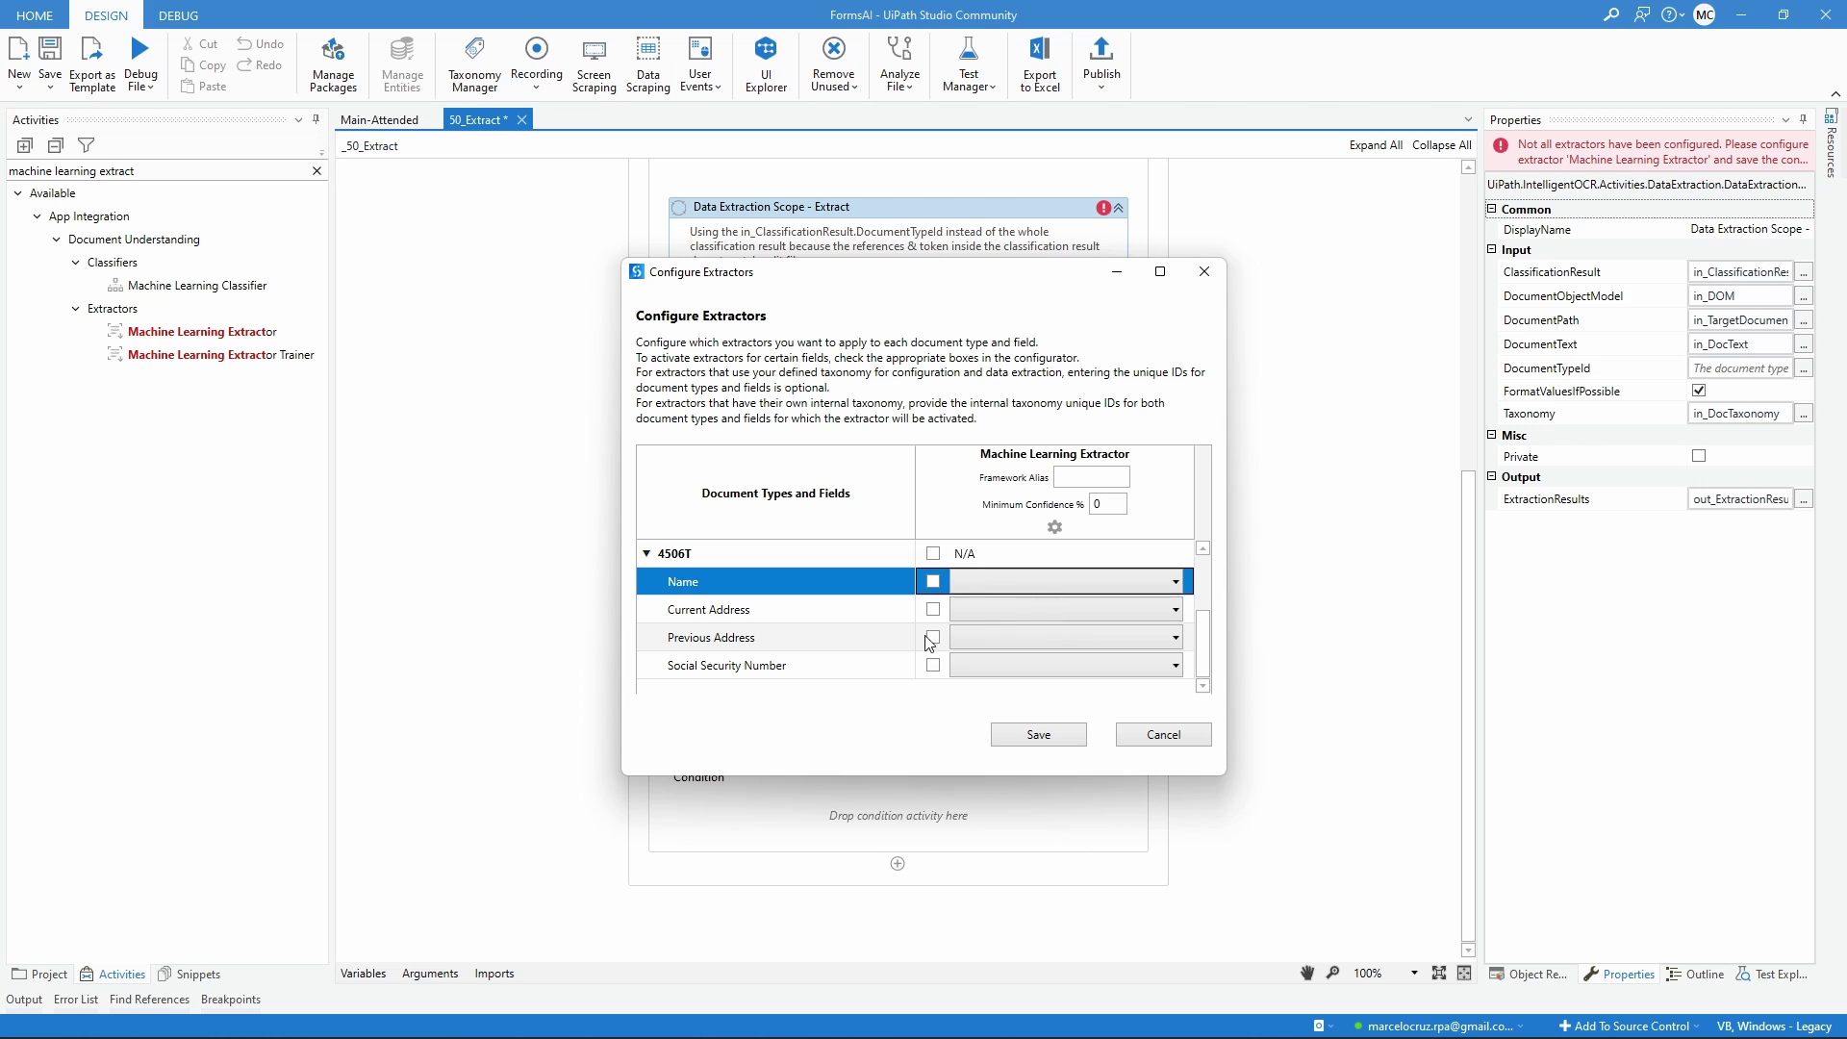
pyautogui.moveTo(825, 1035)
pyautogui.click(895, 1019)
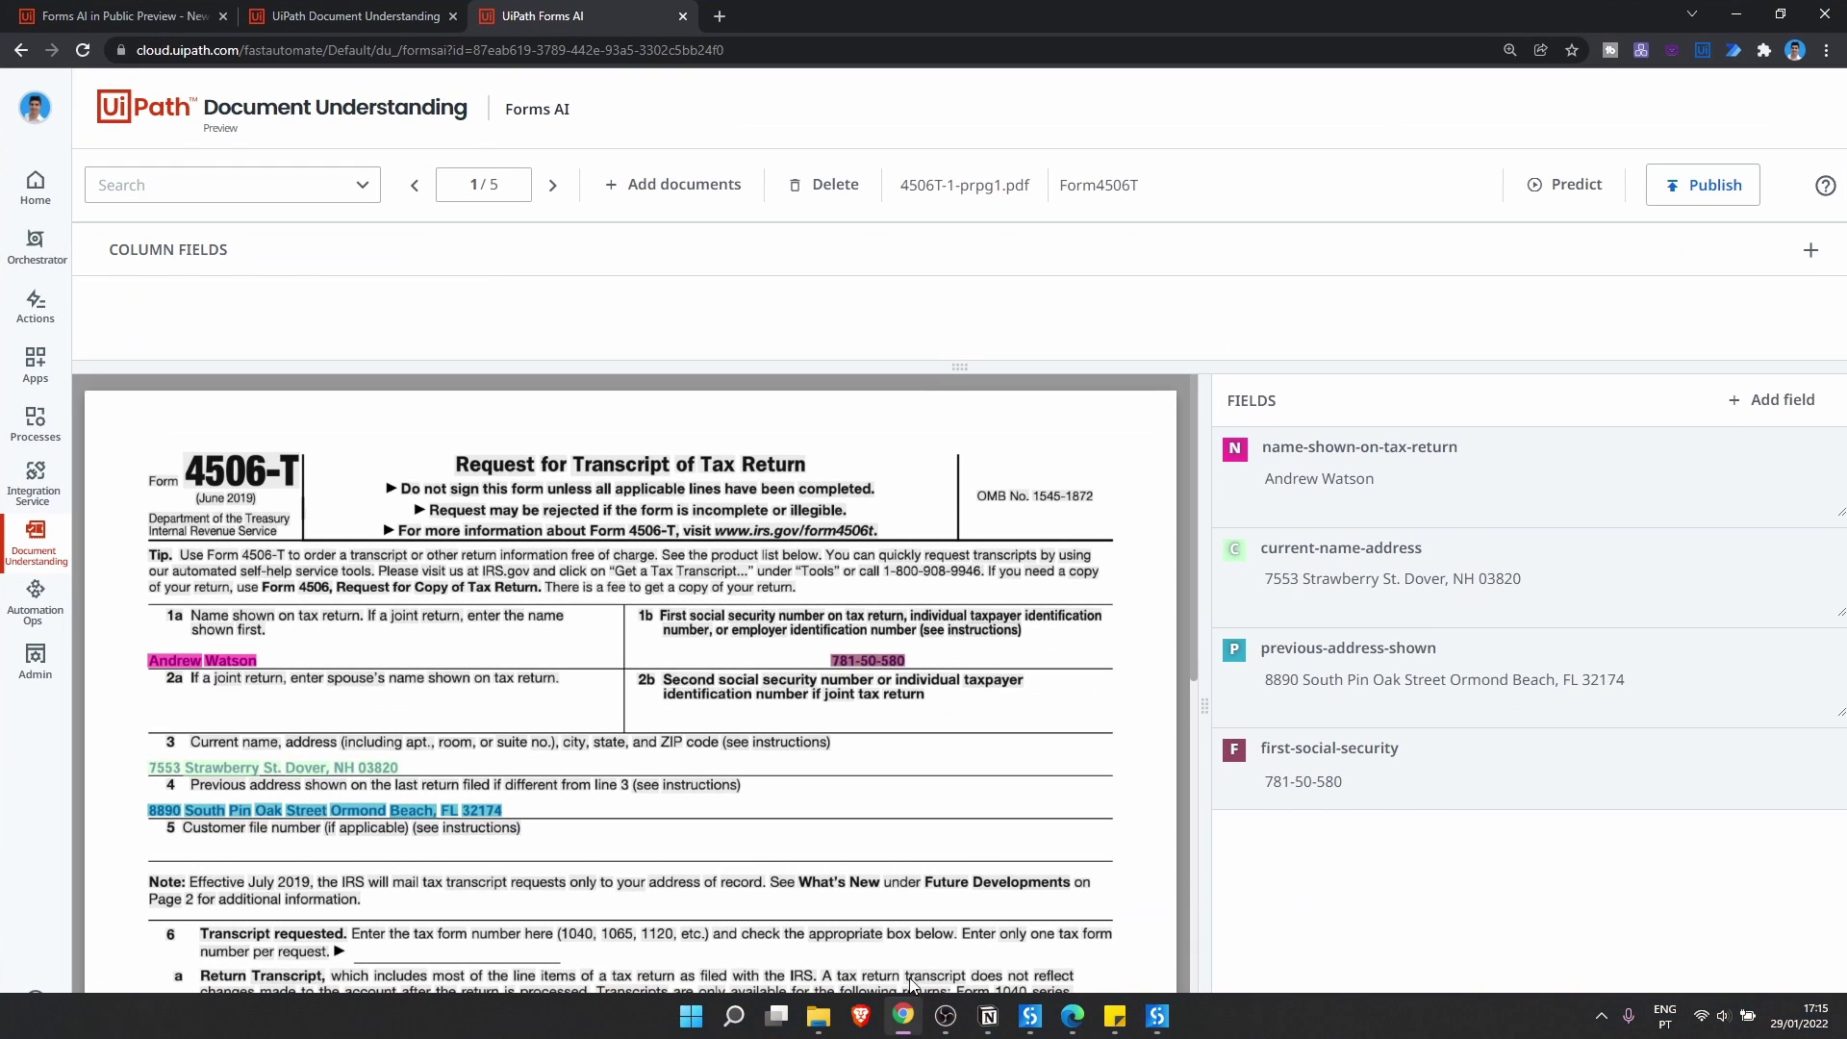
pyautogui.click(1737, 15)
# Map the 4506T Name field to name-shown-on-tax-return and Current Address to current-name-address.
pyautogui.click(993, 580)
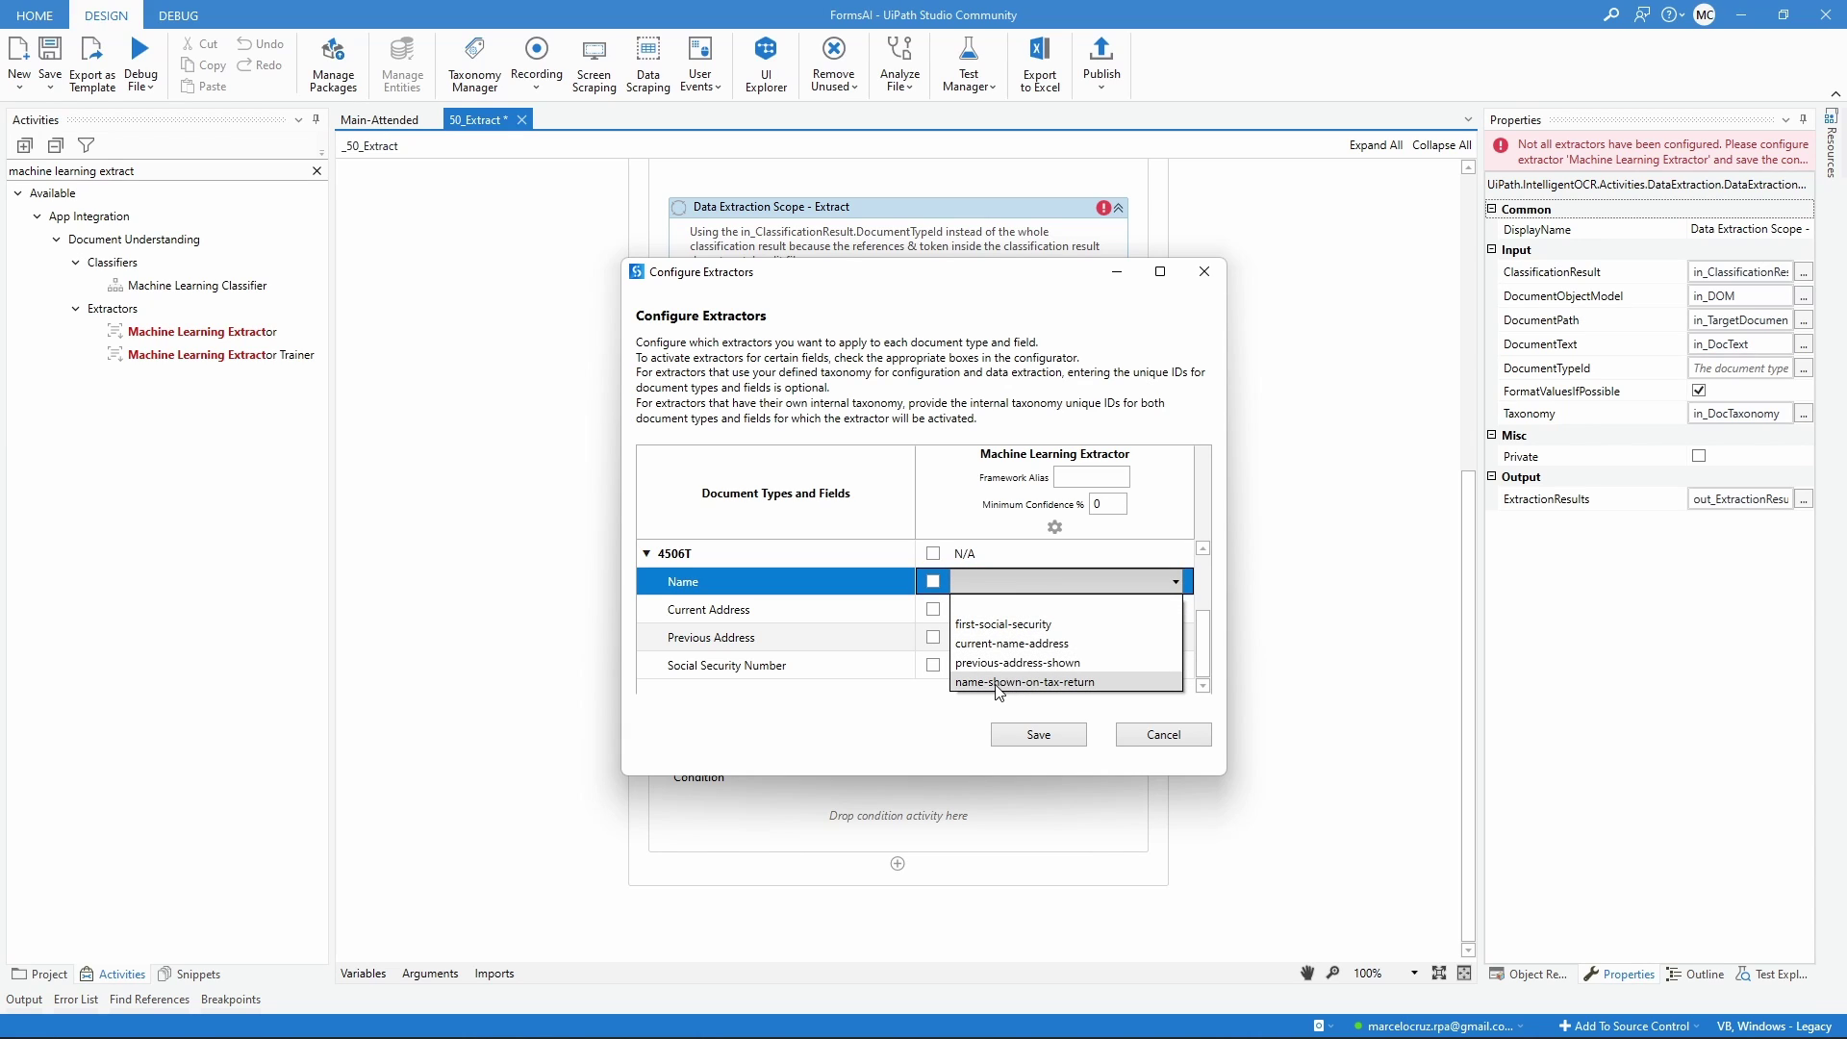
pyautogui.click(1011, 683)
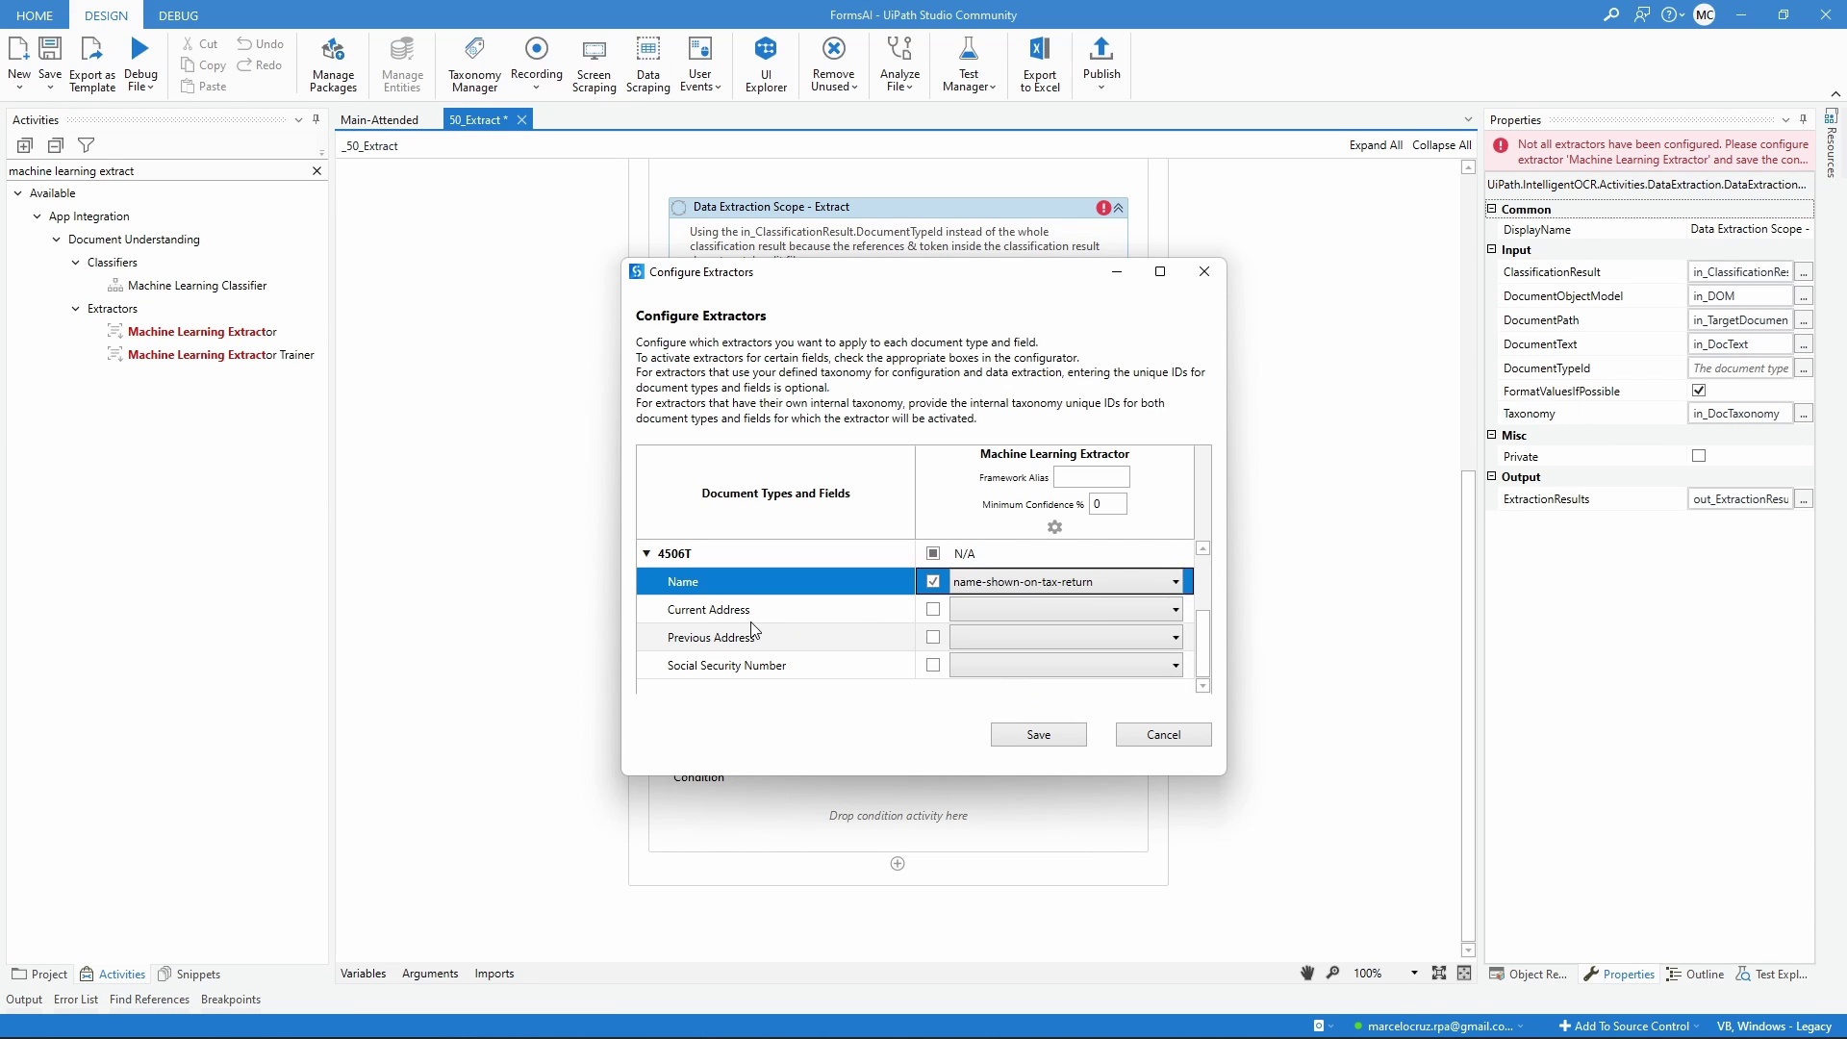
pyautogui.click(995, 612)
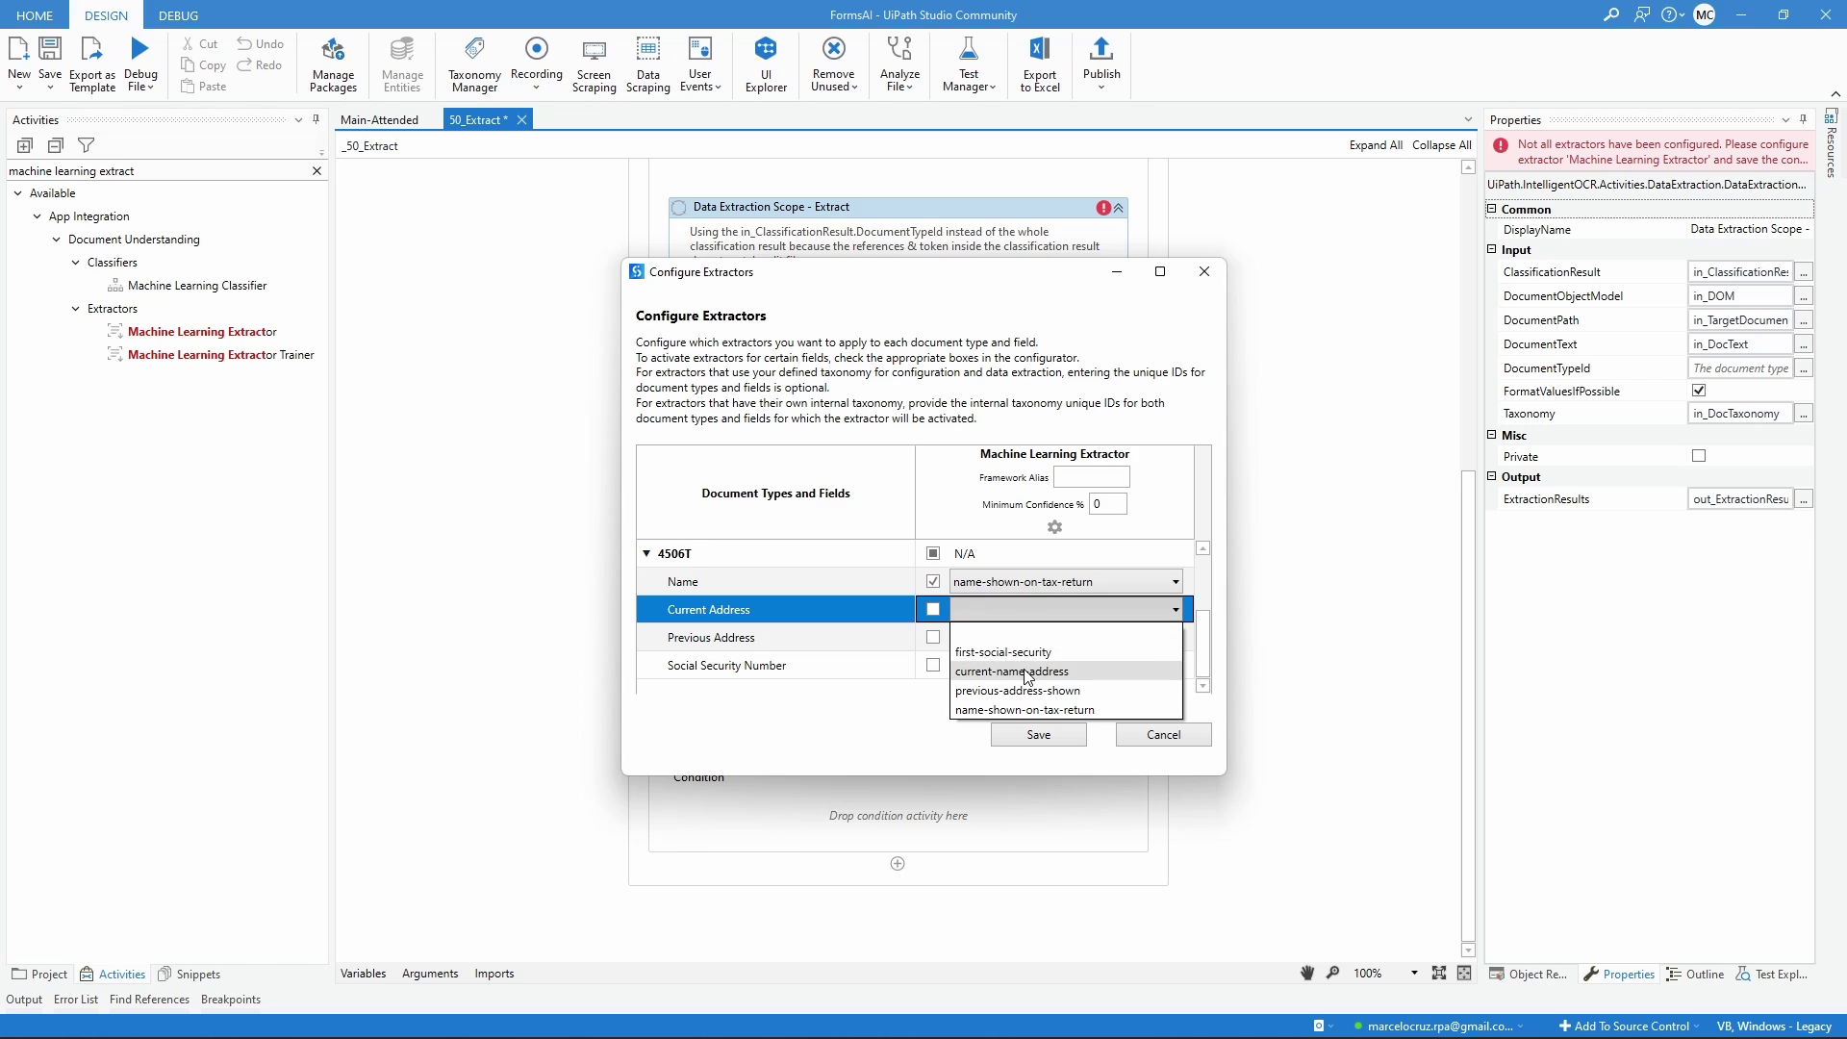
pyautogui.click(1027, 672)
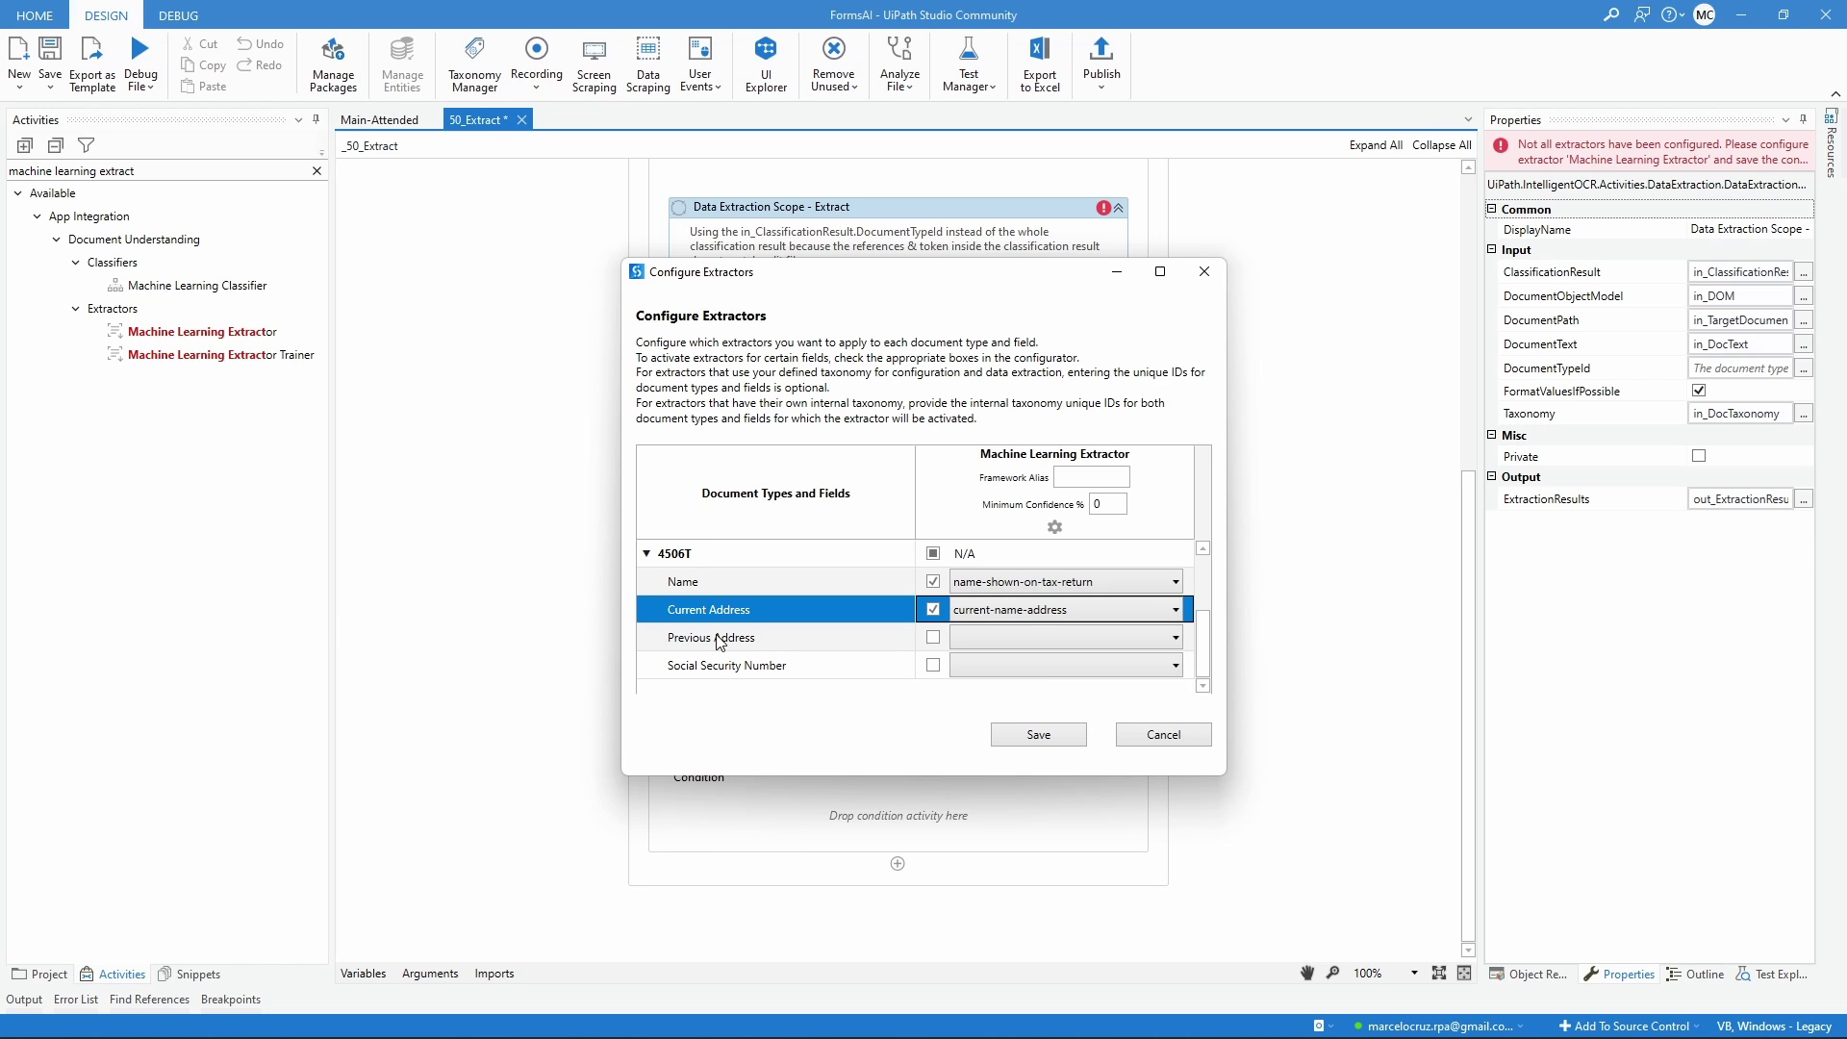
# Map Previous Address to previous-address-shown and Social Security Number to first-social-security, and save the extractor configuration.
pyautogui.click(1000, 638)
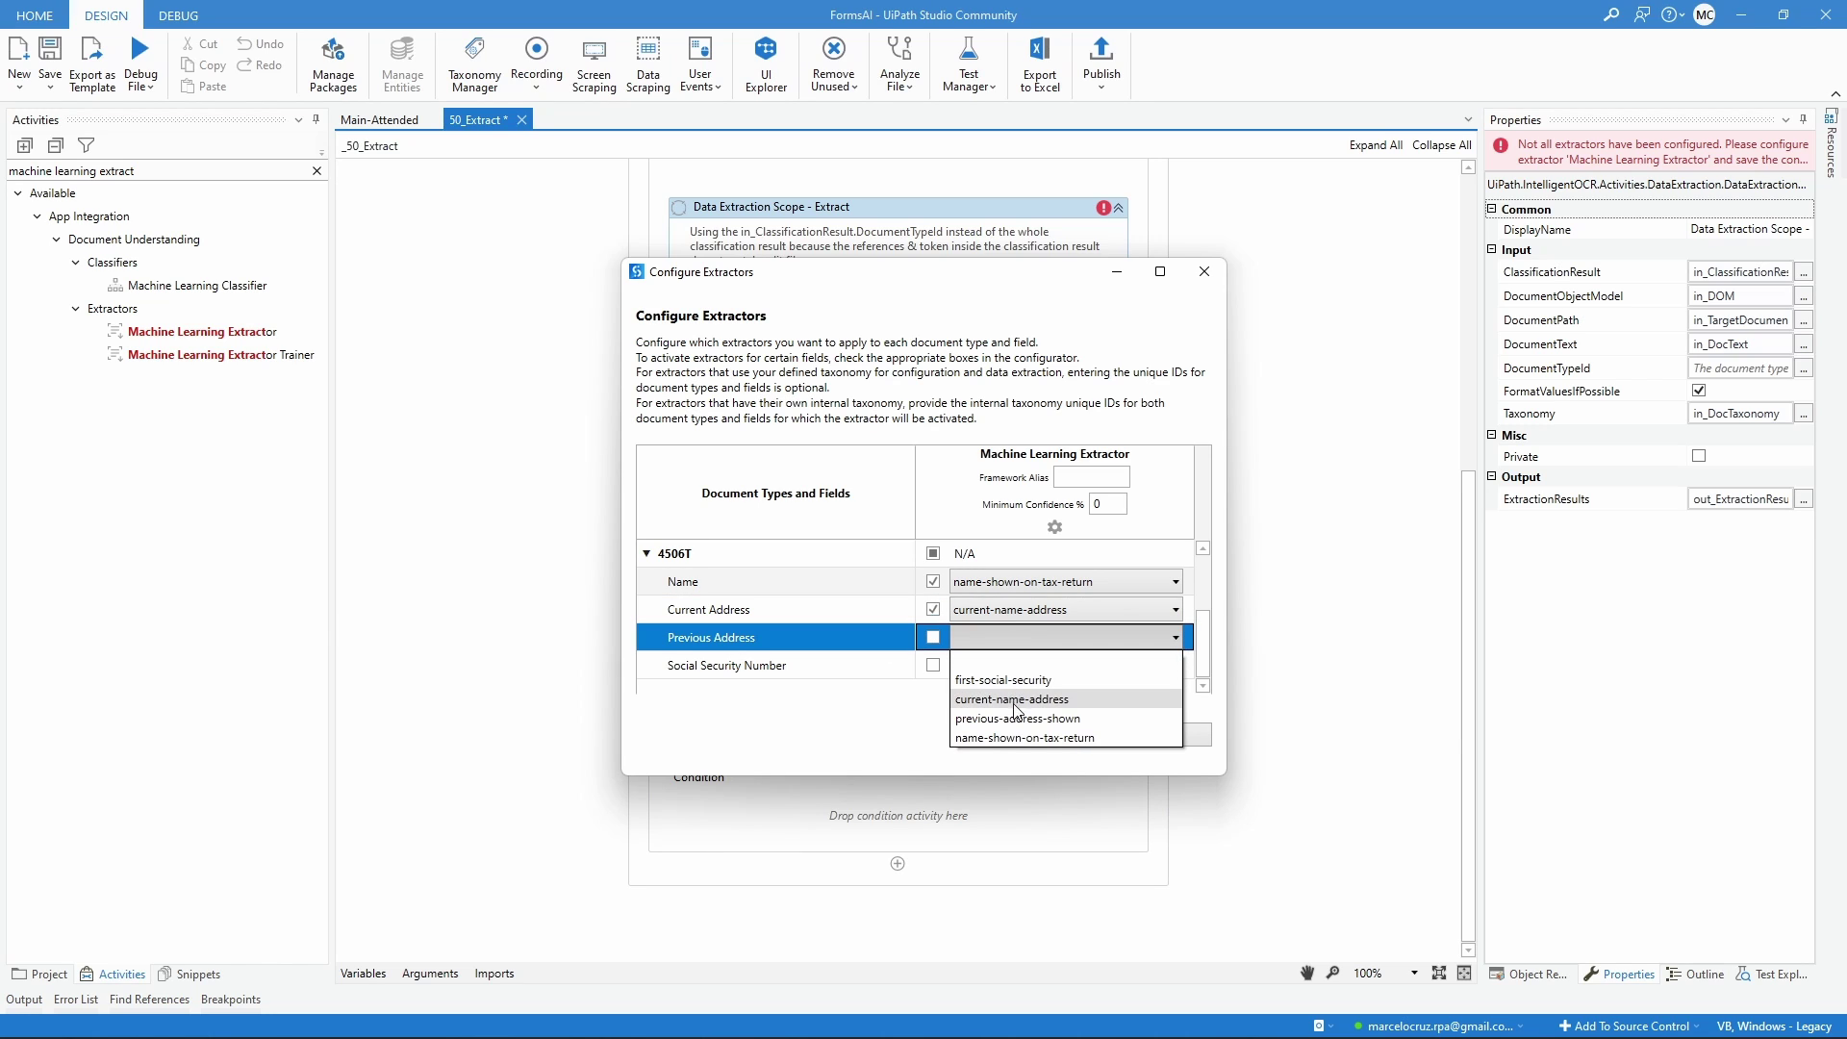
pyautogui.click(1007, 720)
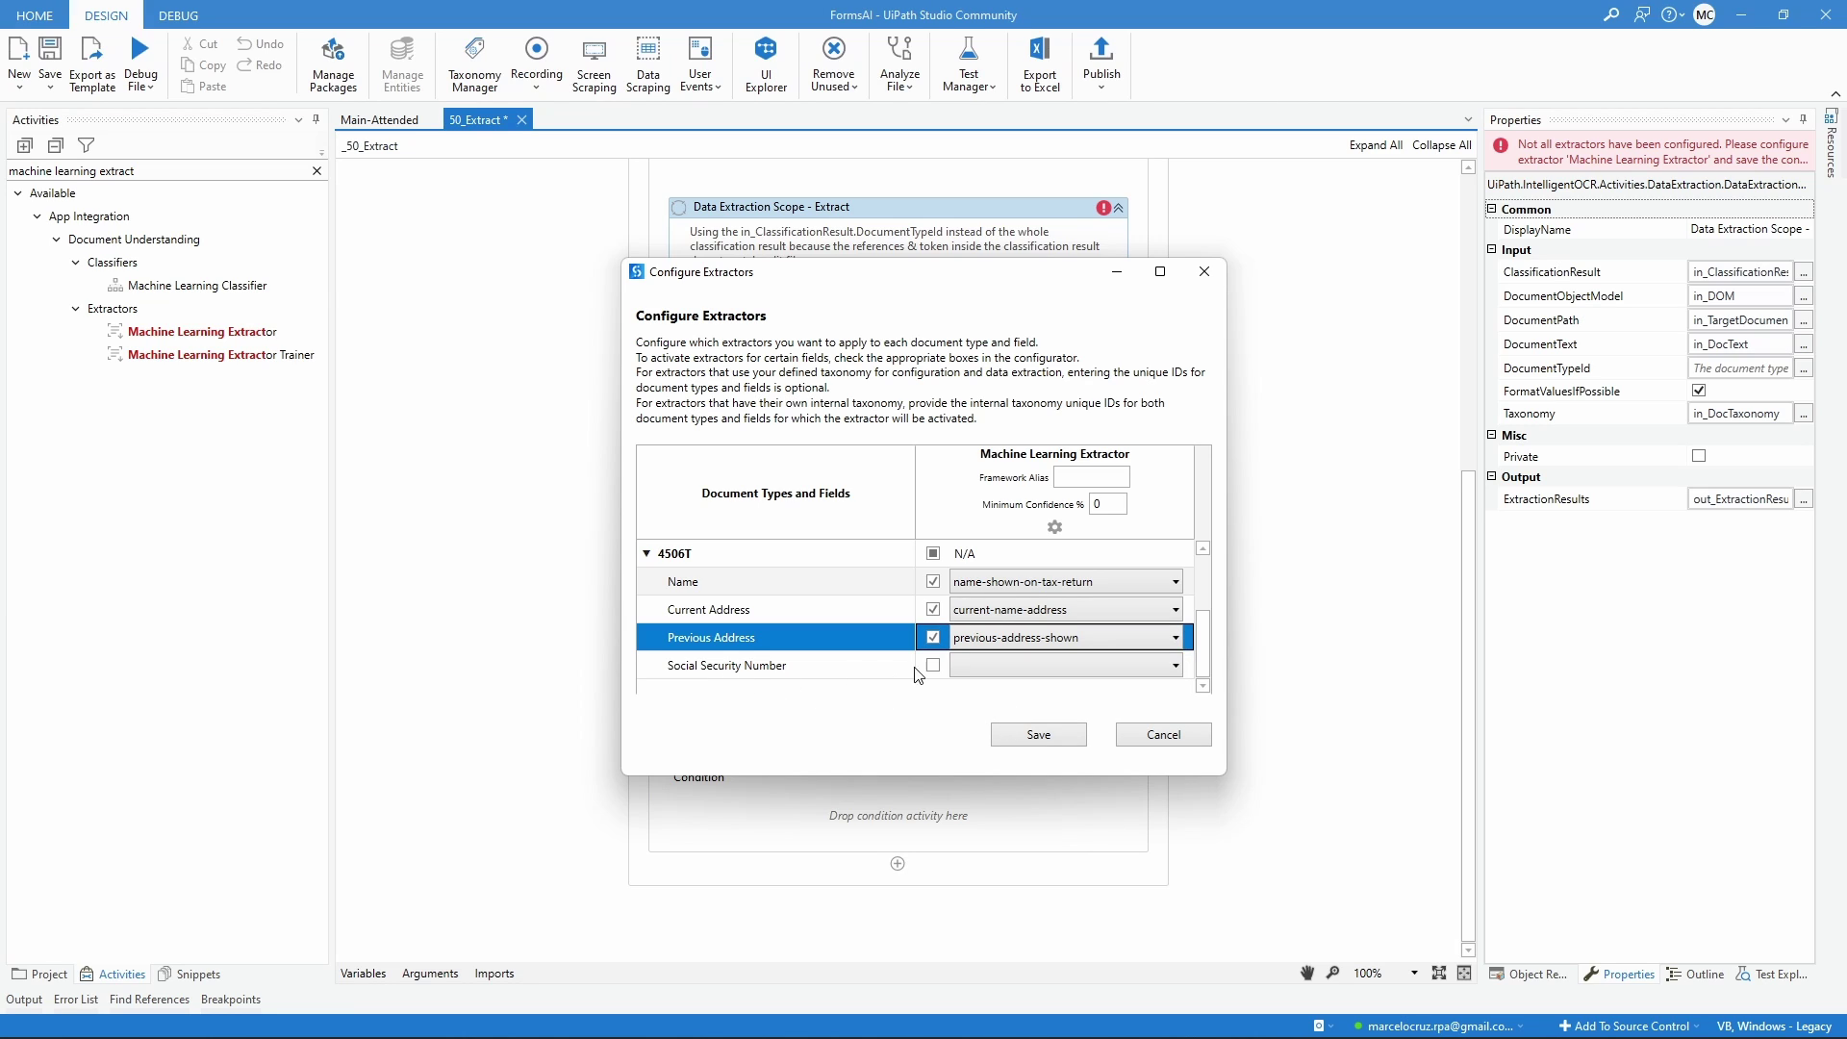
pyautogui.click(989, 666)
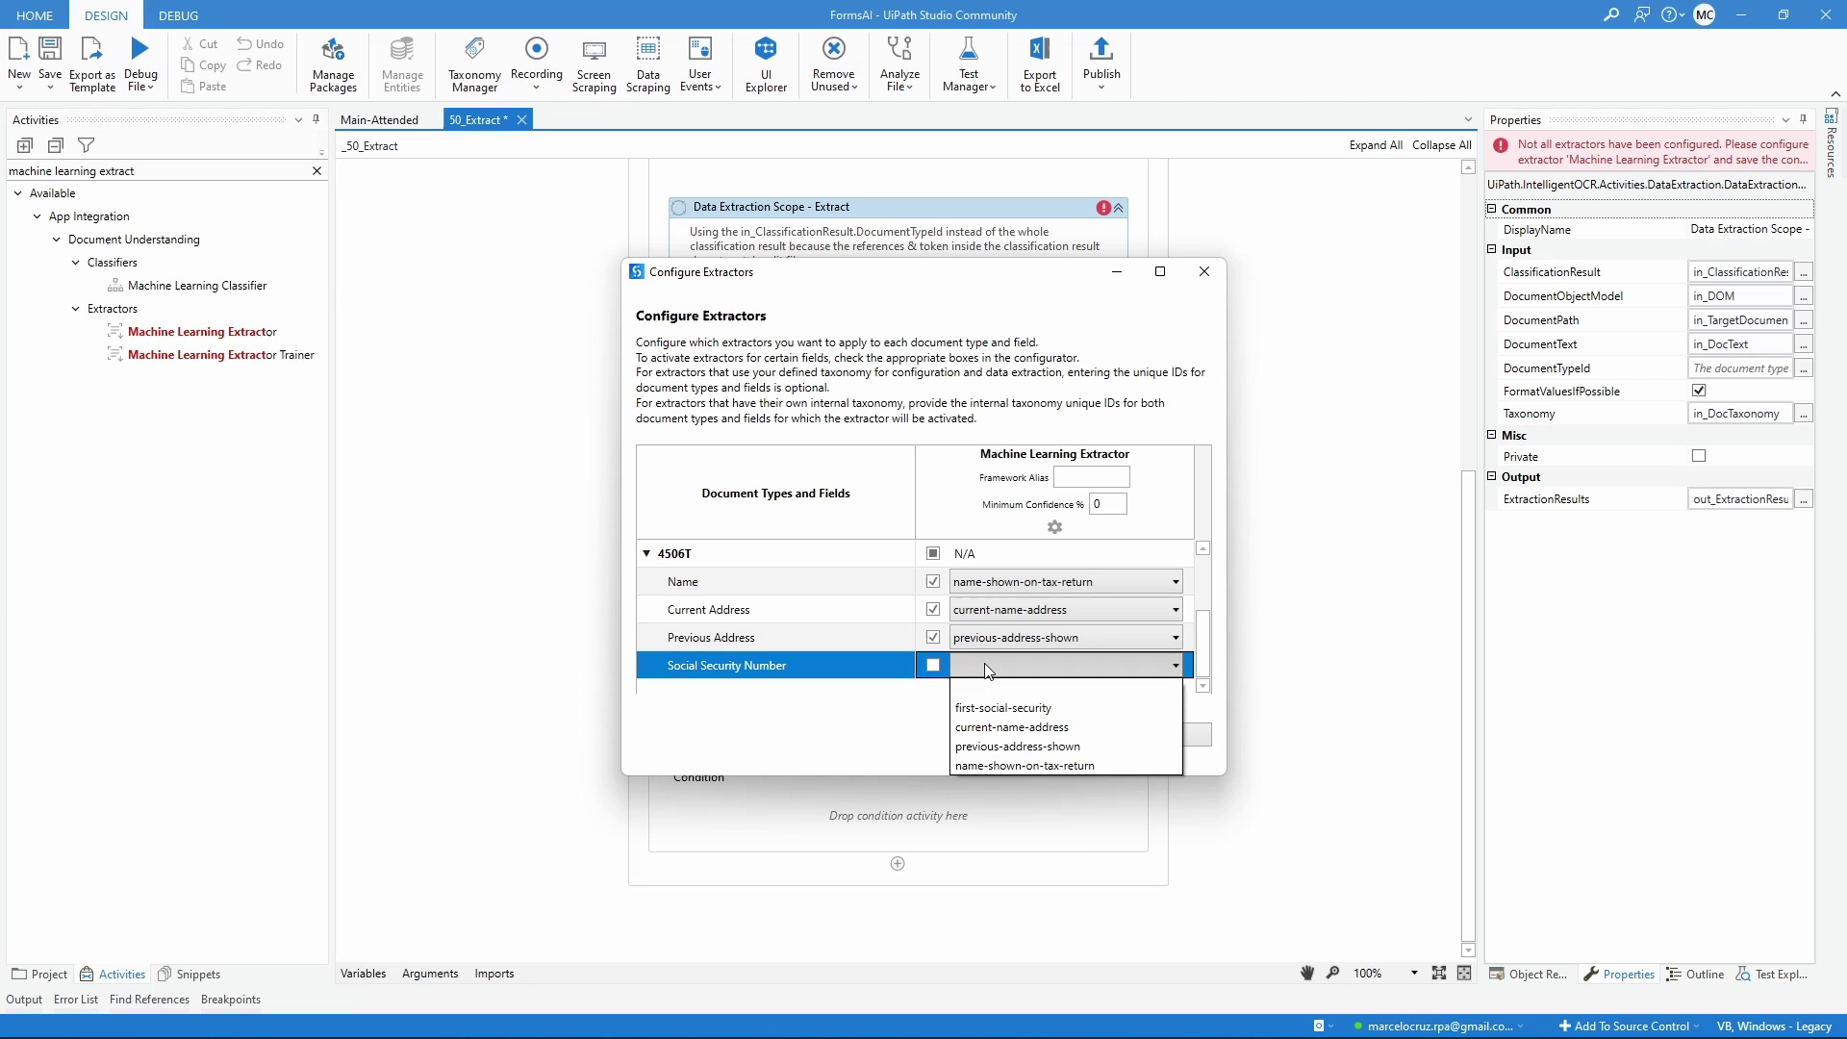
pyautogui.click(1008, 709)
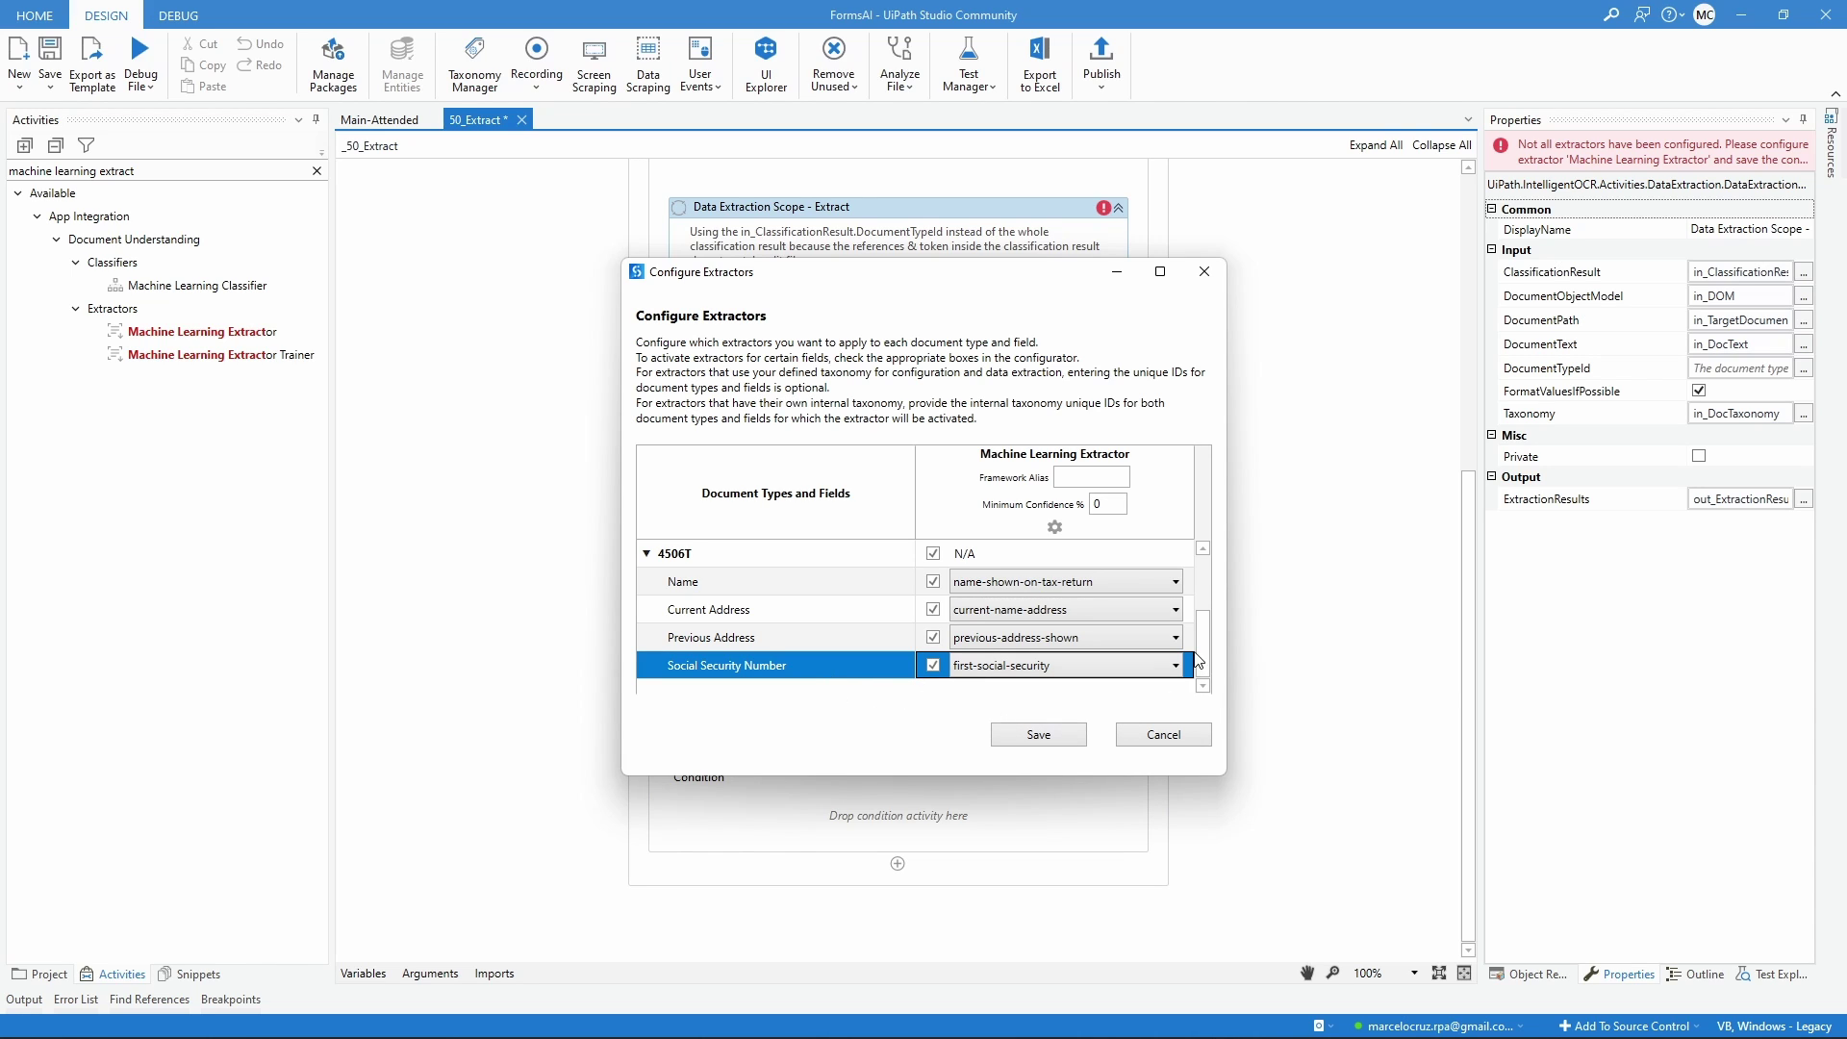
pyautogui.click(1021, 733)
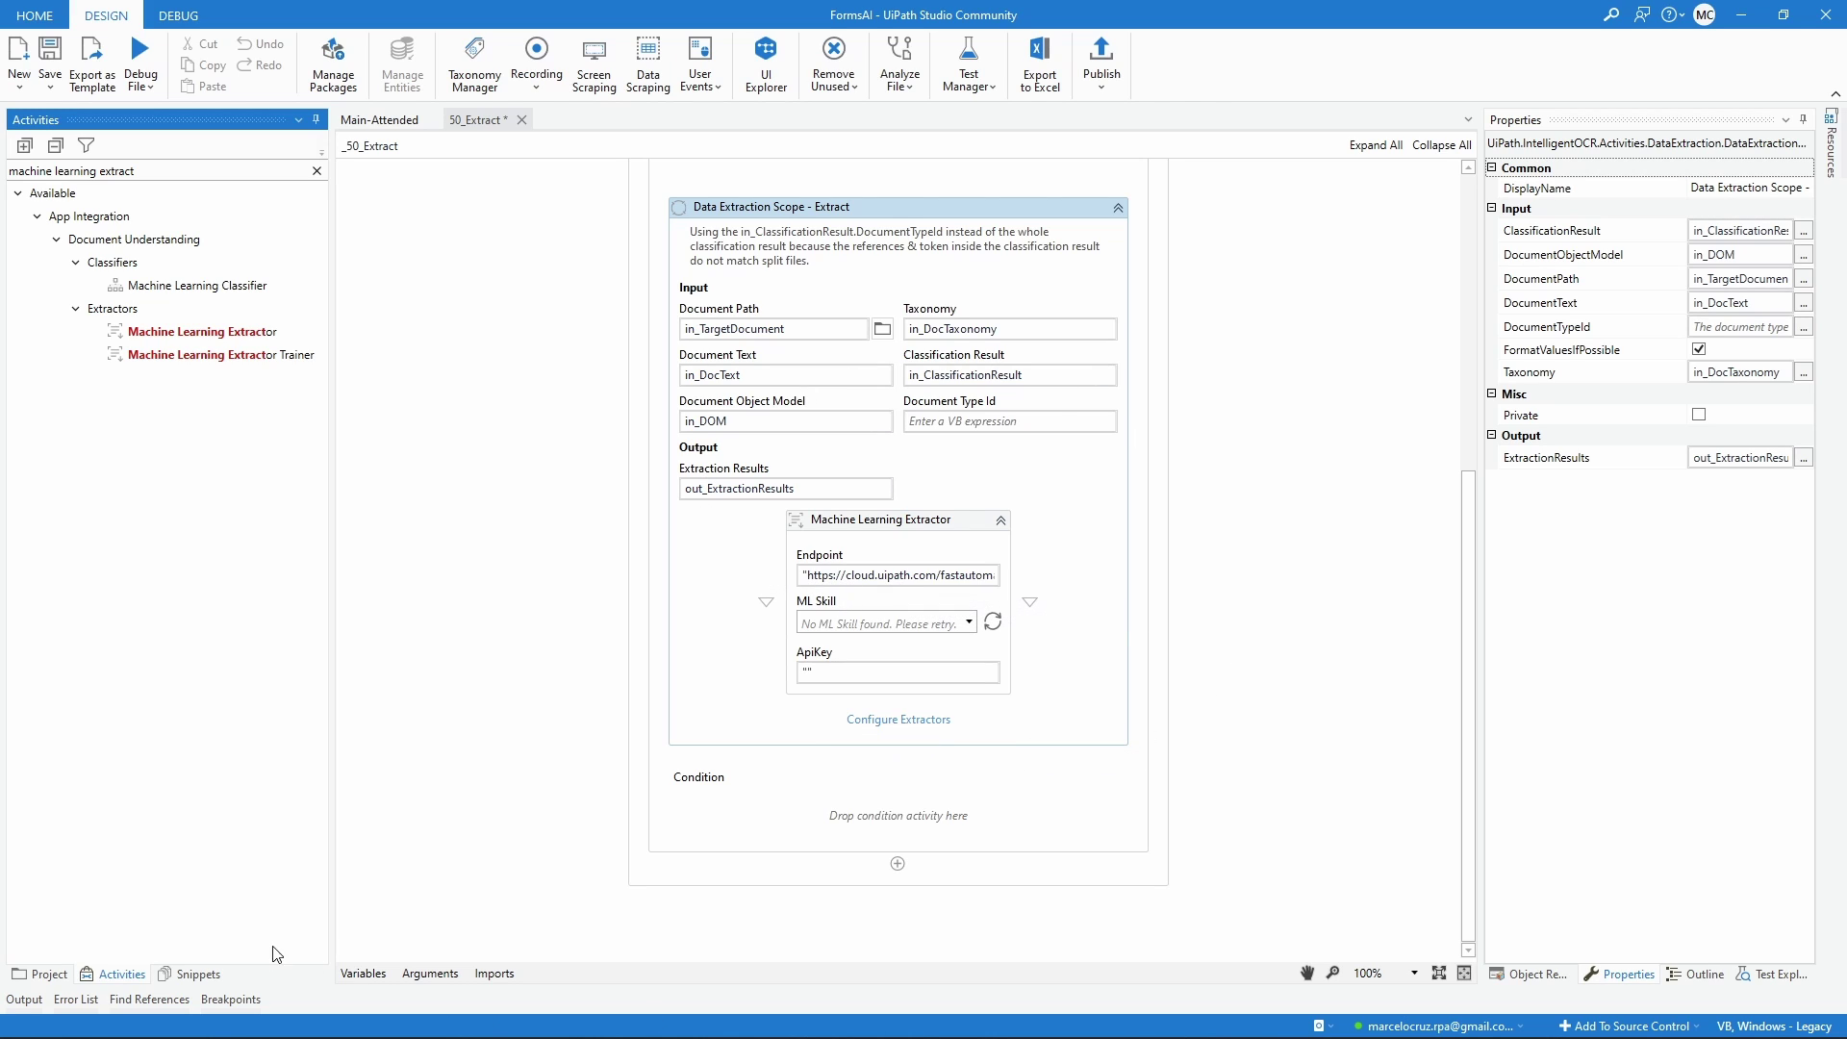
# Open the project's Data\Config.xlsx in Excel and add a FormsAIEndpoint setting in a new row 22 of the Settings sheet.
pyautogui.click(43, 974)
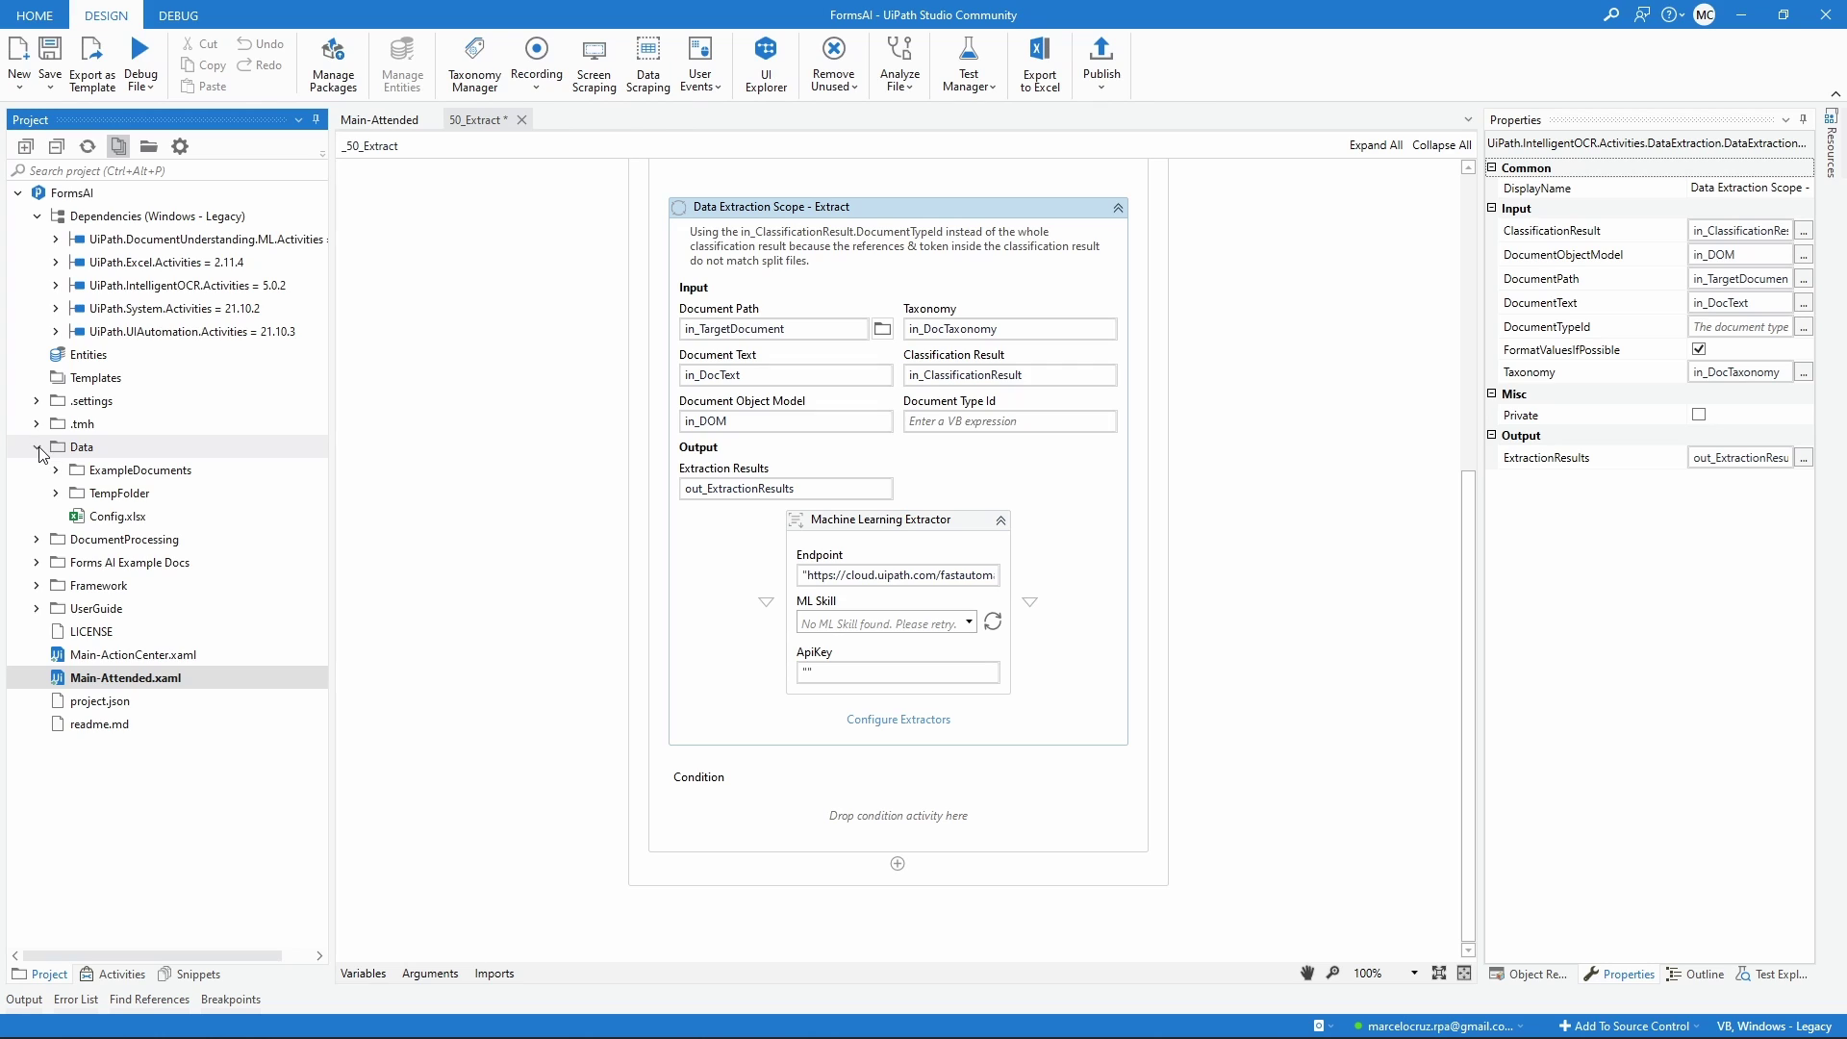
pyautogui.doubleClick(121, 519)
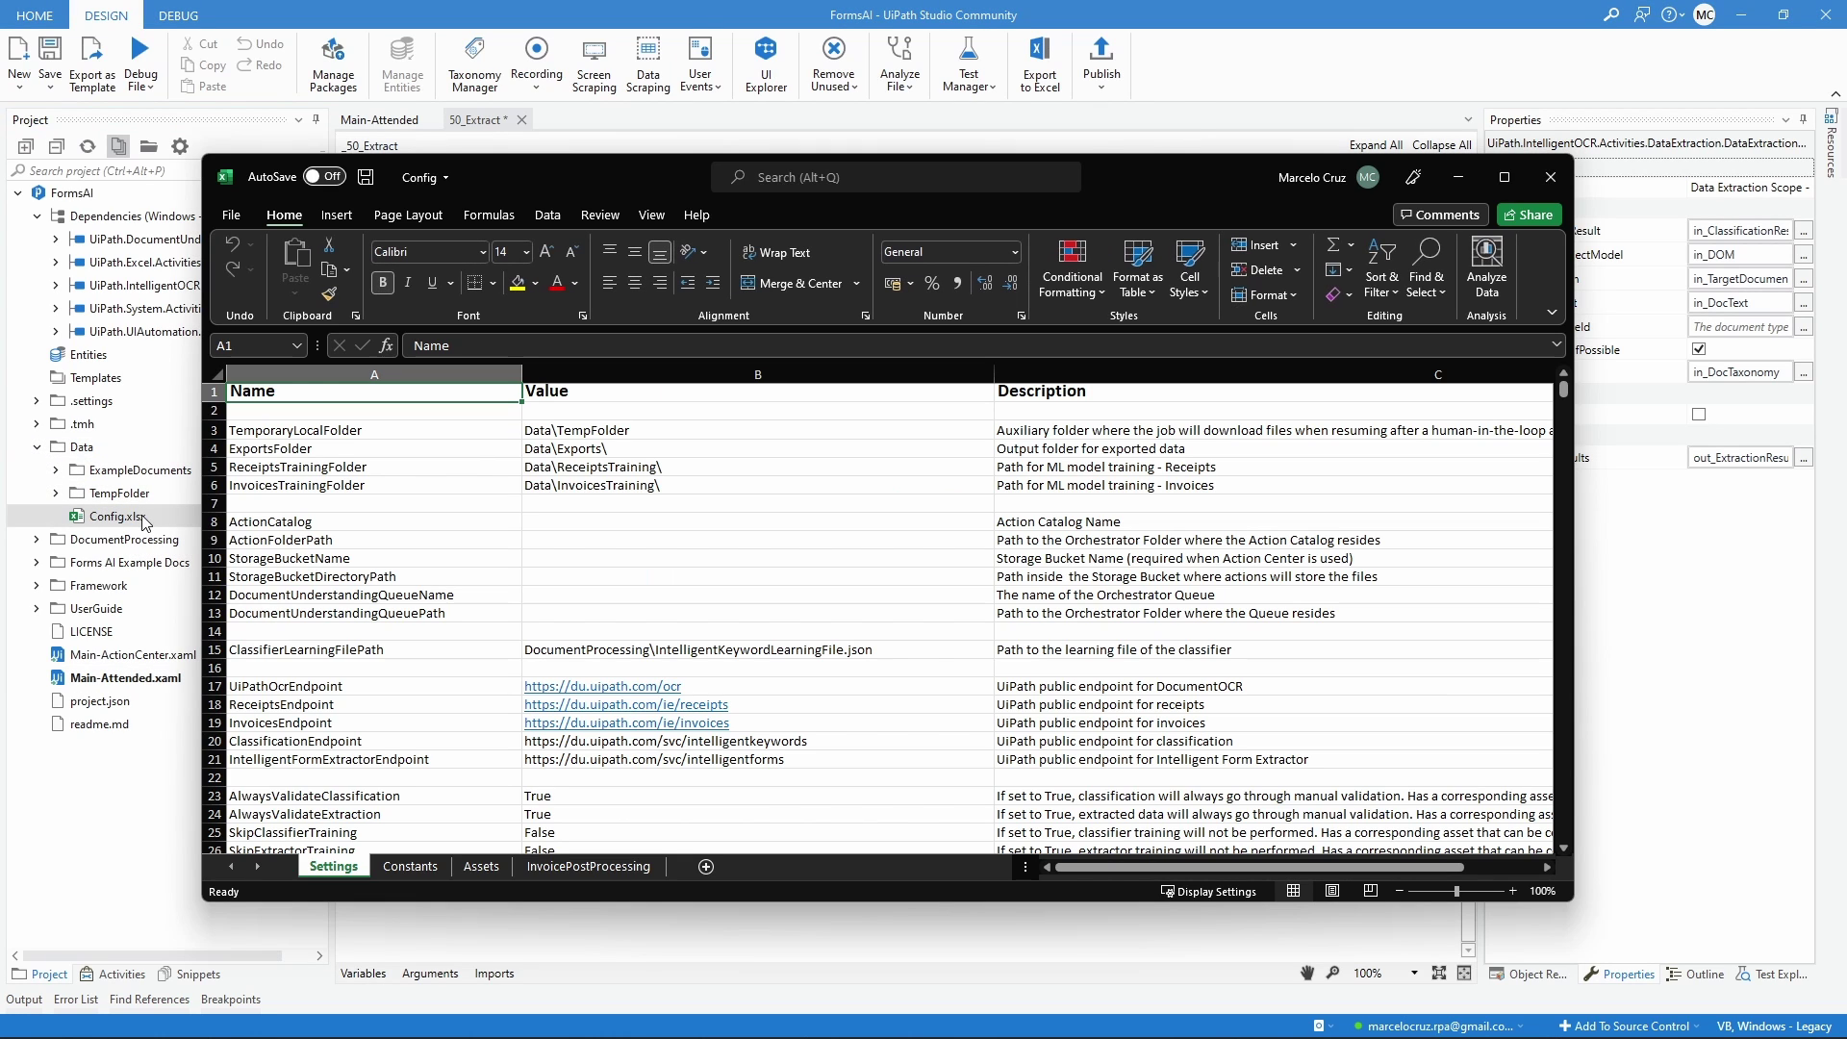
pyautogui.click(215, 778)
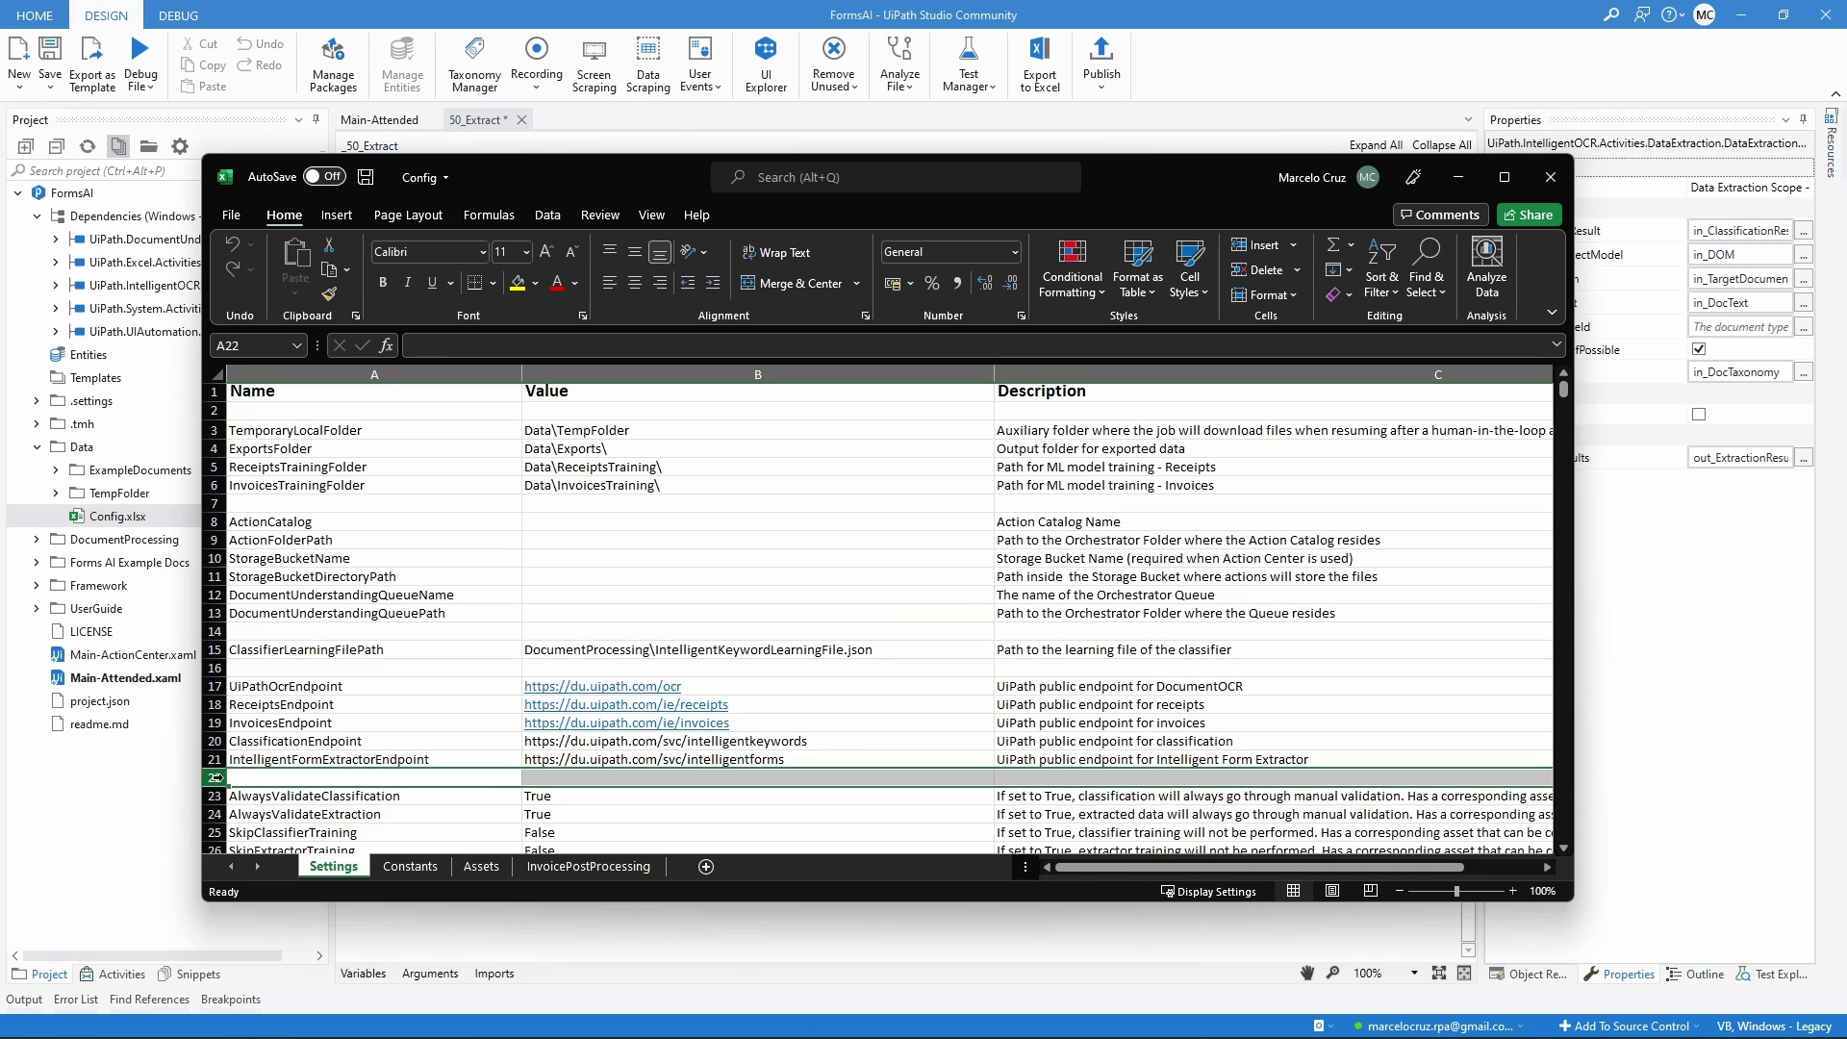
pyautogui.rightClick(222, 781)
pyautogui.click(272, 599)
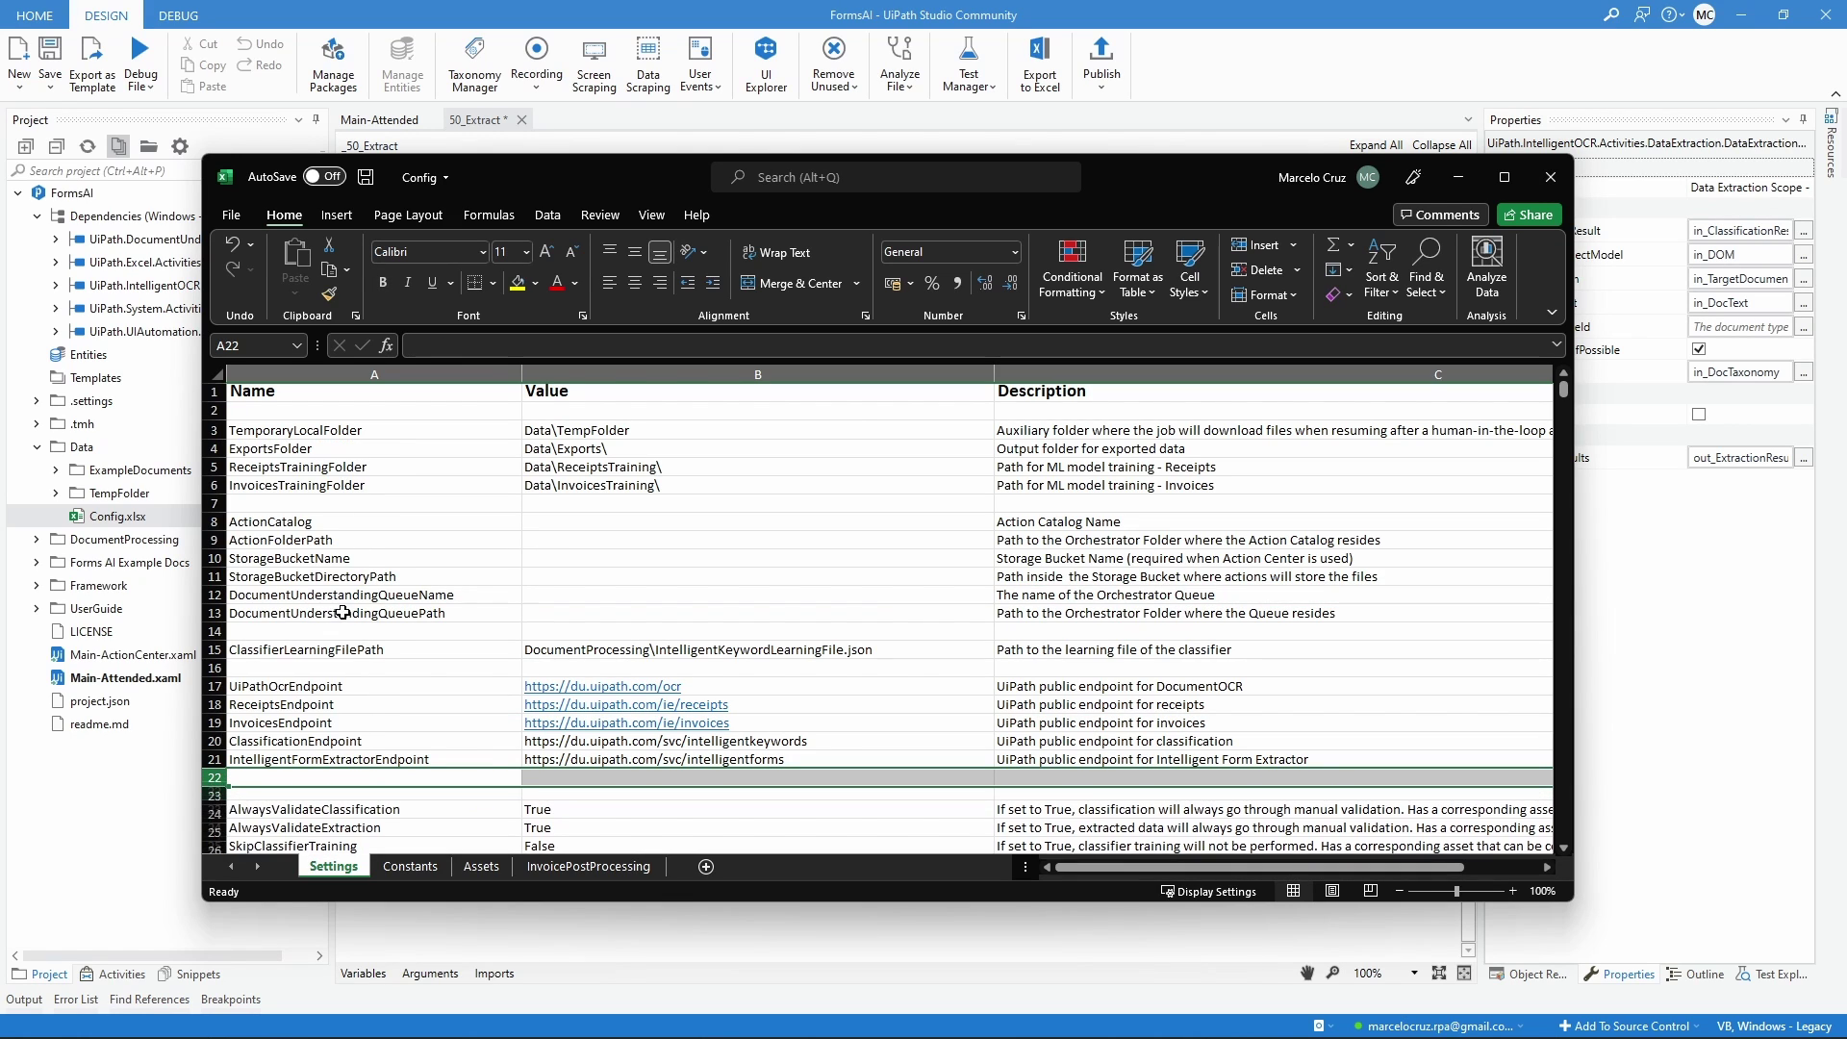
pyautogui.scroll(-1, 647, 677)
pyautogui.click(325, 719)
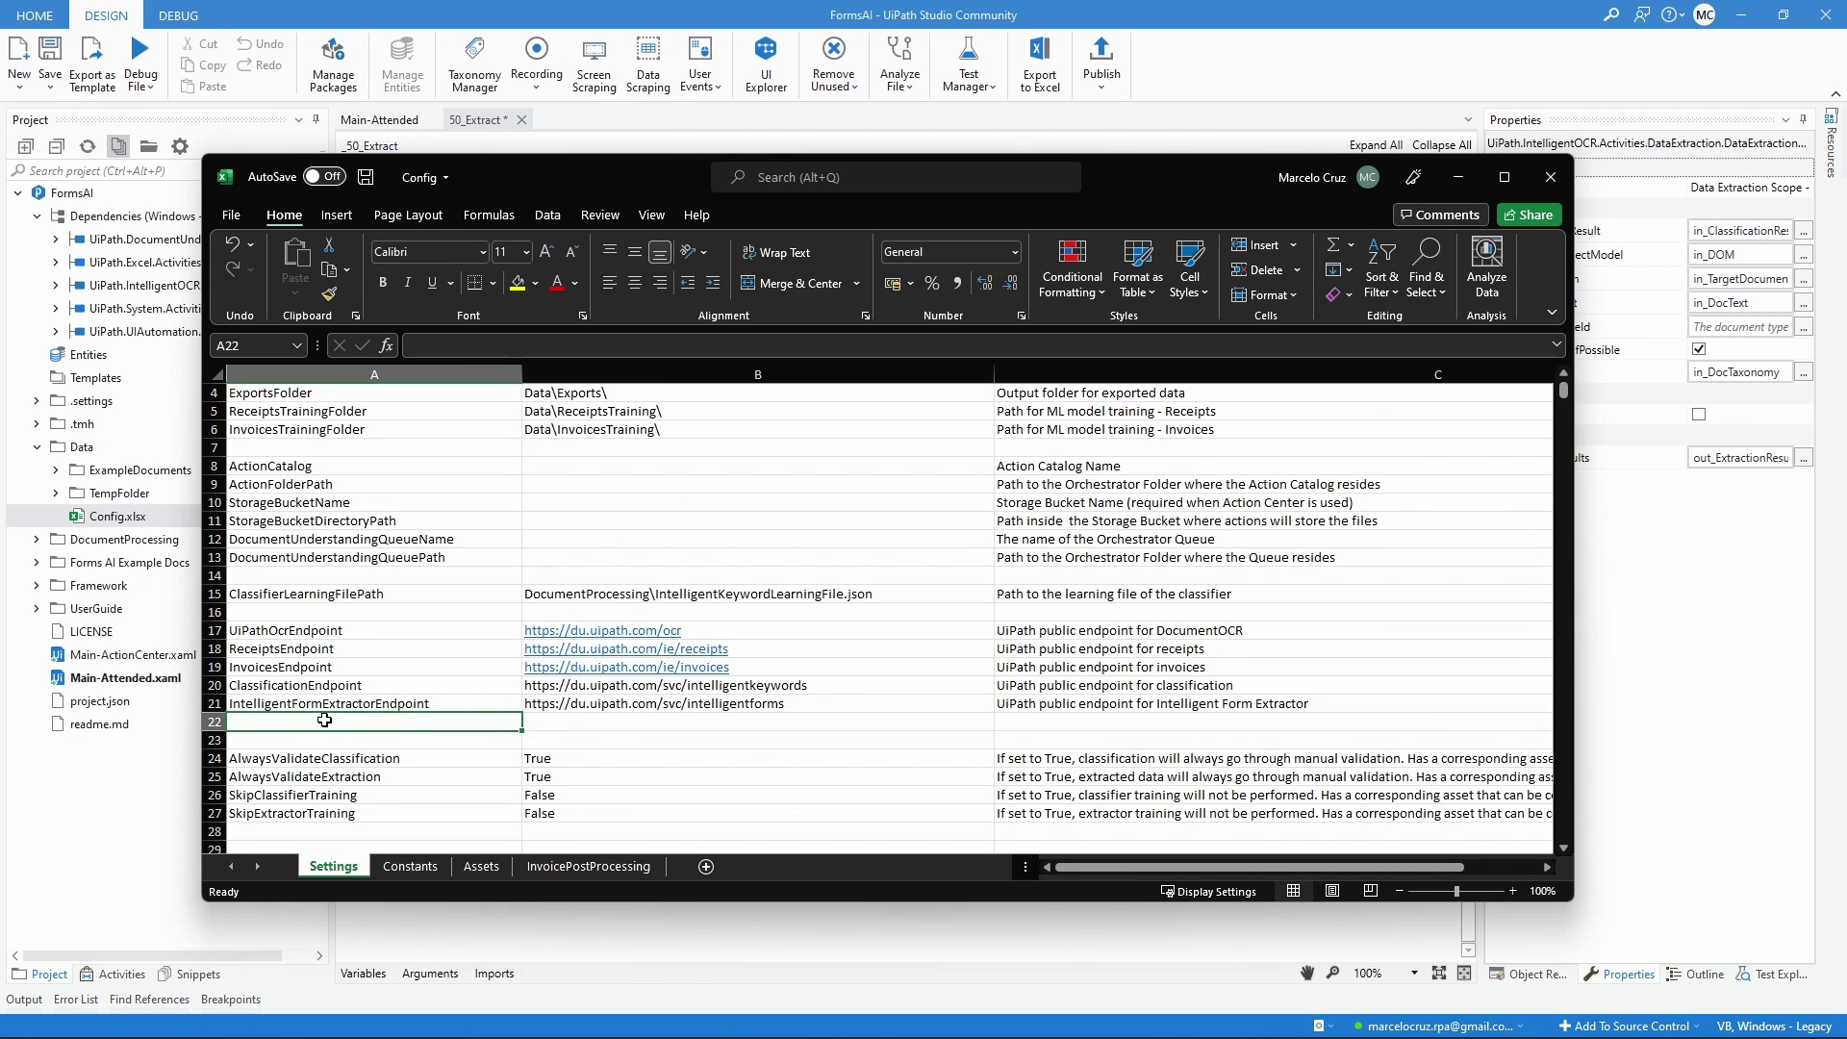
pyautogui.write('FormsAIEndpoint')
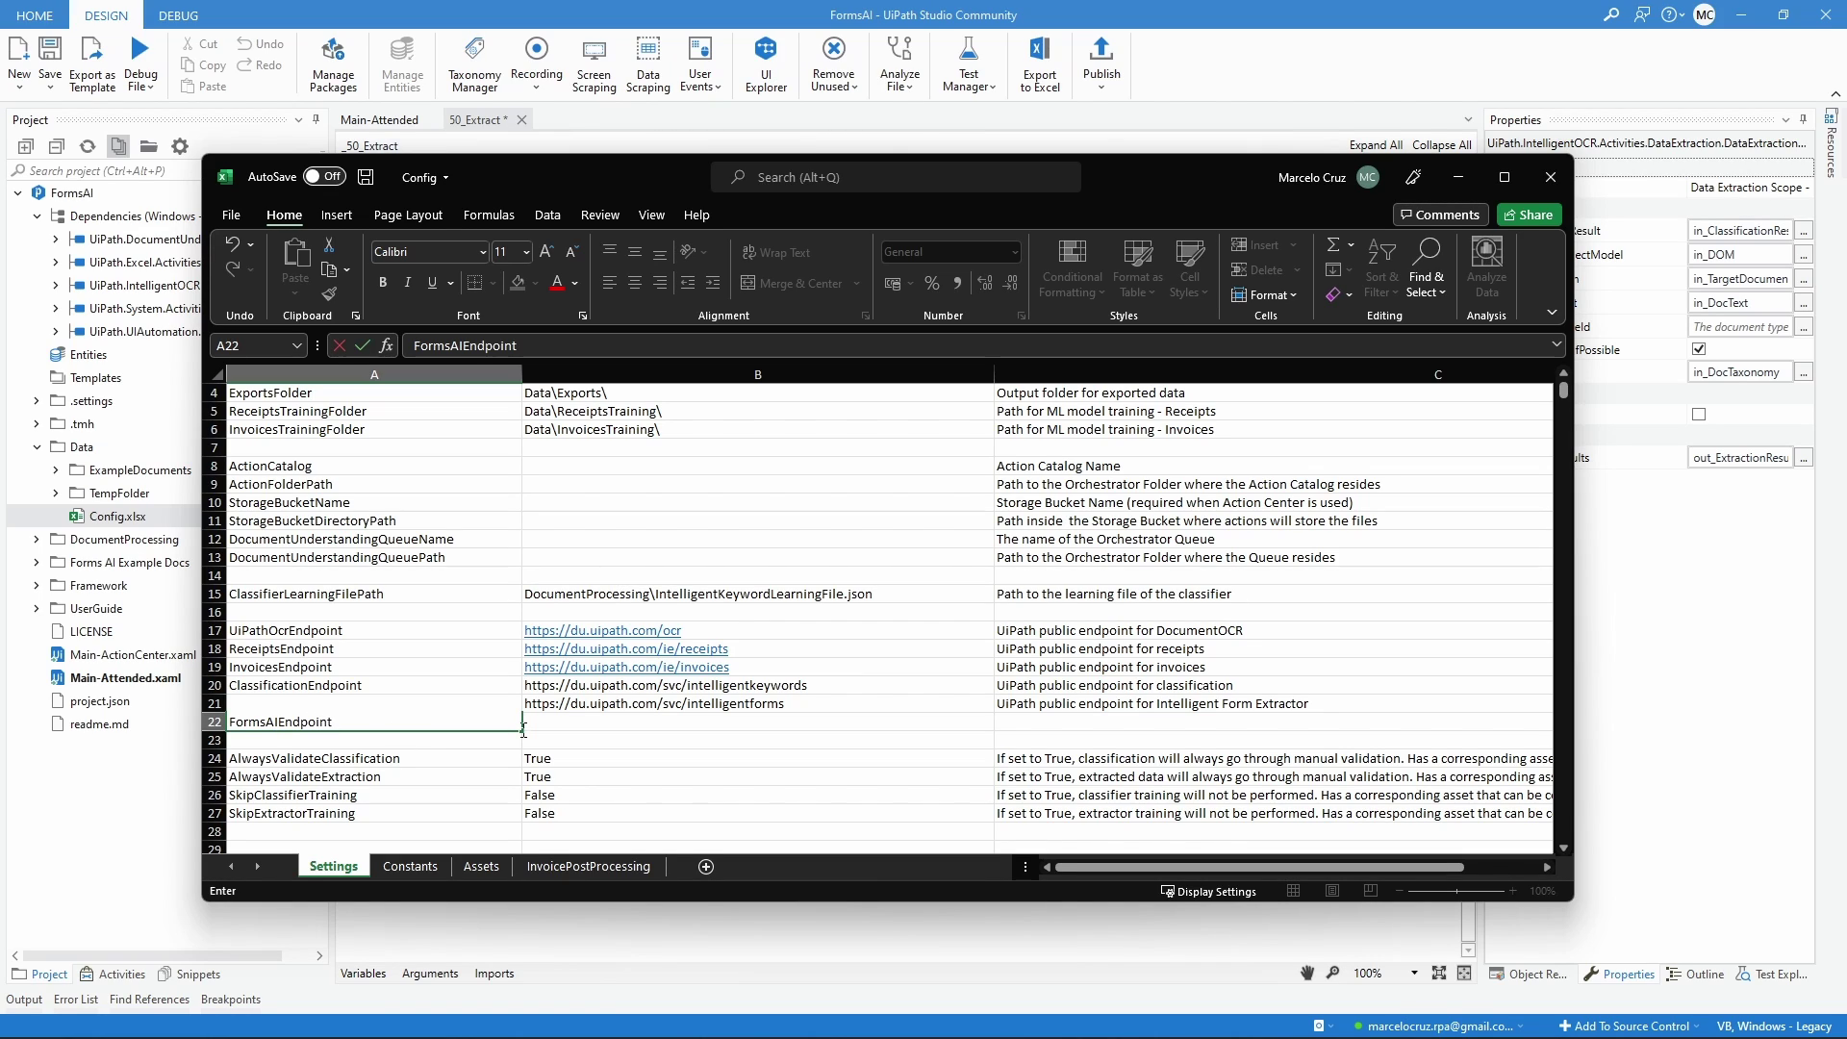
# Copy the Machine Learning Extractor's endpoint URL from UiPath Studio into cell B22 beside FormsAIEndpoint in Excel's Settings sheet.
pyautogui.click(599, 726)
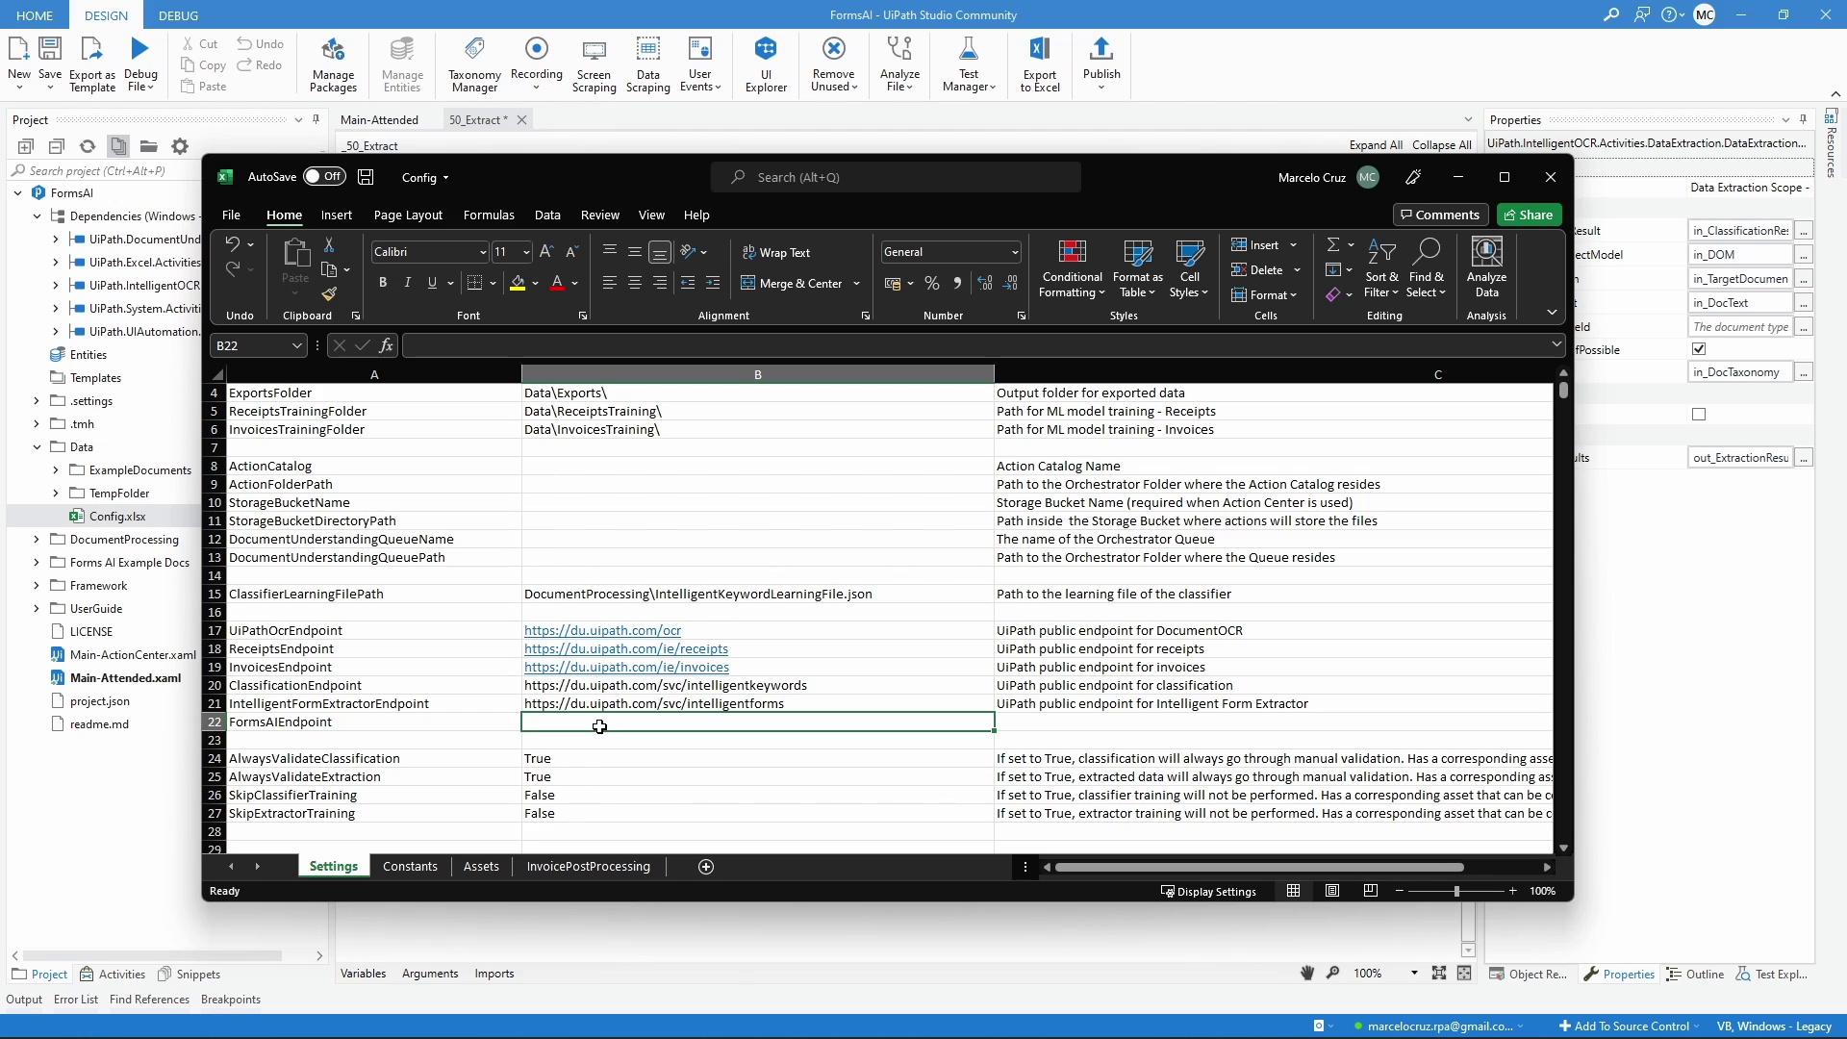
pyautogui.hotkey('alt', 'Tab')
pyautogui.click(852, 575)
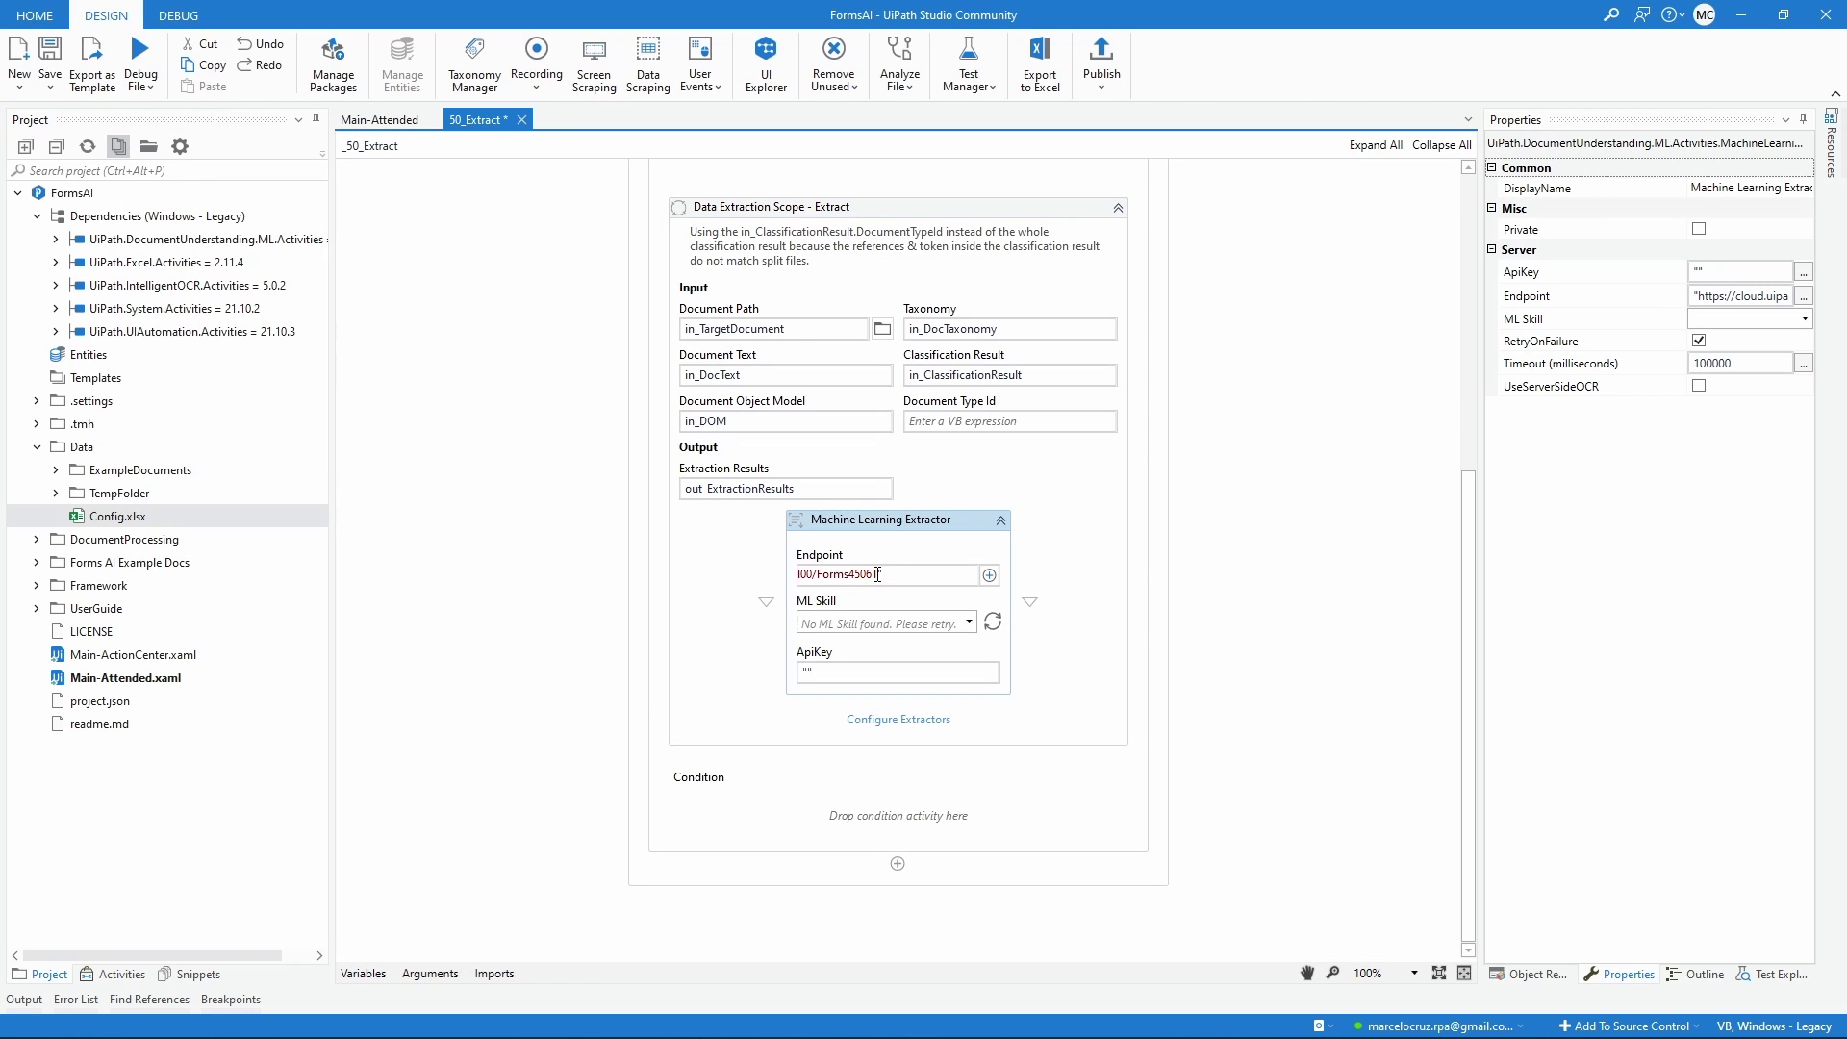
pyautogui.moveTo(881, 575); pyautogui.dragTo(772, 582)
pyautogui.hotkey('ctrl', 'c')
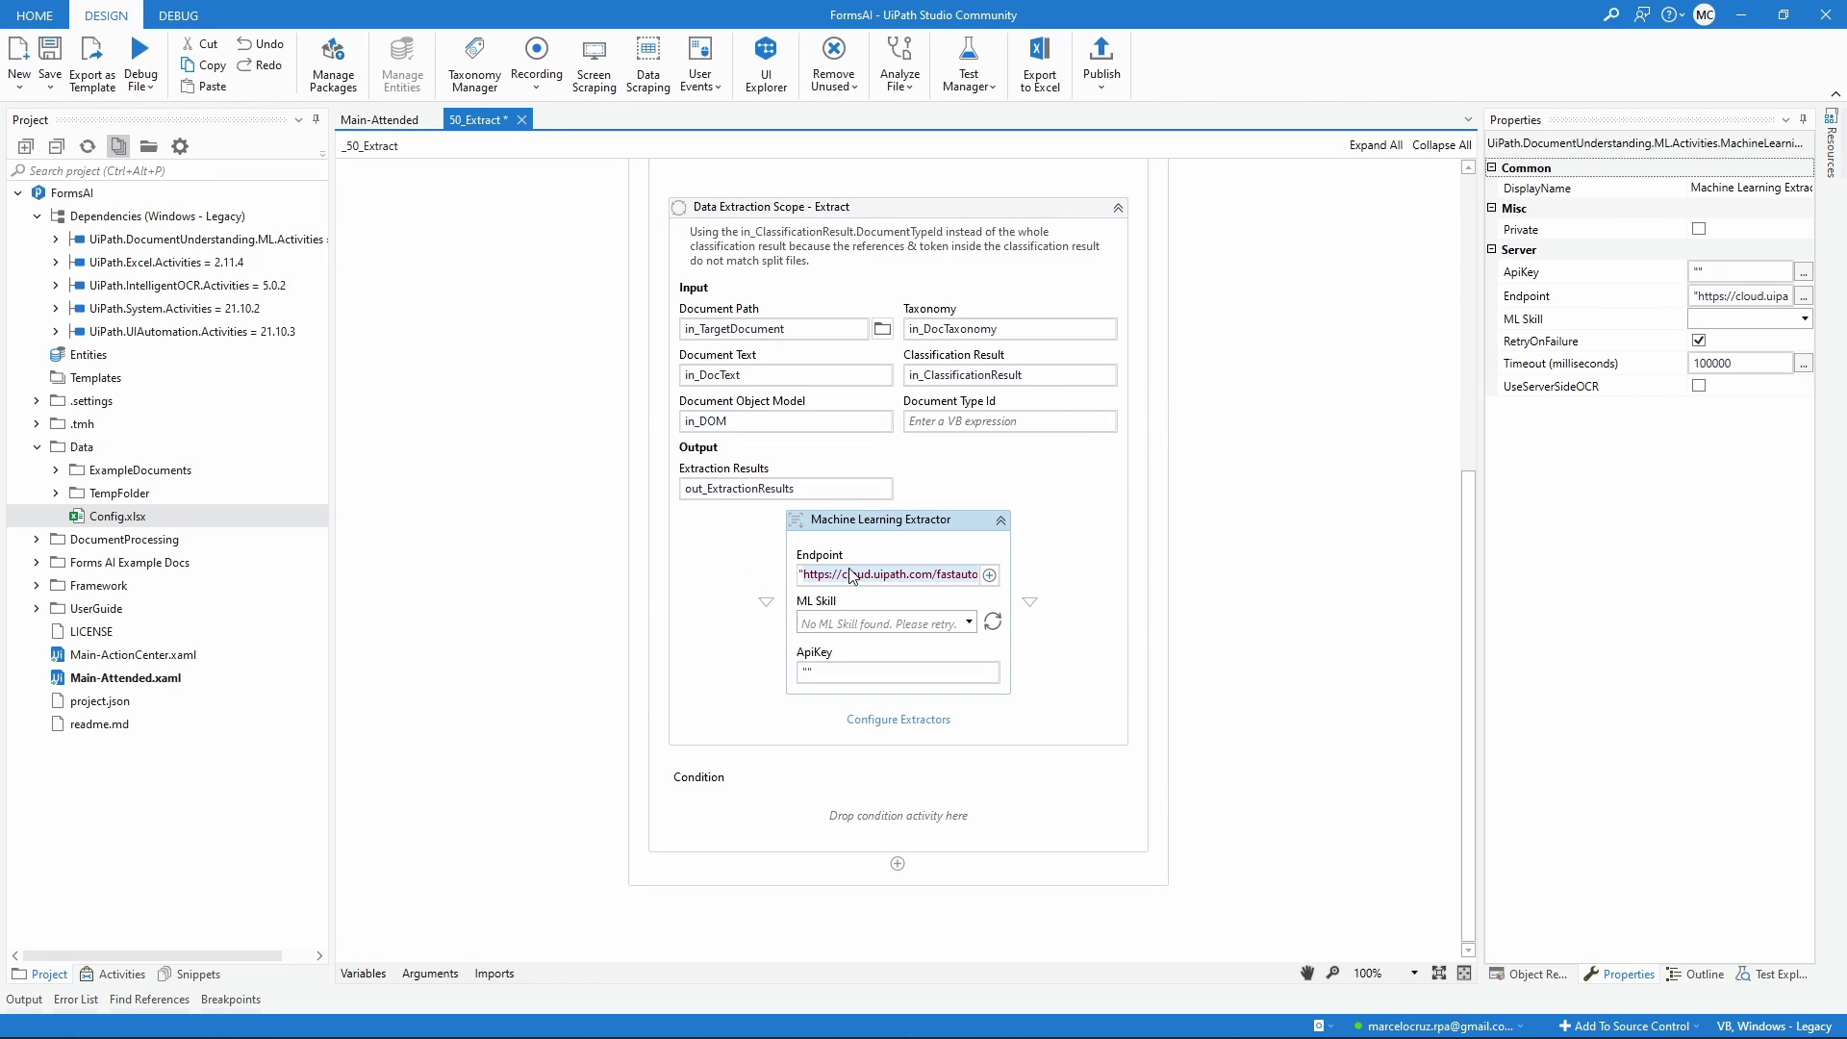
pyautogui.hotkey('alt', 'Tab')
pyautogui.hotkey('ctrl', 'v')
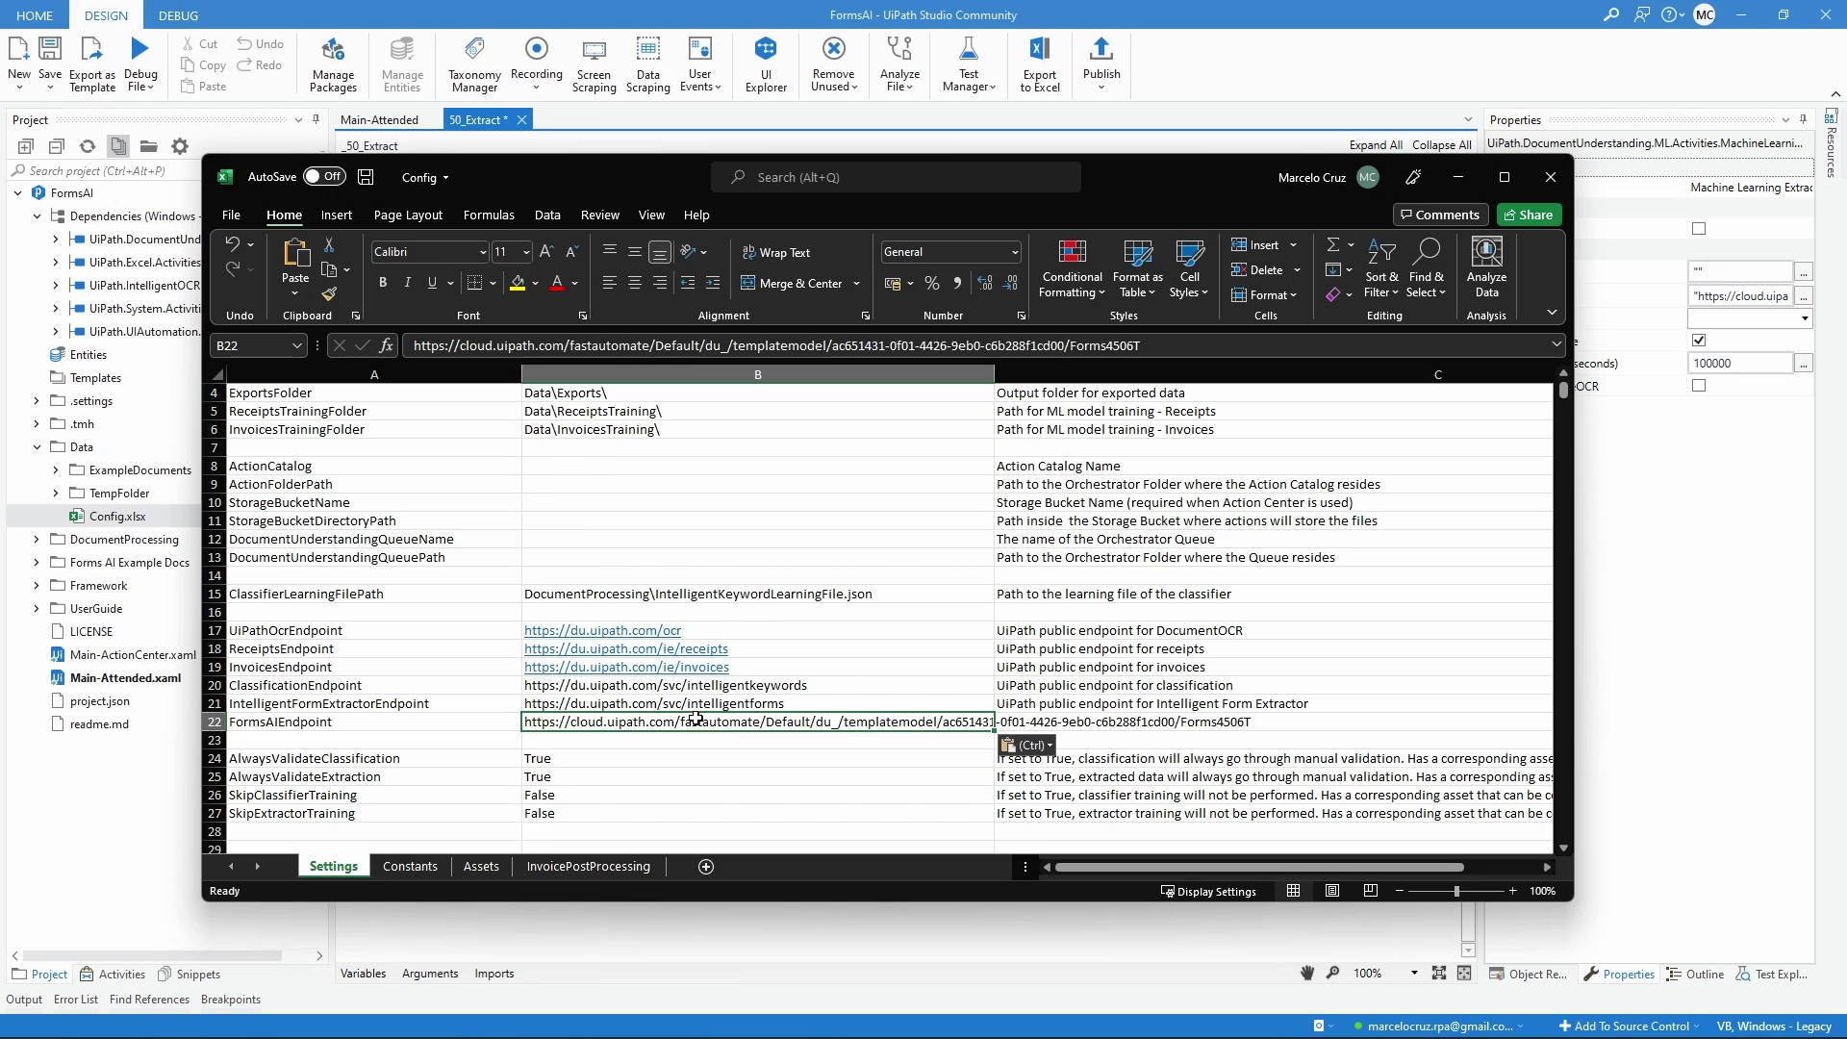
# In UiPath Studio, replace the Machine Learning Extractor's hard-coded endpoint with an in_Config("") lookup.
pyautogui.hotkey('alt', 'Tab')
pyautogui.hotkey('ctrl', 'a')
pyautogui.press('Delete')
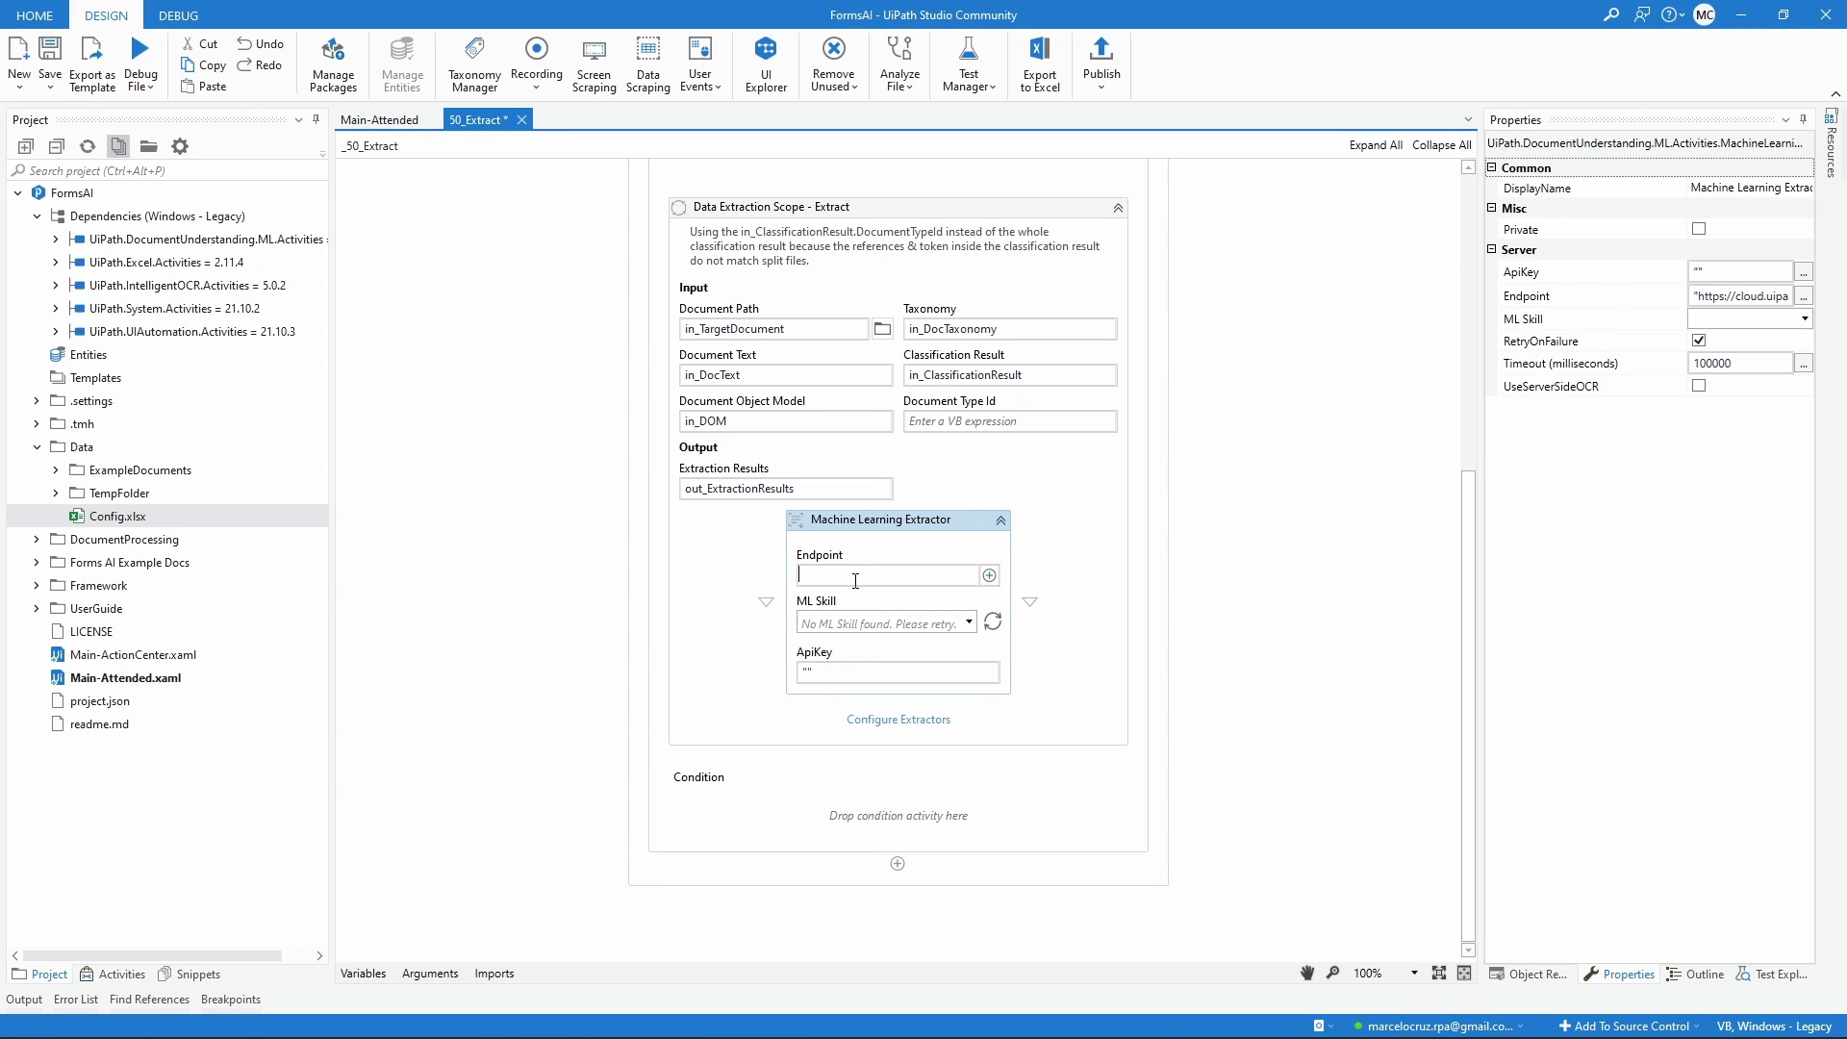
pyautogui.write('in')
pyautogui.press('Down')
pyautogui.press('Return')
pyautogui.write('(')
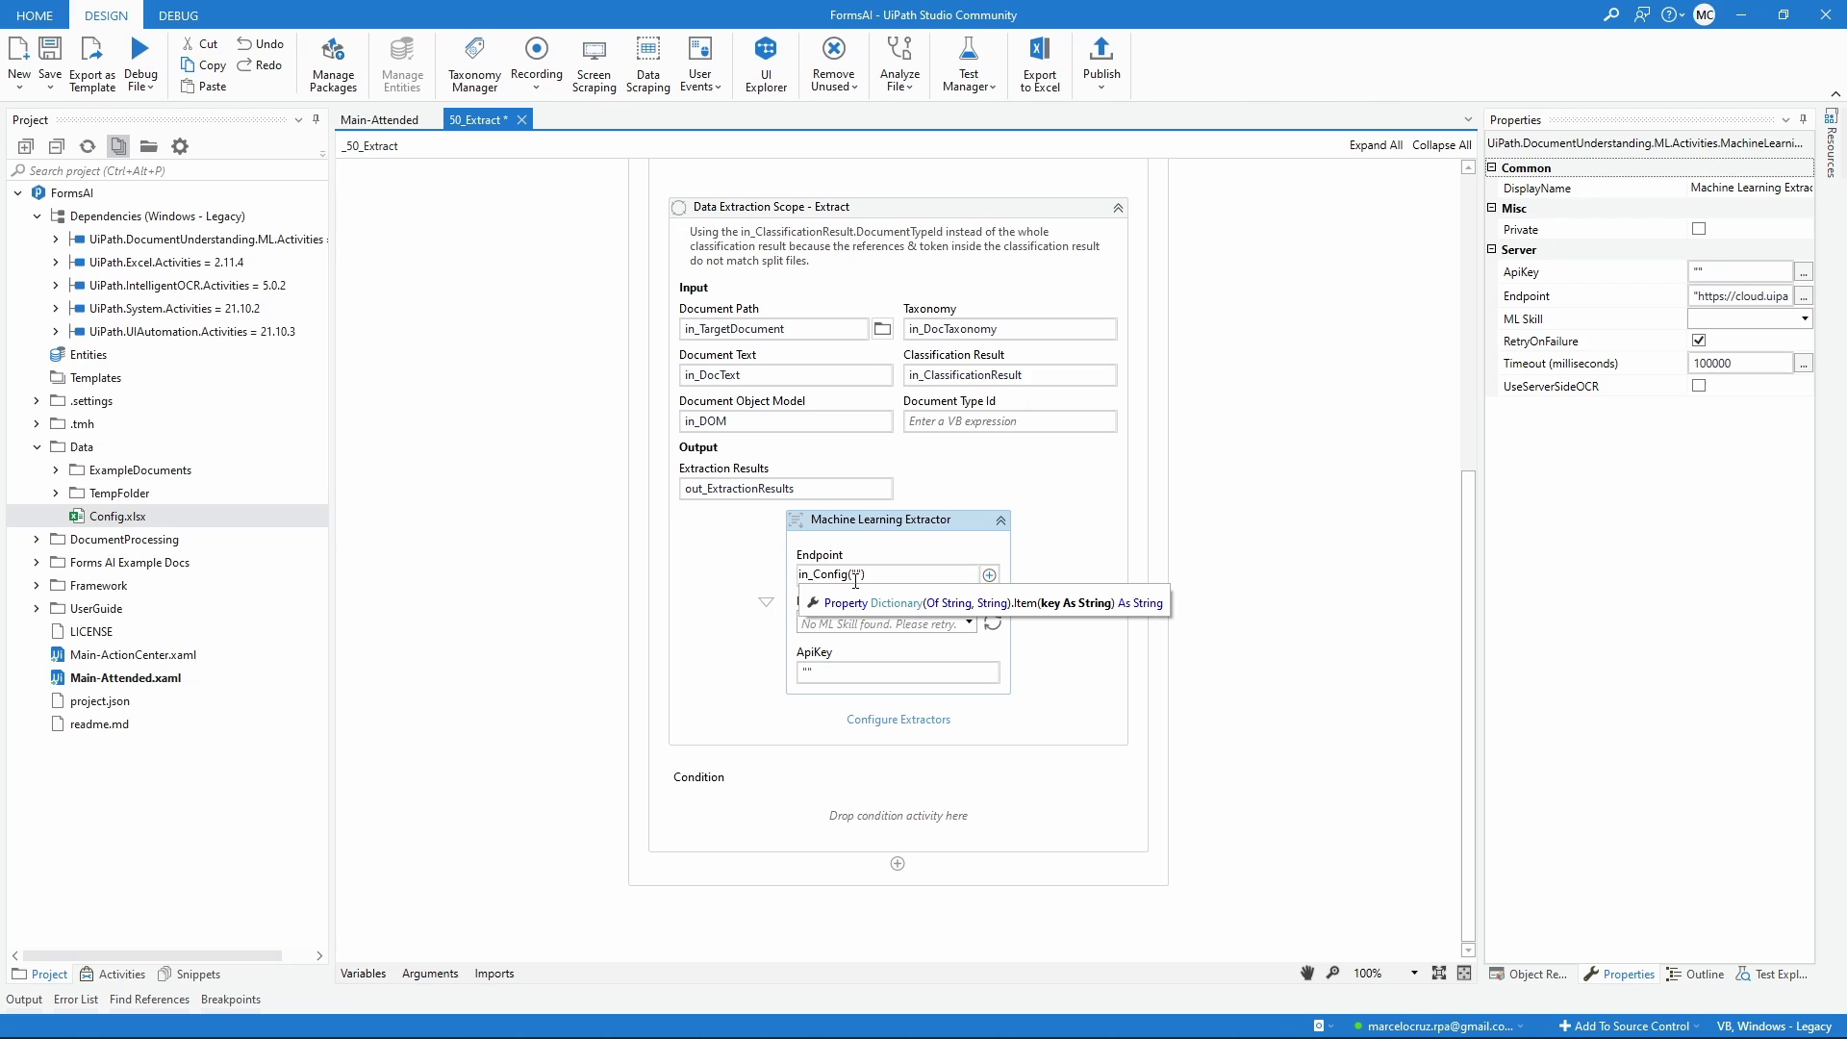
# Copy the FormsAIEndpoint setting name from Config.xlsx in Excel into the quotes of the endpoint's in_Config lookup in UiPath Studio.
pyautogui.hotkey('alt', 'Tab')
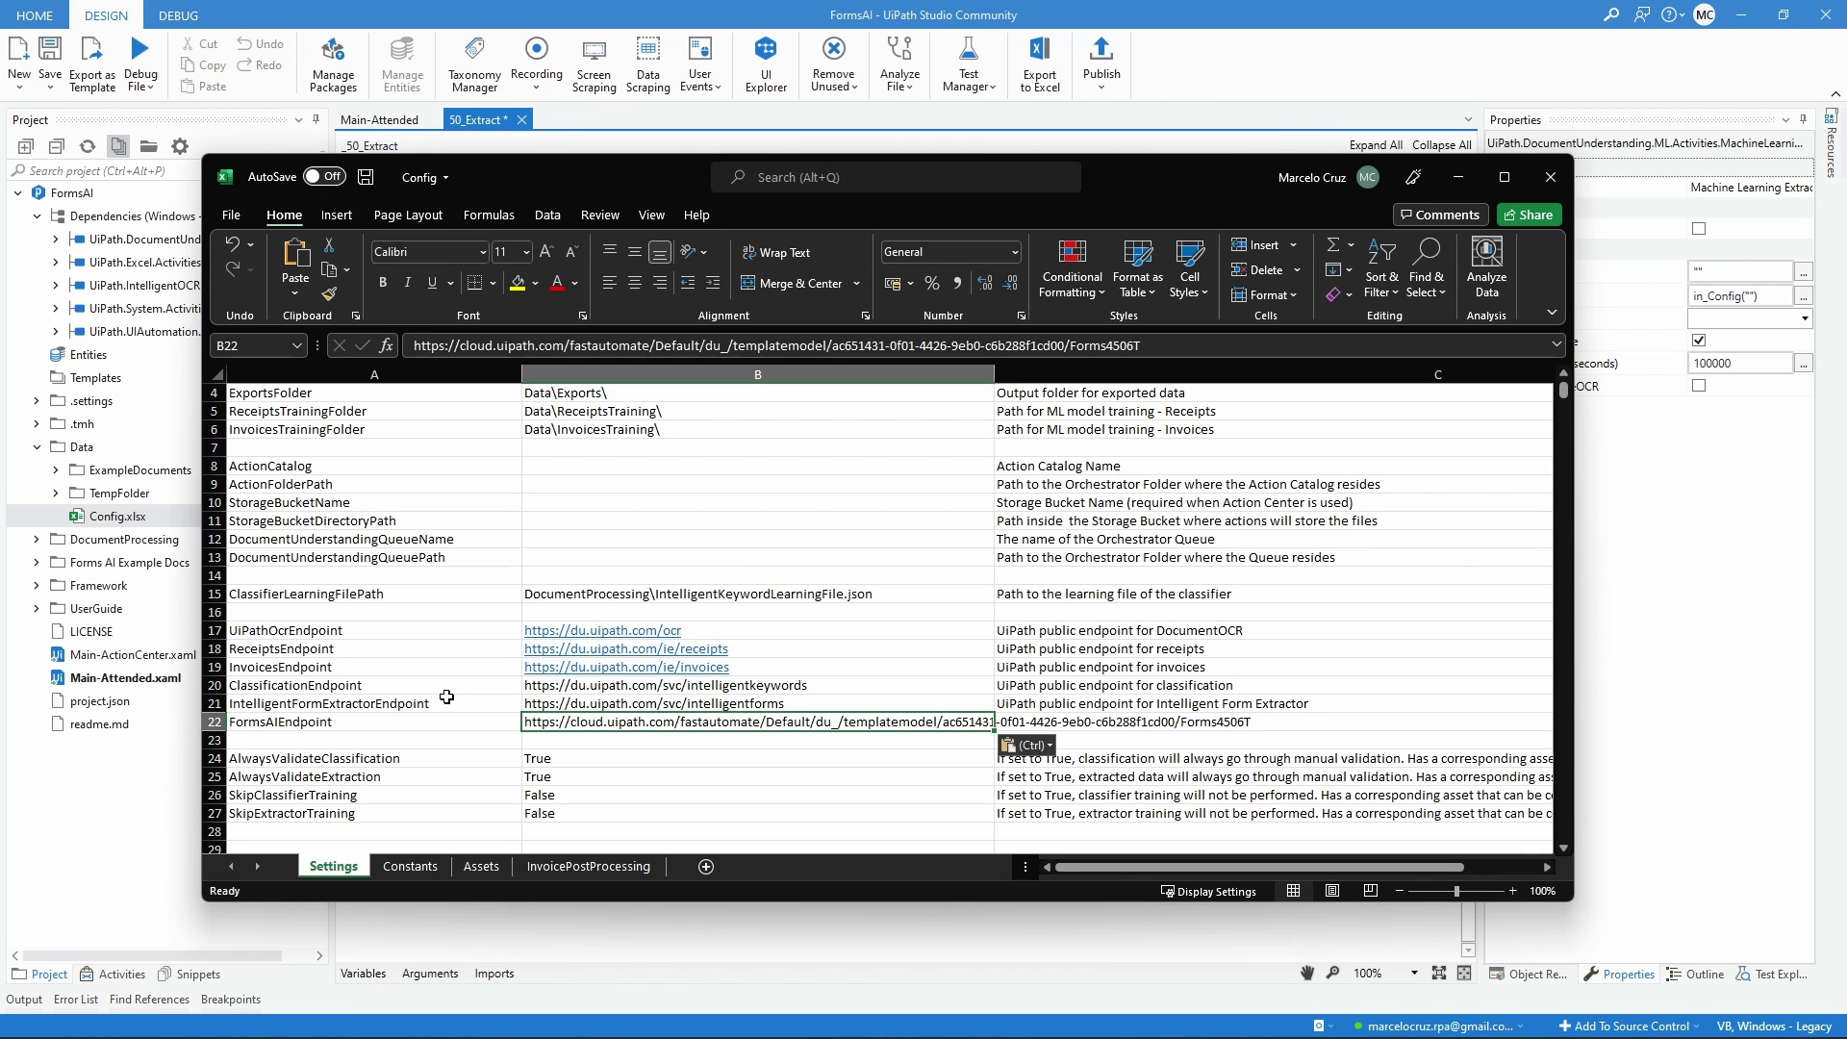
pyautogui.click(464, 729)
pyautogui.hotkey('ctrl', 'c')
pyautogui.hotkey('alt', 'Tab')
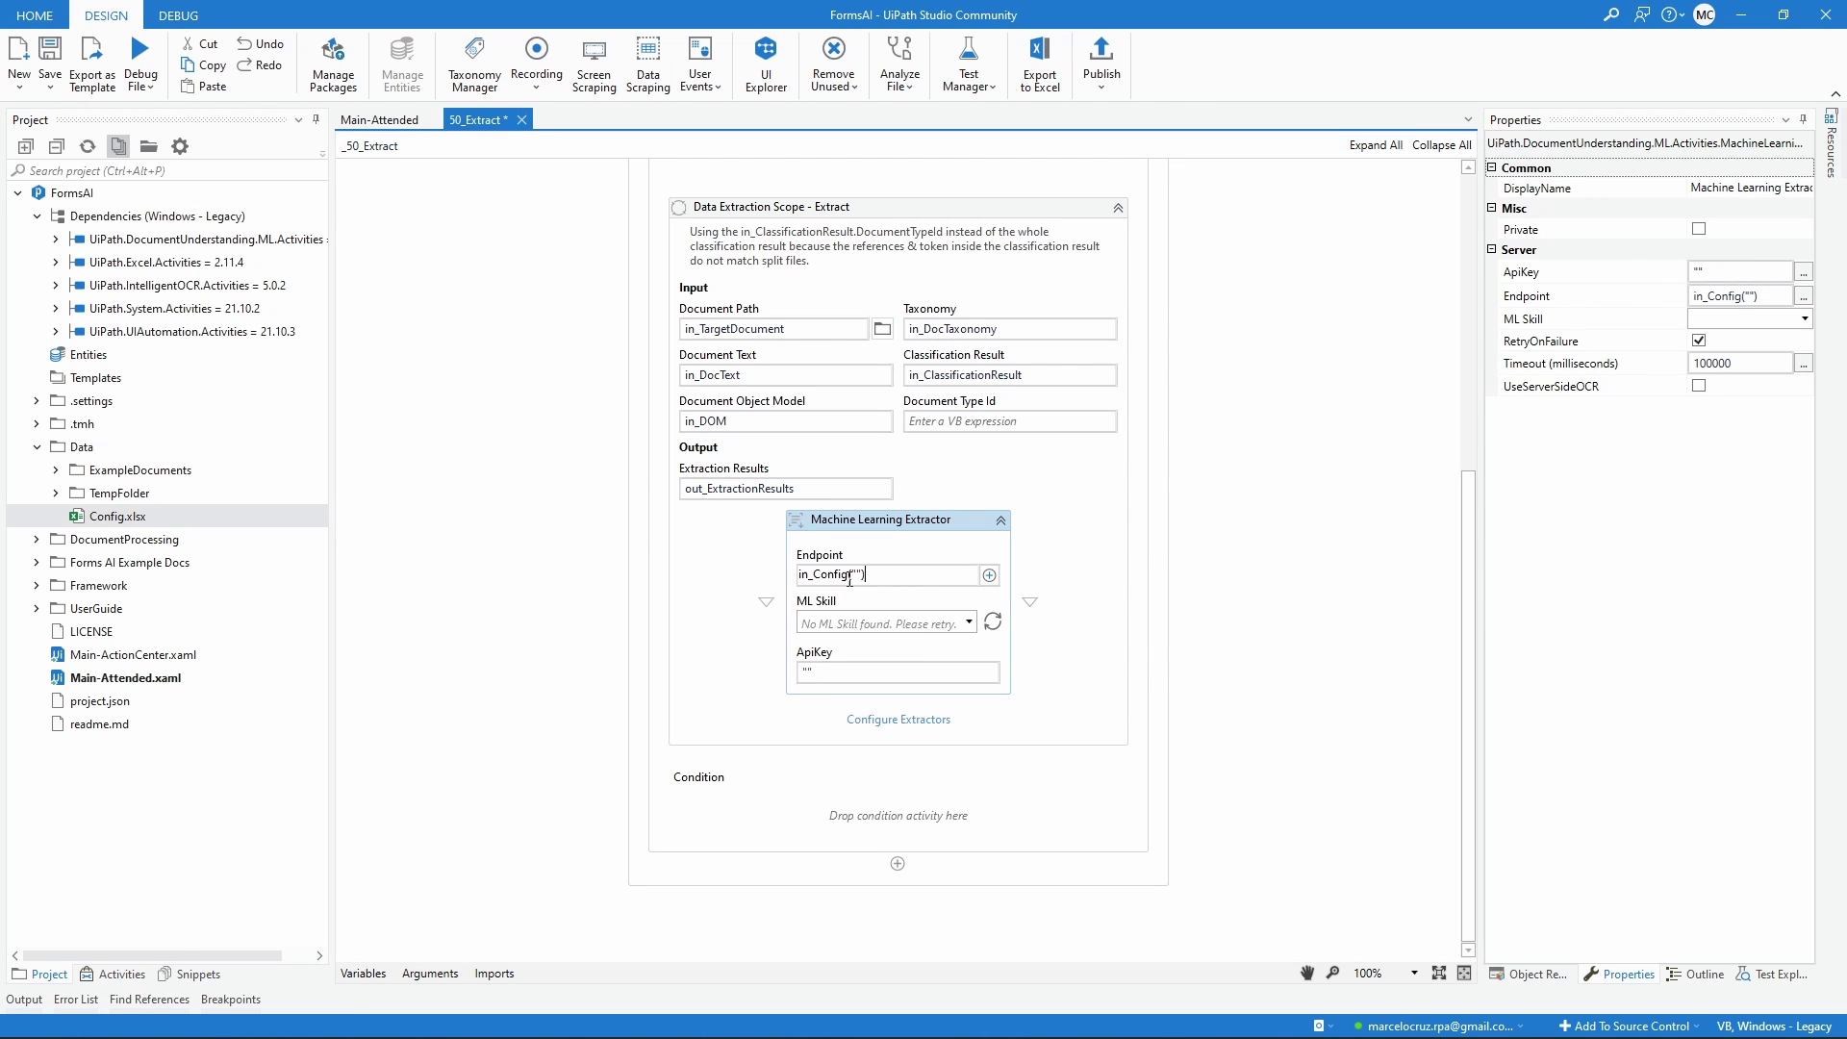
pyautogui.click(858, 575)
pyautogui.hotkey('ctrl', 'v')
# Append .ToString to the endpoint expression so it reads in_Config("FormsAIEndpoint").ToString.
pyautogui.write('.ToArray')
pyautogui.press('BackSpace')
pyautogui.press('BackSpace')
pyautogui.press('BackSpace')
pyautogui.press('BackSpace')
pyautogui.press('BackSpace')
pyautogui.write('S')
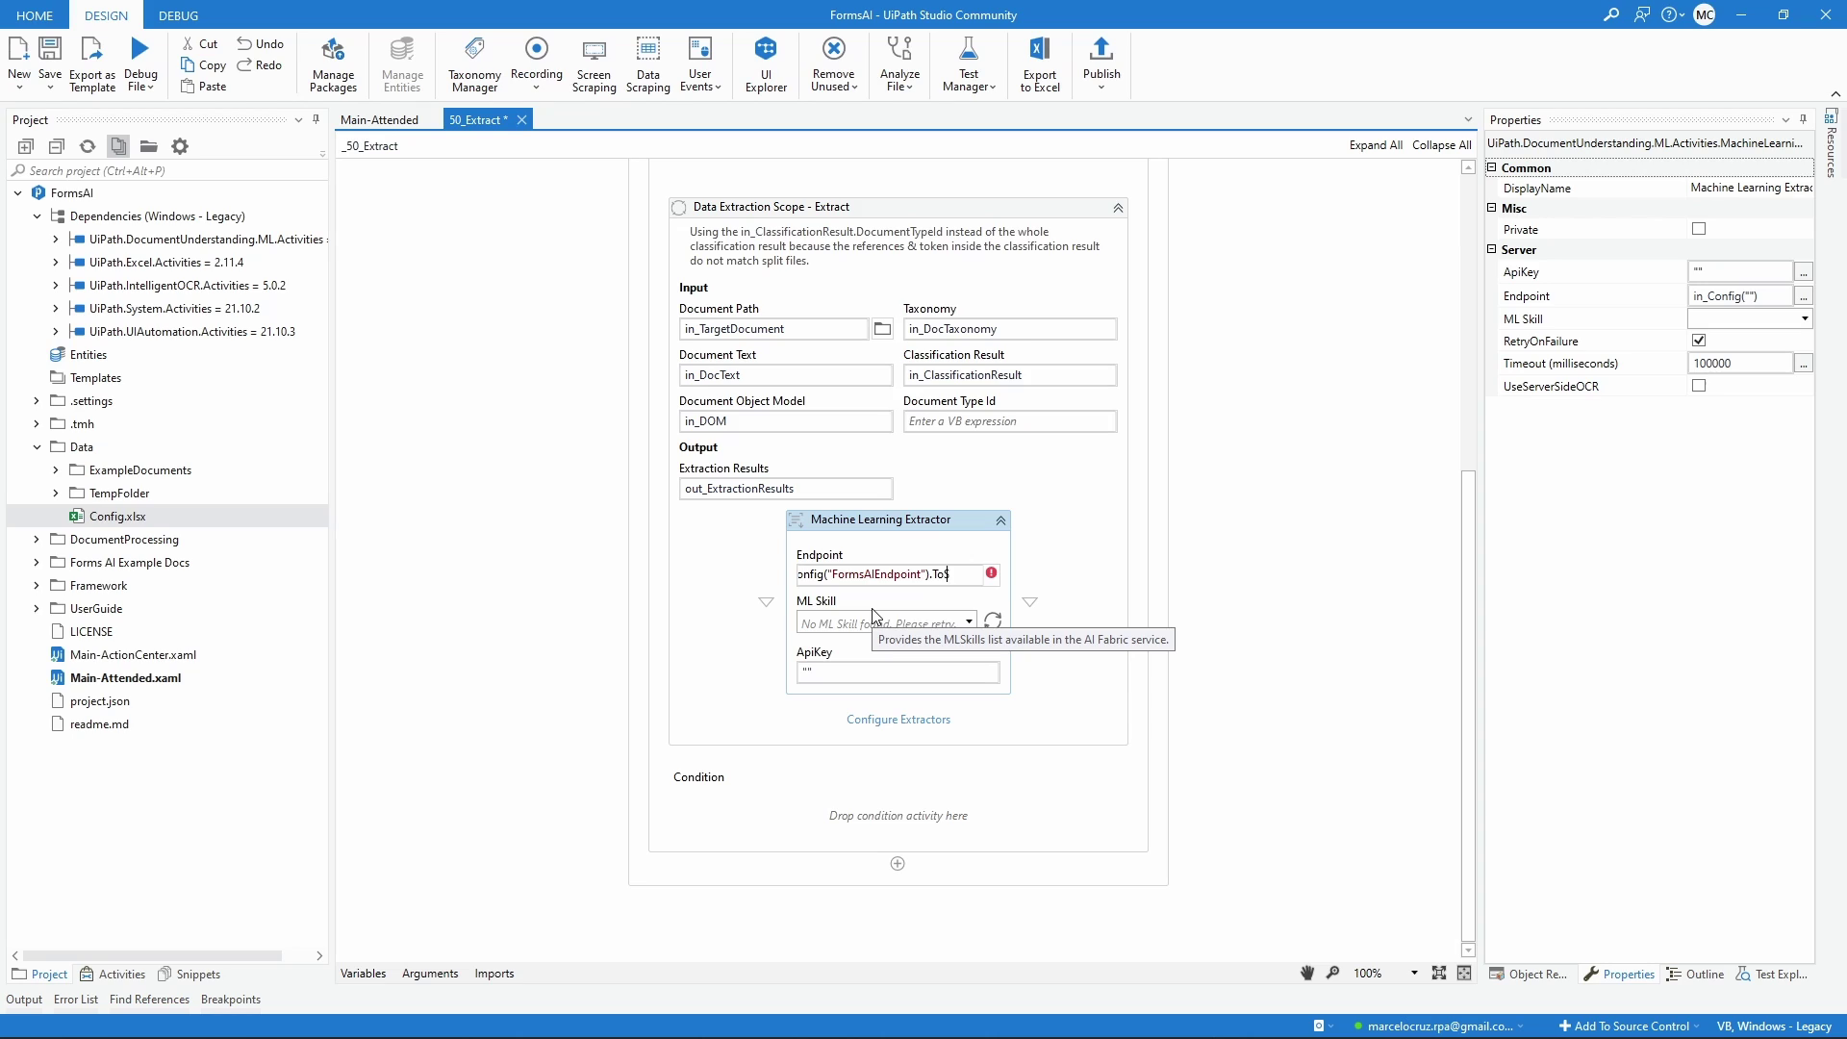
pyautogui.write('tring')
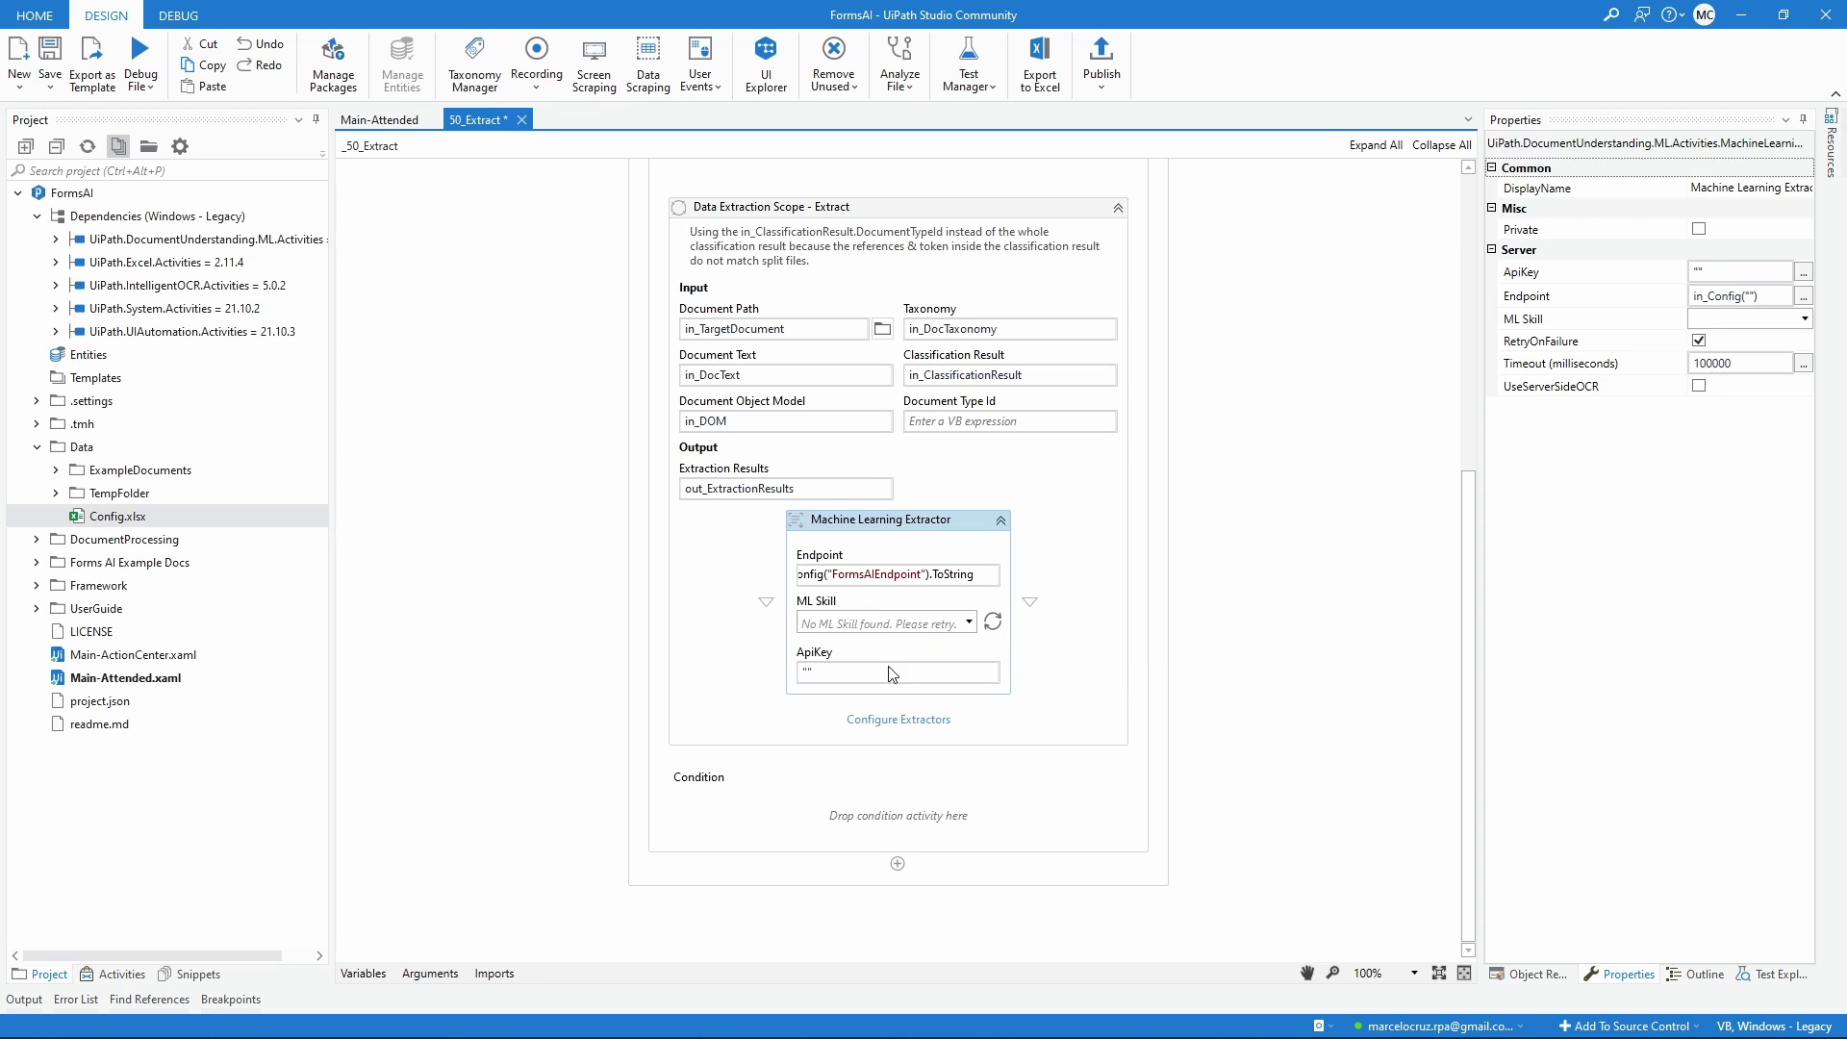
# Start the Machine Learning Extractor's ApiKey expression with an in_Config("") lookup.
pyautogui.click(889, 673)
pyautogui.write('in_Config(')
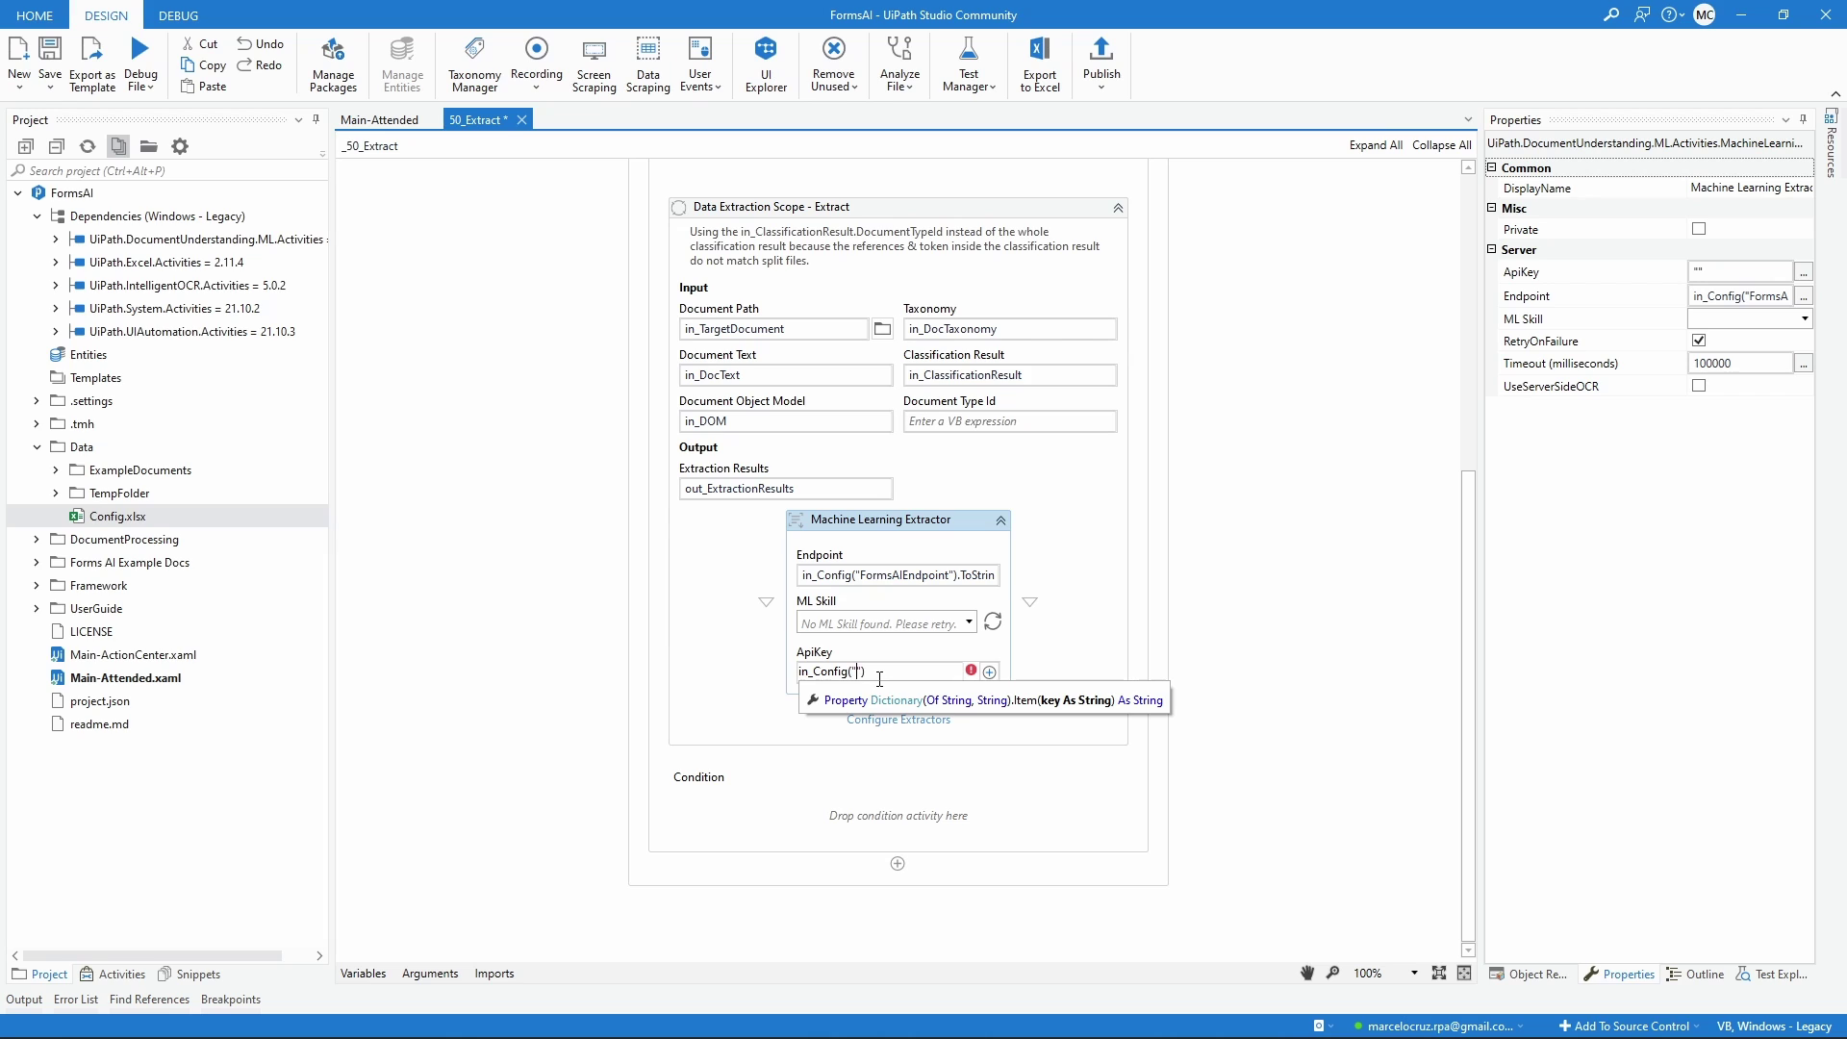
pyautogui.write('"')
# Copy the ApiKey name from cell A2 of the Assets sheet in Excel, and return to UiPath Studio.
pyautogui.click(1156, 1016)
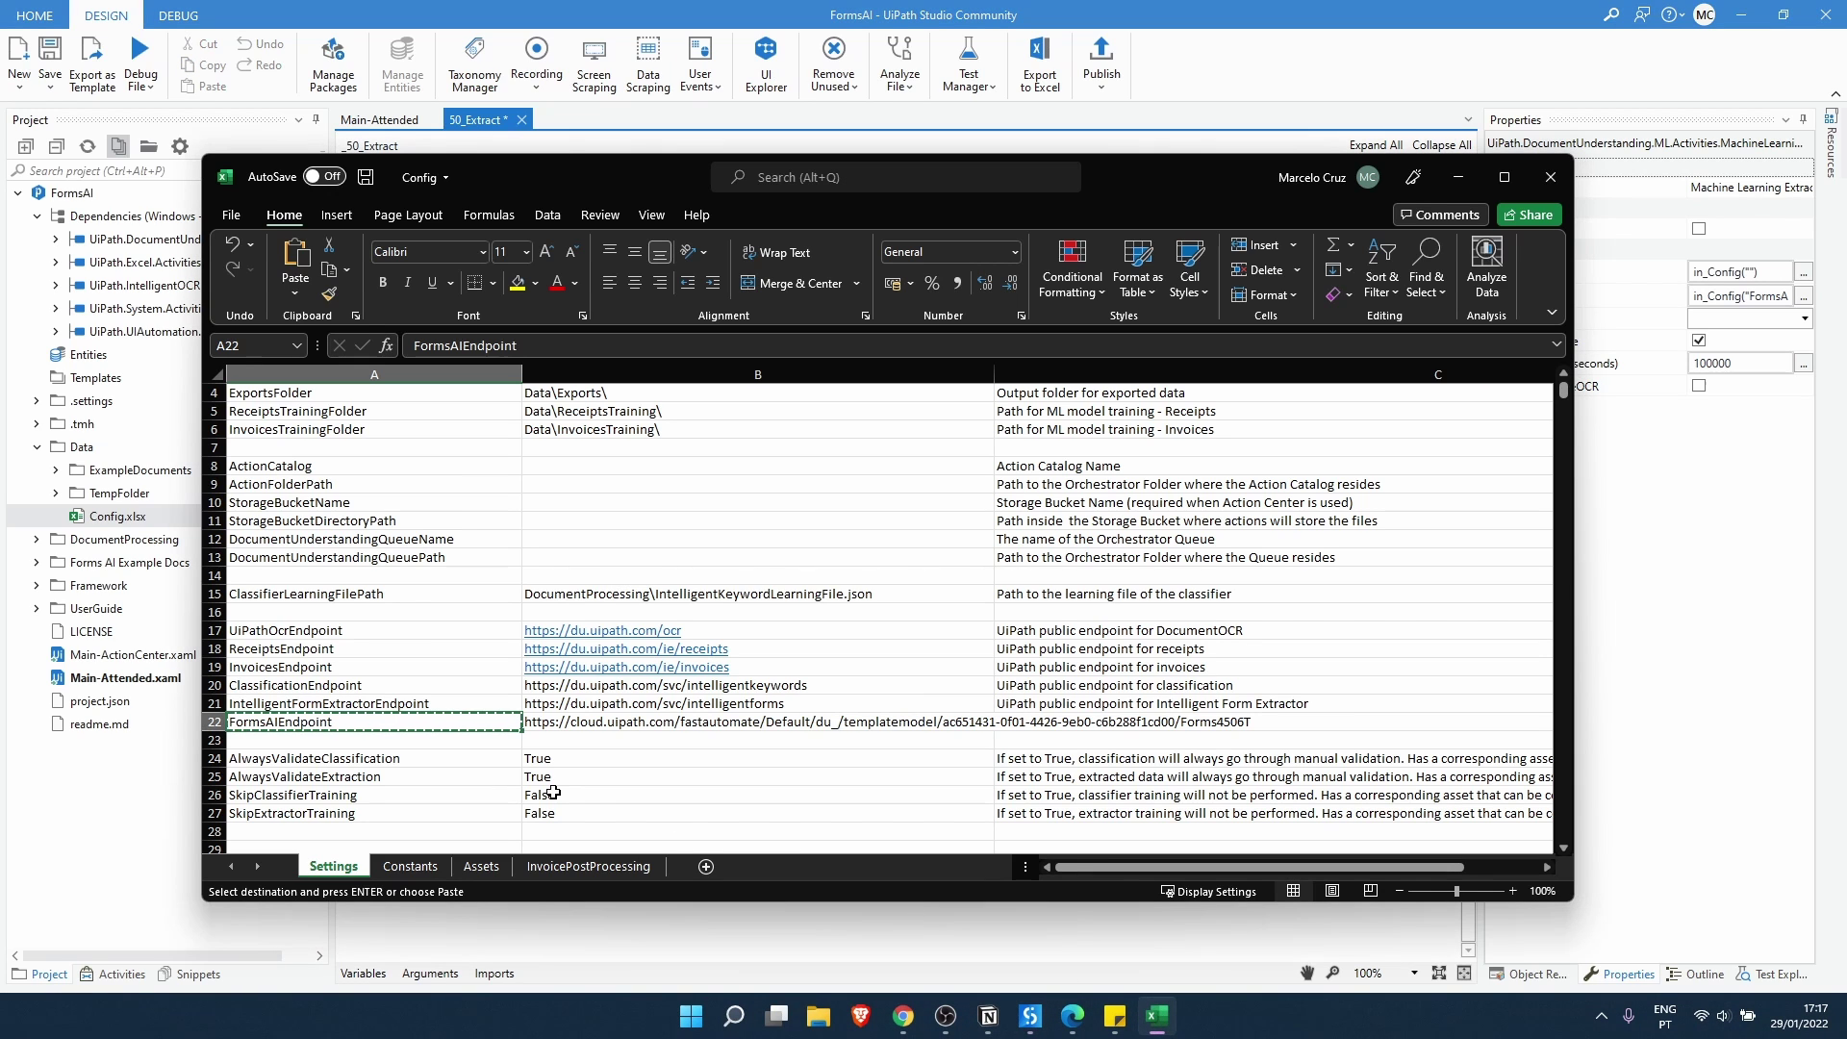
pyautogui.click(481, 865)
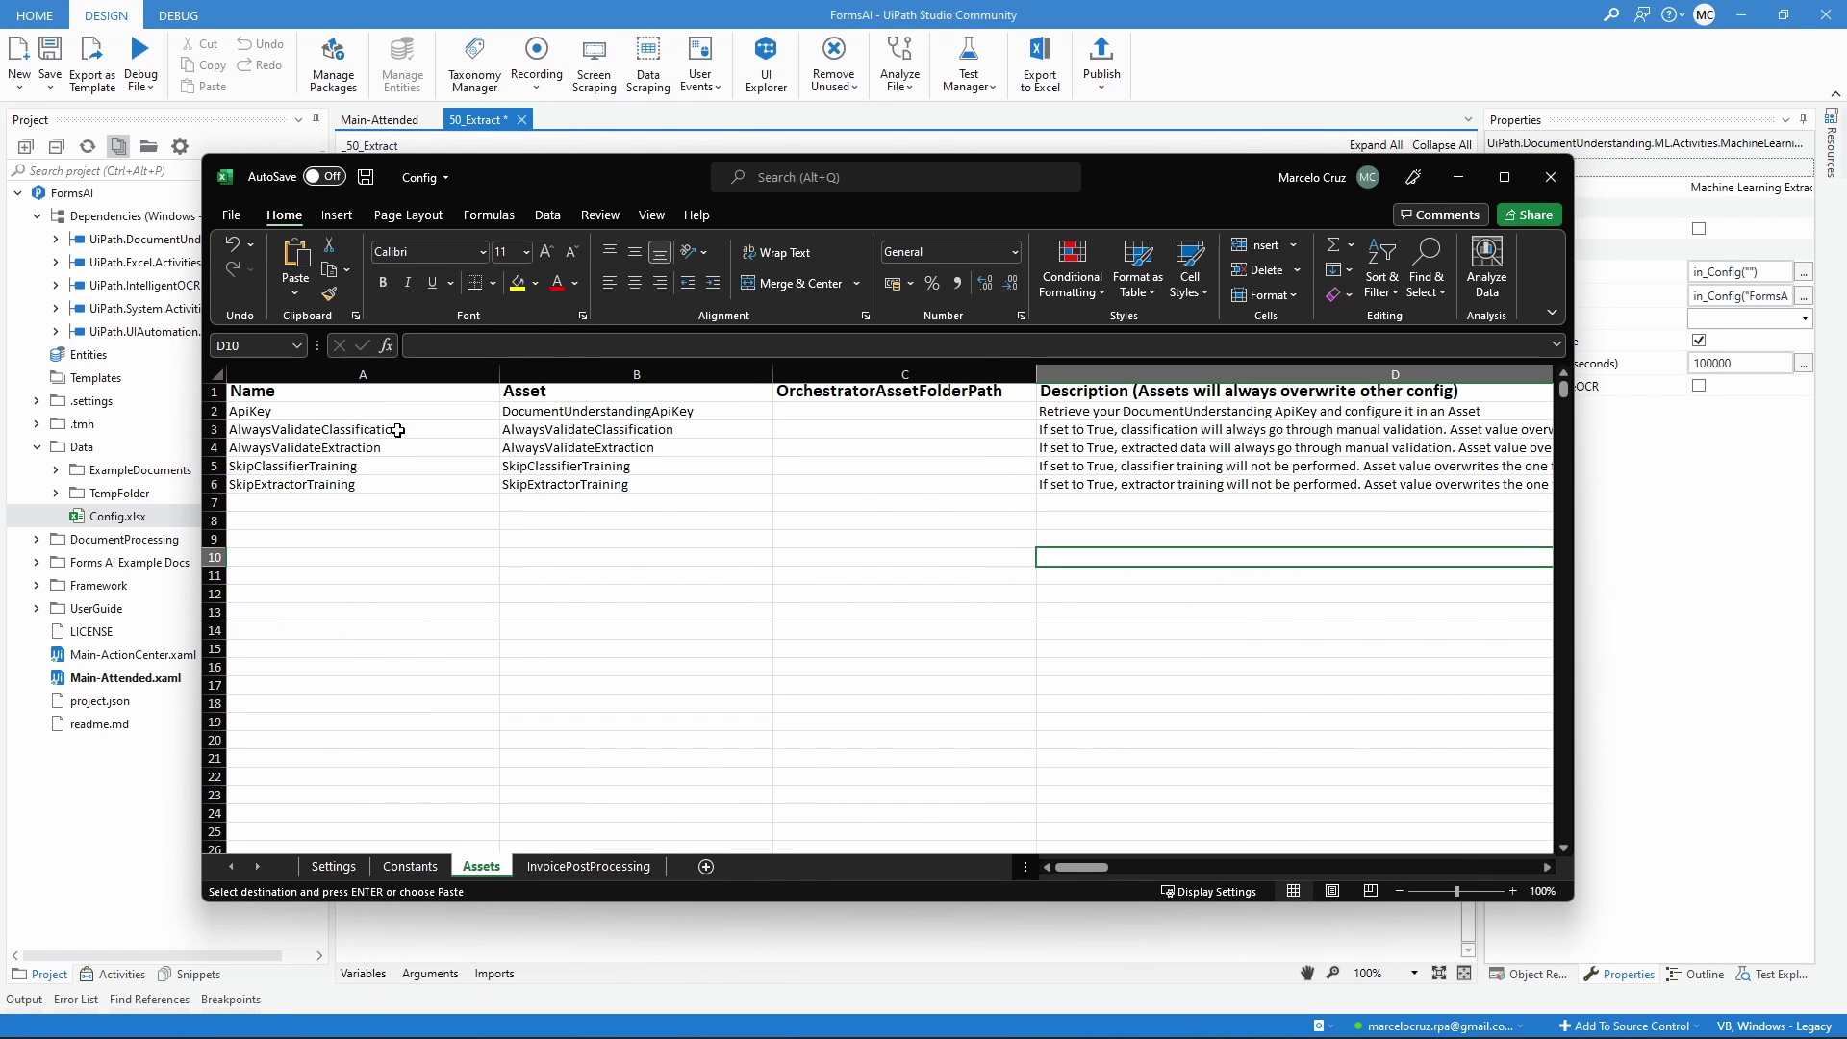
pyautogui.click(559, 414)
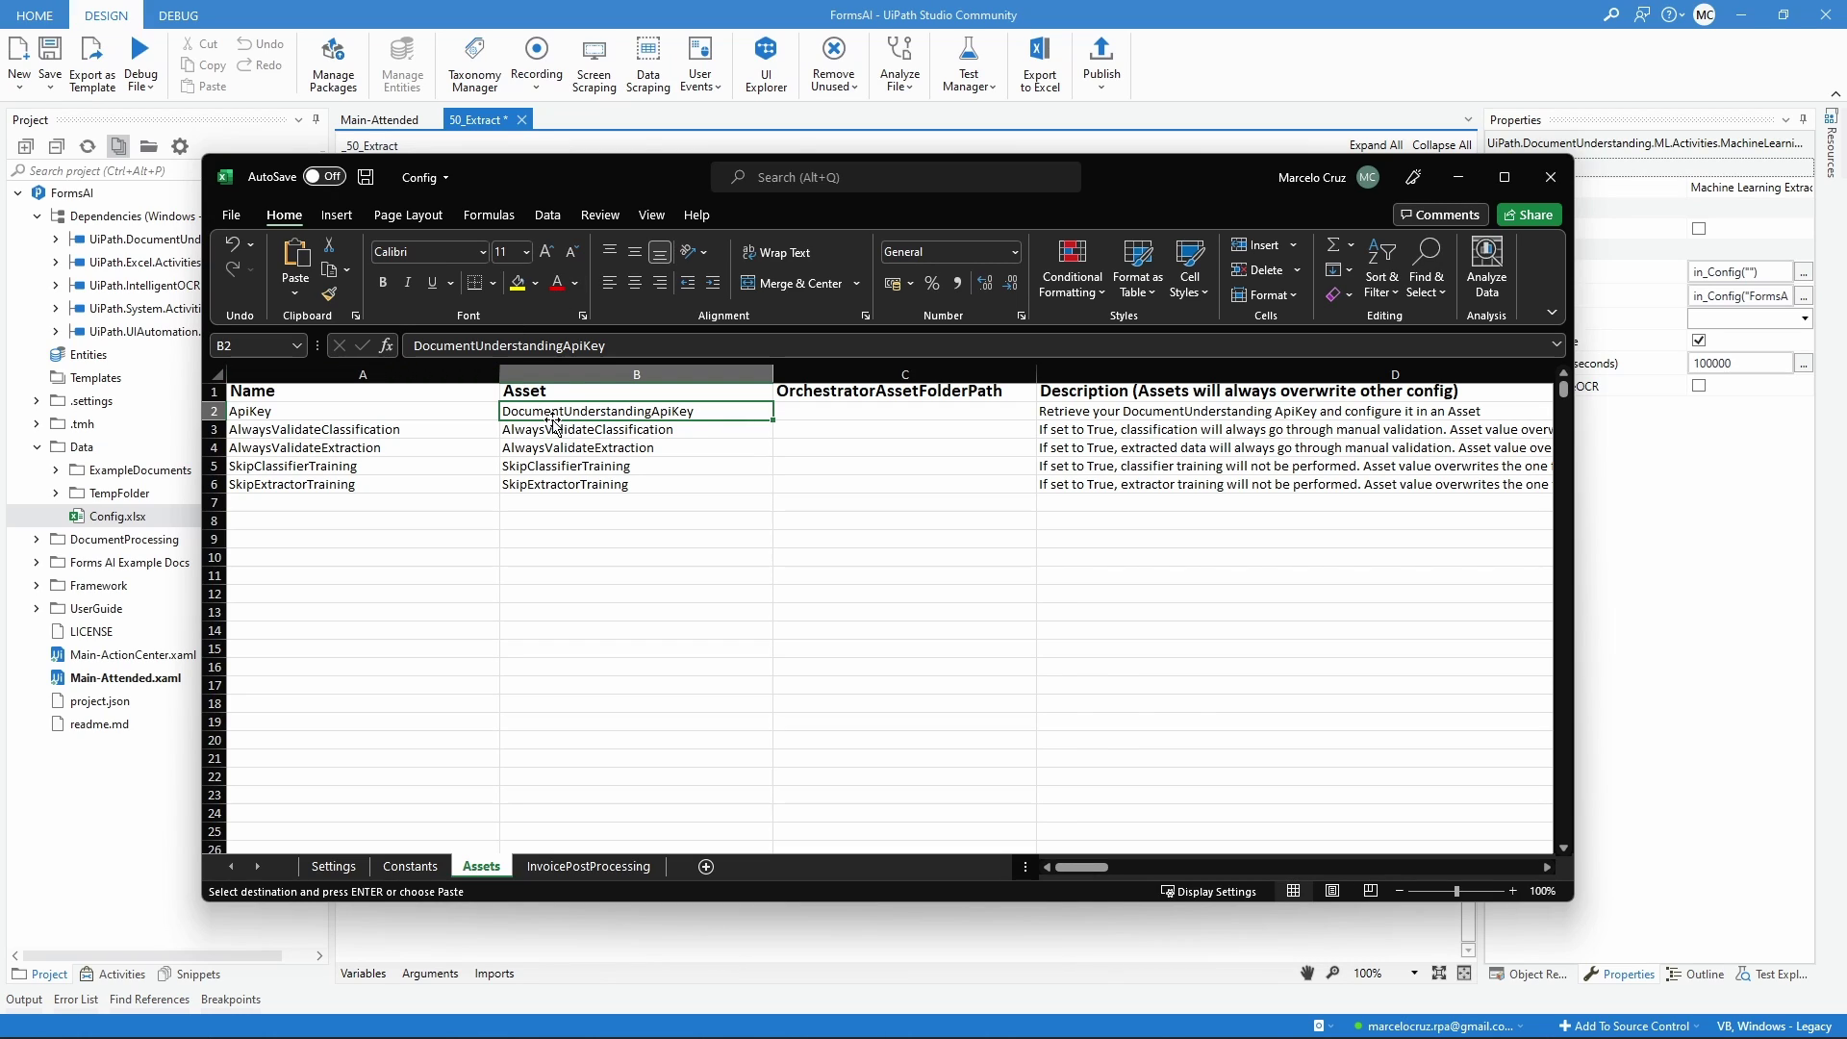
pyautogui.click(458, 408)
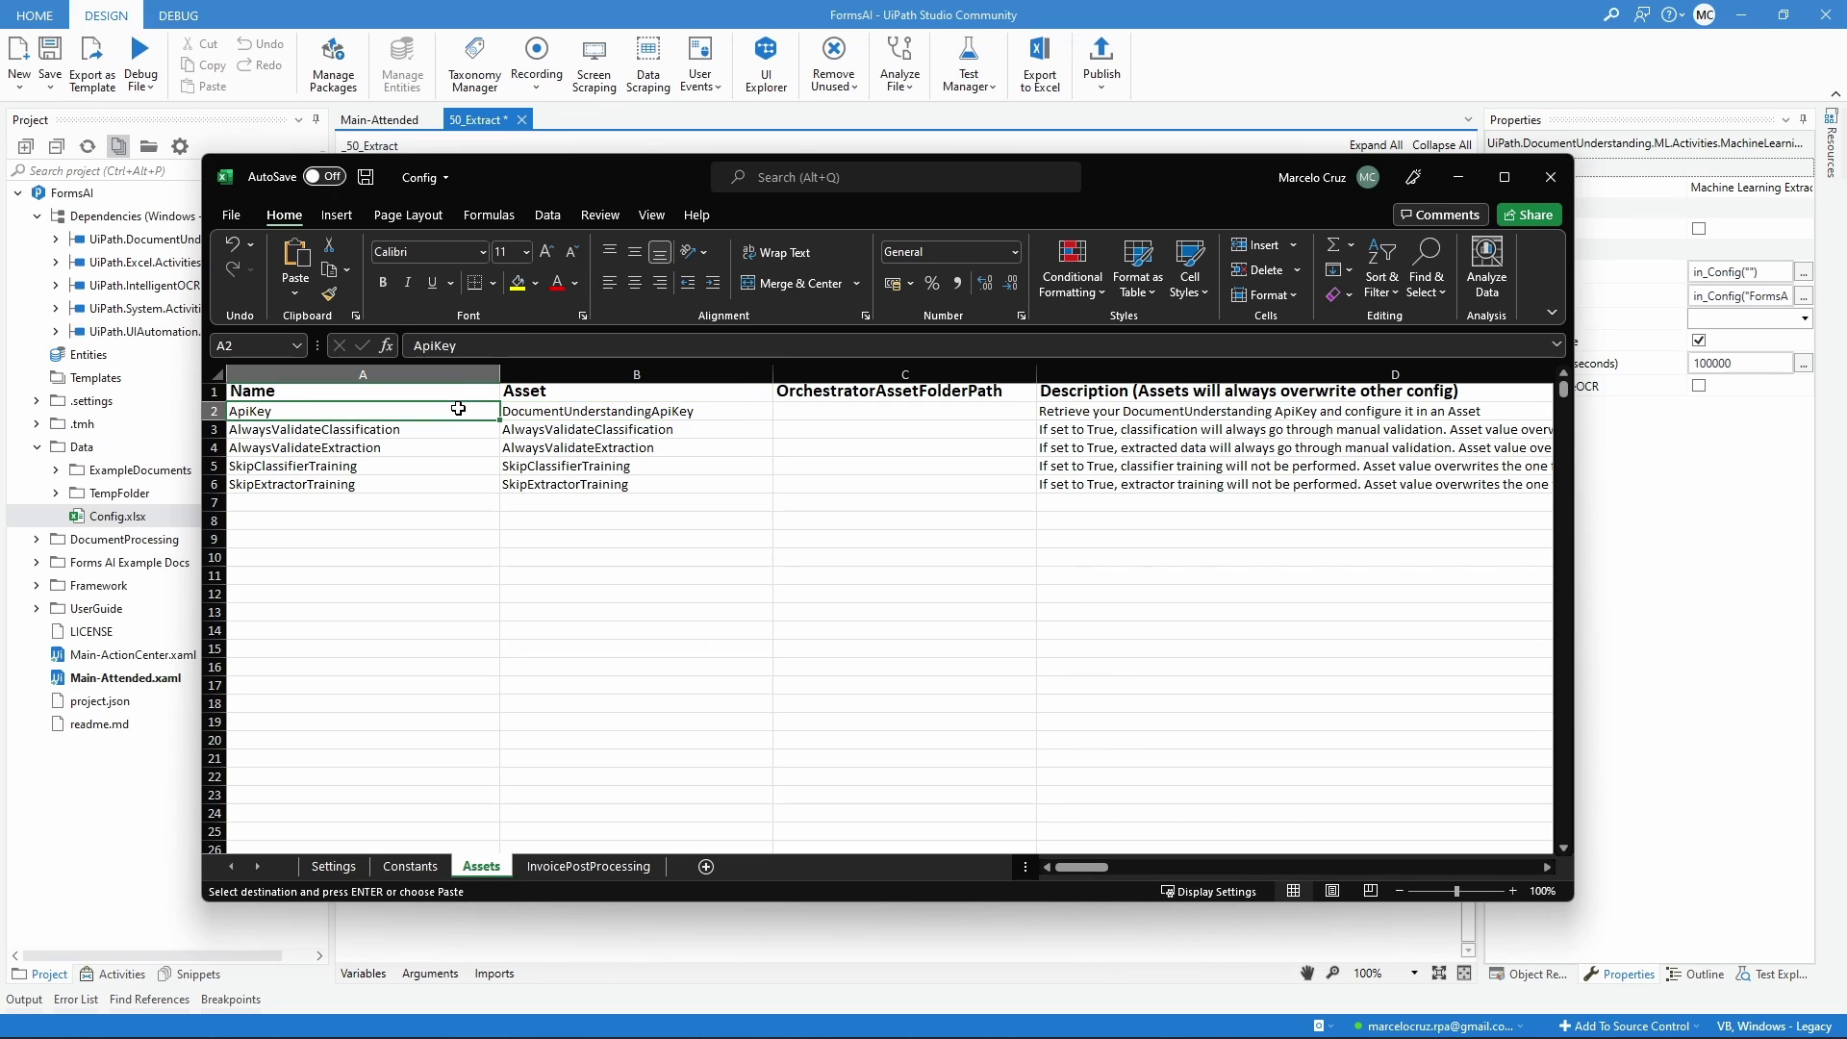
pyautogui.hotkey('ctrl', 'c')
pyautogui.click(1459, 178)
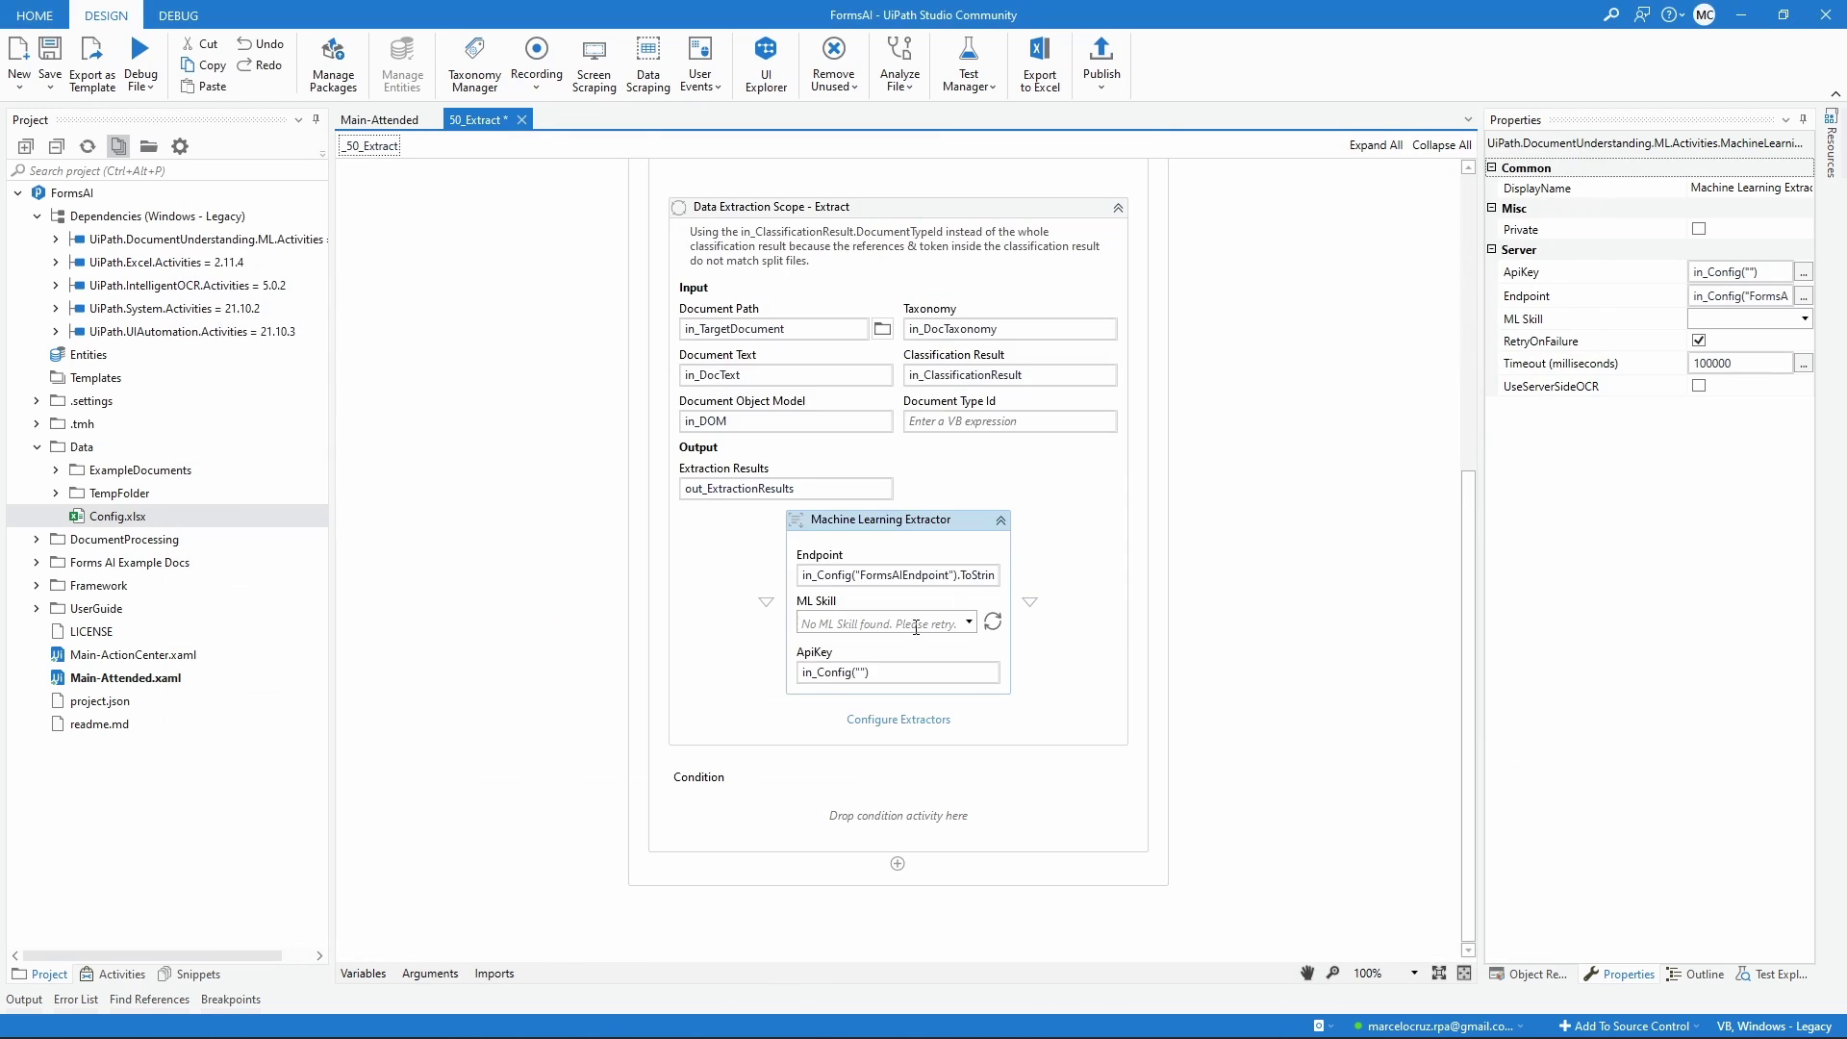
# Complete the extractor's ApiKey expression with the copied ApiKey name as the lookup key and a ToString conversion.
pyautogui.click(853, 675)
pyautogui.press('BackSpace')
pyautogui.write('.toS')
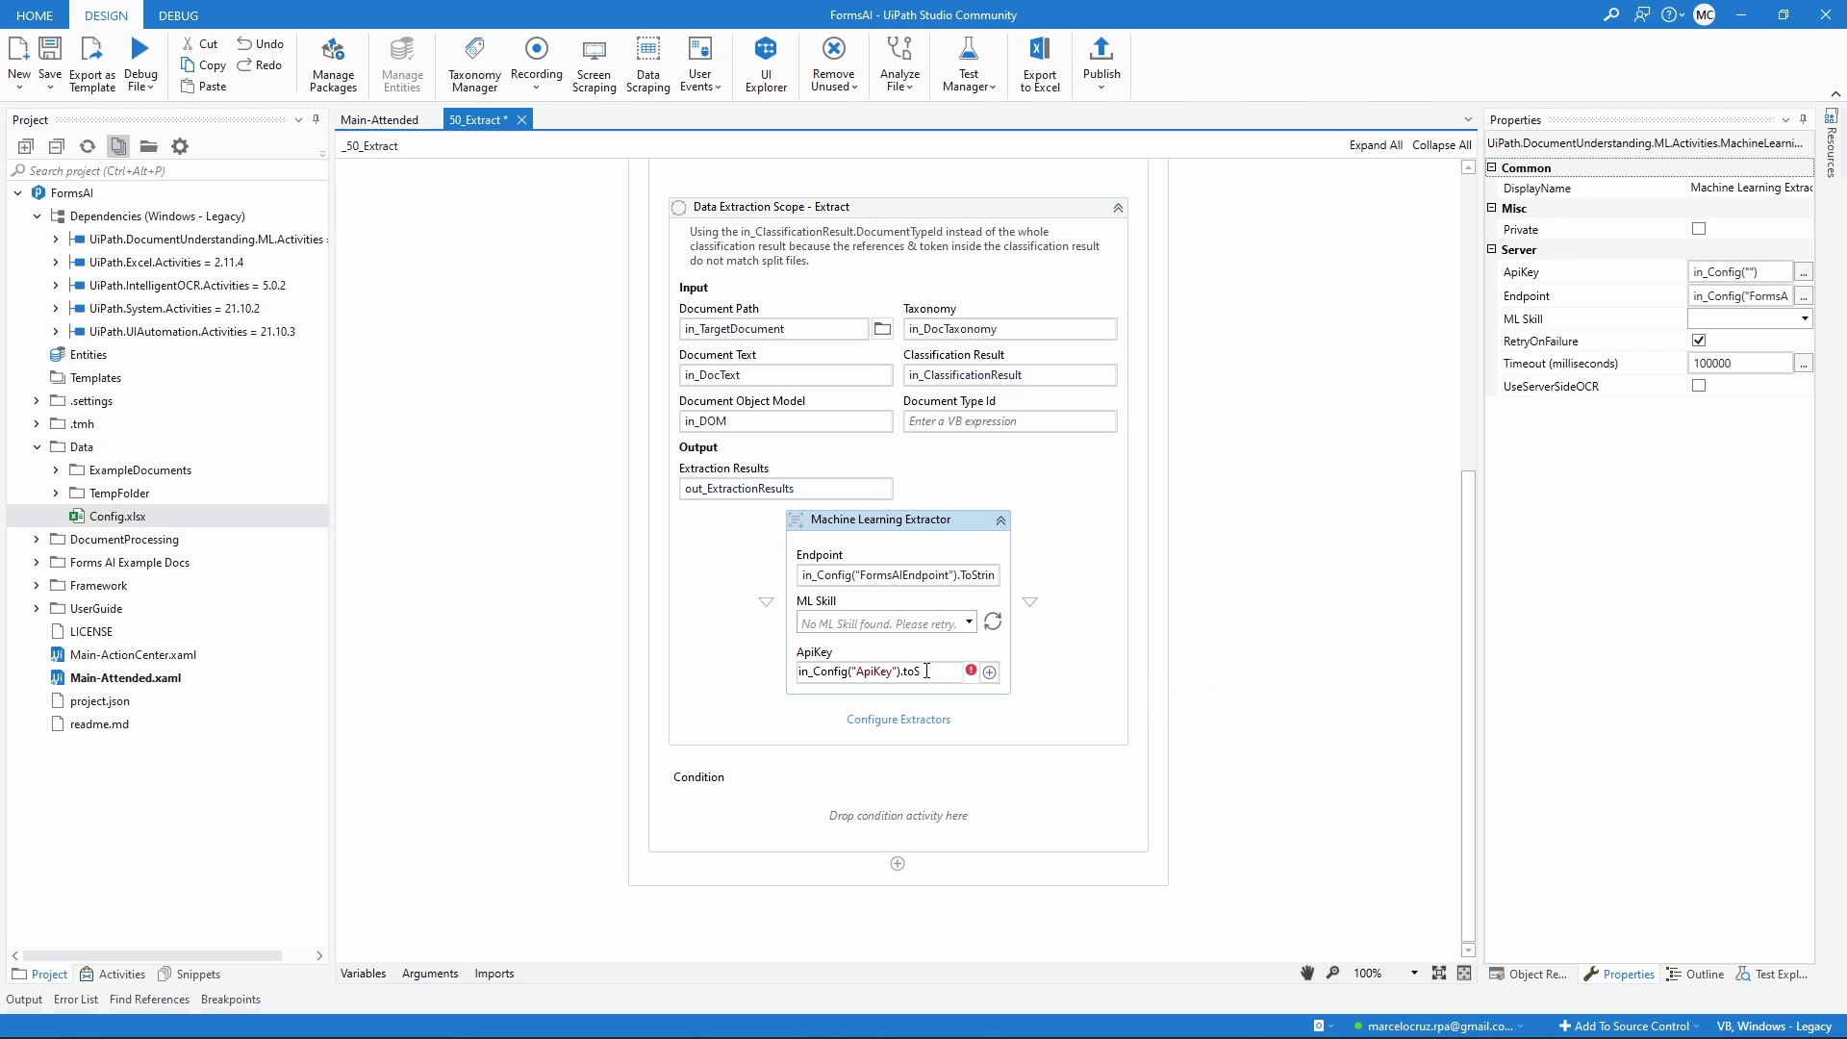
pyautogui.press('Tab')
pyautogui.click(905, 661)
# Switch to Chrome, open Orchestrator's assets for My Workspace, and start creating a new asset.
pyautogui.click(904, 1017)
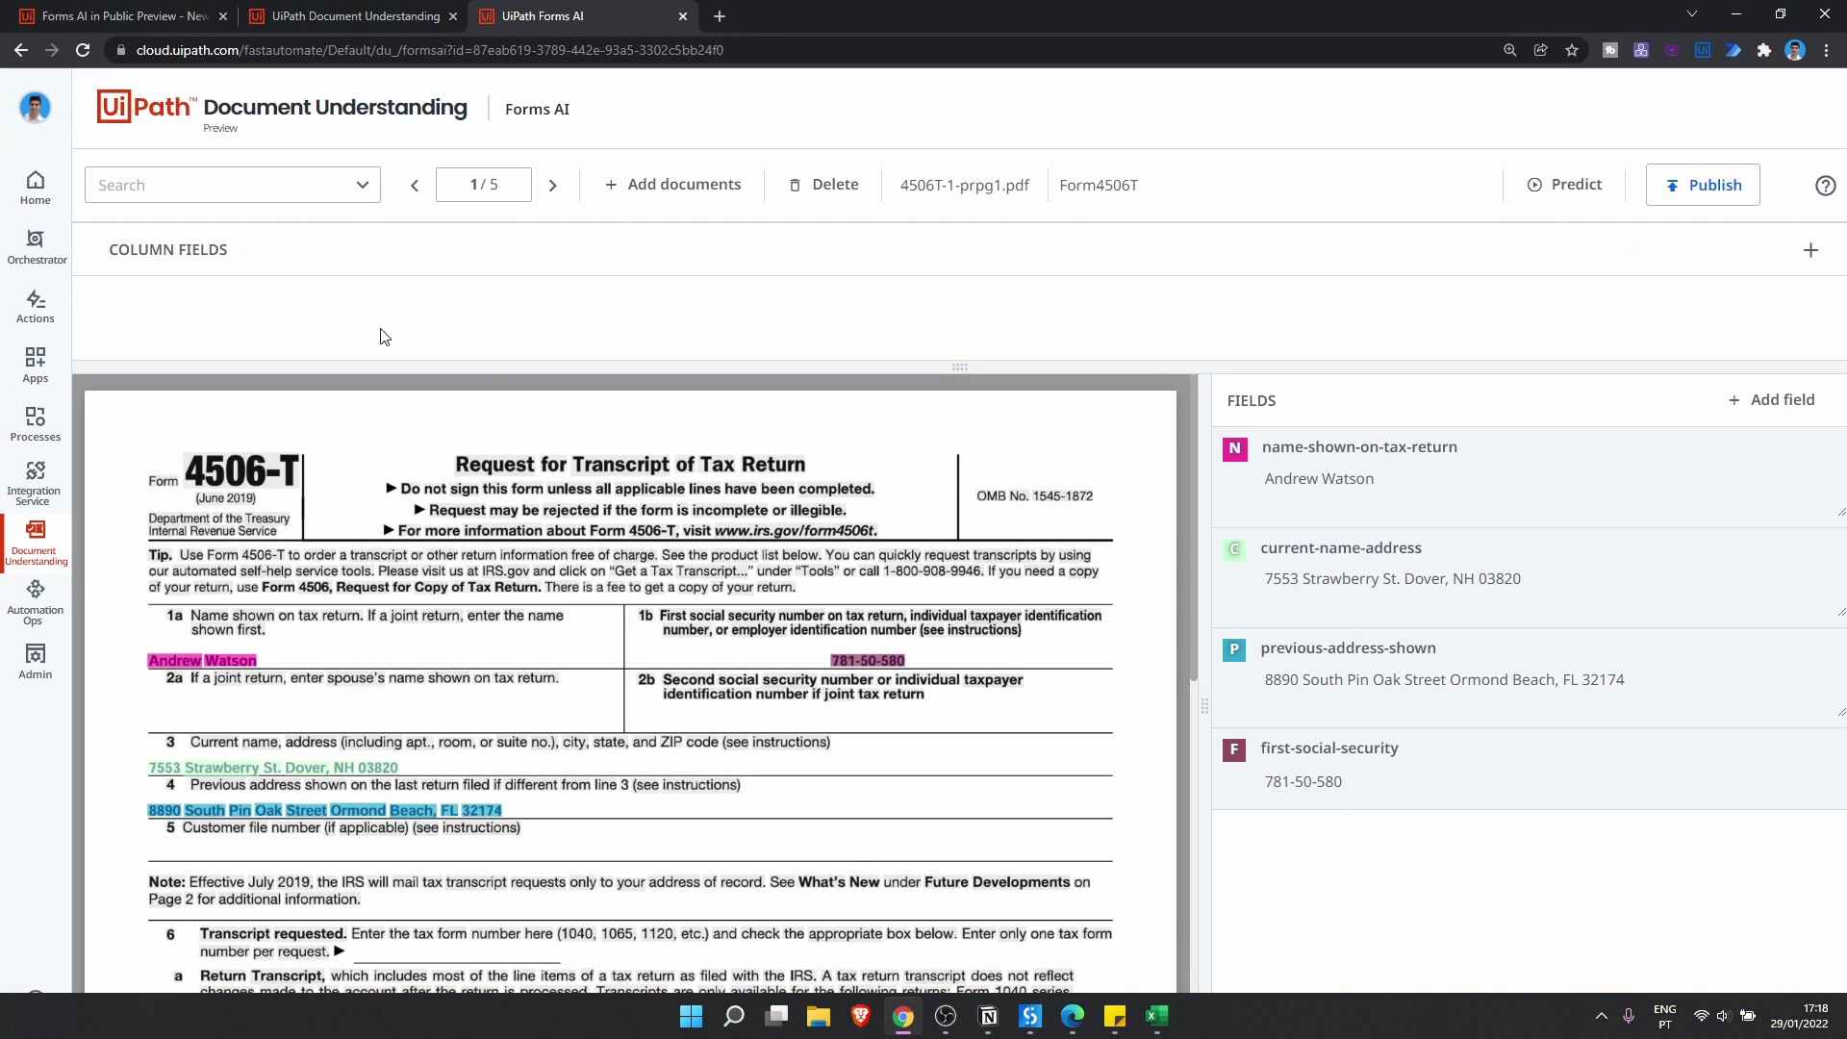
pyautogui.click(371, 16)
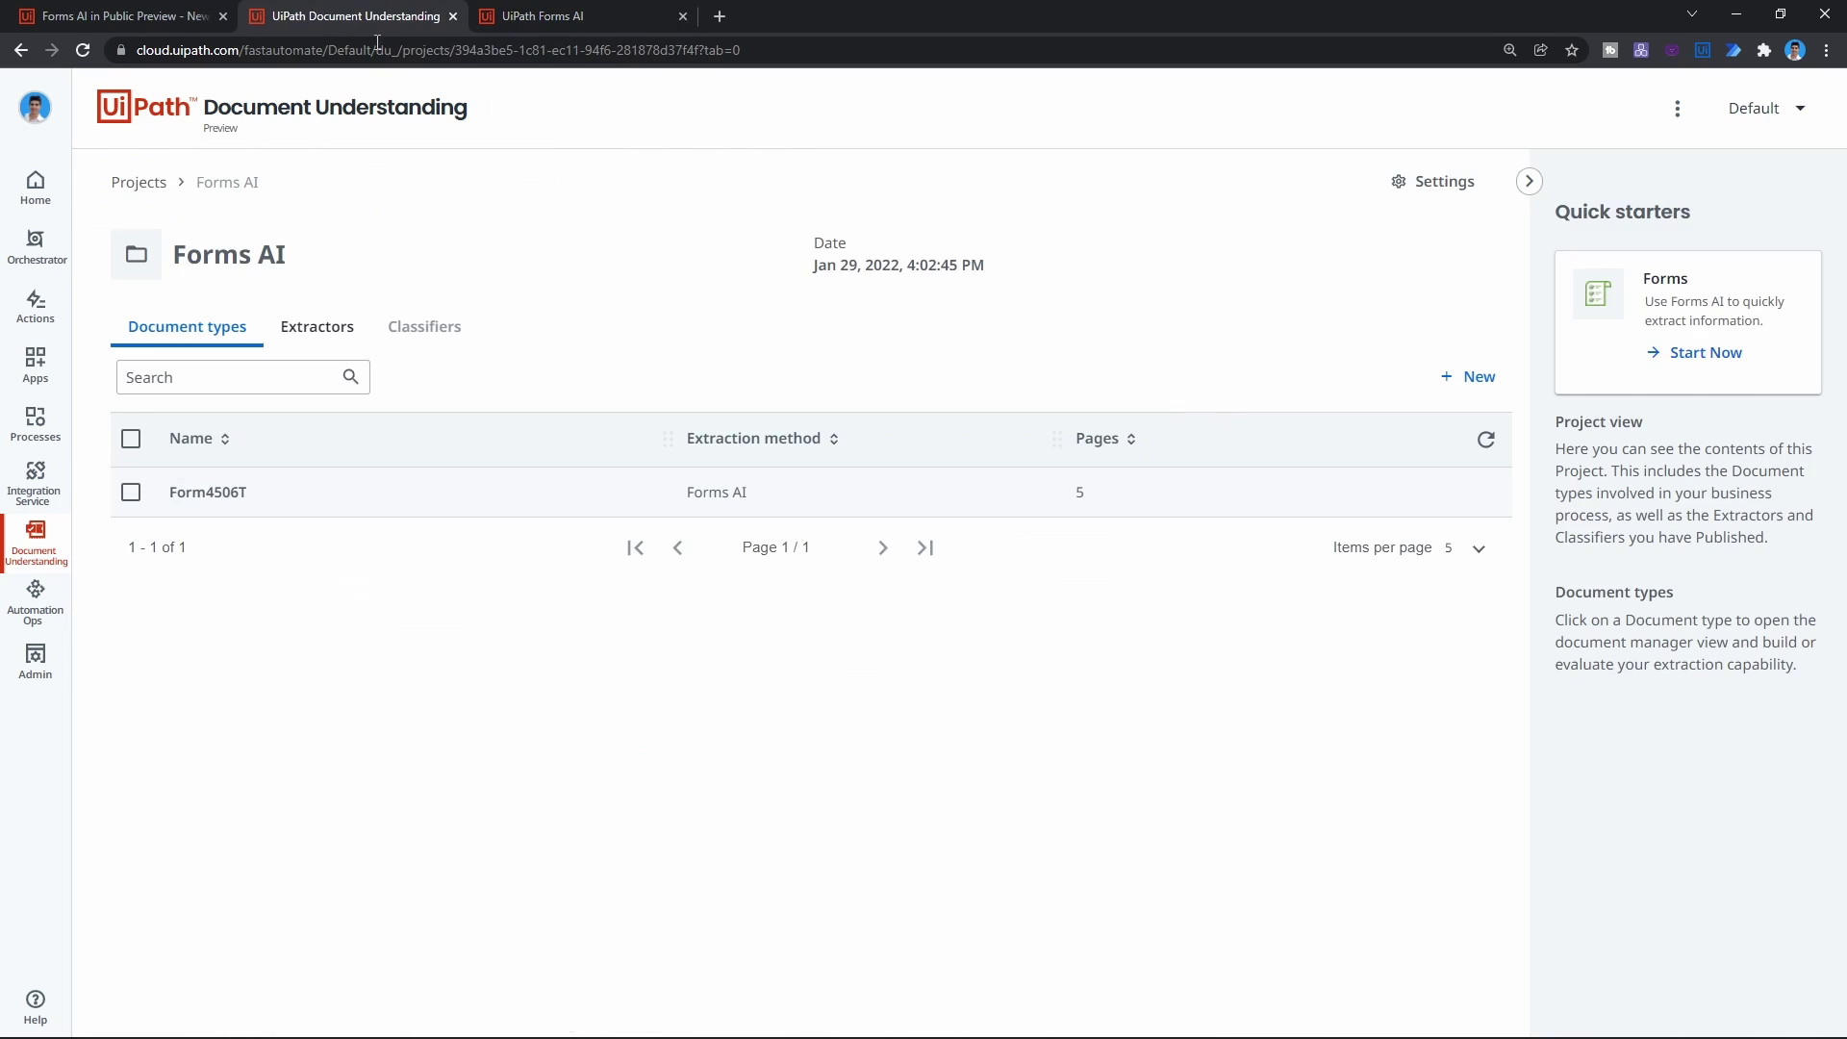
pyautogui.click(58, 264)
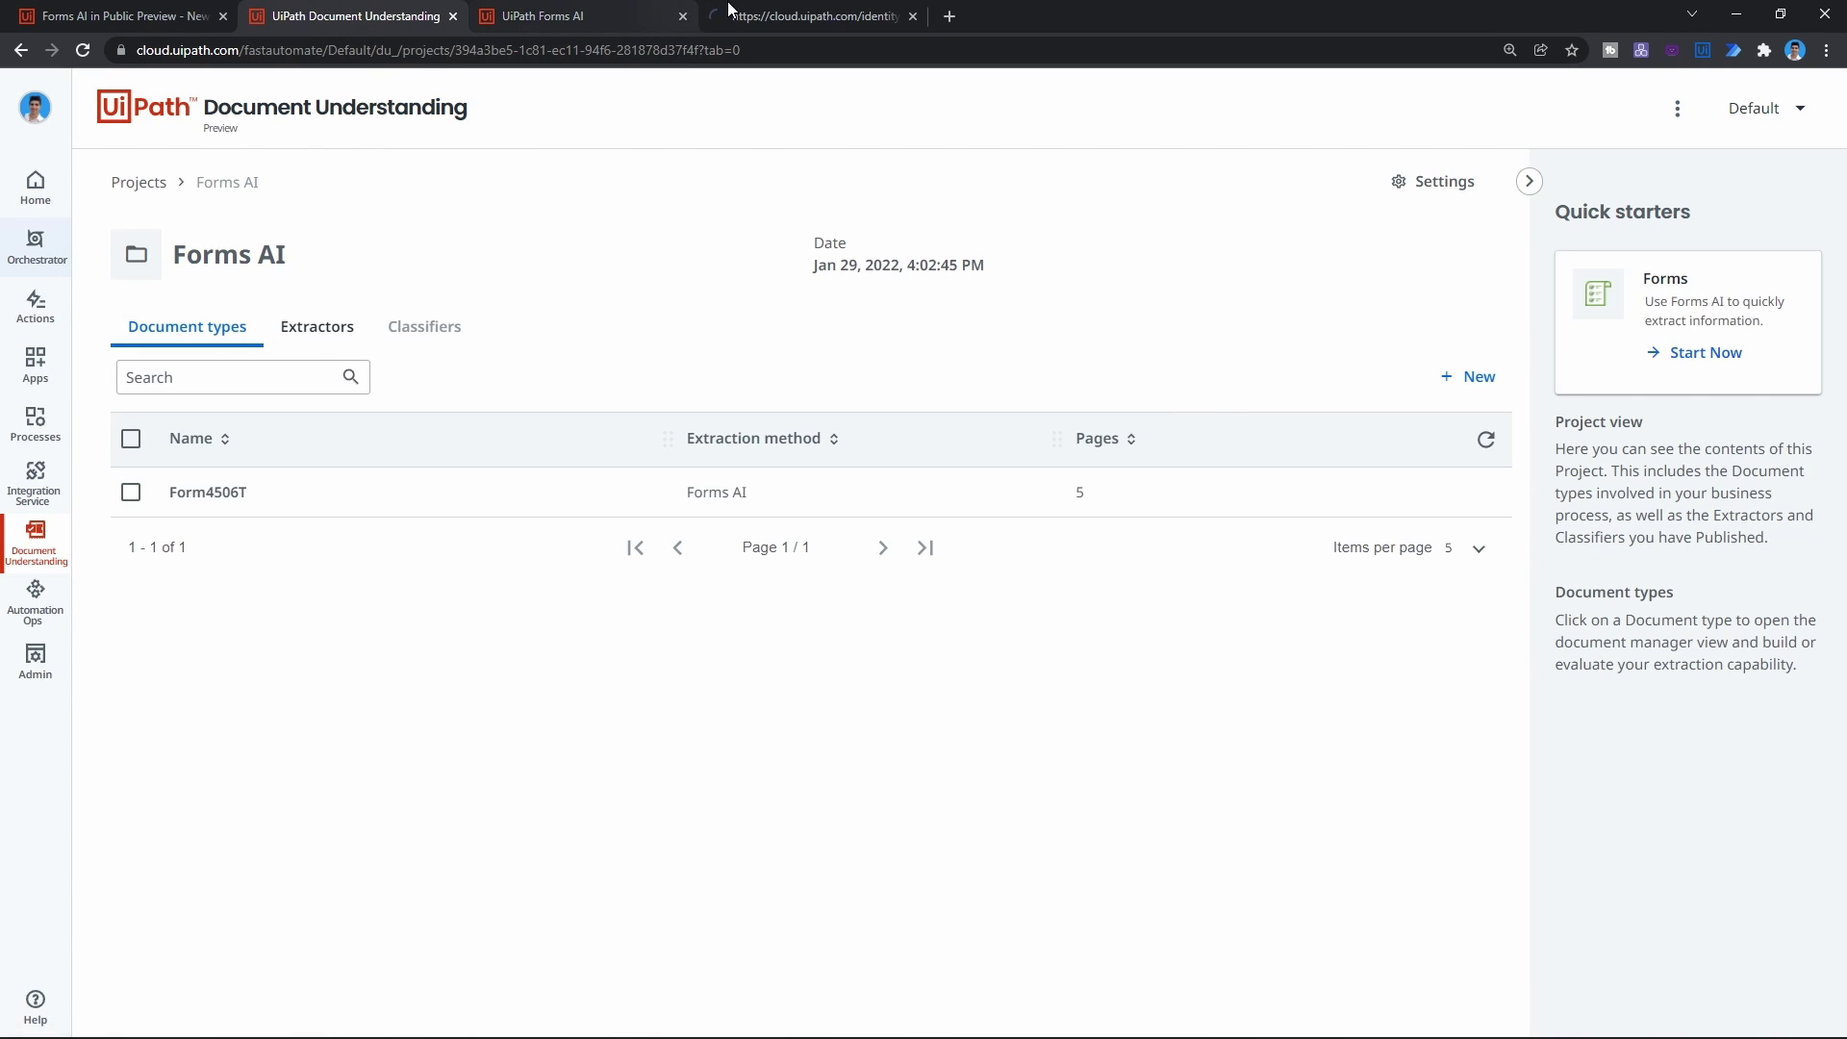
pyautogui.click(764, 13)
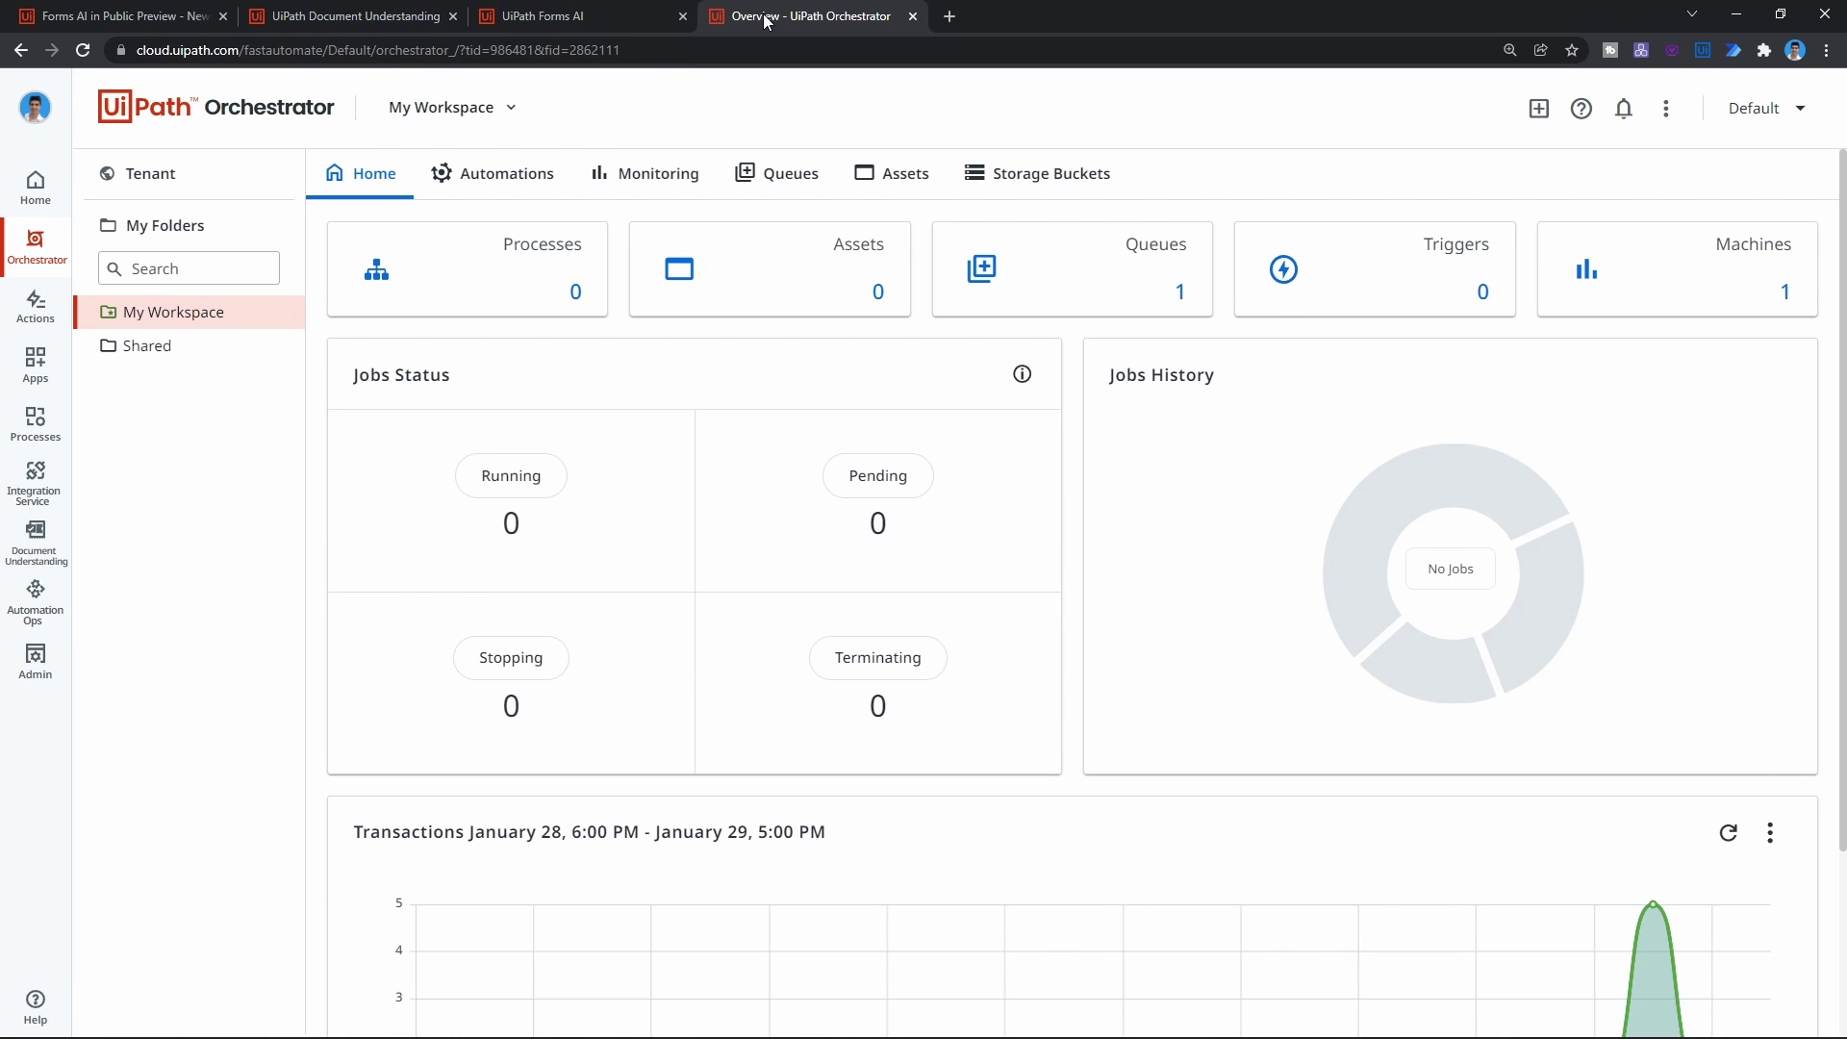
pyautogui.click(893, 173)
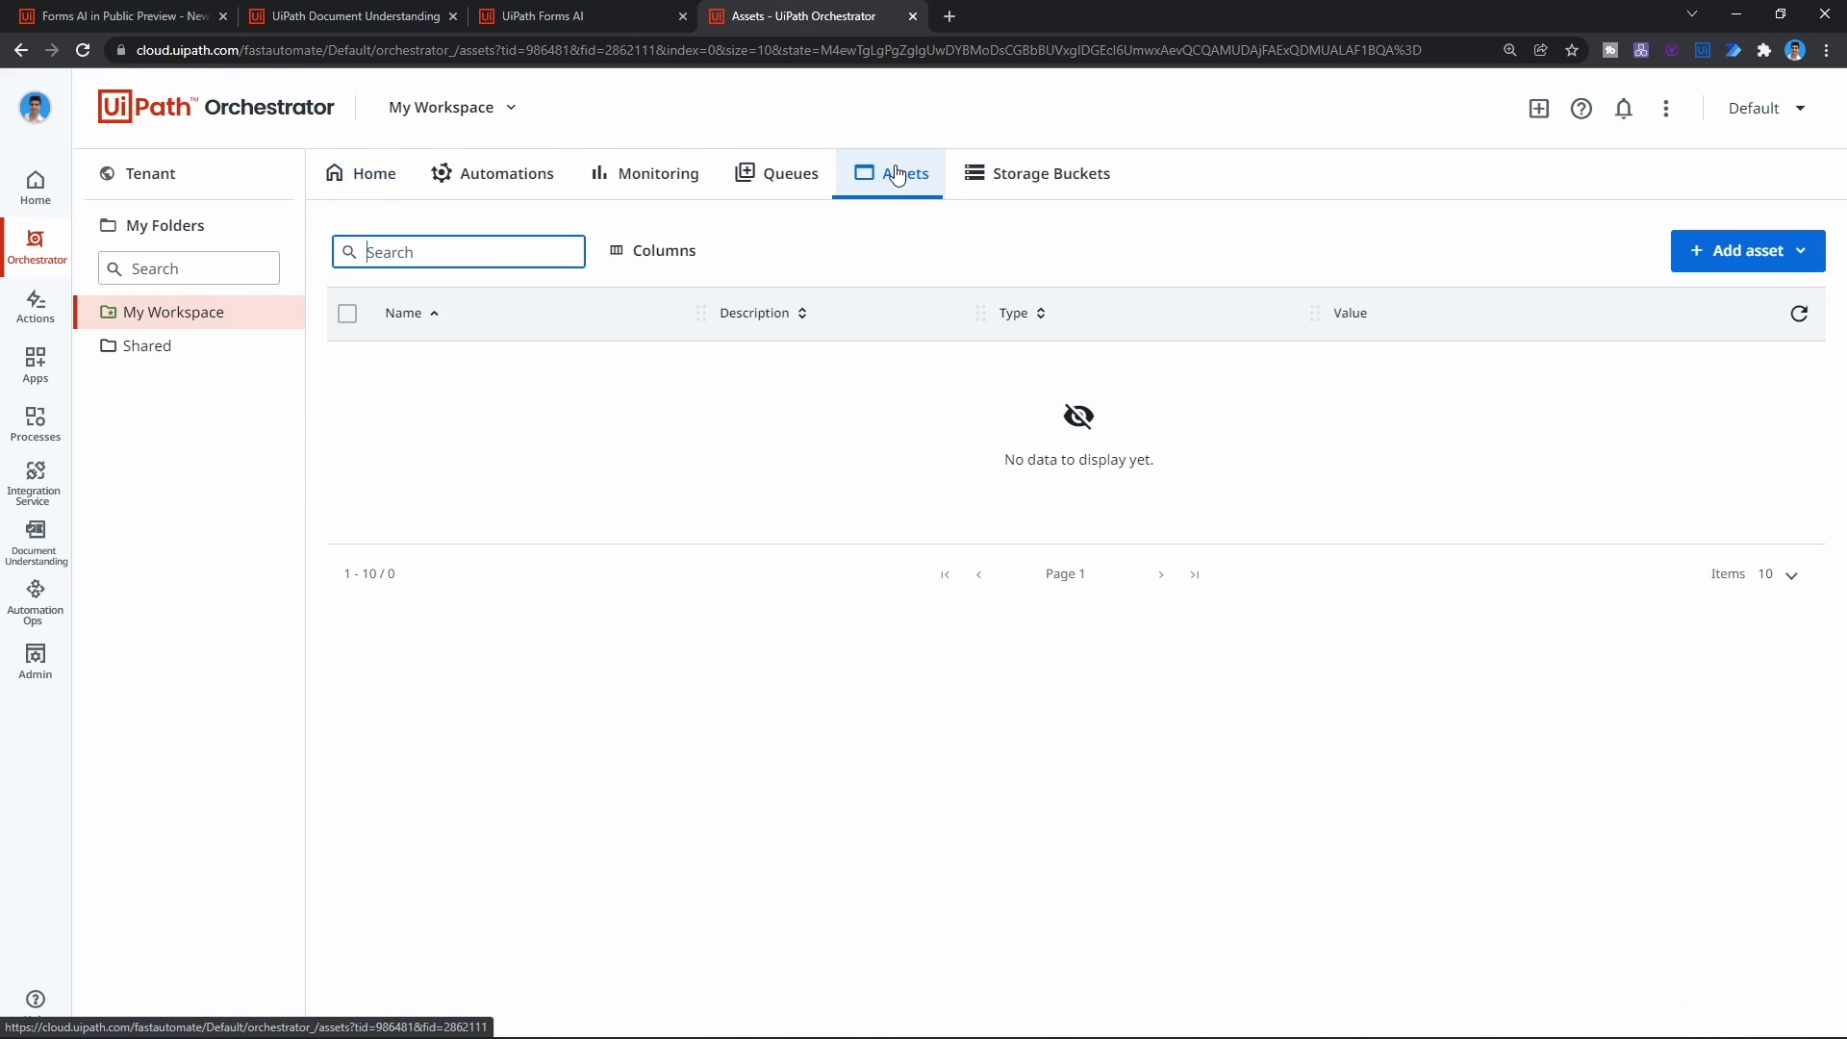
pyautogui.click(1679, 252)
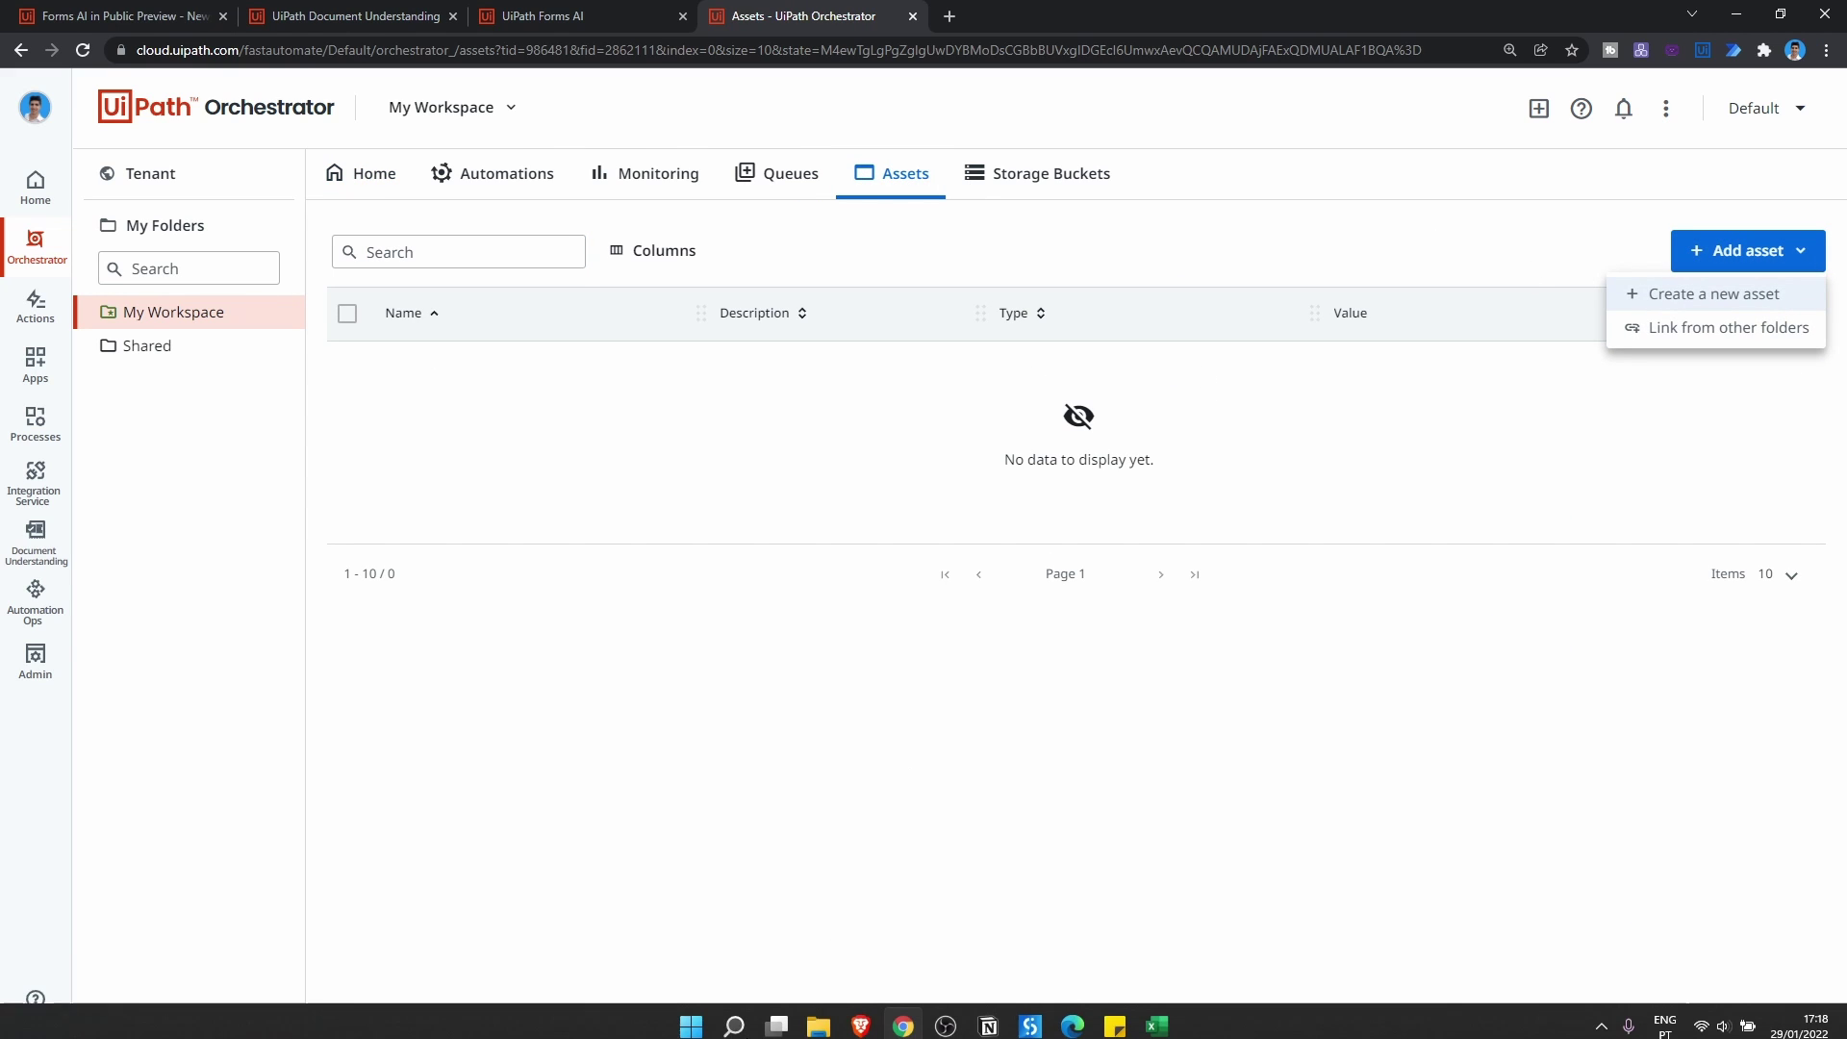
pyautogui.click(1722, 332)
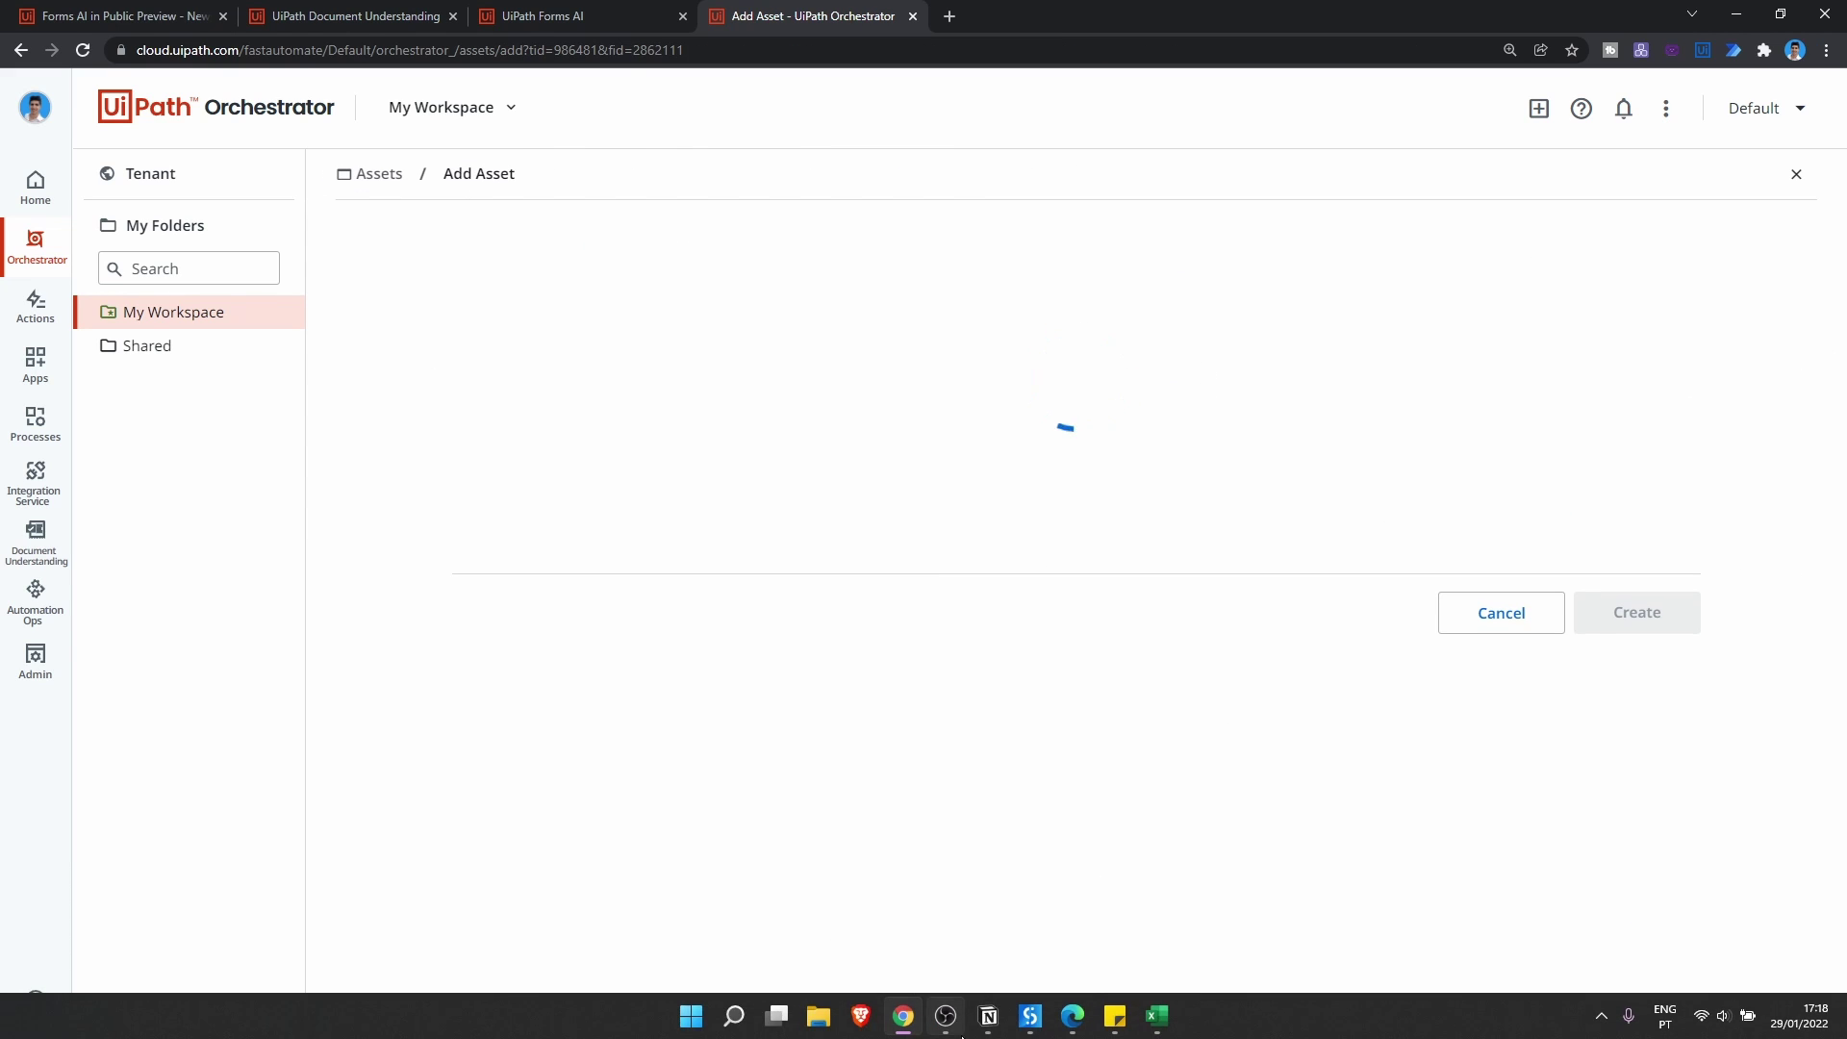
# Copy the asset name DocumentUnderstandingApiKey from cell B2 of the Assets sheet in Excel into the new asset's name in Chrome.
pyautogui.click(1159, 1016)
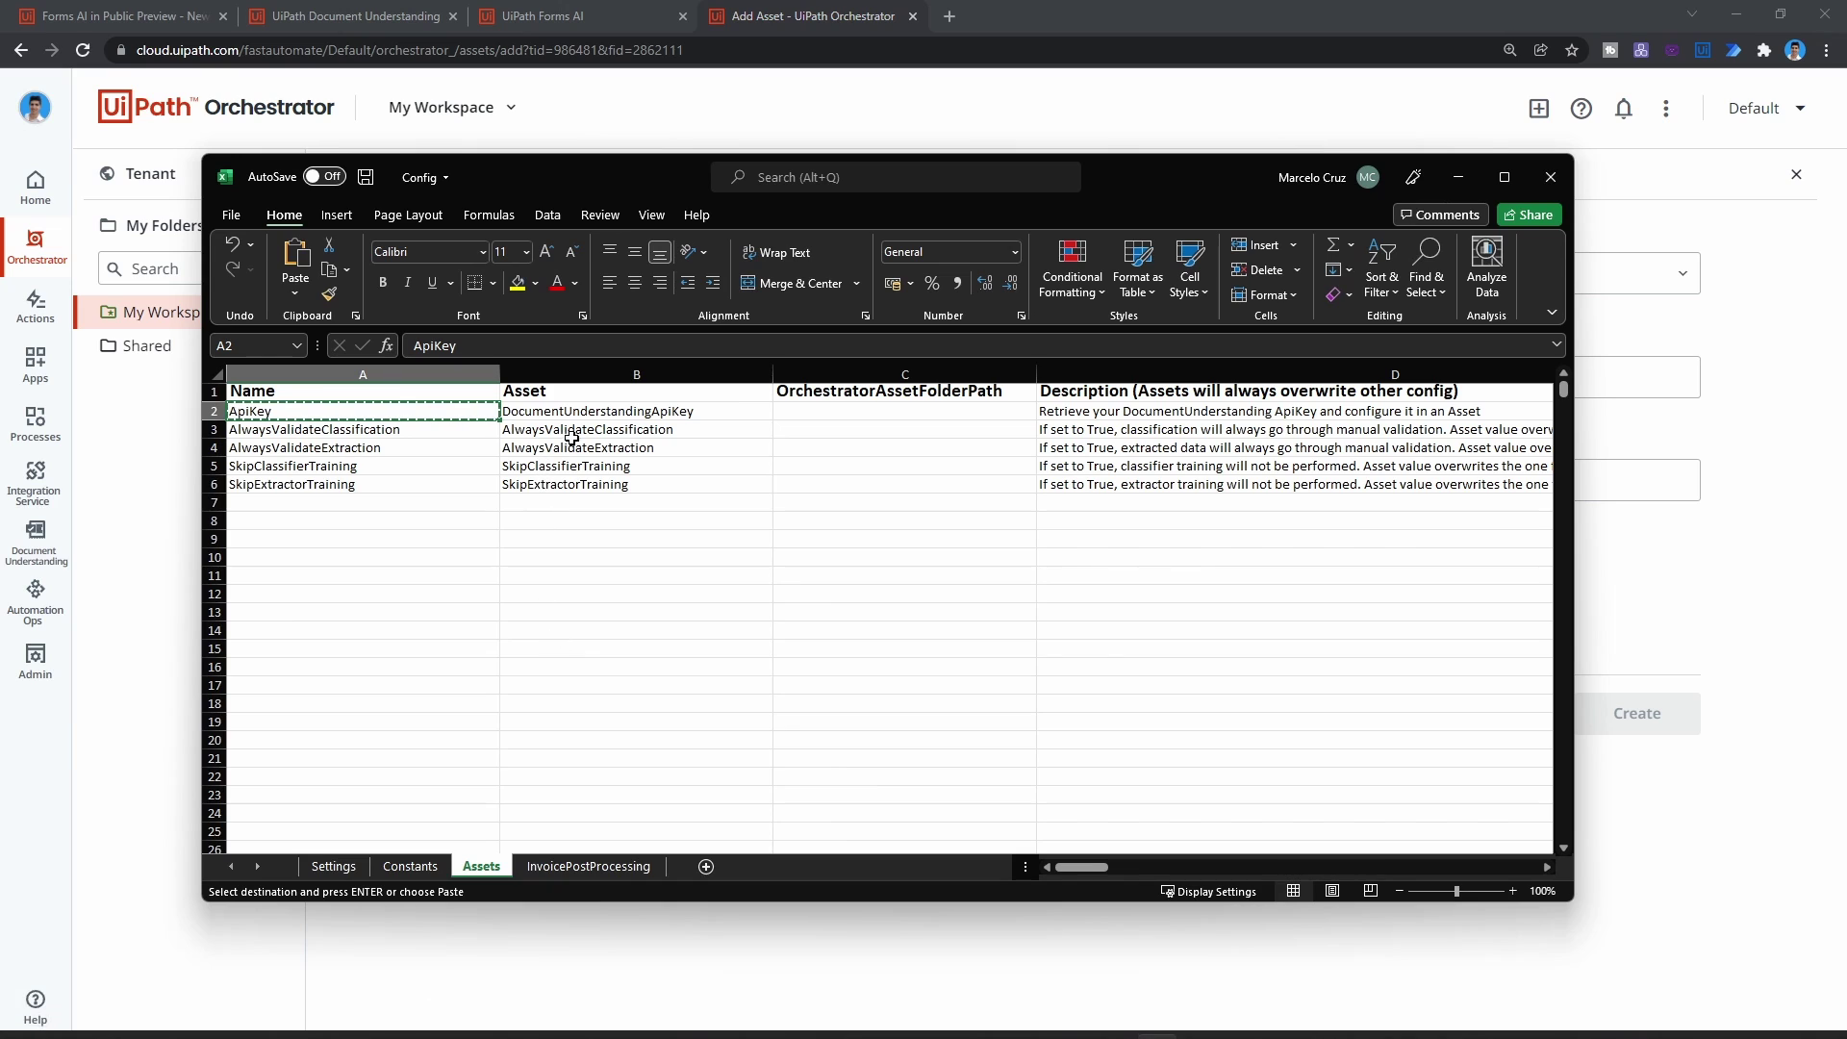
pyautogui.click(577, 412)
pyautogui.hotkey('ctrl', 'c')
pyautogui.click(1458, 177)
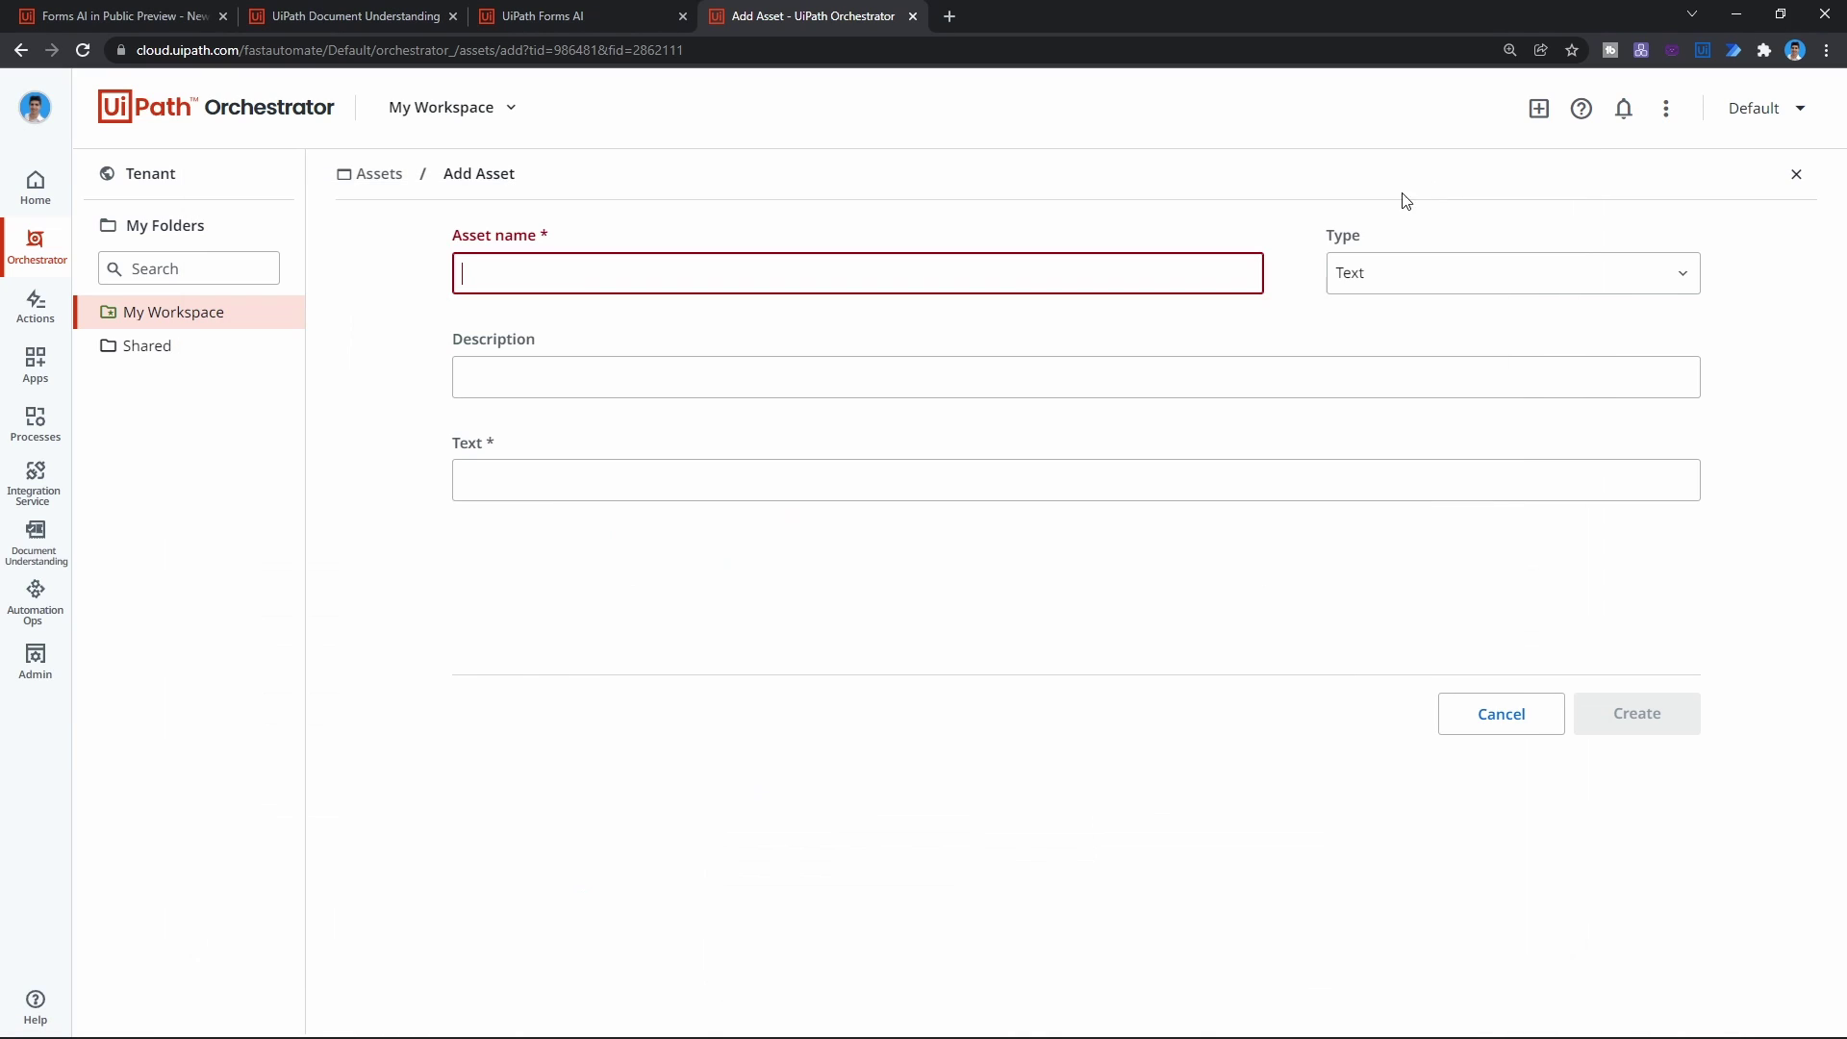
pyautogui.hotkey('ctrl', 'v')
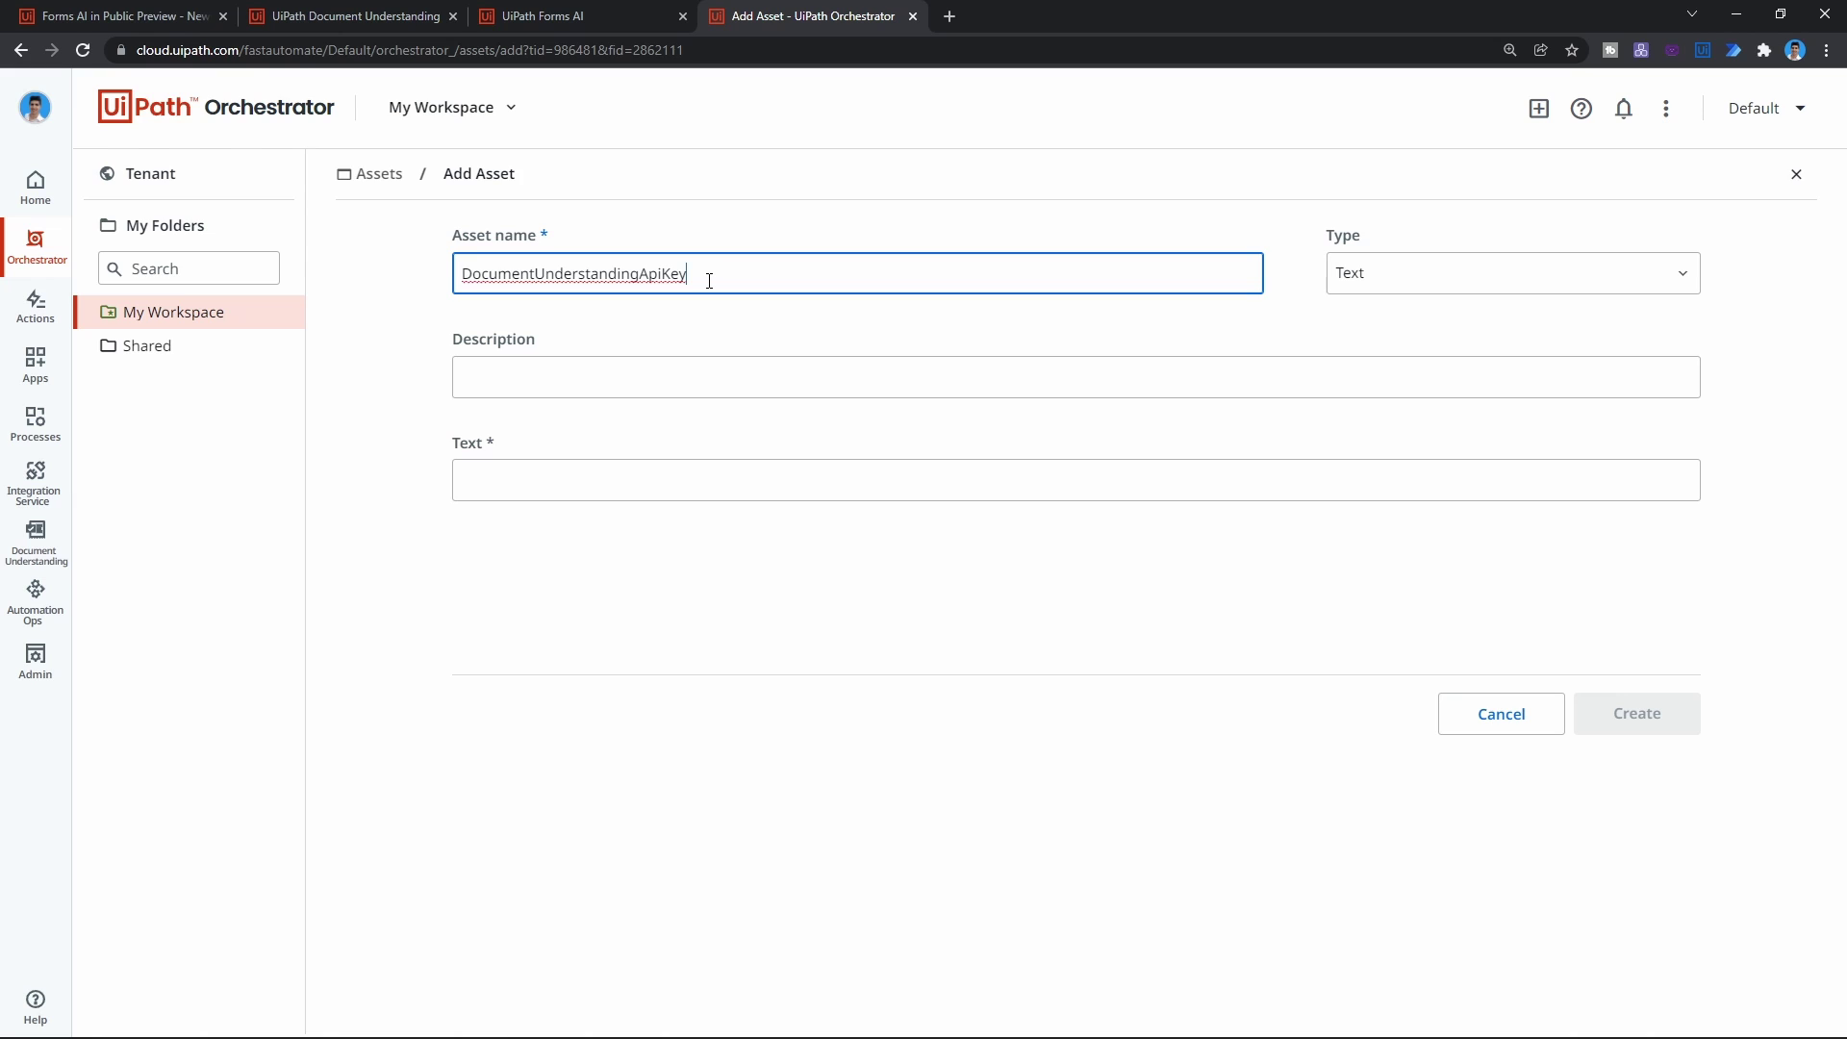
pyautogui.click(828, 302)
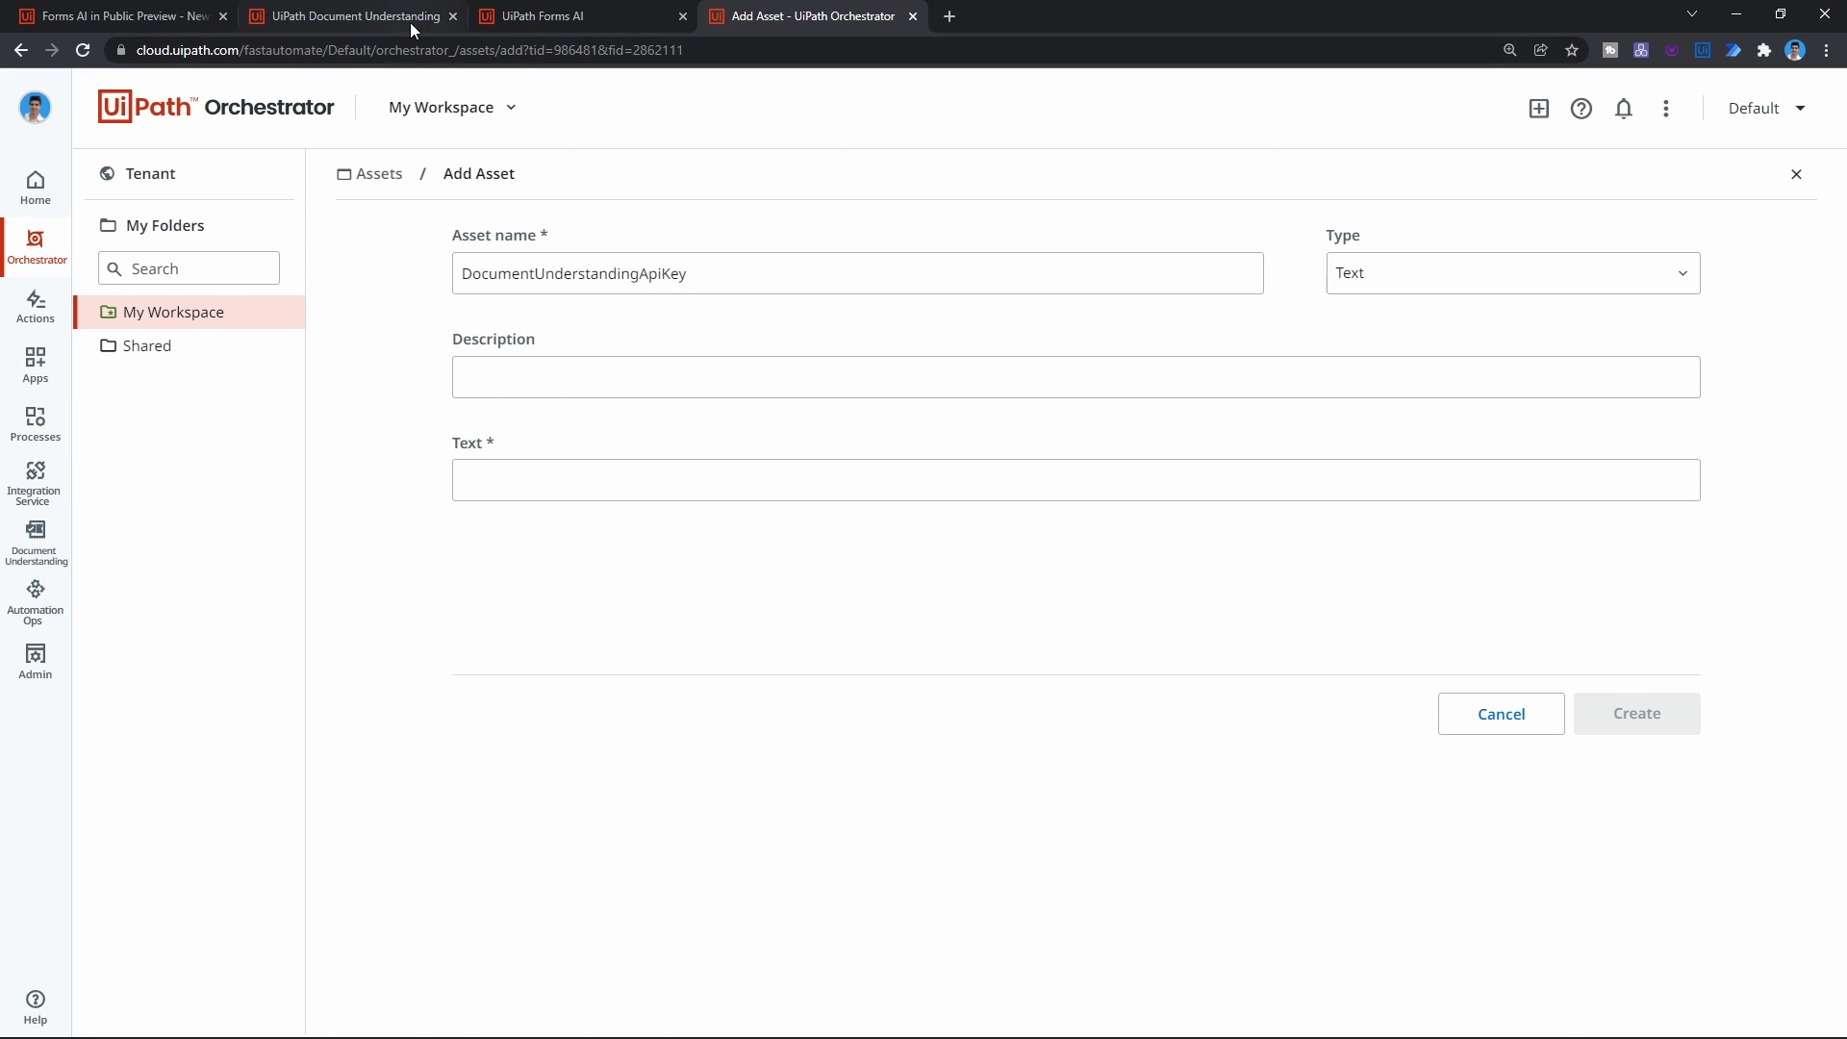
# Copy the Document Understanding API key from the Robots & Services licenses in Automation Cloud administration.
pyautogui.click(356, 17)
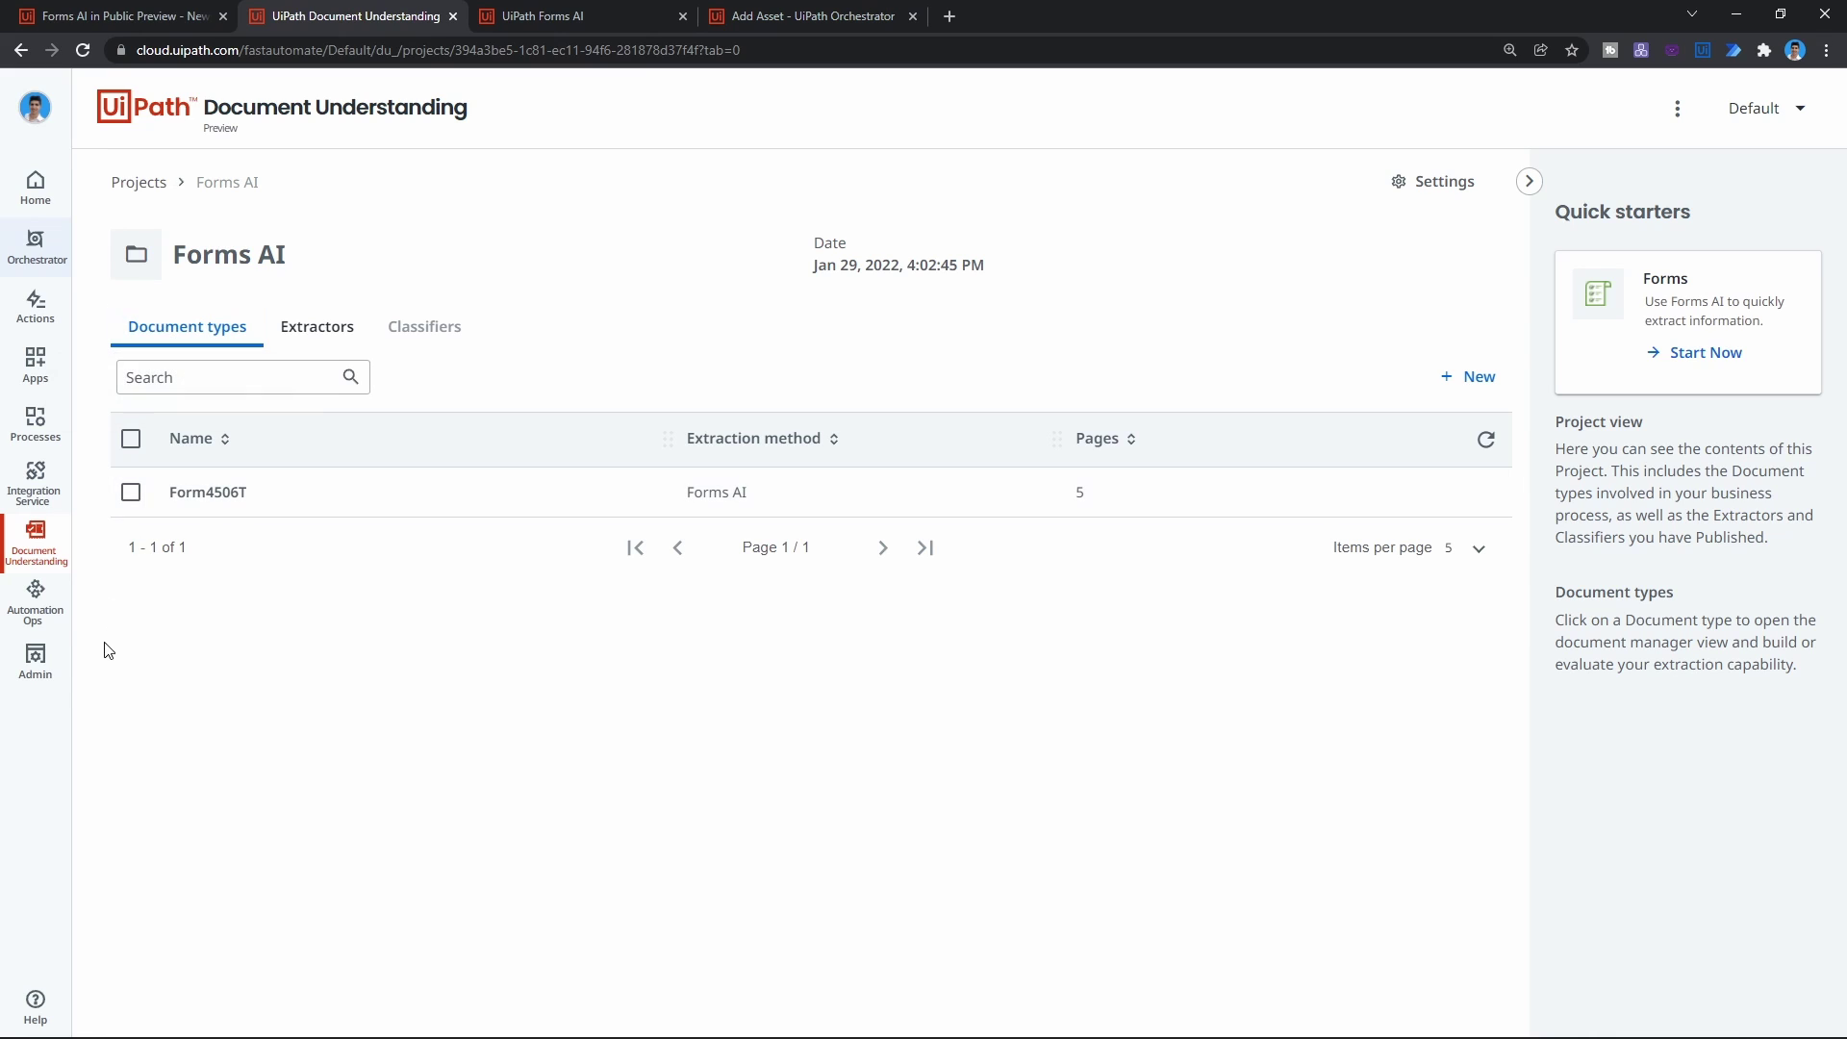
pyautogui.click(62, 680)
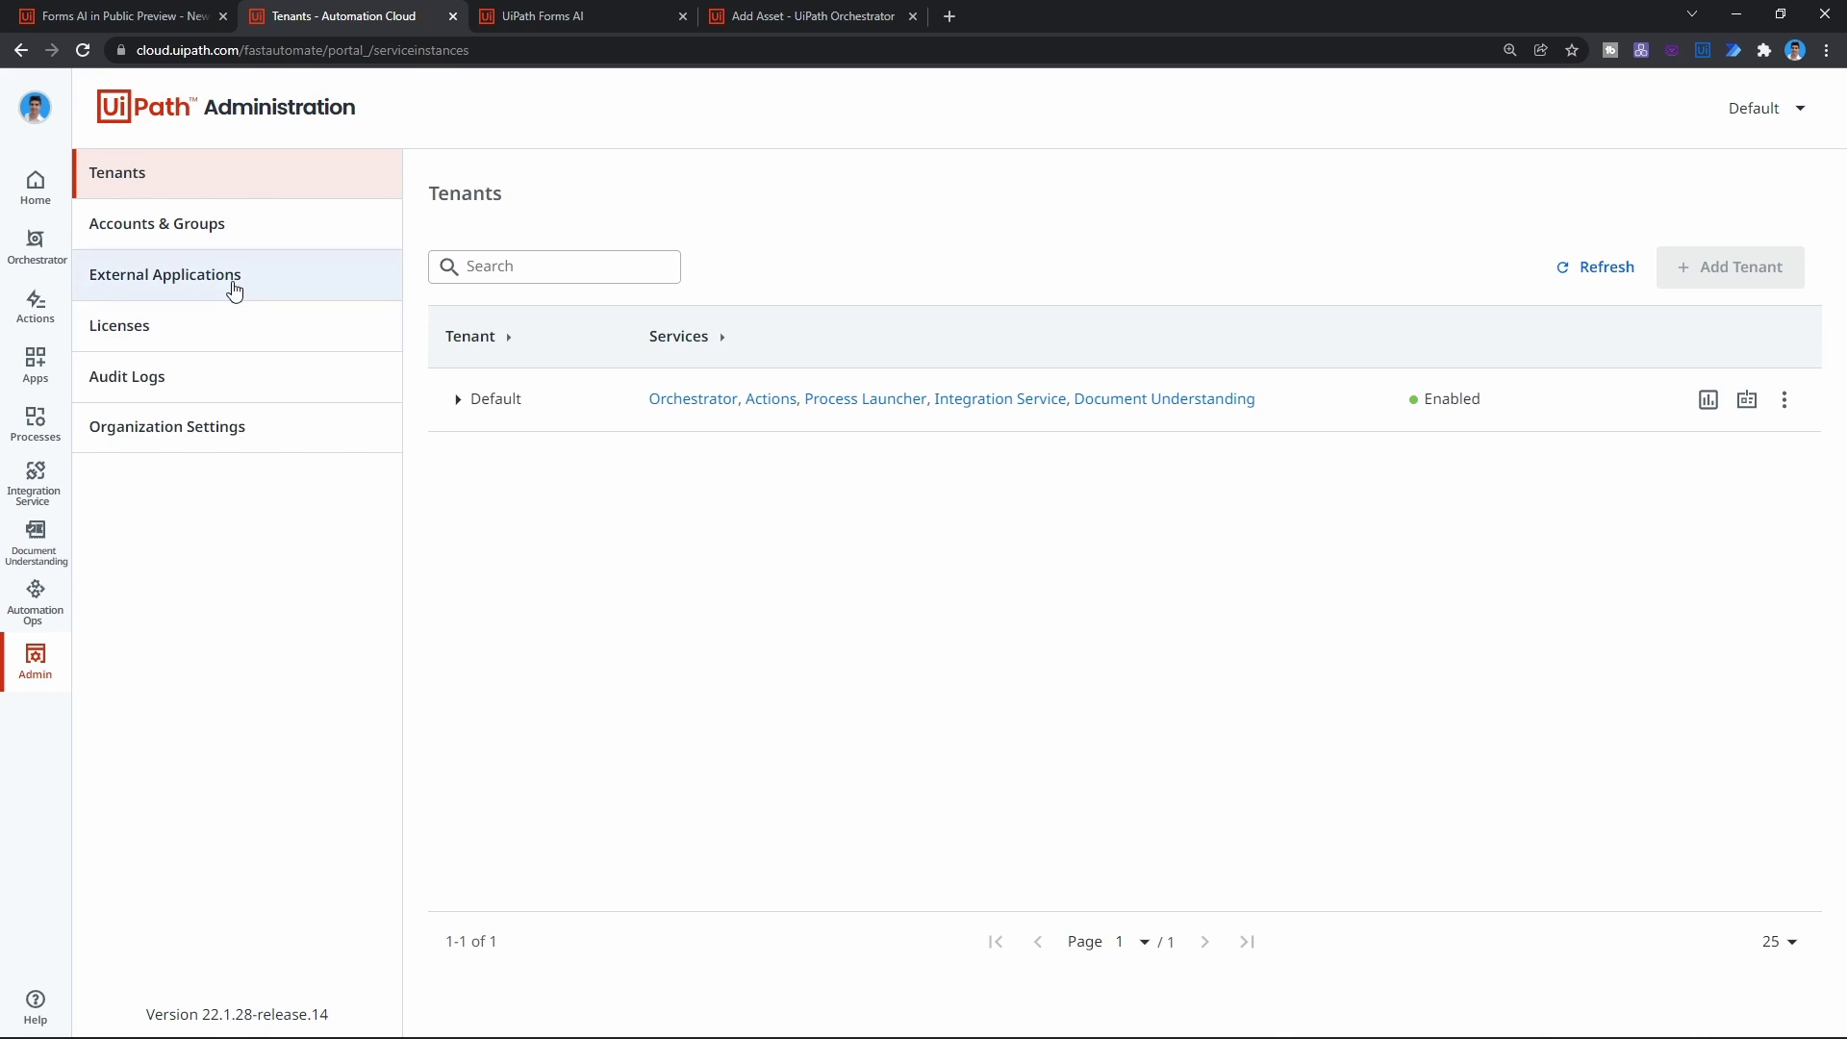
pyautogui.click(230, 326)
pyautogui.click(694, 284)
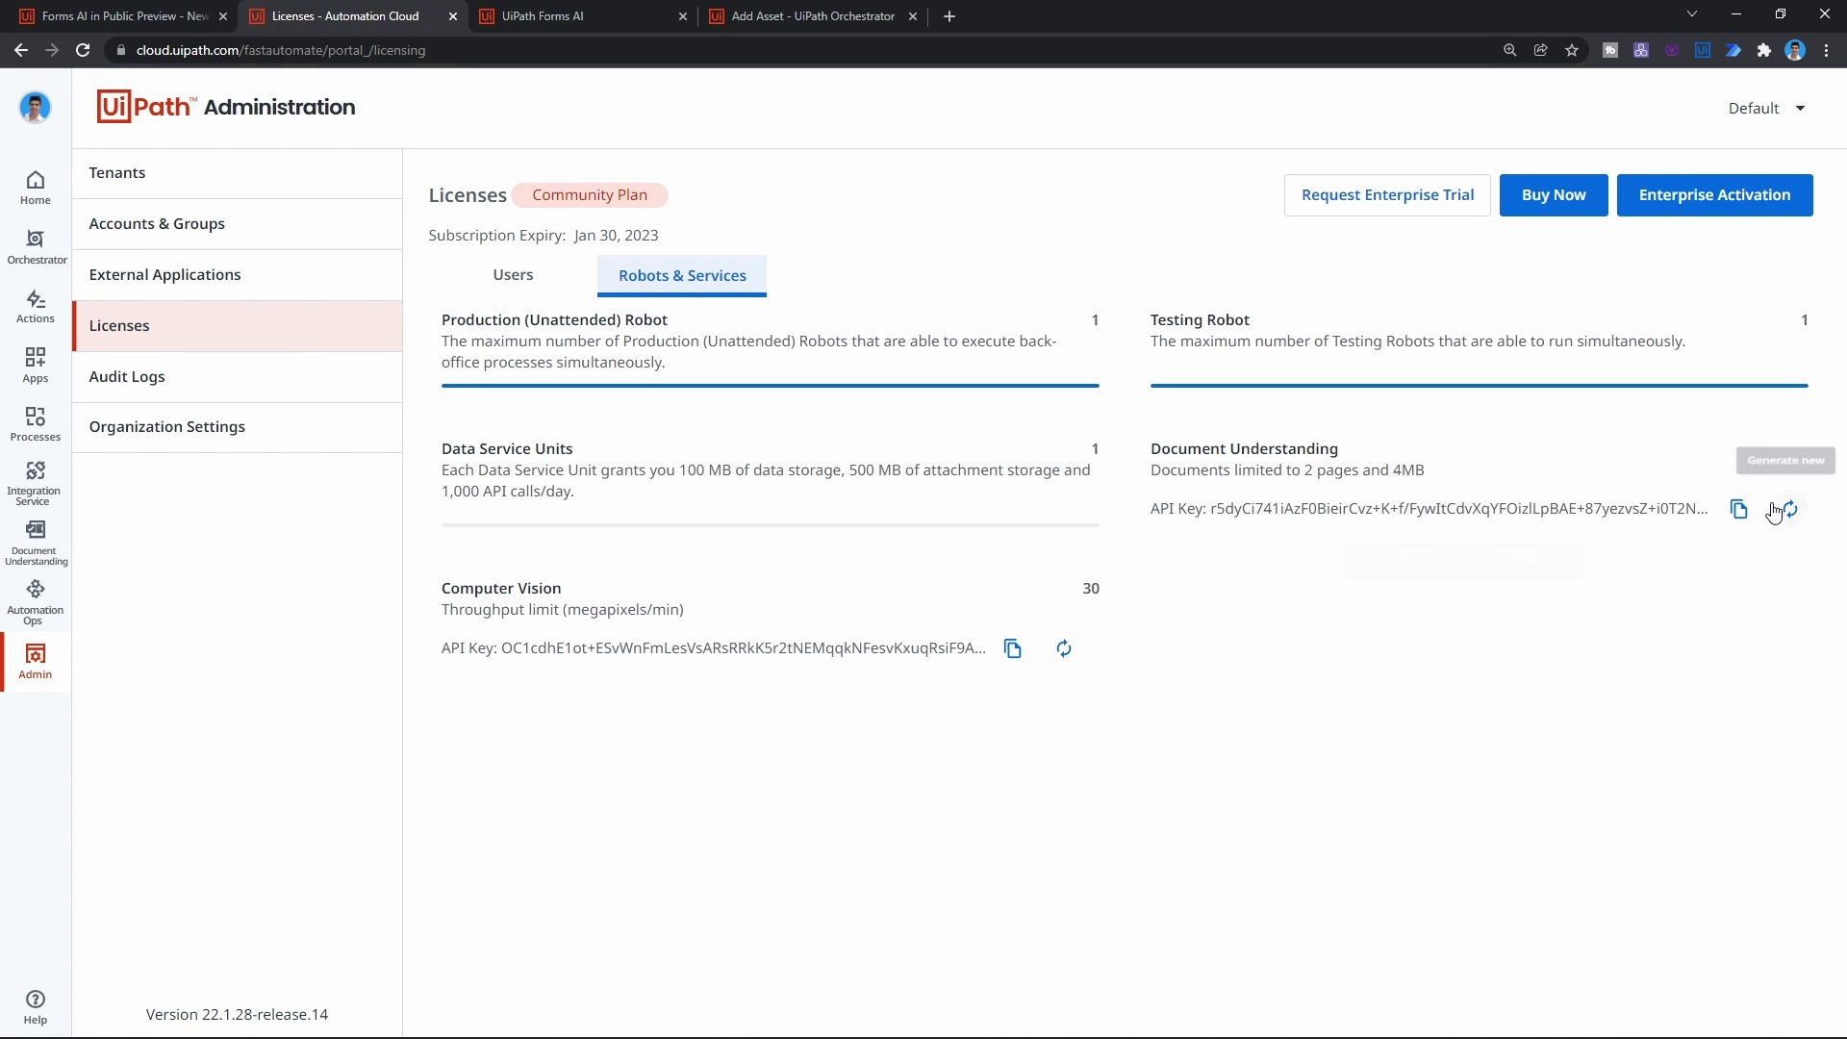
pyautogui.click(1739, 509)
# Paste the API key as the asset's text value, create the DocumentUnderstandingApiKey asset, and switch back to Excel.
pyautogui.click(813, 16)
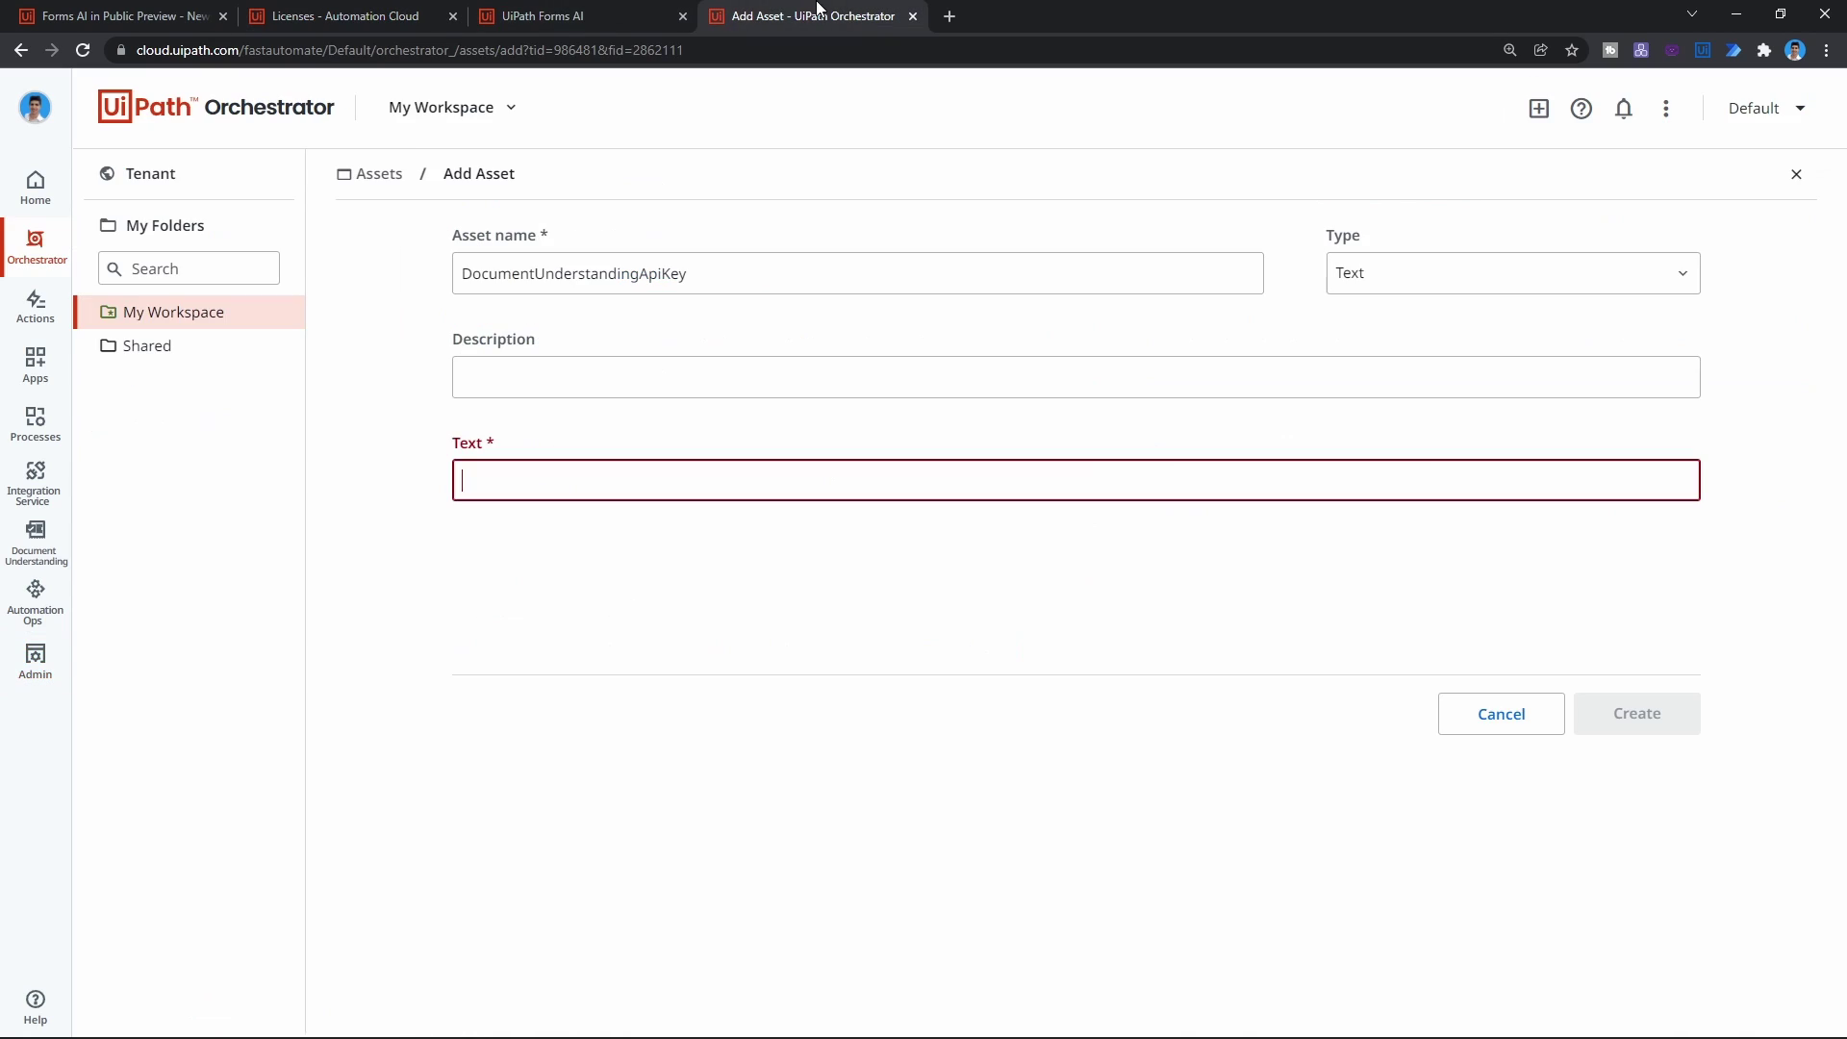
pyautogui.click(606, 472)
pyautogui.hotkey('ctrl', 'v')
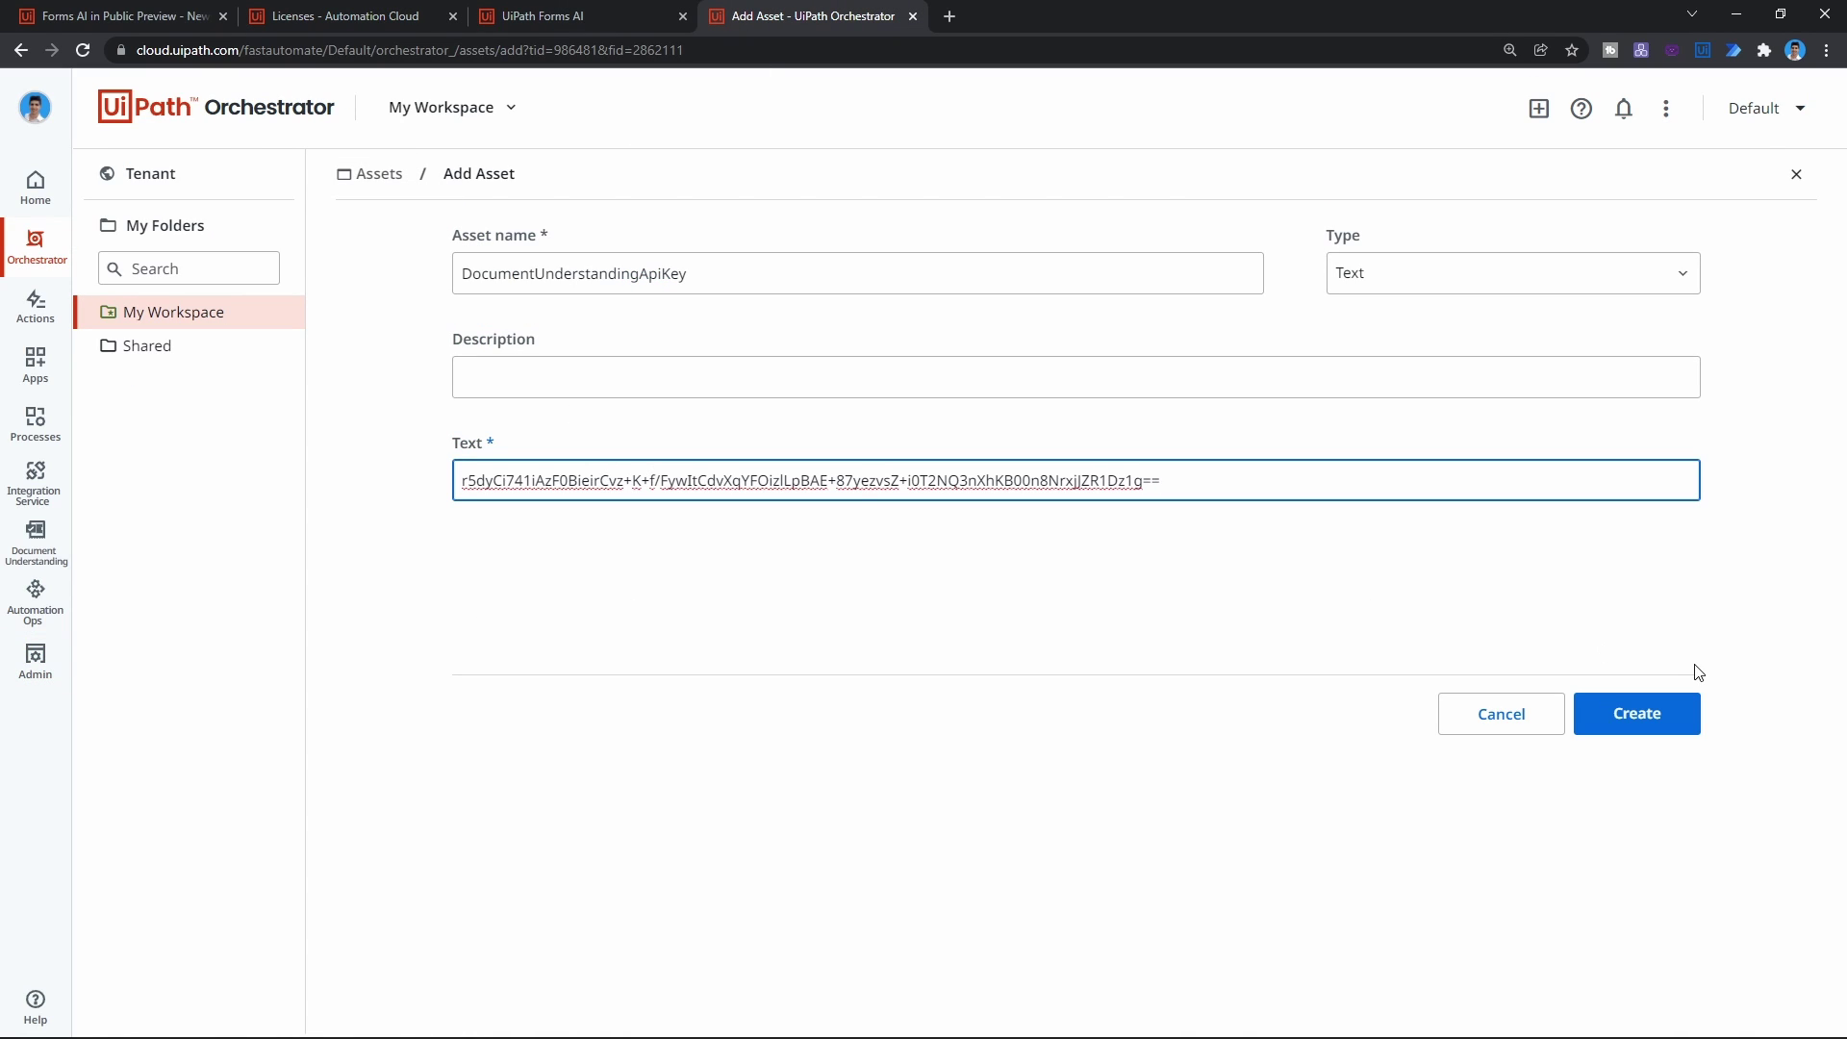
pyautogui.click(1641, 724)
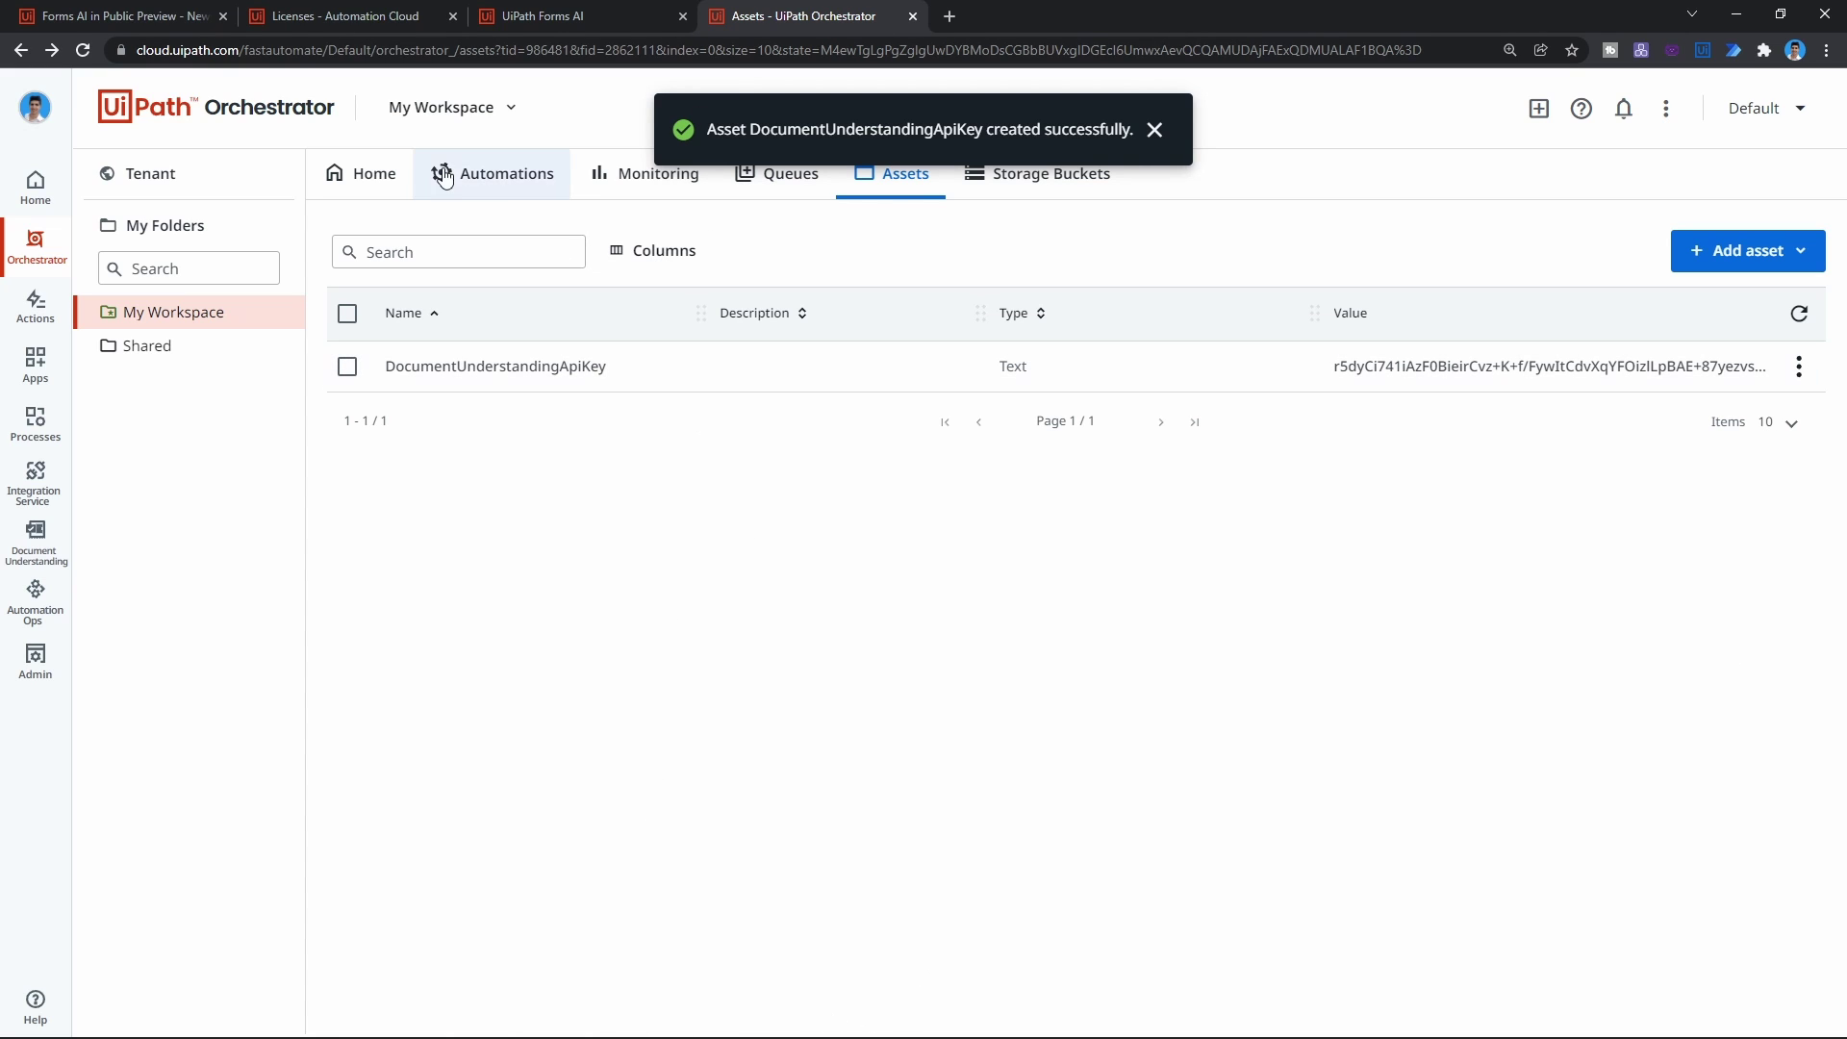
pyautogui.click(1157, 1016)
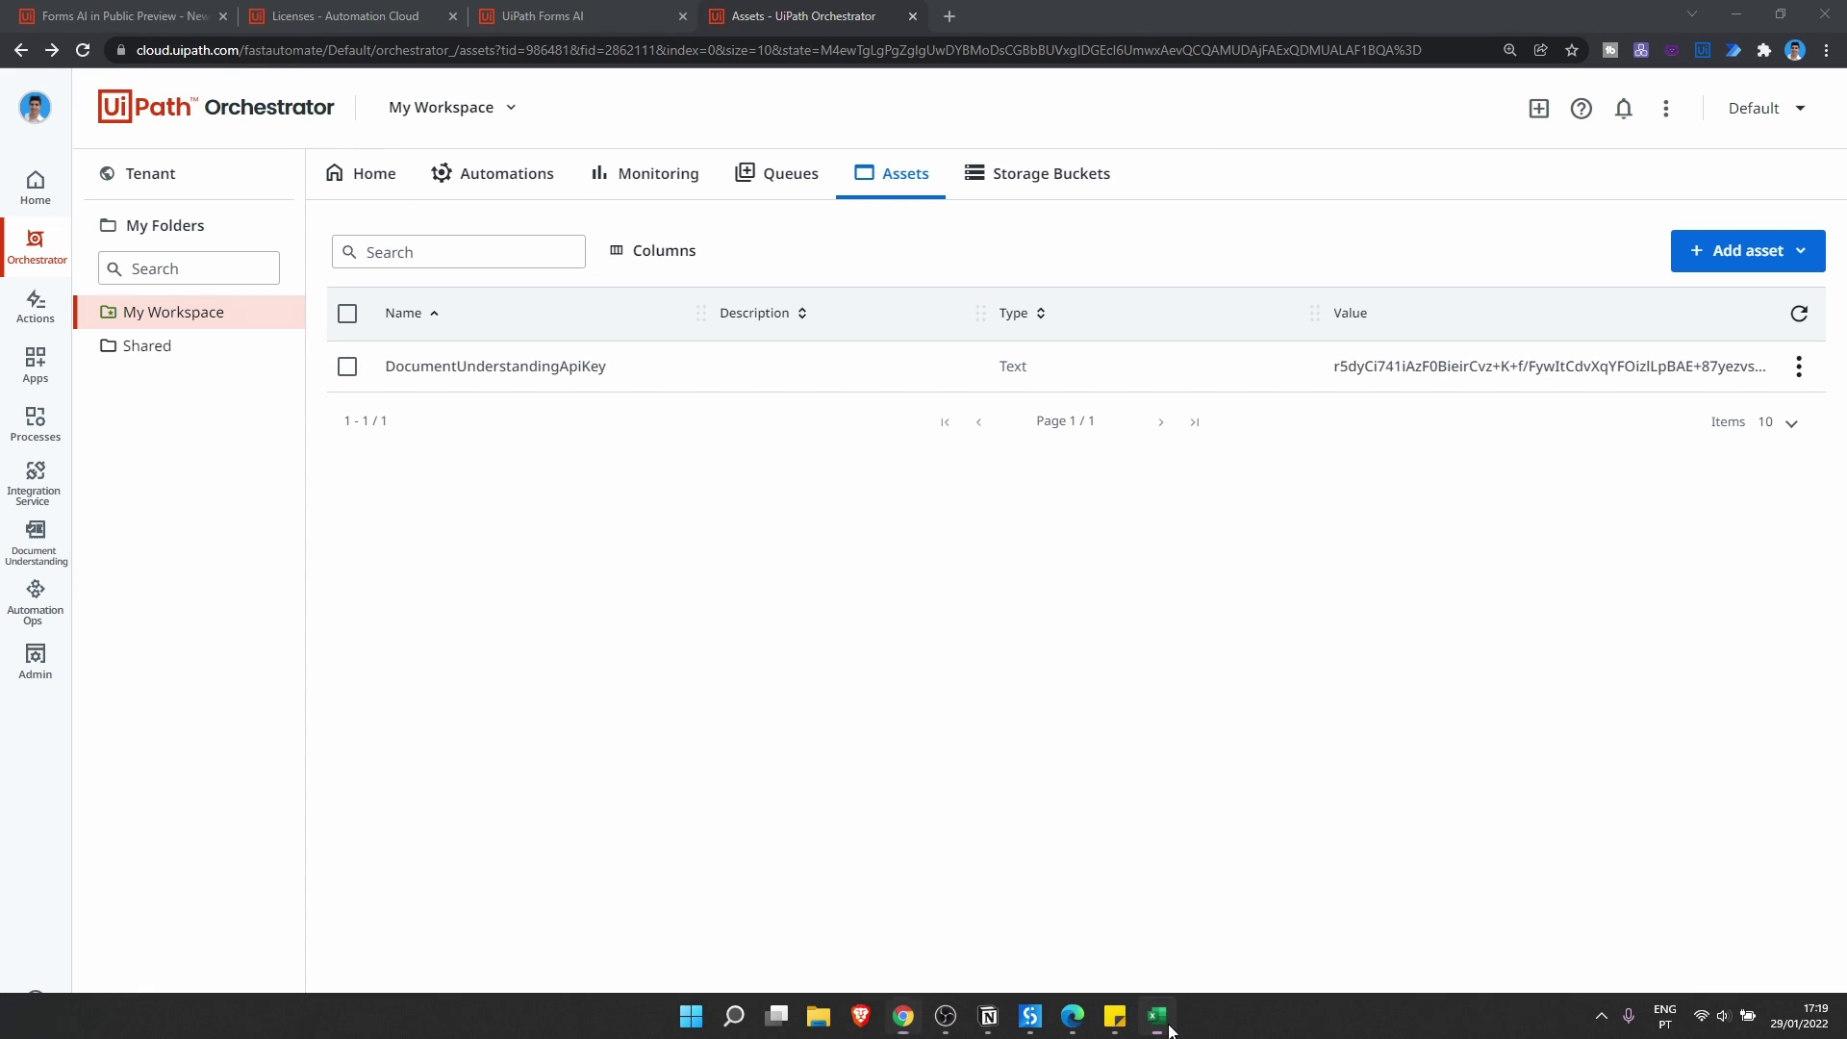
# Save and close Config.xlsx in Excel, and save and close the 50_Extract workflow in UiPath Studio.
pyautogui.click(1550, 177)
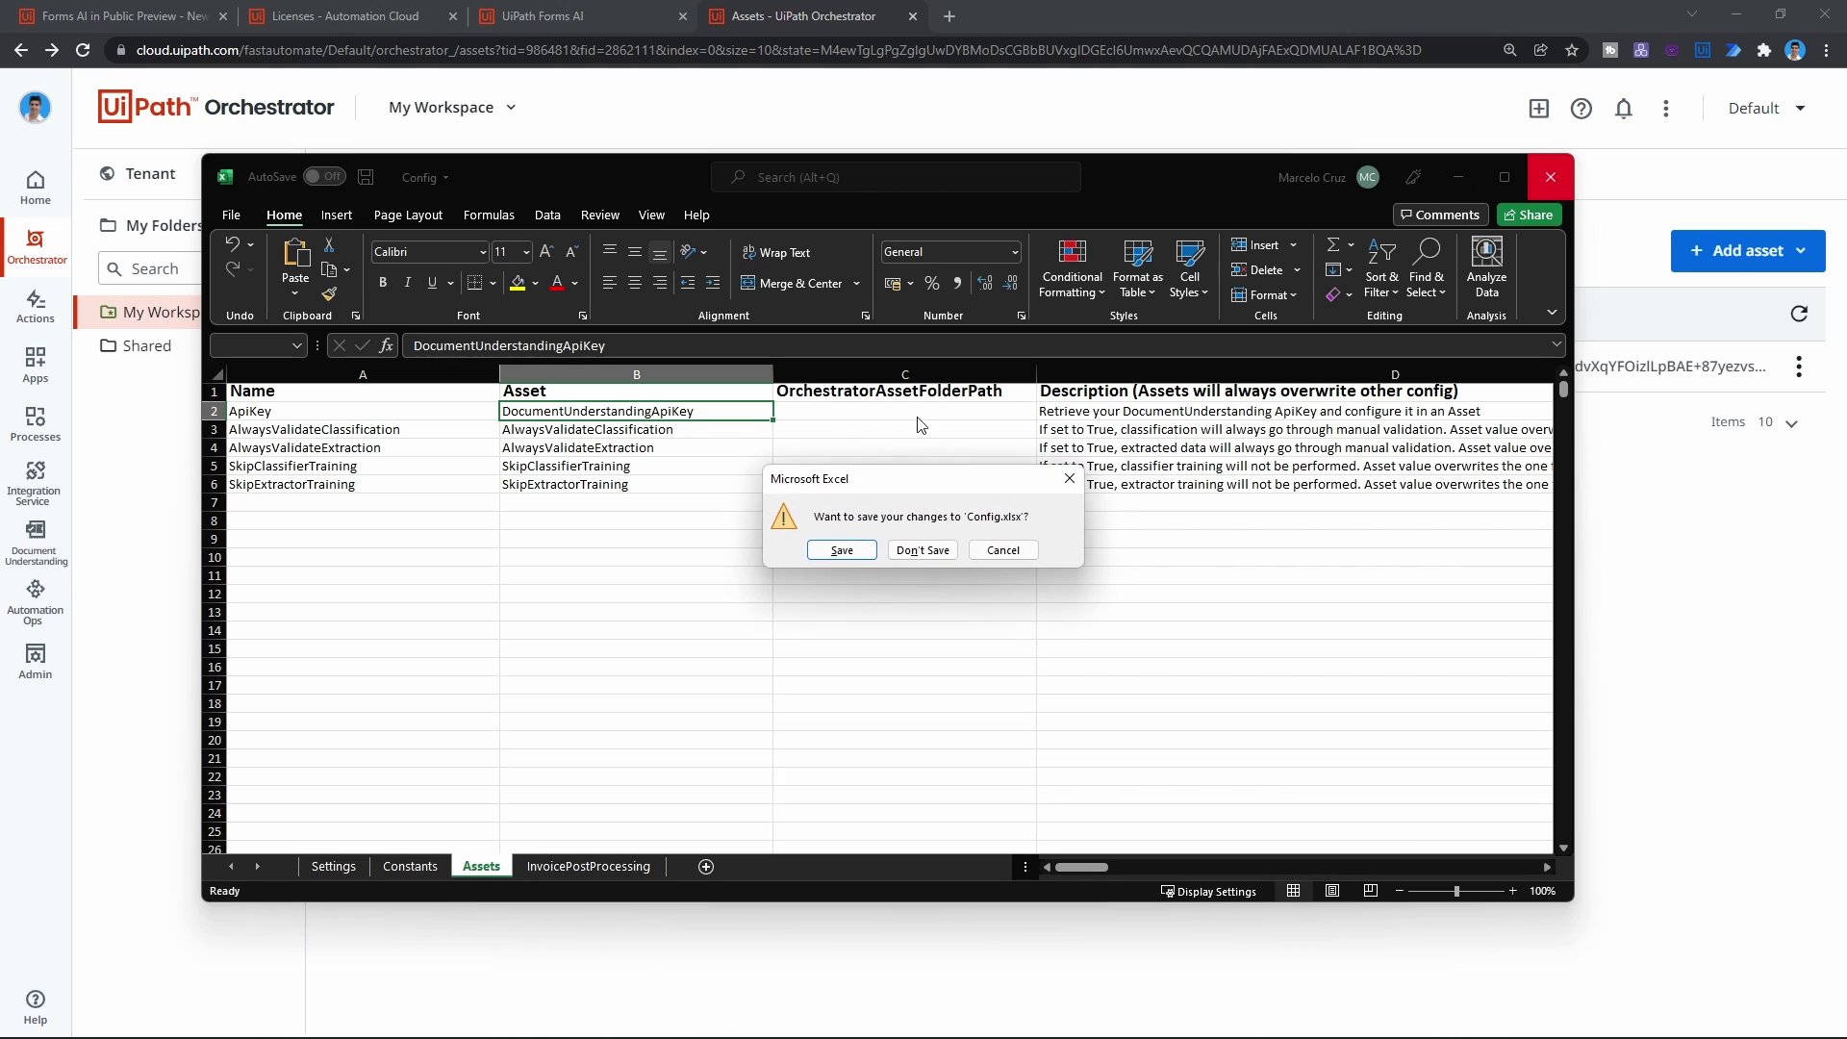
pyautogui.click(856, 560)
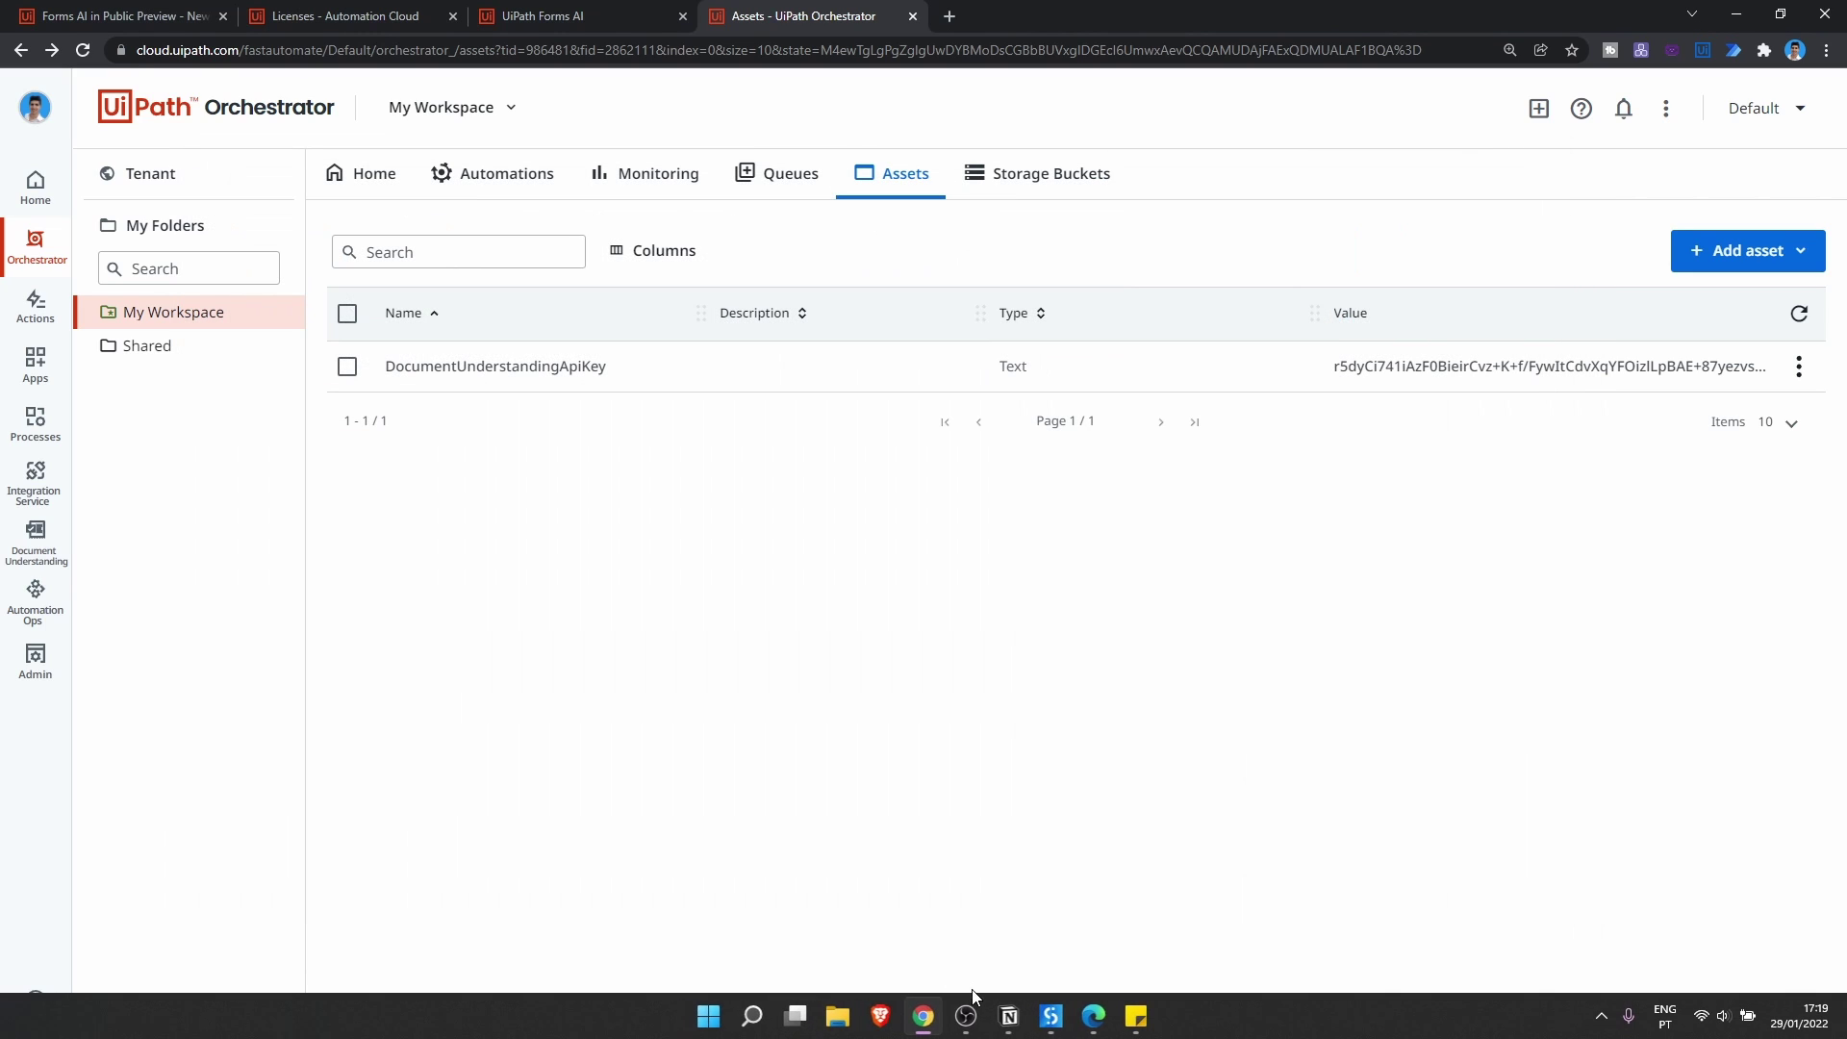
pyautogui.click(1047, 1017)
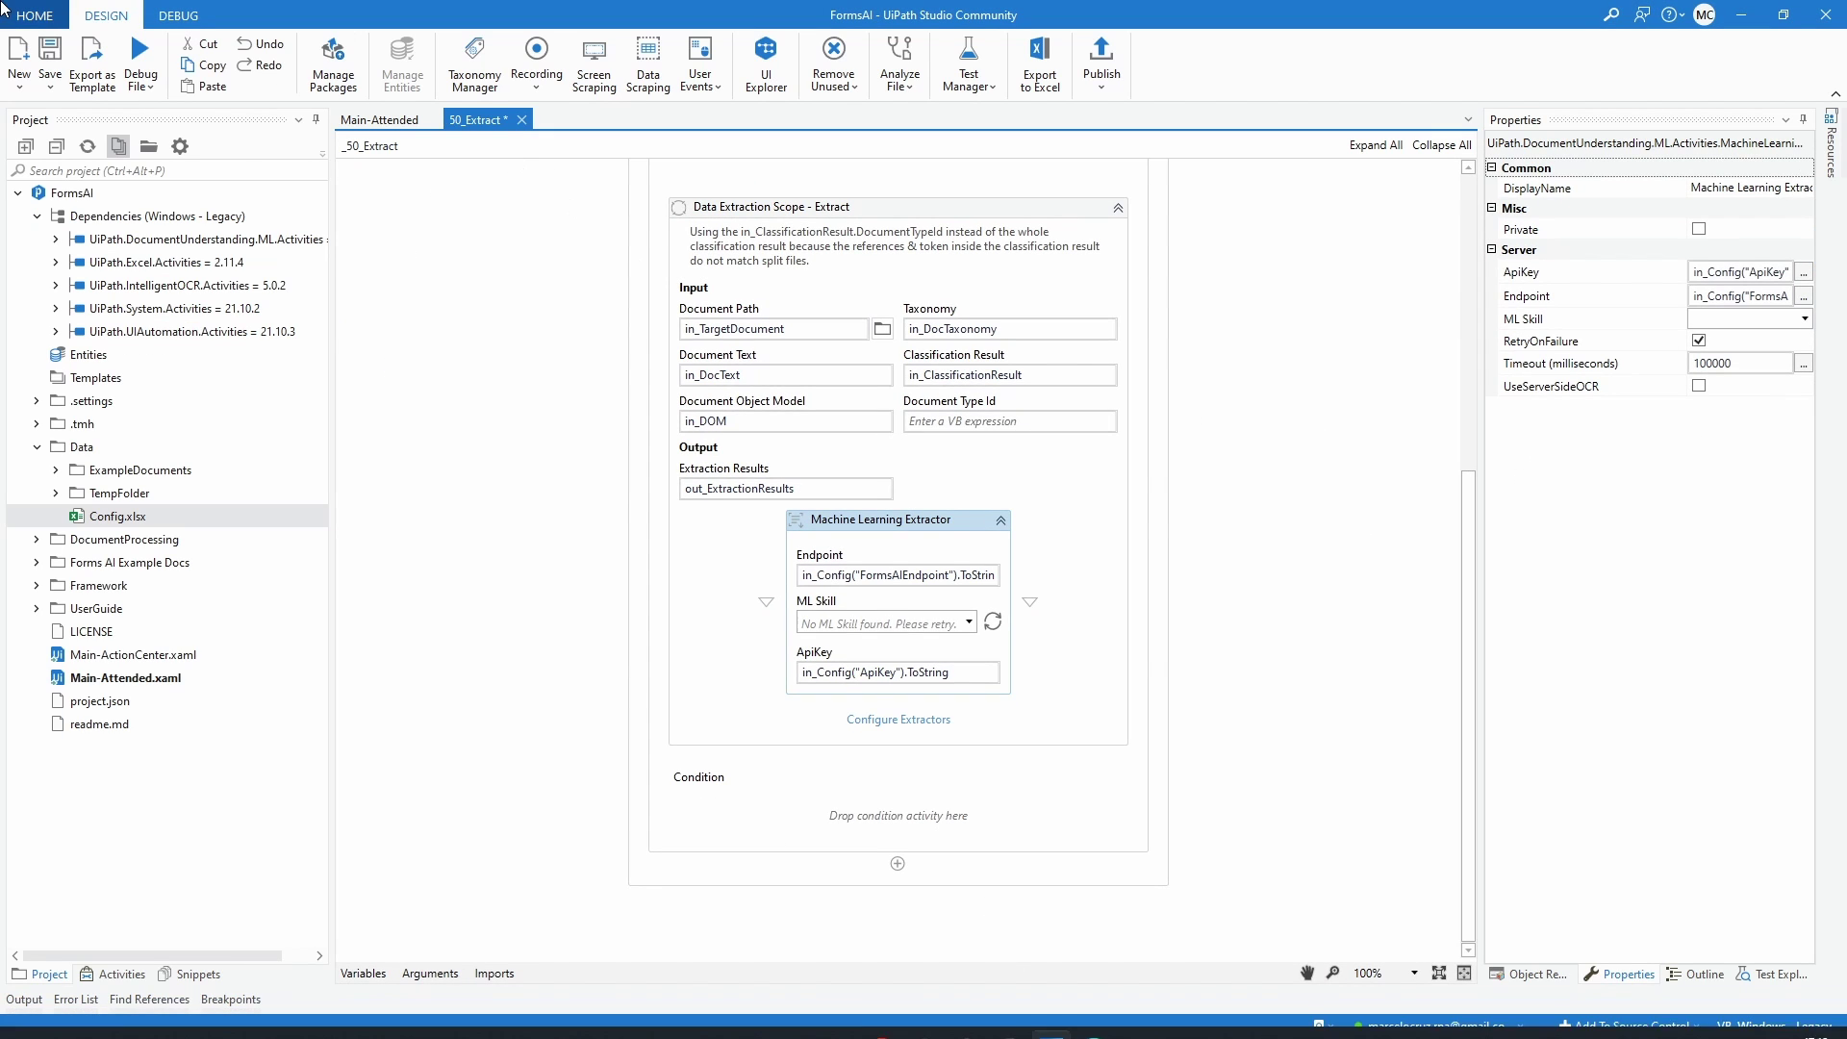
pyautogui.click(45, 55)
pyautogui.click(520, 119)
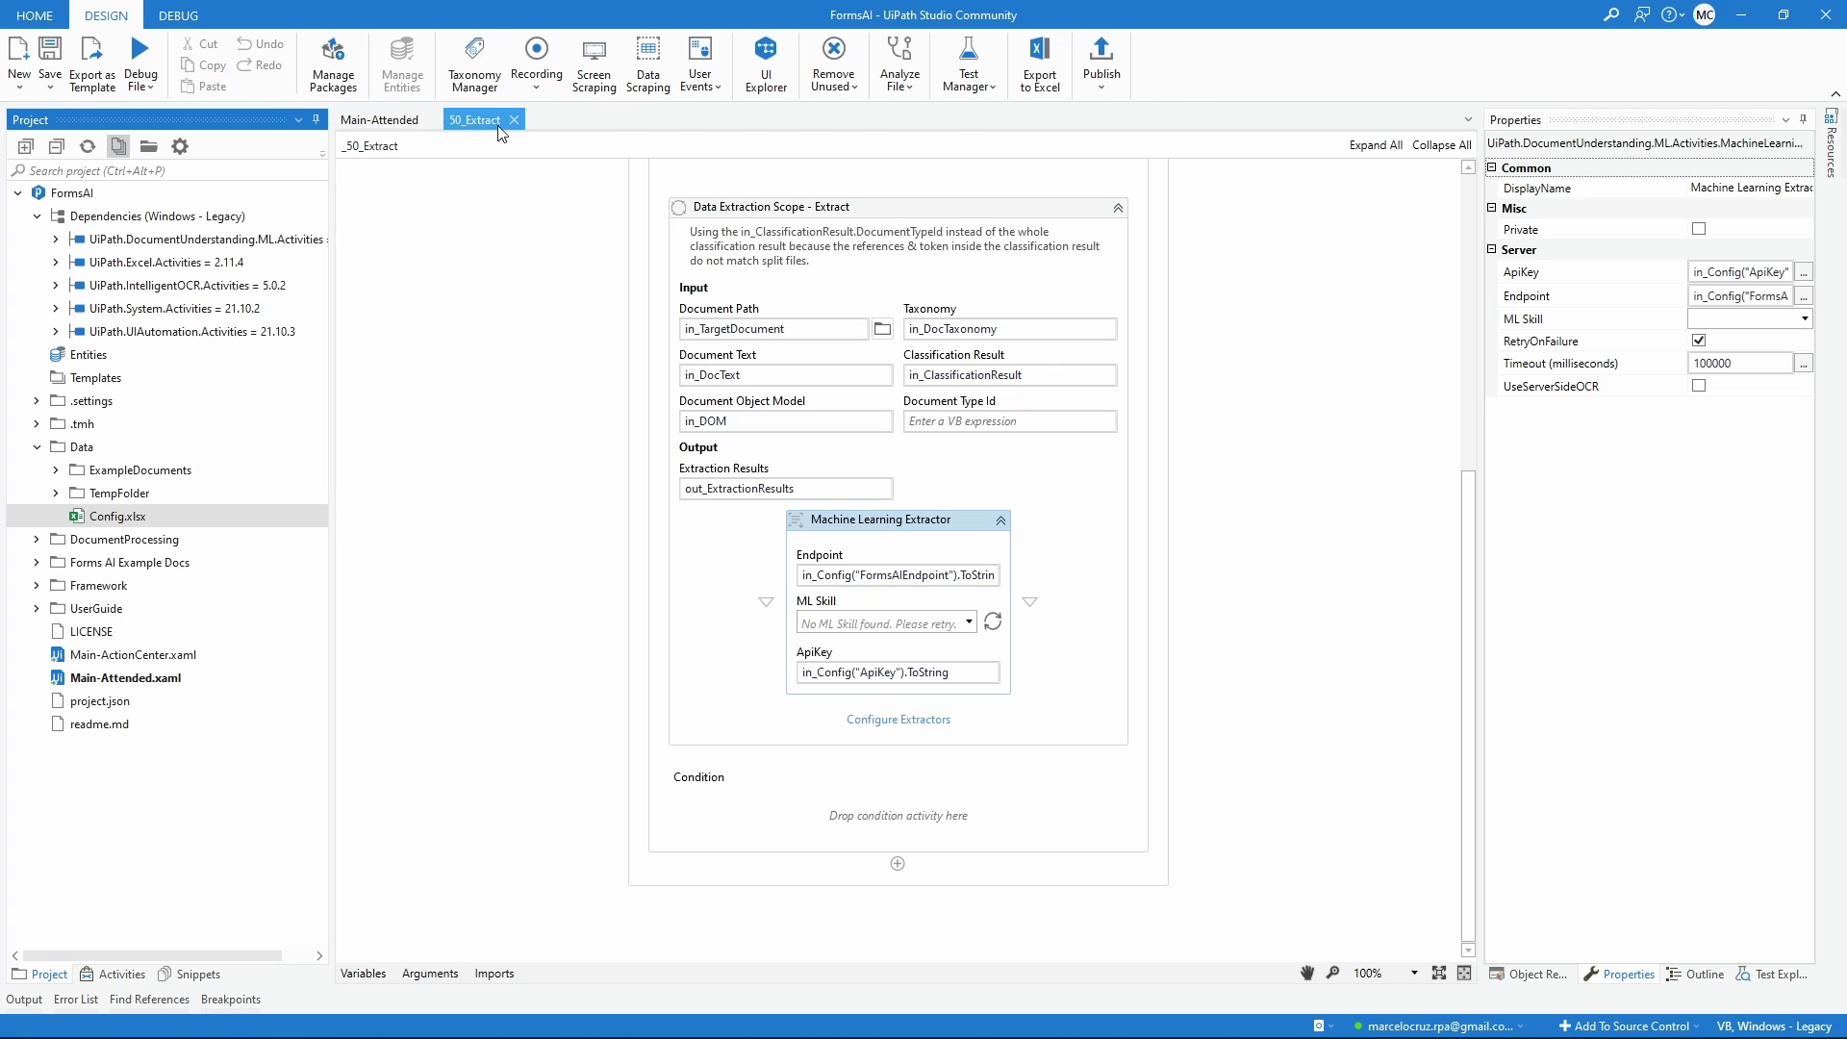
# Debug the Main-Attended workflow with 4506T-1-prpg1 from the Forms AI Example Docs folder as the input document.
pyautogui.click(355, 147)
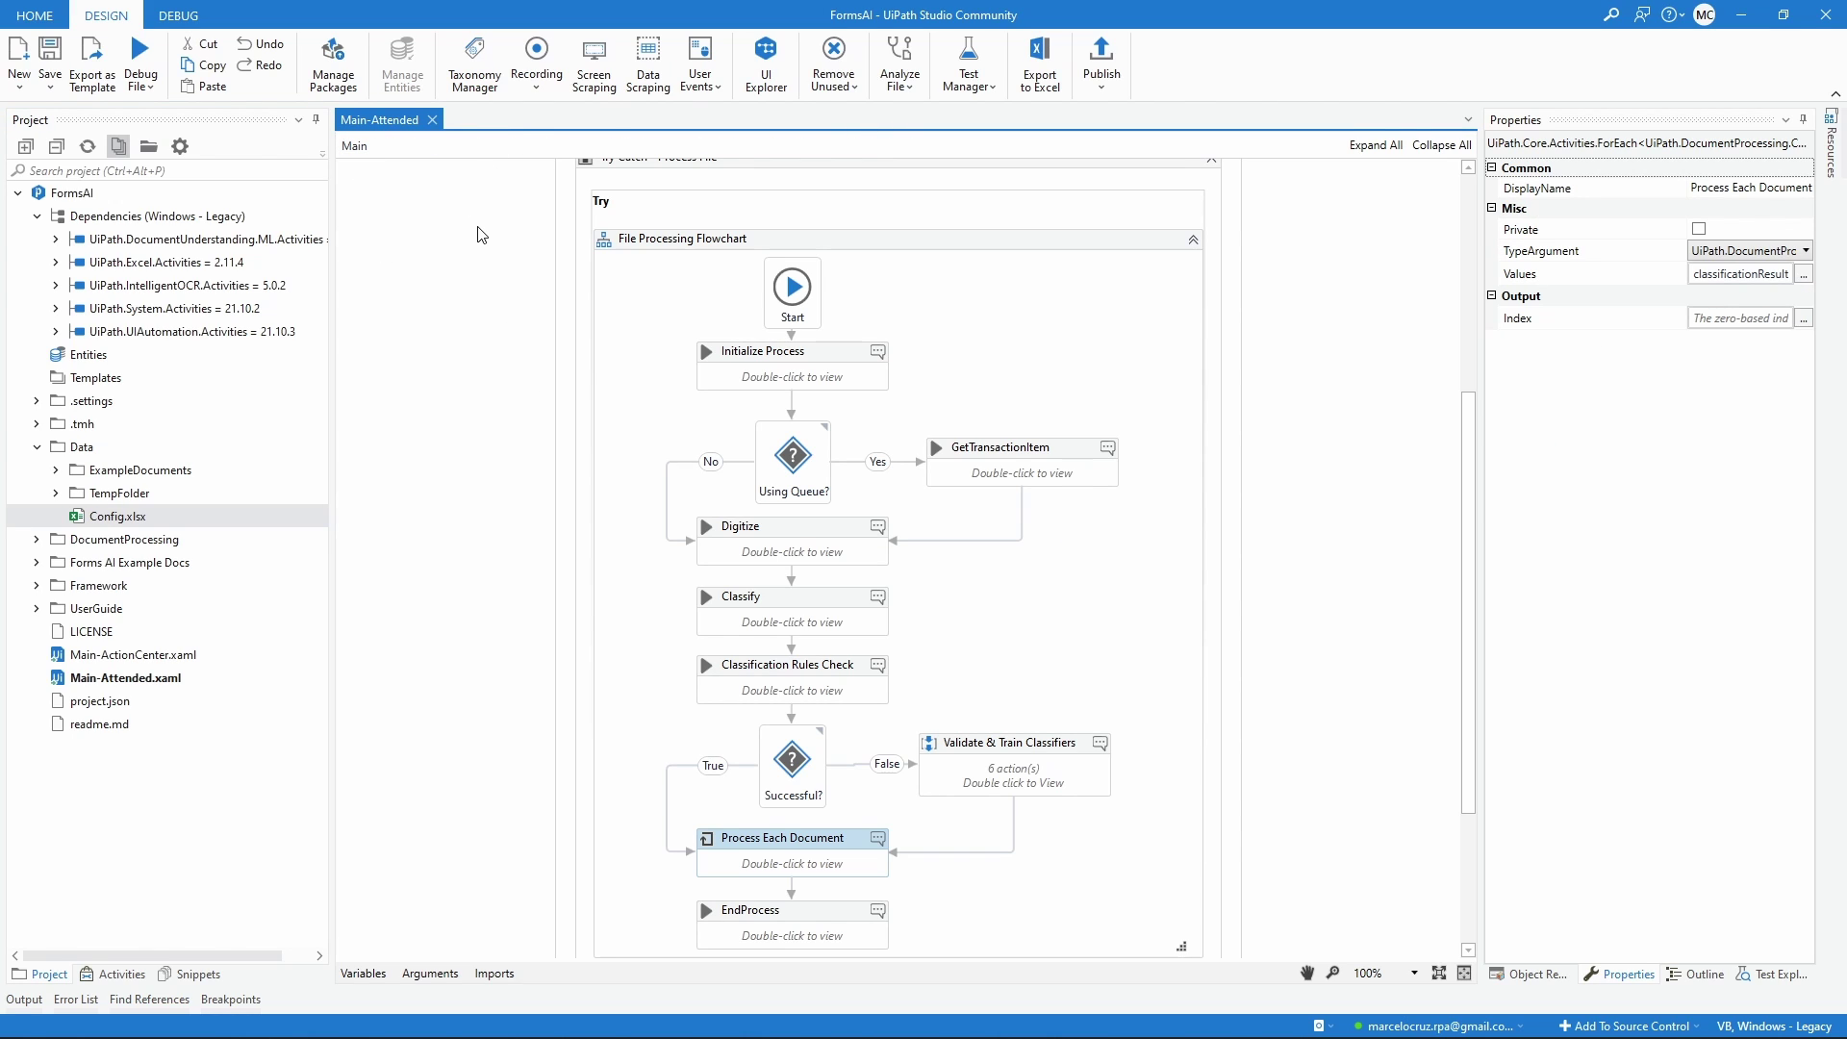
pyautogui.scroll(4, 481, 235)
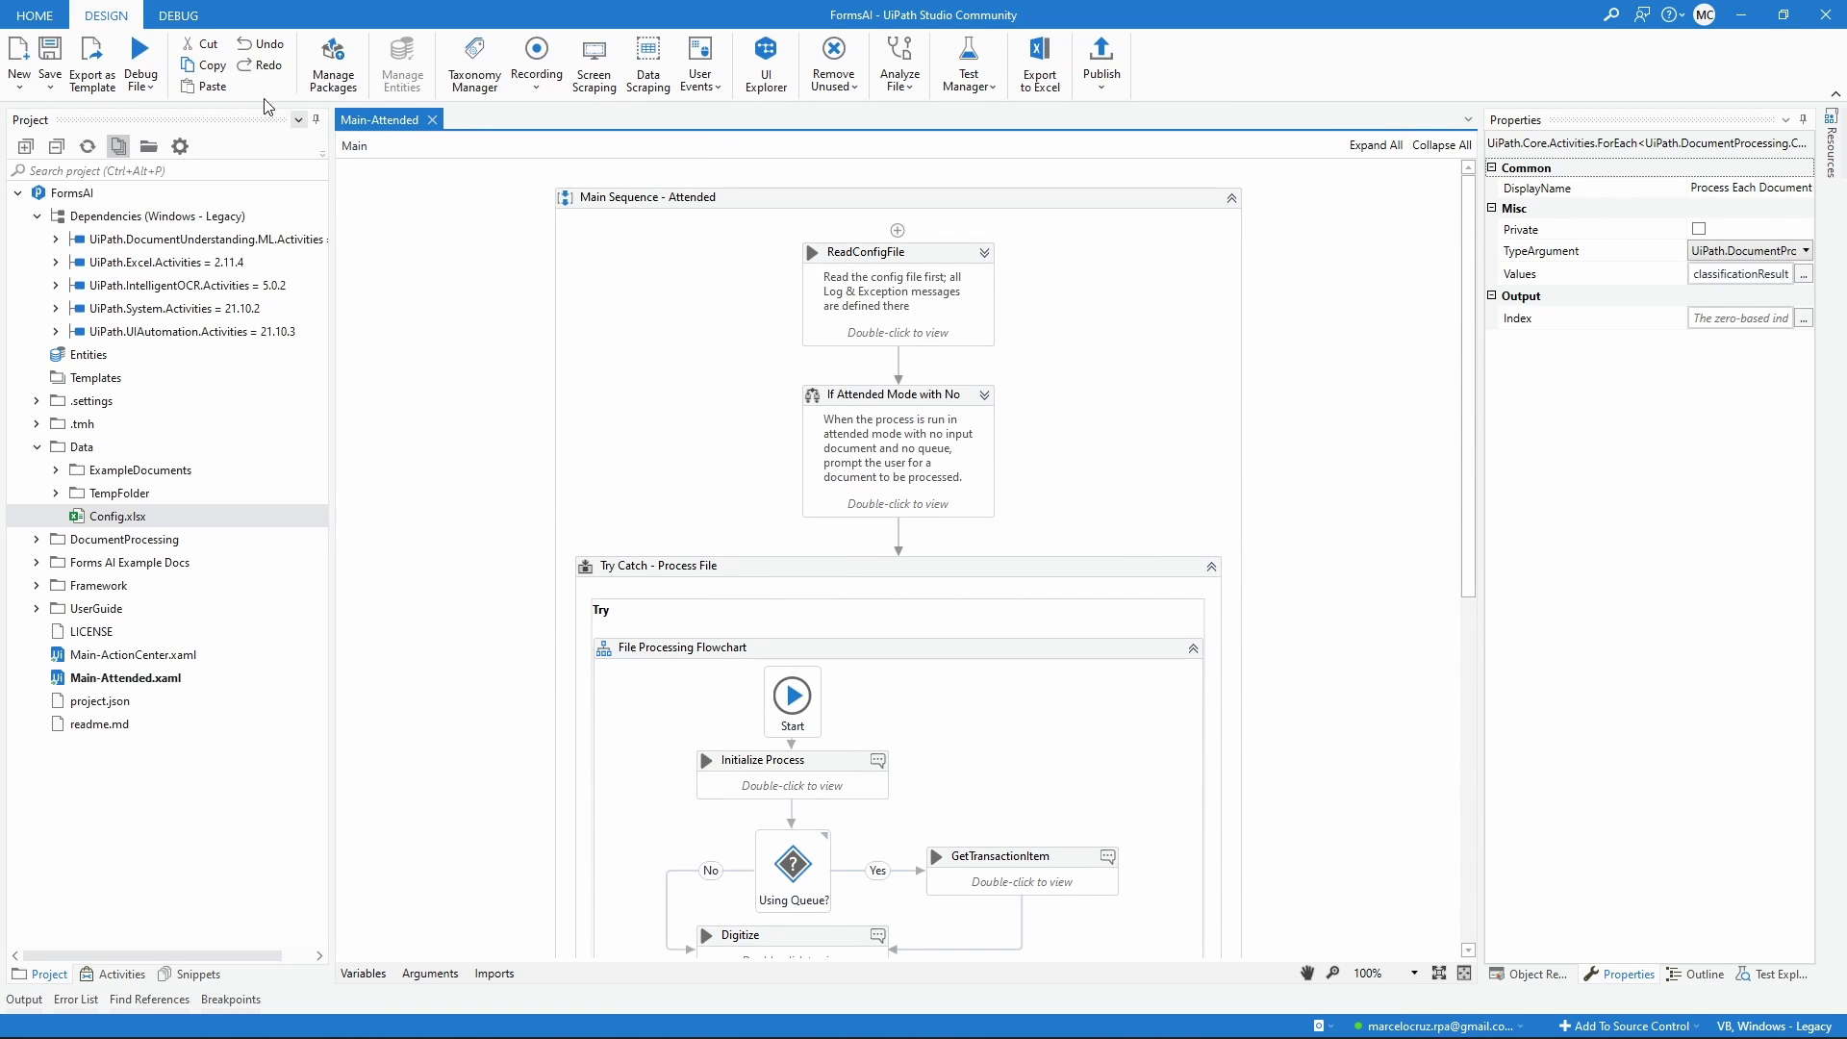
pyautogui.click(140, 56)
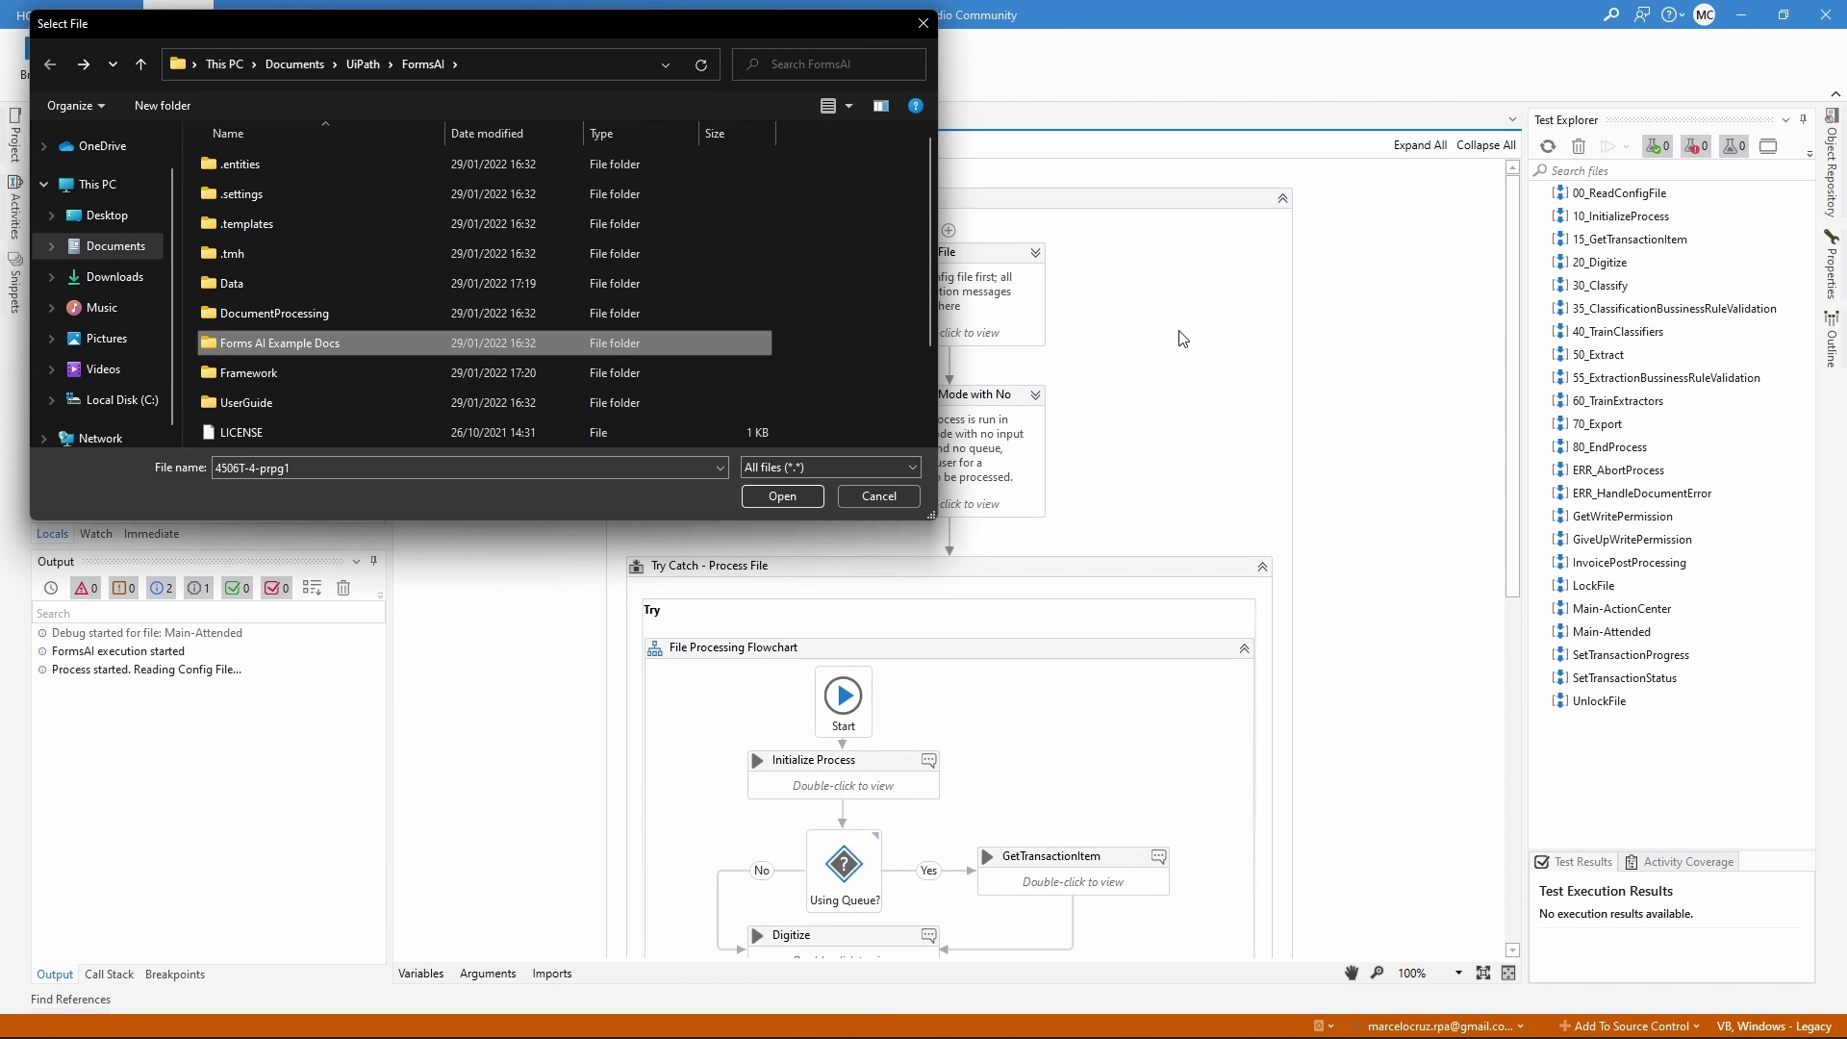
pyautogui.doubleClick(240, 346)
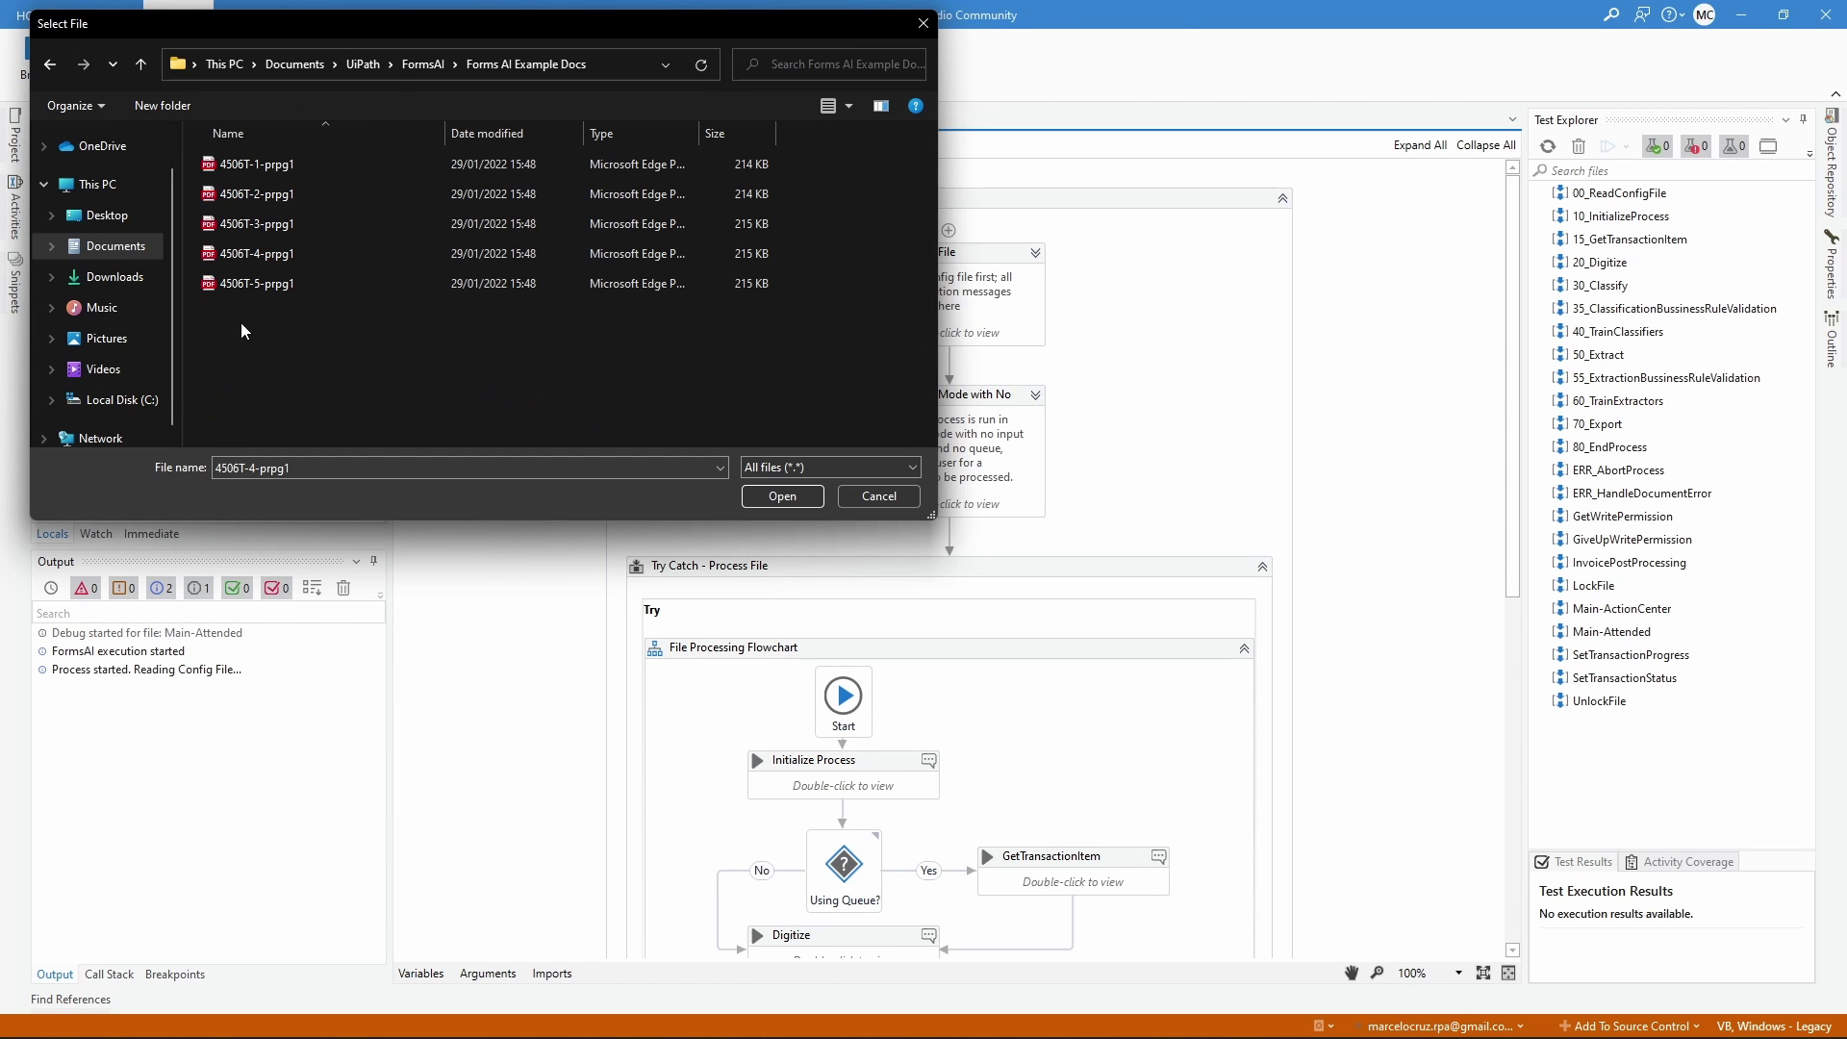
pyautogui.doubleClick(262, 162)
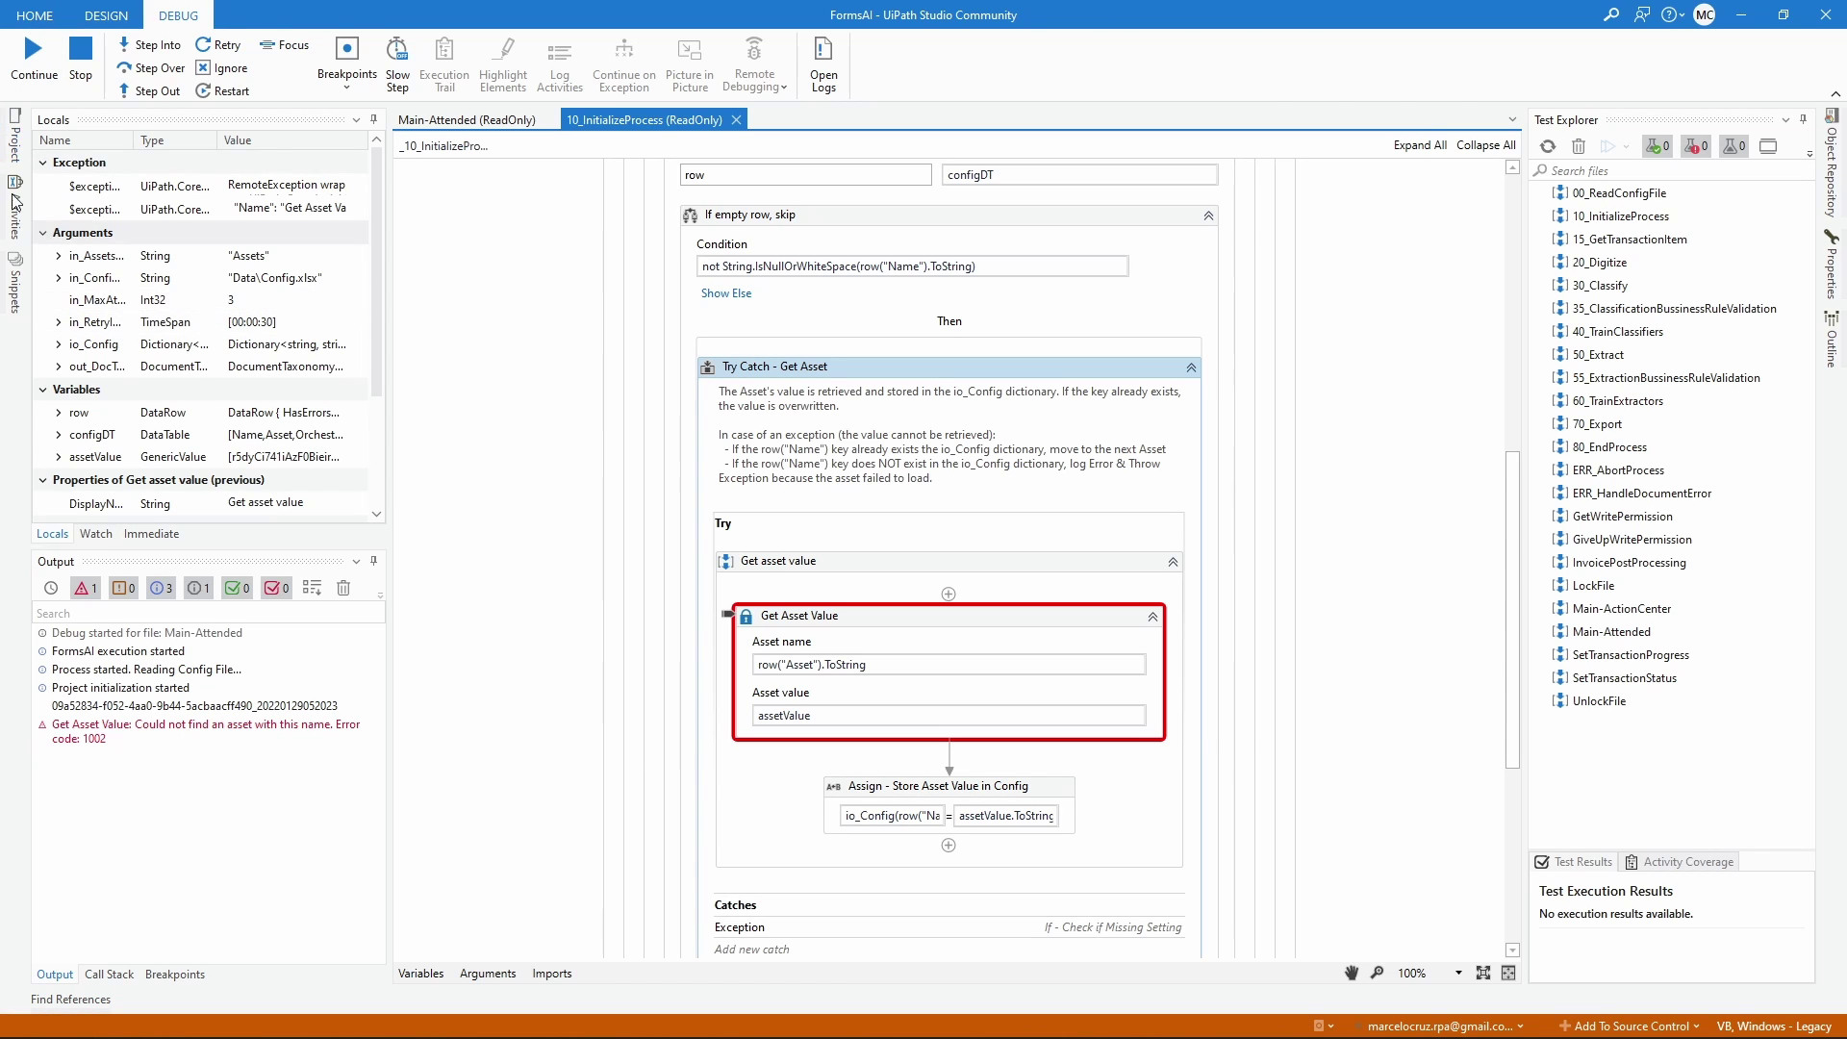
# Reopen the project's Config.xlsx, select rows 3 to 6 of its Assets sheet, and start a new Orchestrator asset in Chrome.
pyautogui.click(12, 131)
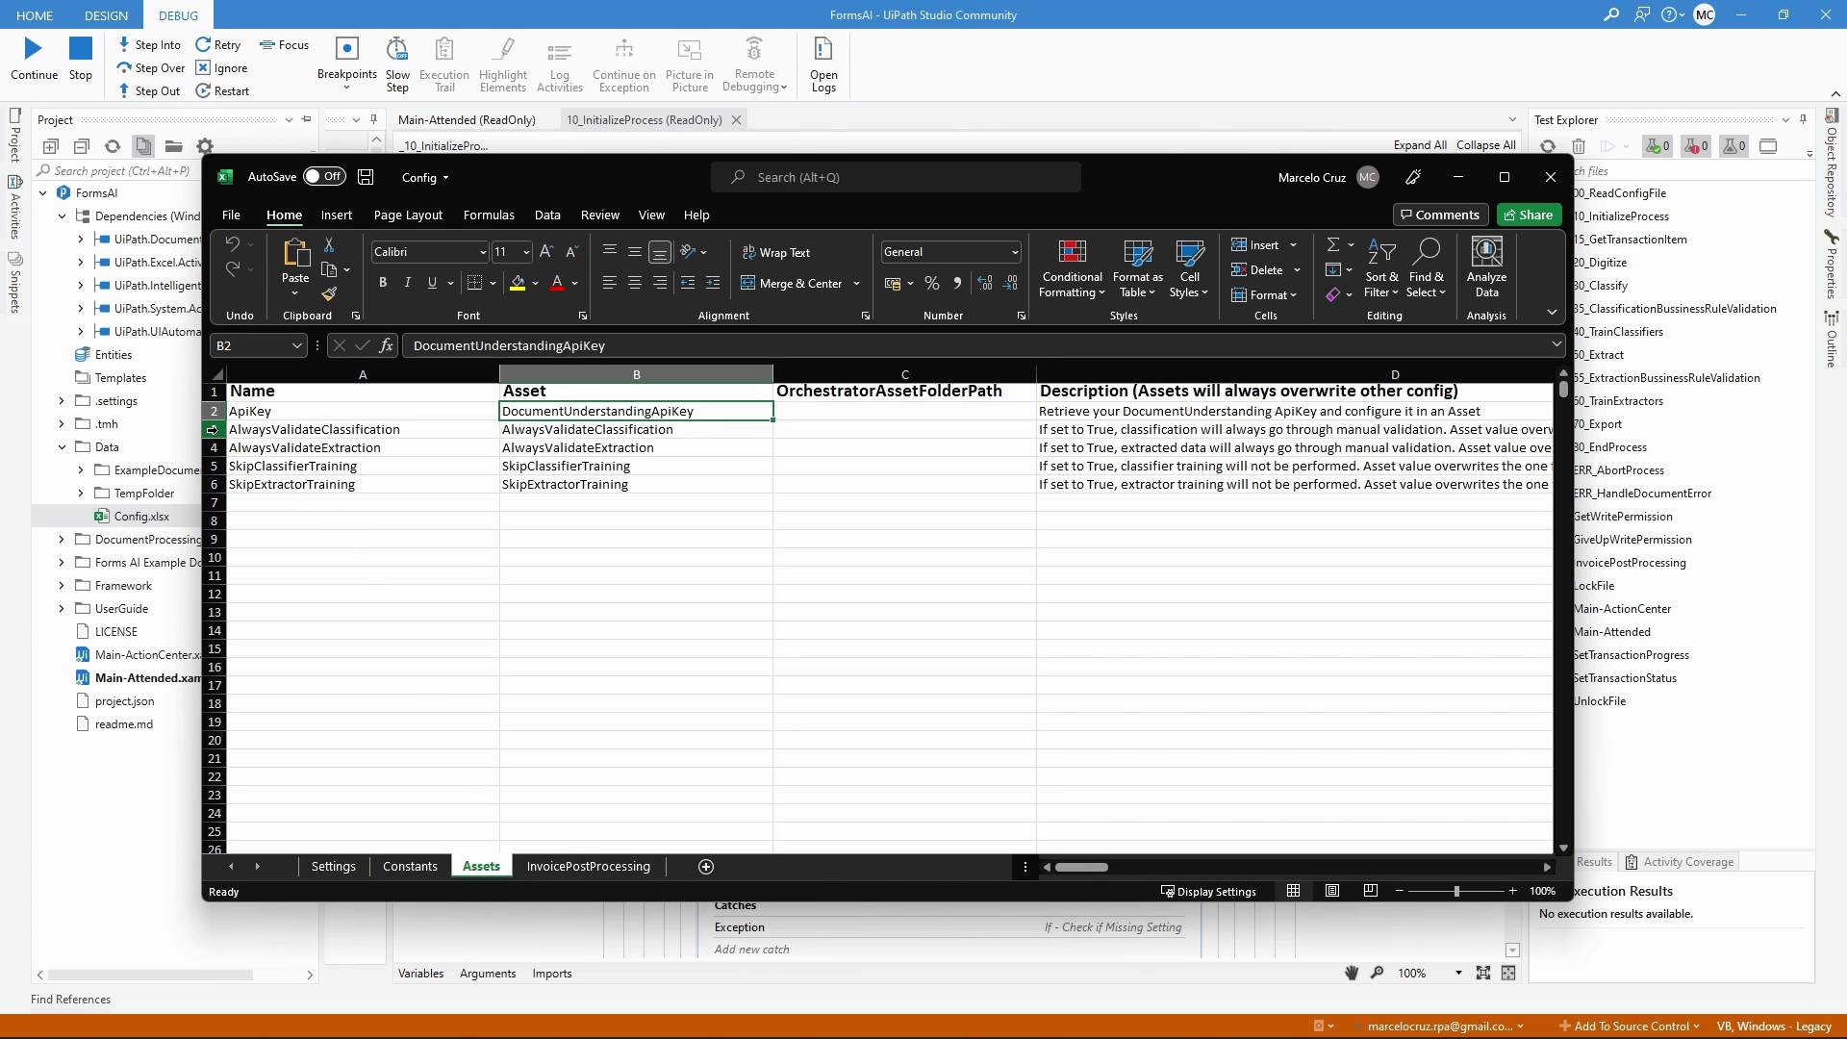
pyautogui.moveTo(213, 430); pyautogui.dragTo(232, 486)
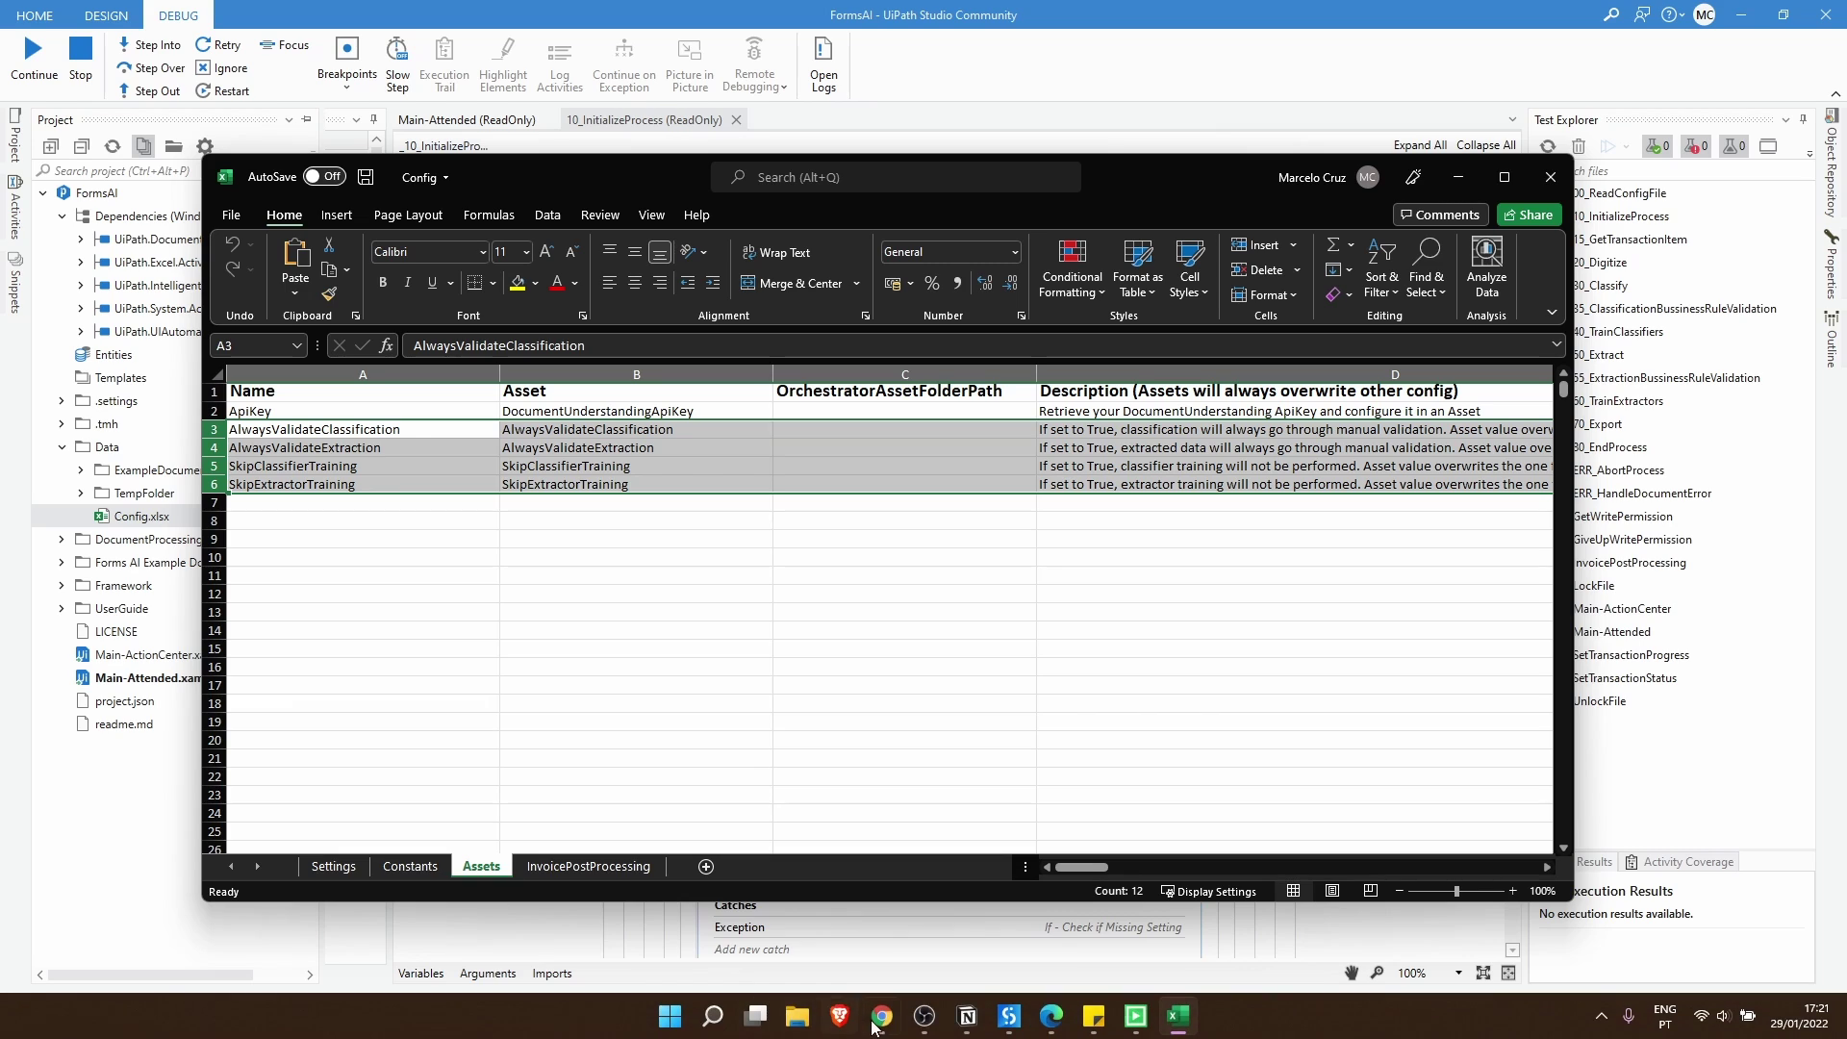
pyautogui.click(873, 1024)
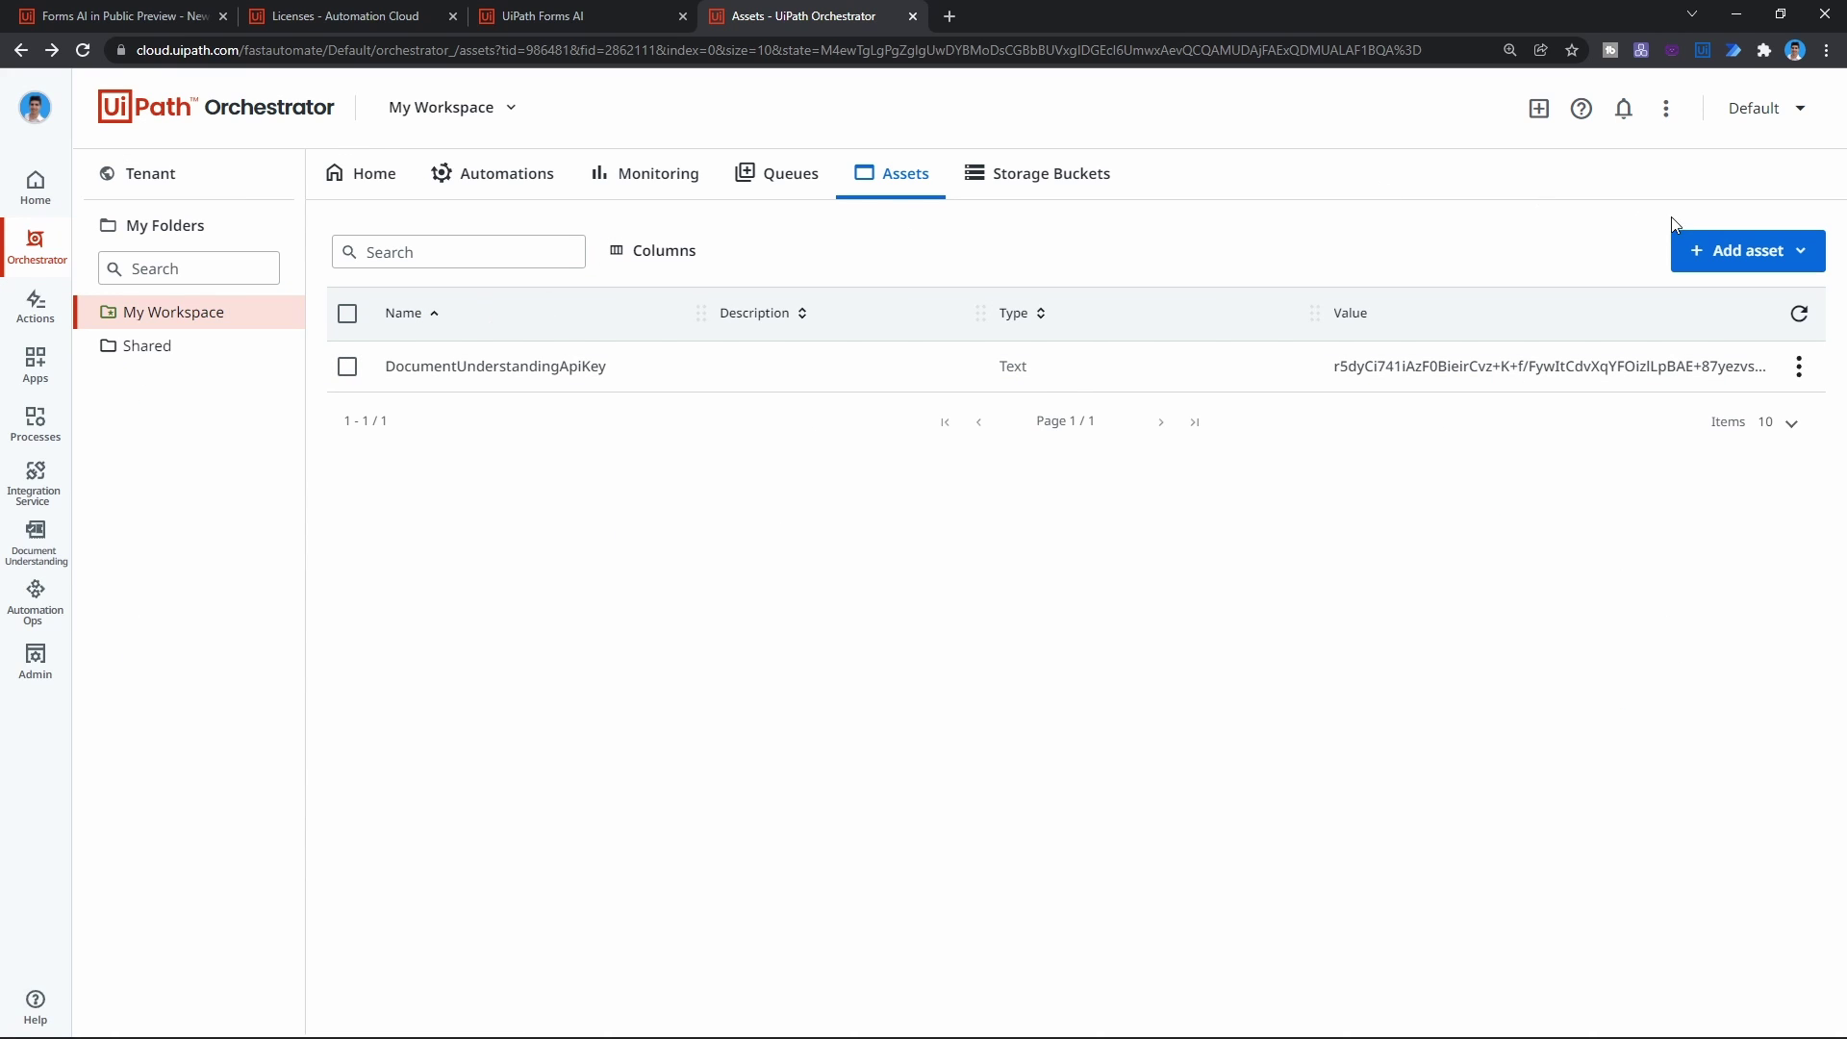
pyautogui.click(1722, 252)
pyautogui.click(1696, 293)
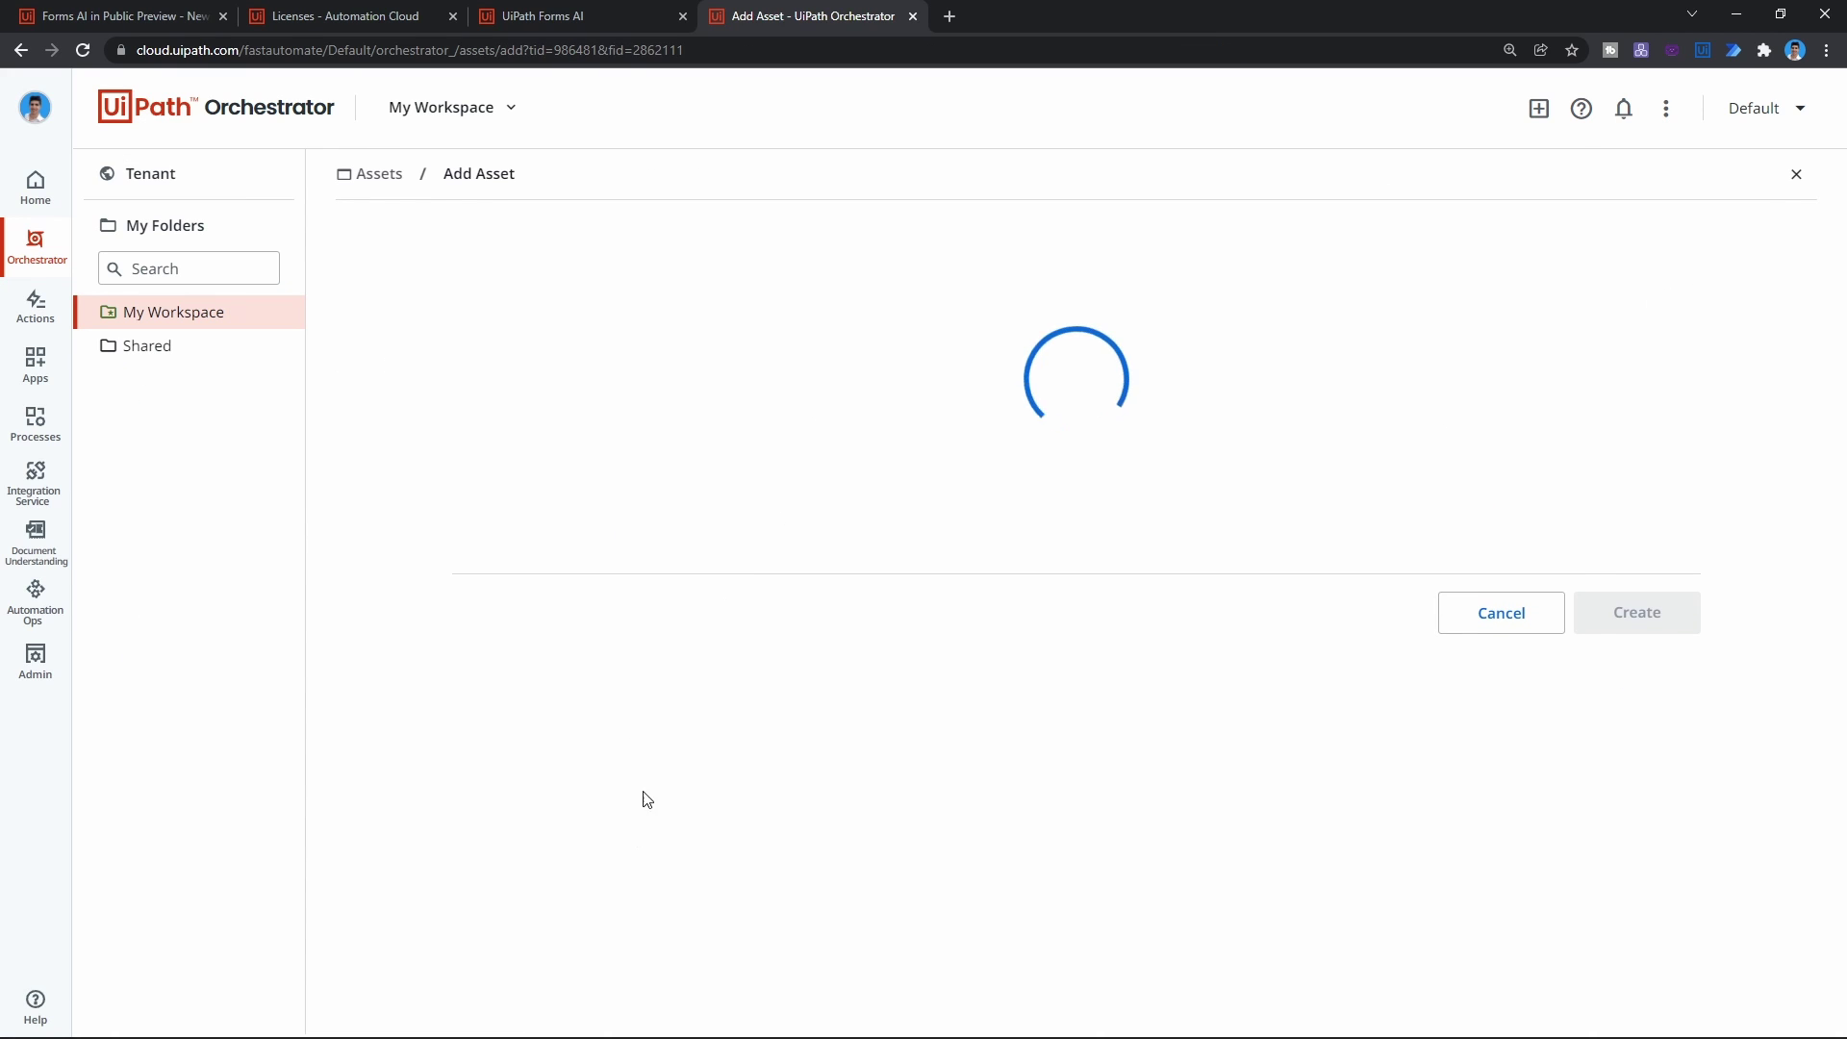
# Copy AlwaysValidateClassification from cell B3 of the Assets sheet in Excel into the new asset's name in Chrome.
pyautogui.hotkey('alt', 'Tab')
pyautogui.click(356, 429)
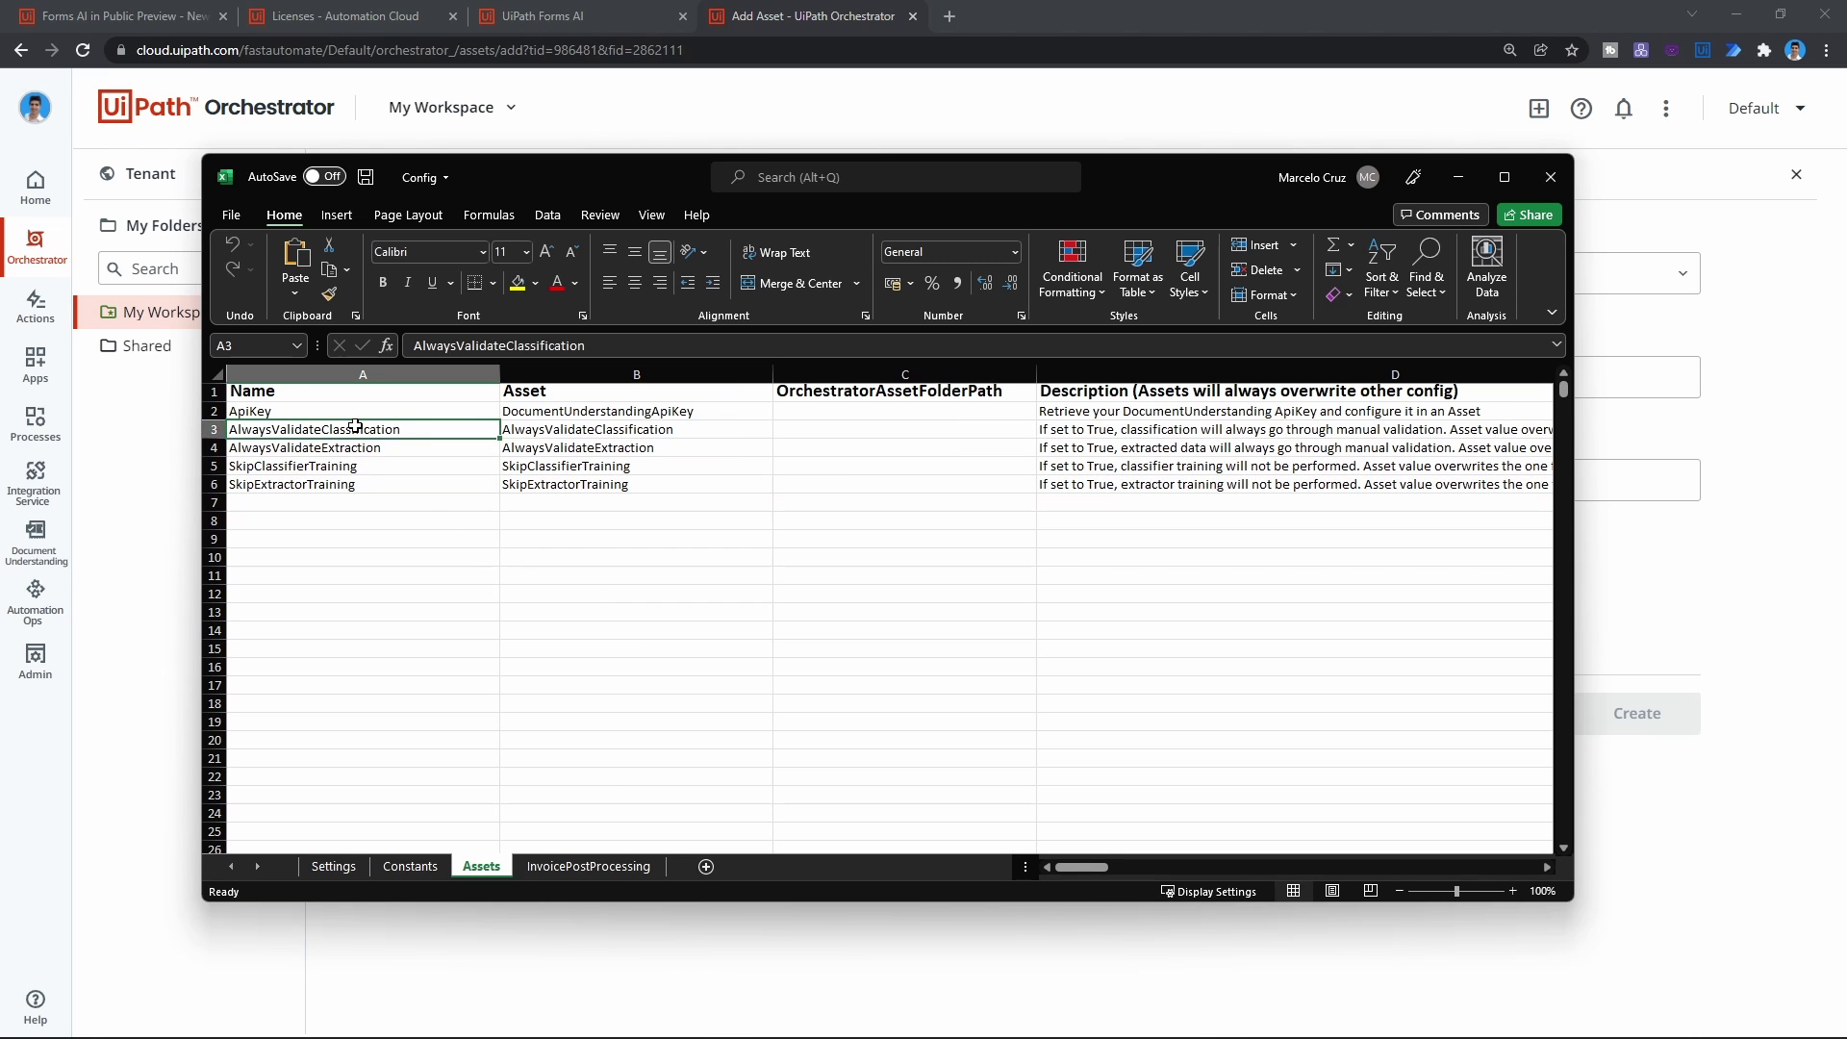
pyautogui.click(569, 434)
pyautogui.hotkey('ctrl', 'c')
pyautogui.hotkey('alt', 'Tab')
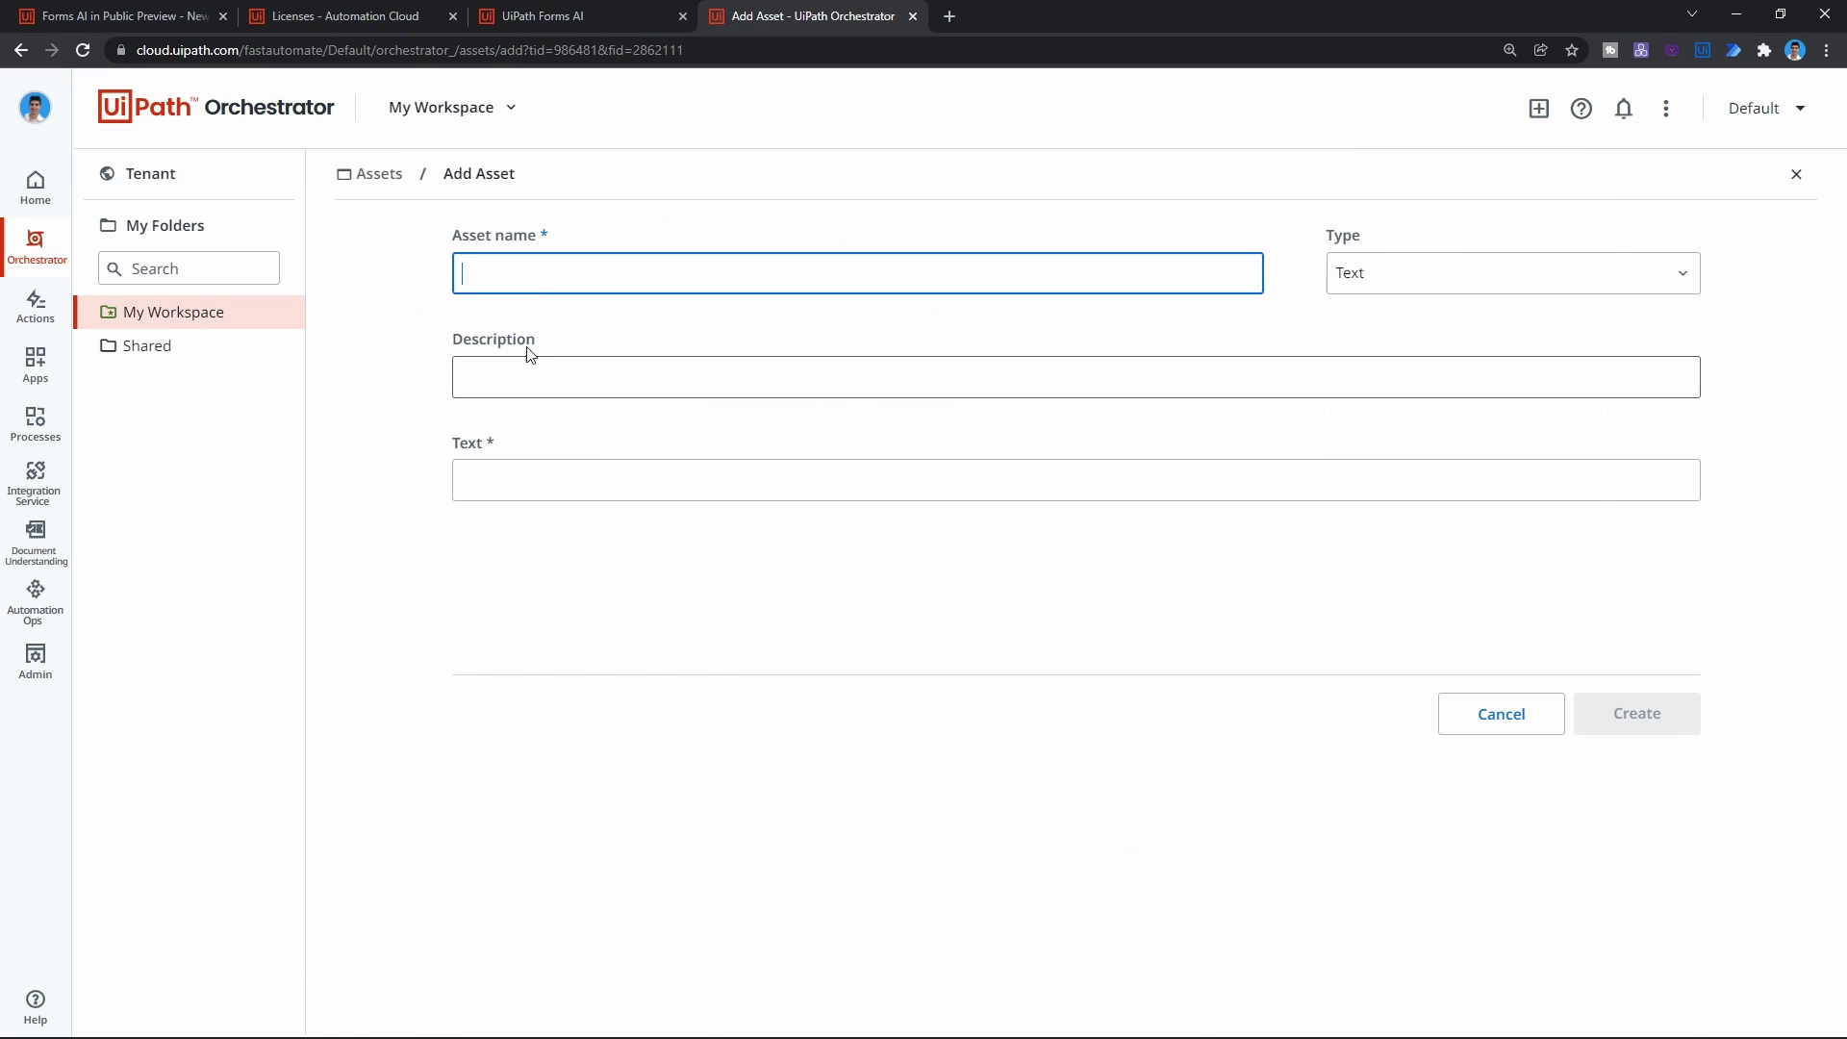
pyautogui.hotkey('ctrl', 'v')
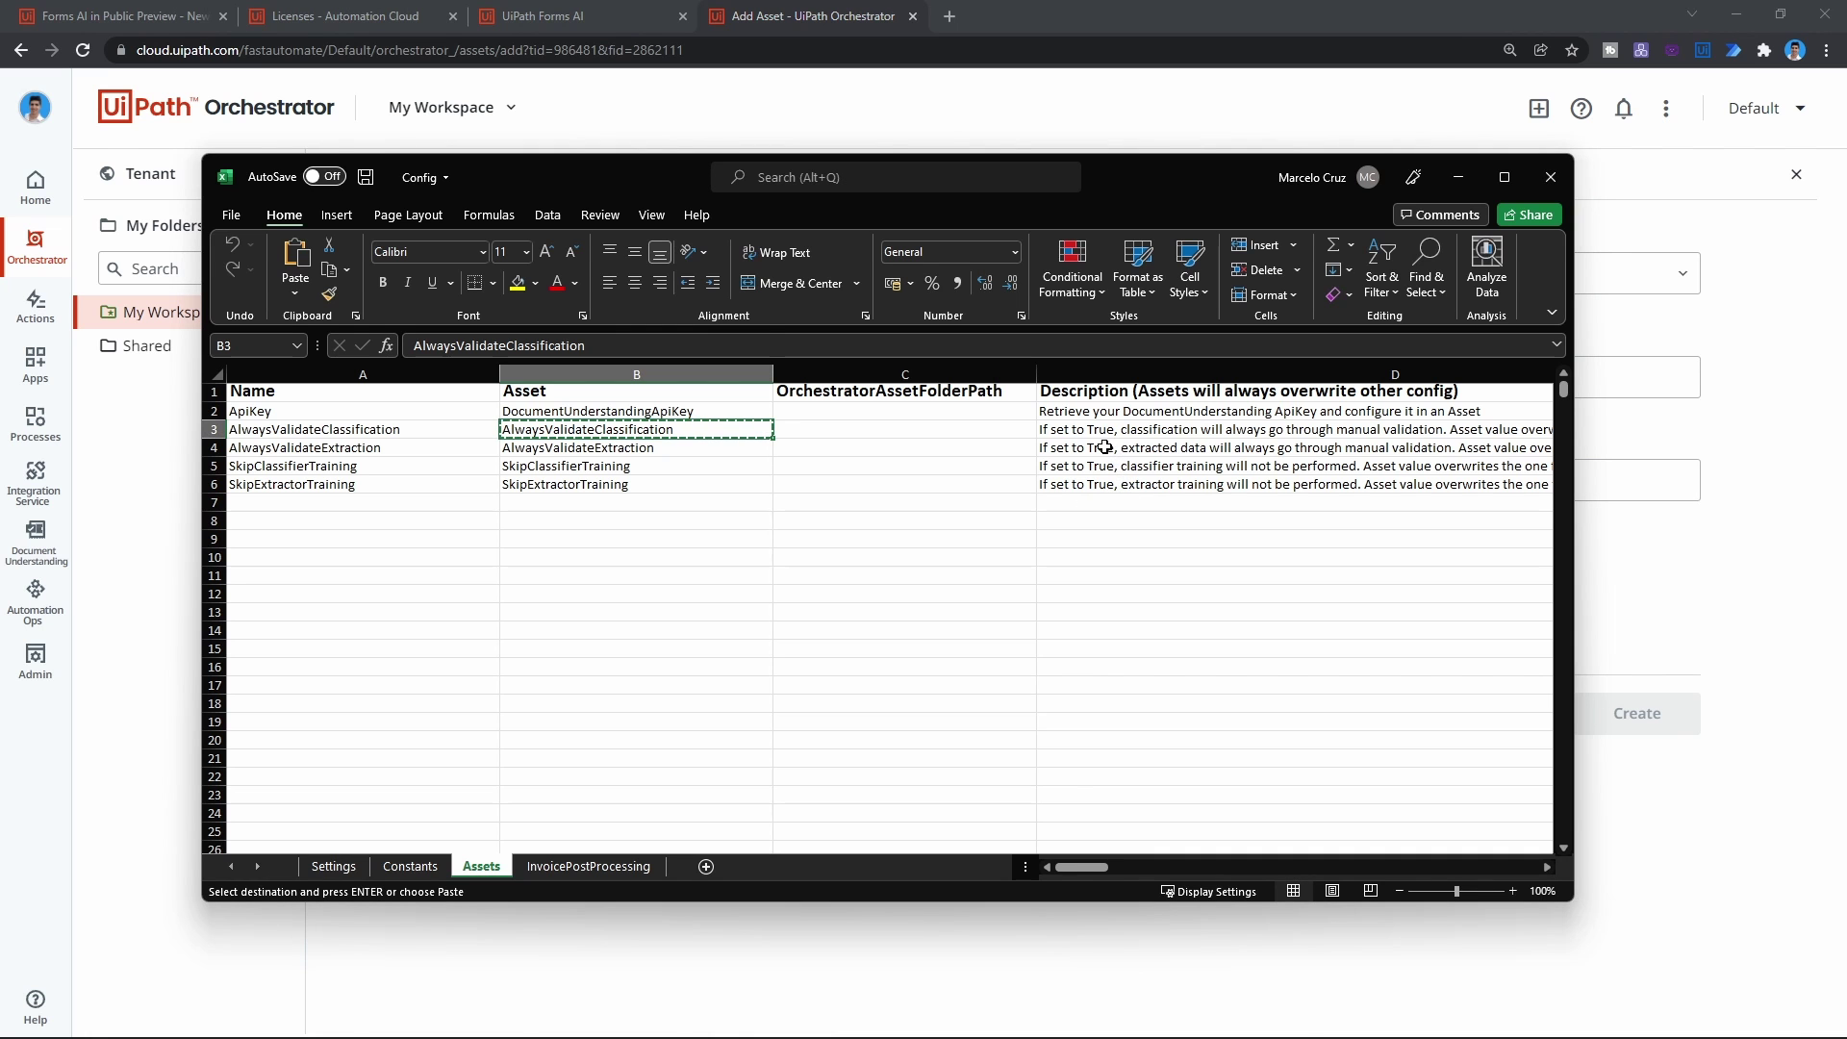
# Check the description in cell D3 in Excel, and create the AlwaysValidateClassification asset in Chrome as Bool with value False.
pyautogui.click(1081, 430)
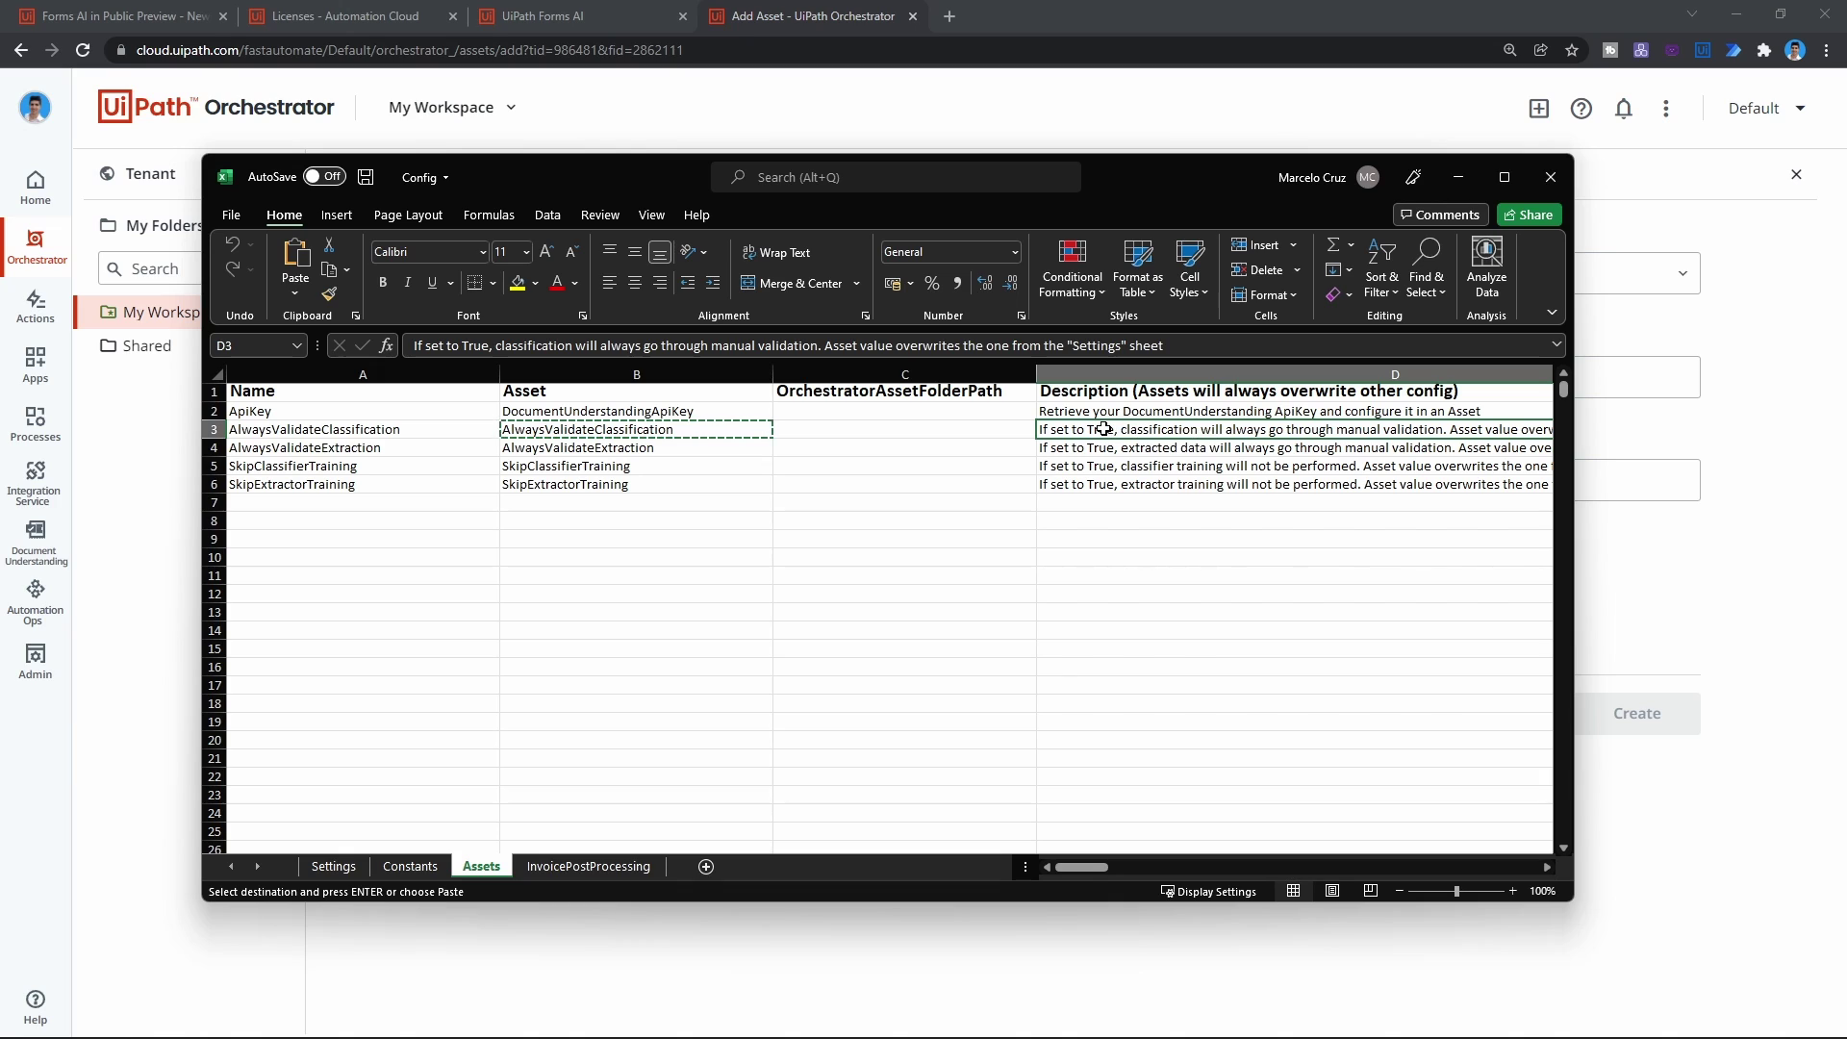
pyautogui.click(1097, 448)
pyautogui.click(1107, 429)
pyautogui.hotkey('alt', 'Tab')
pyautogui.click(1385, 274)
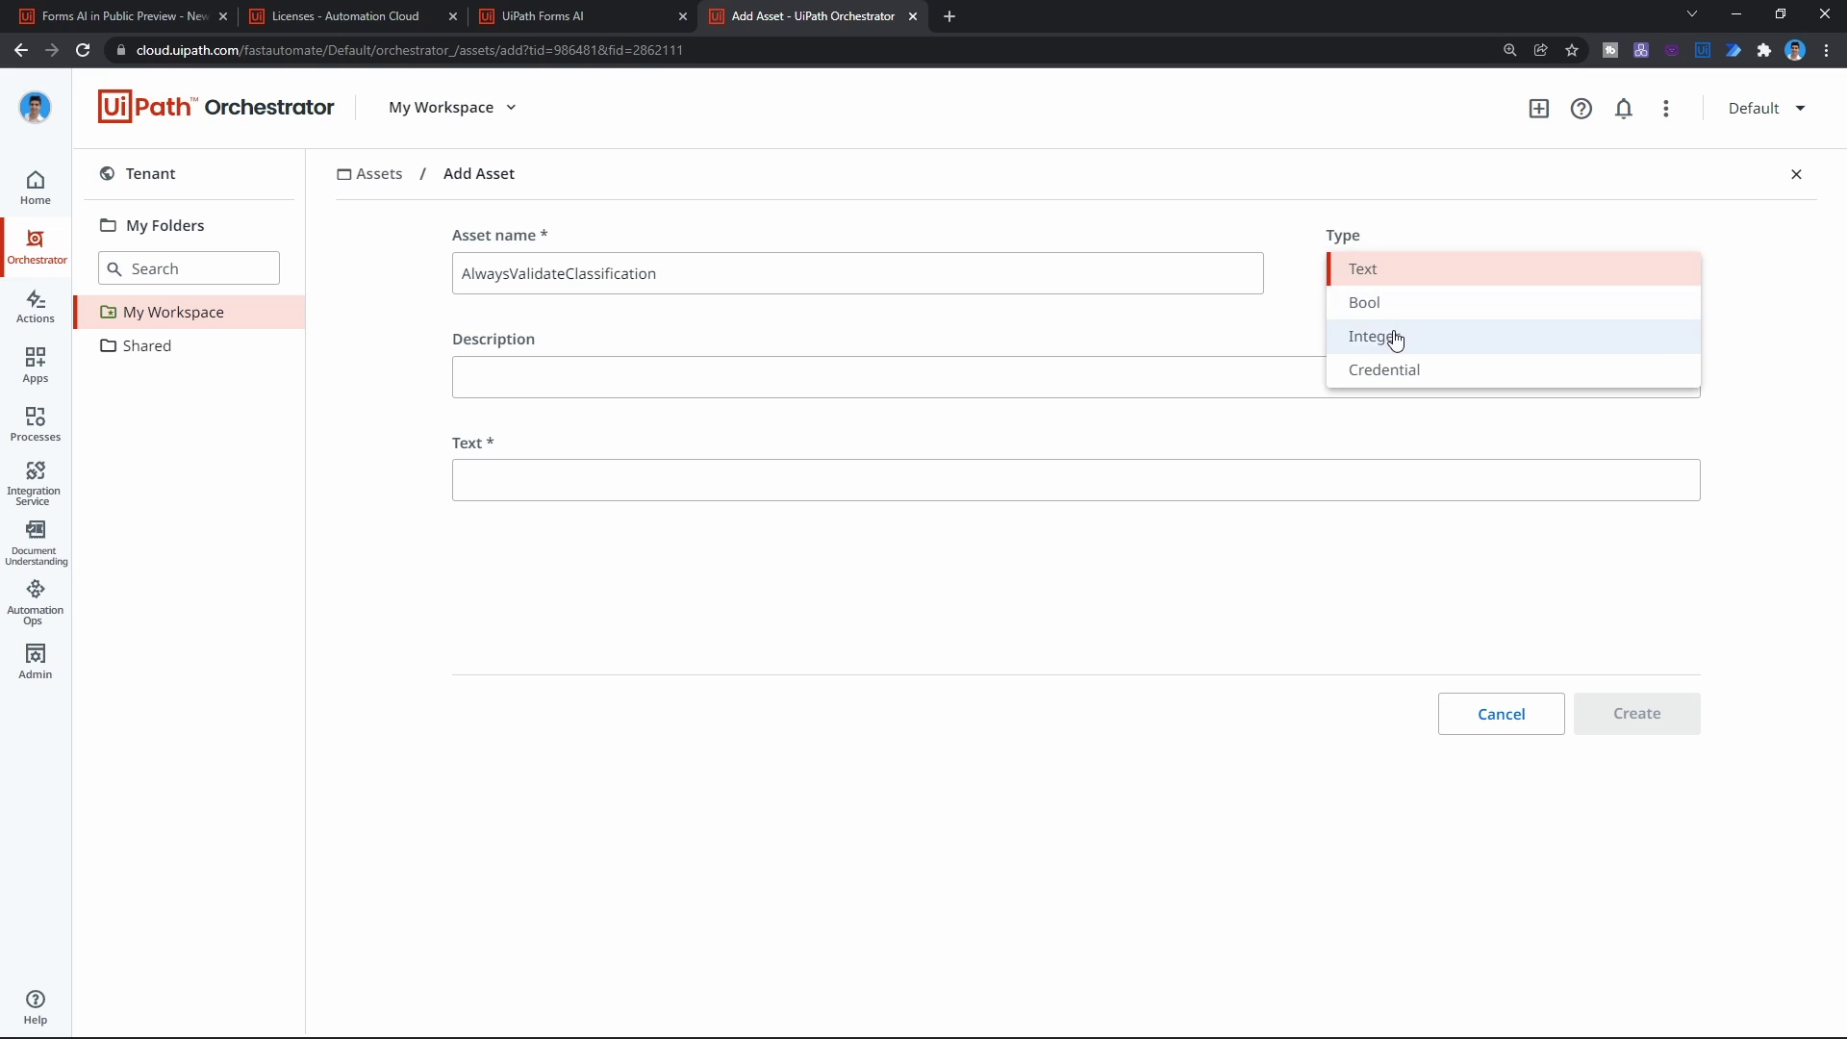
pyautogui.click(1392, 306)
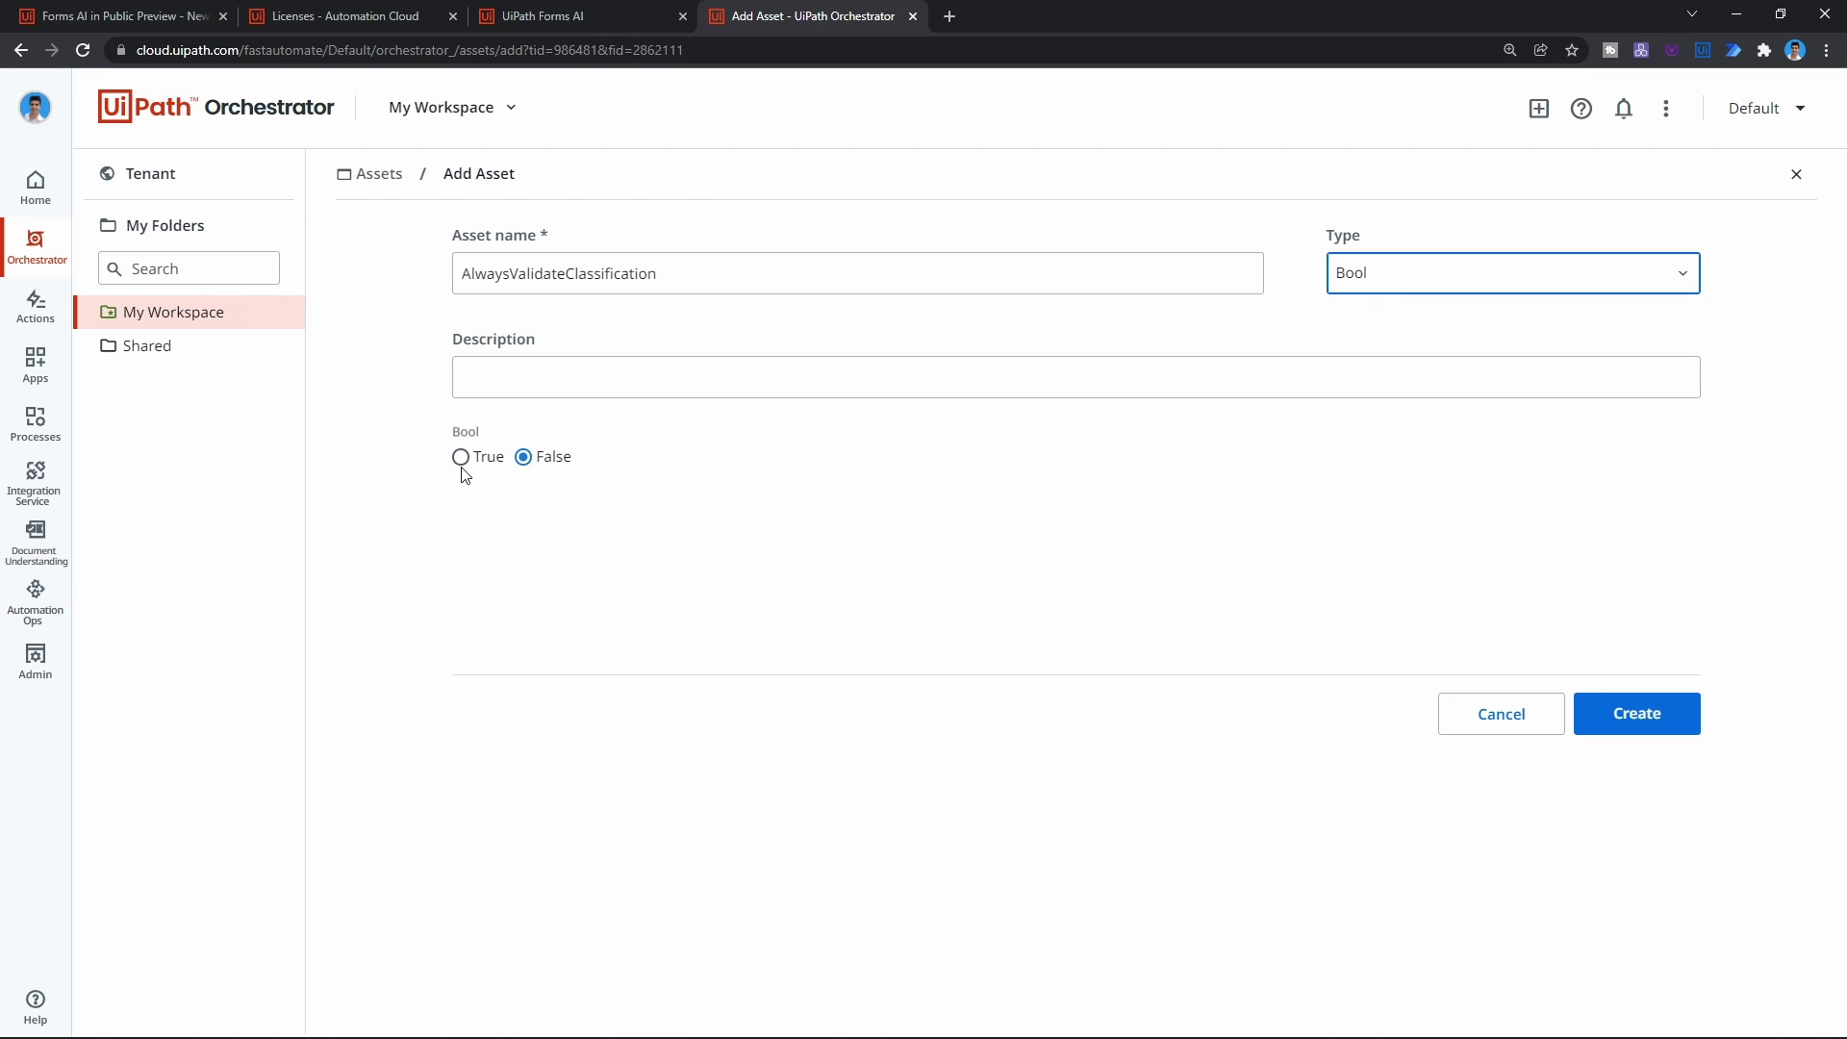
pyautogui.click(1667, 711)
# Create a Bool asset with value False, named AlwaysValidateExtraction by copying the name from cell B4 in Excel.
pyautogui.click(1748, 252)
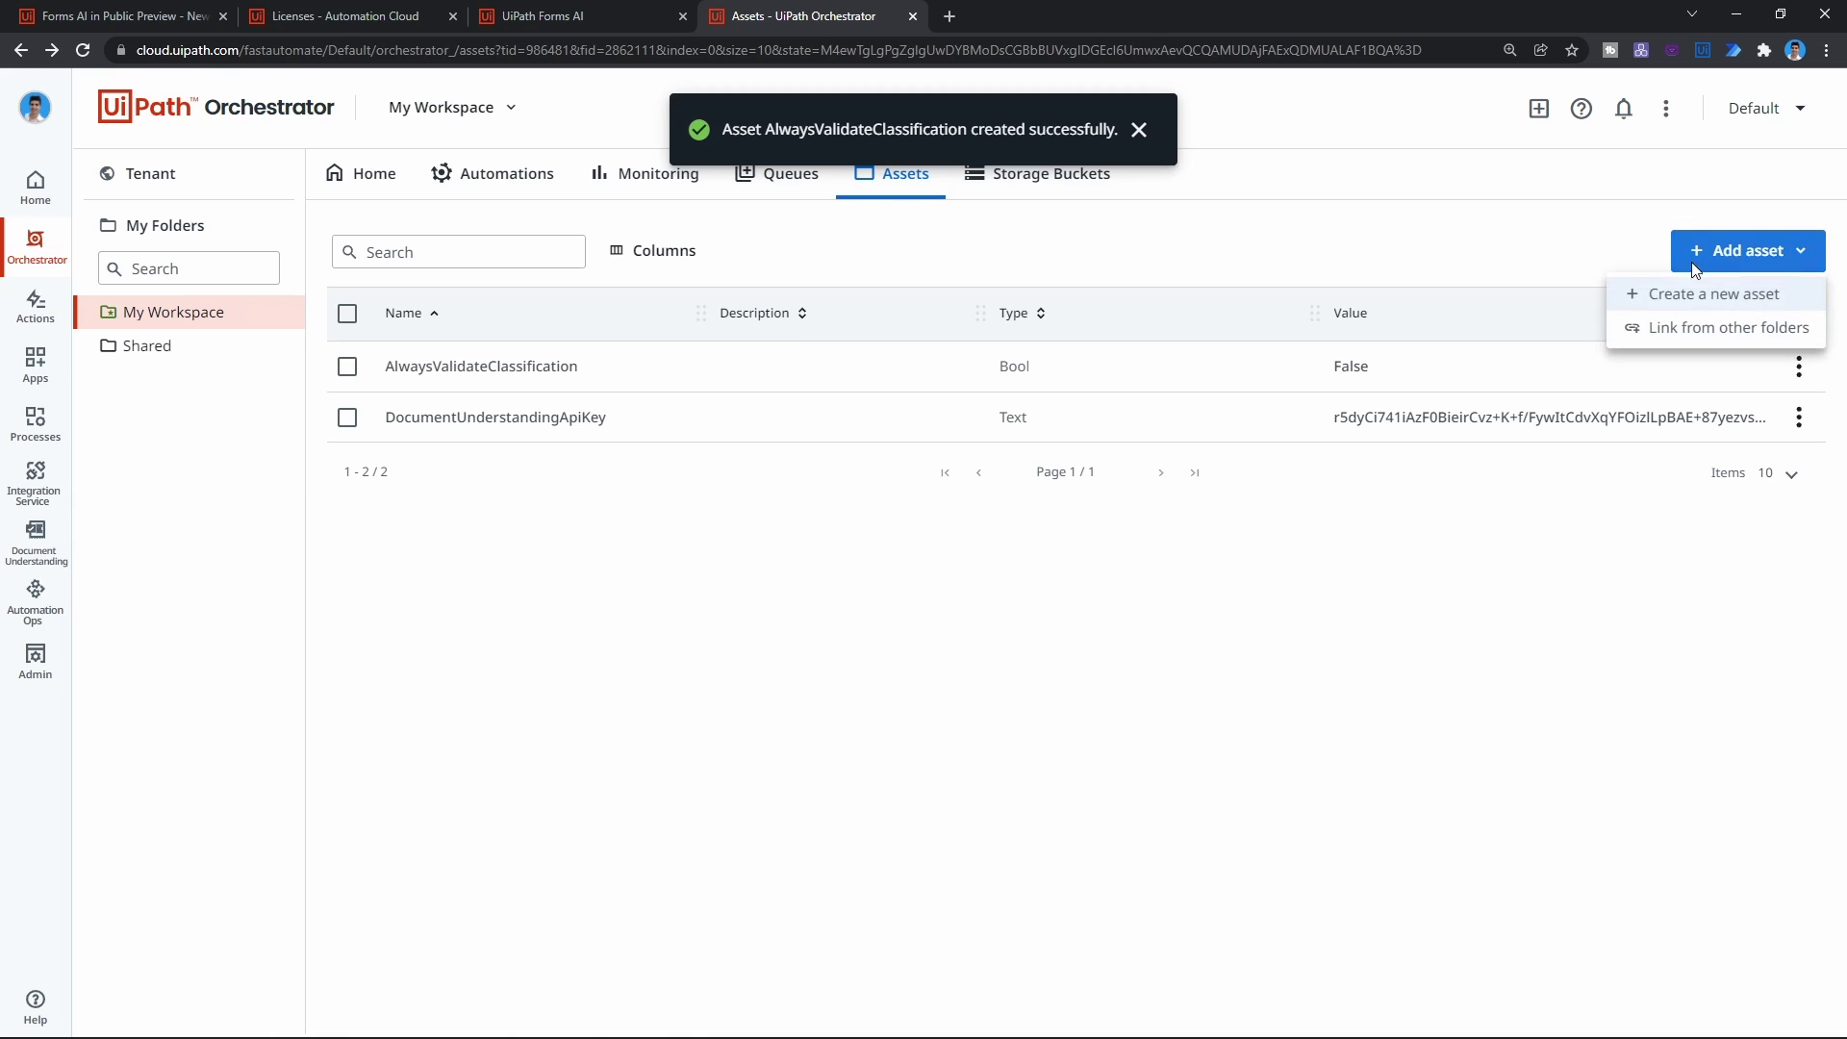
pyautogui.click(1674, 297)
pyautogui.hotkey('alt', 'Tab')
pyautogui.click(561, 430)
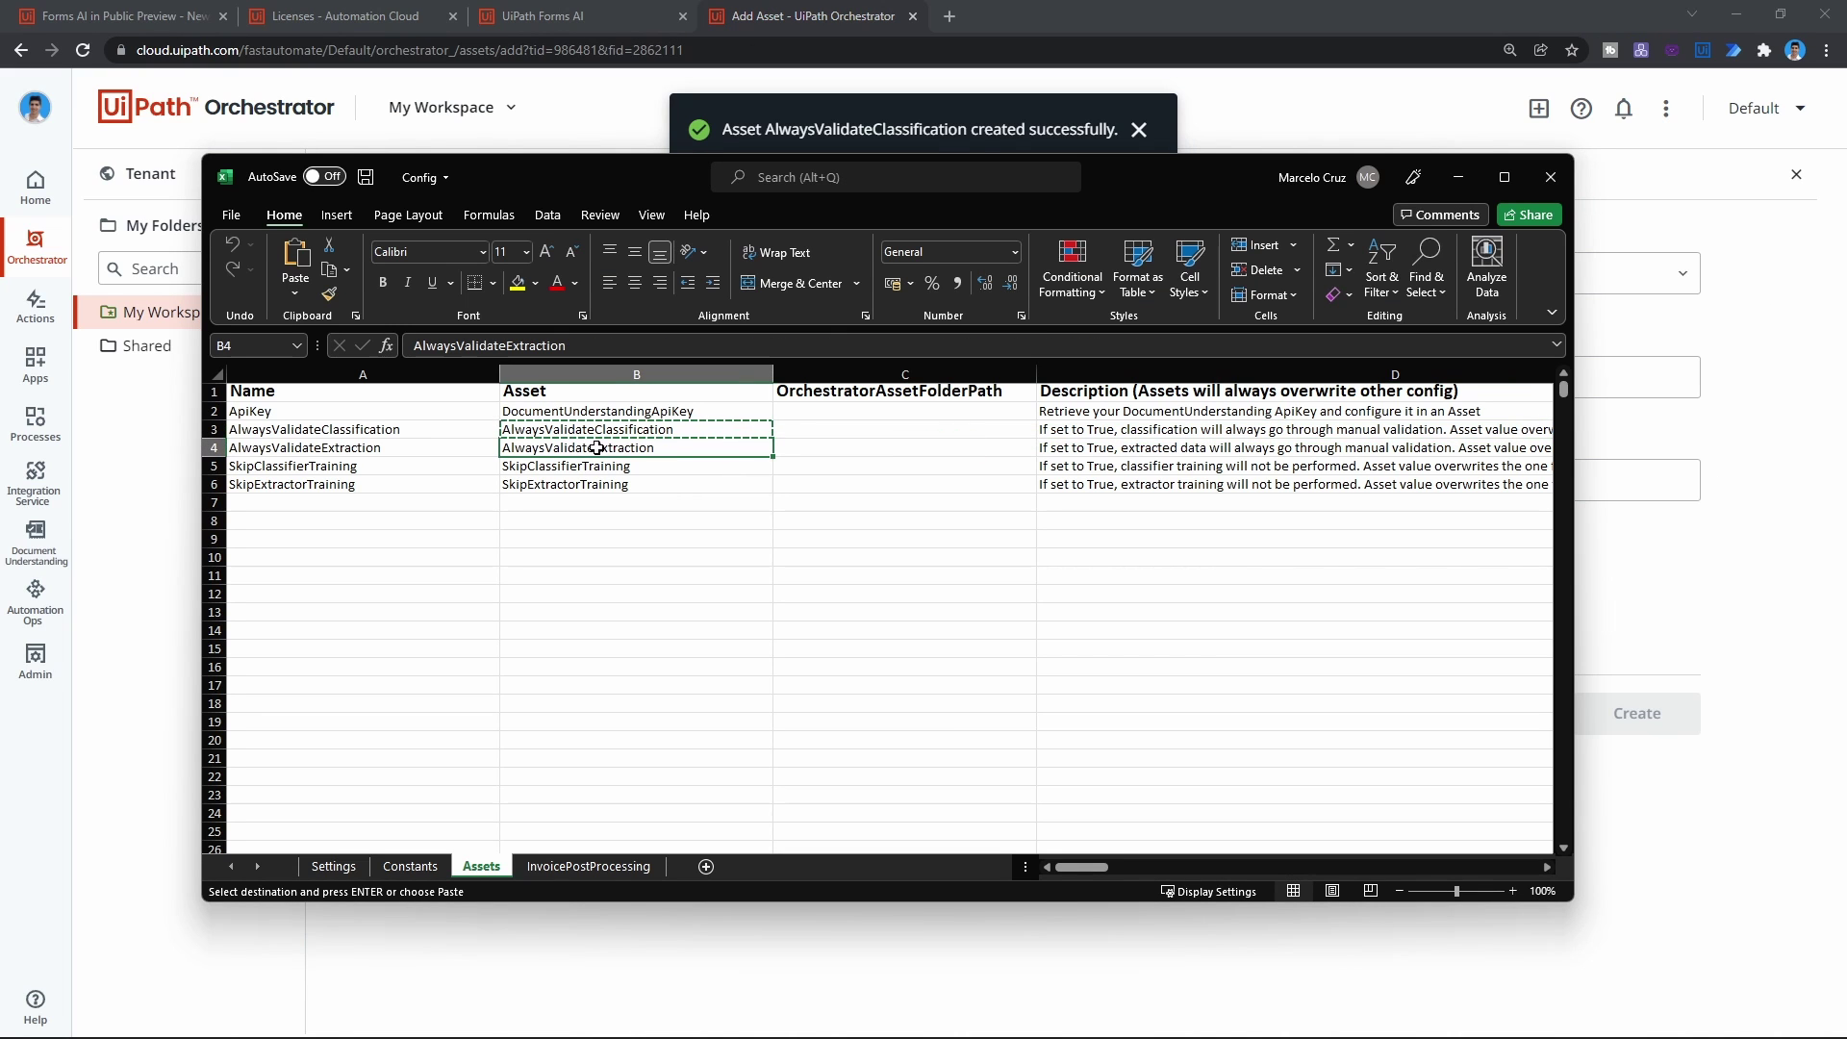
pyautogui.hotkey('alt', 'Tab')
pyautogui.hotkey('ctrl', 'v')
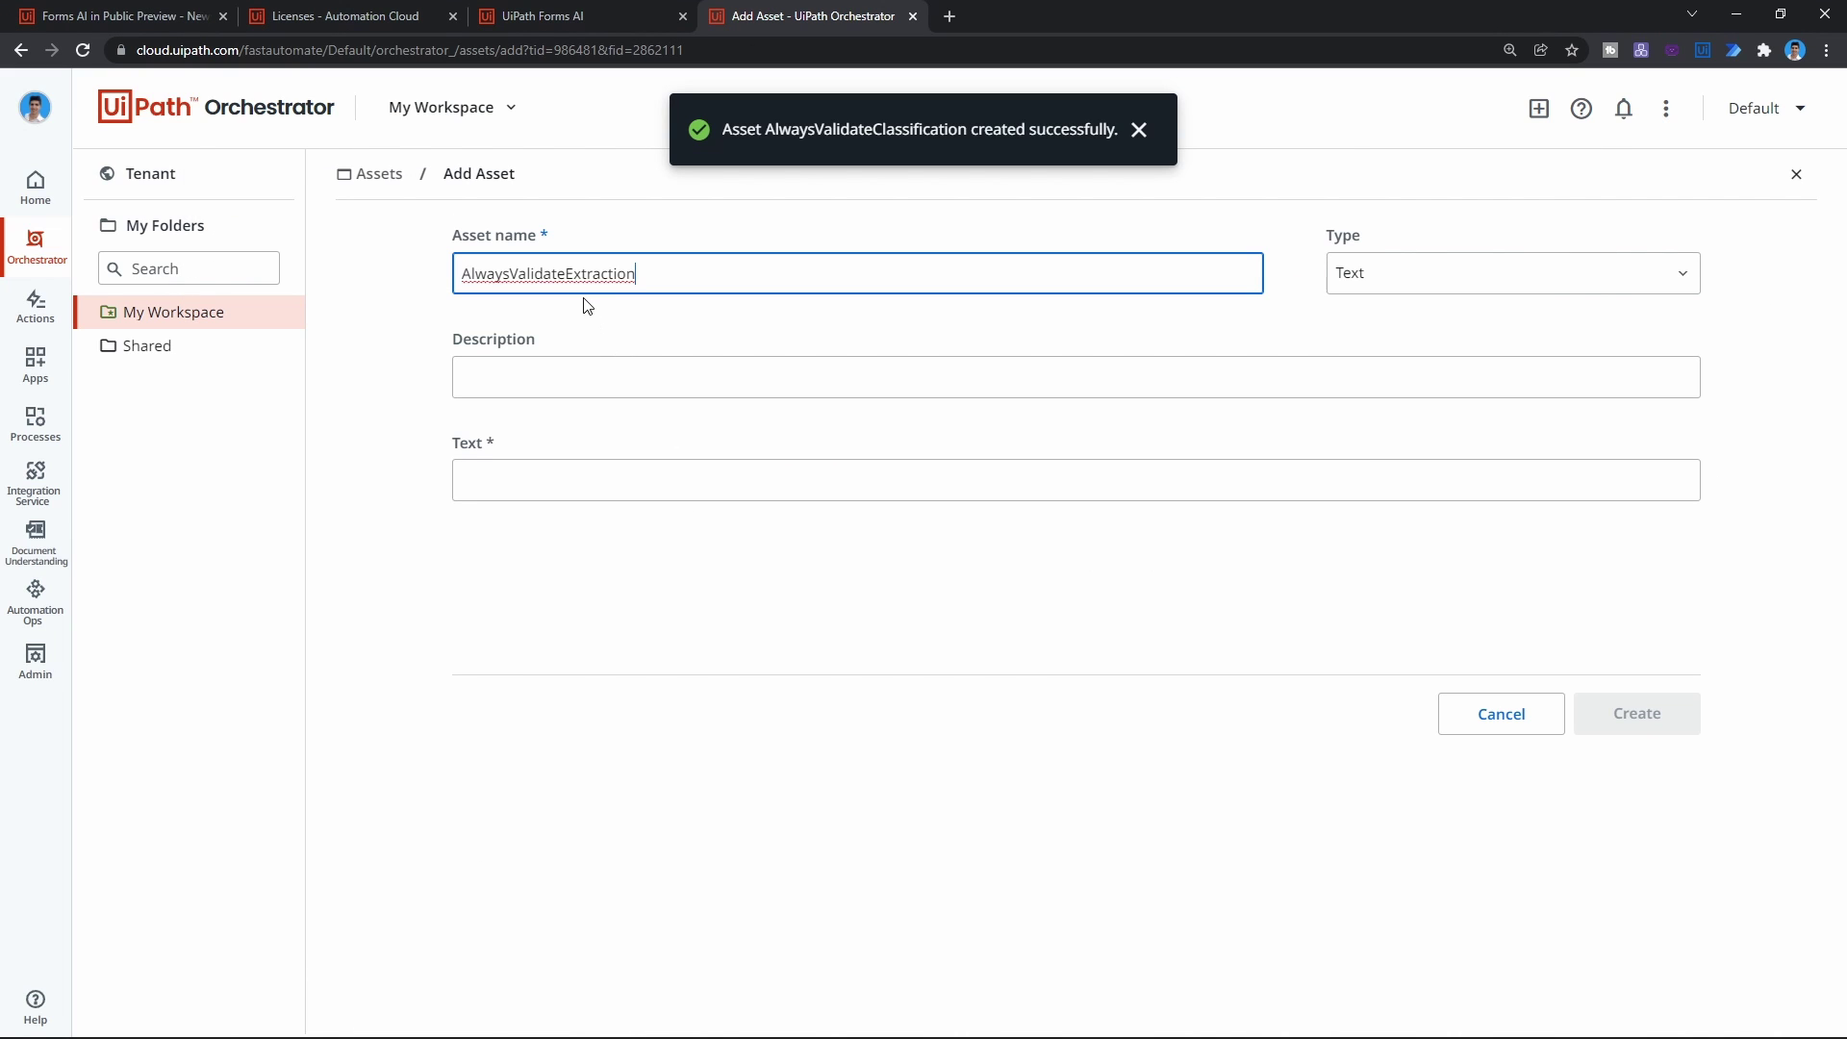
pyautogui.click(1445, 286)
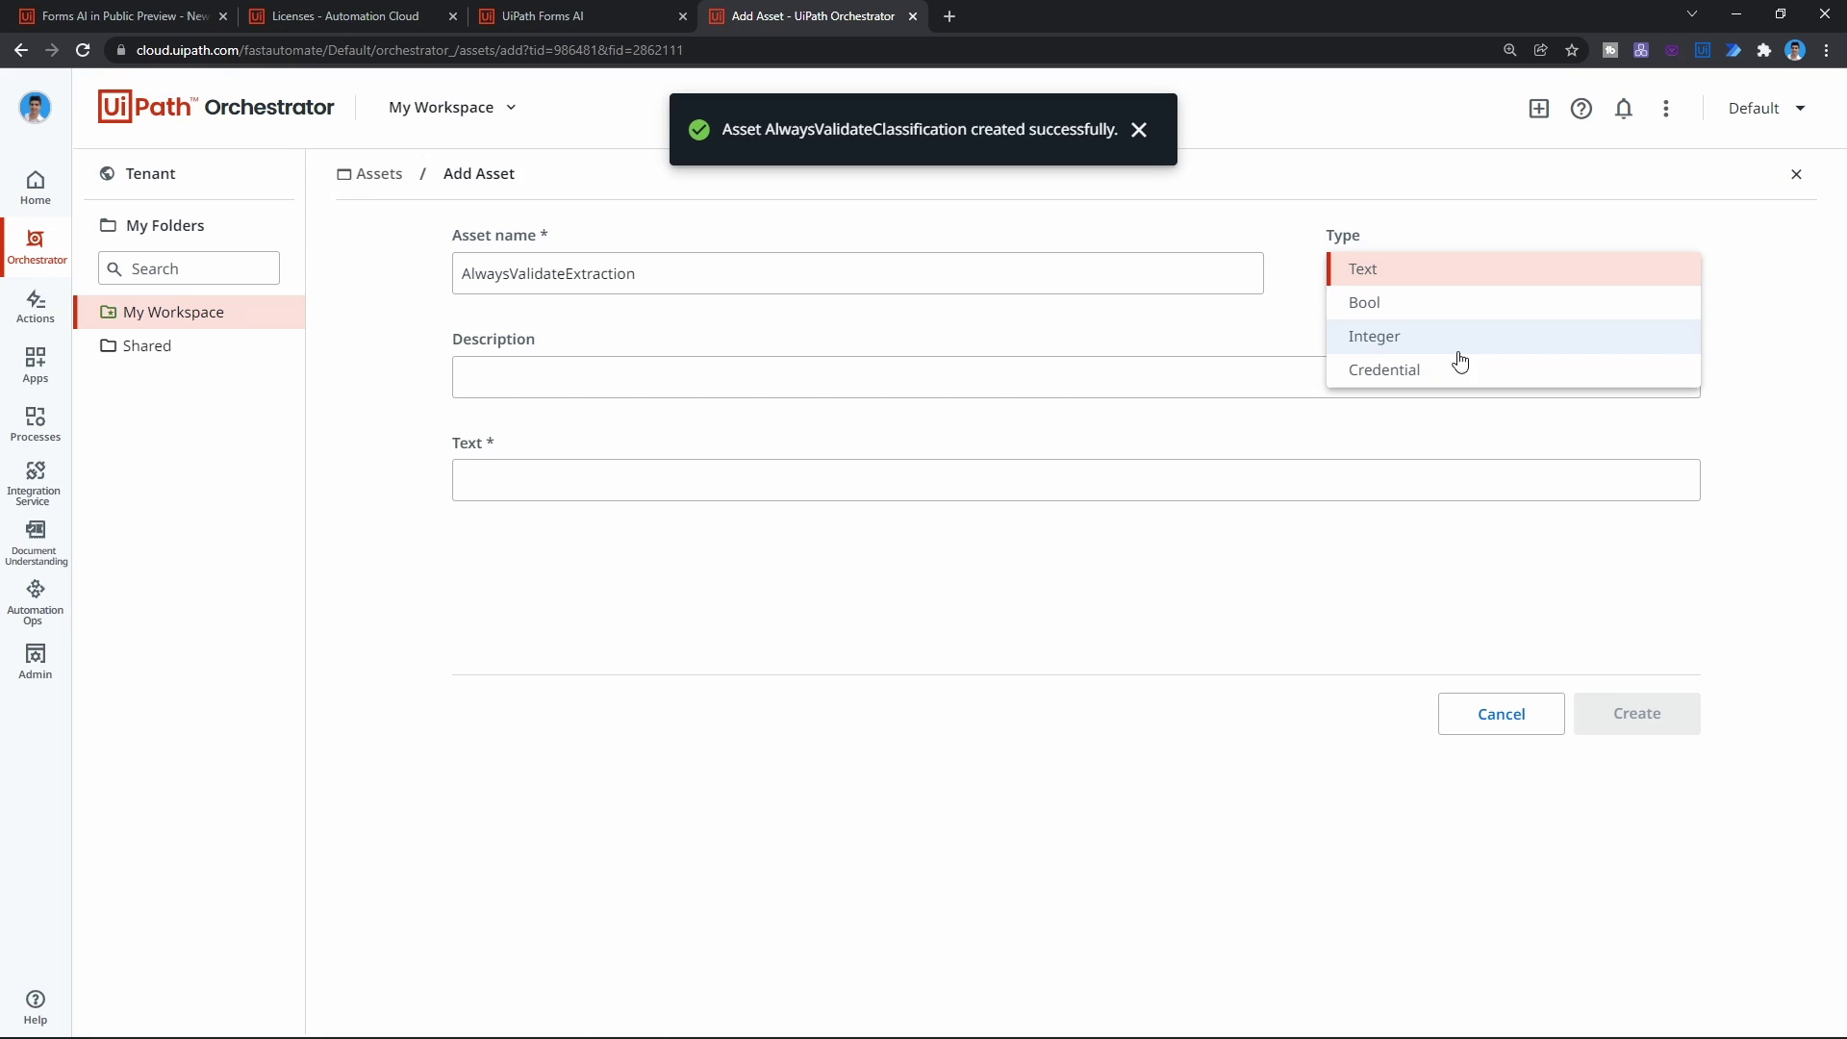
pyautogui.click(1434, 310)
pyautogui.click(1622, 708)
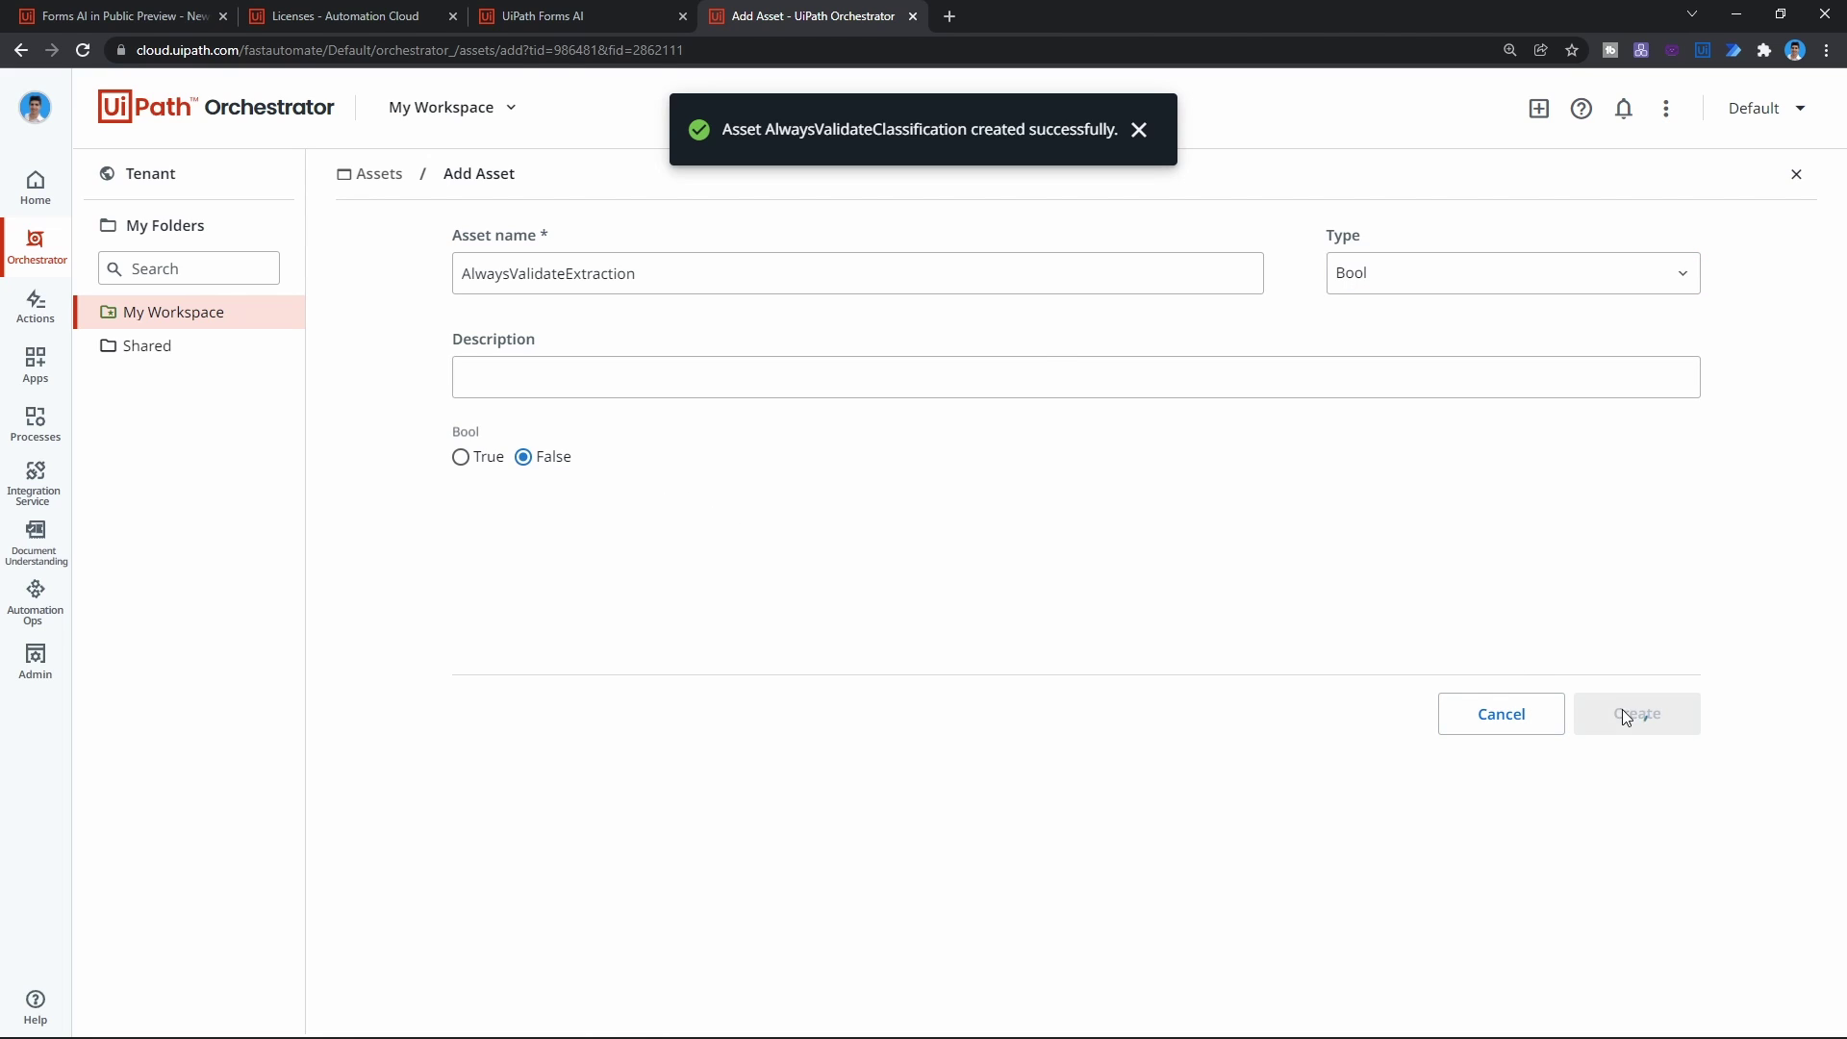
# Create a Bool asset with value False, named SkipClassifierTraining by copying the name from cell B5 in Excel.
pyautogui.hotkey('alt', 'Tab')
pyautogui.click(609, 484)
pyautogui.press('Escape')
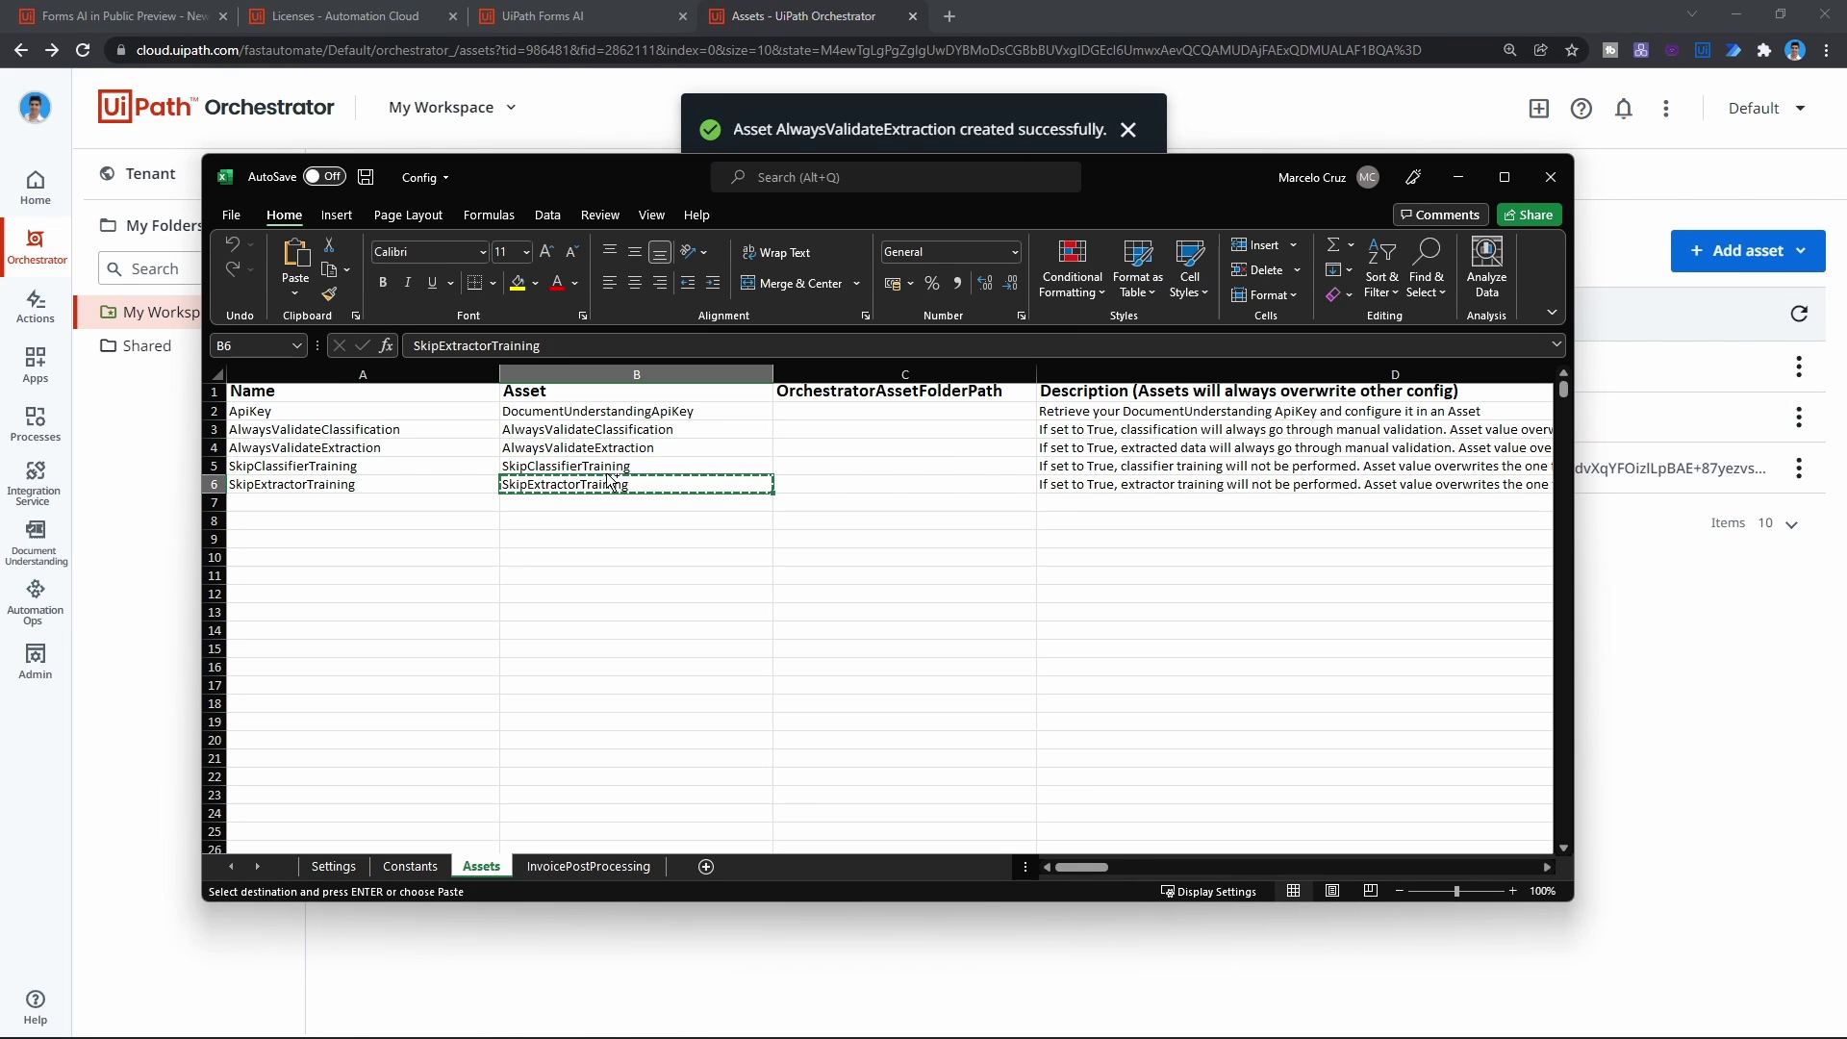
pyautogui.click(609, 466)
pyautogui.hotkey('ctrl', 'c')
pyautogui.click(1578, 307)
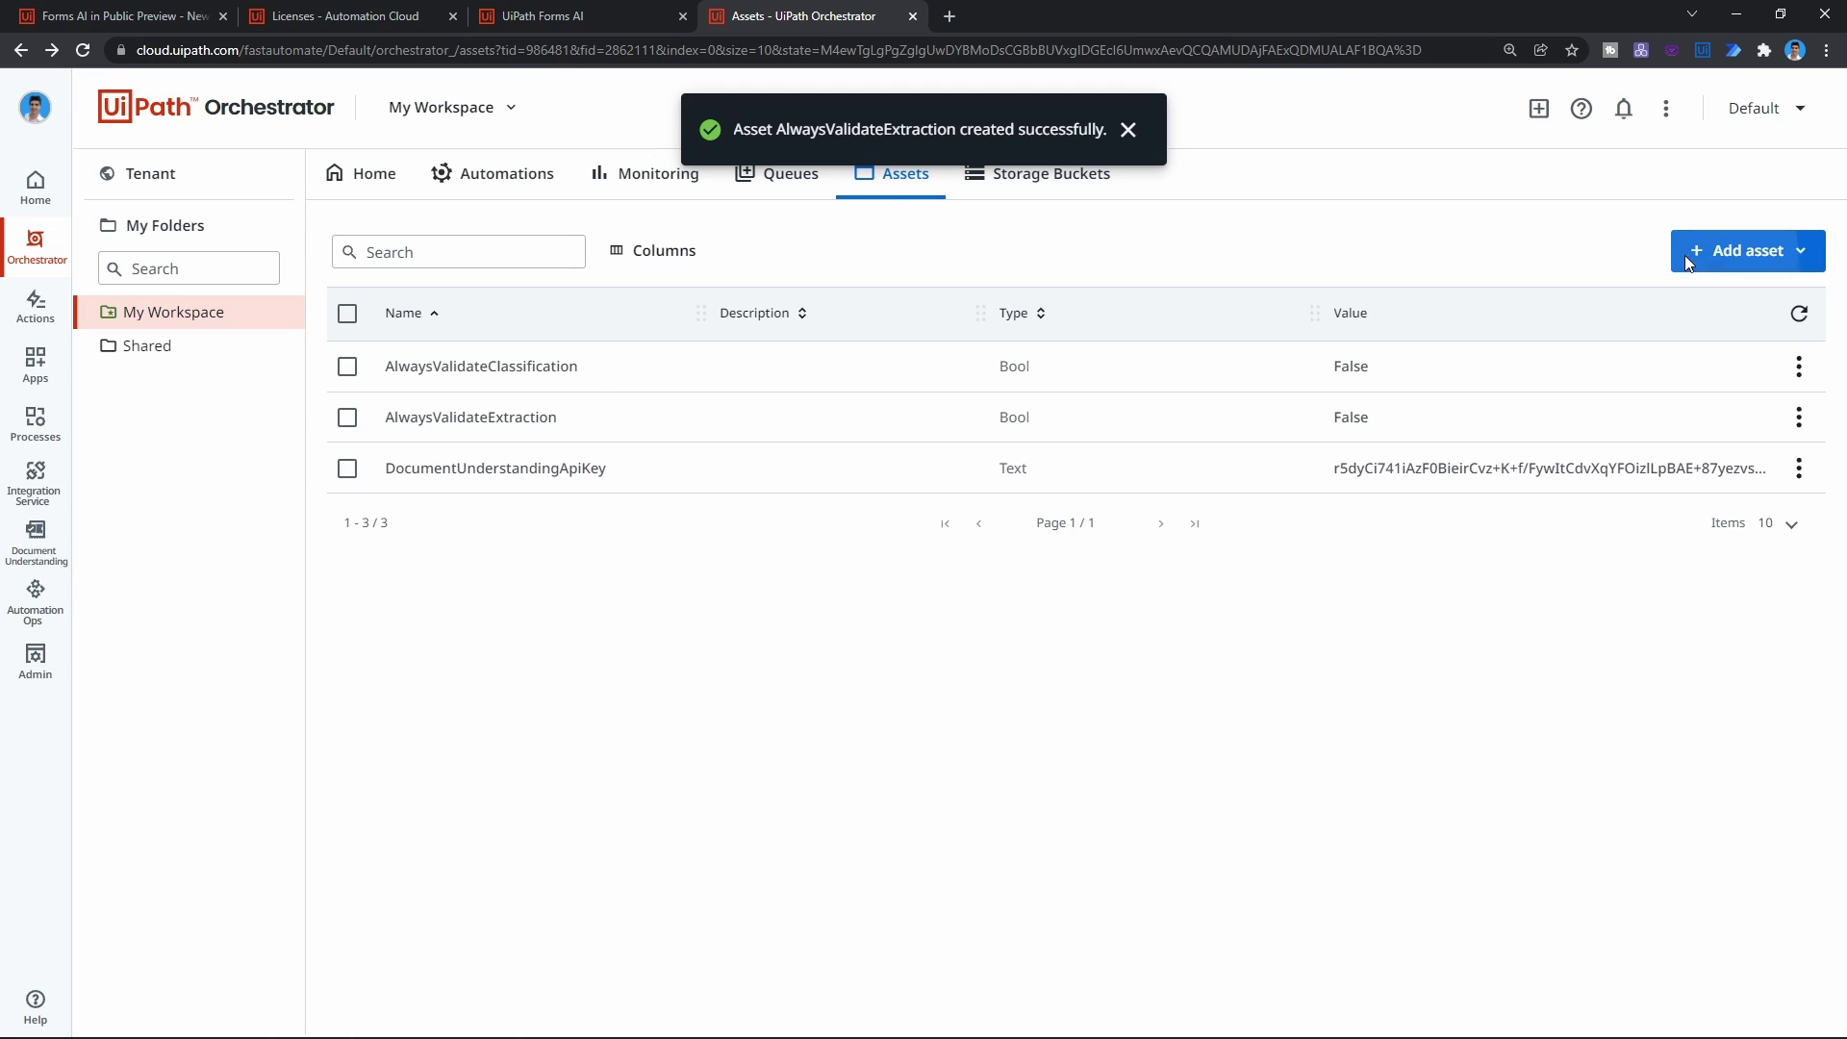
pyautogui.click(1685, 256)
pyautogui.click(1589, 296)
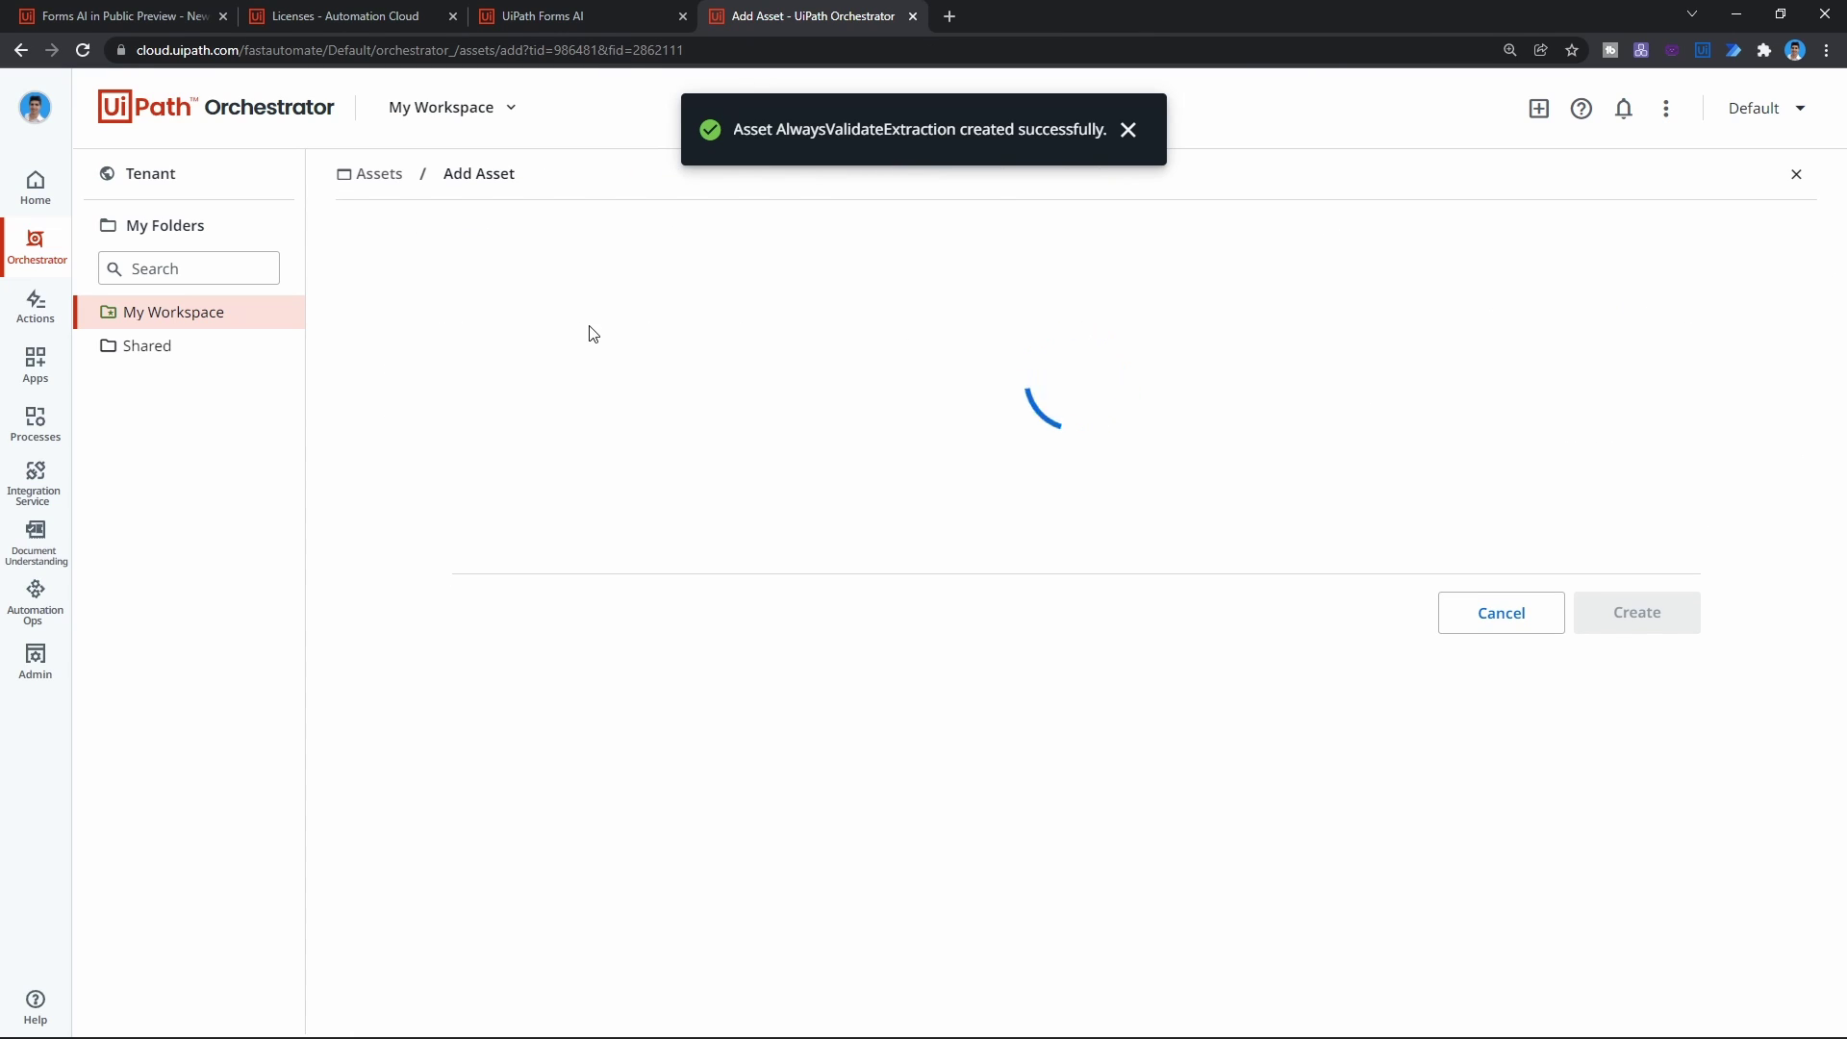
pyautogui.hotkey('ctrl', 'v')
pyautogui.click(1431, 279)
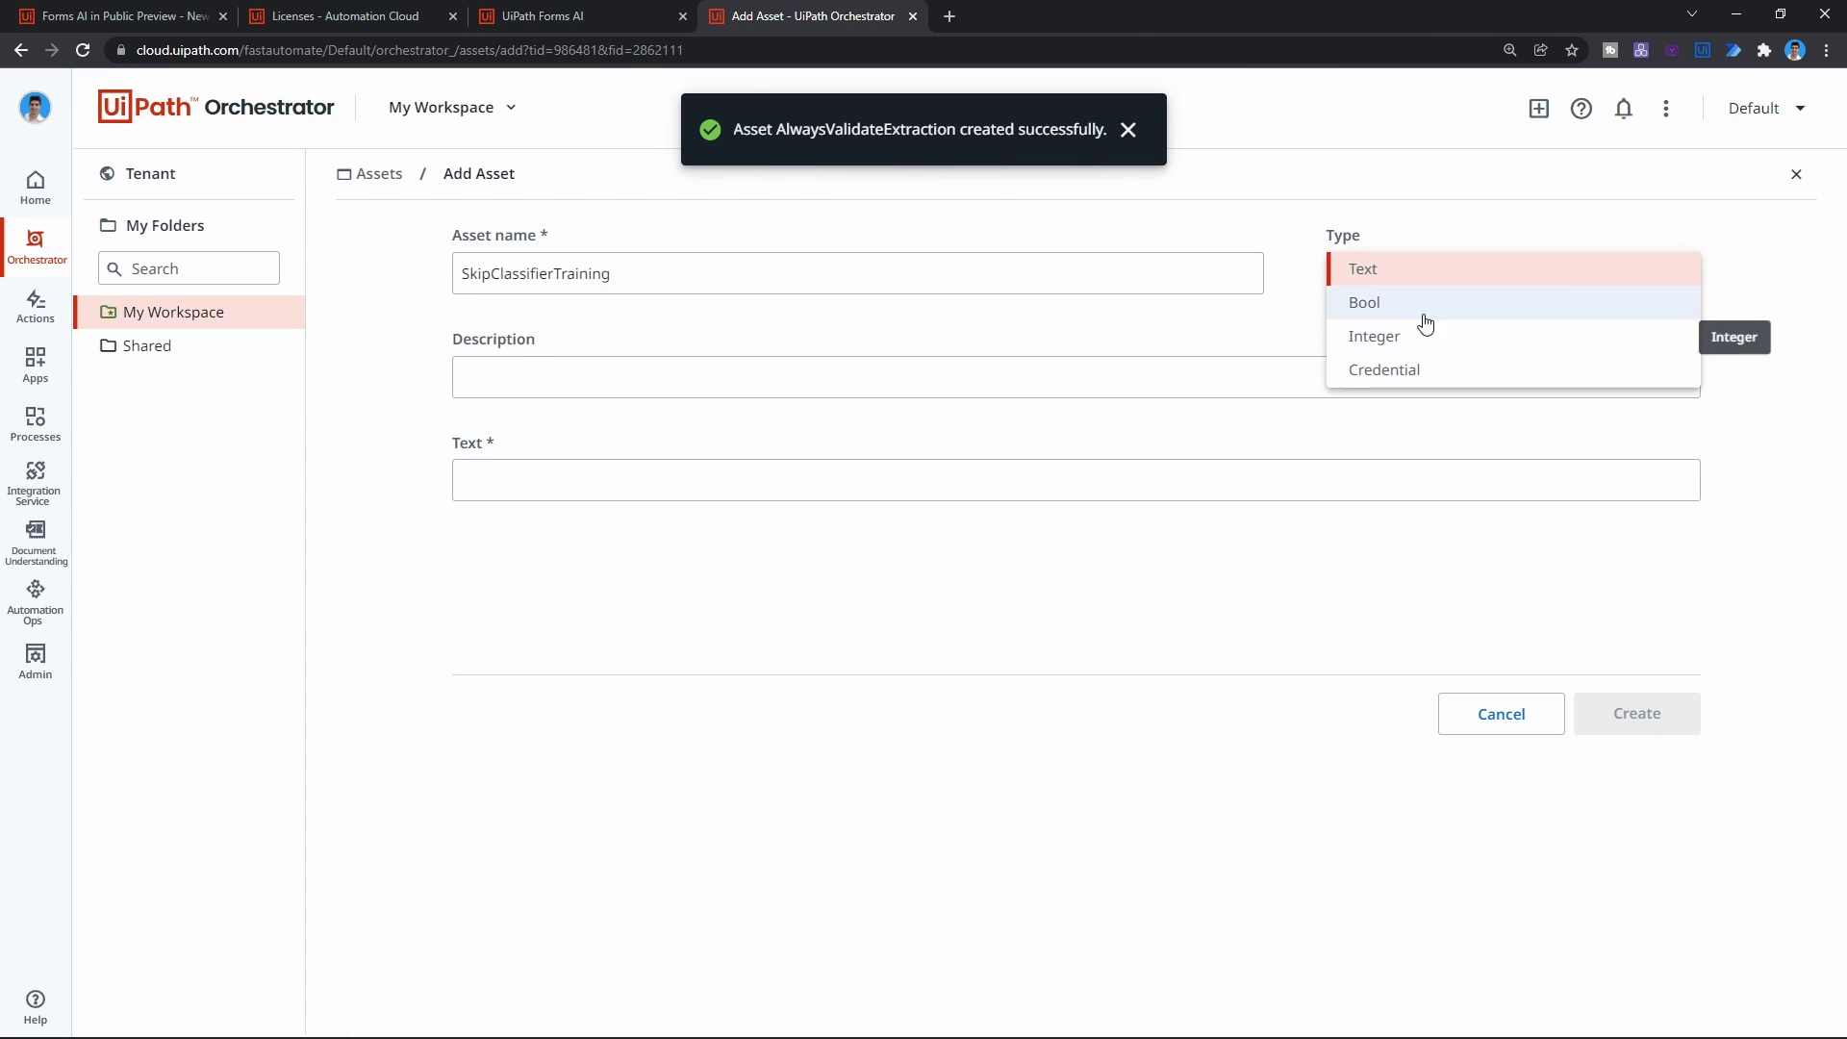
pyautogui.click(1426, 306)
pyautogui.click(1651, 708)
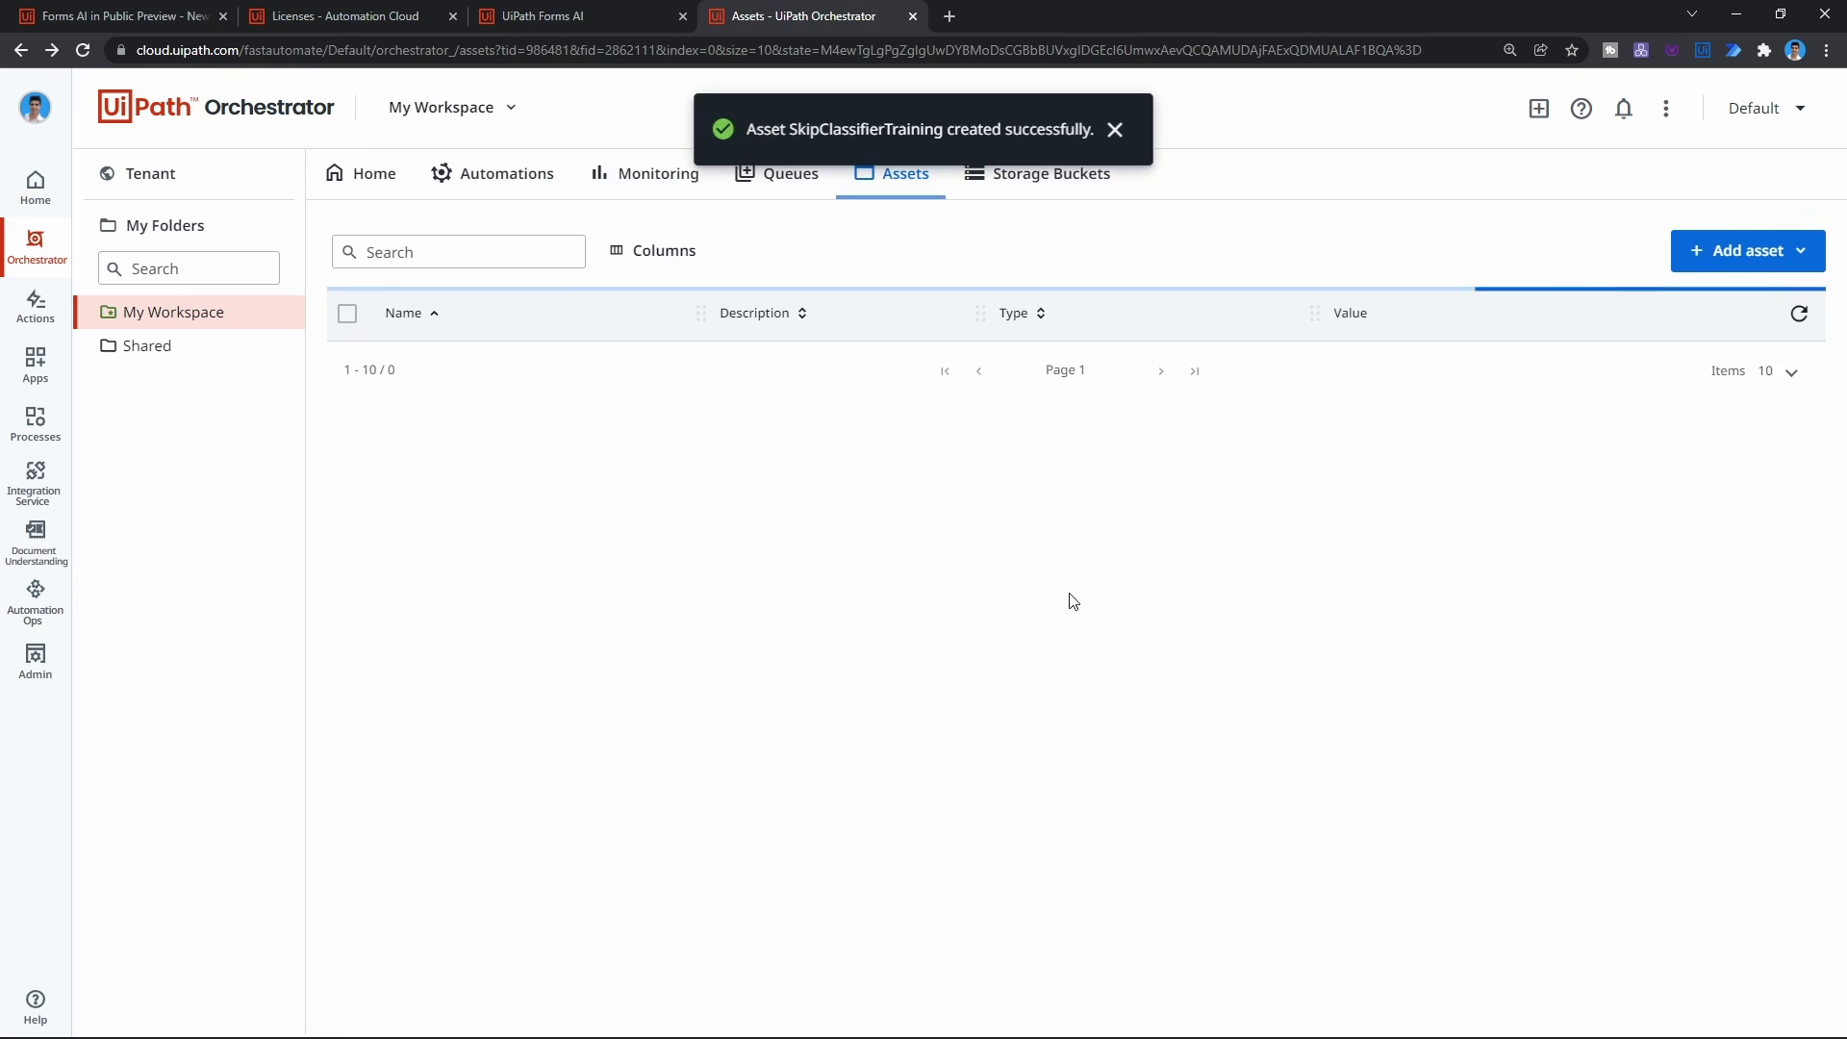
# Create a Bool asset with value False, named SkipExtractorTraining from cell B6 in Excel, and close the Config workbook.
pyautogui.hotkey('alt', 'Tab')
pyautogui.click(604, 483)
pyautogui.hotkey('ctrl', 'c')
pyautogui.hotkey('alt', 'Tab')
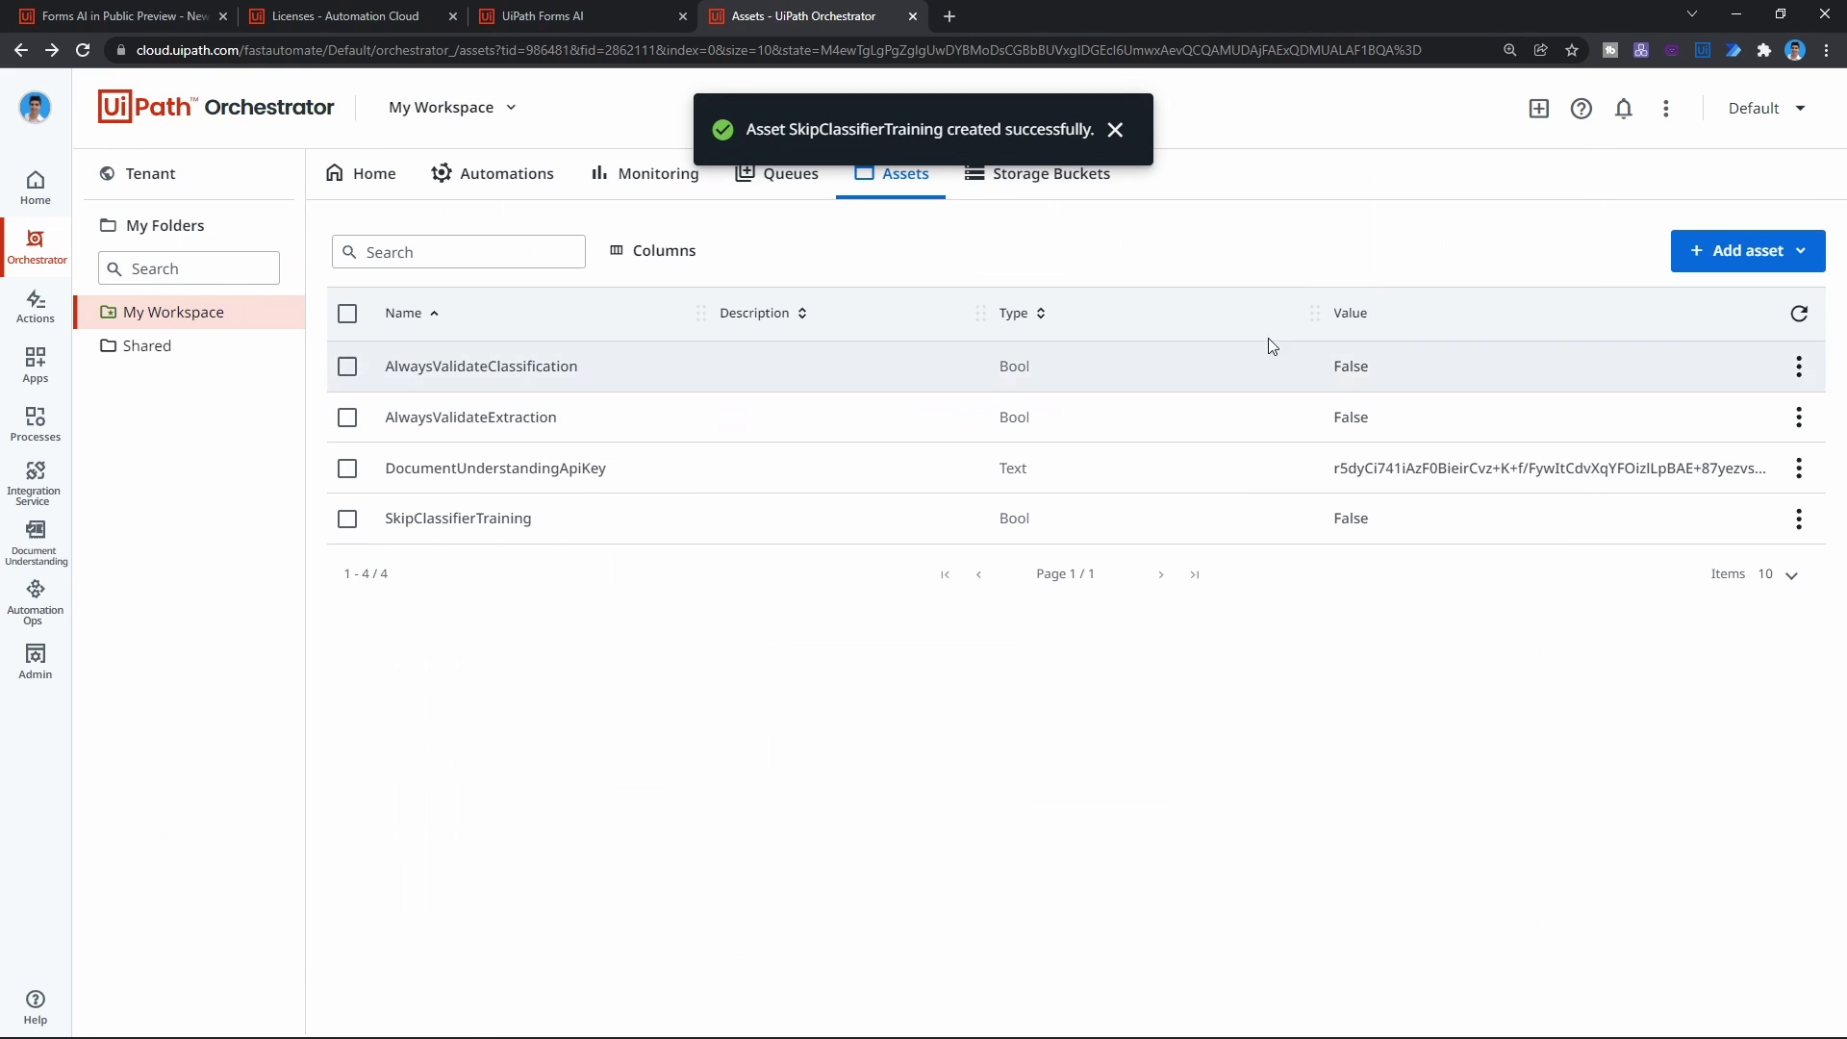
pyautogui.click(1728, 248)
pyautogui.click(1728, 294)
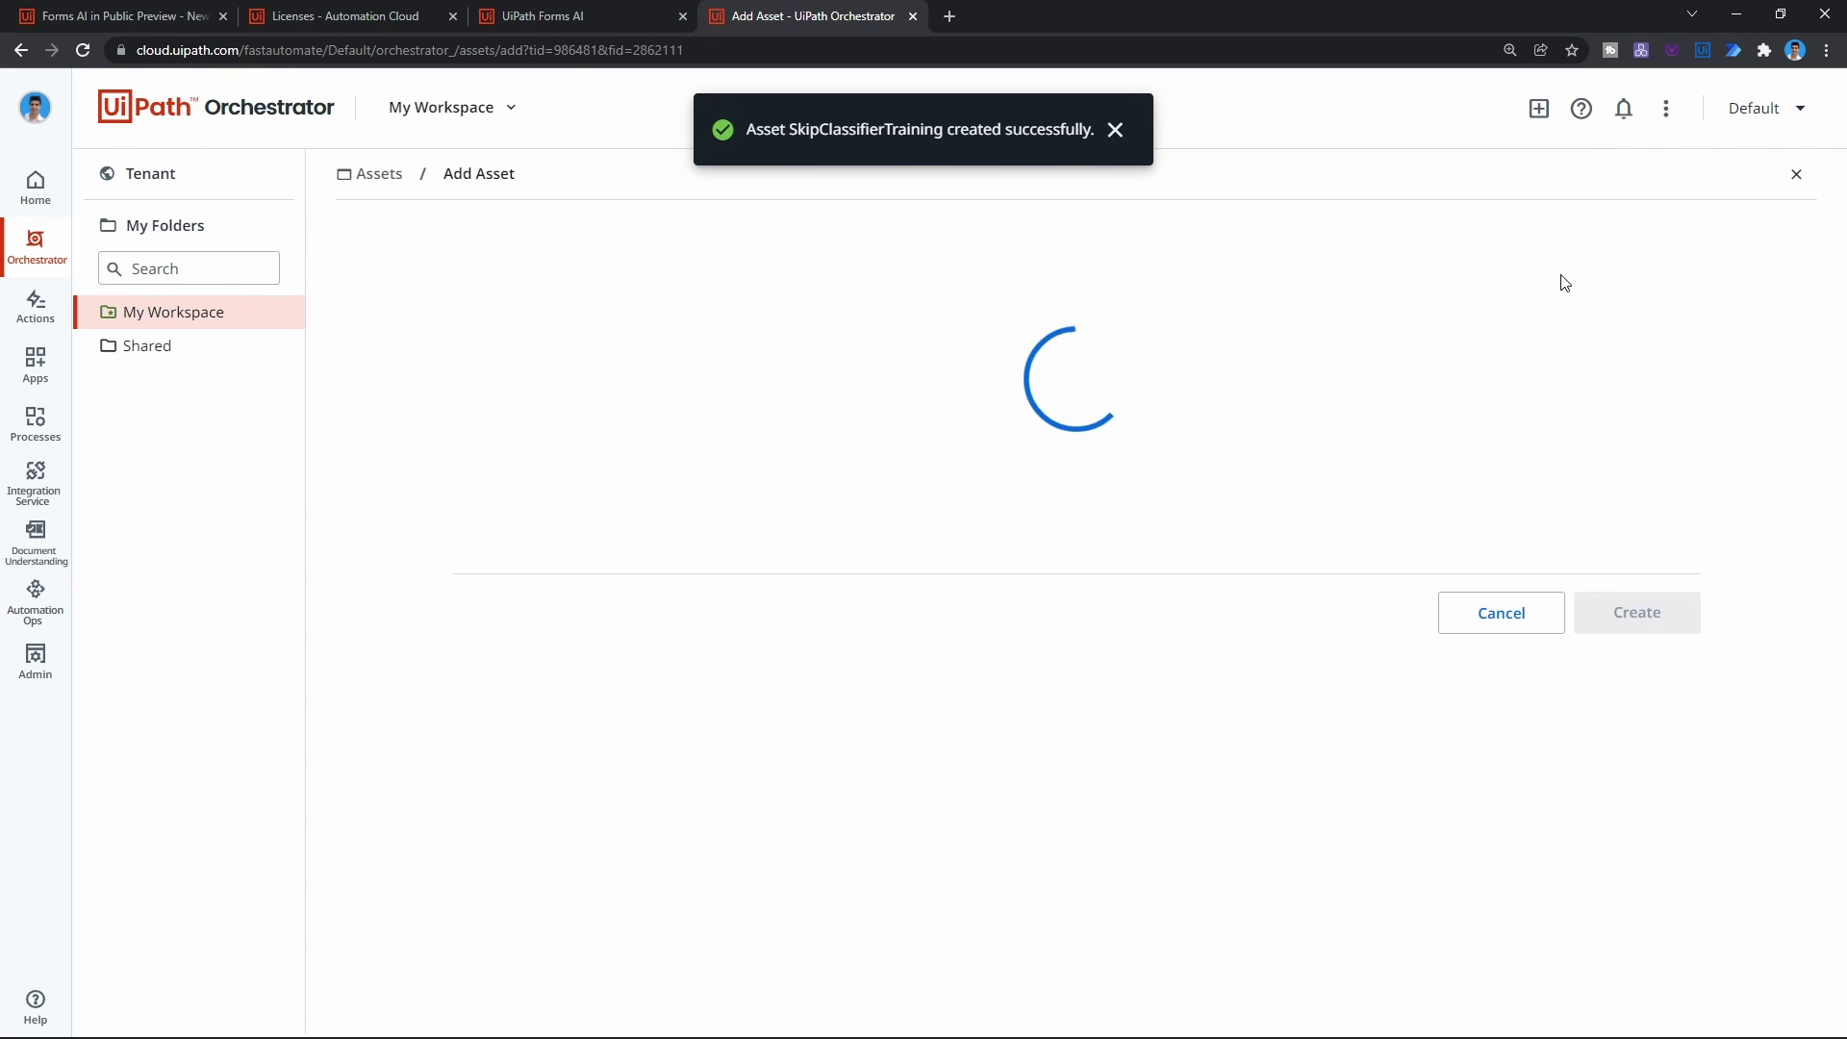
pyautogui.hotkey('ctrl', 'v')
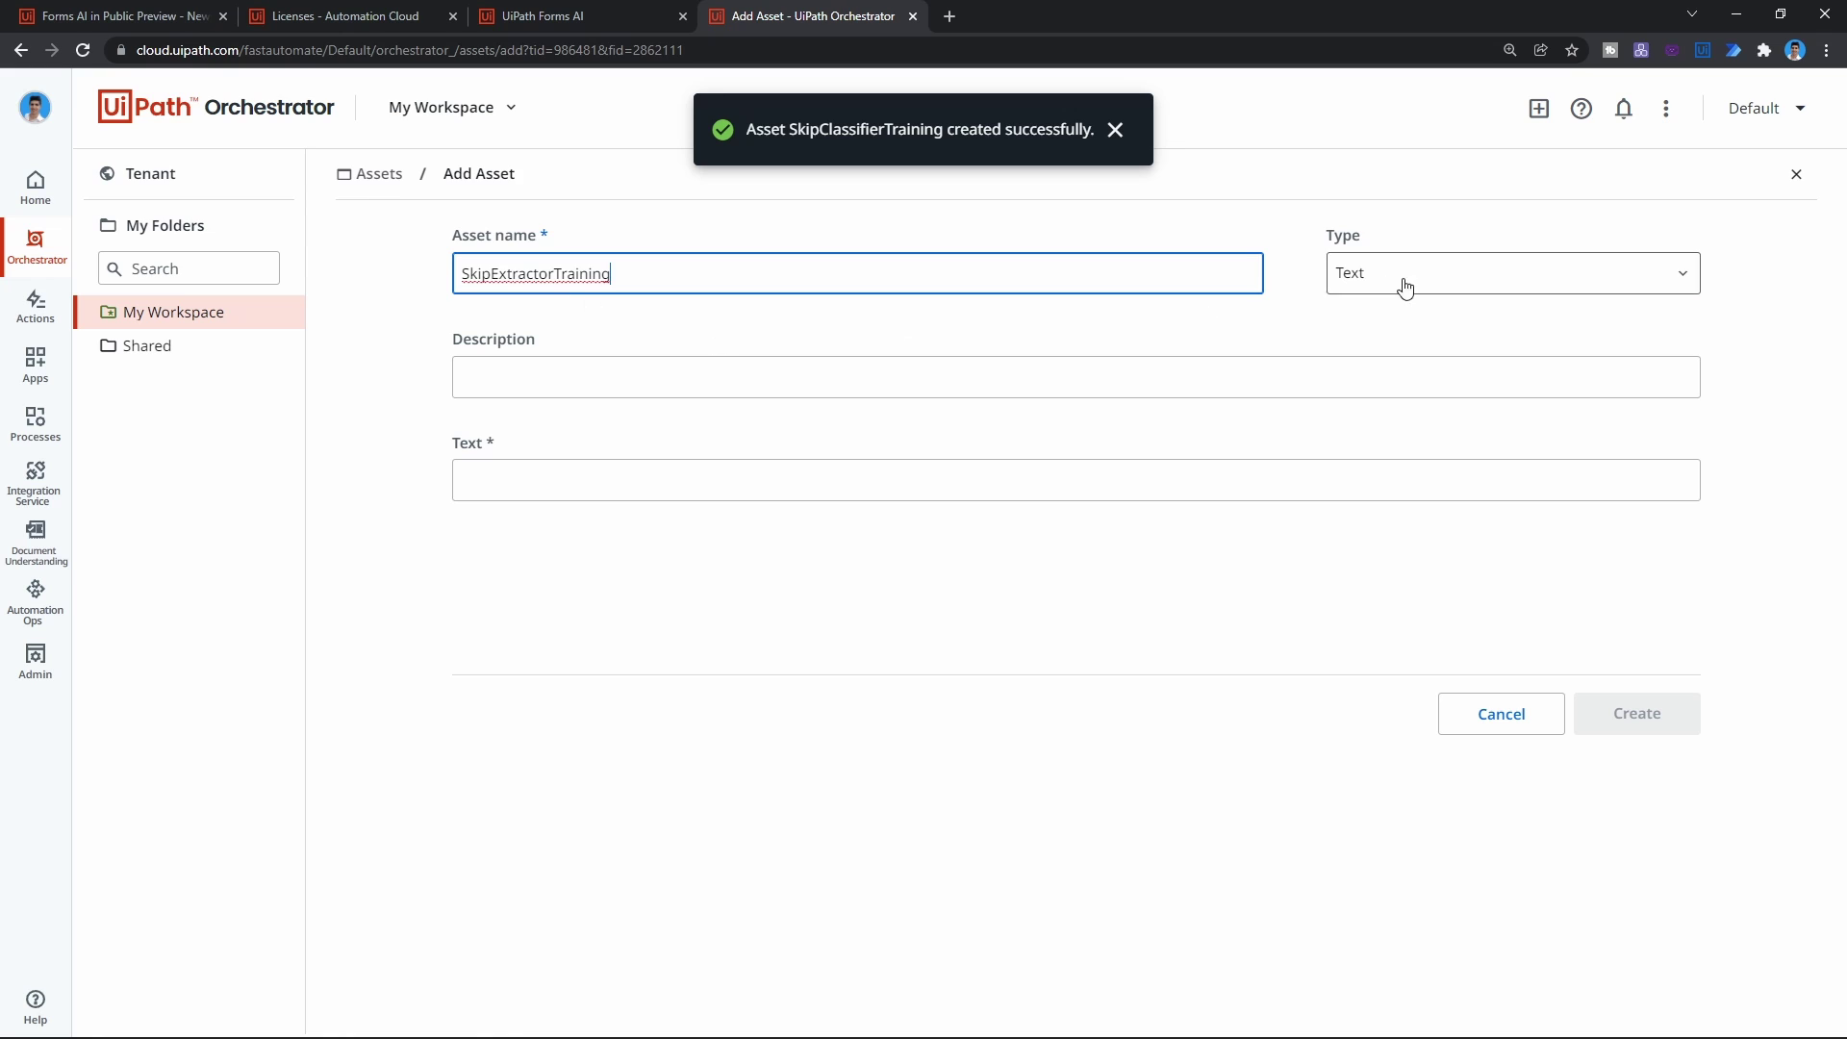
pyautogui.click(1401, 279)
pyautogui.click(1390, 306)
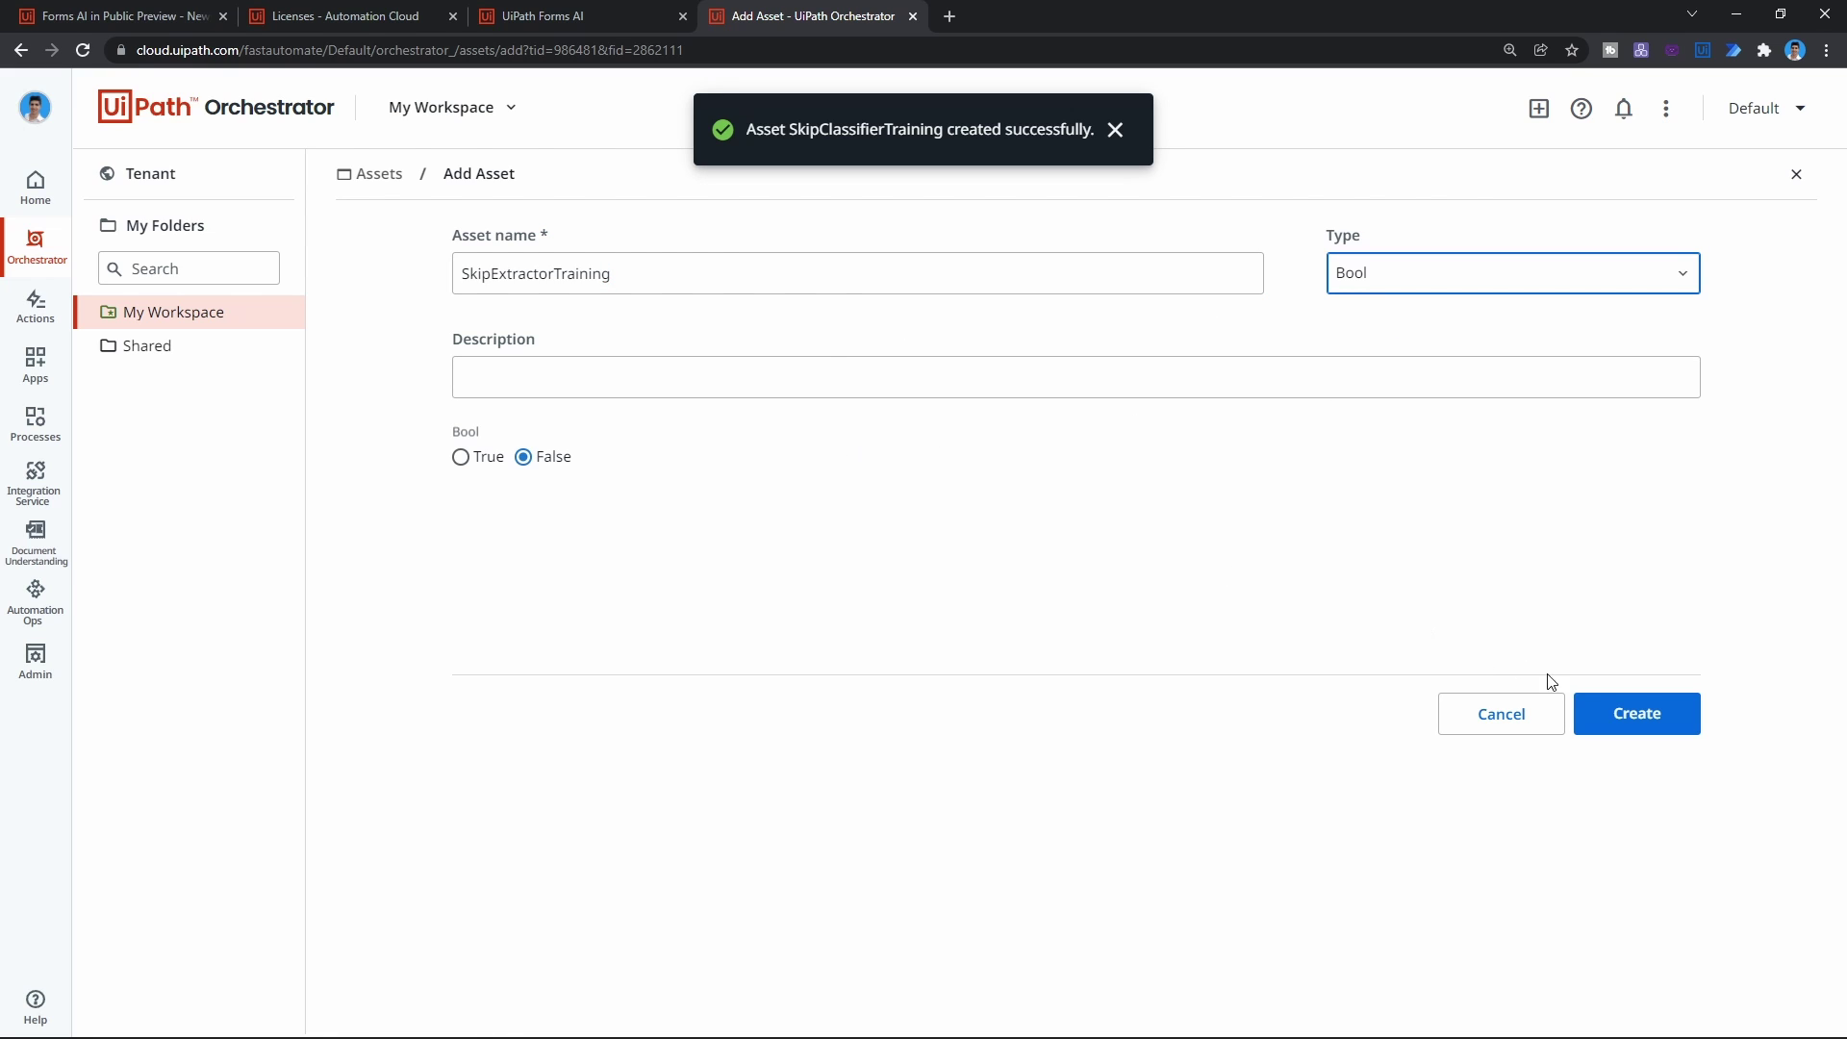
pyautogui.click(1633, 713)
pyautogui.hotkey('alt', 'Tab')
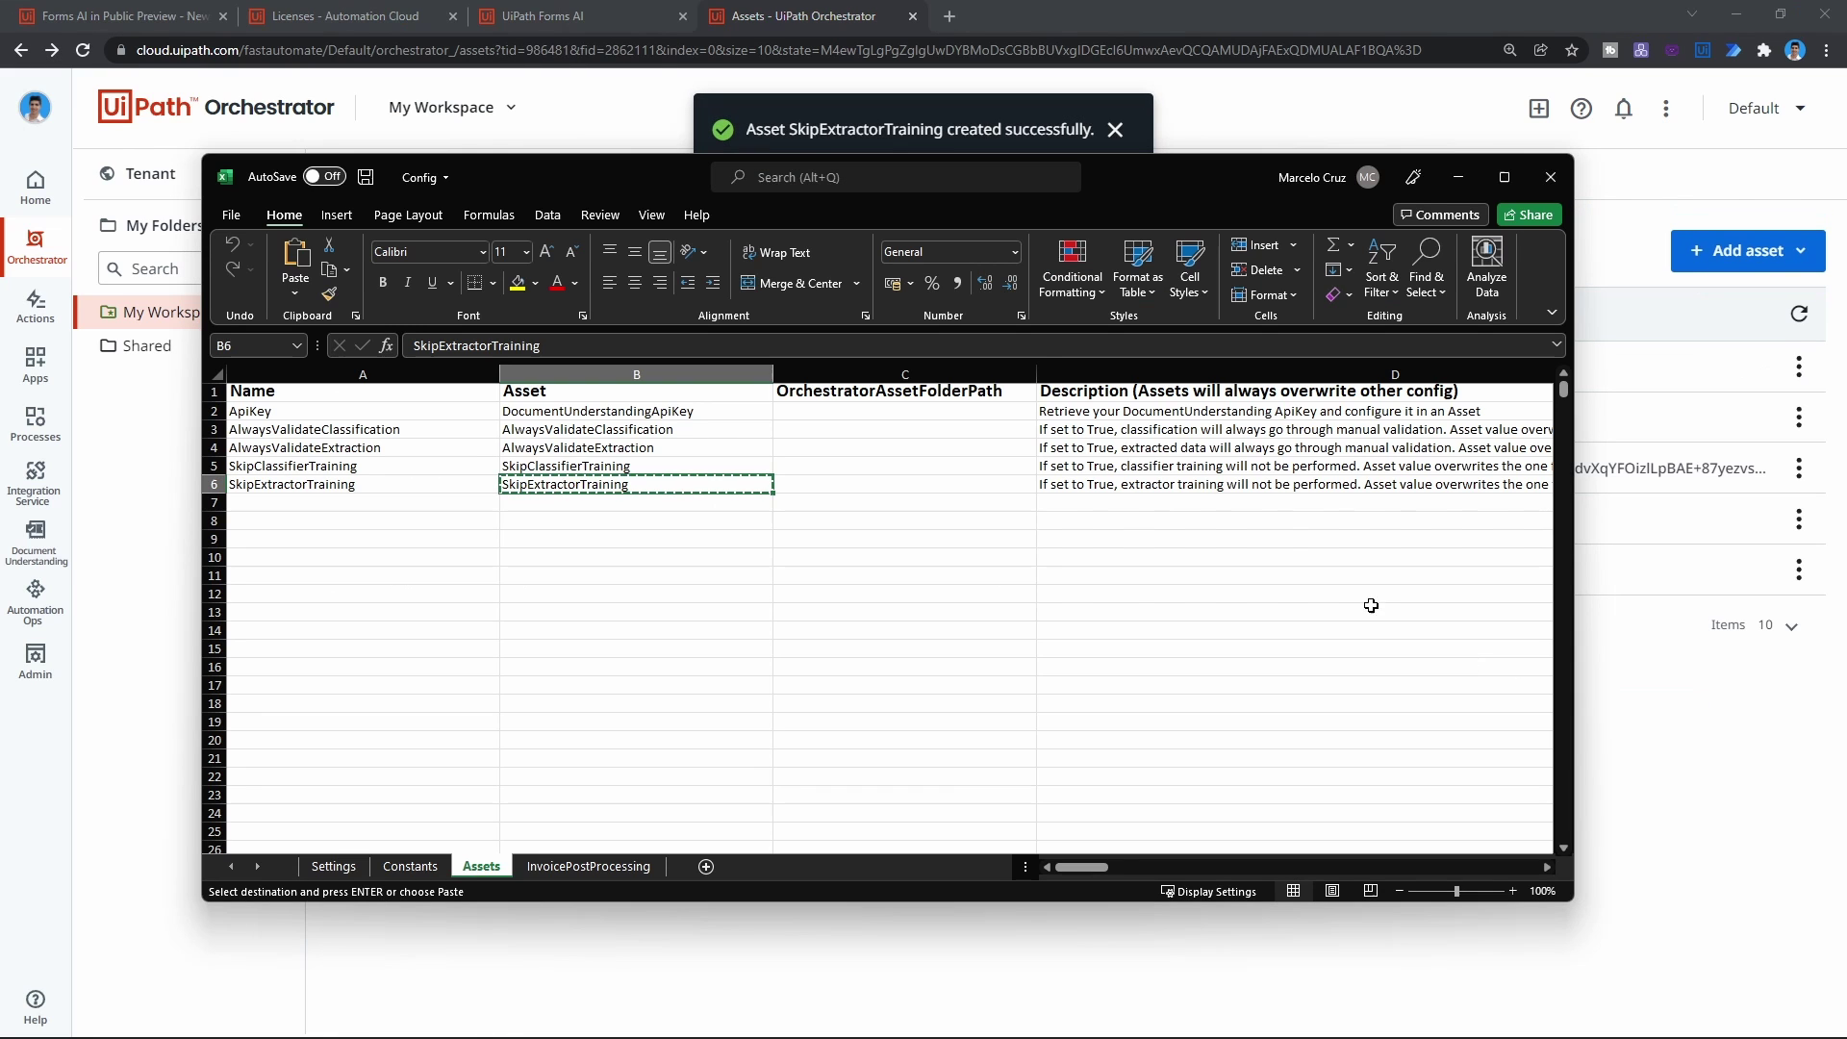
pyautogui.click(1566, 177)
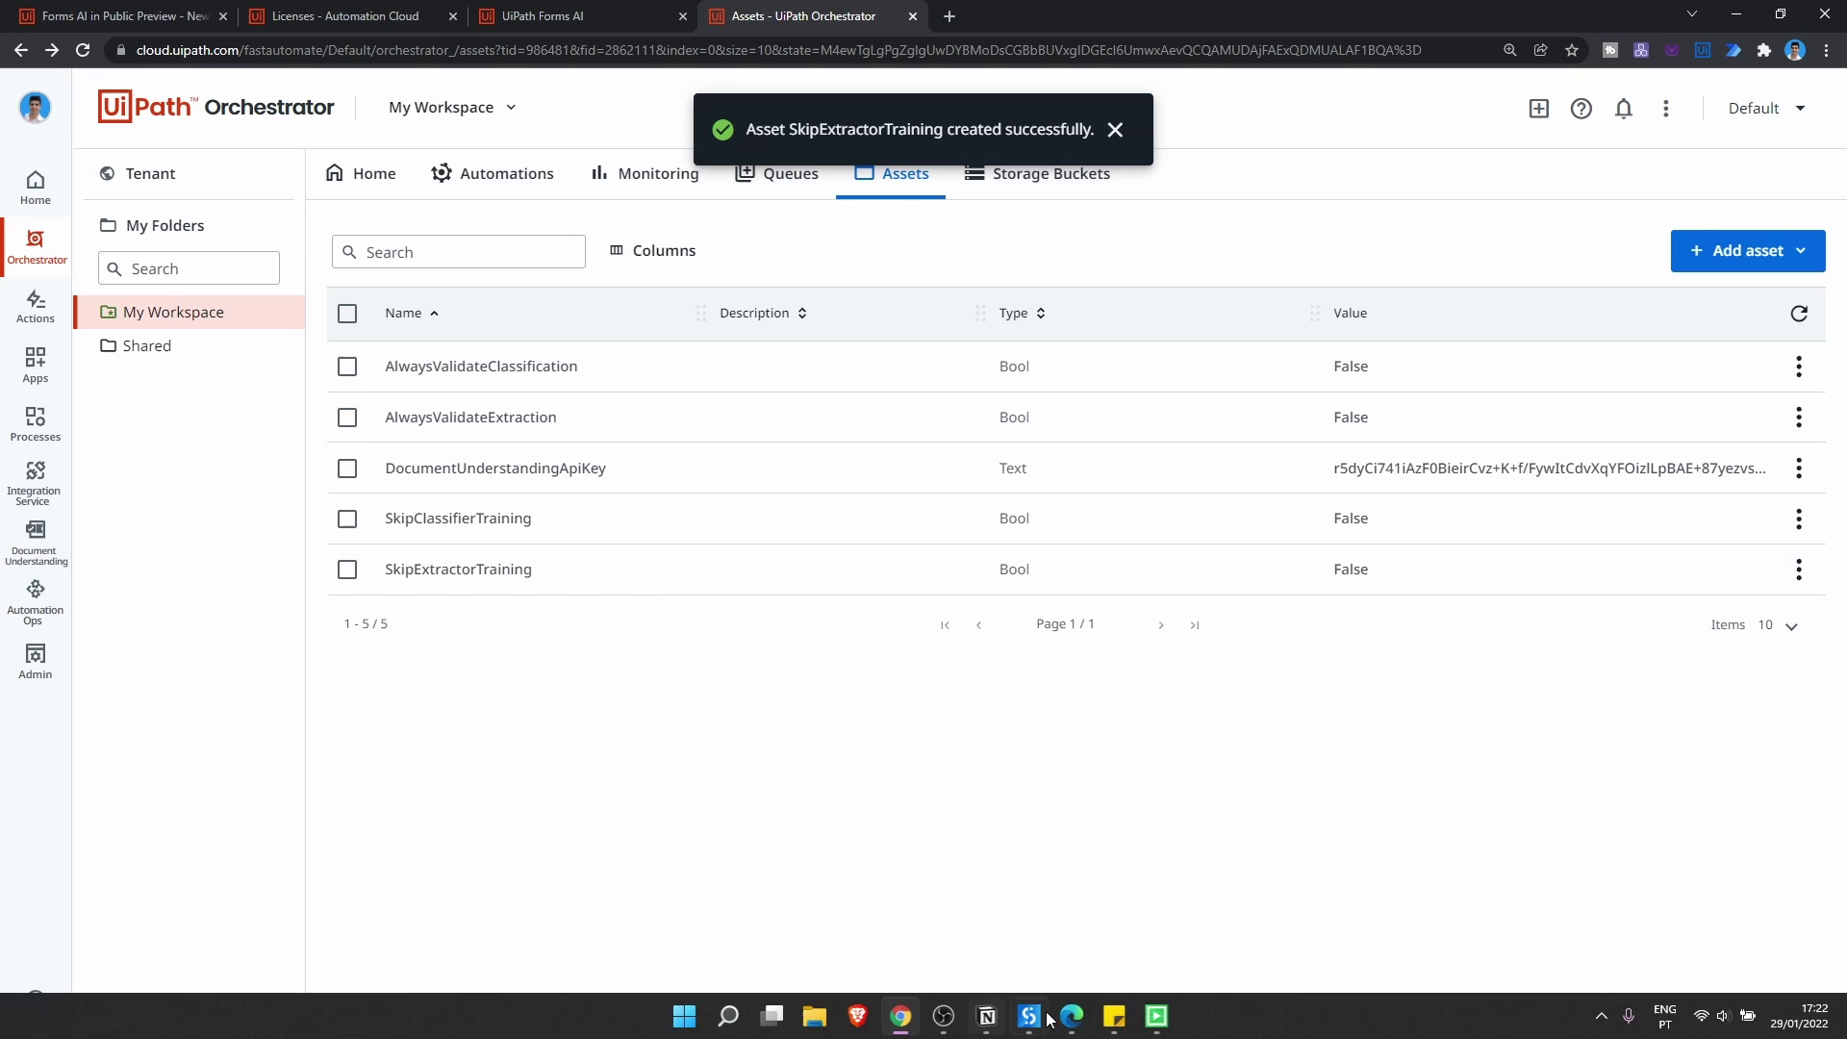
# Switch to UiPath Studio, stop the debug session, and run the Main-Attended file with 4506T-1-prpg1 as the input document.
pyautogui.moveTo(1061, 1018)
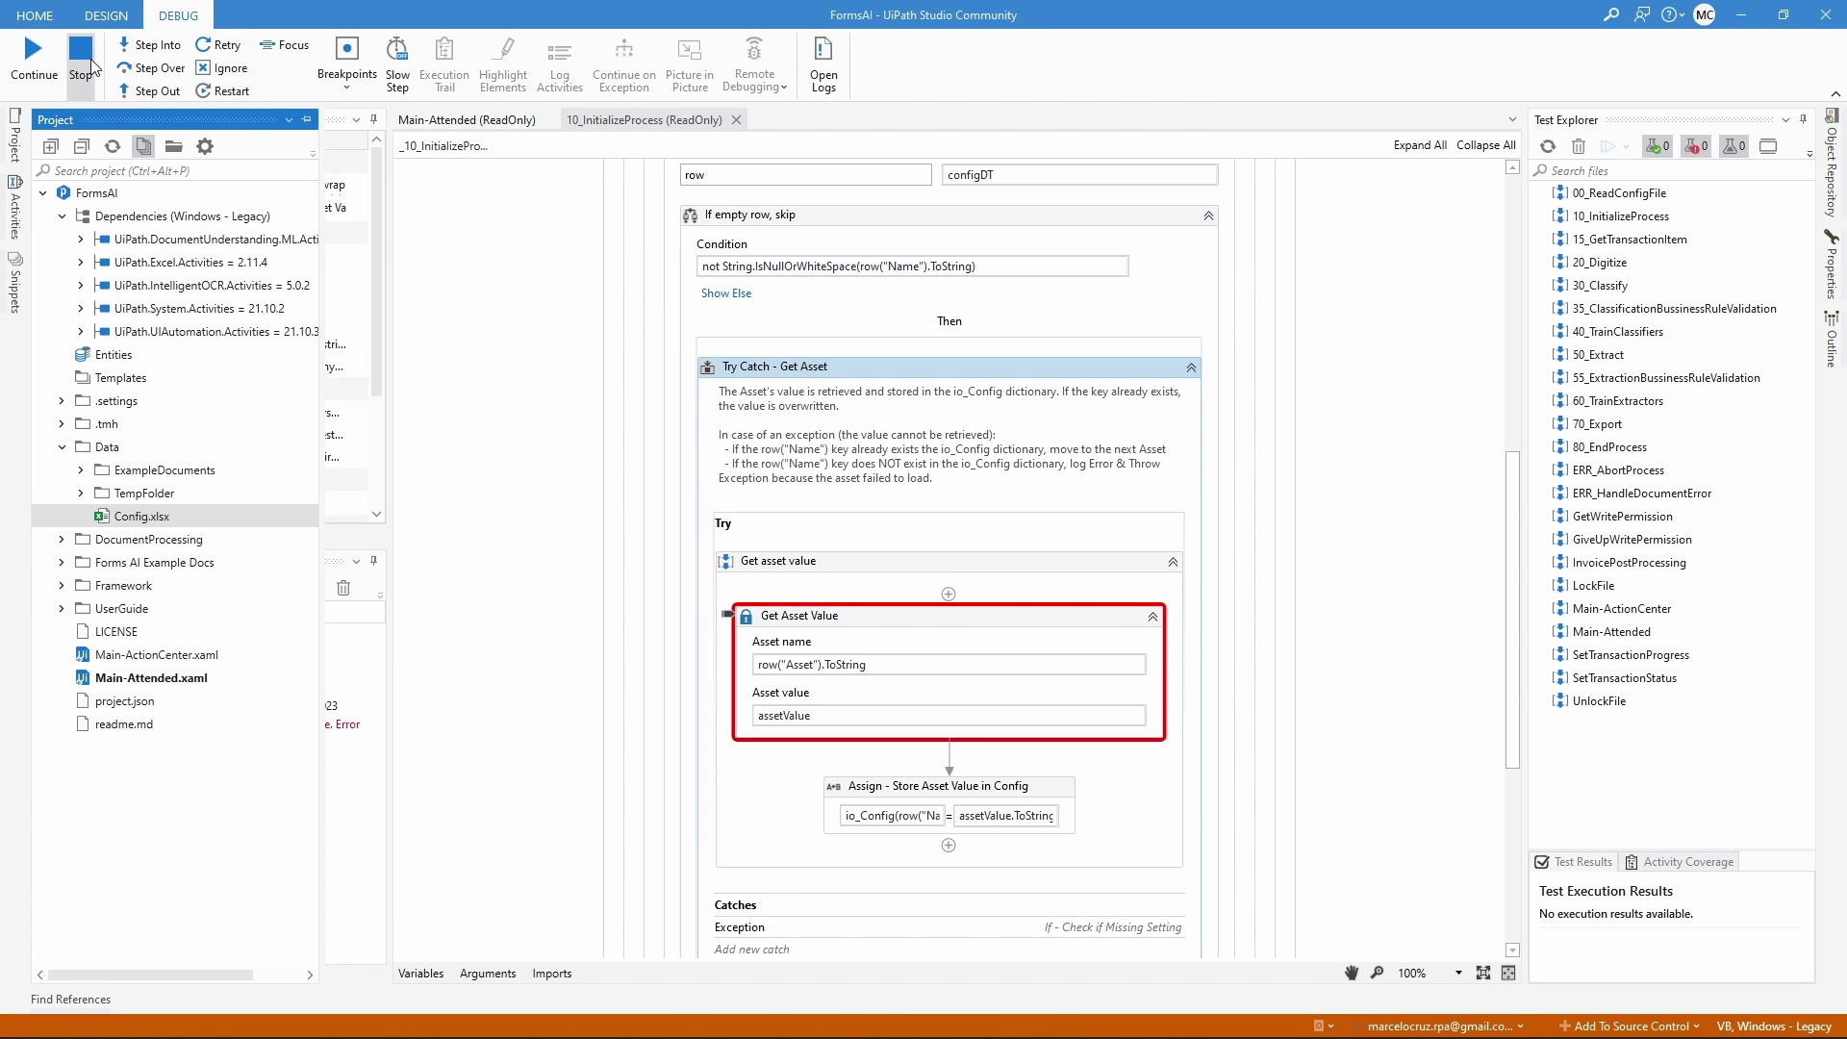
pyautogui.click(81, 57)
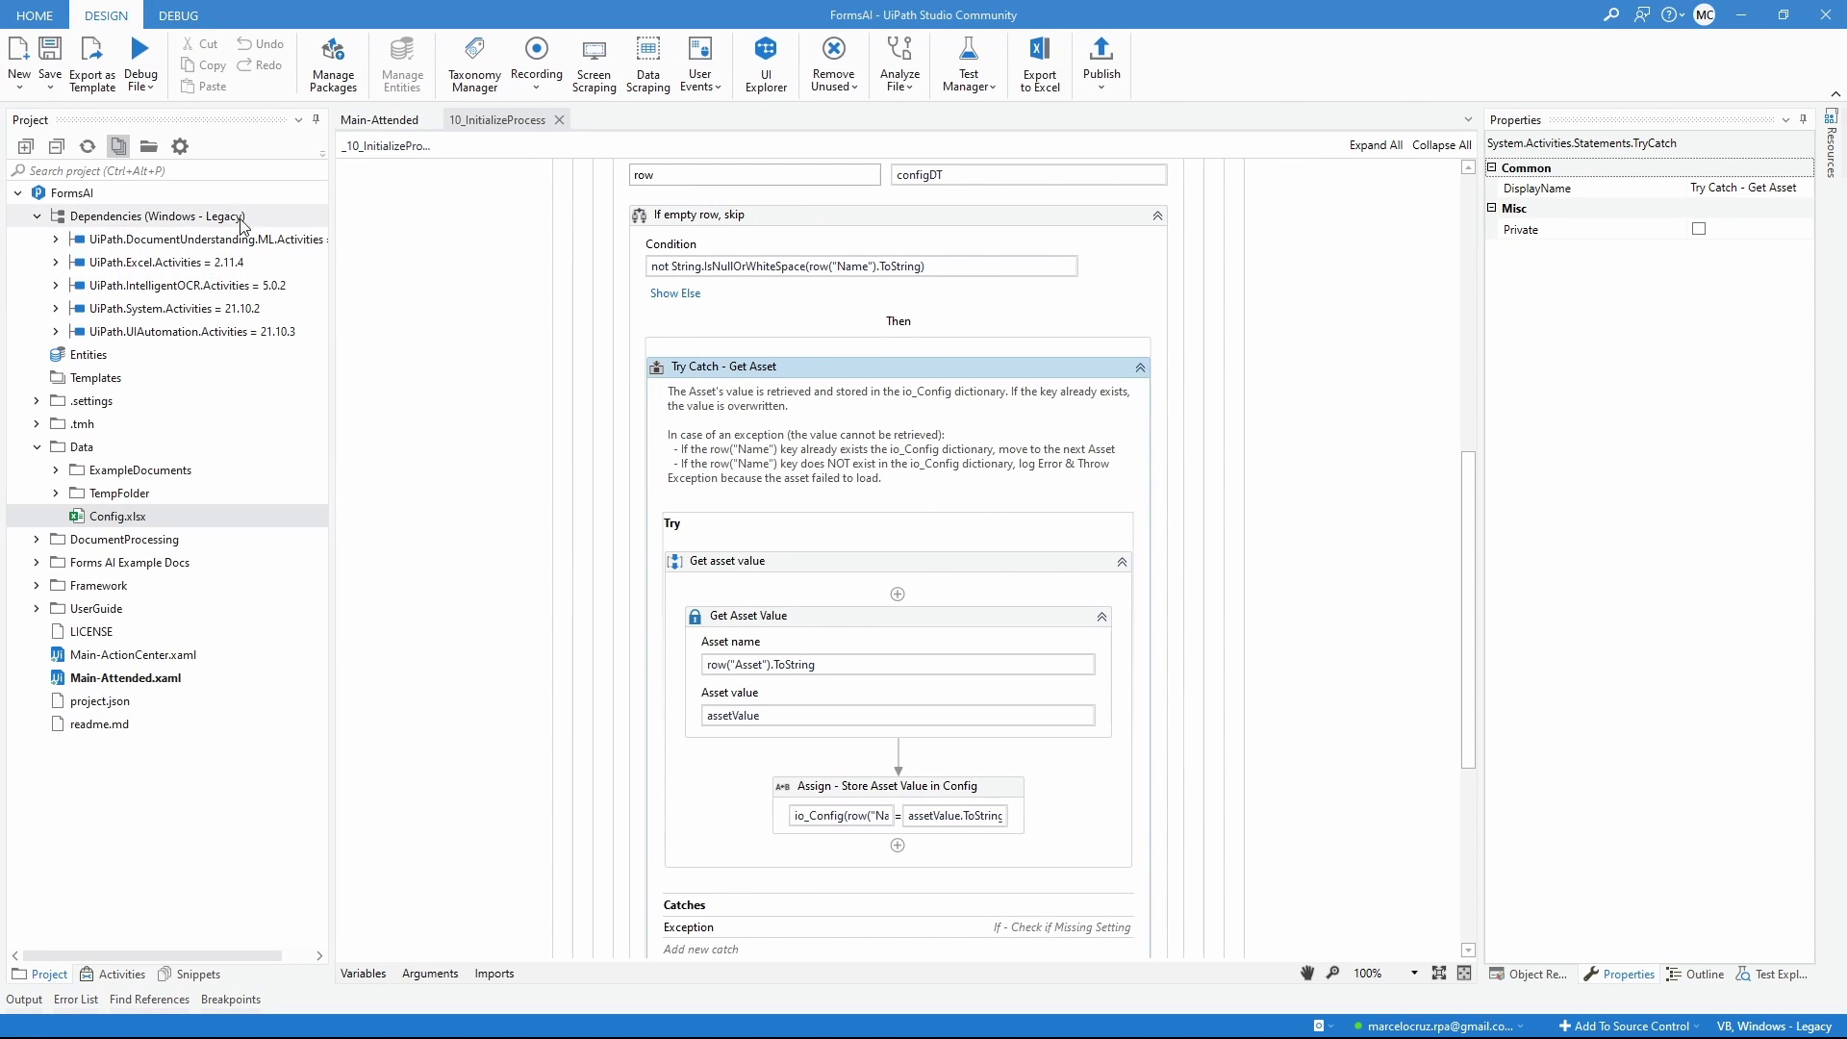
pyautogui.click(377, 120)
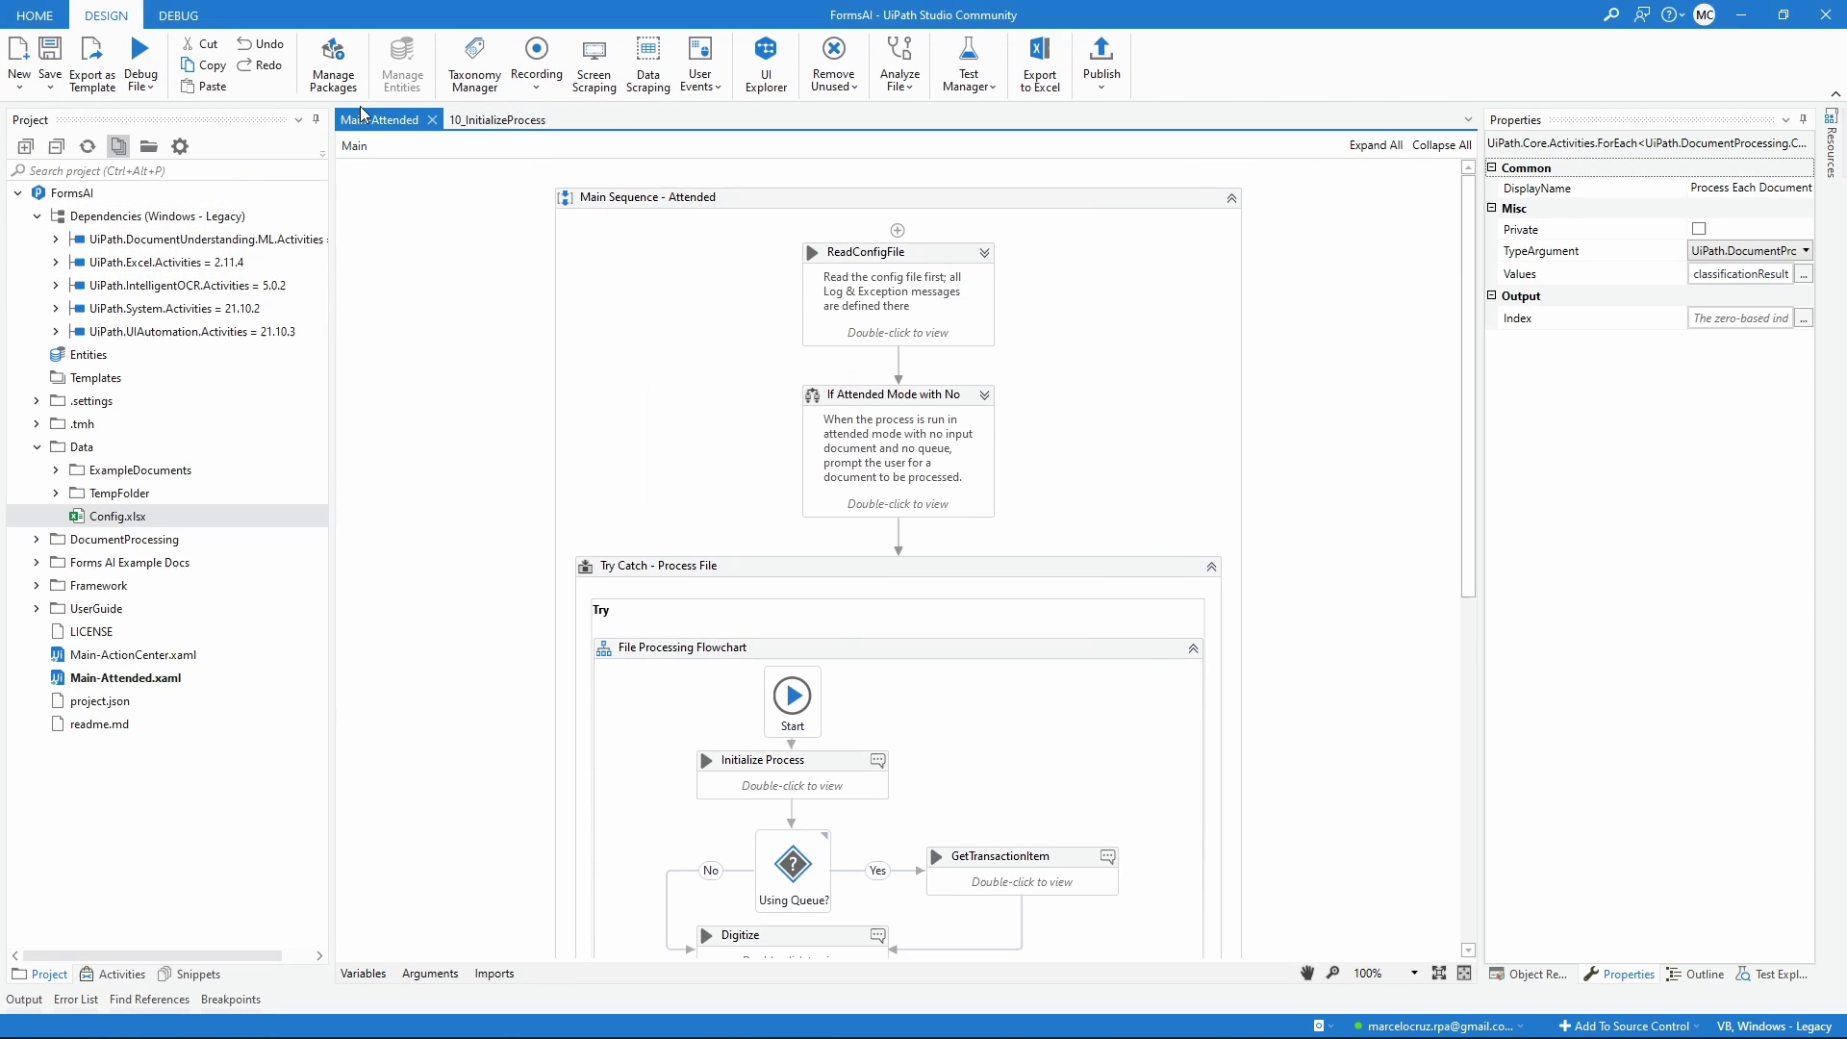
pyautogui.click(149, 87)
pyautogui.click(160, 119)
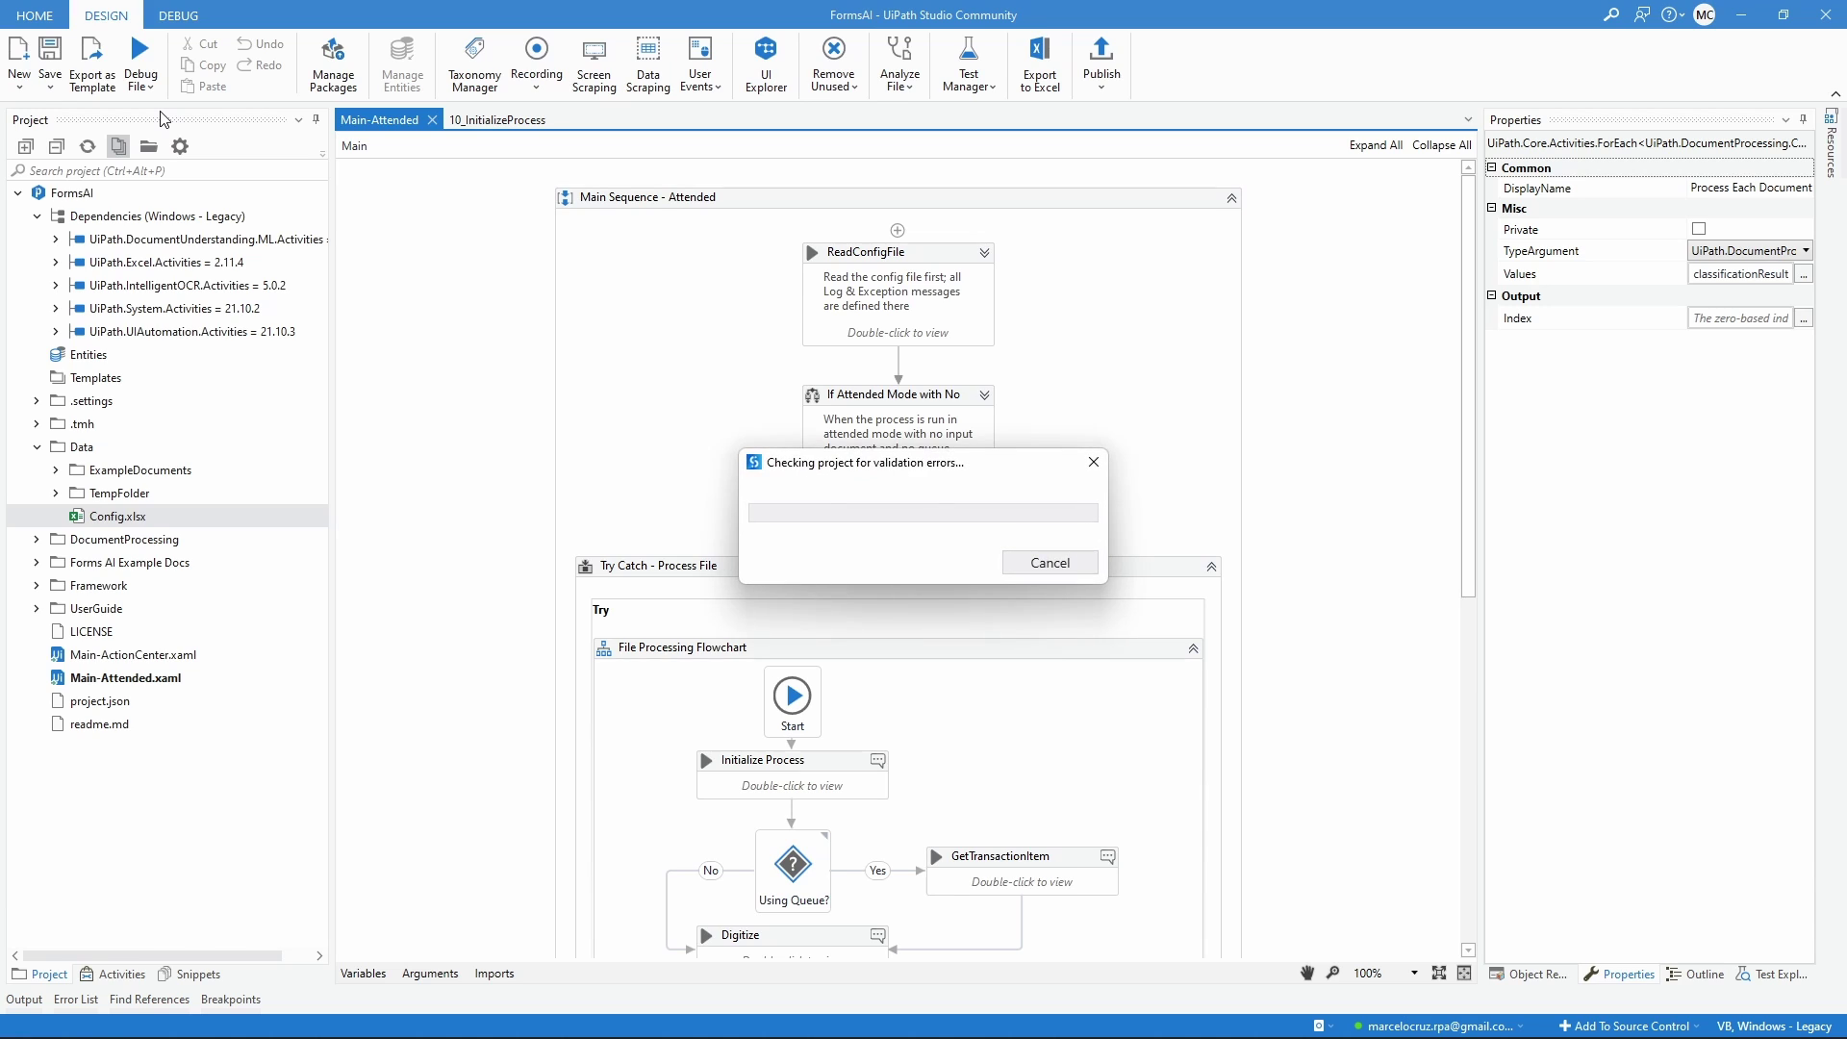
pyautogui.hotkey('alt', 'Tab')
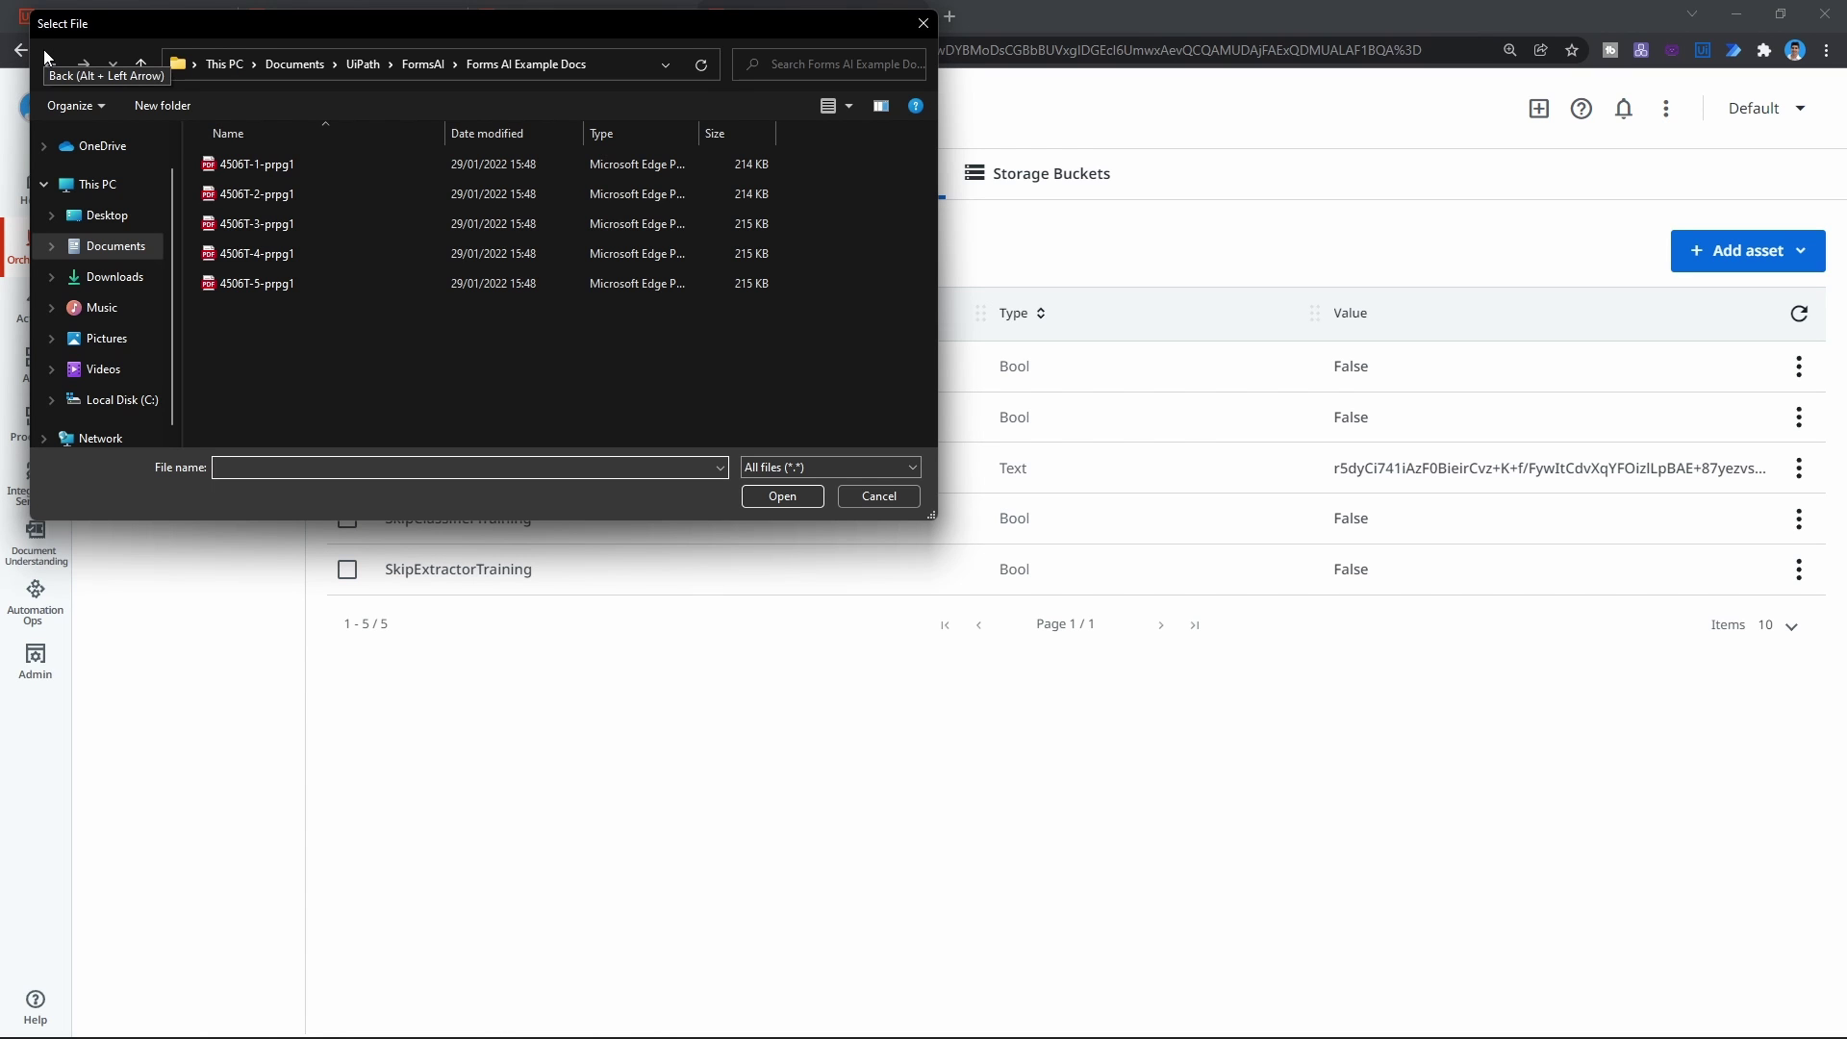
pyautogui.doubleClick(398, 163)
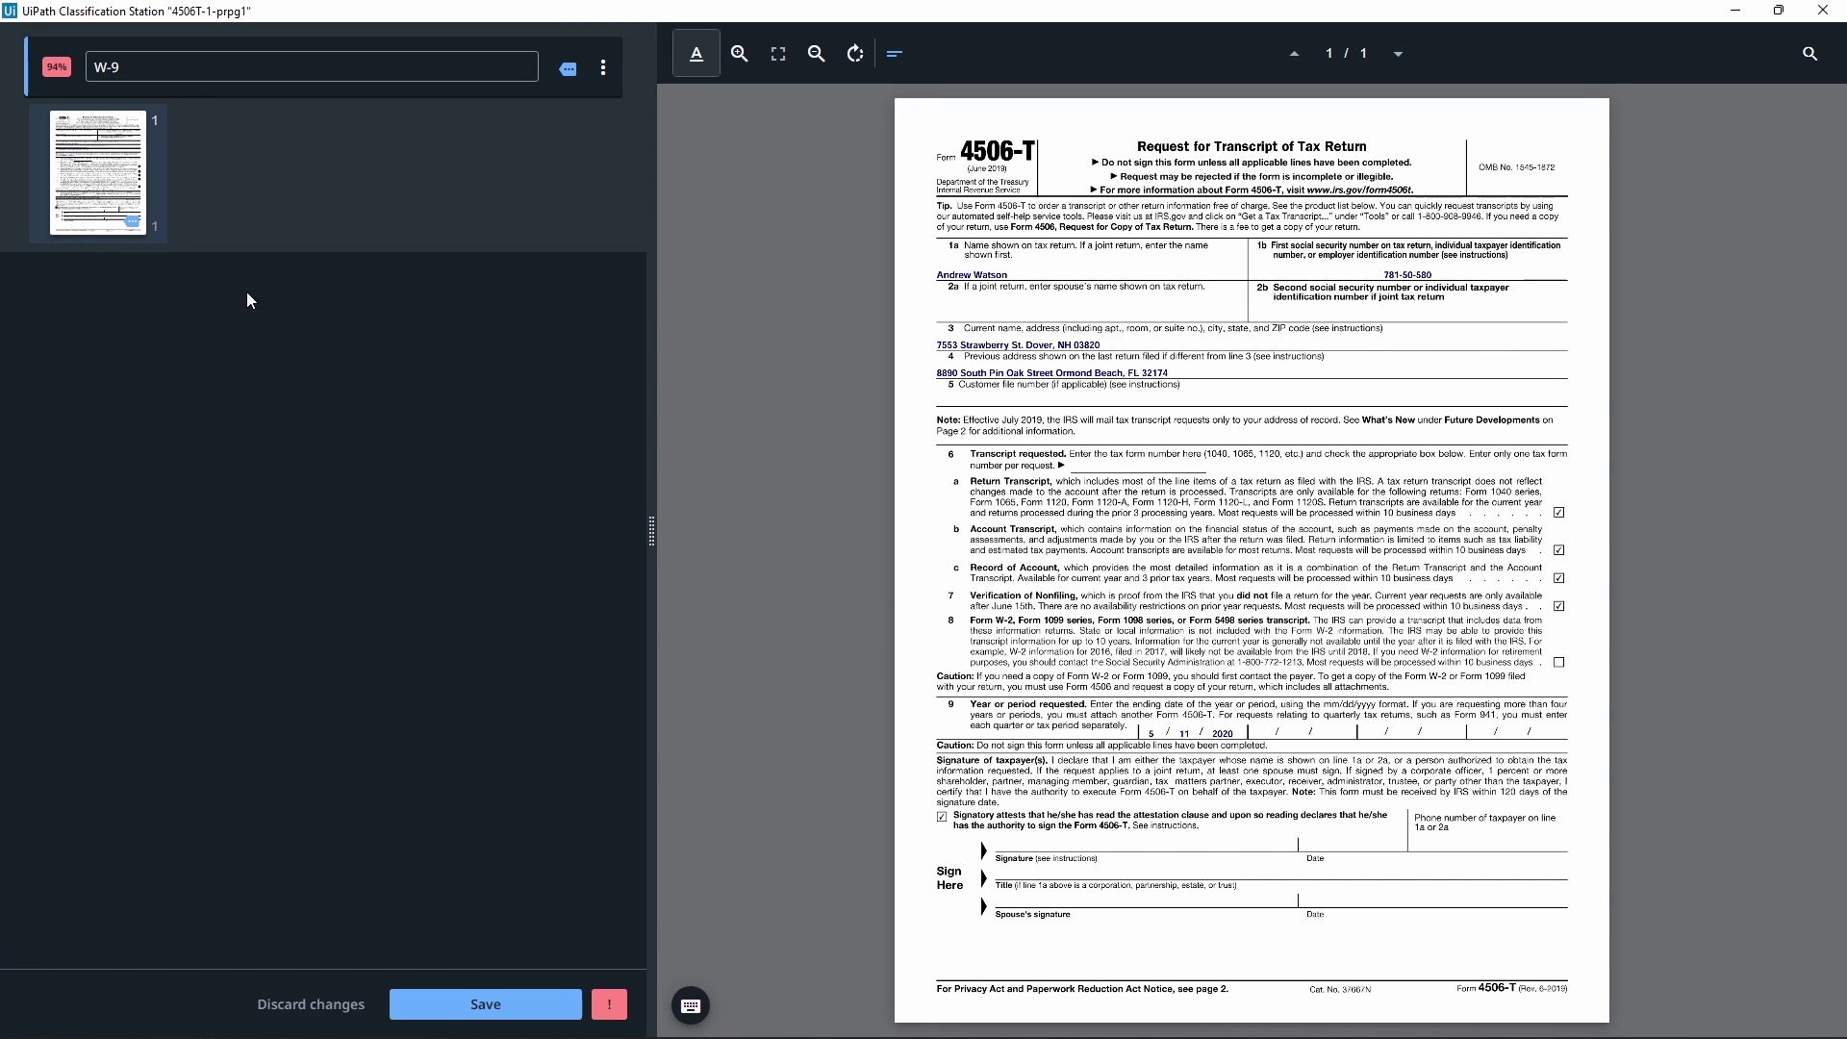
# Change the document's classification from W-9 to 4506T and save it.
pyautogui.click(213, 72)
pyautogui.scroll(-3, 270, 154)
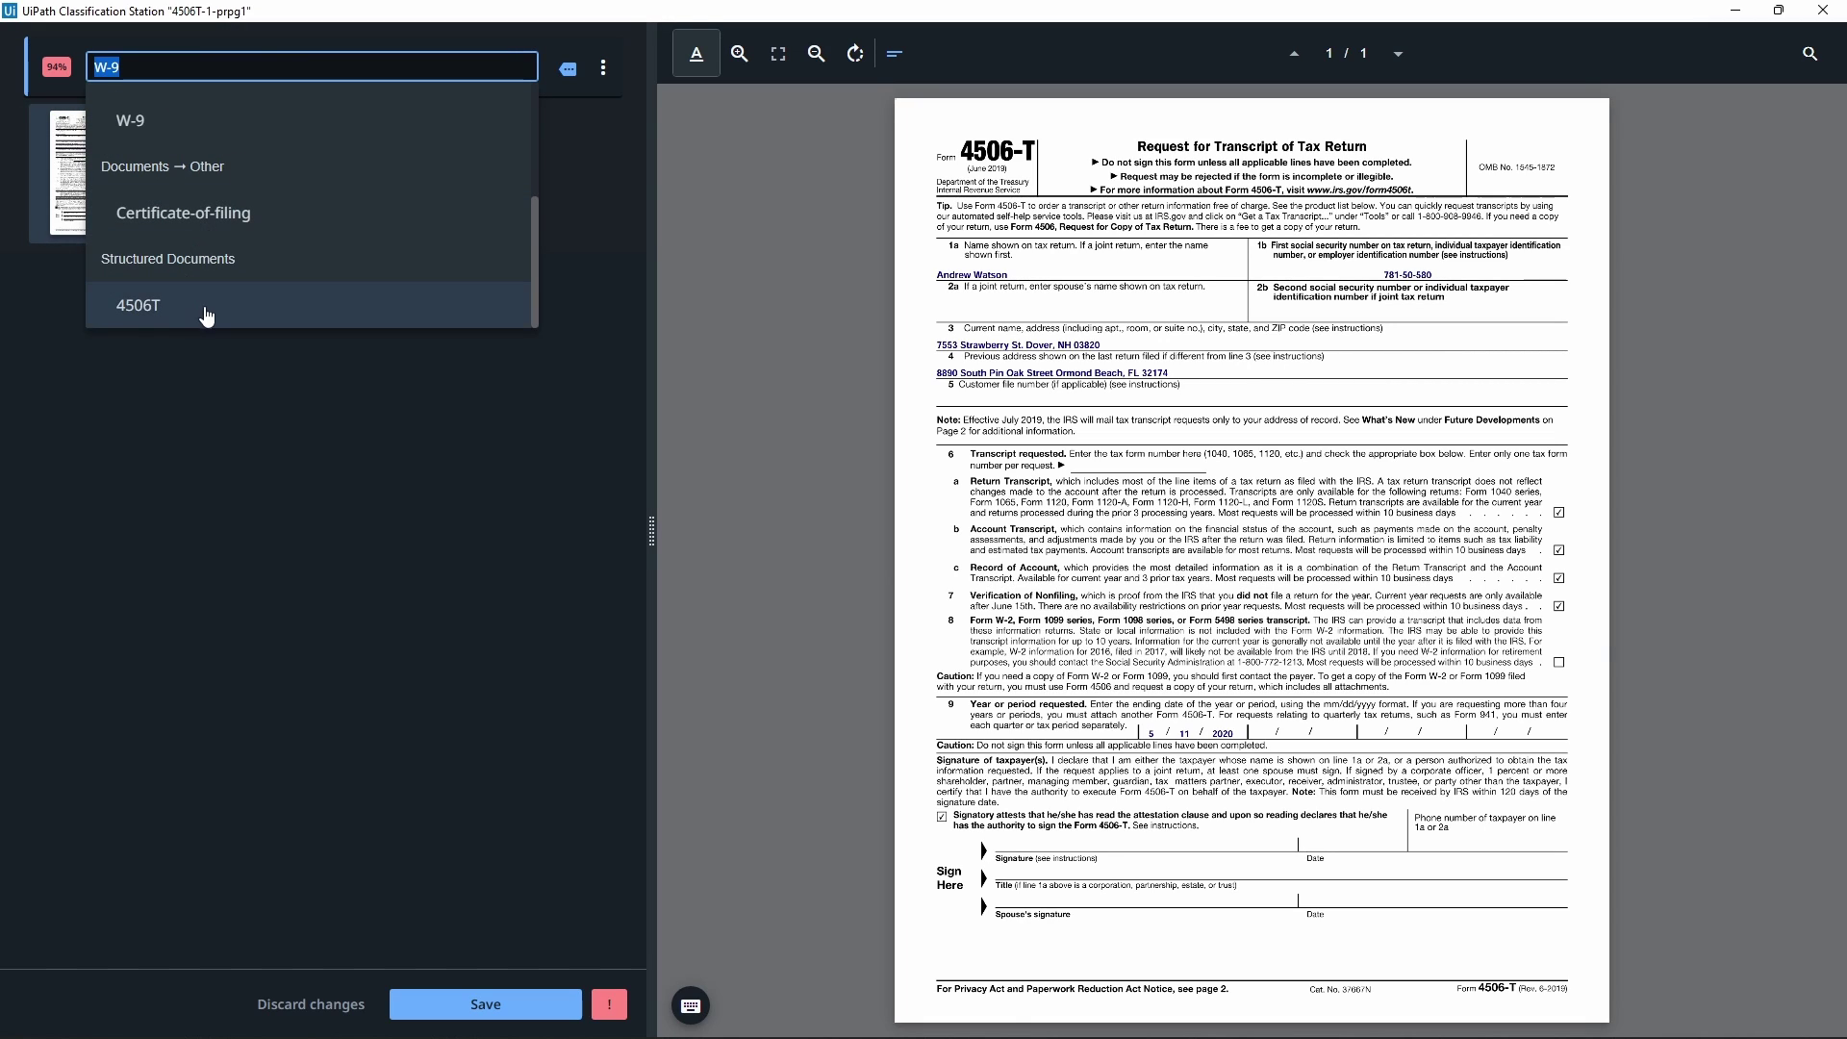
pyautogui.click(149, 308)
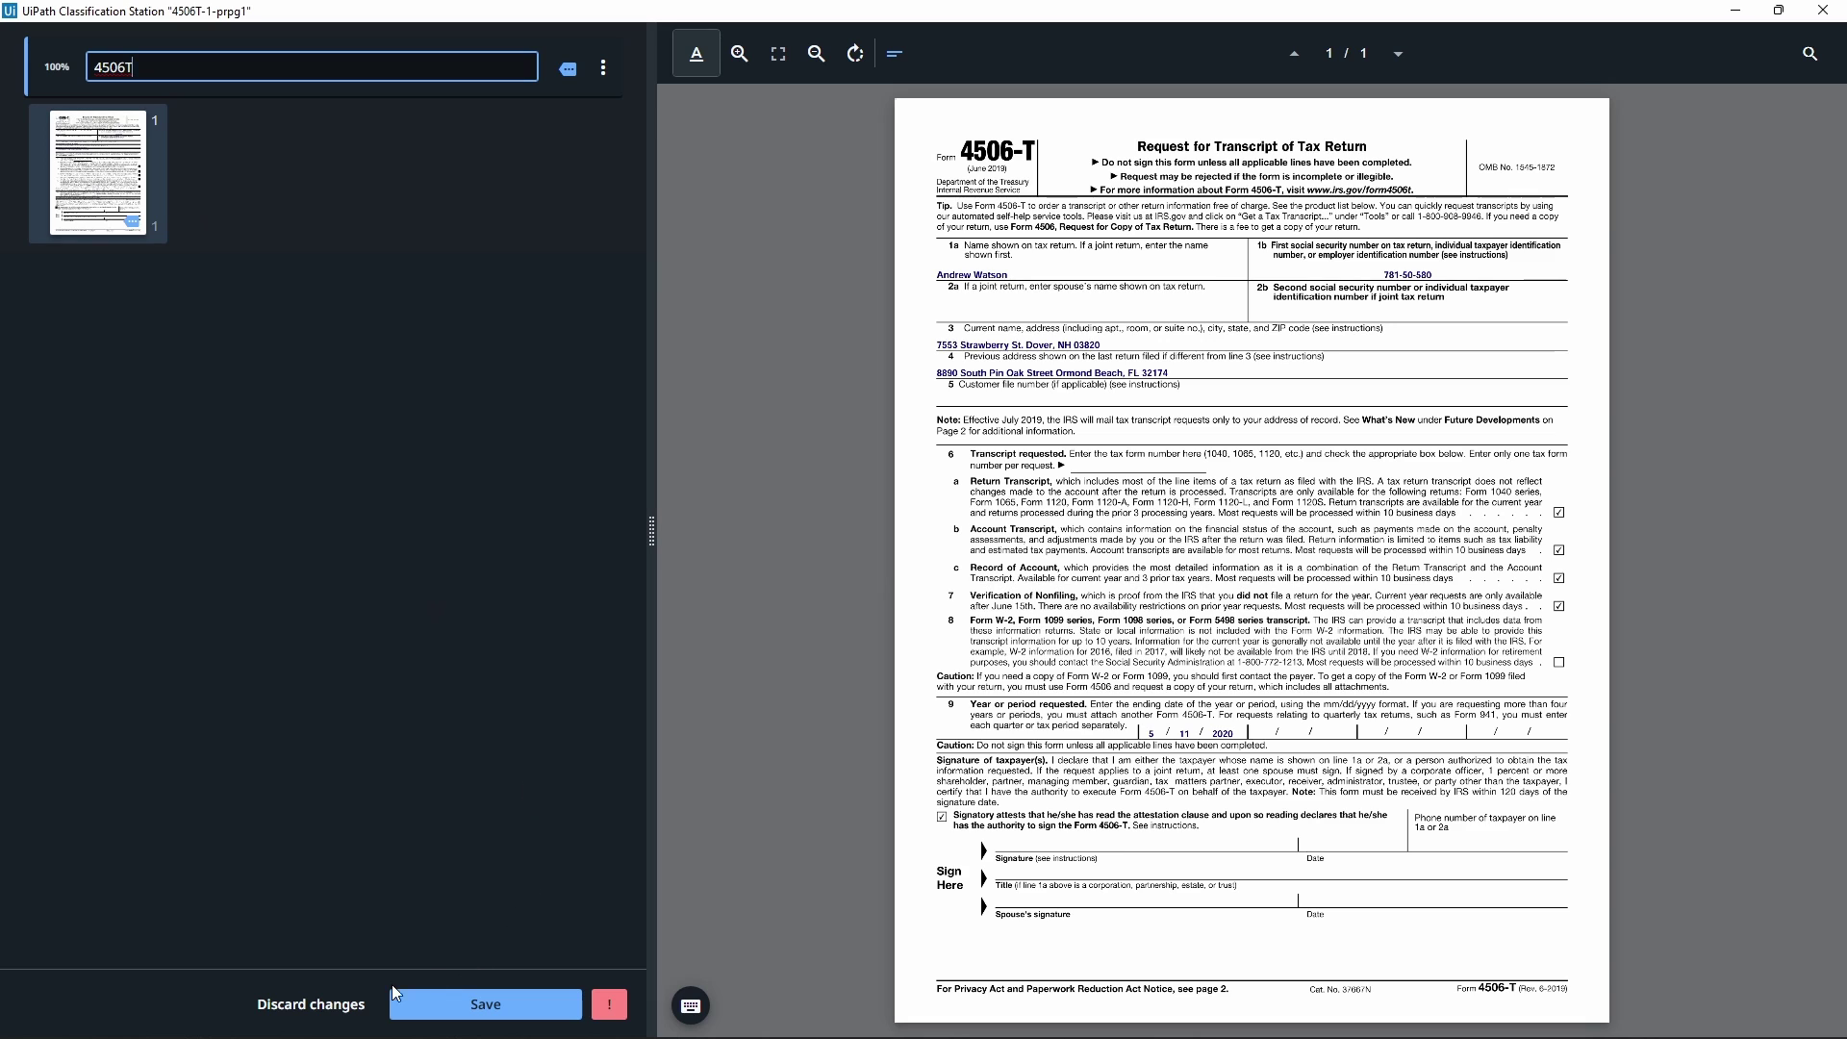
pyautogui.click(470, 1010)
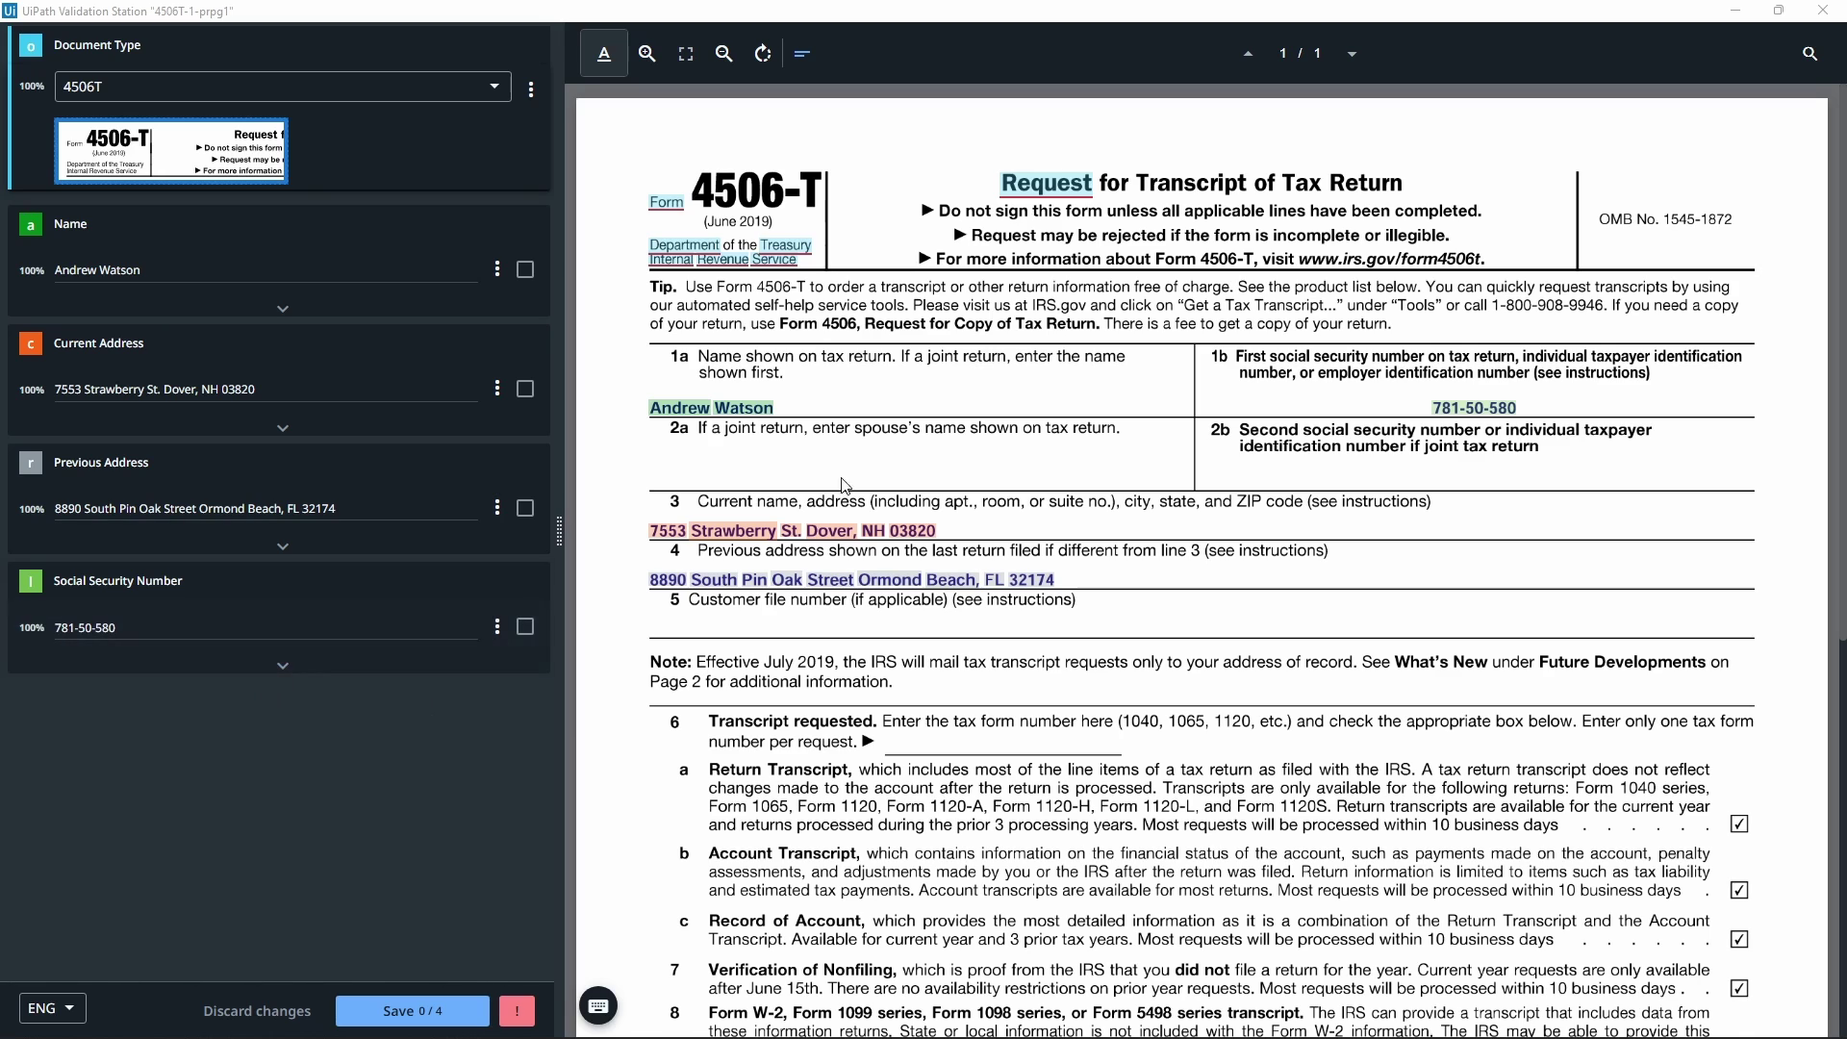
# Confirm the extracted Name, Current Address, Previous Address and Social Security Number fields, and save the validation.
pyautogui.click(525, 269)
pyautogui.click(525, 389)
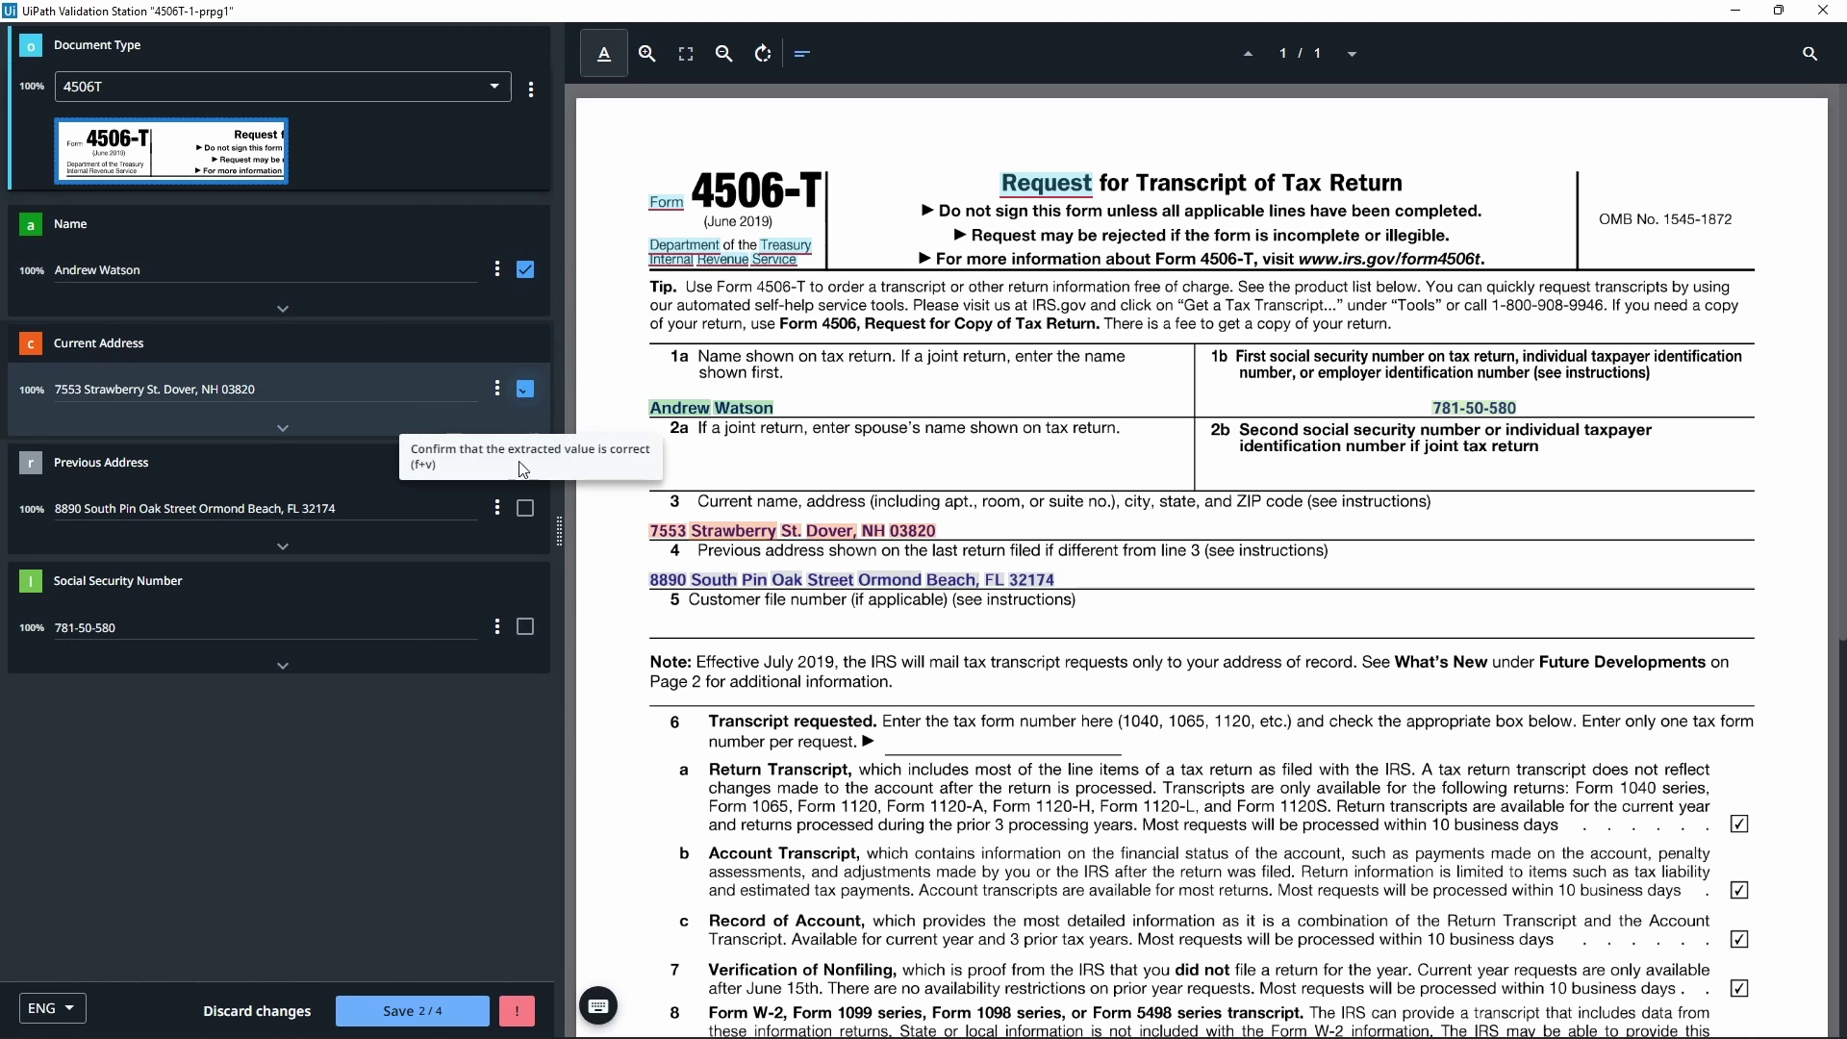
pyautogui.click(525, 509)
pyautogui.click(525, 627)
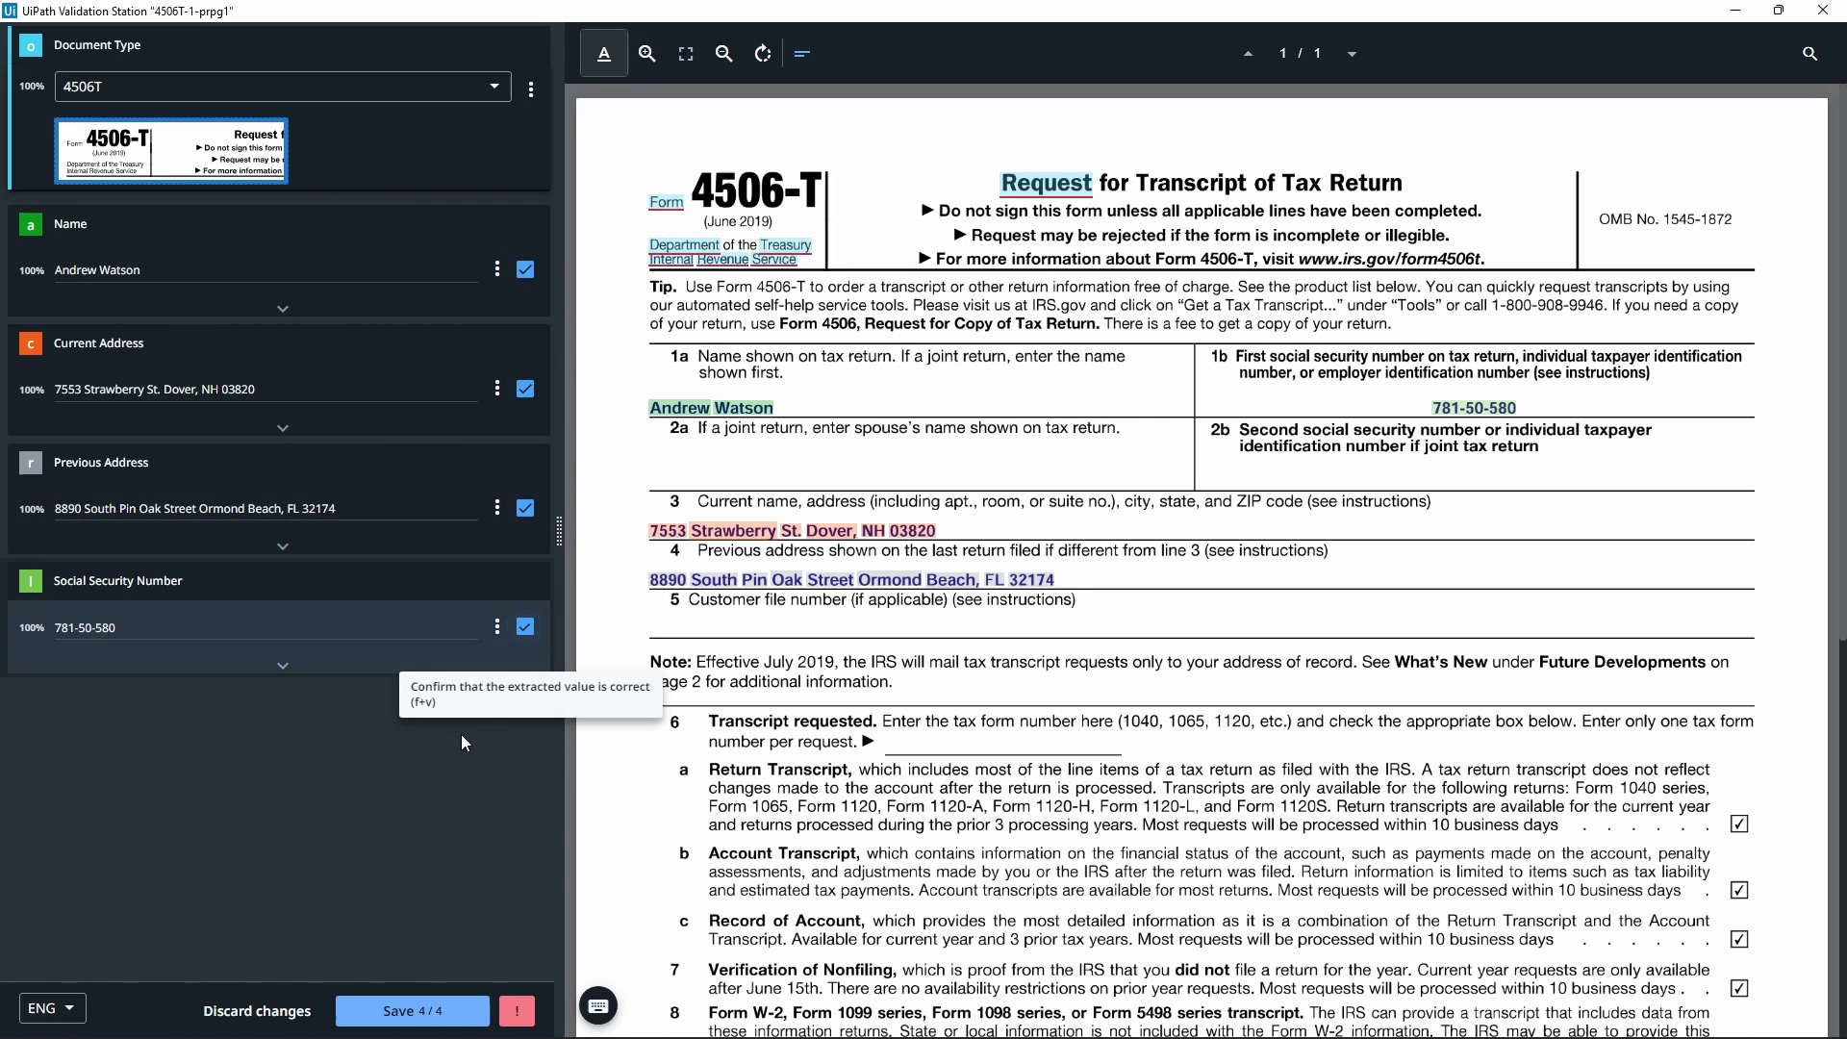
pyautogui.click(447, 1005)
# Switch to Chrome and check the published extractor's processed pages and status in the Forms AI project of Document Understanding.
pyautogui.hotkey('alt', 'Tab')
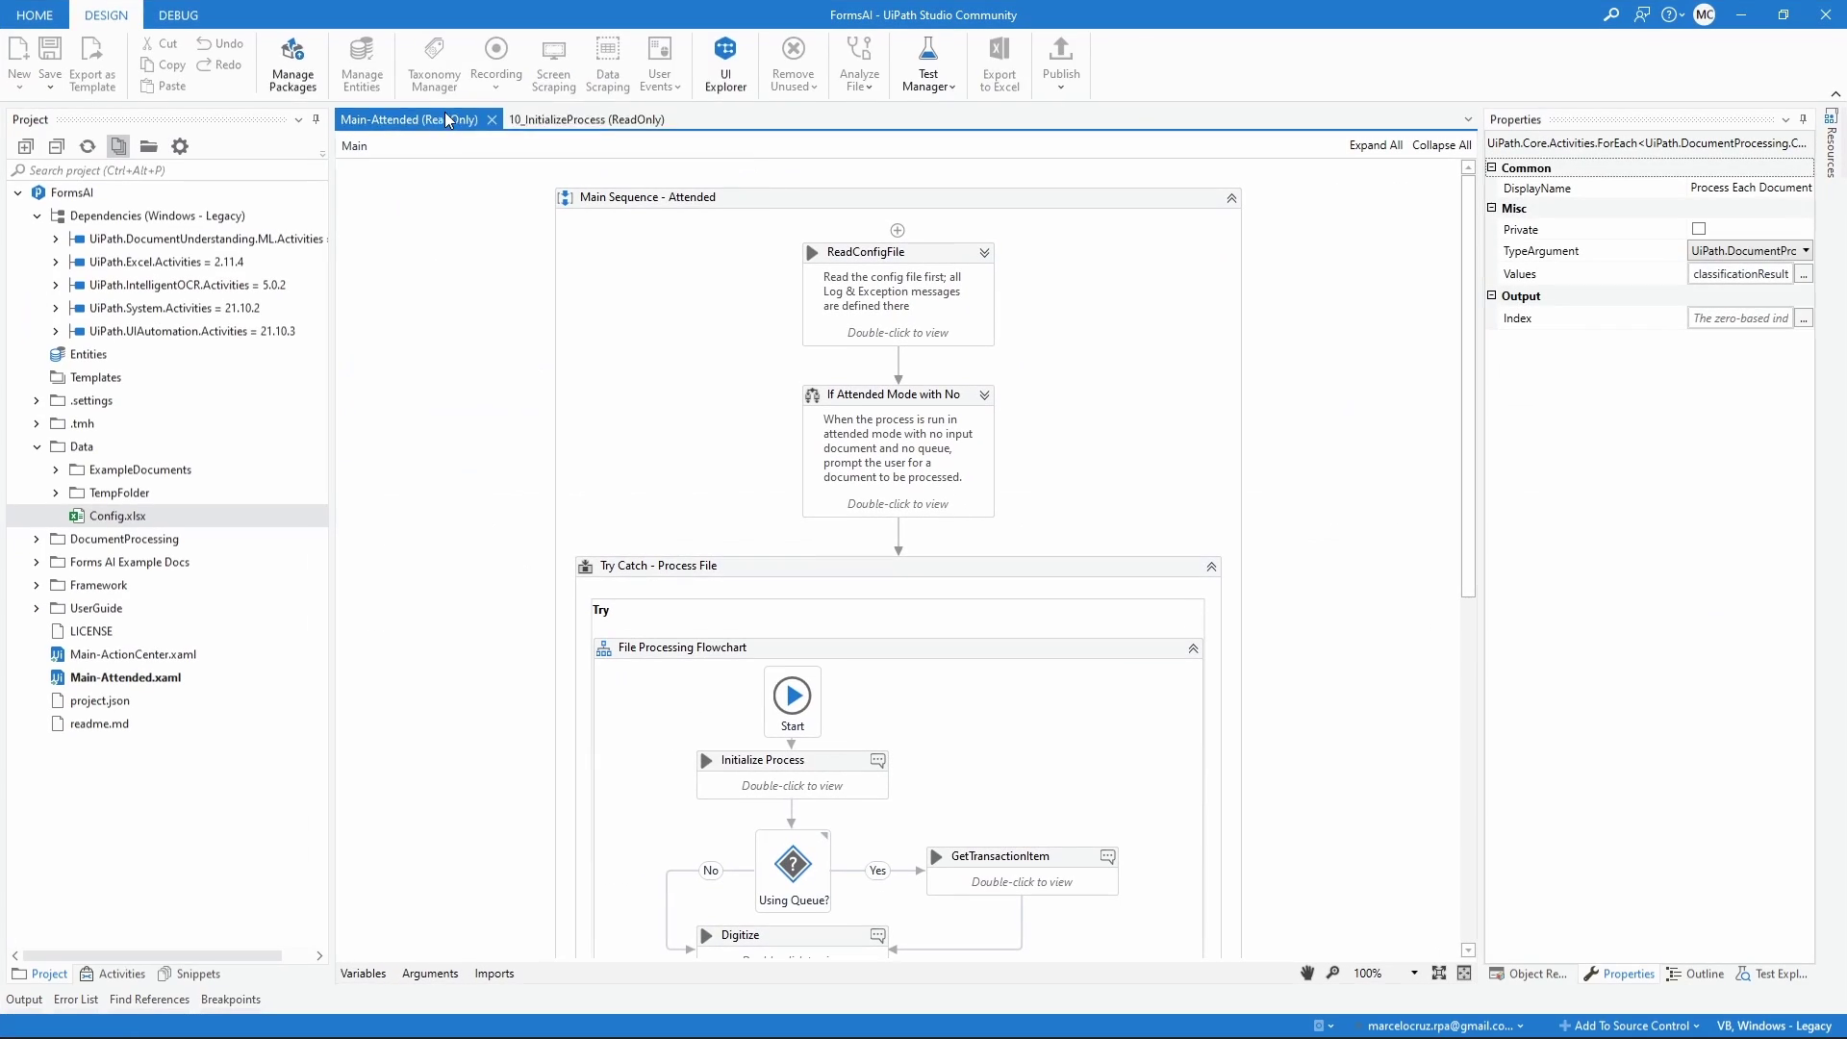
pyautogui.click(1741, 15)
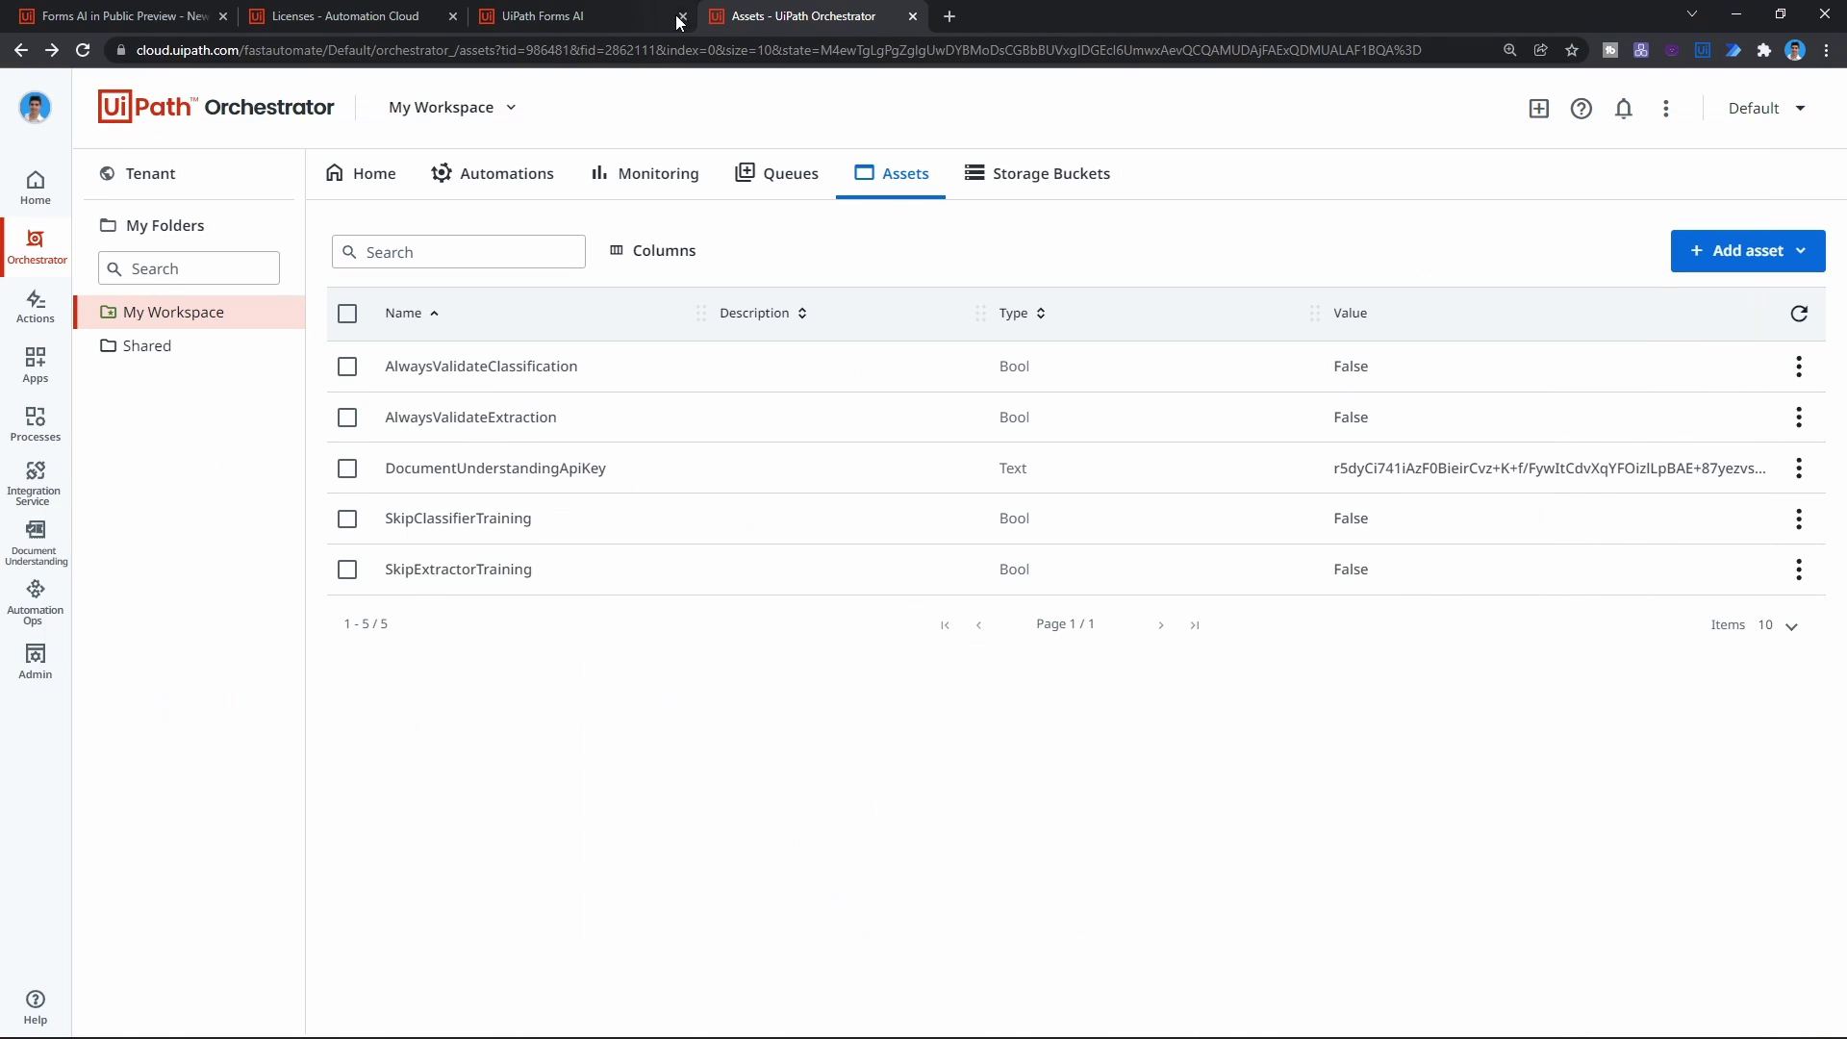
pyautogui.click(623, 13)
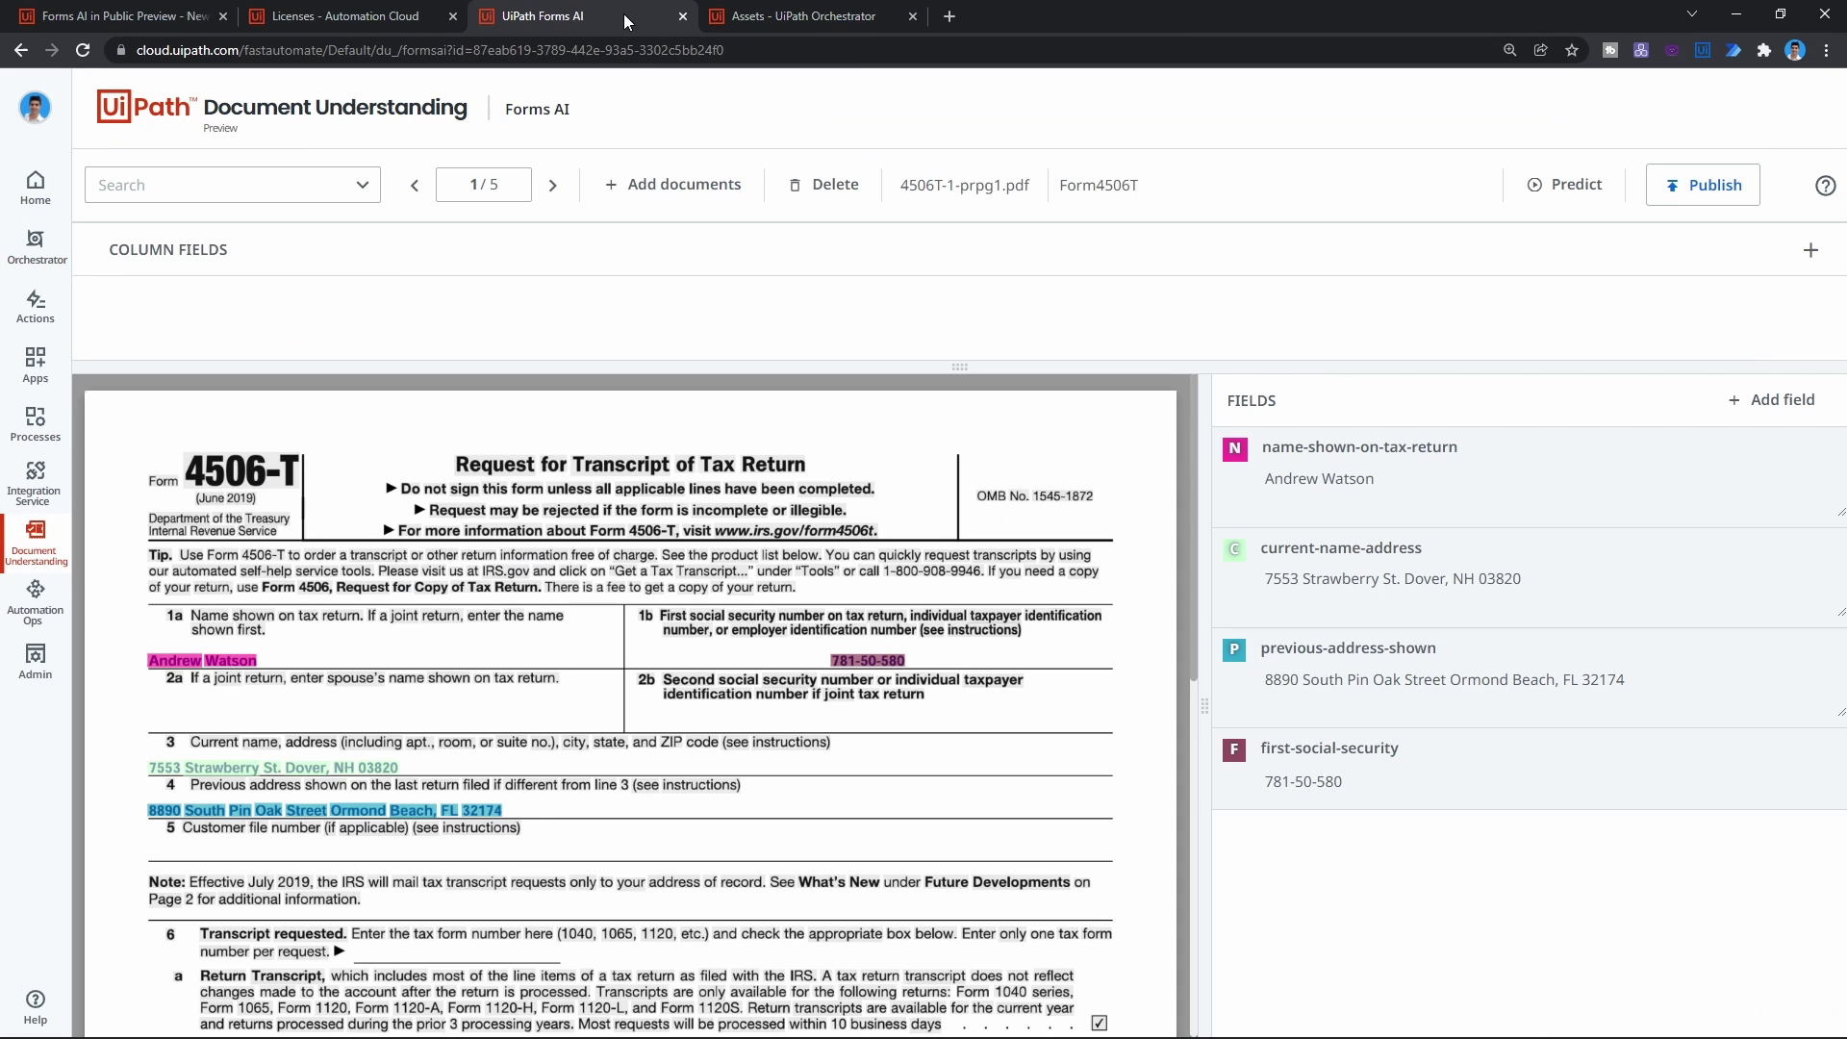
pyautogui.click(34, 556)
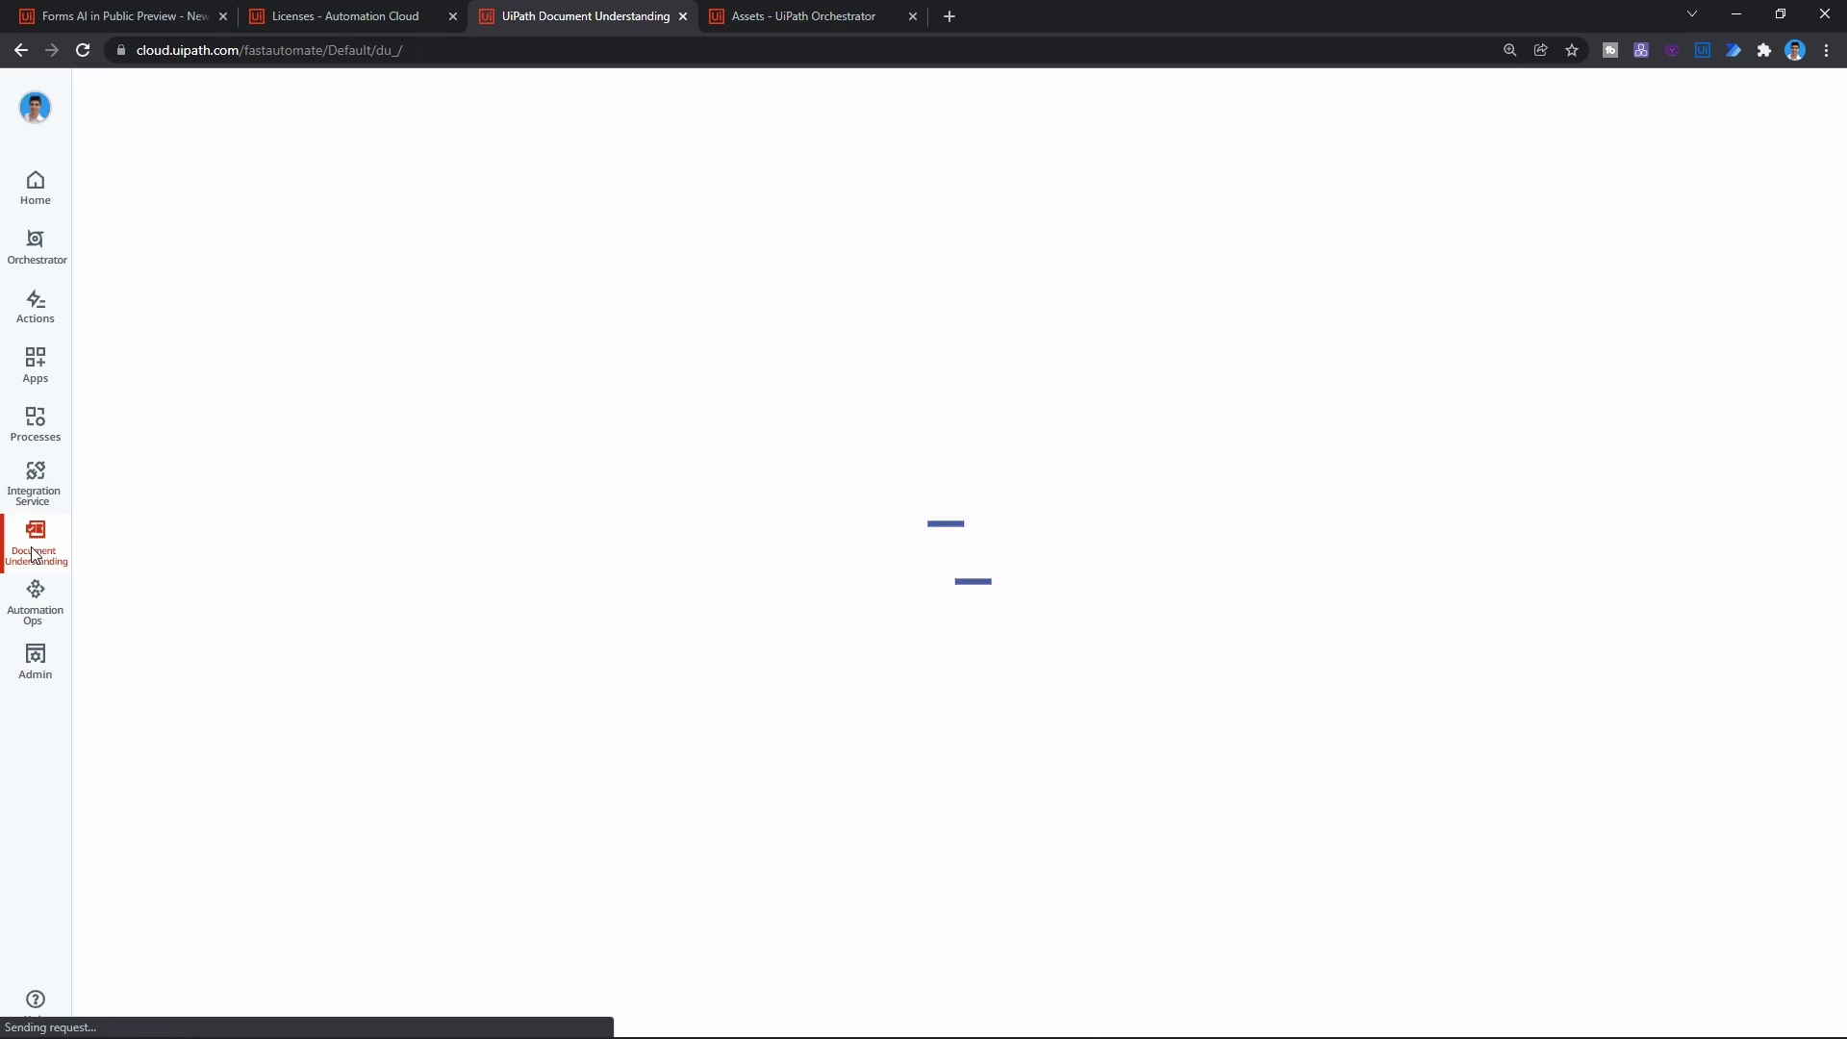
pyautogui.click(186, 483)
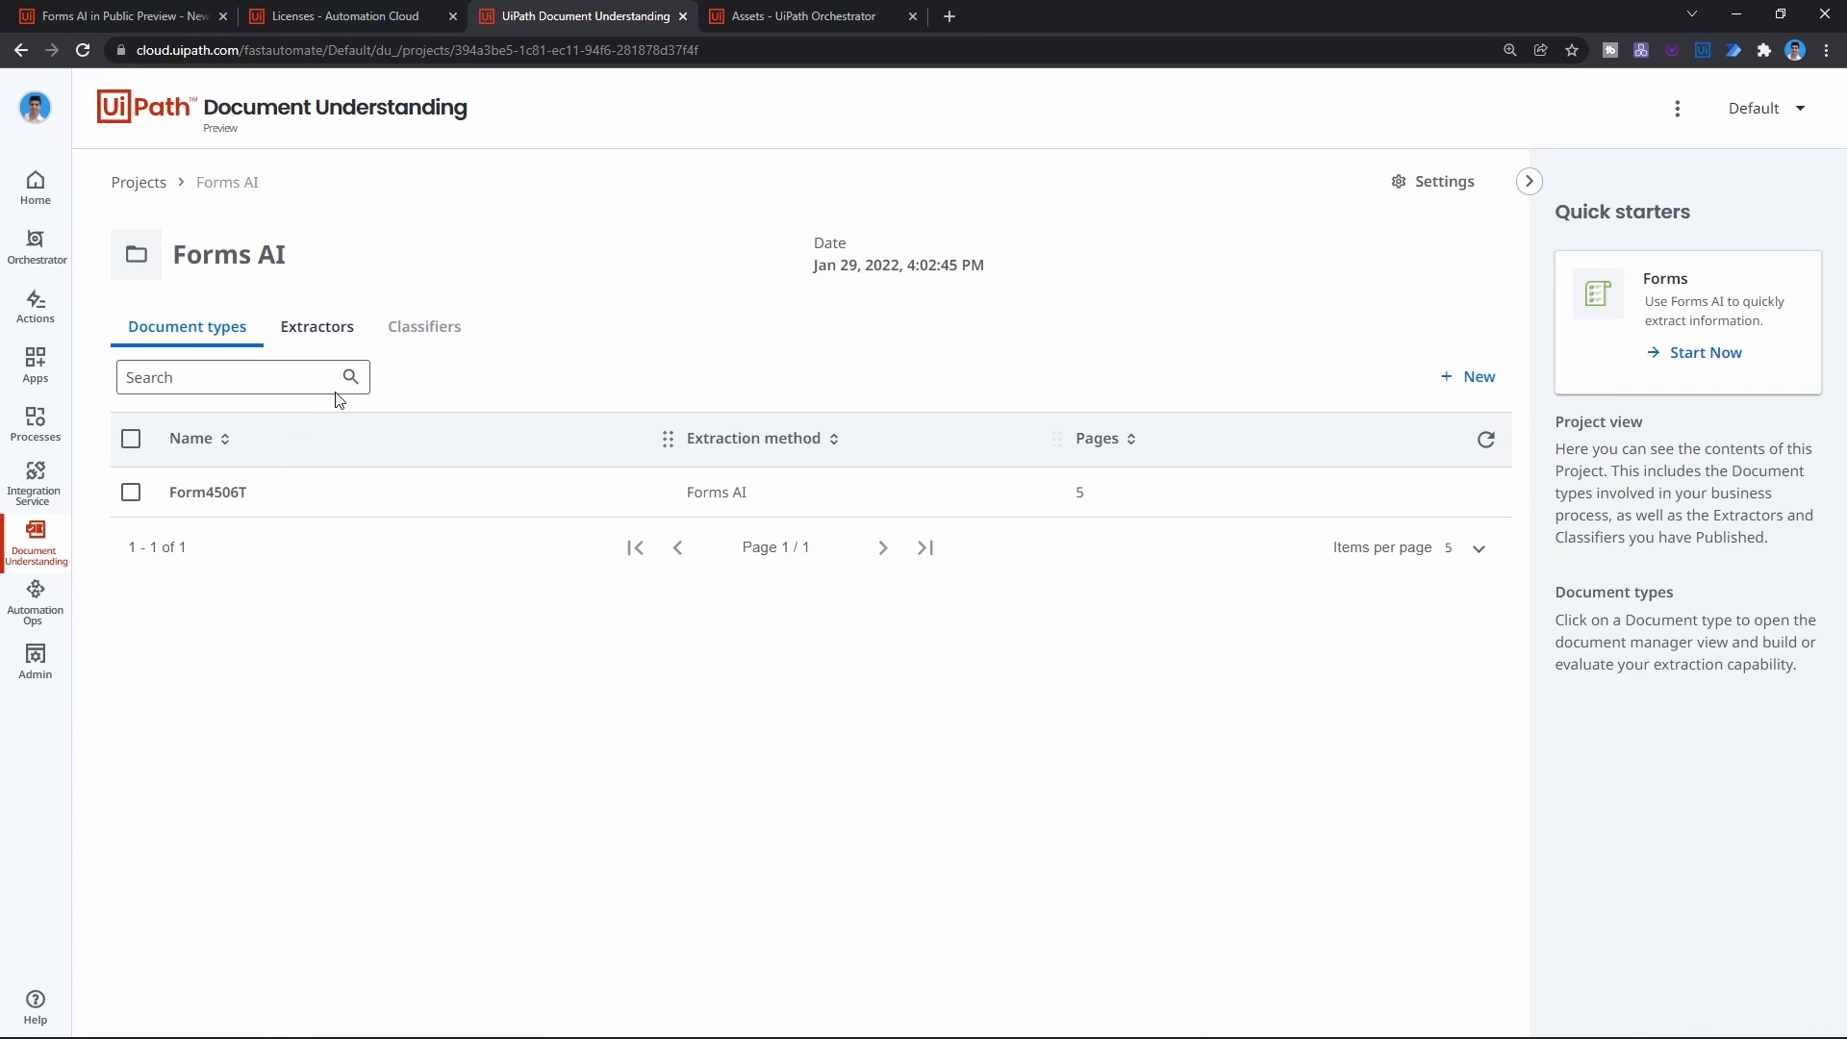
pyautogui.click(314, 337)
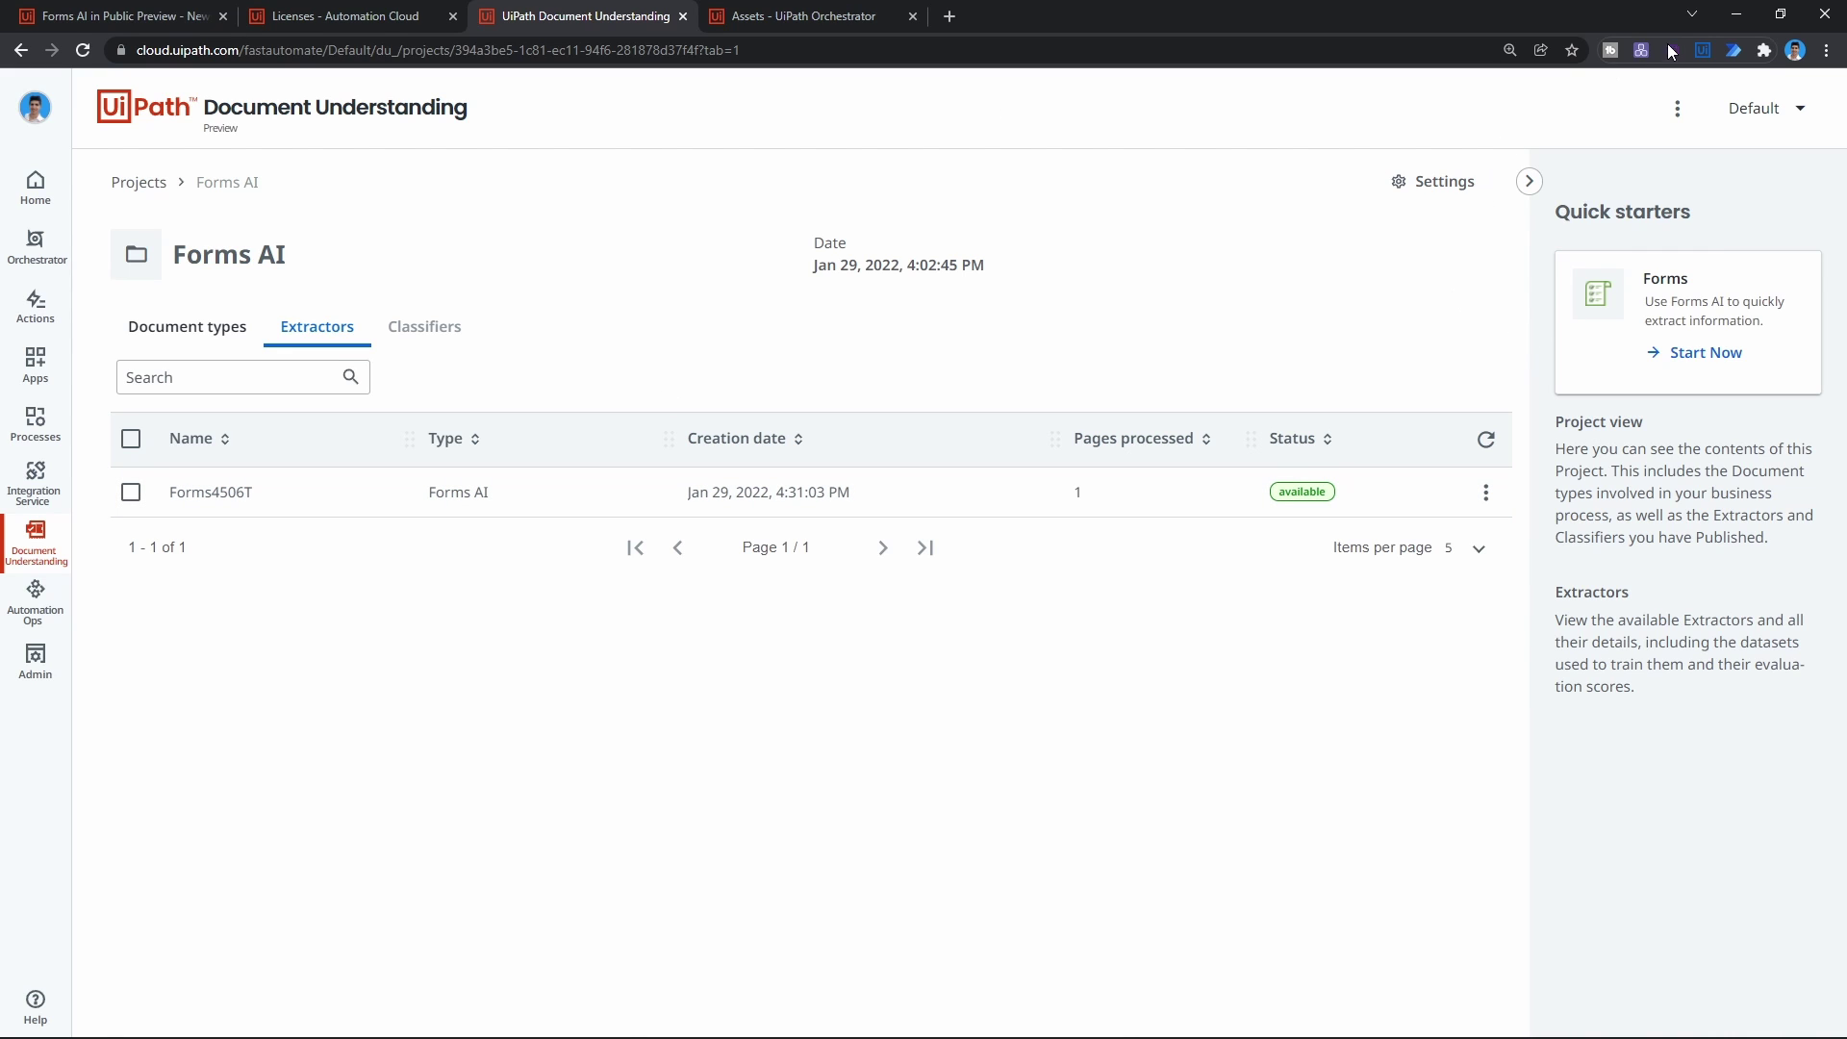
pyautogui.click(1734, 19)
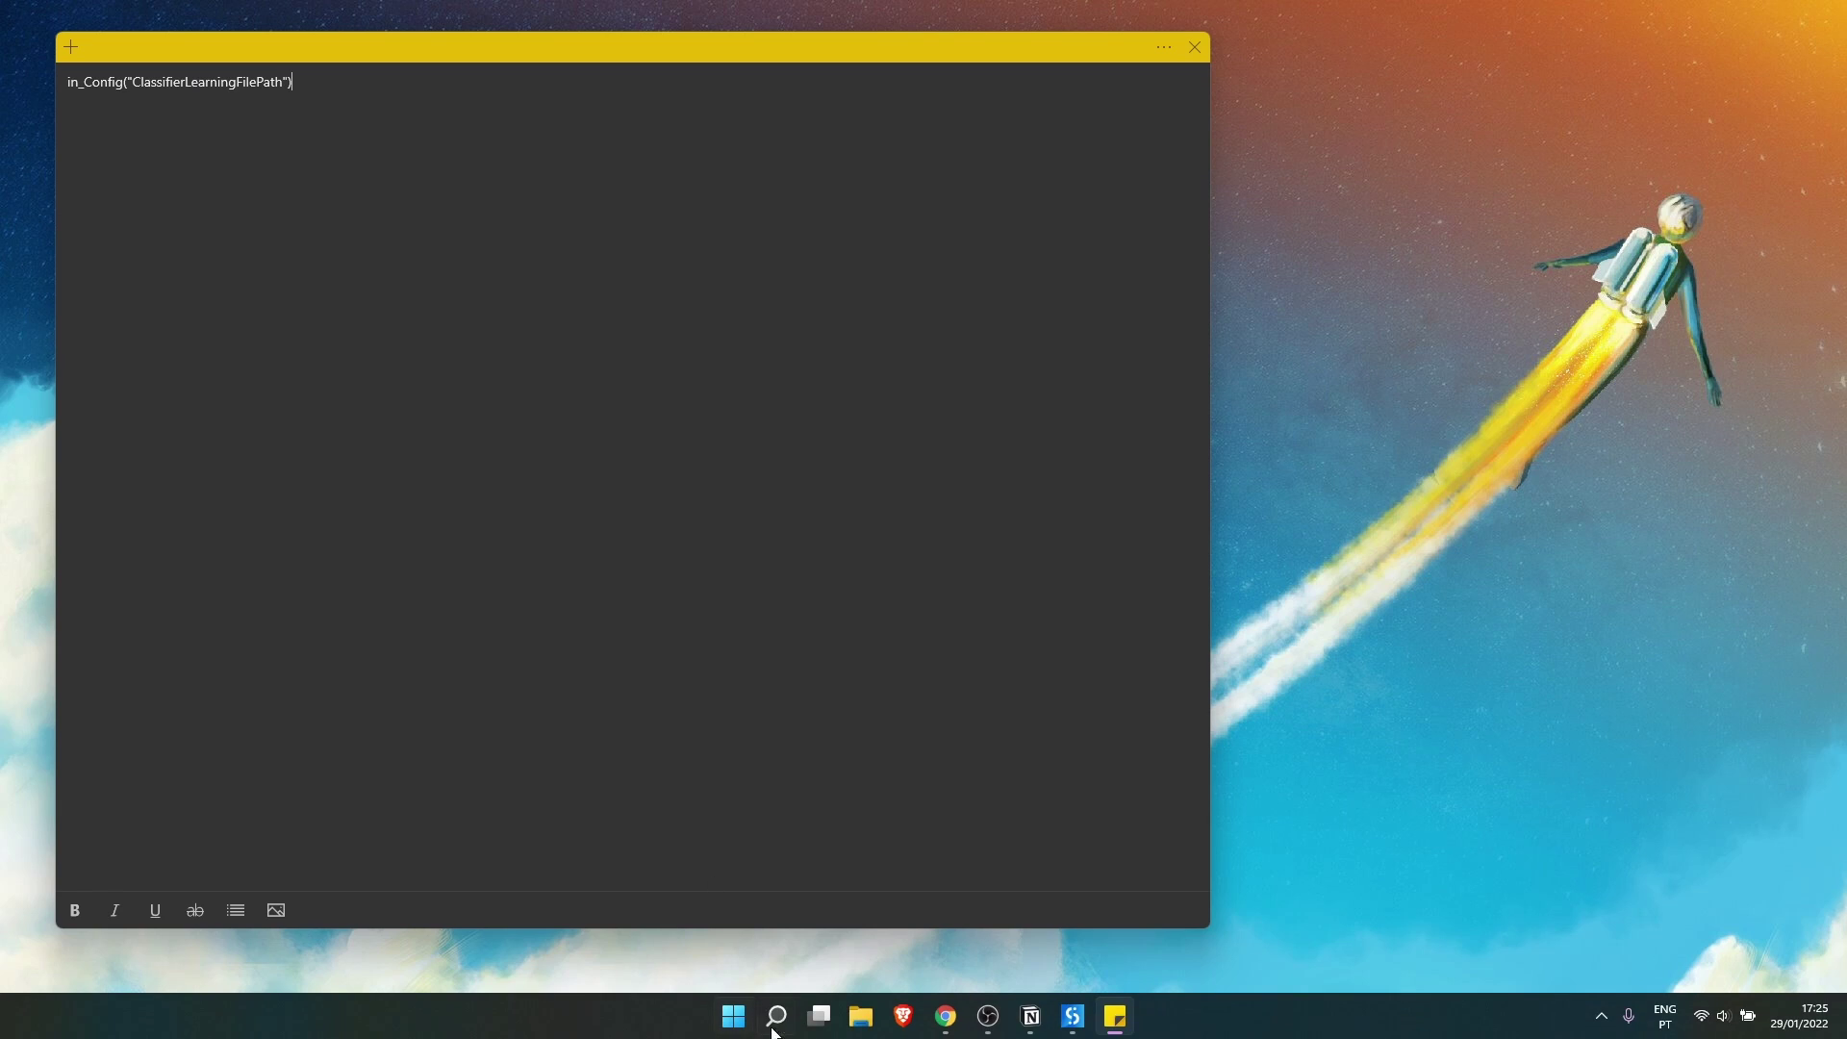
# Switch back to UiPath Studio and run the whole project with 4506T-4-prpg1 as the input document.
pyautogui.click(1073, 1017)
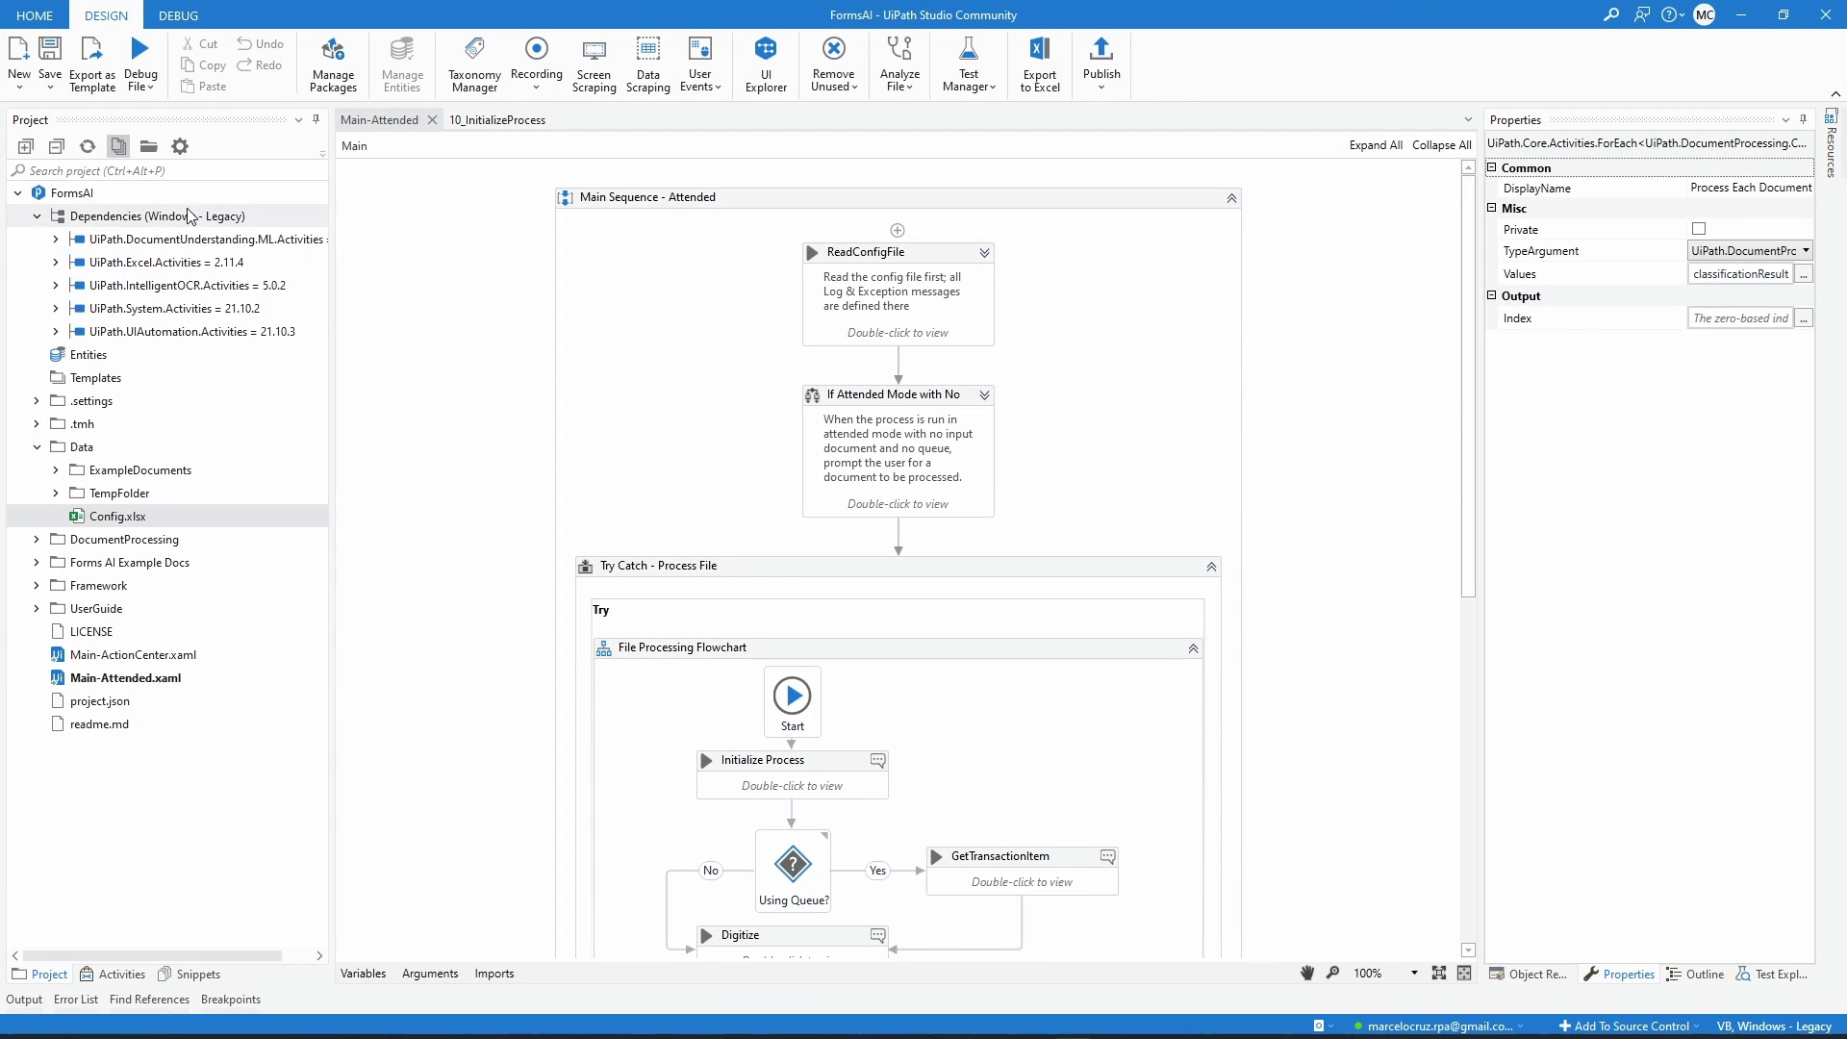
pyautogui.click(142, 83)
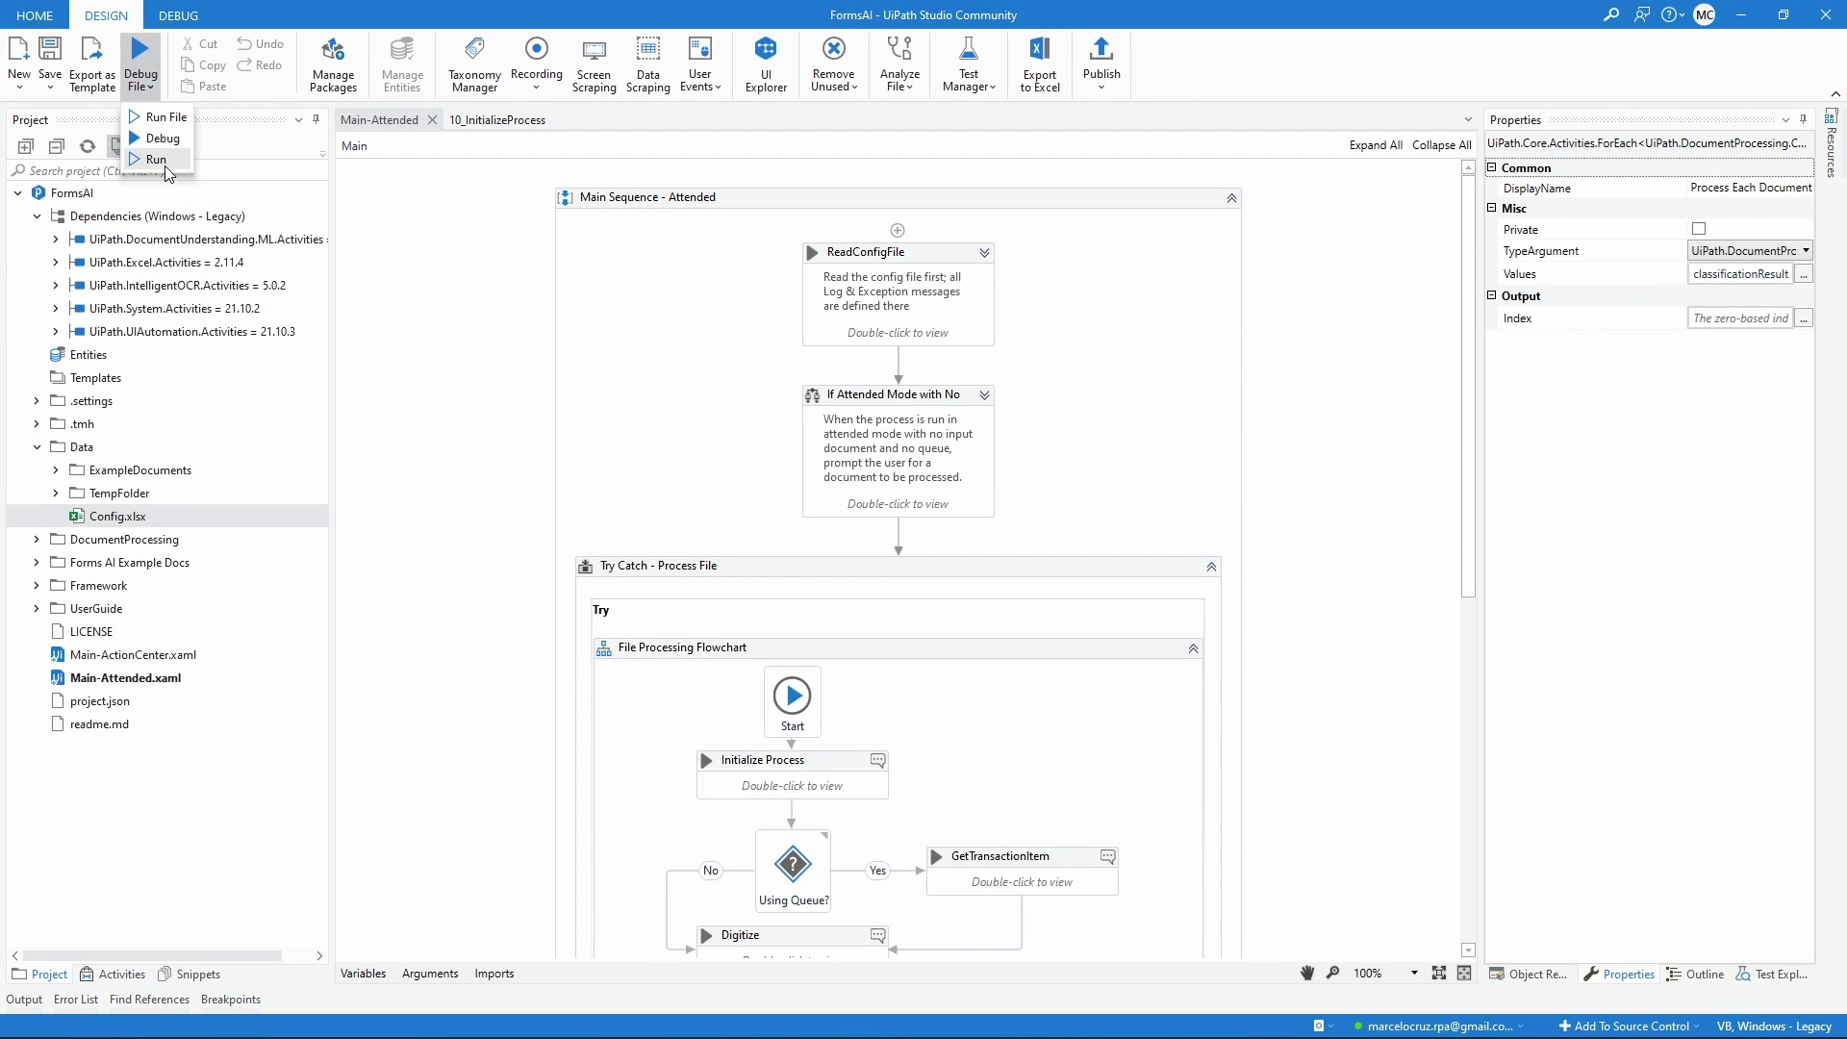
pyautogui.click(157, 160)
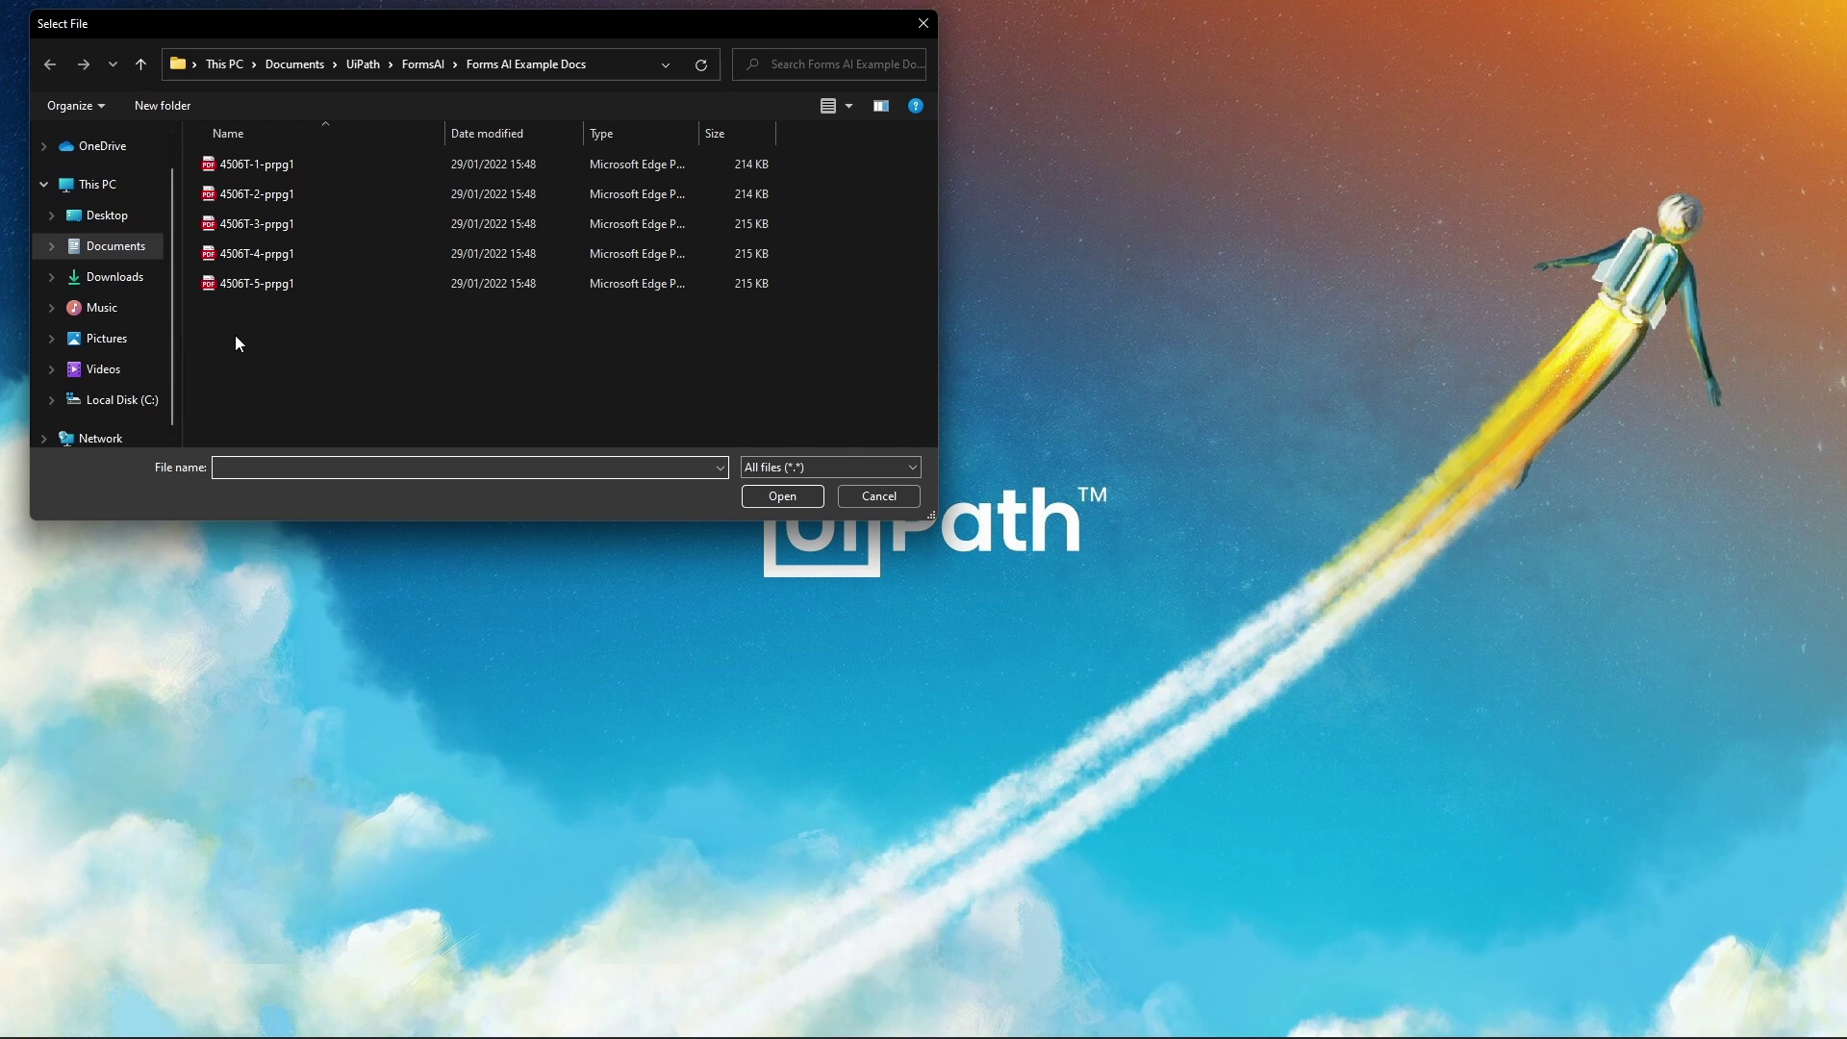
pyautogui.doubleClick(248, 255)
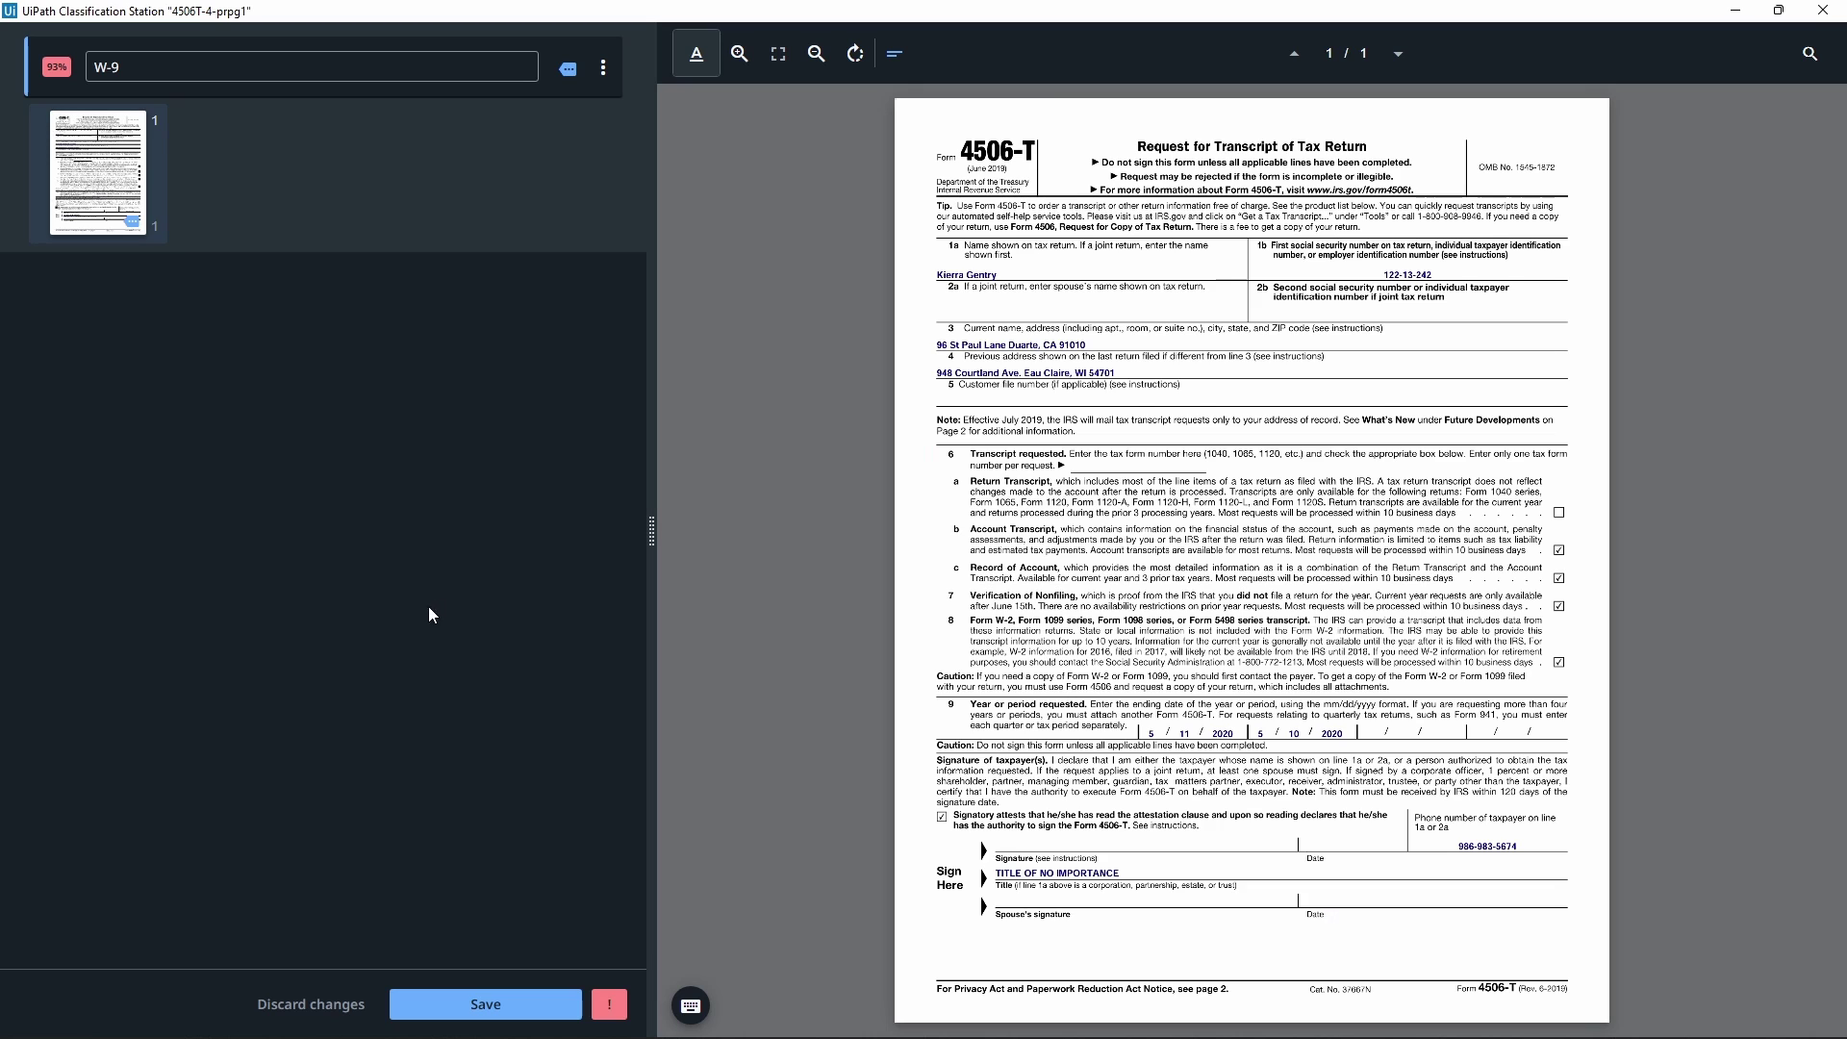
# Classify the second document as 4506T, and save its validation by letting all extracted fields be confirmed automatically.
pyautogui.click(350, 77)
pyautogui.scroll(-5, 297, 265)
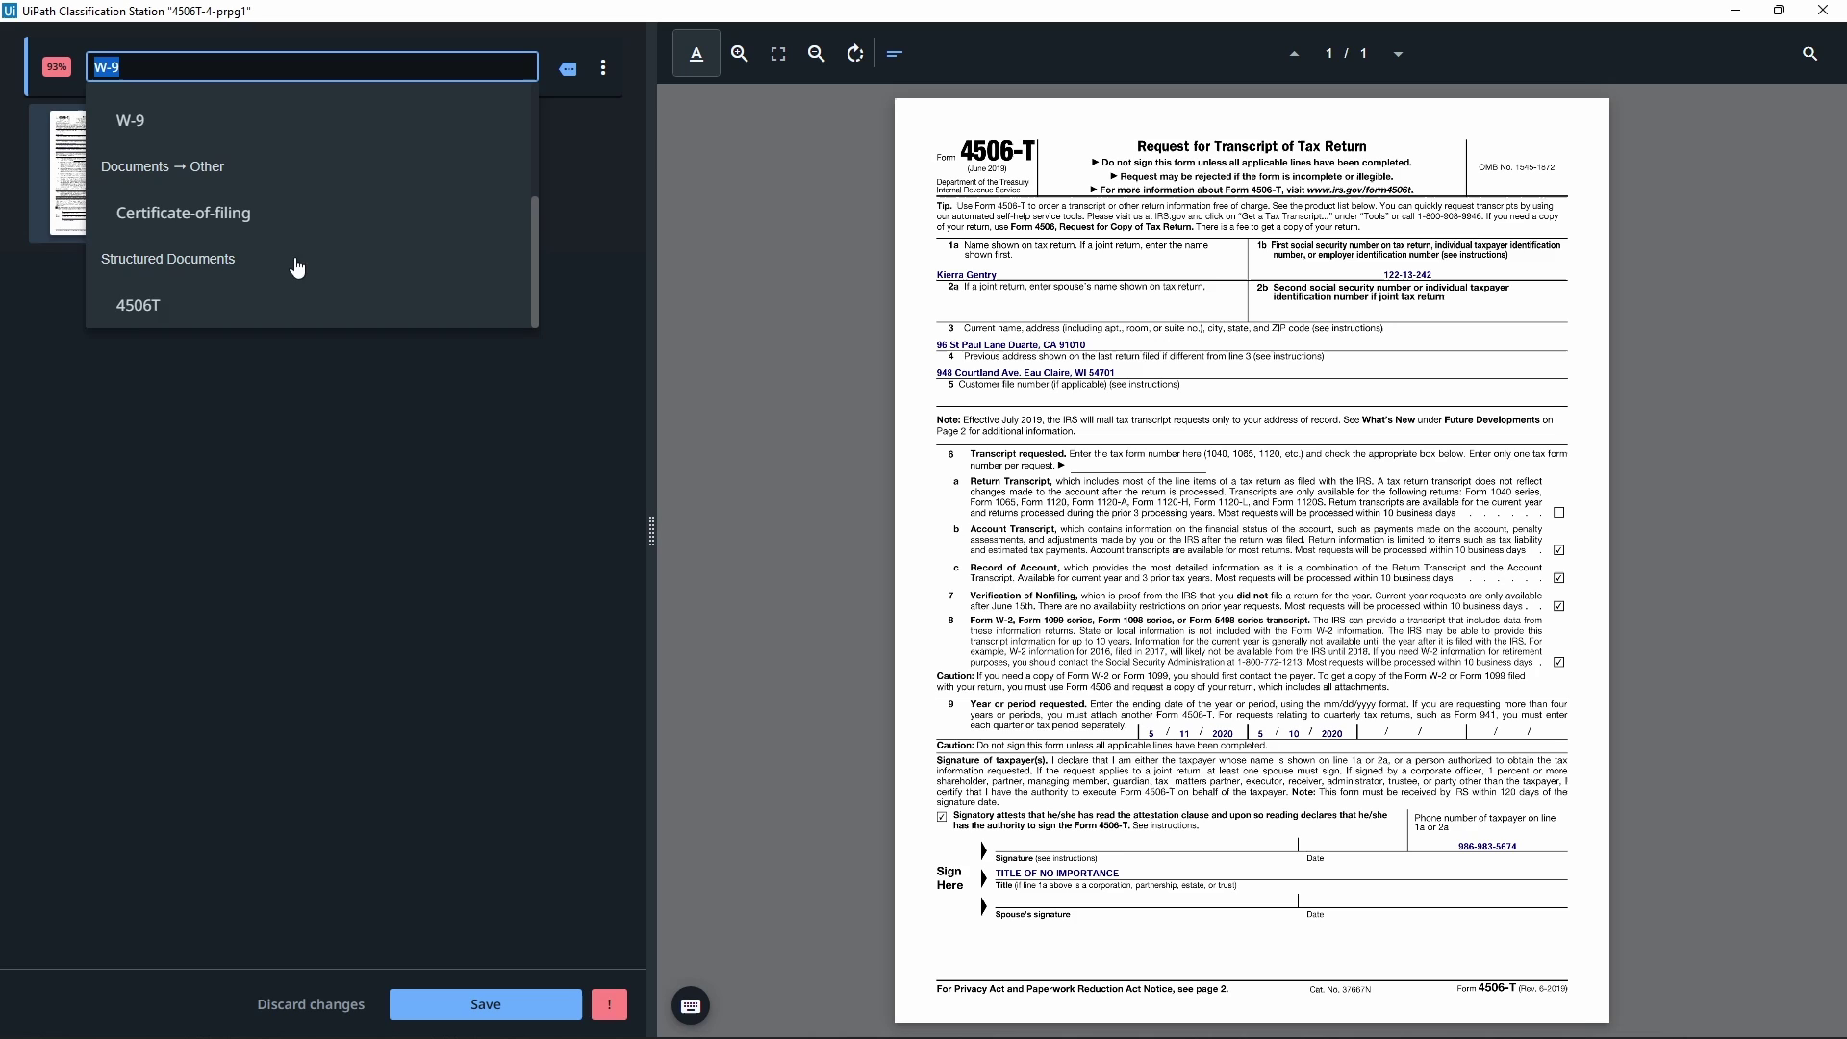
pyautogui.click(195, 304)
pyautogui.click(486, 1004)
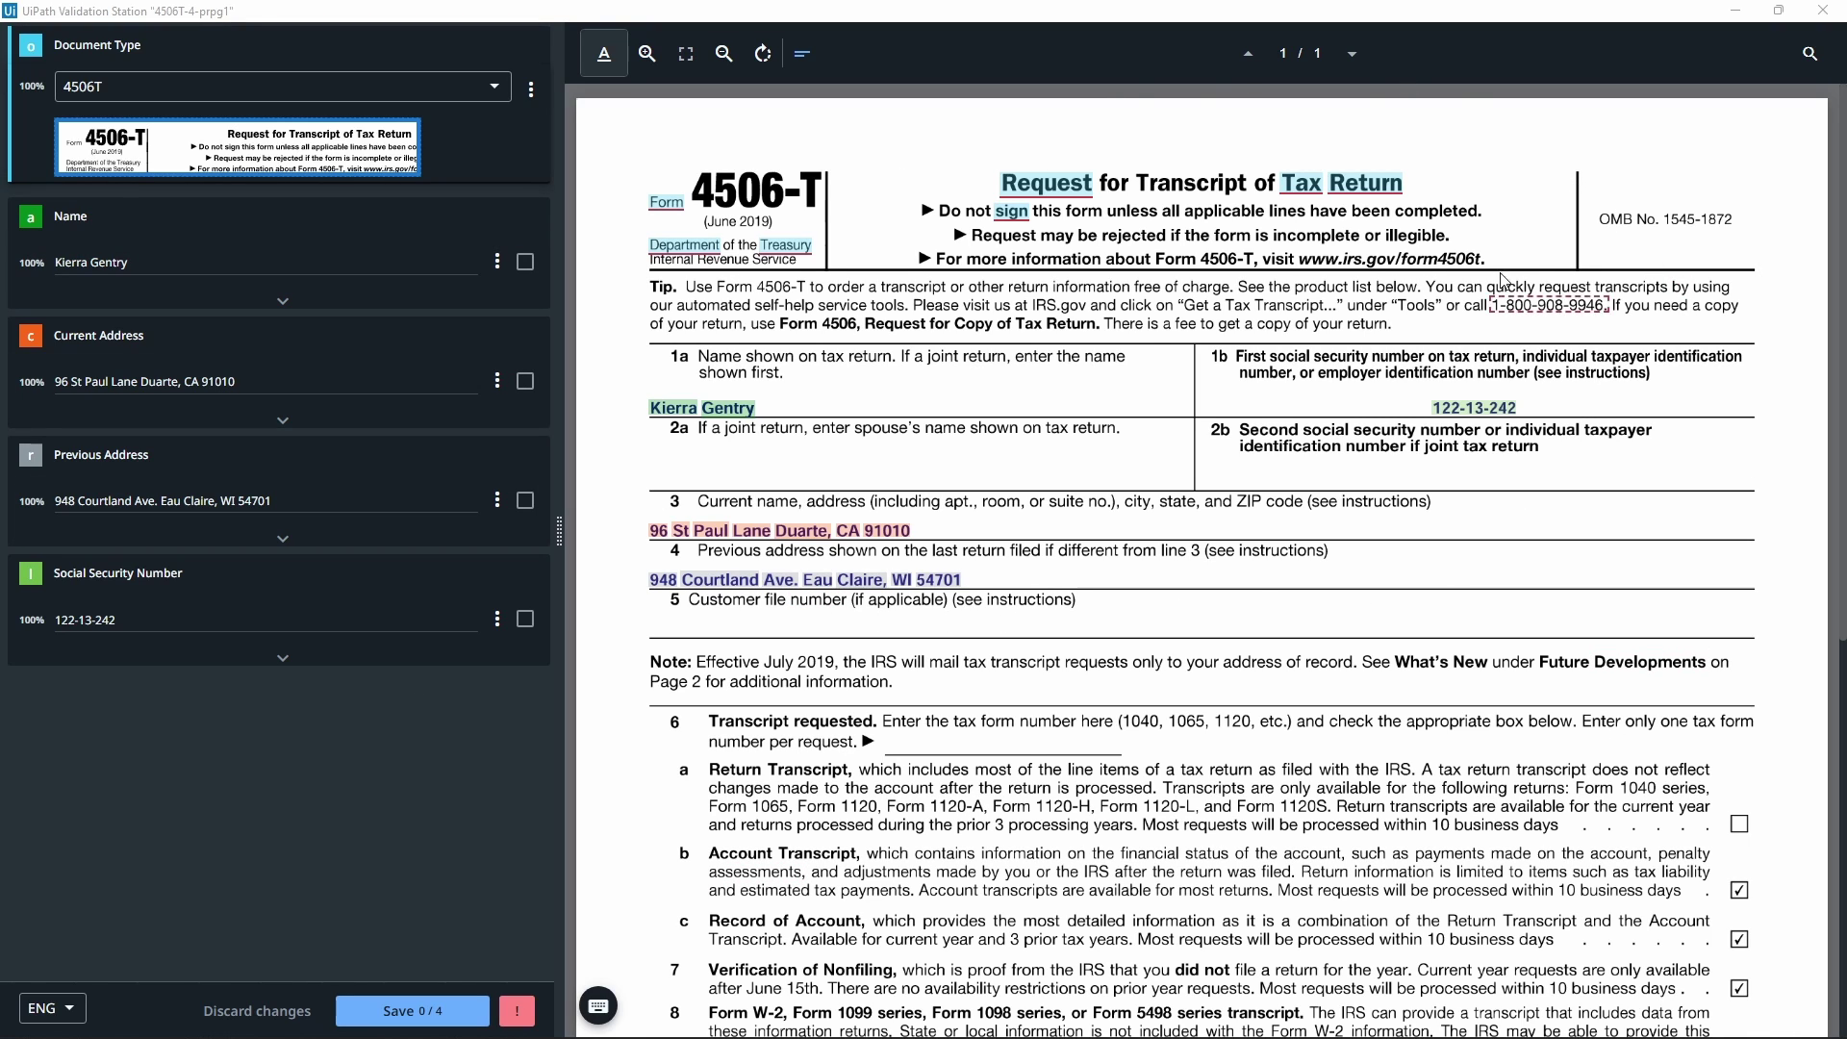
pyautogui.click(476, 1001)
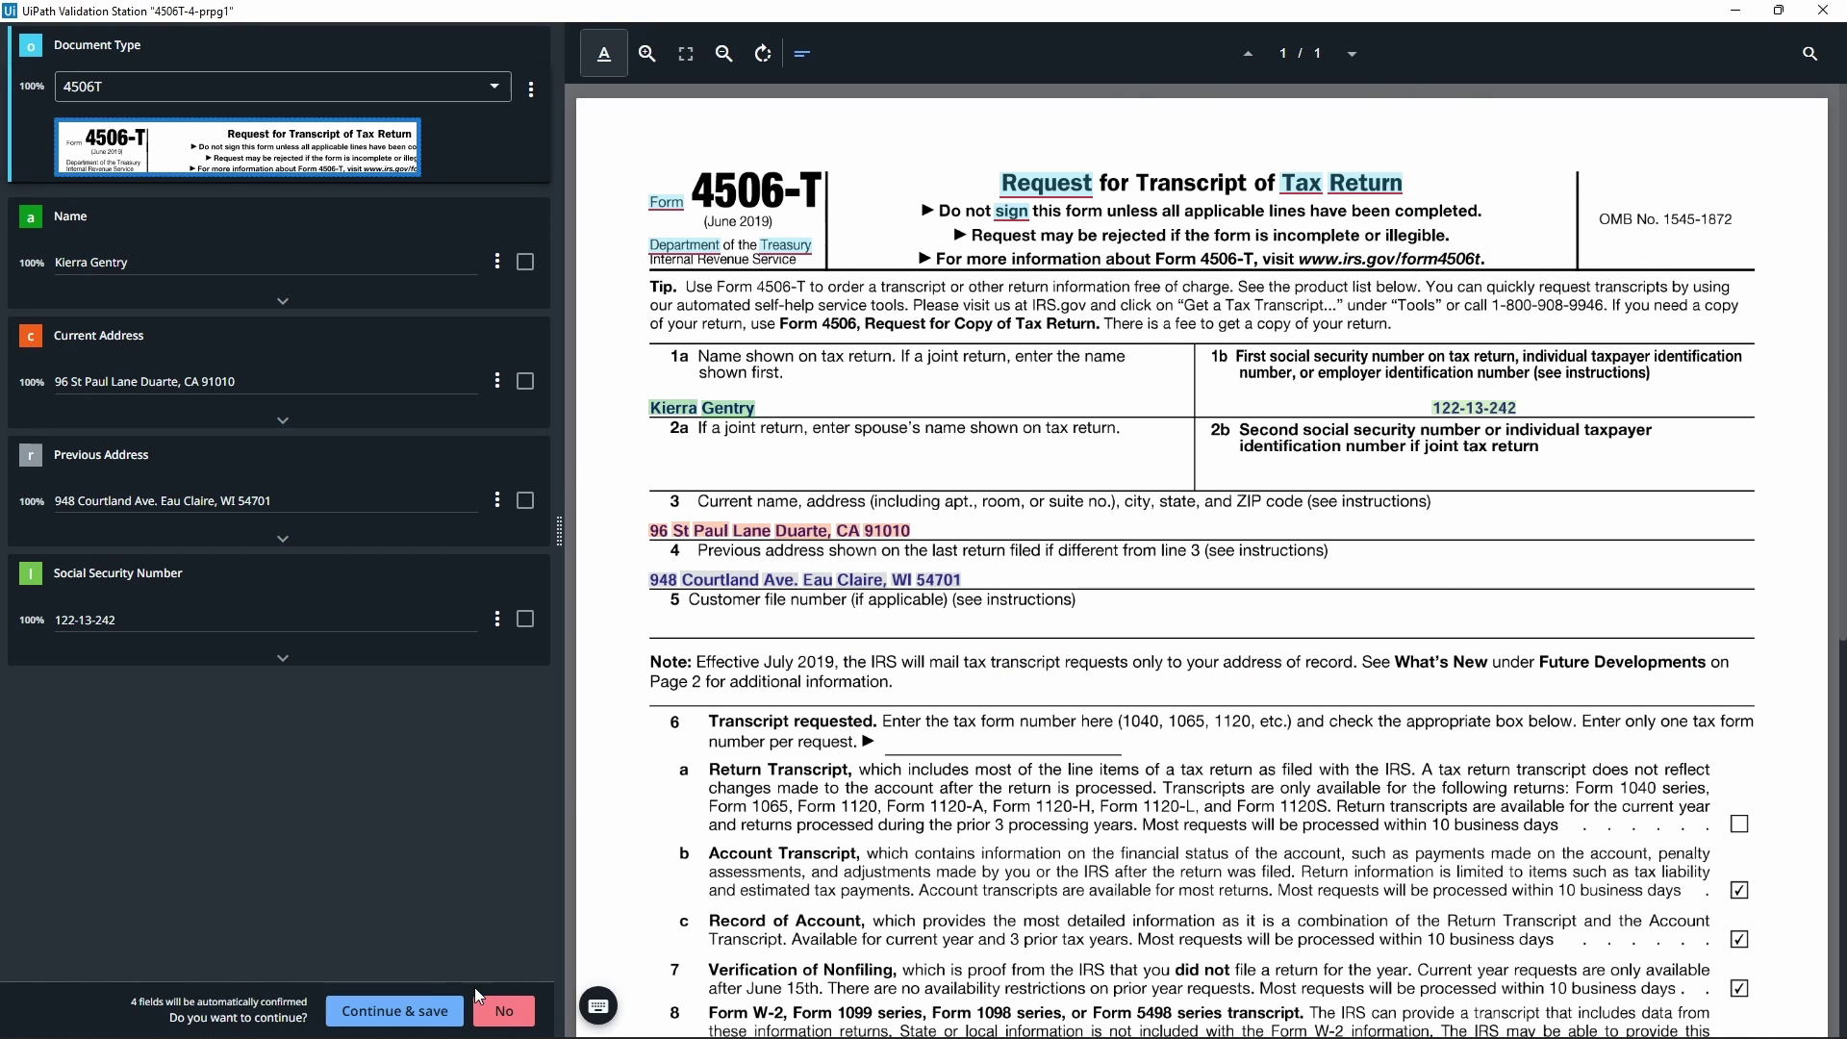
pyautogui.click(431, 1008)
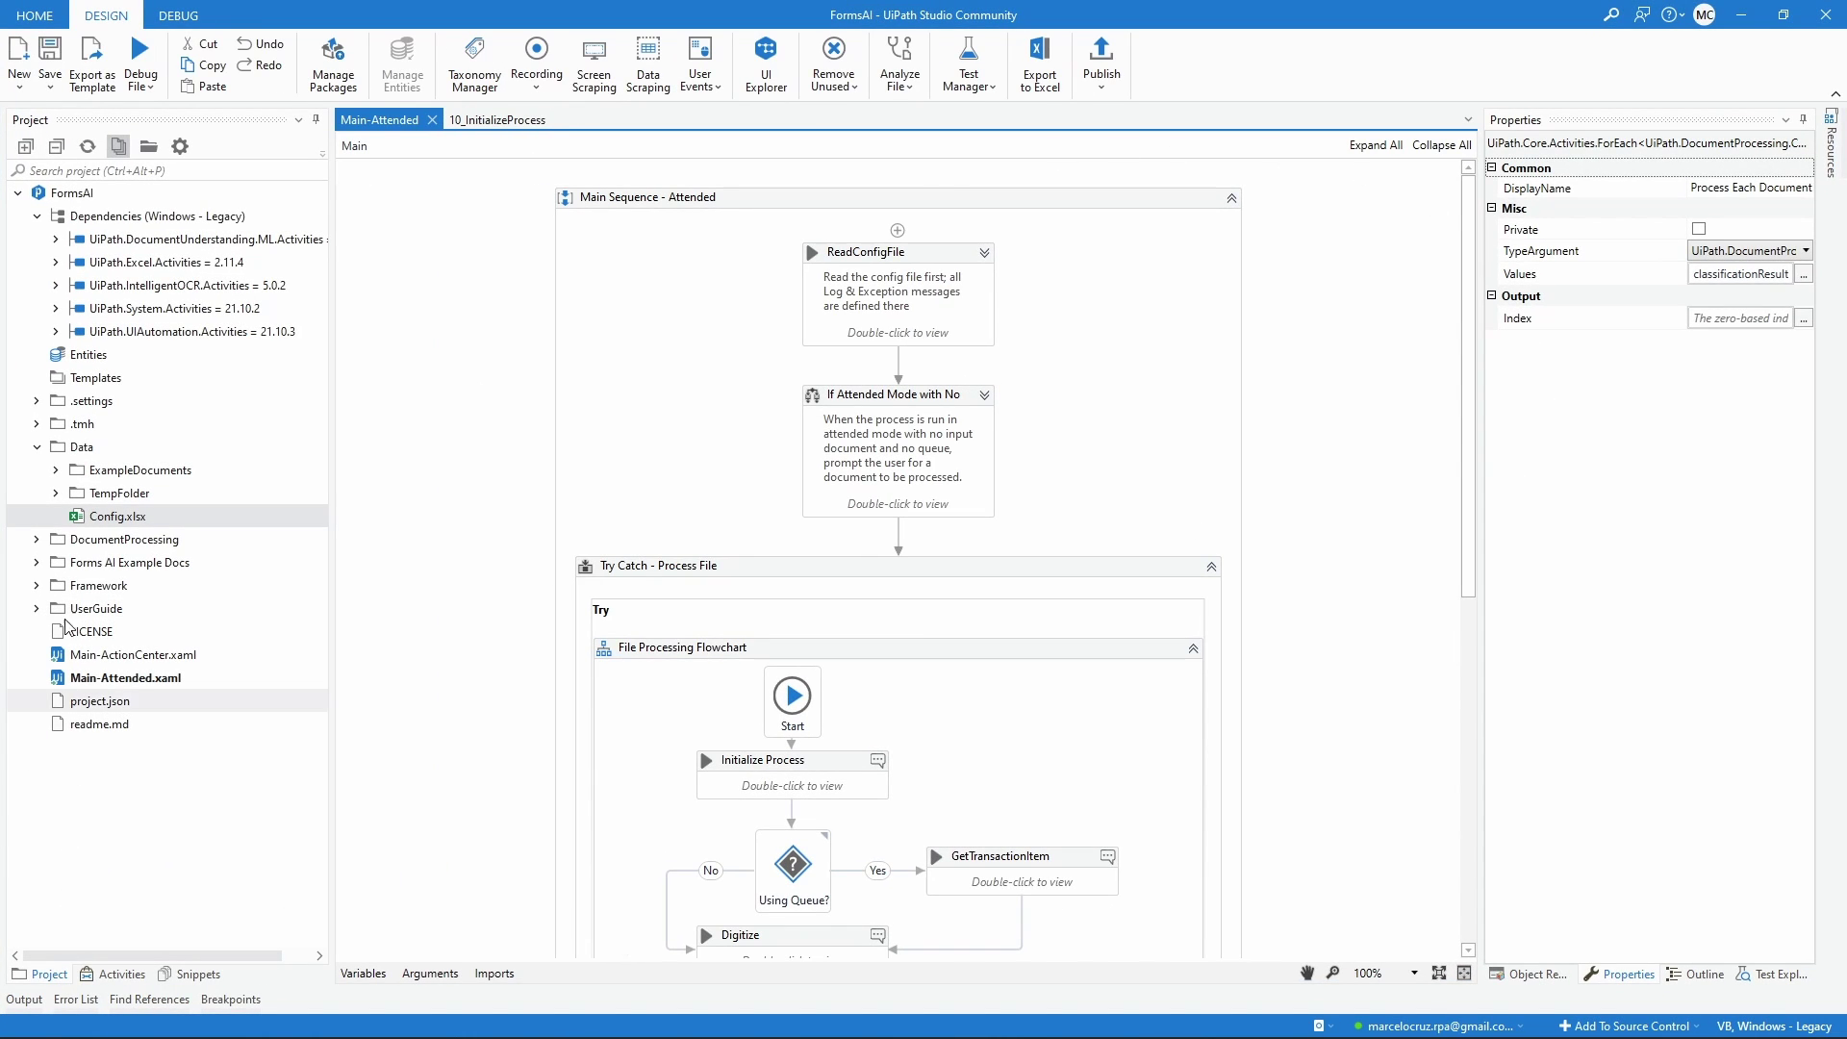
# Refresh the project files, examine the exported workbook 4506T-1-prpg1_1-1.xlsx in the Data Exports folder, and close it.
pyautogui.click(87, 146)
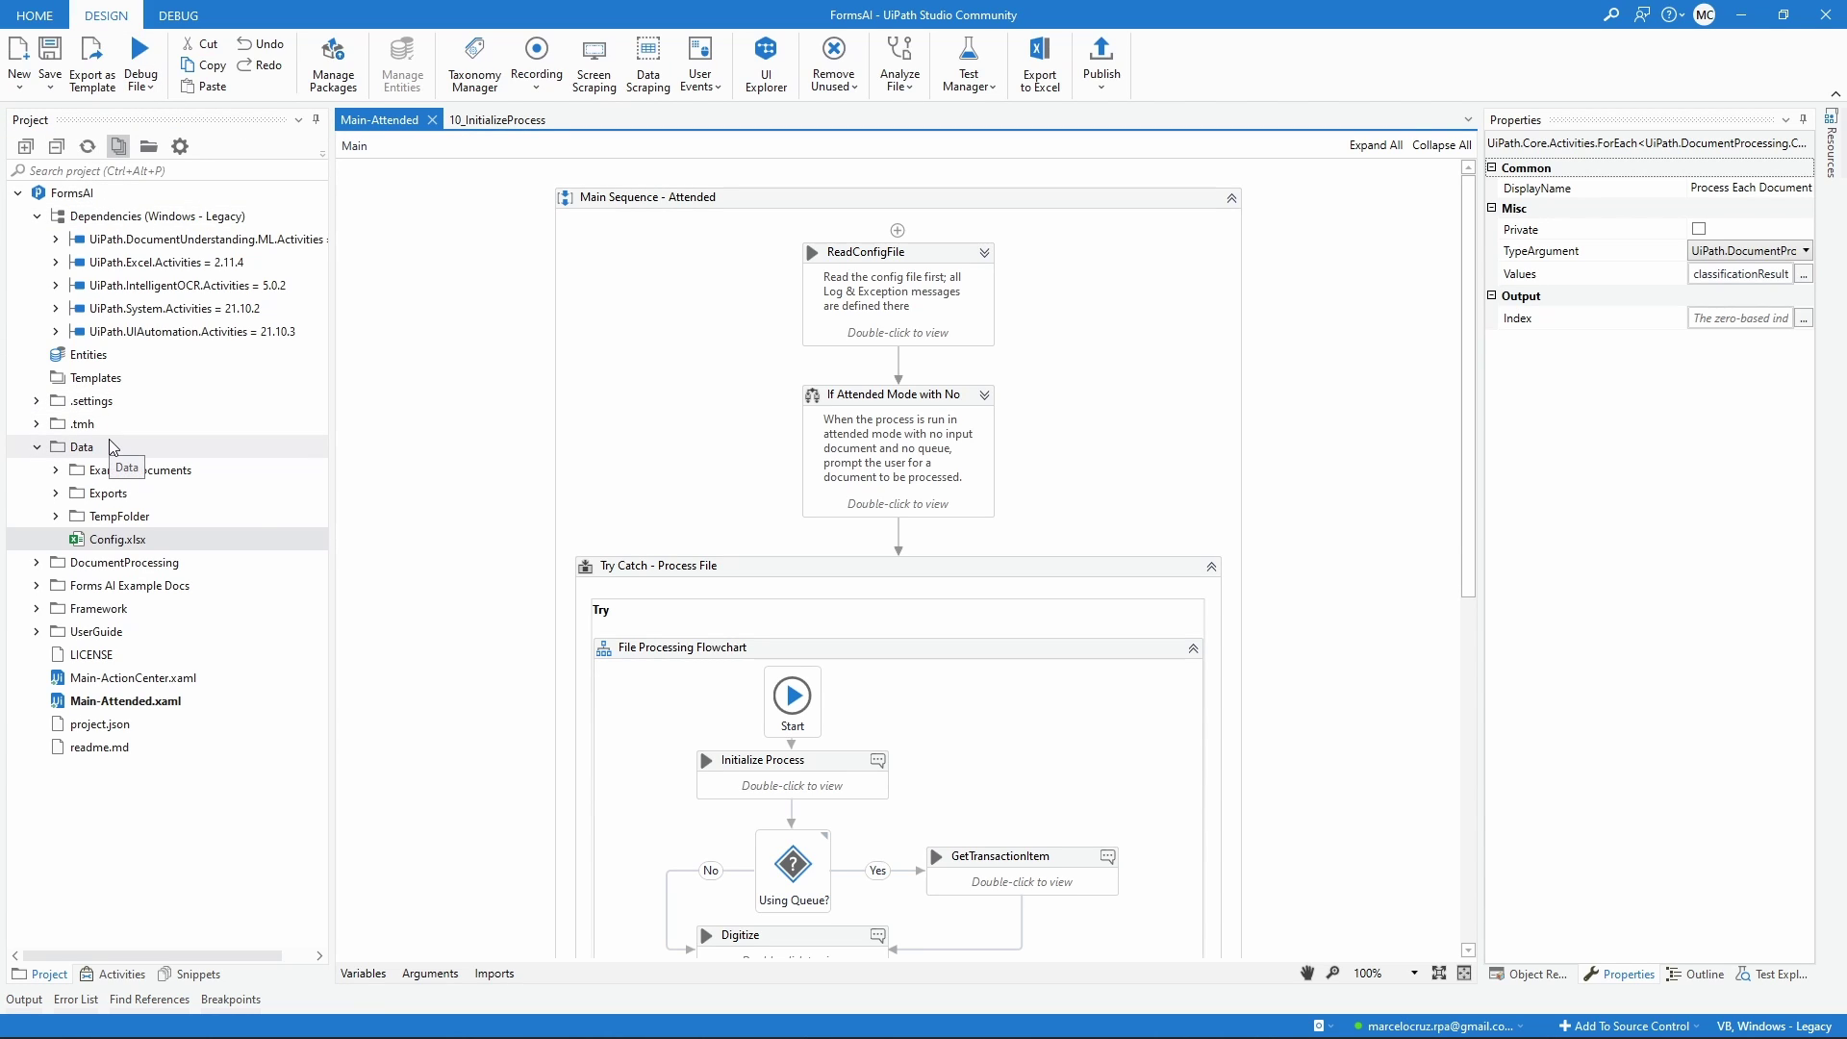
pyautogui.click(55, 493)
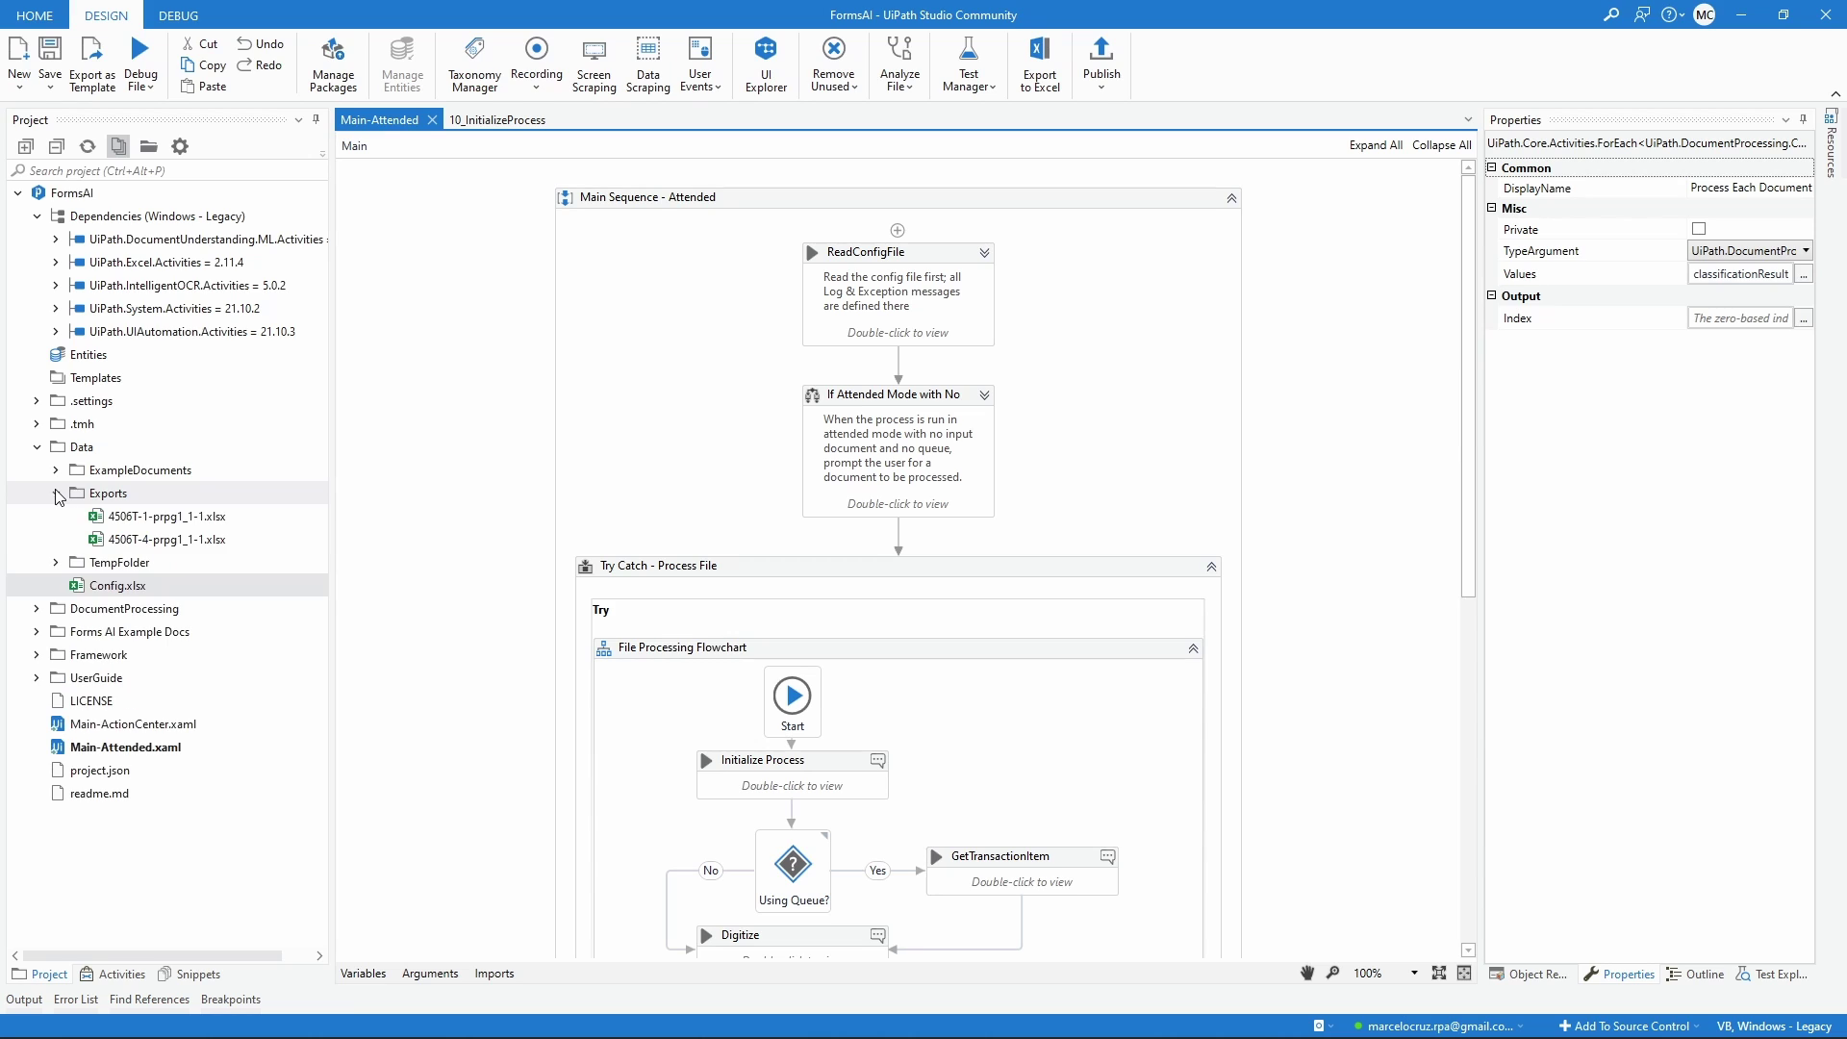
pyautogui.doubleClick(183, 520)
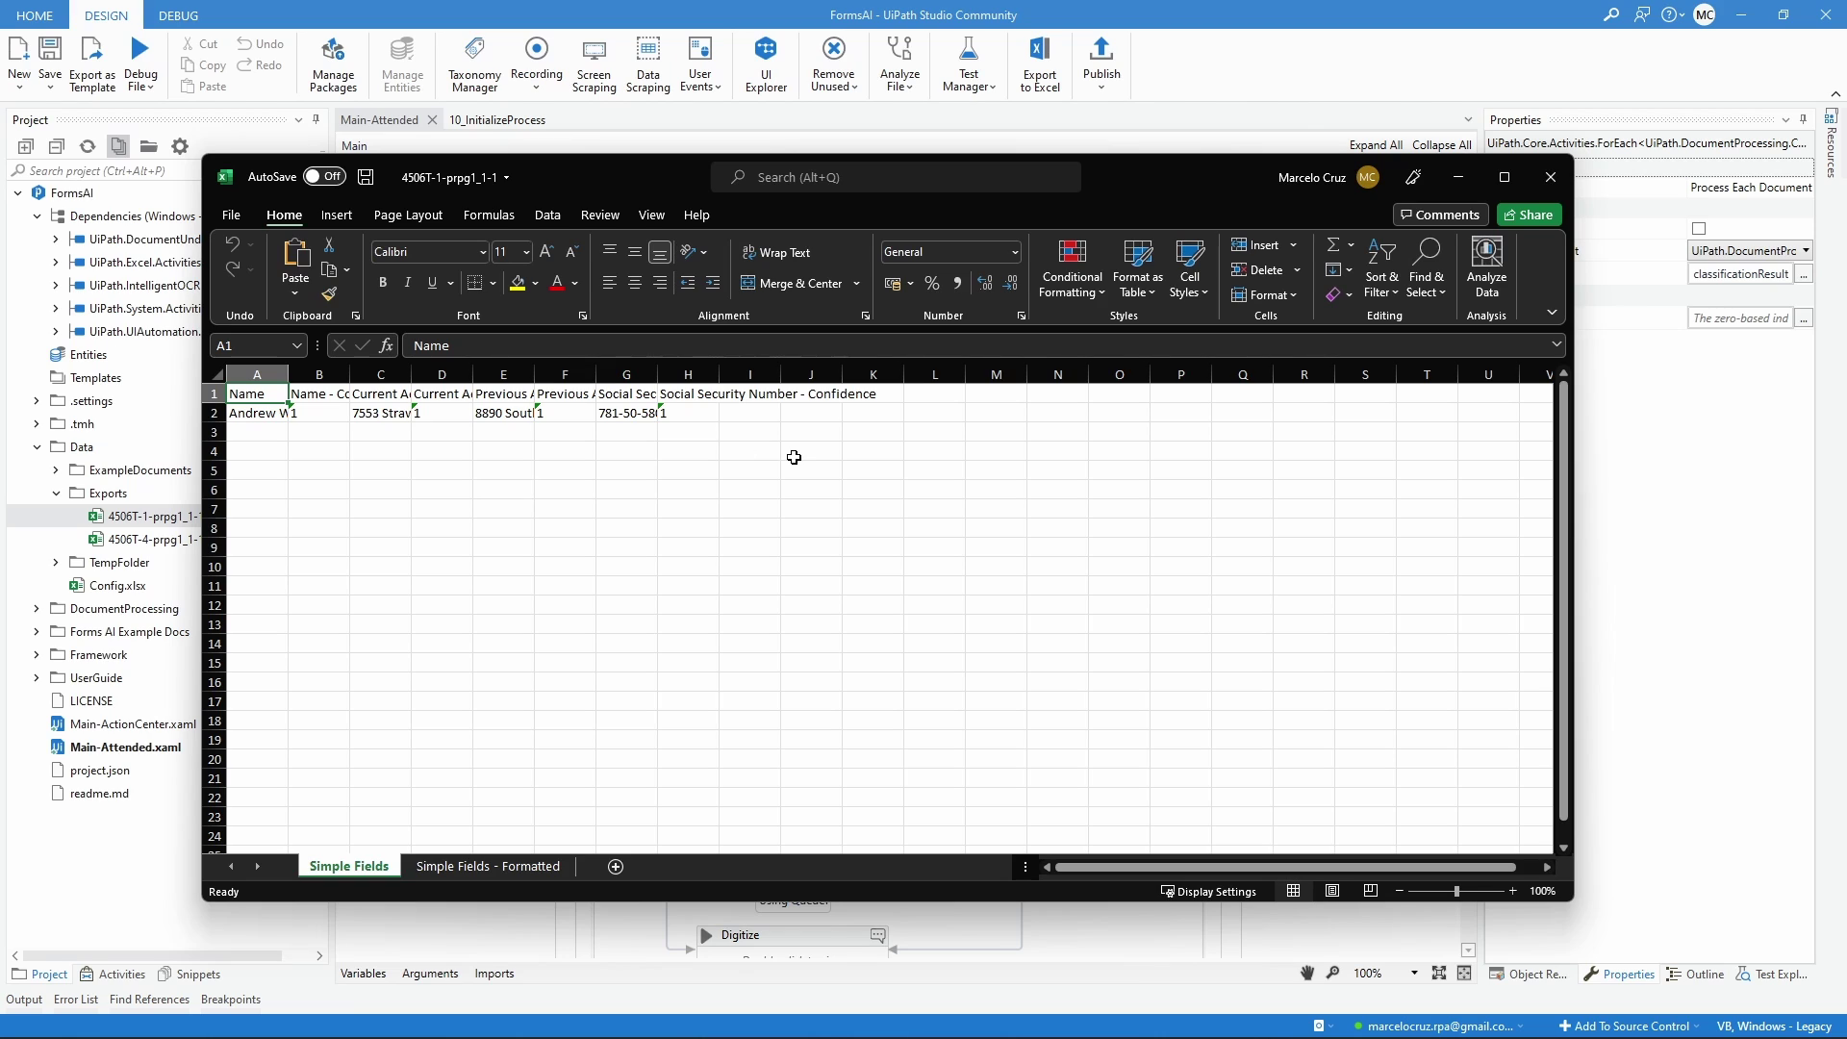
pyautogui.click(1550, 177)
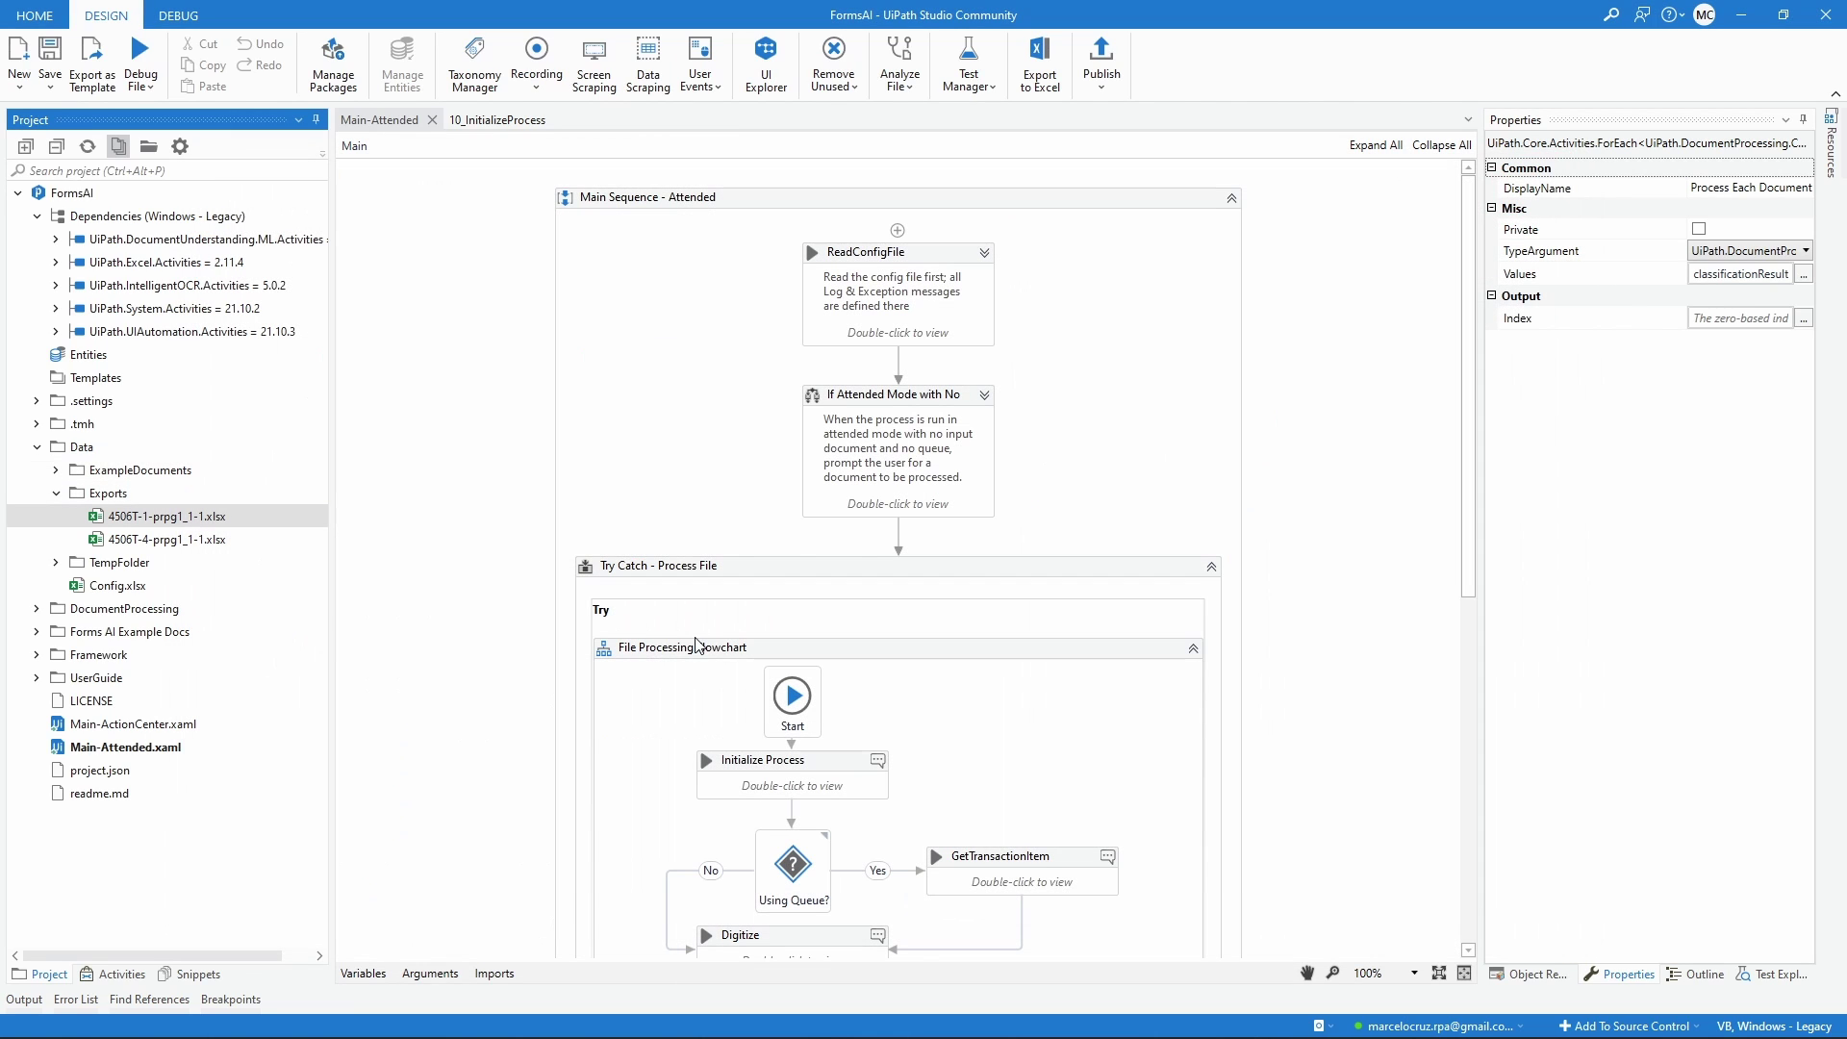